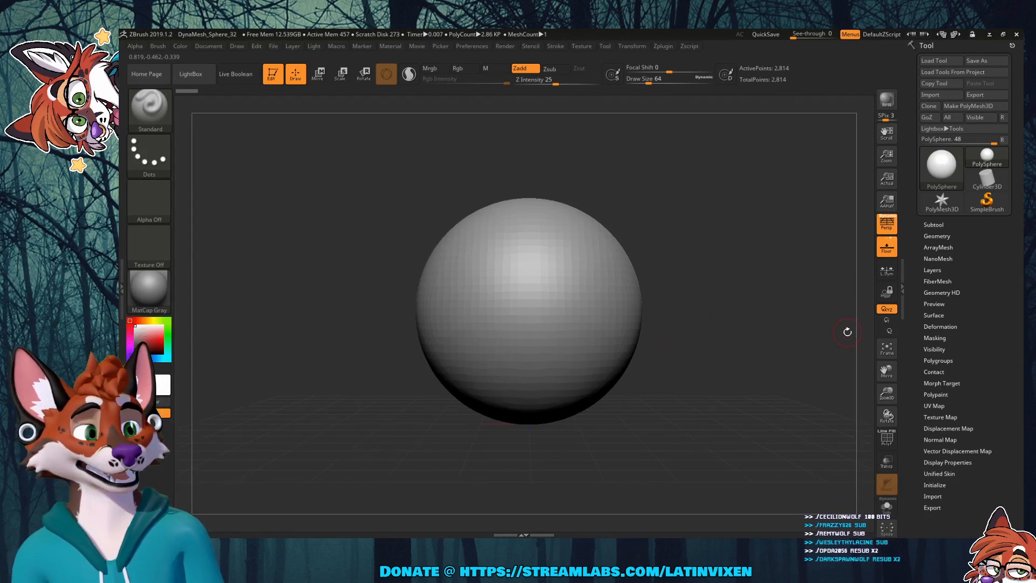
Step: Briefly check the PolySphere's wireframe, hide it again, and insert a Sphere3D as a second subtool
{"action": "left_click", "coordinate": [932, 223]}
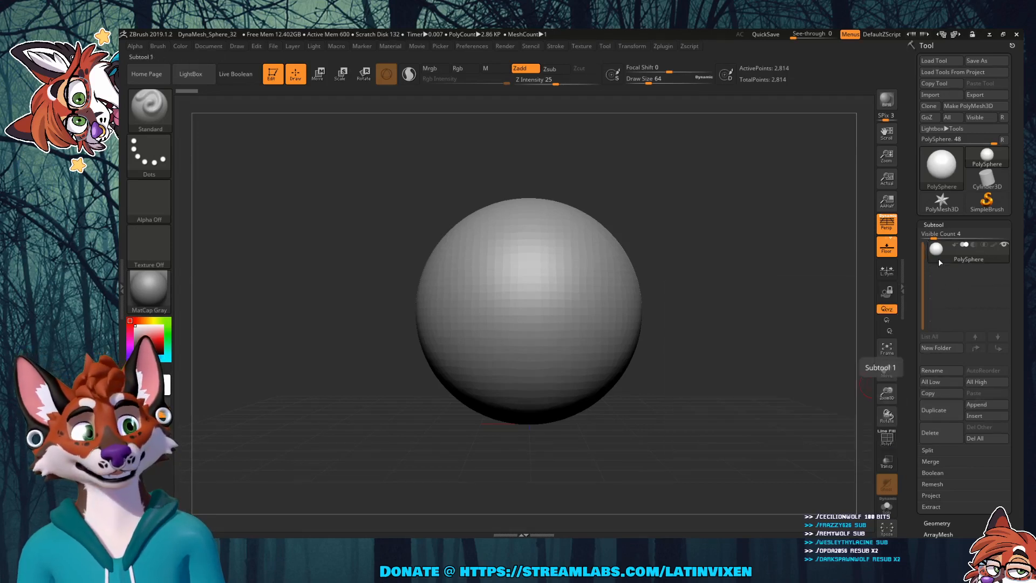
{"action": "mouse_move", "coordinate": [939, 257]}
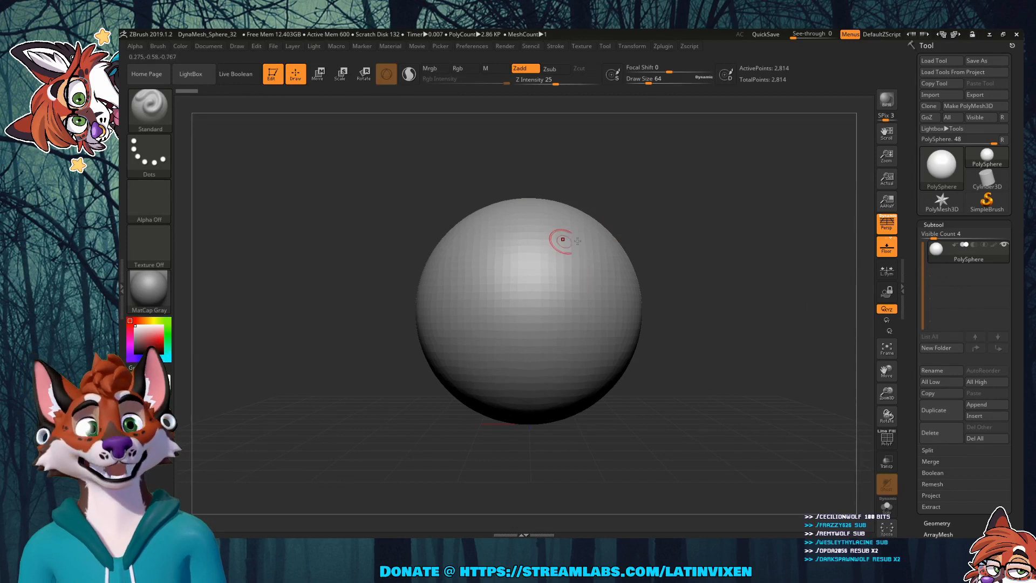
{"action": "left_click", "coordinate": [893, 438]}
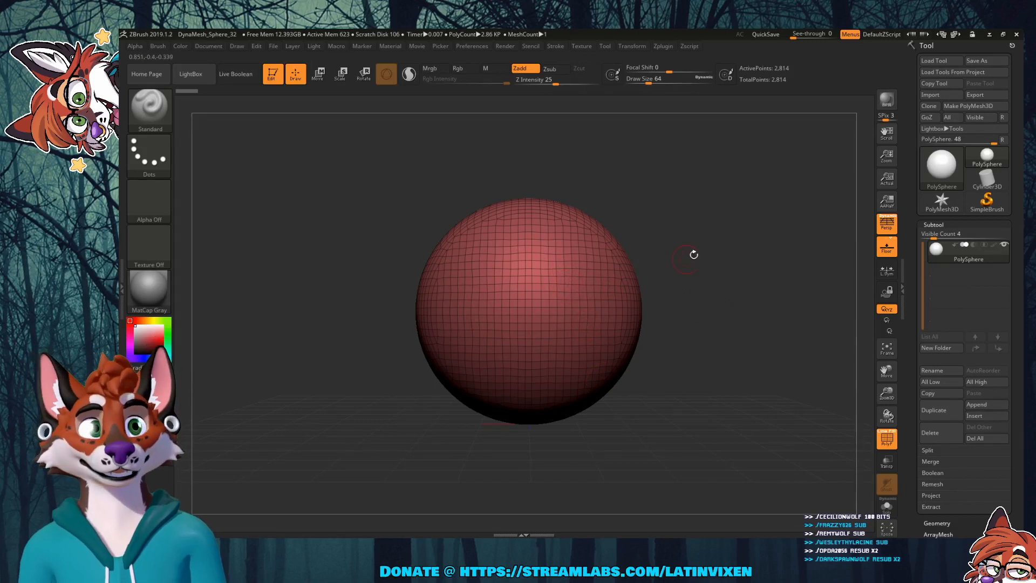
{"action": "left_click", "coordinate": [887, 441]}
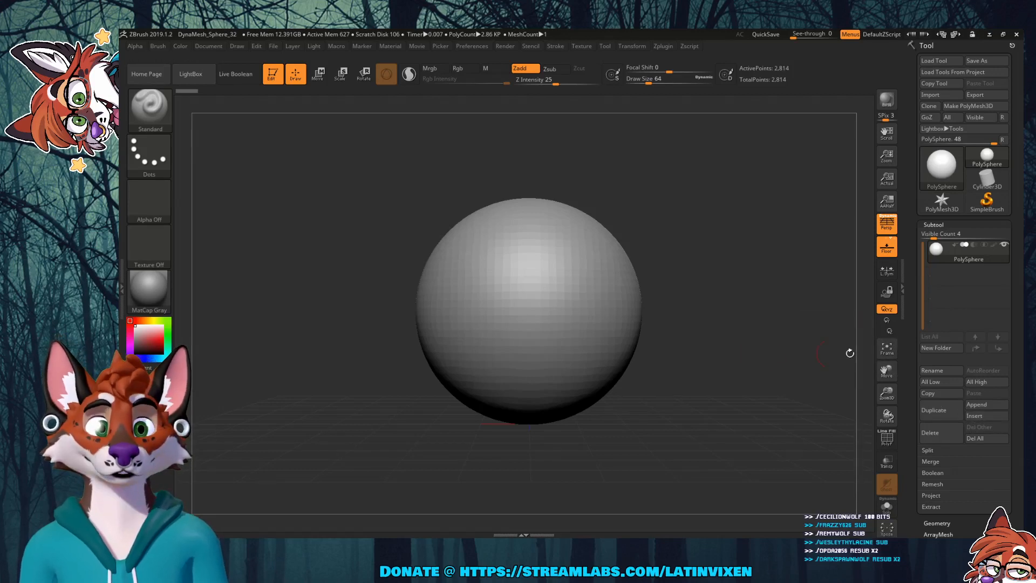
{"action": "left_click", "coordinate": [982, 417]}
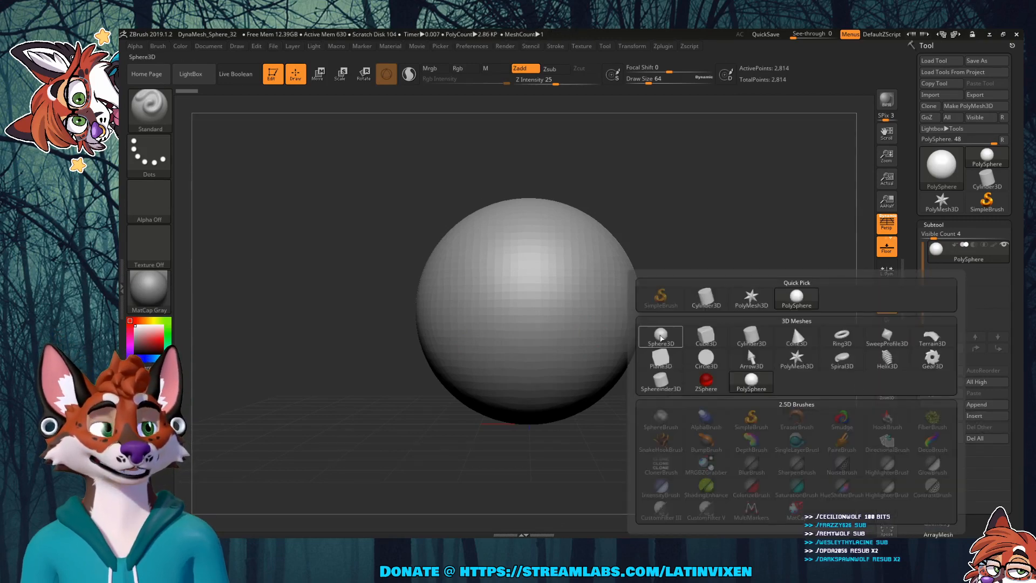
{"action": "left_click", "coordinate": [660, 336]}
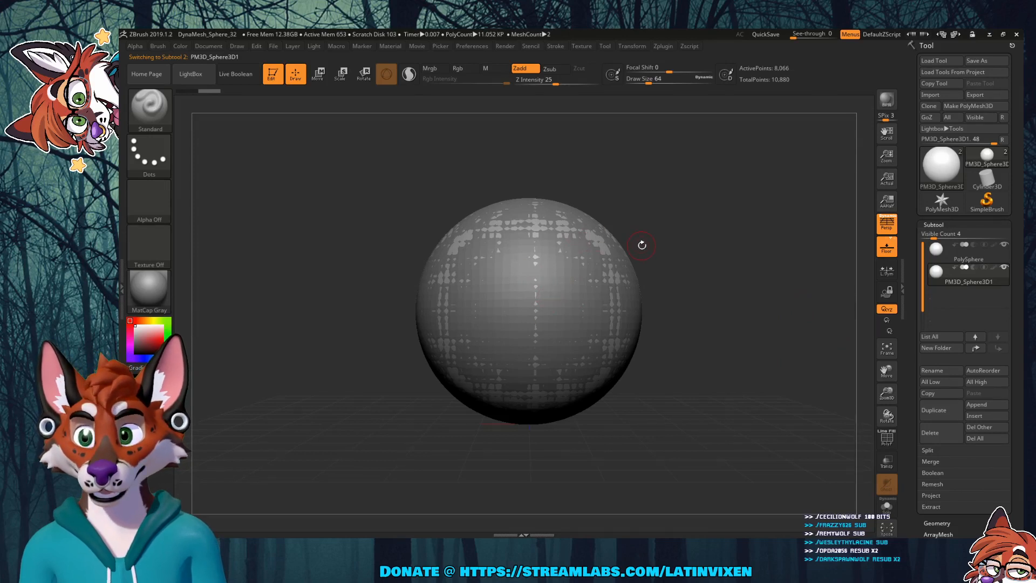
Step: Switch to the TransposeSmart brush and move the inserted sphere forward so it protrudes from the front of the PolySphere
{"action": "mouse_move", "coordinate": [656, 215]}
{"action": "left_mouse_down"}
{"action": "mouse_move", "coordinate": [648, 259]}
{"action": "mouse_move", "coordinate": [695, 276]}
{"action": "mouse_move", "coordinate": [665, 281]}
{"action": "mouse_move", "coordinate": [666, 340]}
{"action": "left_mouse_up"}
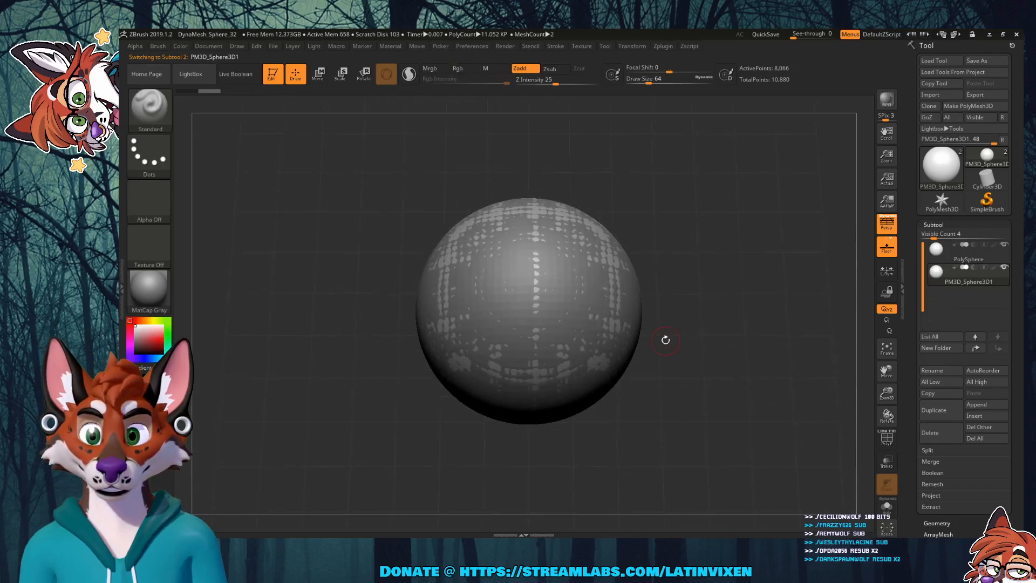
{"action": "left_click", "coordinate": [153, 114]}
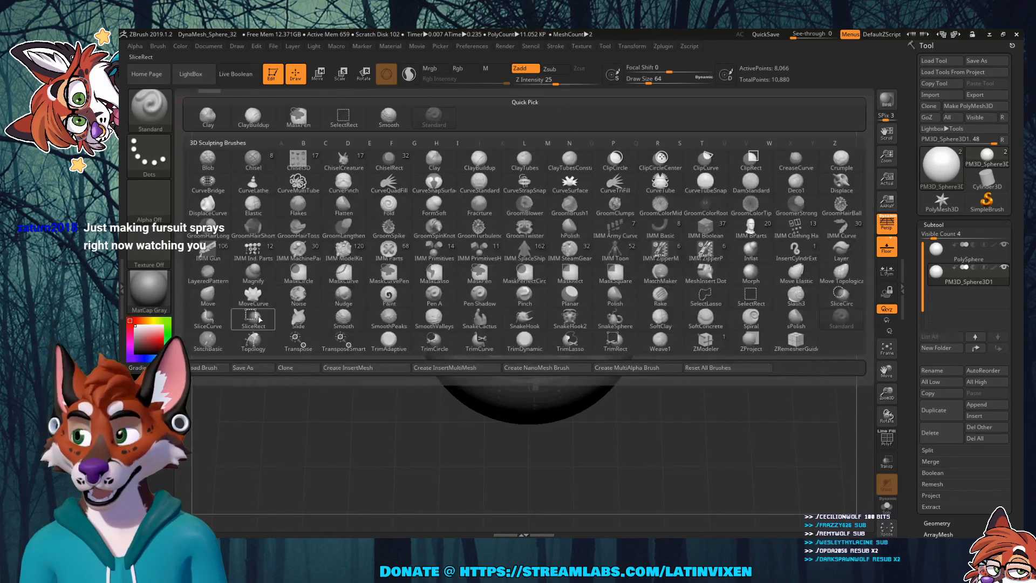
{"action": "left_click", "coordinate": [341, 340]}
{"action": "left_click_drag", "start_coordinate": [551, 337], "coordinate": [592, 413]}
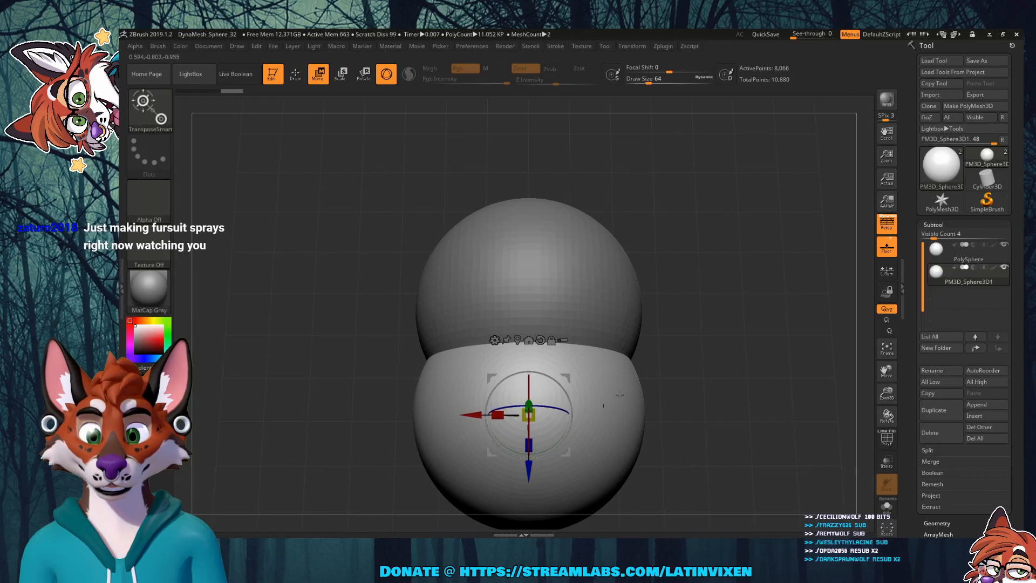
Step: Scale the protruding sphere down uniformly to muzzle size and flatten it vertically
{"action": "left_click_drag", "start_coordinate": [531, 415], "coordinate": [663, 375]}
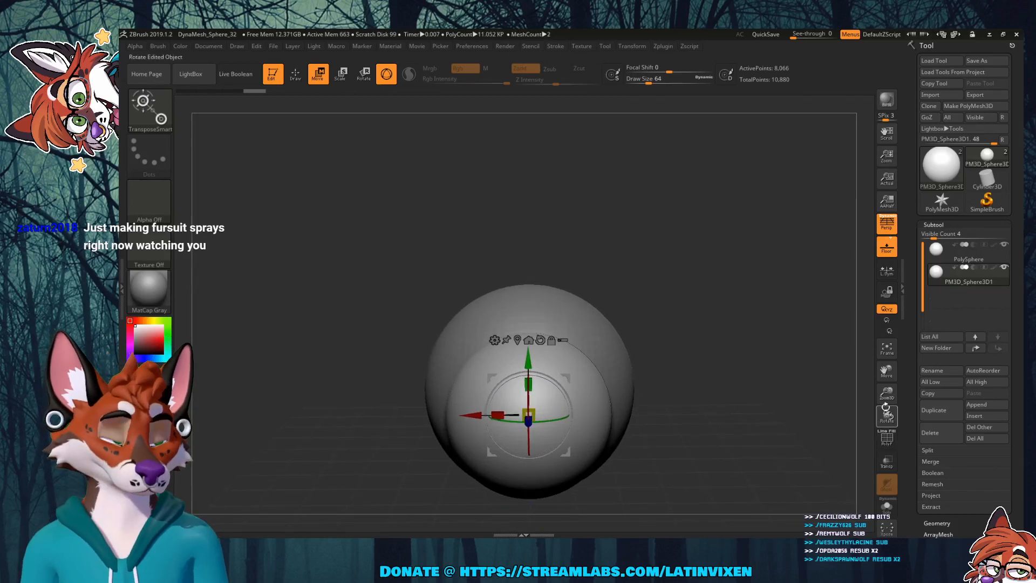
{"action": "left_click_drag", "start_coordinate": [885, 396], "coordinate": [883, 337]}
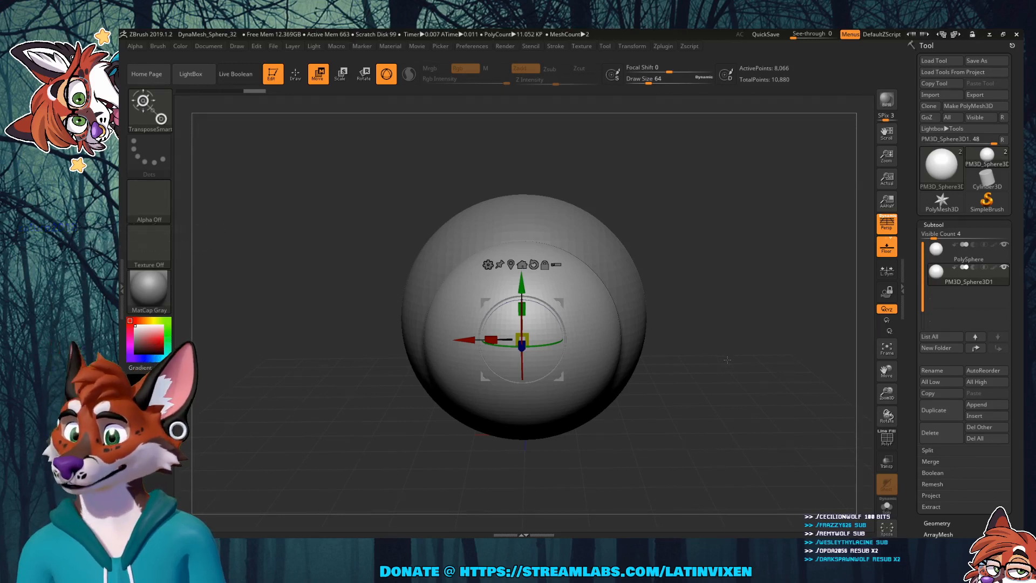
{"action": "left_click_drag", "start_coordinate": [758, 343], "coordinate": [759, 345]}
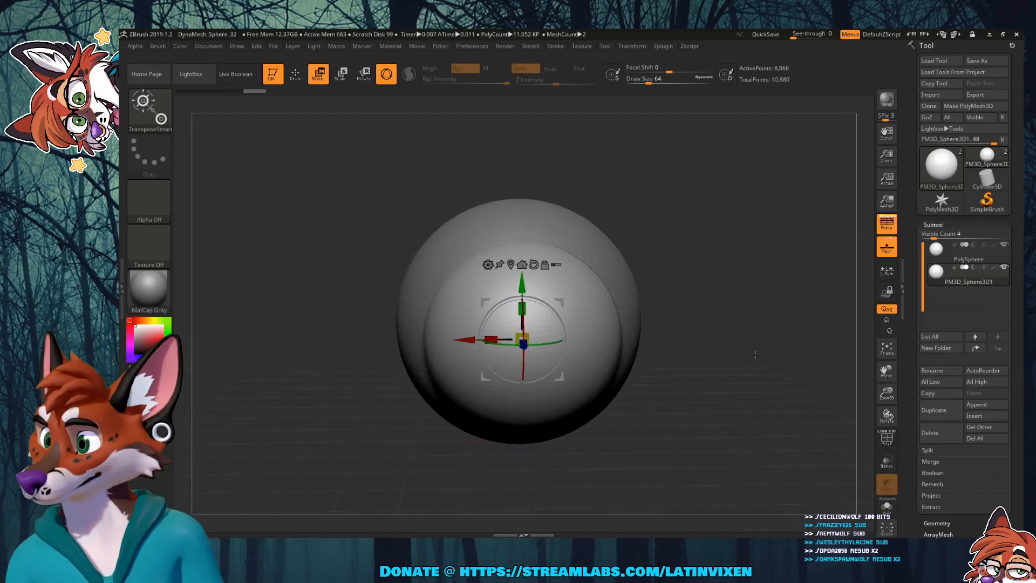
{"action": "left_click_drag", "start_coordinate": [730, 349], "coordinate": [798, 360]}
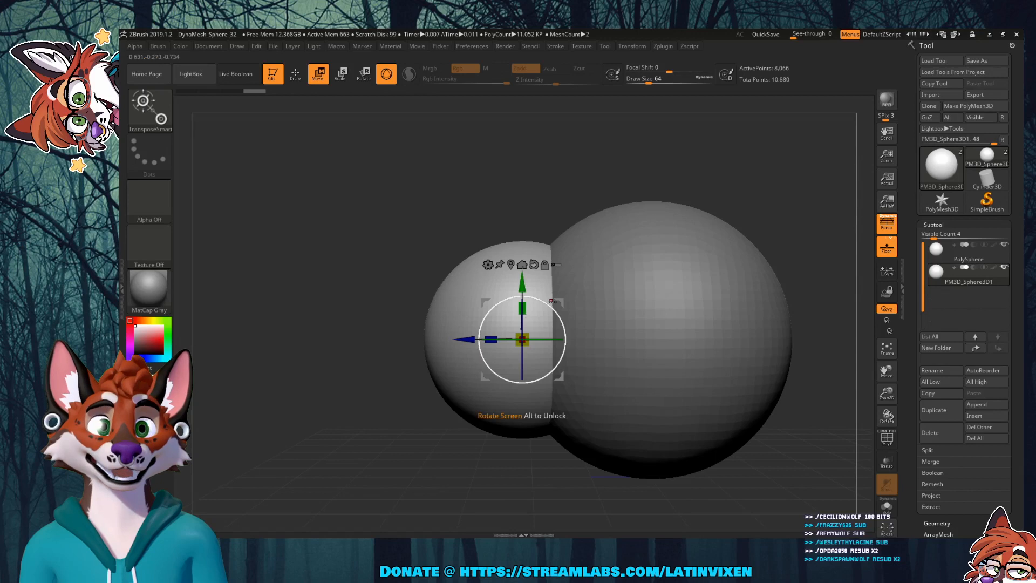
{"action": "left_click_drag", "start_coordinate": [525, 337], "coordinate": [514, 348]}
{"action": "left_click_drag", "start_coordinate": [521, 308], "coordinate": [524, 317]}
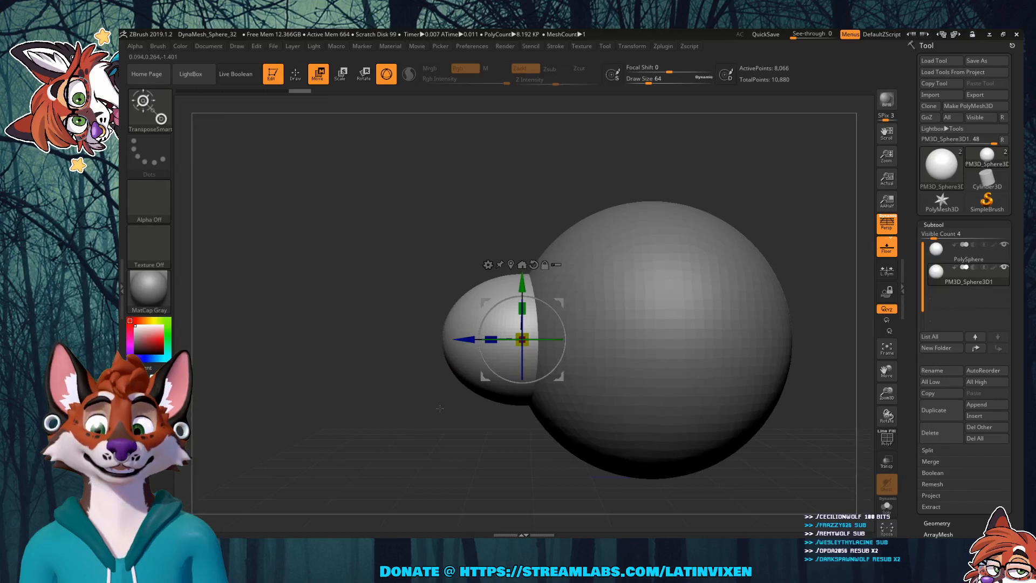
Step: Lengthen the muzzle shape along the depth axis and widen it sideways into an elongated ellipsoid
{"action": "left_click_drag", "start_coordinate": [461, 402], "coordinate": [614, 358]}
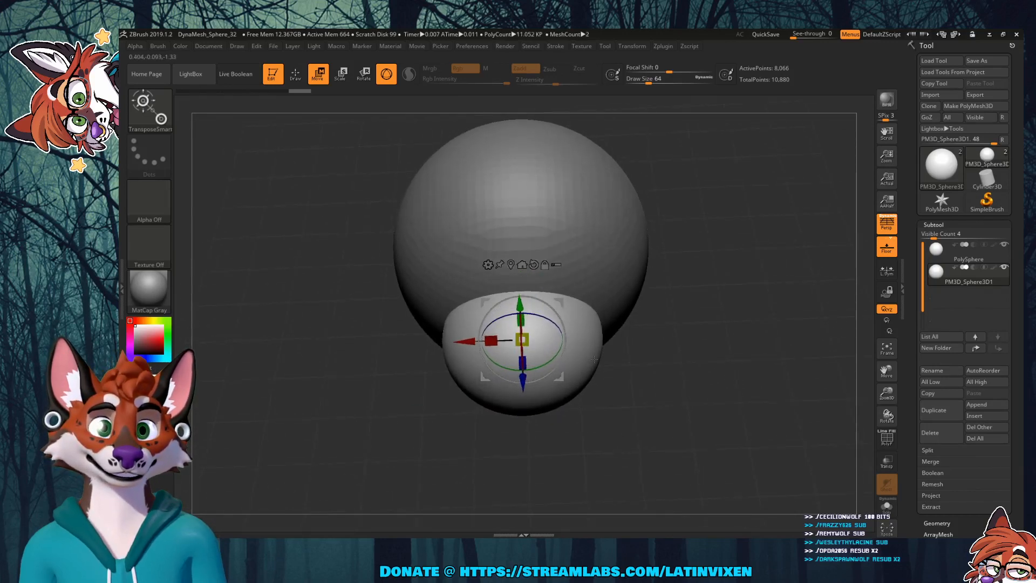
{"action": "left_click_drag", "start_coordinate": [523, 371], "coordinate": [523, 405]}
{"action": "left_click_drag", "start_coordinate": [682, 413], "coordinate": [659, 343]}
{"action": "left_click_drag", "start_coordinate": [505, 314], "coordinate": [504, 312]}
{"action": "left_click_drag", "start_coordinate": [583, 451], "coordinate": [630, 482]}
{"action": "left_click_drag", "start_coordinate": [491, 343], "coordinate": [487, 343]}
{"action": "left_click_drag", "start_coordinate": [642, 420], "coordinate": [662, 321]}
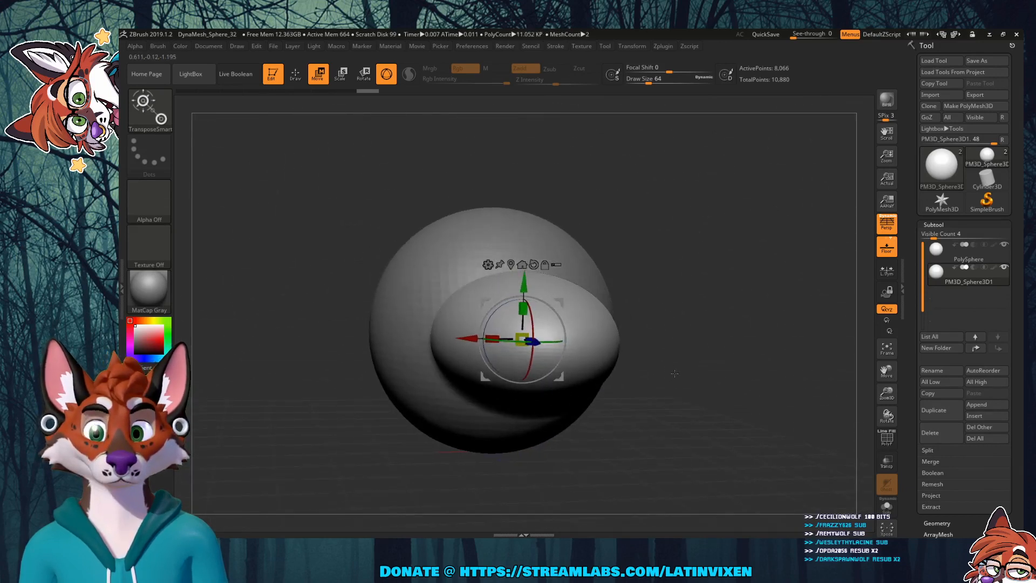
{"action": "left_click_drag", "start_coordinate": [693, 364], "coordinate": [680, 368]}
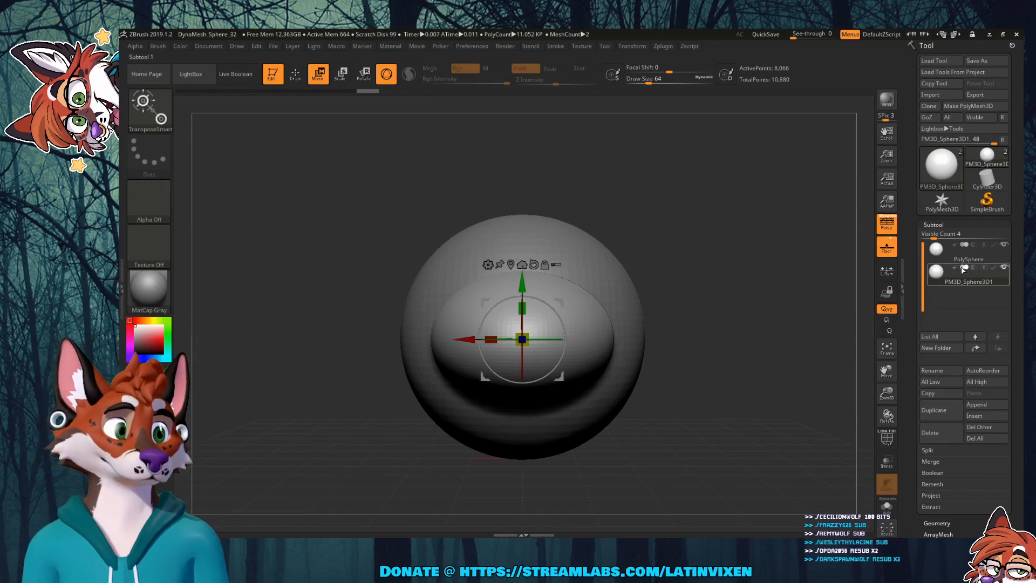
Step: Rename the PM3D_Sphere3D1 subtool as "Upper muzzle"
{"action": "left_click", "coordinate": [948, 261]}
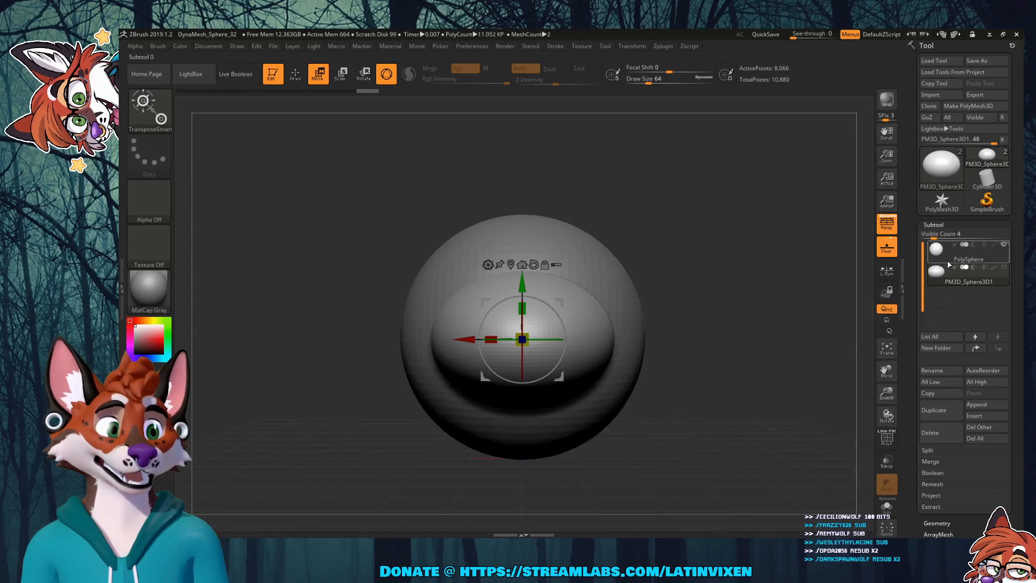
{"action": "left_click", "coordinate": [966, 273]}
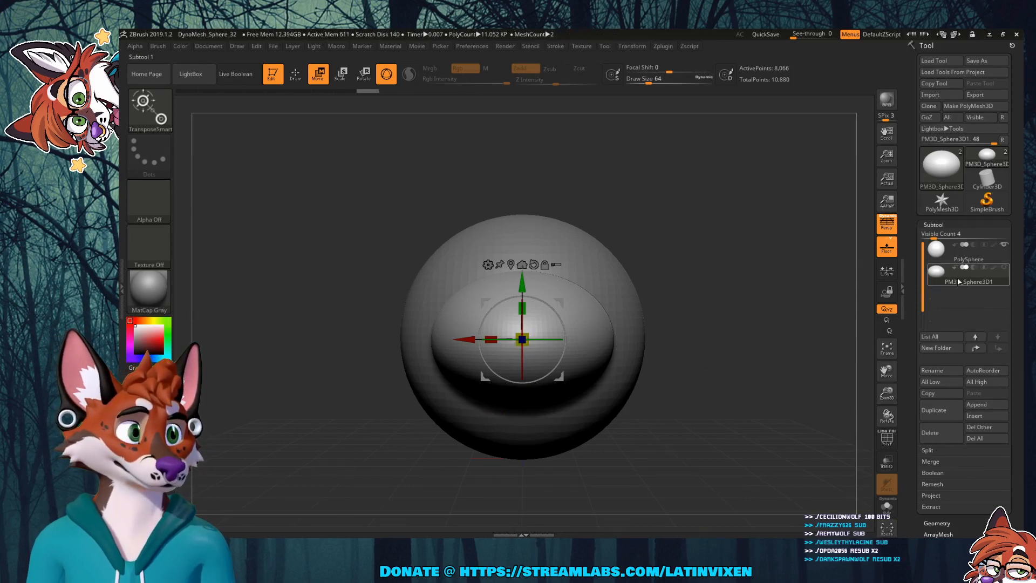
{"action": "mouse_move", "coordinate": [955, 280]}
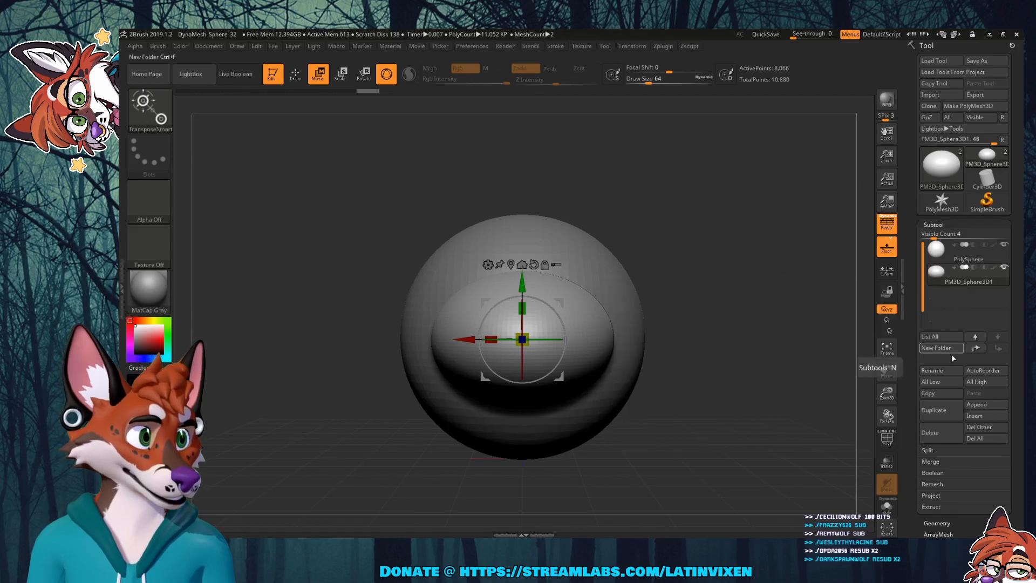
{"action": "left_click", "coordinate": [944, 371]}
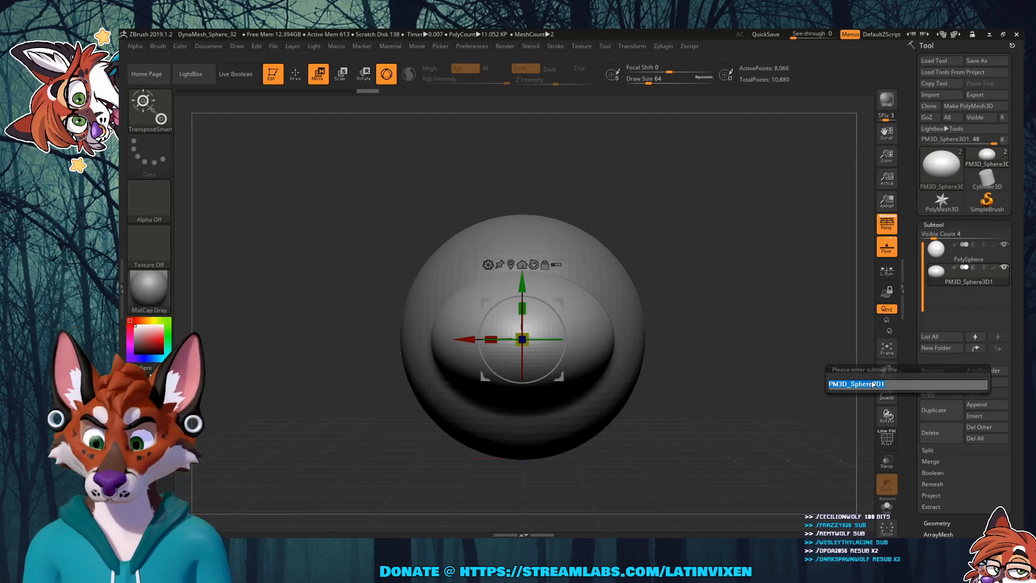
{"action": "type", "text": "upp"}
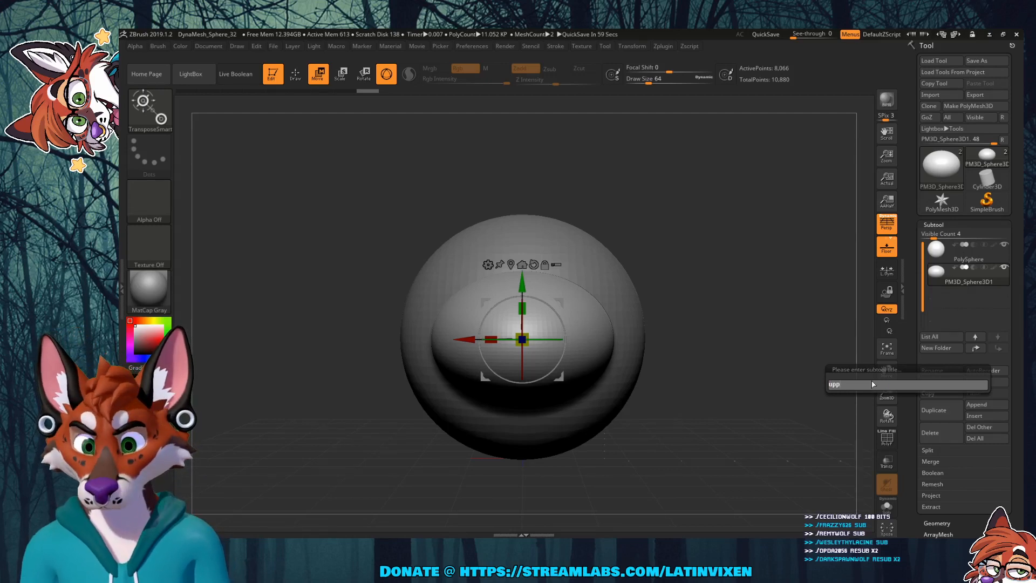
{"action": "type", "text": "er muzzle"}
{"action": "key", "text": "Return"}
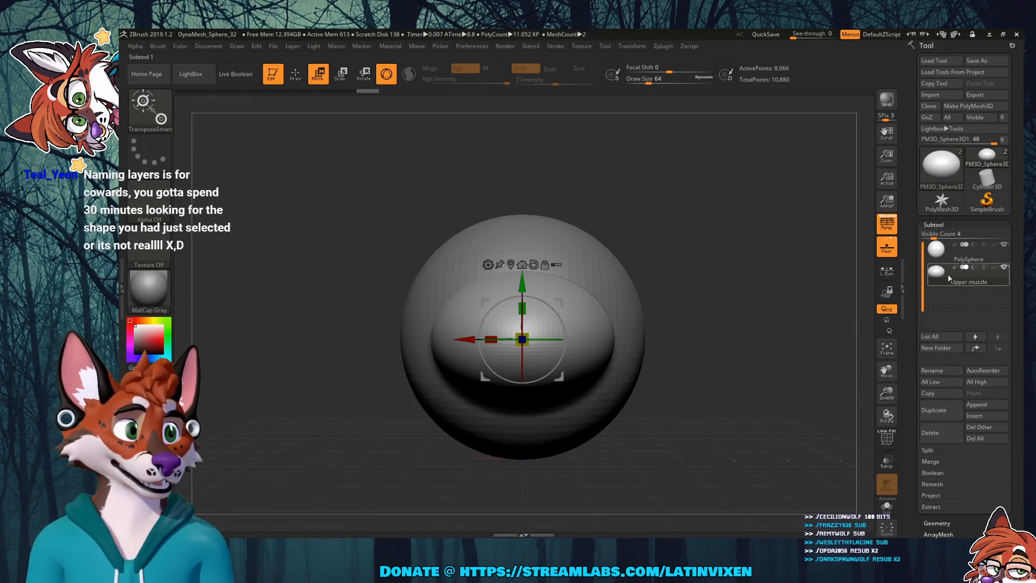
Step: Duplicate the Upper muzzle subtool and nudge both the copy and the original slightly down
{"action": "left_click", "coordinate": [940, 410]}
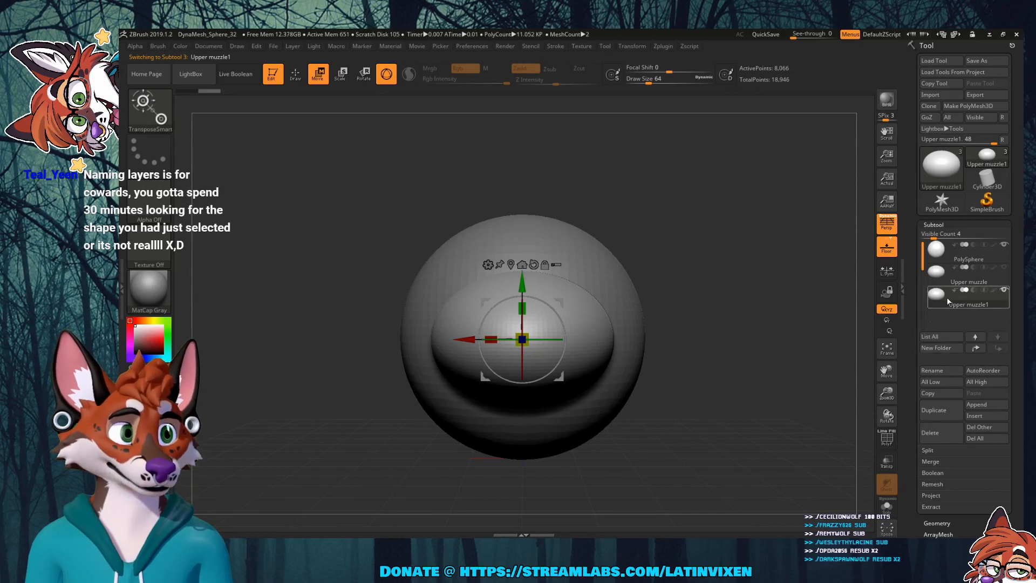
{"action": "mouse_move", "coordinate": [524, 277]}
{"action": "left_mouse_down"}
{"action": "mouse_move", "coordinate": [524, 306]}
{"action": "mouse_move", "coordinate": [523, 283]}
{"action": "left_mouse_up"}
{"action": "left_click", "coordinate": [586, 318]}
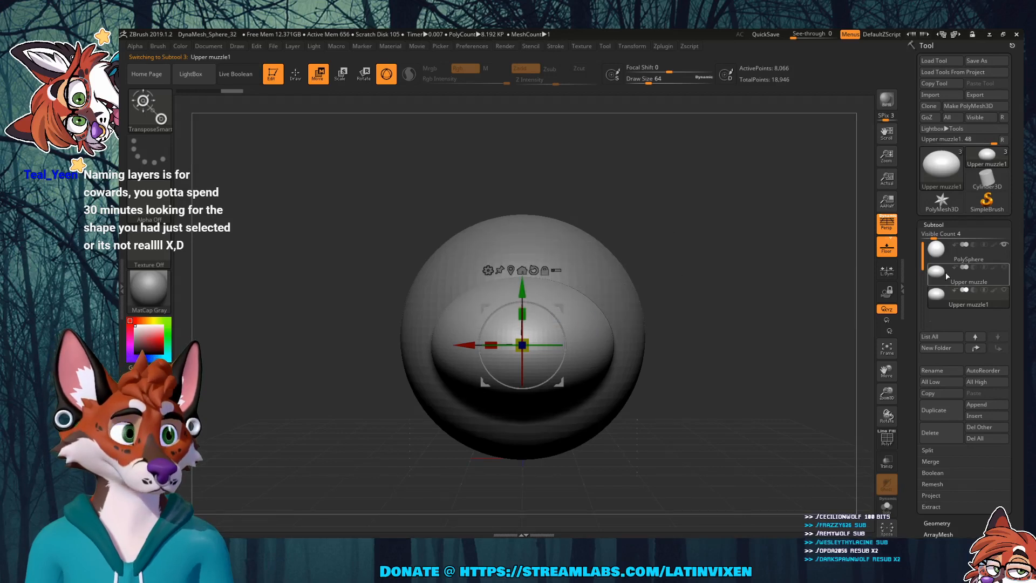
{"action": "left_click", "coordinate": [927, 281]}
{"action": "mouse_move", "coordinate": [523, 280]}
{"action": "left_mouse_down"}
{"action": "mouse_move", "coordinate": [522, 300]}
{"action": "mouse_move", "coordinate": [519, 289]}
{"action": "left_mouse_up"}
Step: Move the duplicated muzzle down by about 0.42 below the original and scale it down uniformly
{"action": "left_click_drag", "start_coordinate": [747, 323], "coordinate": [573, 326]}
{"action": "left_click", "coordinate": [1003, 290]}
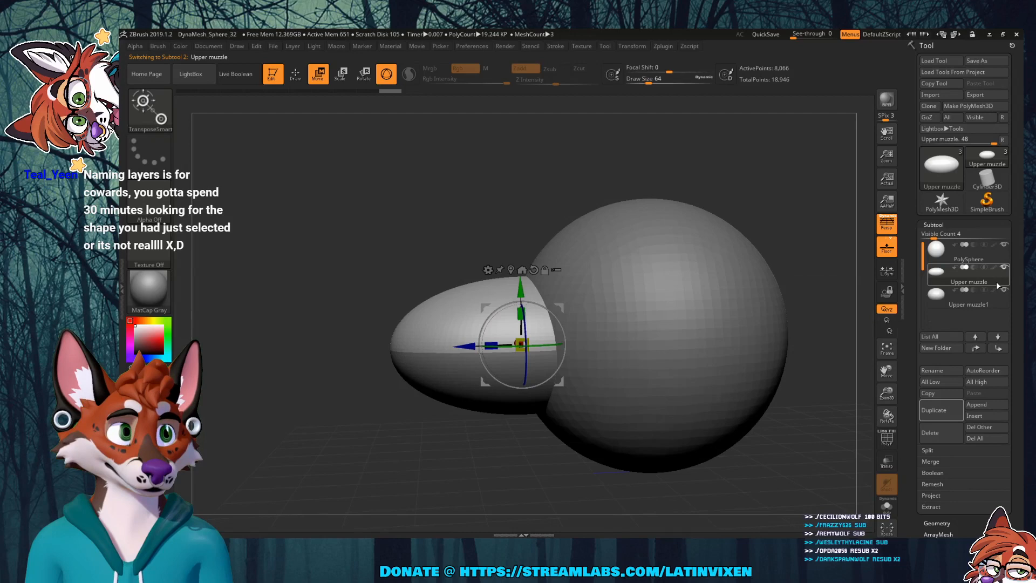
{"action": "left_click", "coordinate": [995, 303]}
{"action": "left_click_drag", "start_coordinate": [520, 294], "coordinate": [518, 346]}
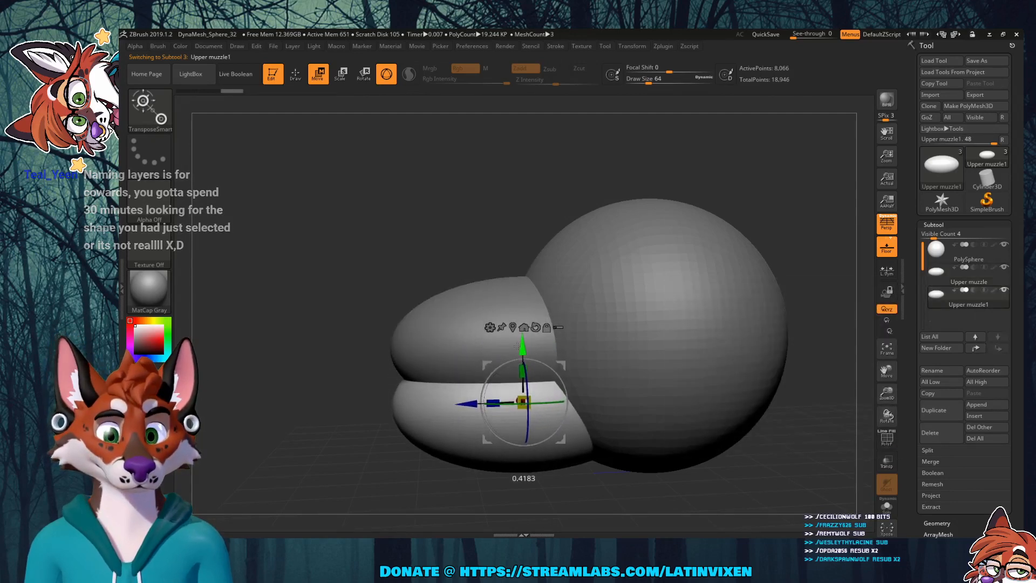
{"action": "left_click_drag", "start_coordinate": [310, 451], "coordinate": [671, 393]}
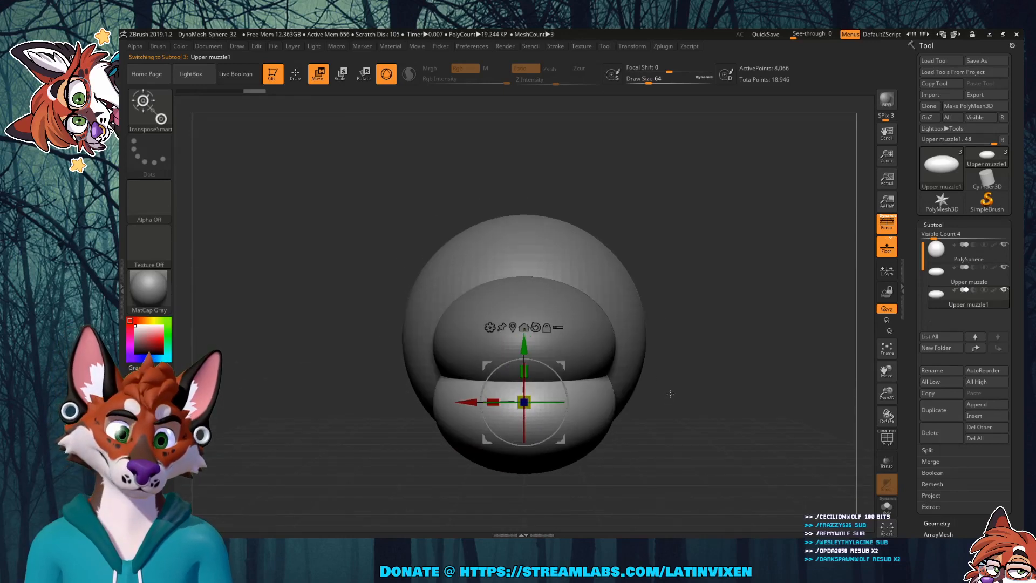
{"action": "left_click_drag", "start_coordinate": [528, 405], "coordinate": [518, 402]}
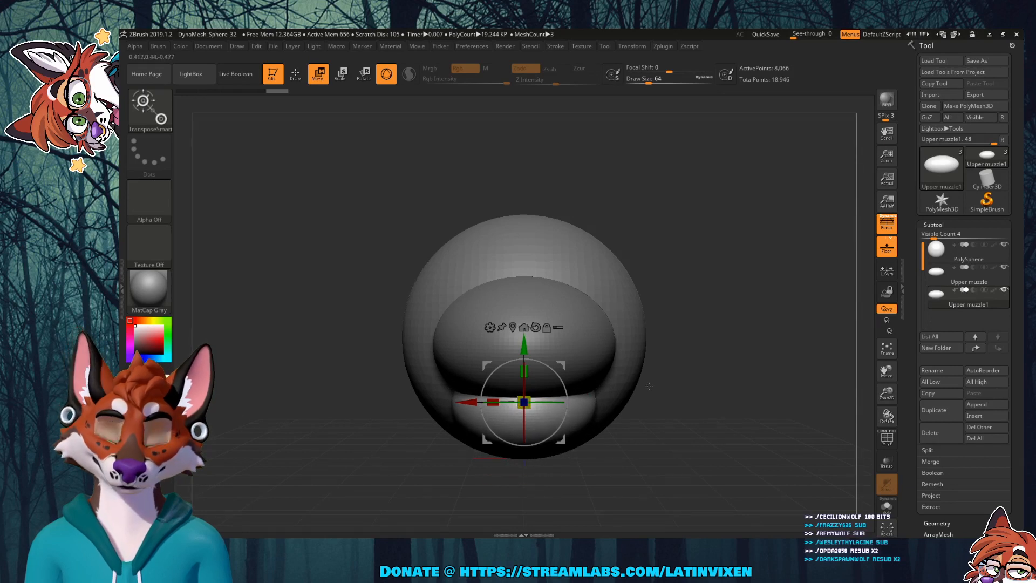
{"action": "mouse_move", "coordinate": [690, 386]}
{"action": "left_mouse_down"}
{"action": "mouse_move", "coordinate": [650, 392]}
{"action": "mouse_move", "coordinate": [695, 392]}
{"action": "left_mouse_up"}
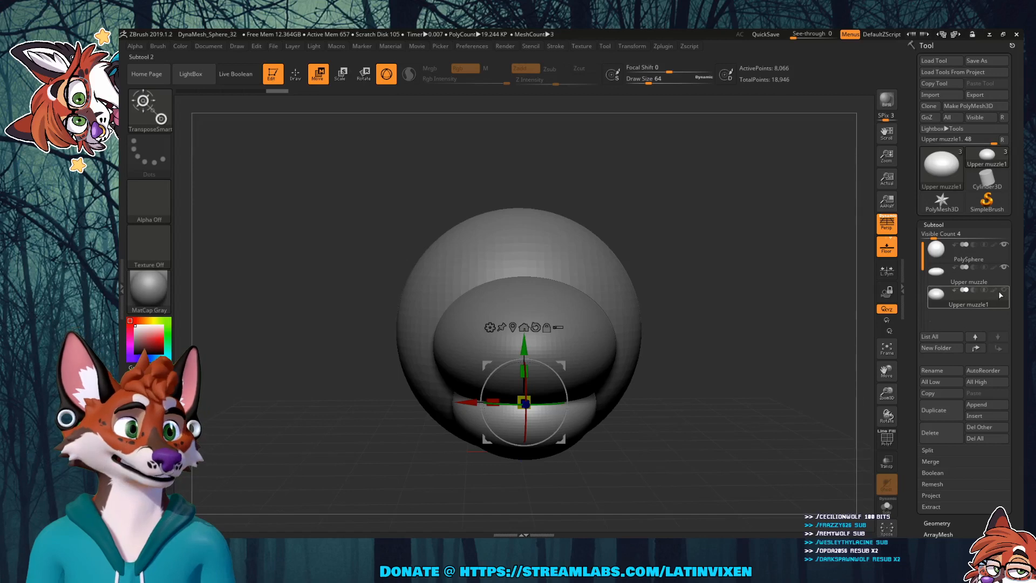
Step: Rename the duplicated Upper muzzle1 subtool as "Lower jaw"
{"action": "left_click", "coordinate": [950, 370]}
{"action": "type", "text": "lowe"}
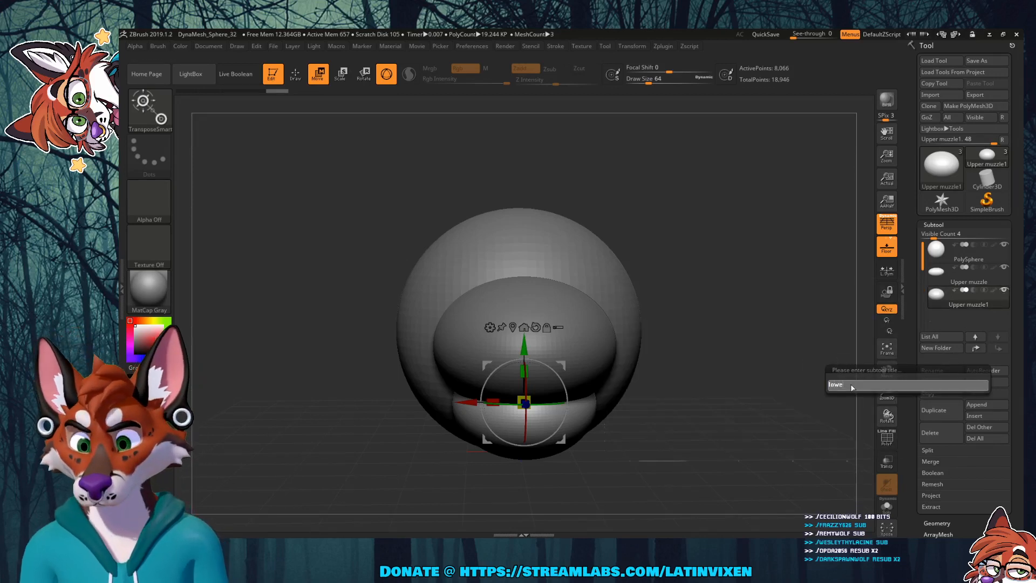
{"action": "type", "text": "r jaw"}
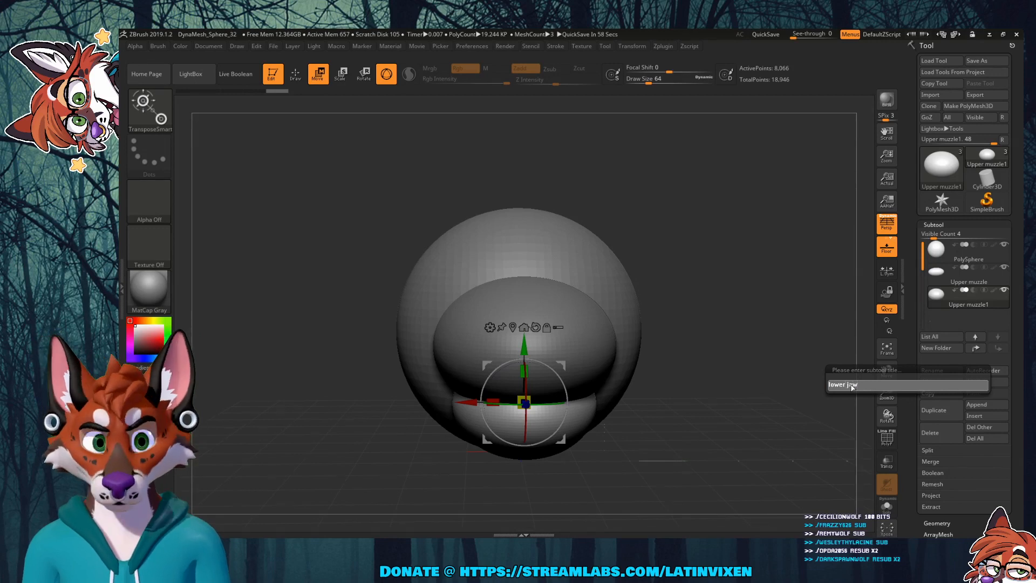
{"action": "key", "text": "Return"}
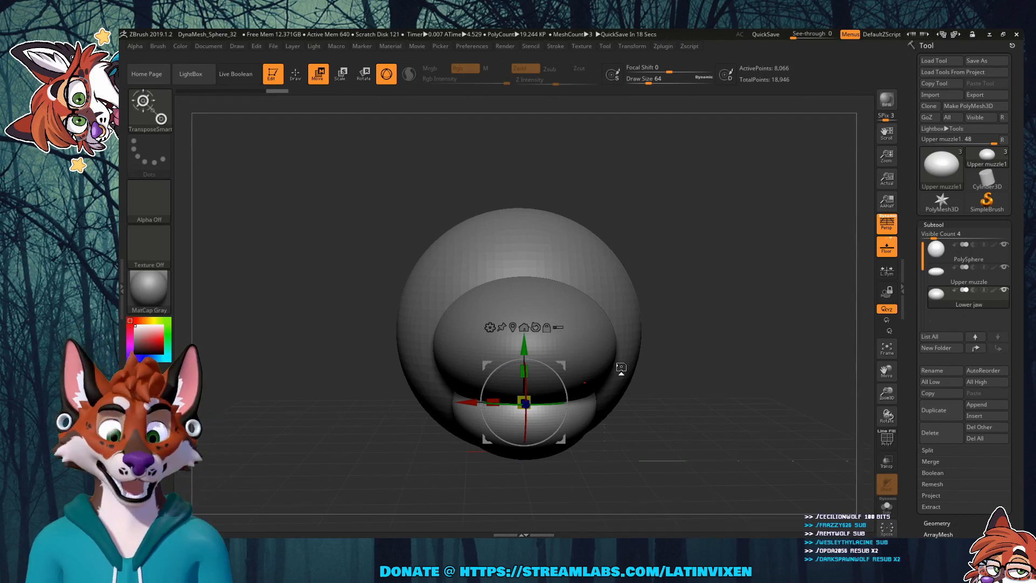
Step: Move the lower jaw slightly back toward the head along the depth axis
{"action": "left_click_drag", "start_coordinate": [706, 276], "coordinate": [635, 381]}
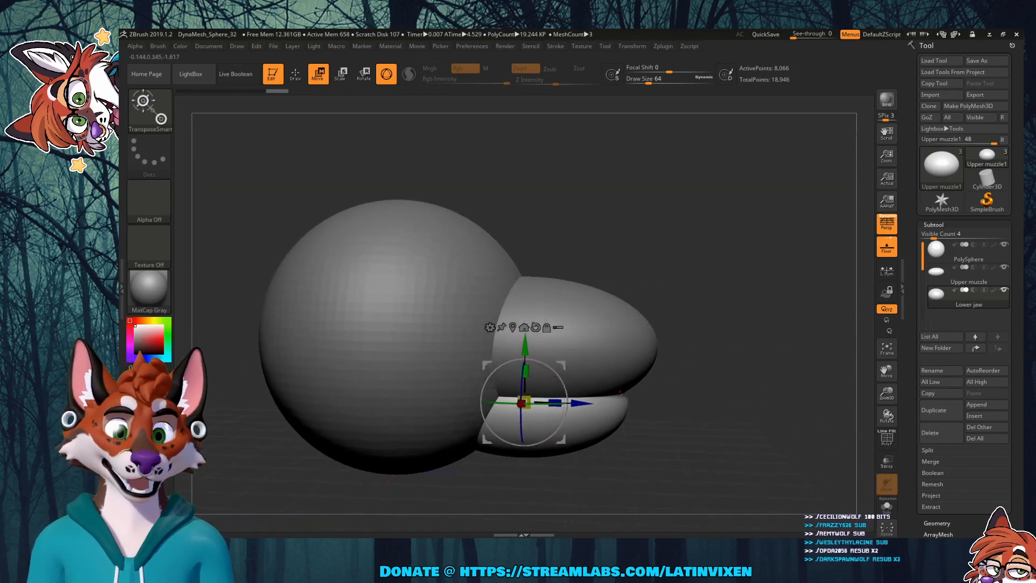
{"action": "left_click_drag", "start_coordinate": [581, 403], "coordinate": [567, 403]}
{"action": "left_click_drag", "start_coordinate": [761, 386], "coordinate": [687, 391]}
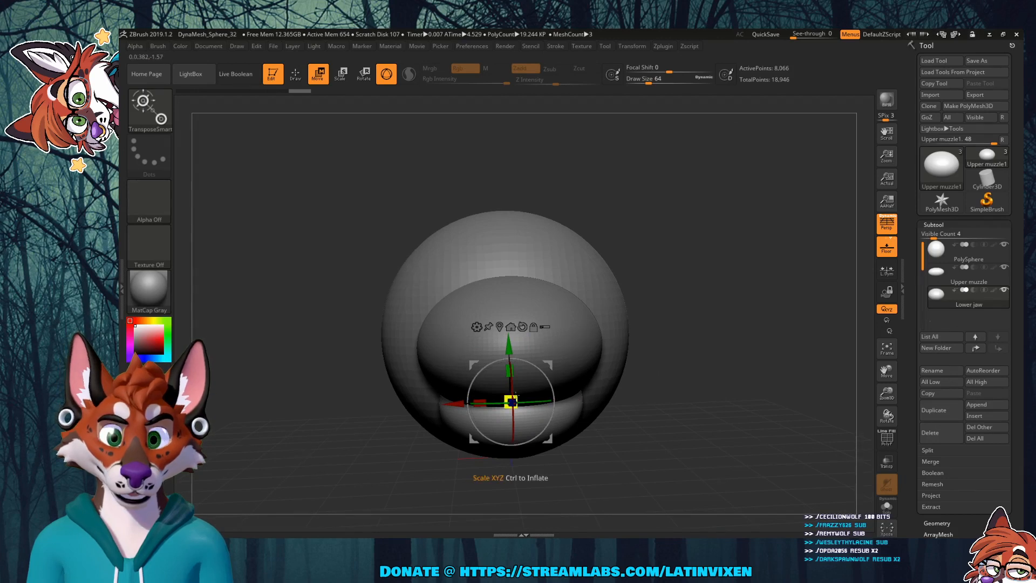
Step: Nudge the lower jaw about 0.04 along the depth axis and check its fit under the muzzle from several angles
{"action": "left_click_drag", "start_coordinate": [511, 402], "coordinate": [620, 413]}
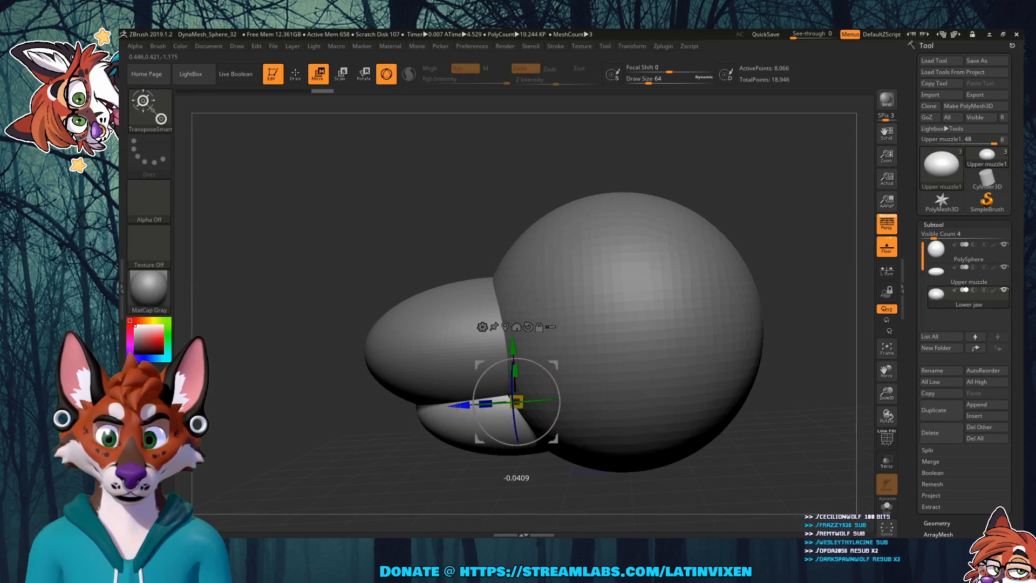
{"action": "left_click_drag", "start_coordinate": [458, 405], "coordinate": [722, 364]}
{"action": "left_click_drag", "start_coordinate": [727, 352], "coordinate": [388, 296]}
{"action": "left_click_drag", "start_coordinate": [673, 437], "coordinate": [713, 428]}
{"action": "left_click_drag", "start_coordinate": [747, 367], "coordinate": [746, 386]}
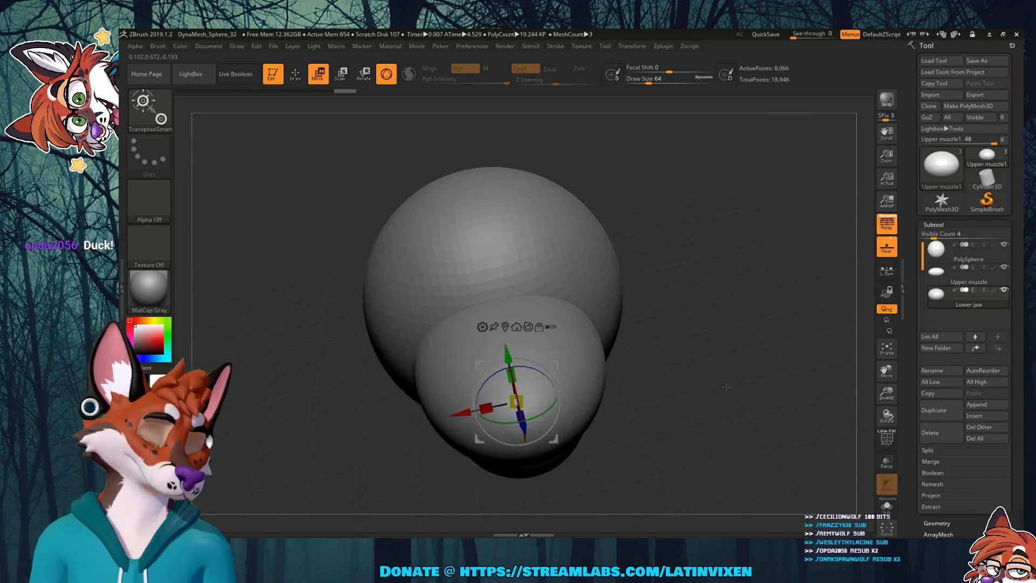
{"action": "left_click_drag", "start_coordinate": [728, 396], "coordinate": [780, 399]}
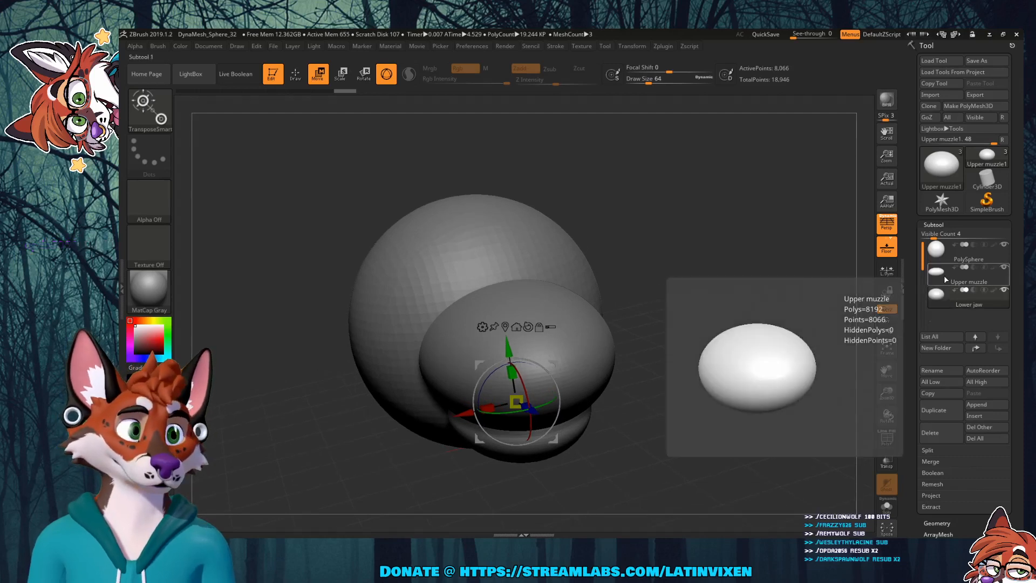
{"action": "left_click_drag", "start_coordinate": [693, 315], "coordinate": [719, 354]}
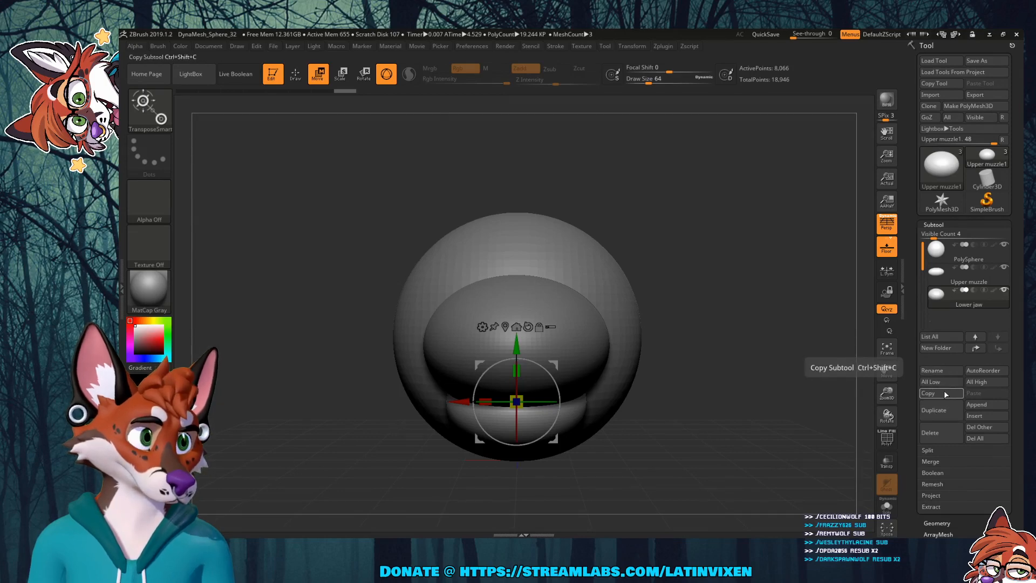
Step: Insert a Sphere3D as a new subtool below the Lower jaw
{"action": "left_click", "coordinate": [974, 415]}
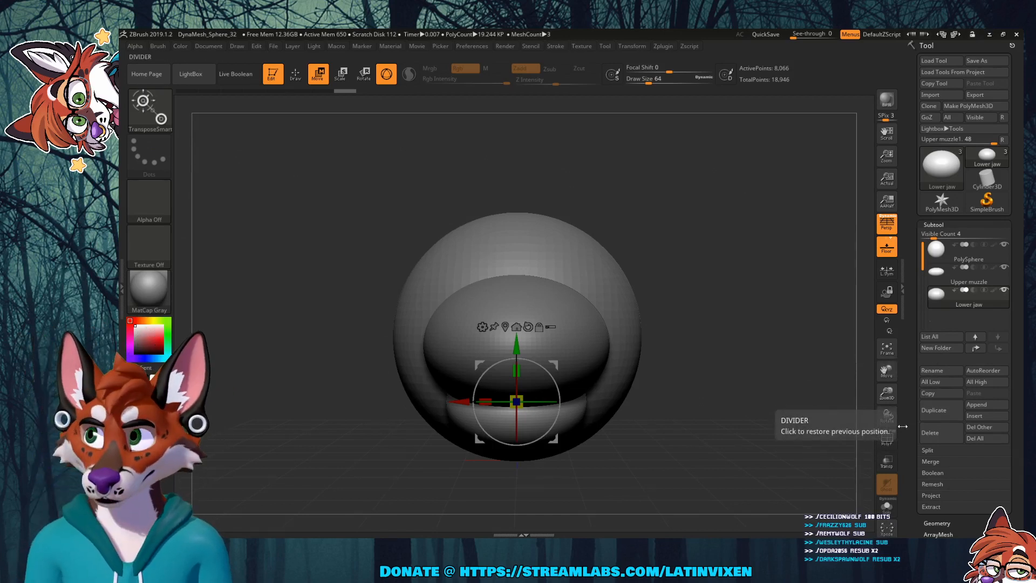
{"action": "left_click", "coordinate": [973, 416]}
{"action": "left_click", "coordinate": [668, 336]}
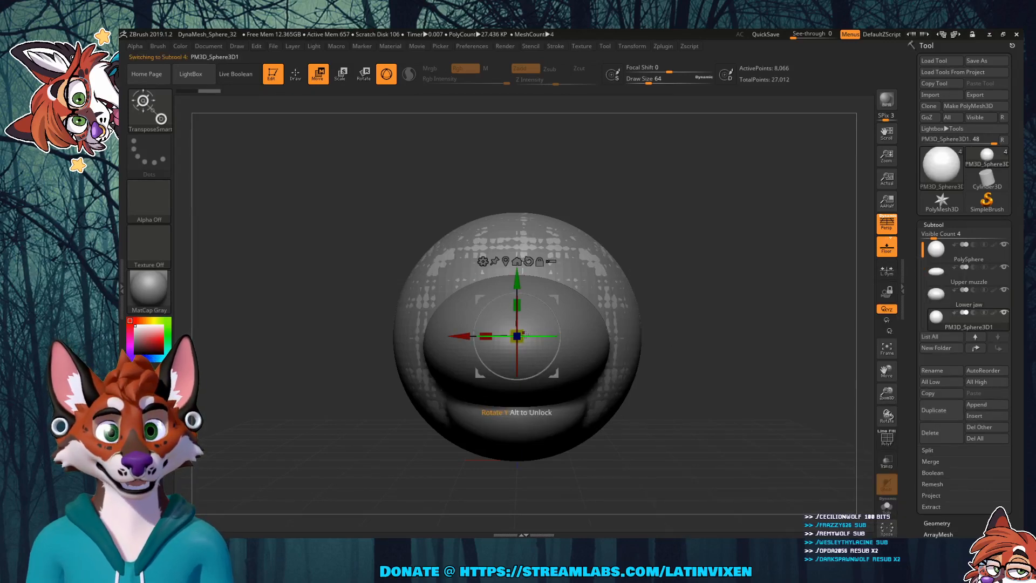
Step: Move the new sphere forward to the tip of the upper muzzle and scale it down uniformly to nose size
{"action": "left_click_drag", "start_coordinate": [516, 336], "coordinate": [512, 341]}
{"action": "left_click_drag", "start_coordinate": [648, 234], "coordinate": [649, 313]}
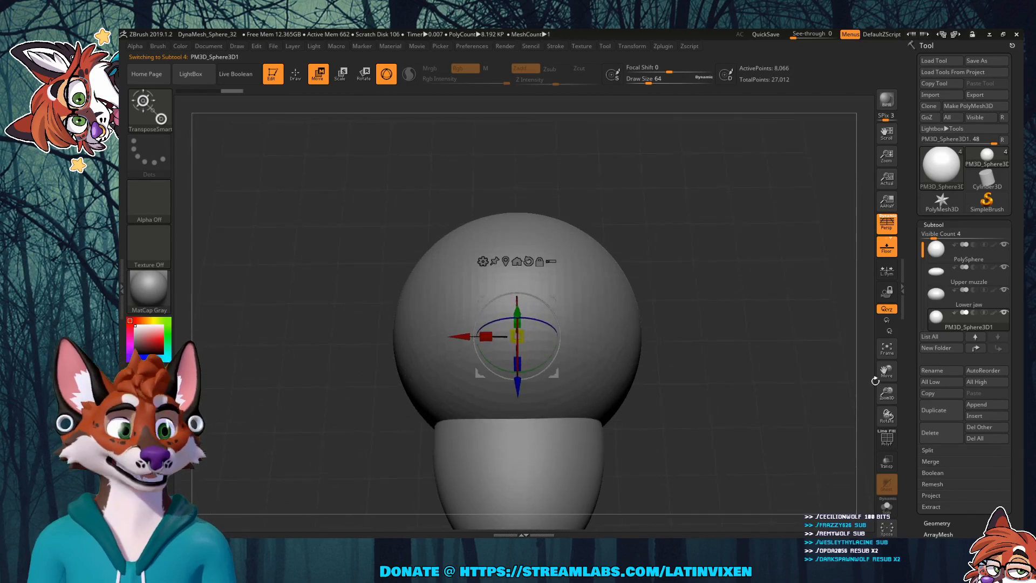
{"action": "left_click_drag", "start_coordinate": [886, 373], "coordinate": [894, 260]}
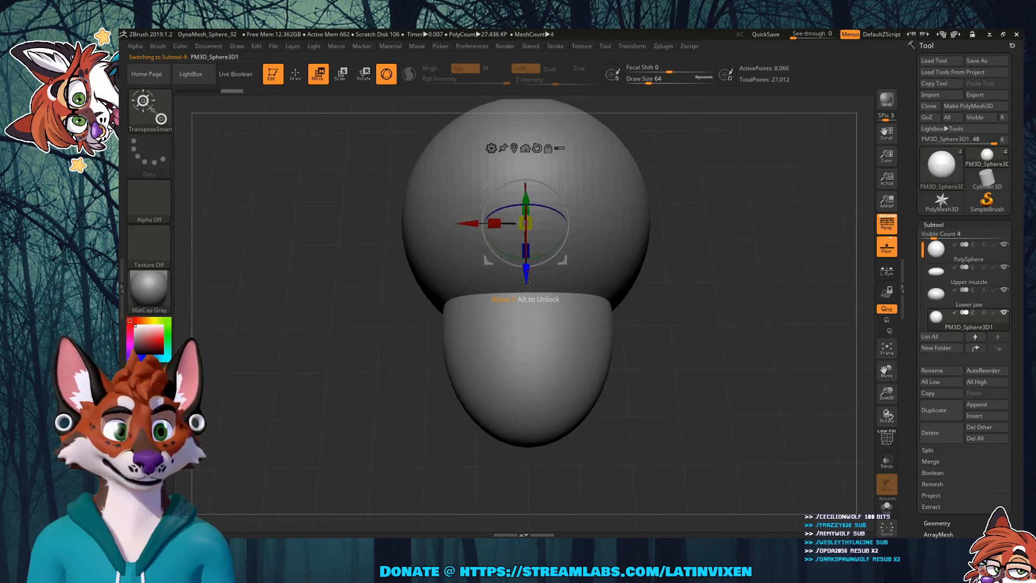
{"action": "left_click_drag", "start_coordinate": [529, 284], "coordinate": [537, 453]}
{"action": "left_click_drag", "start_coordinate": [528, 399], "coordinate": [474, 440]}
{"action": "mouse_move", "coordinate": [625, 458]}
{"action": "left_mouse_down"}
{"action": "mouse_move", "coordinate": [630, 429]}
{"action": "mouse_move", "coordinate": [660, 428]}
{"action": "left_mouse_up"}
{"action": "left_click_drag", "start_coordinate": [561, 439], "coordinate": [570, 453]}
{"action": "left_click_drag", "start_coordinate": [723, 386], "coordinate": [664, 342]}
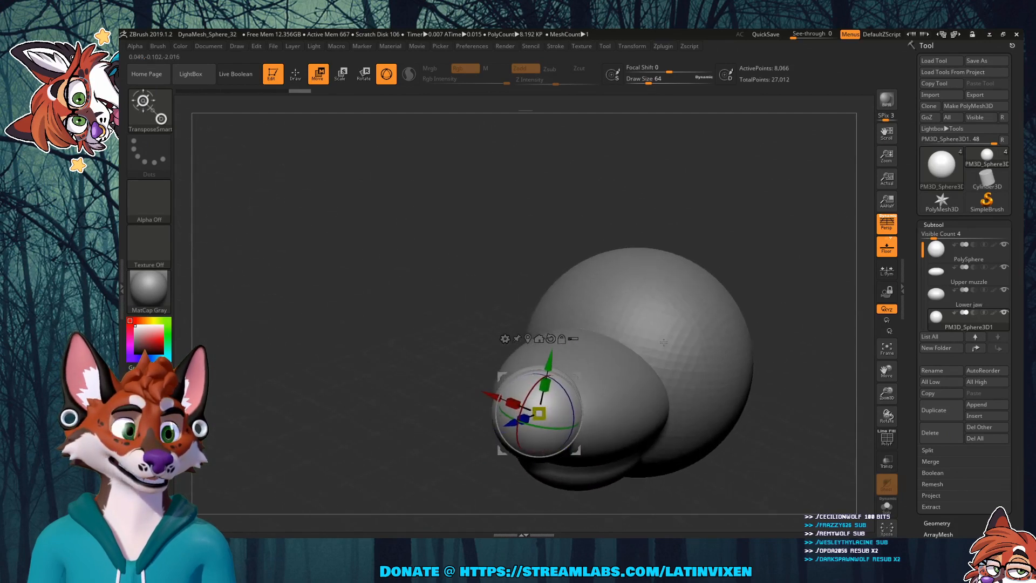
{"action": "left_click_drag", "start_coordinate": [539, 413], "coordinate": [537, 415]}
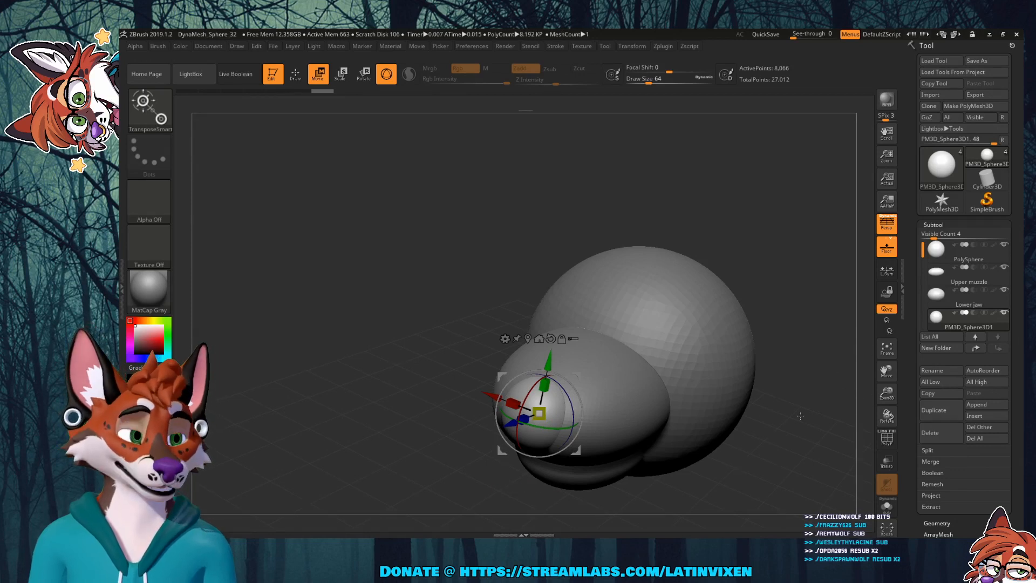
Step: Widen the small sphere horizontally by a factor of about 1.33 and raise it slightly on the muzzle
{"action": "left_click_drag", "start_coordinate": [777, 443], "coordinate": [790, 443], "text": "shift"}
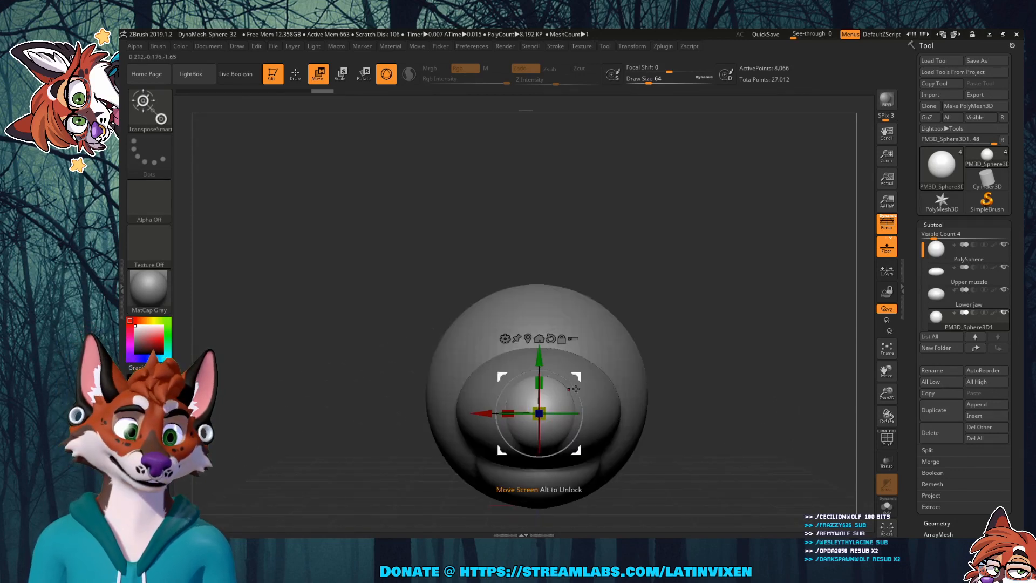
{"action": "left_click_drag", "start_coordinate": [508, 408], "coordinate": [497, 415]}
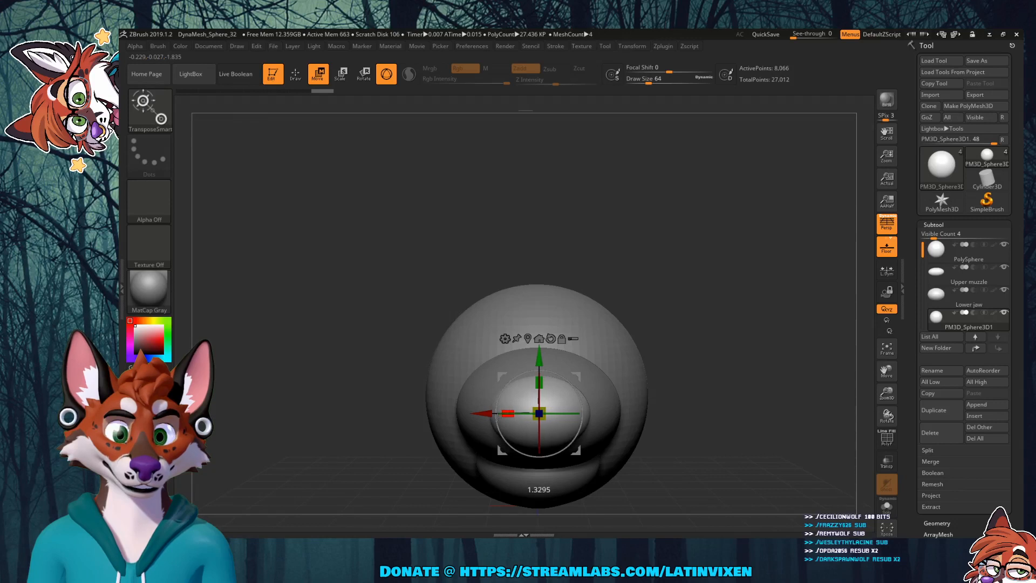
{"action": "left_click_drag", "start_coordinate": [538, 356], "coordinate": [538, 346]}
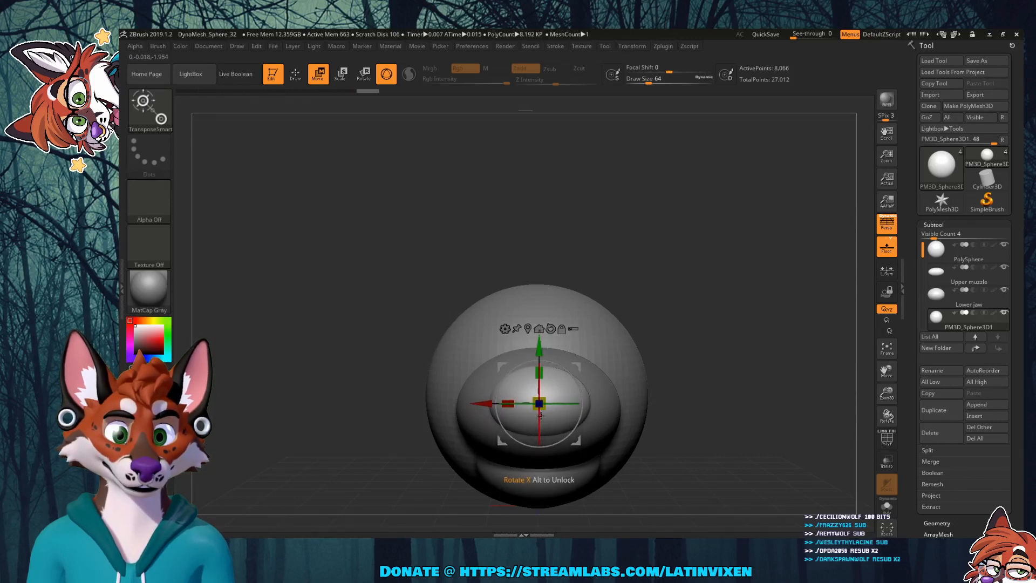
Step: Push the small sphere slightly forward along the depth axis and adjust its vertical scale
{"action": "left_click_drag", "start_coordinate": [651, 389], "coordinate": [487, 402]}
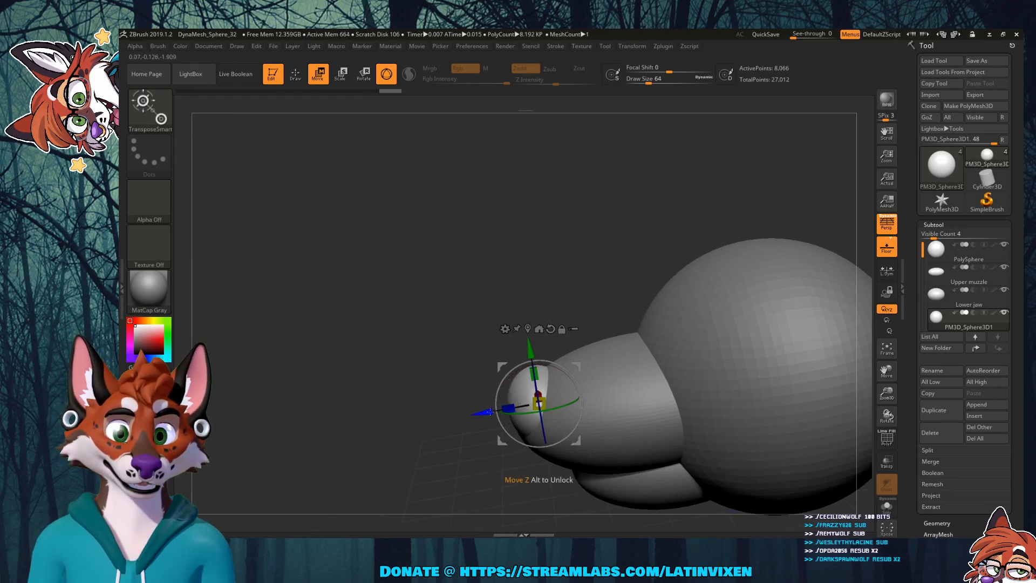
{"action": "left_click_drag", "start_coordinate": [489, 412], "coordinate": [476, 415]}
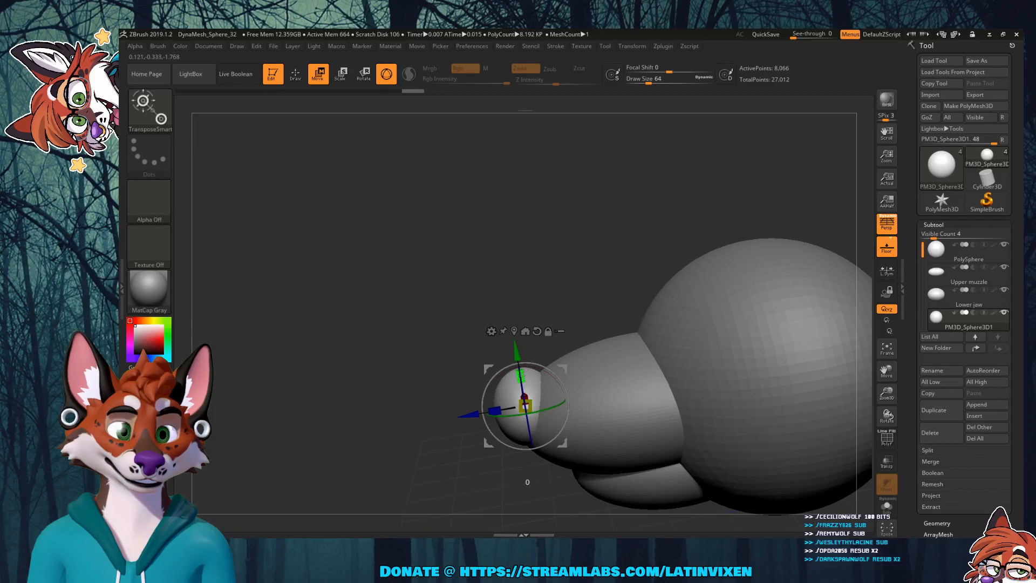
{"action": "left_click_drag", "start_coordinate": [526, 476], "coordinate": [558, 421]}
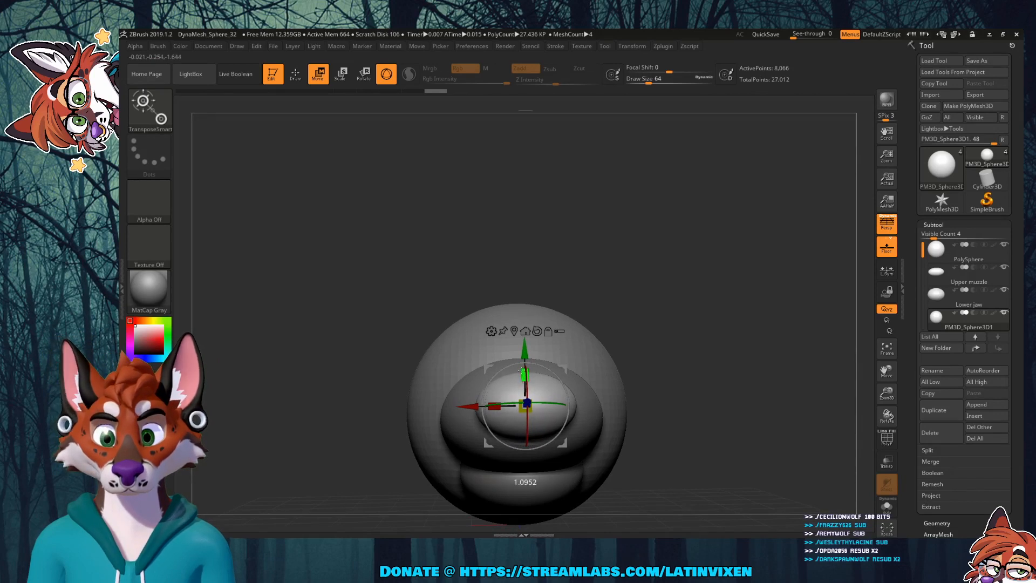
{"action": "left_click_drag", "start_coordinate": [558, 421], "coordinate": [734, 406]}
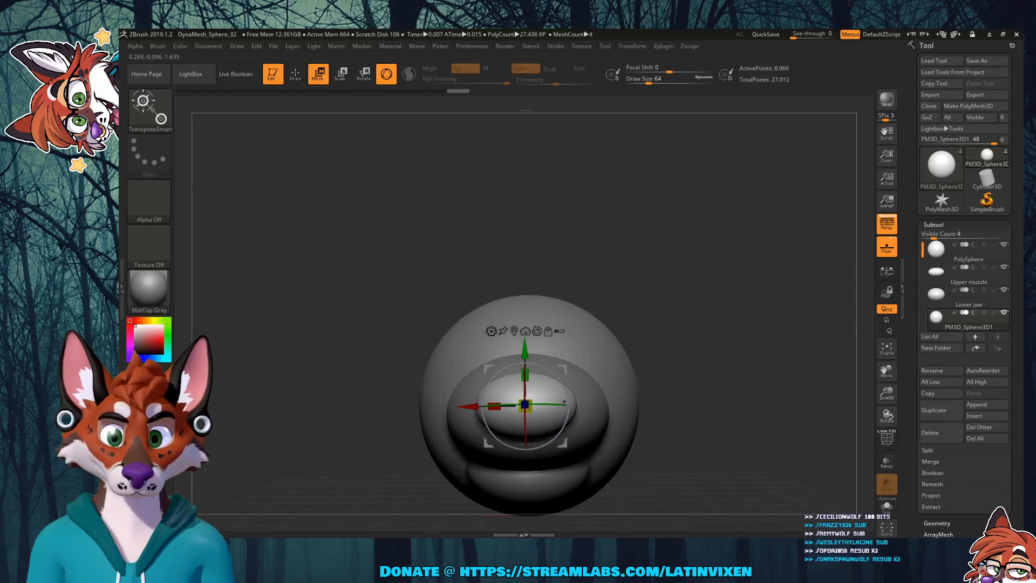
{"action": "left_click_drag", "start_coordinate": [525, 373], "coordinate": [525, 375]}
{"action": "left_click_drag", "start_coordinate": [777, 404], "coordinate": [741, 392]}
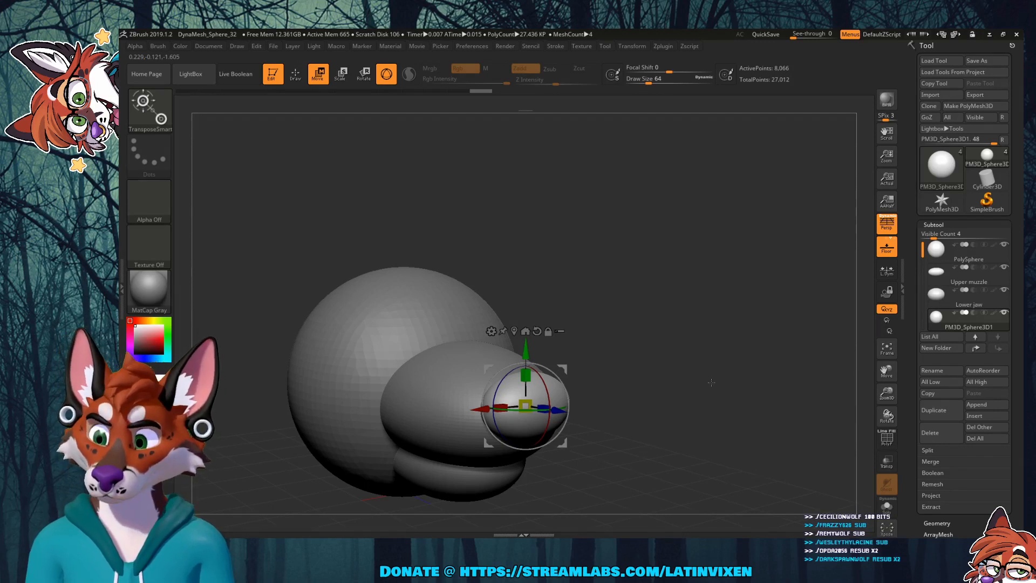
{"action": "left_click_drag", "start_coordinate": [714, 379], "coordinate": [719, 383]}
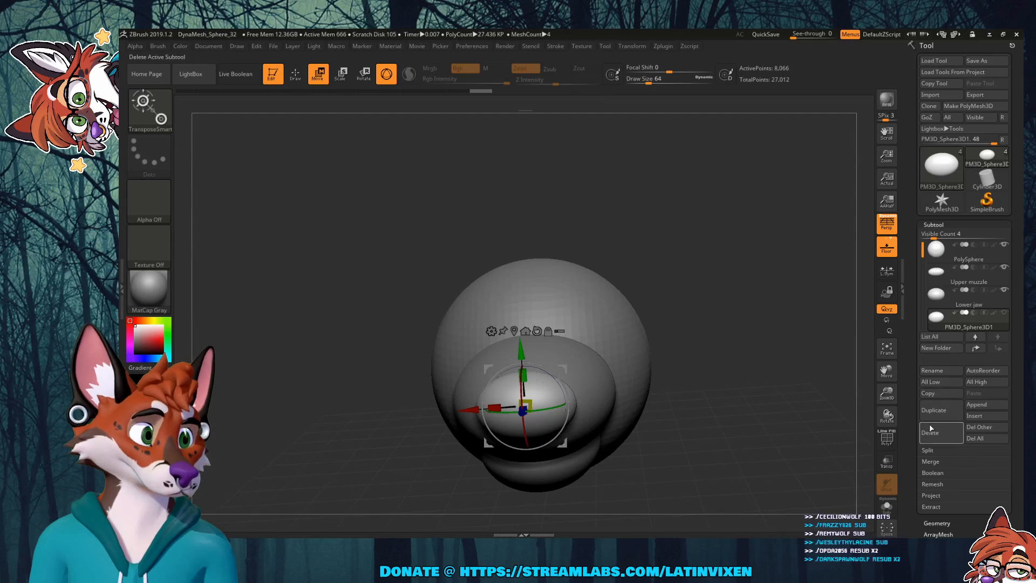
Step: Rename the new sphere subtool as "Nose"
{"action": "left_click", "coordinate": [938, 372]}
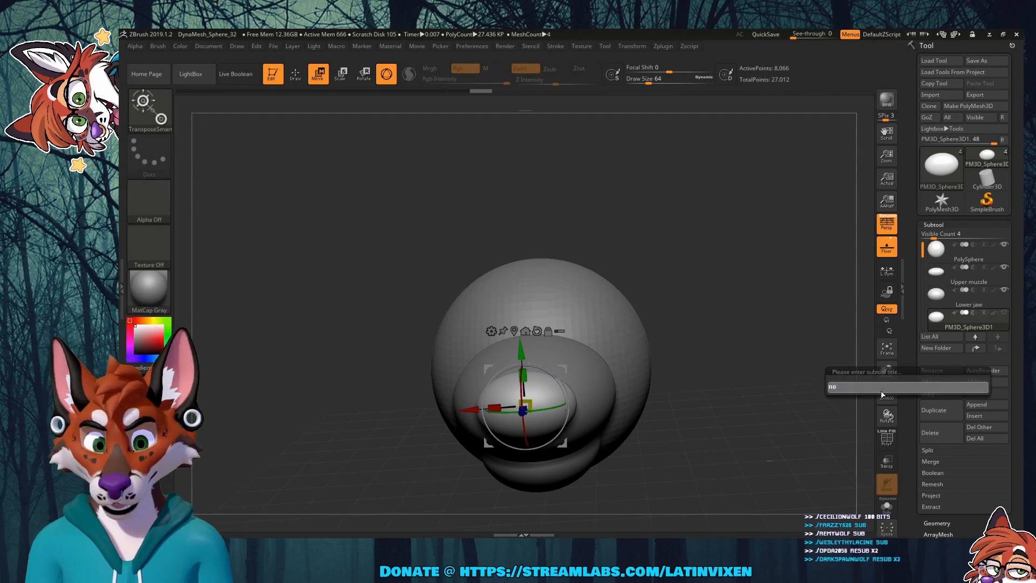
{"action": "key", "text": "Return"}
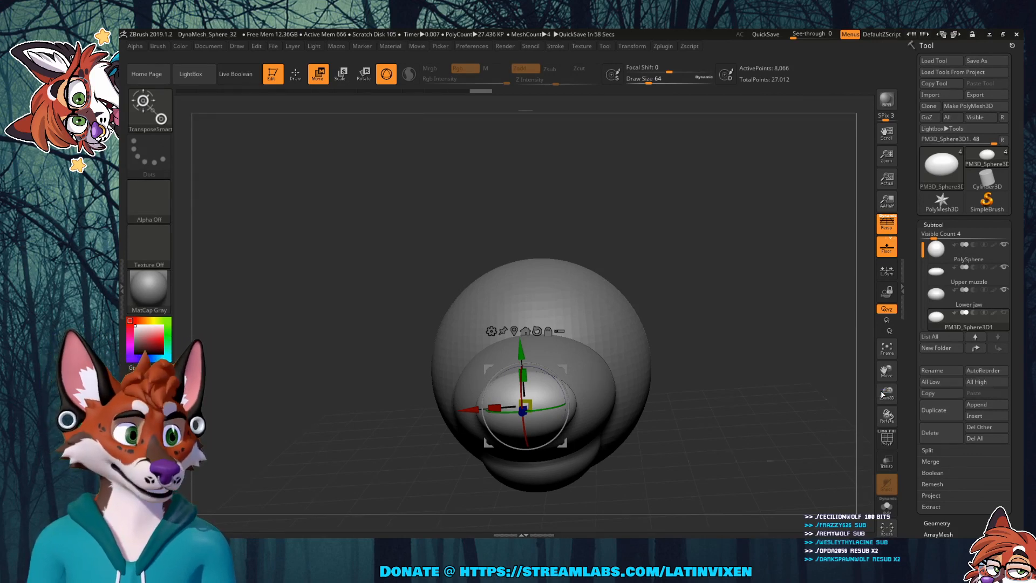
Step: Examine the nose's size and placement on the muzzle from the front, side and above
{"action": "mouse_move", "coordinate": [699, 330]}
{"action": "left_mouse_down"}
{"action": "mouse_move", "coordinate": [707, 348]}
{"action": "mouse_move", "coordinate": [731, 310]}
{"action": "mouse_move", "coordinate": [701, 329]}
{"action": "mouse_move", "coordinate": [715, 321]}
{"action": "left_mouse_up"}
{"action": "left_click_drag", "start_coordinate": [716, 367], "coordinate": [776, 350]}
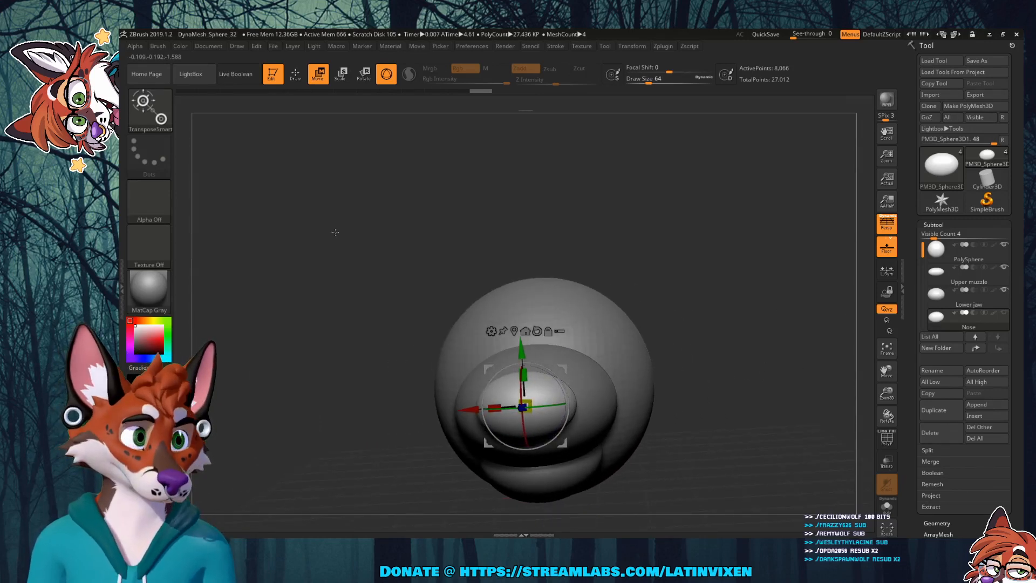
{"action": "left_click_drag", "start_coordinate": [682, 328], "coordinate": [591, 335]}
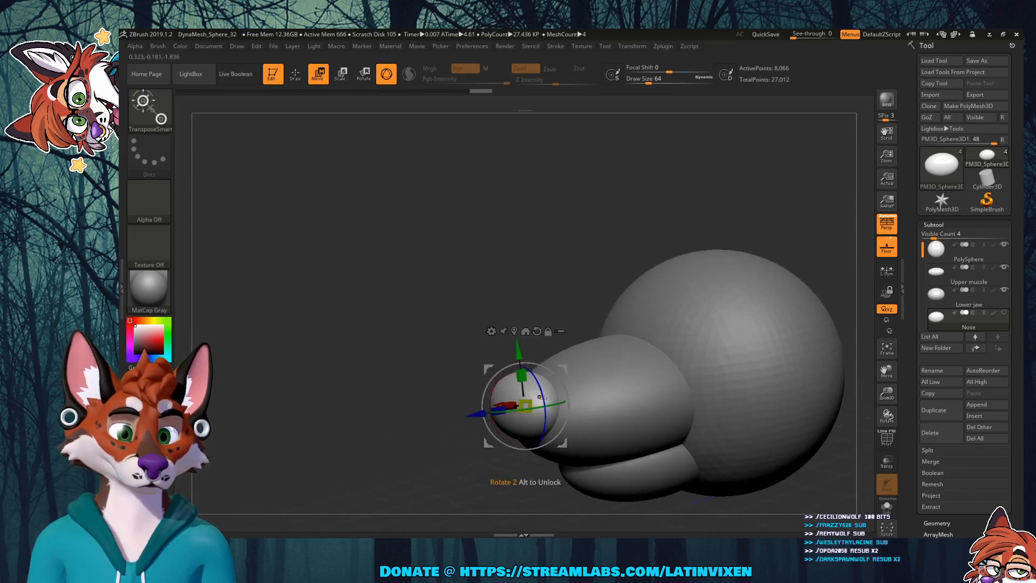
{"action": "left_click_drag", "start_coordinate": [548, 295], "coordinate": [607, 316]}
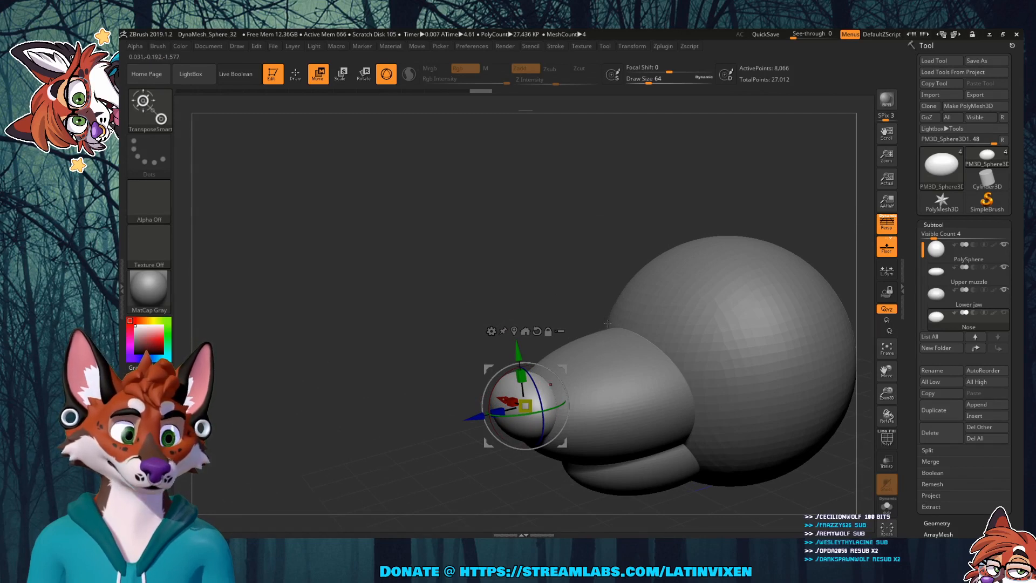
{"action": "left_click_drag", "start_coordinate": [565, 297], "coordinate": [686, 340]}
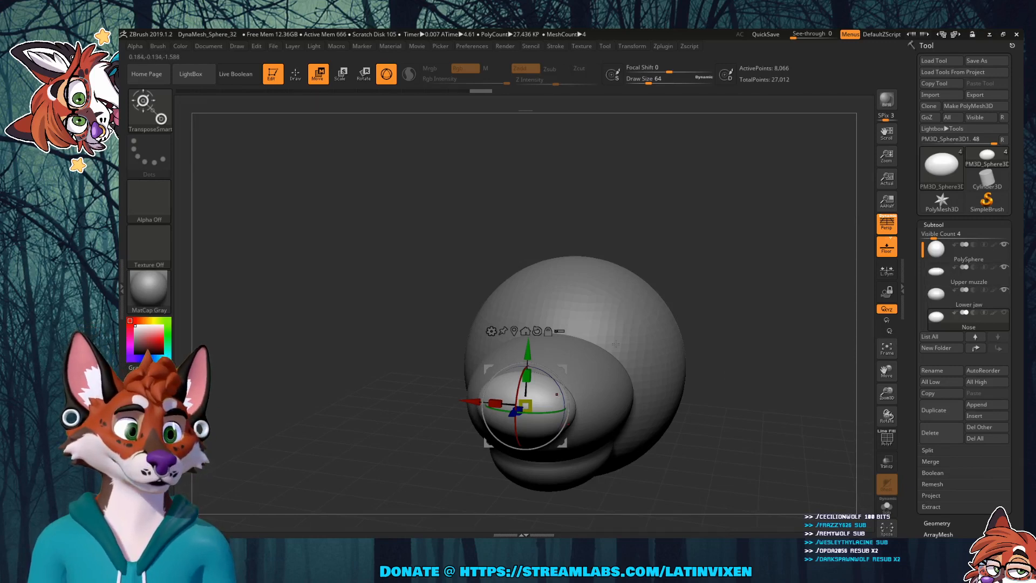
{"action": "mouse_move", "coordinate": [746, 440]}
{"action": "left_mouse_down"}
{"action": "mouse_move", "coordinate": [729, 437]}
{"action": "mouse_move", "coordinate": [750, 434]}
{"action": "mouse_move", "coordinate": [739, 442]}
{"action": "left_mouse_up"}
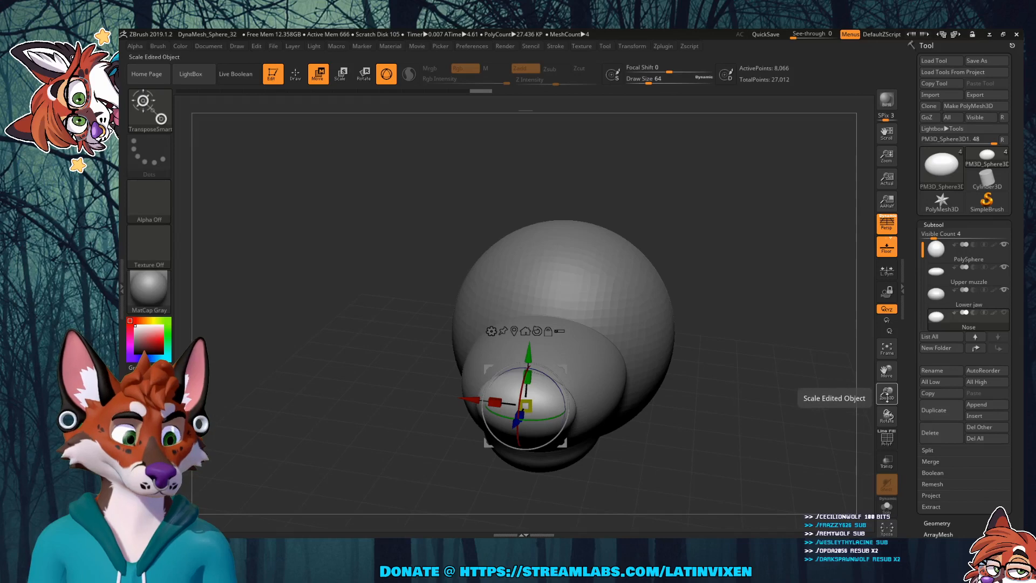
{"action": "left_click_drag", "start_coordinate": [887, 393], "coordinate": [863, 414]}
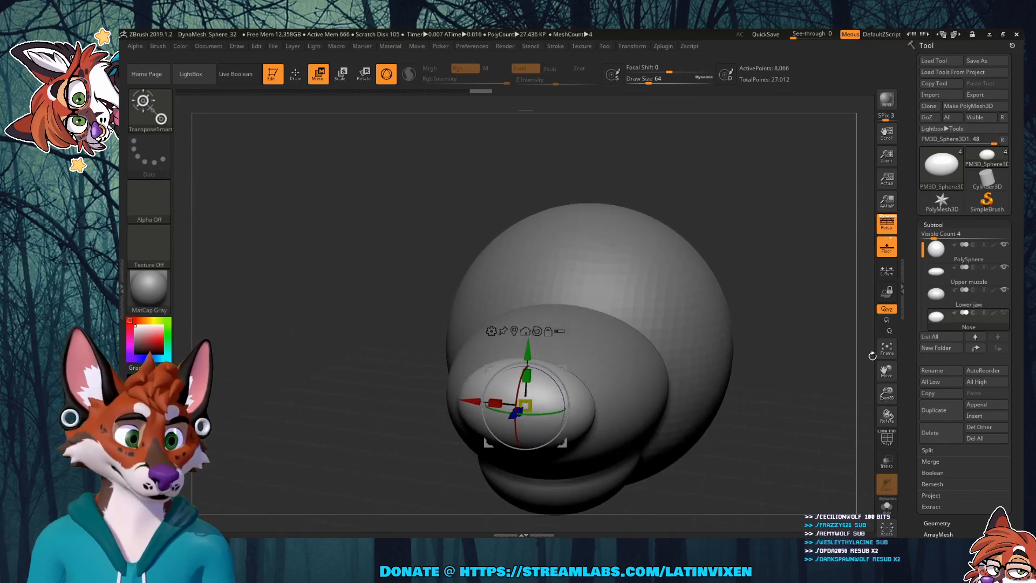
Step: Select the Lower jaw subtool, and hide the Nose subtool and show it again
{"action": "left_click", "coordinate": [938, 307]}
{"action": "left_click", "coordinate": [1004, 312]}
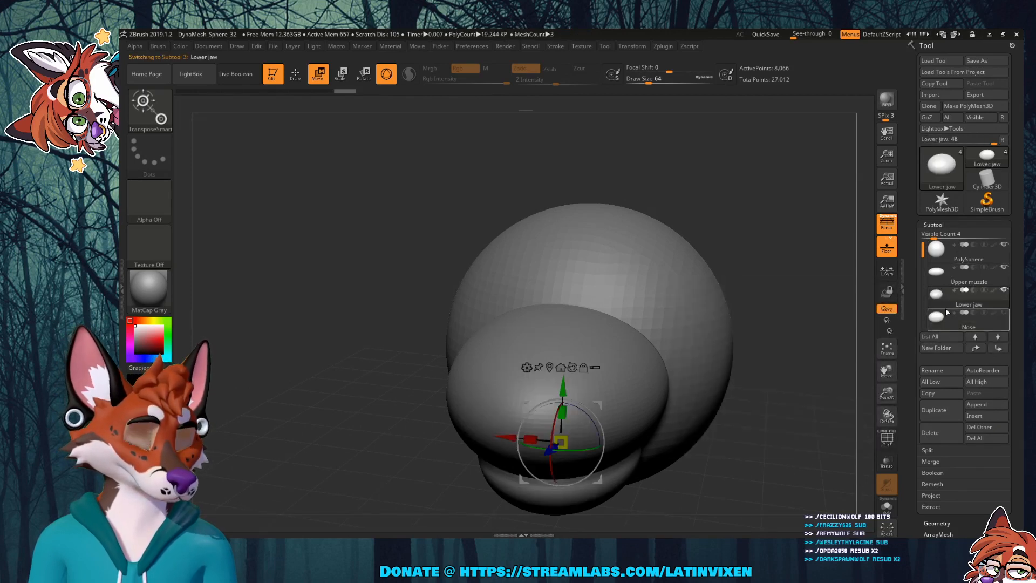
{"action": "left_click", "coordinate": [1005, 312]}
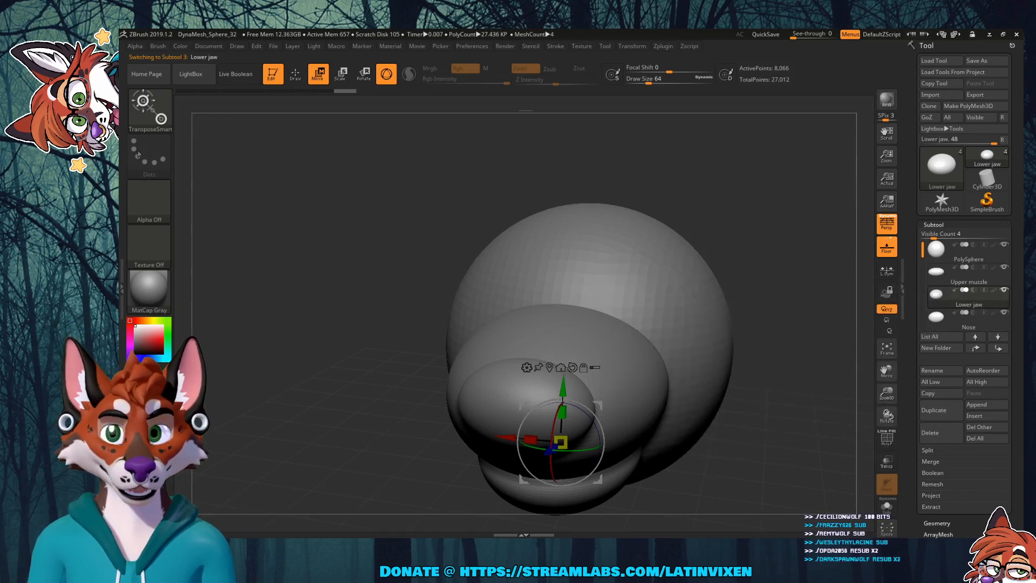
Step: Switch to the Move sculpting brush and view the head from the front and above
{"action": "left_click", "coordinate": [142, 108]}
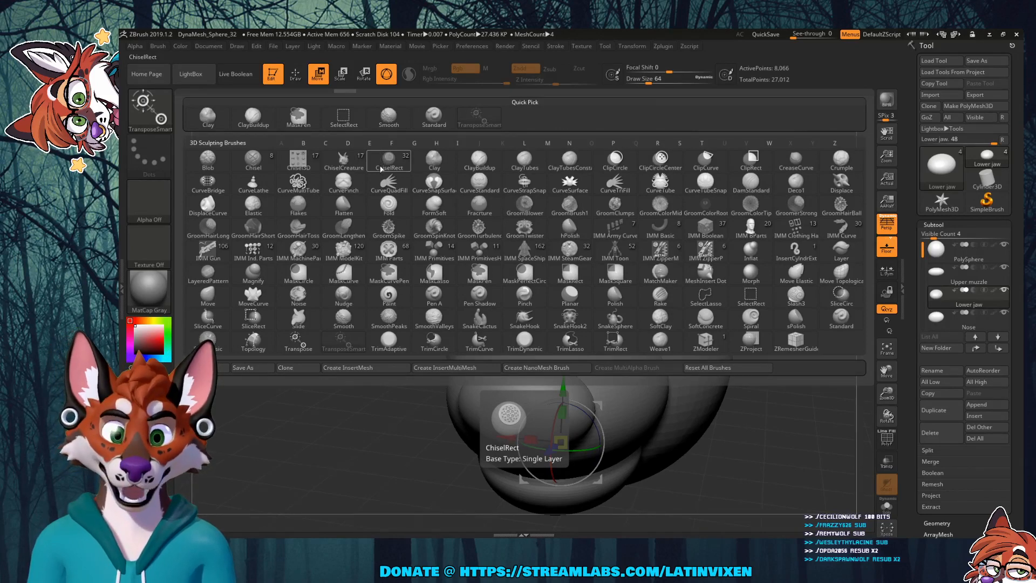
{"action": "key", "text": "m"}
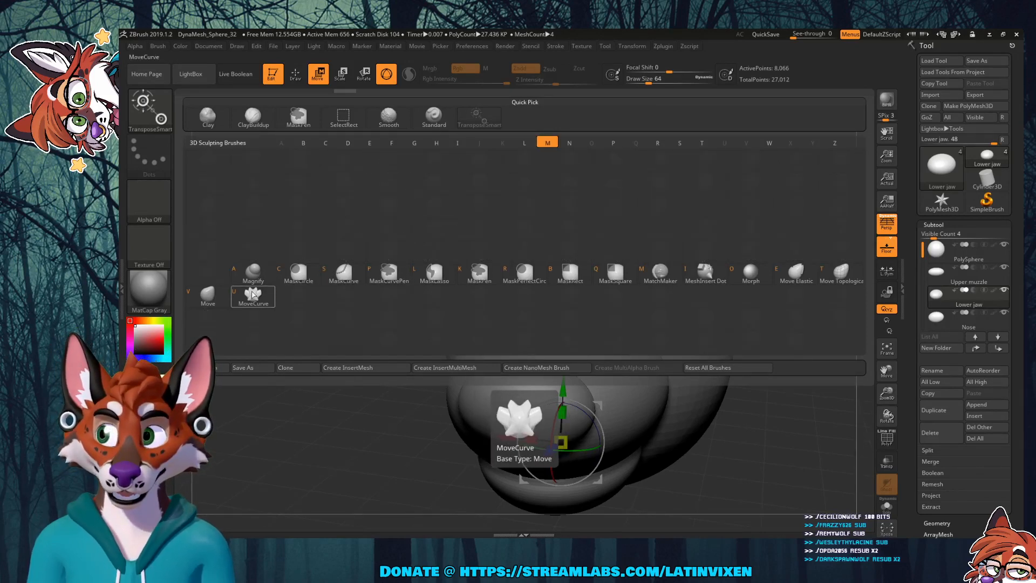
{"action": "left_click", "coordinate": [210, 299]}
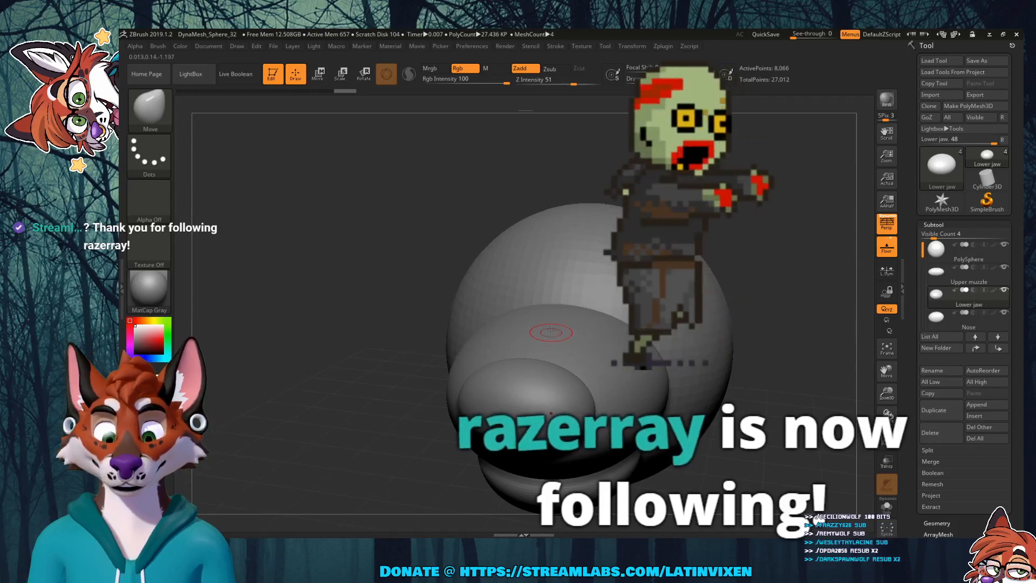
{"action": "mouse_move", "coordinate": [750, 303]}
{"action": "left_mouse_down"}
{"action": "mouse_move", "coordinate": [782, 303]}
{"action": "mouse_move", "coordinate": [771, 303]}
{"action": "left_mouse_up"}
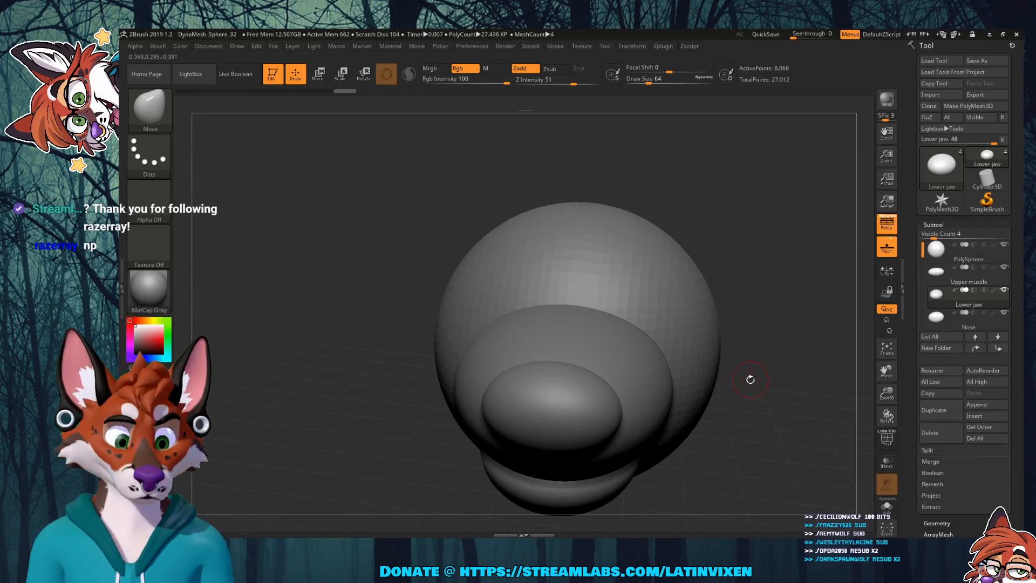
{"action": "left_click_drag", "start_coordinate": [749, 377], "coordinate": [770, 382], "text": "shift"}
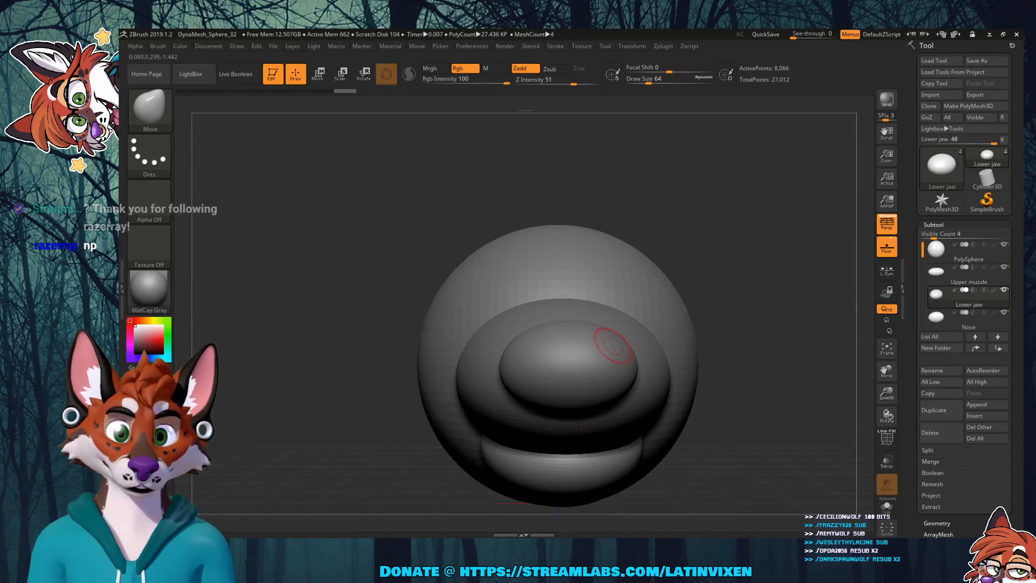
{"action": "left_click_drag", "start_coordinate": [687, 219], "coordinate": [584, 331]}
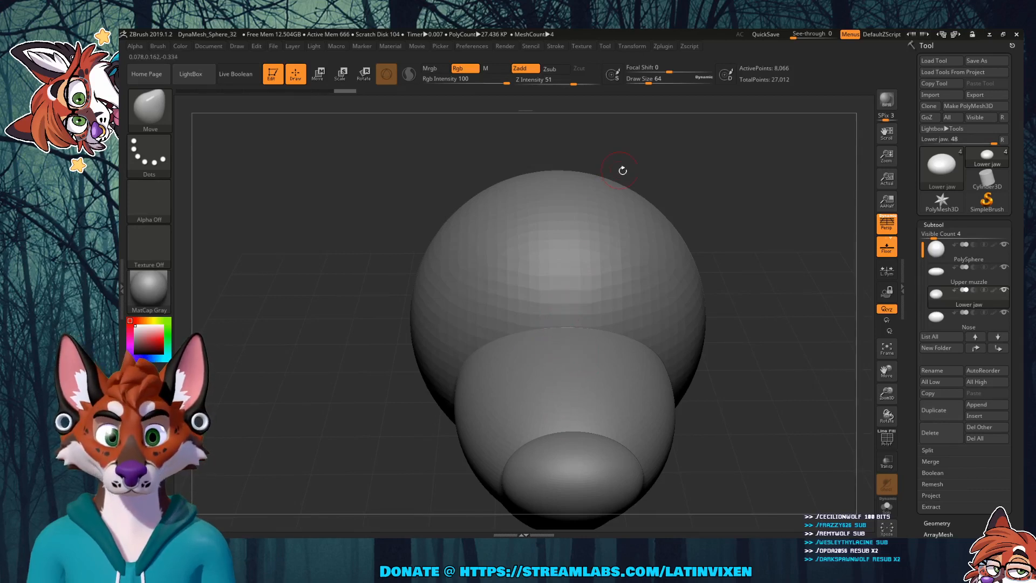
Step: Set the brush draw size to 124 and select the Upper muzzle subtool
{"action": "left_click_drag", "start_coordinate": [649, 84], "coordinate": [656, 84]}
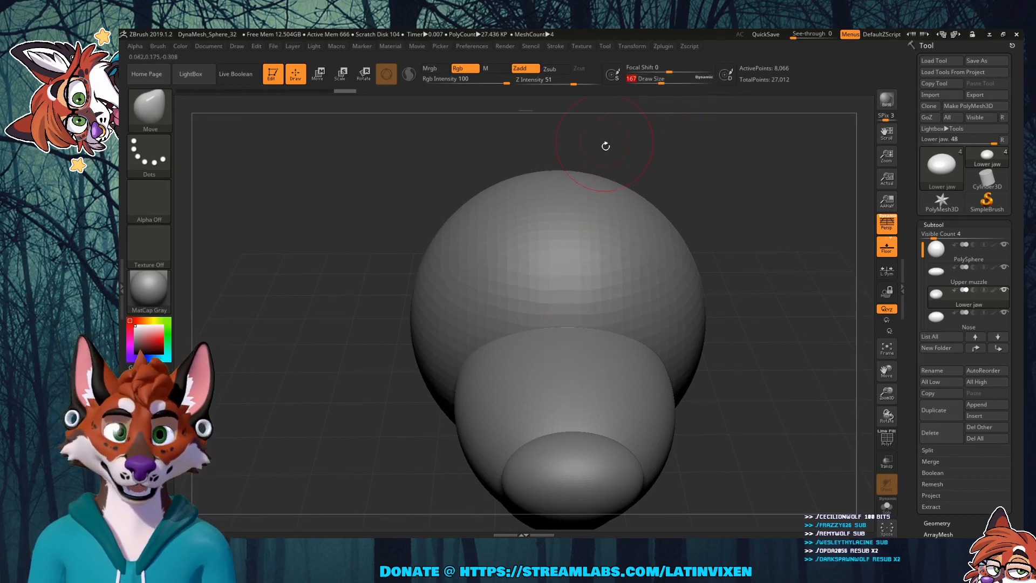
{"action": "left_click_drag", "start_coordinate": [661, 84], "coordinate": [656, 85]}
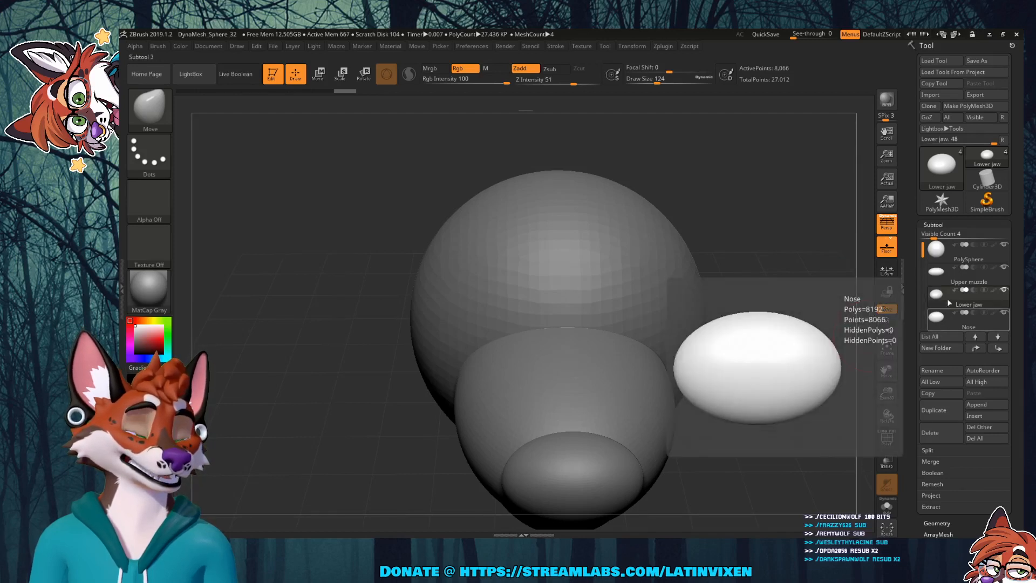
{"action": "left_click", "coordinate": [947, 275]}
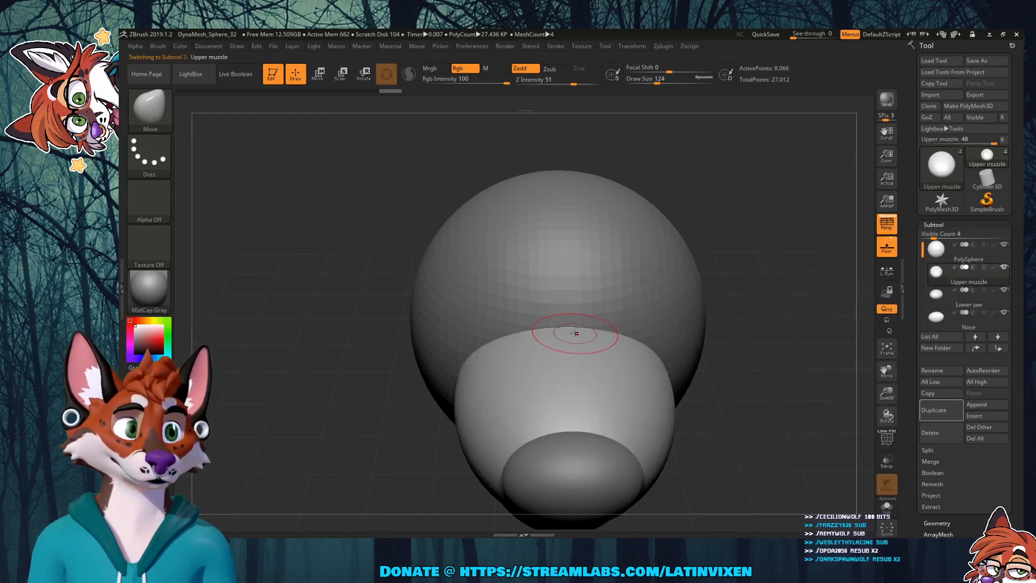
{"action": "left_click_drag", "start_coordinate": [564, 332], "coordinate": [563, 291]}
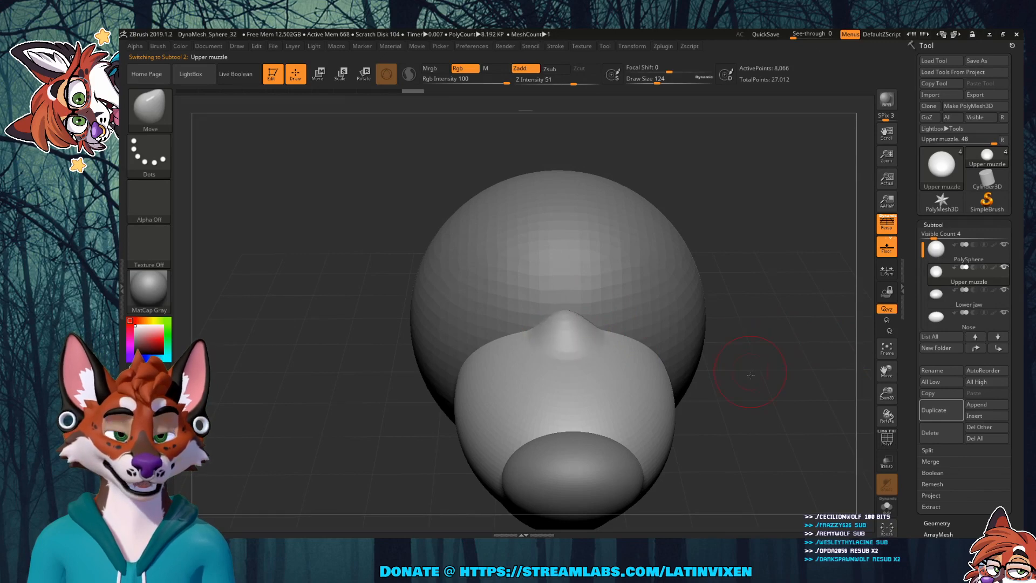
{"action": "left_click_drag", "start_coordinate": [722, 324], "coordinate": [766, 379]}
{"action": "left_click_drag", "start_coordinate": [558, 314], "coordinate": [552, 266]}
{"action": "left_click_drag", "start_coordinate": [760, 280], "coordinate": [565, 291]}
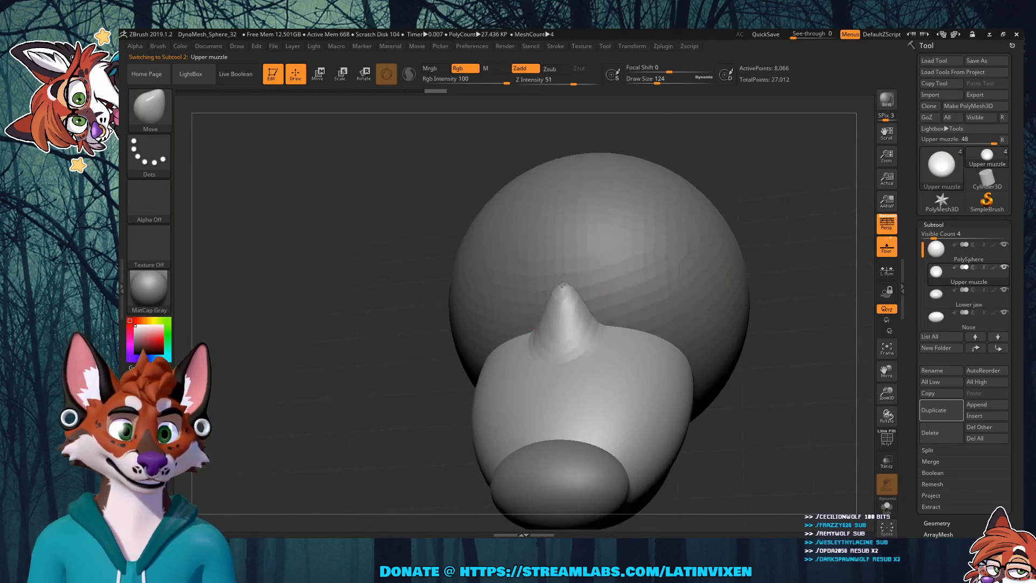
{"action": "left_click_drag", "start_coordinate": [802, 371], "coordinate": [648, 337]}
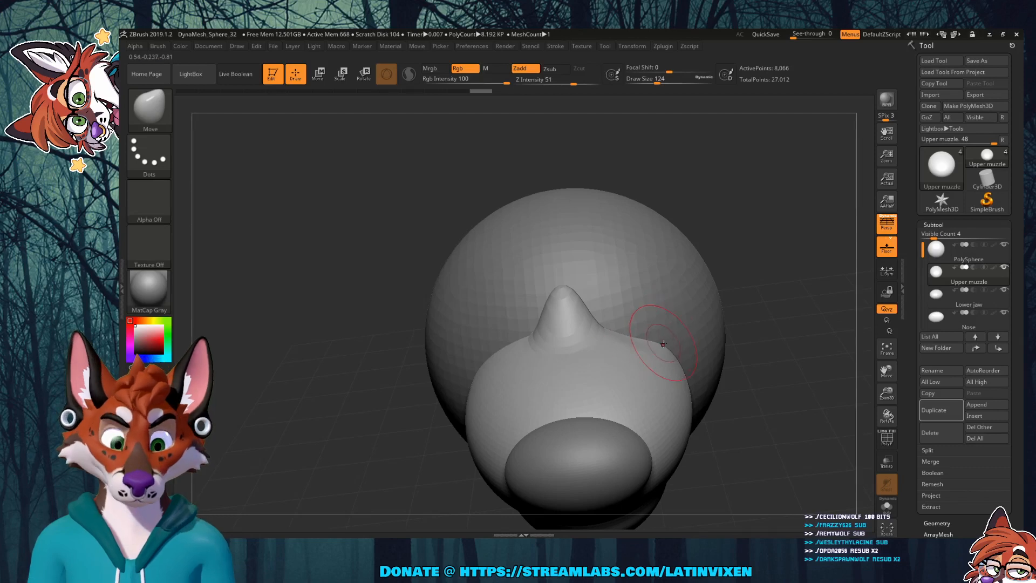
{"action": "key", "text": "ctrl"}
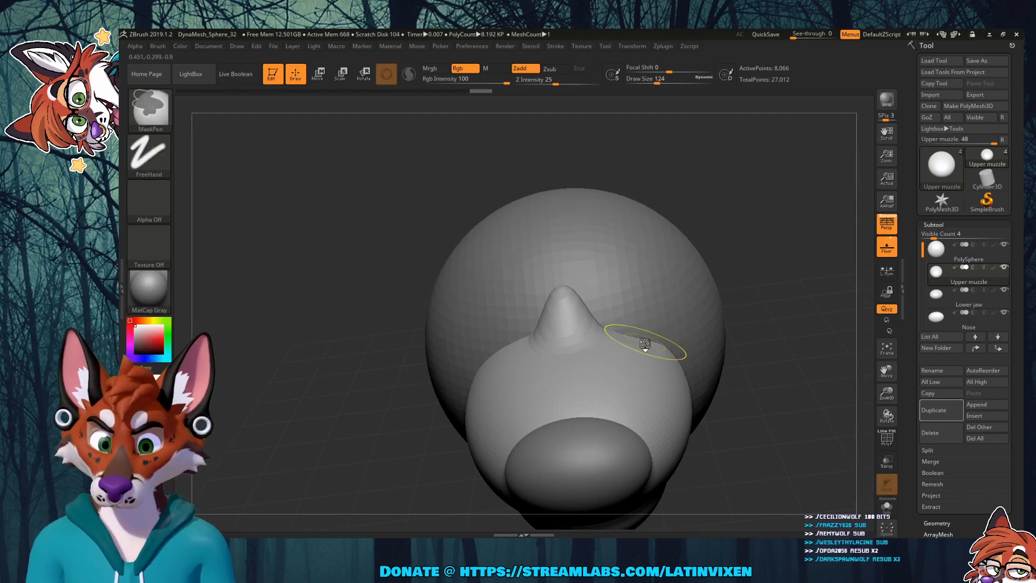
{"action": "key", "text": "ctrl+z"}
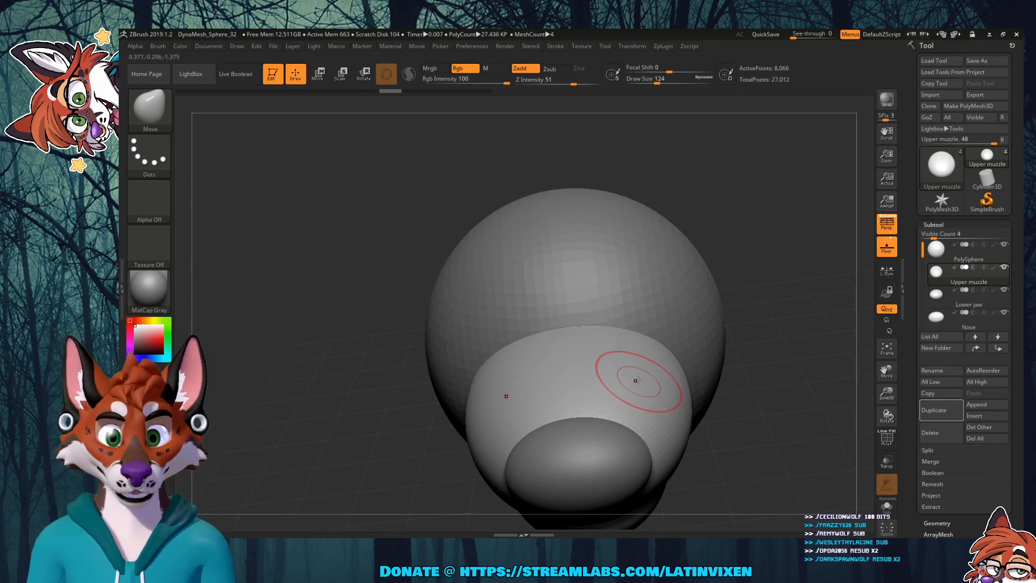
Step: Pull the top centre of the upper muzzle's rear edge upward with the Move brush, forming a spike towards the forehead
{"action": "left_click_drag", "start_coordinate": [565, 334], "coordinate": [561, 297]}
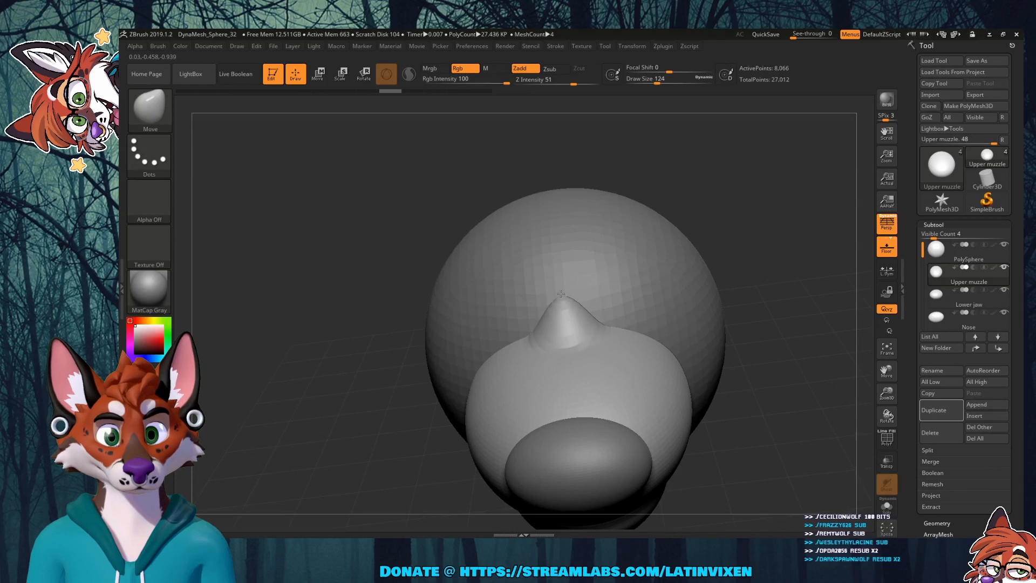
{"action": "left_click_drag", "start_coordinate": [747, 313], "coordinate": [689, 330]}
{"action": "left_click_drag", "start_coordinate": [561, 305], "coordinate": [560, 283]}
{"action": "mouse_move", "coordinate": [798, 374]}
{"action": "left_mouse_down"}
{"action": "mouse_move", "coordinate": [734, 346]}
{"action": "mouse_move", "coordinate": [697, 372]}
{"action": "mouse_move", "coordinate": [709, 364]}
{"action": "left_mouse_up"}
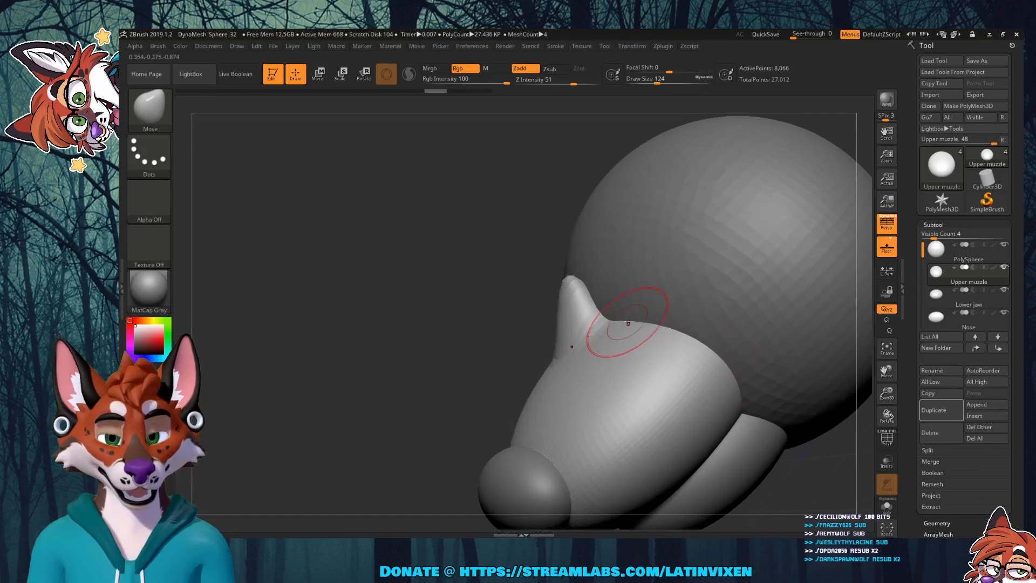
Step: Push down the upper muzzle's rear edge beside the central spike to form a dip on each side
{"action": "left_click_drag", "start_coordinate": [619, 320], "coordinate": [619, 334]}
{"action": "left_click_drag", "start_coordinate": [816, 470], "coordinate": [828, 421]}
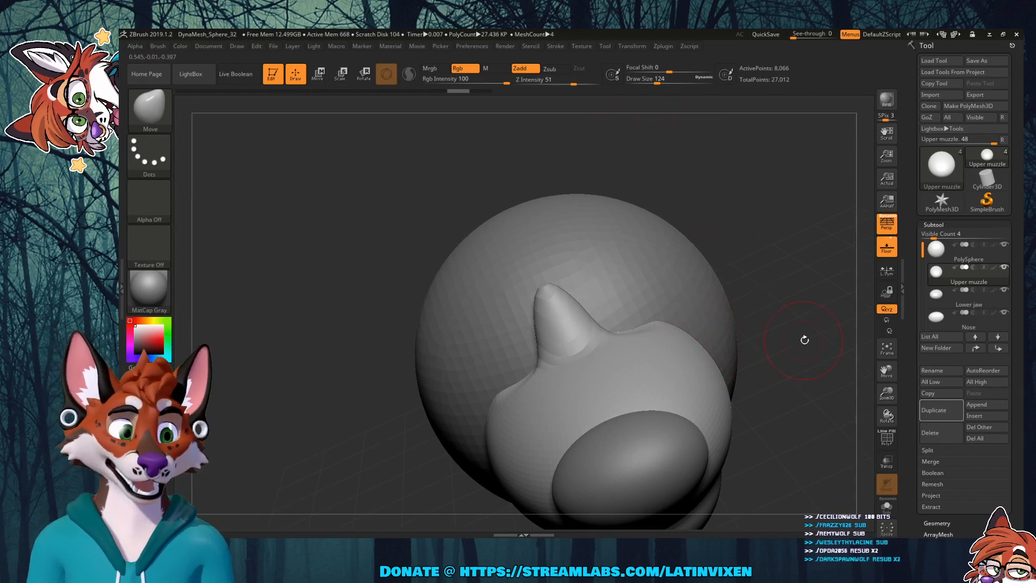
{"action": "left_click_drag", "start_coordinate": [886, 393], "coordinate": [885, 424]}
{"action": "left_click_drag", "start_coordinate": [815, 302], "coordinate": [742, 321]}
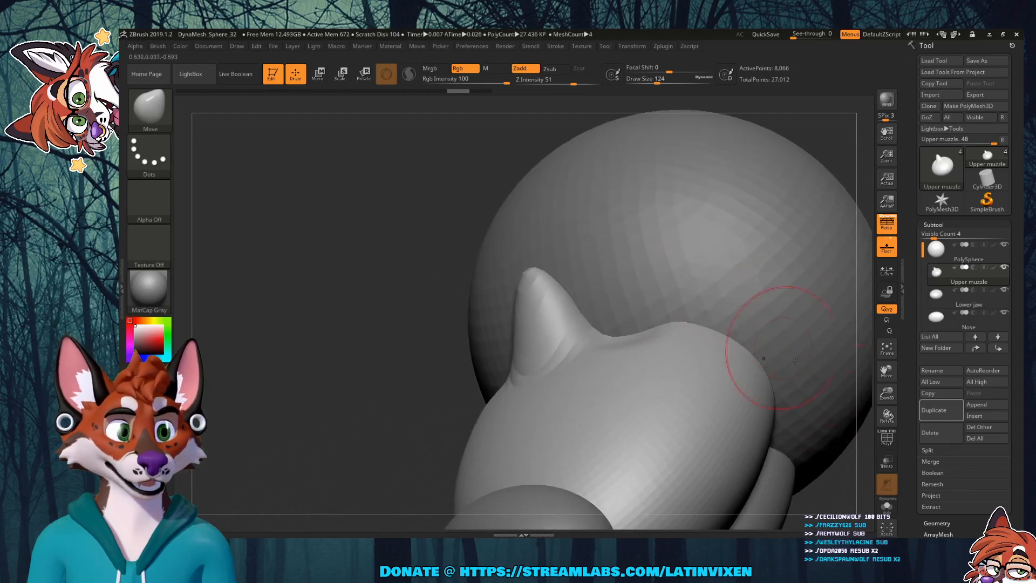
Step: Show and hide the upper muzzle's wireframe, and examine the spike from the front and at an angle
{"action": "left_click", "coordinate": [887, 438]}
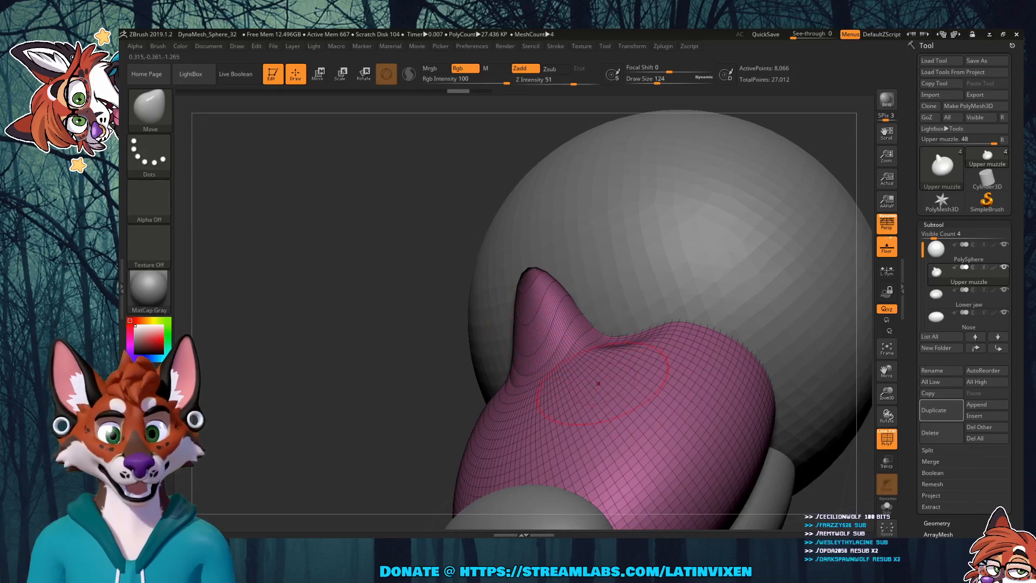
{"action": "left_click", "coordinate": [887, 439]}
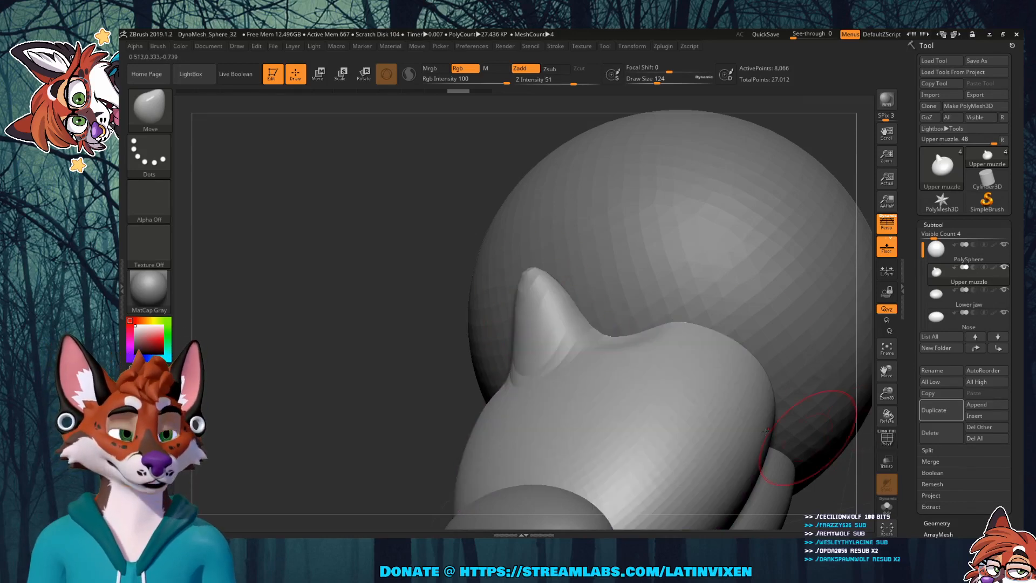
{"action": "left_click_drag", "start_coordinate": [825, 486], "coordinate": [865, 463]}
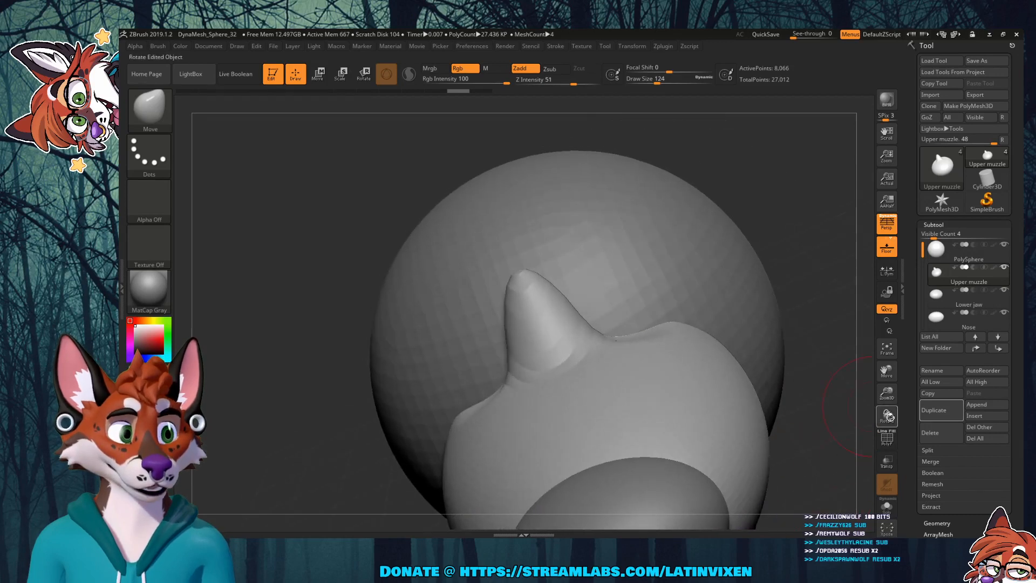
{"action": "left_click_drag", "start_coordinate": [887, 393], "coordinate": [887, 408]}
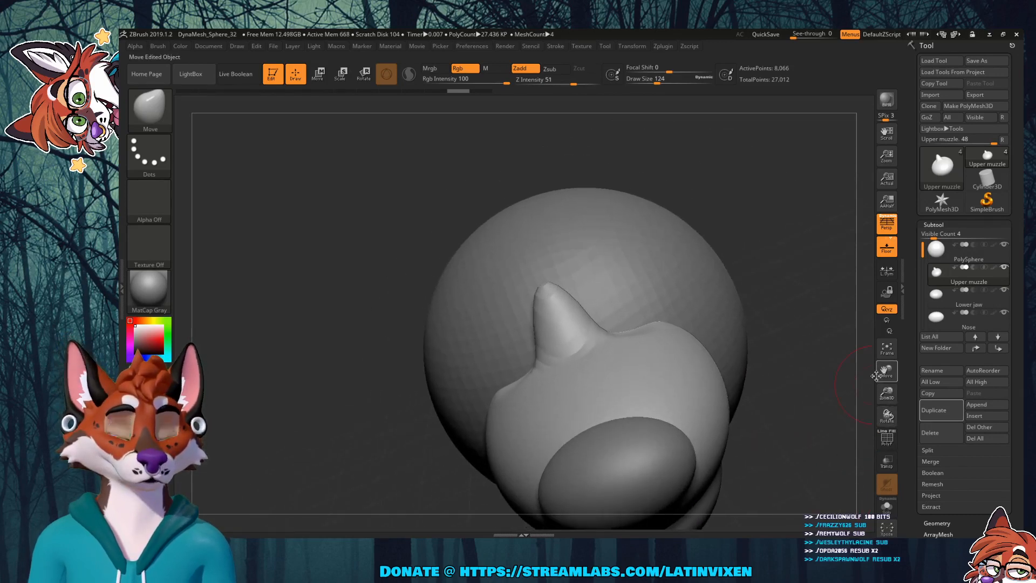
{"action": "left_click_drag", "start_coordinate": [887, 370], "coordinate": [825, 381]}
{"action": "left_click_drag", "start_coordinate": [755, 346], "coordinate": [715, 361]}
{"action": "left_click_drag", "start_coordinate": [887, 393], "coordinate": [912, 362]}
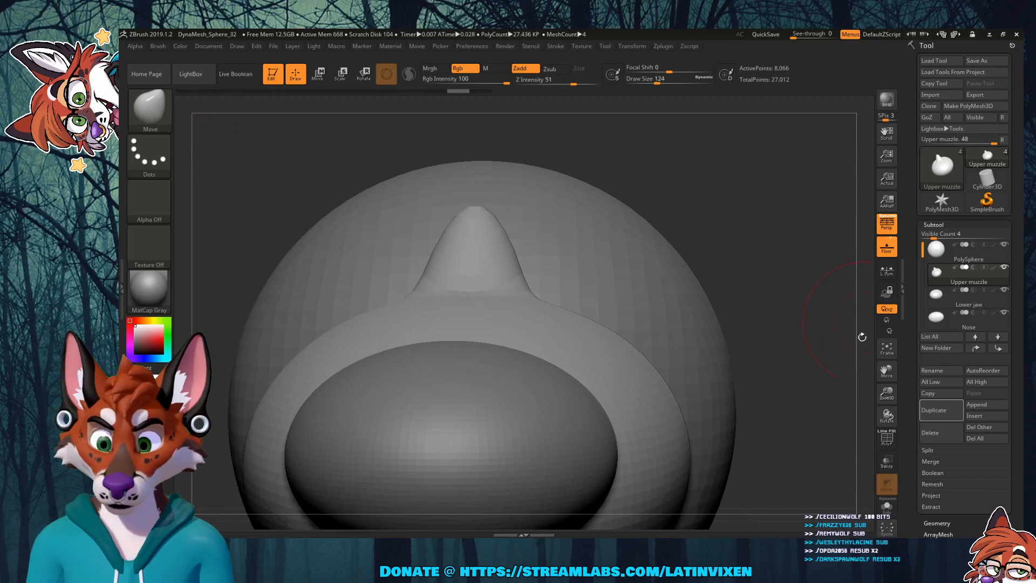
{"action": "left_click_drag", "start_coordinate": [761, 249], "coordinate": [766, 256]}
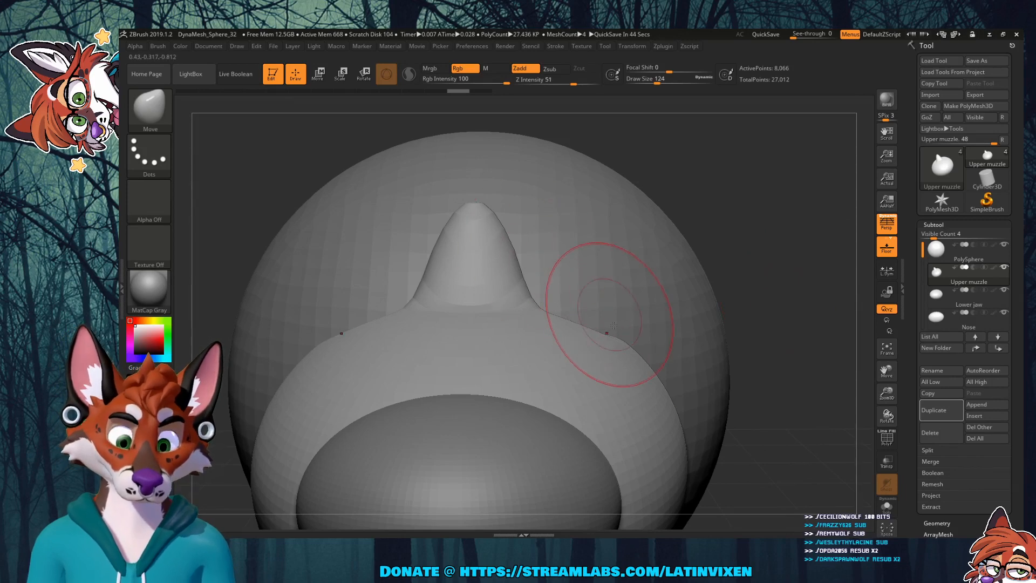
Step: Shape the top of the upper muzzle in front of the spike, working from the side and three-quarter views
{"action": "mouse_move", "coordinate": [775, 250]}
{"action": "left_mouse_down"}
{"action": "mouse_move", "coordinate": [761, 270]}
{"action": "mouse_move", "coordinate": [535, 347]}
{"action": "mouse_move", "coordinate": [553, 331]}
{"action": "mouse_move", "coordinate": [550, 347]}
{"action": "mouse_move", "coordinate": [571, 344]}
{"action": "left_mouse_up"}
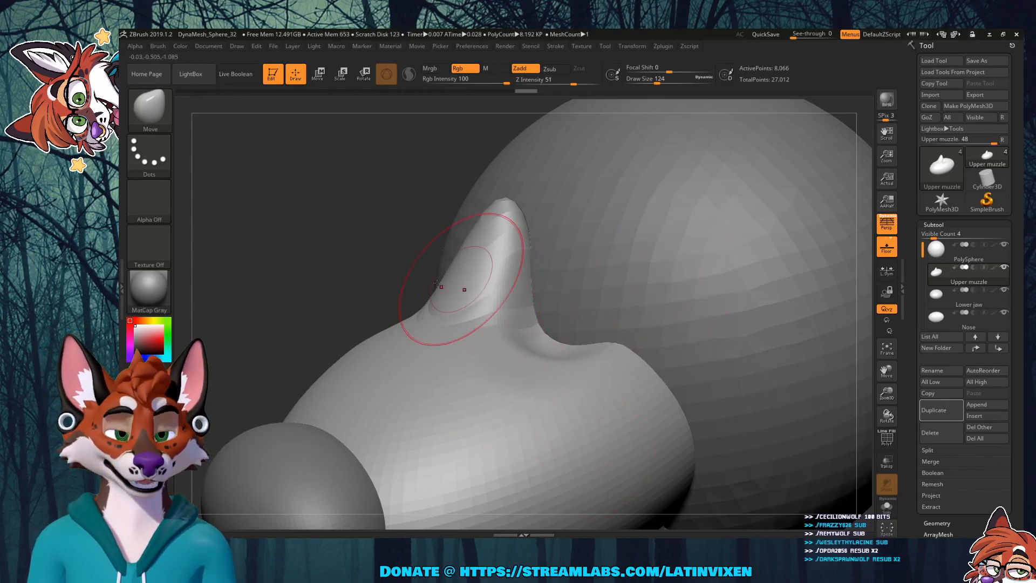
{"action": "mouse_move", "coordinate": [362, 270]}
{"action": "left_mouse_down"}
{"action": "mouse_move", "coordinate": [318, 270]}
{"action": "mouse_move", "coordinate": [371, 247]}
{"action": "mouse_move", "coordinate": [413, 247]}
{"action": "left_mouse_up"}
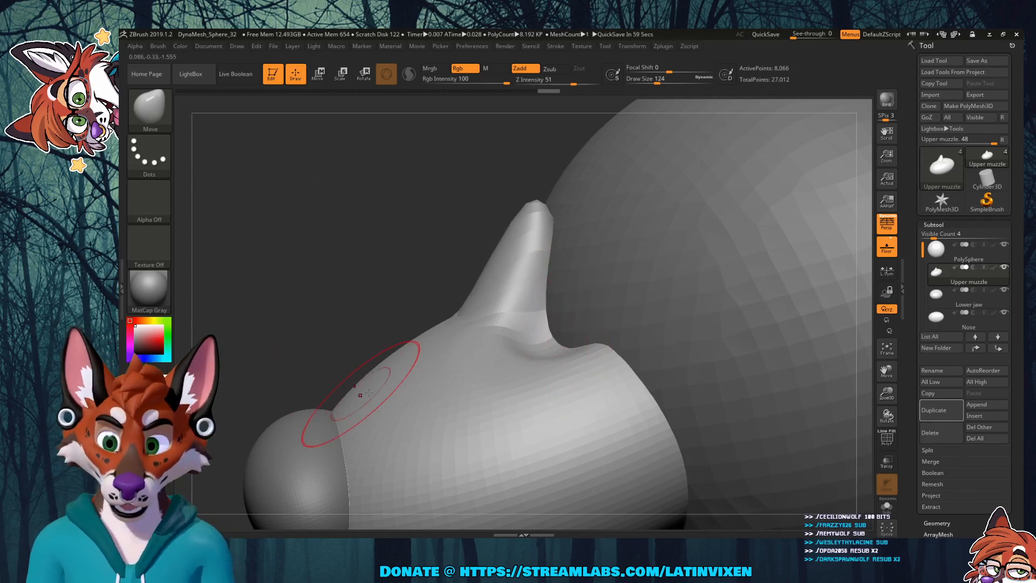
{"action": "left_click_drag", "start_coordinate": [275, 294], "coordinate": [383, 327]}
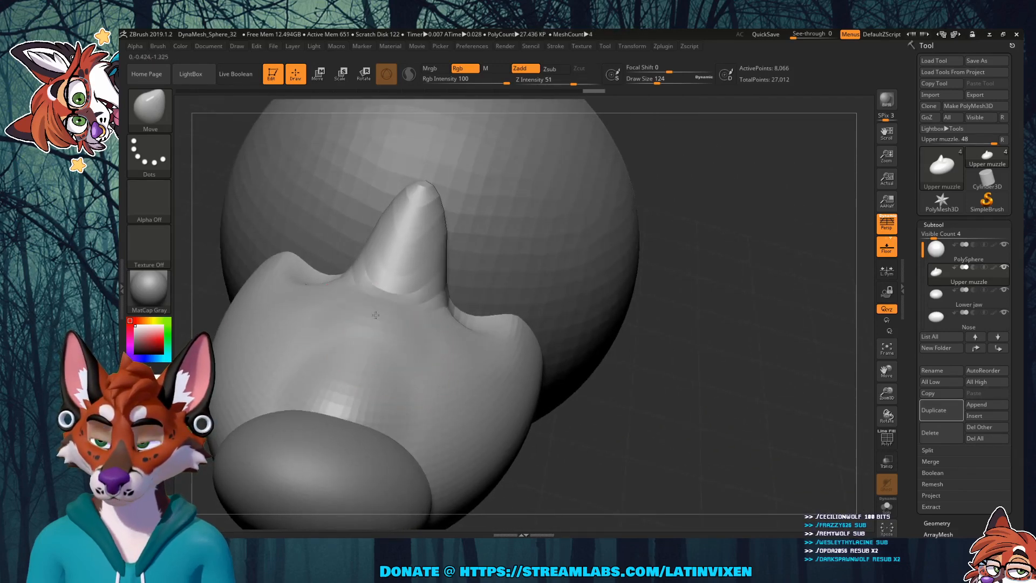
{"action": "left_click_drag", "start_coordinate": [574, 360], "coordinate": [653, 416]}
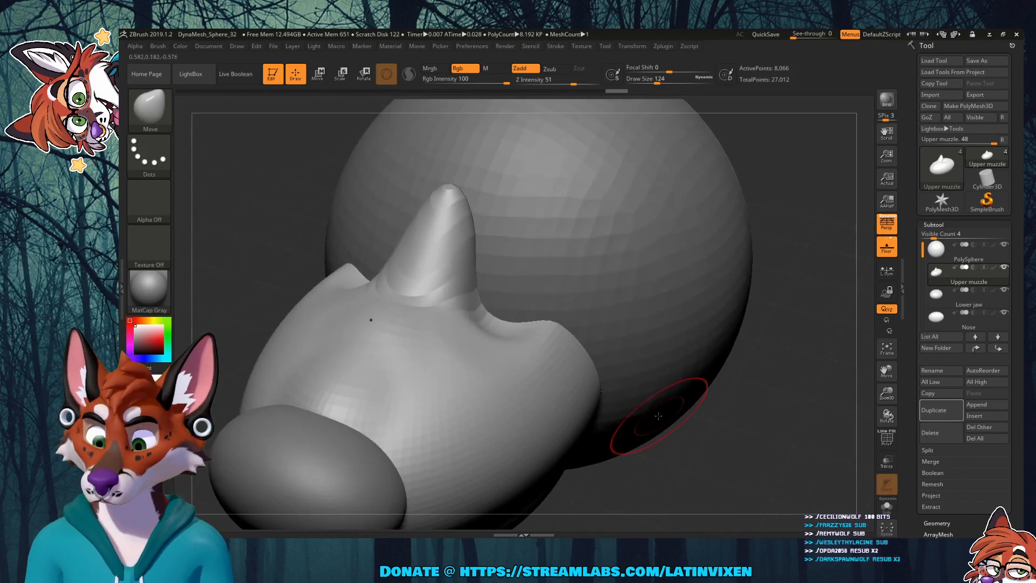
{"action": "mouse_move", "coordinate": [689, 469]}
{"action": "left_mouse_down"}
{"action": "mouse_move", "coordinate": [588, 458]}
{"action": "mouse_move", "coordinate": [693, 465]}
{"action": "left_mouse_up"}
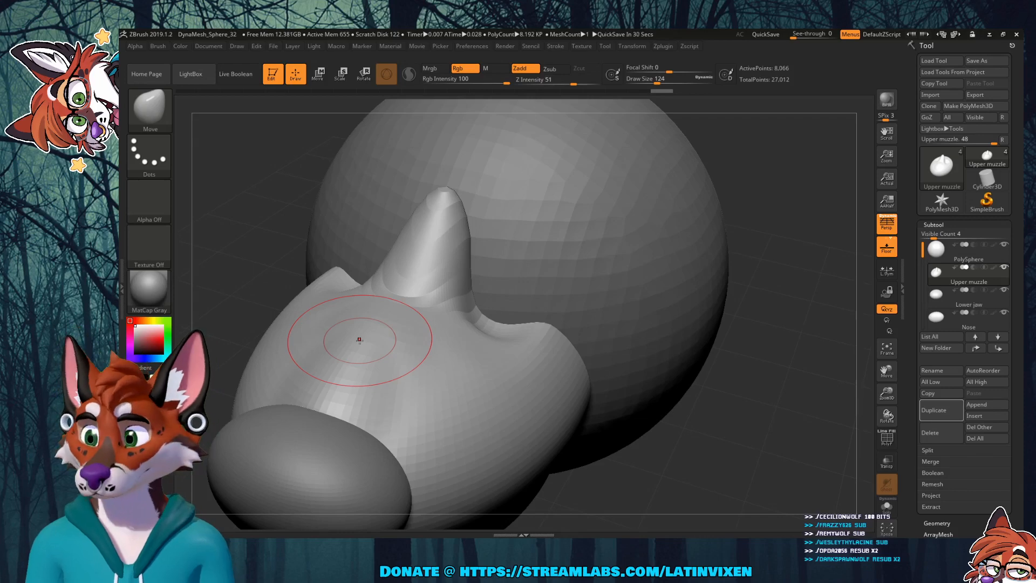
{"action": "mouse_move", "coordinate": [762, 326]}
{"action": "left_mouse_down"}
{"action": "mouse_move", "coordinate": [672, 336]}
{"action": "mouse_move", "coordinate": [768, 342]}
{"action": "mouse_move", "coordinate": [730, 340]}
{"action": "left_mouse_up"}
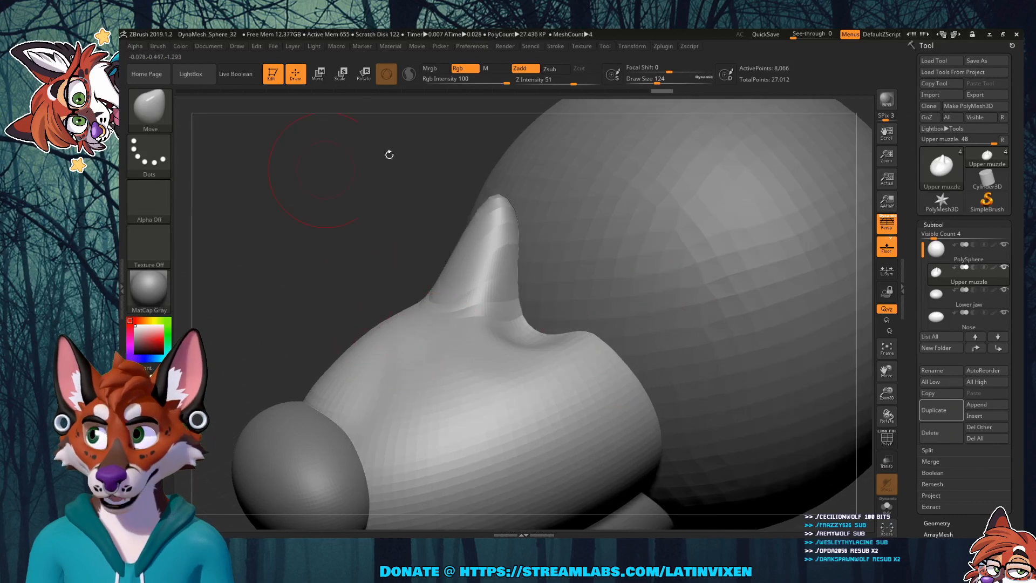
Step: Set the brush draw size to 167 and push the muzzle's top down into a straighter slope towards the nose
{"action": "left_click_drag", "start_coordinate": [658, 82], "coordinate": [661, 82]}
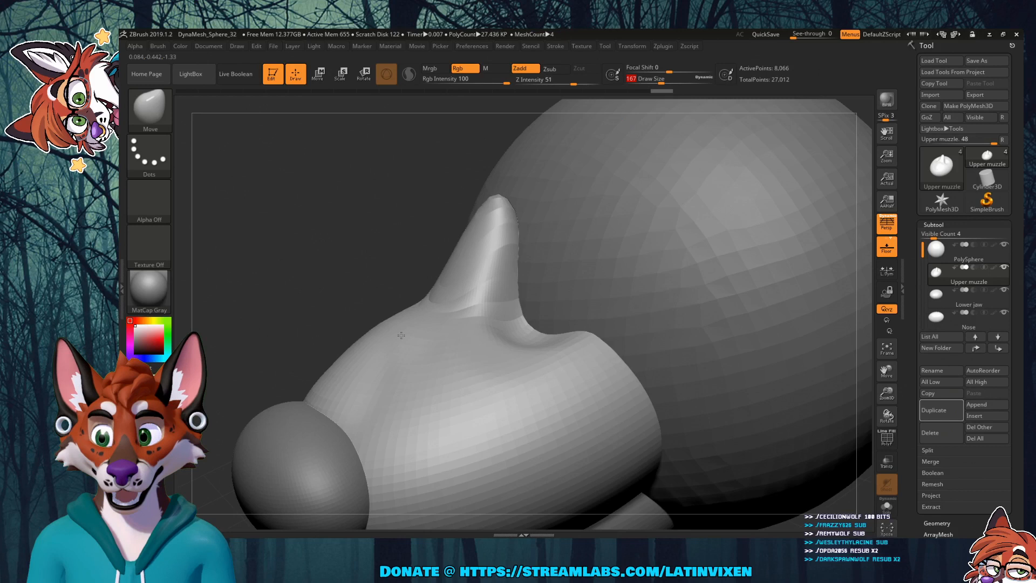
{"action": "left_click_drag", "start_coordinate": [401, 336], "coordinate": [369, 361]}
{"action": "left_click_drag", "start_coordinate": [344, 423], "coordinate": [321, 412]}
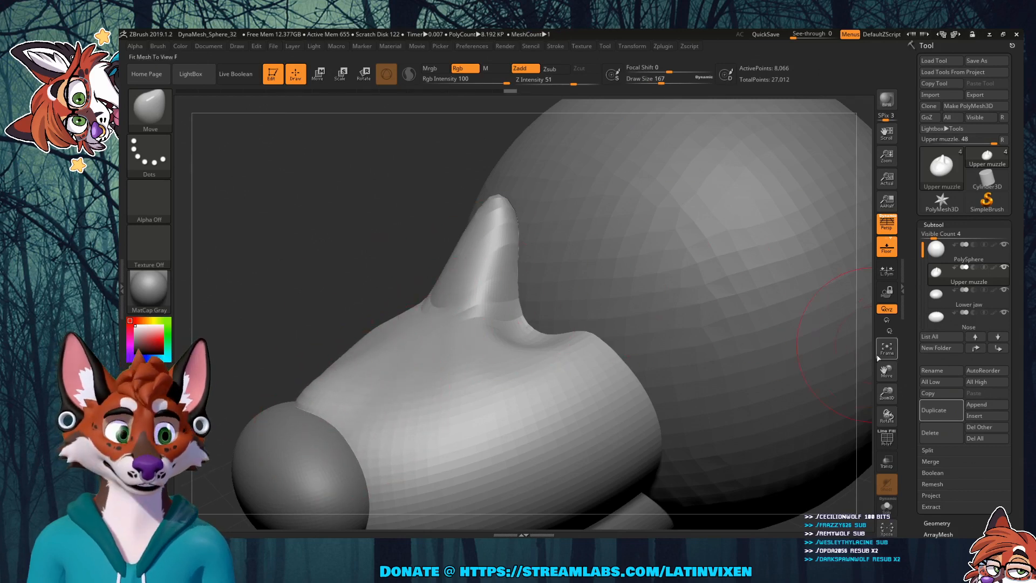
{"action": "left_click_drag", "start_coordinate": [886, 373], "coordinate": [887, 346]}
{"action": "mouse_move", "coordinate": [886, 395]}
{"action": "left_mouse_down"}
{"action": "mouse_move", "coordinate": [885, 374]}
{"action": "mouse_move", "coordinate": [902, 386]}
{"action": "left_mouse_up"}
Step: Smooth the upper muzzle's top surface between the nose and the base of the spike
{"action": "left_click_drag", "start_coordinate": [324, 258], "coordinate": [456, 375]}
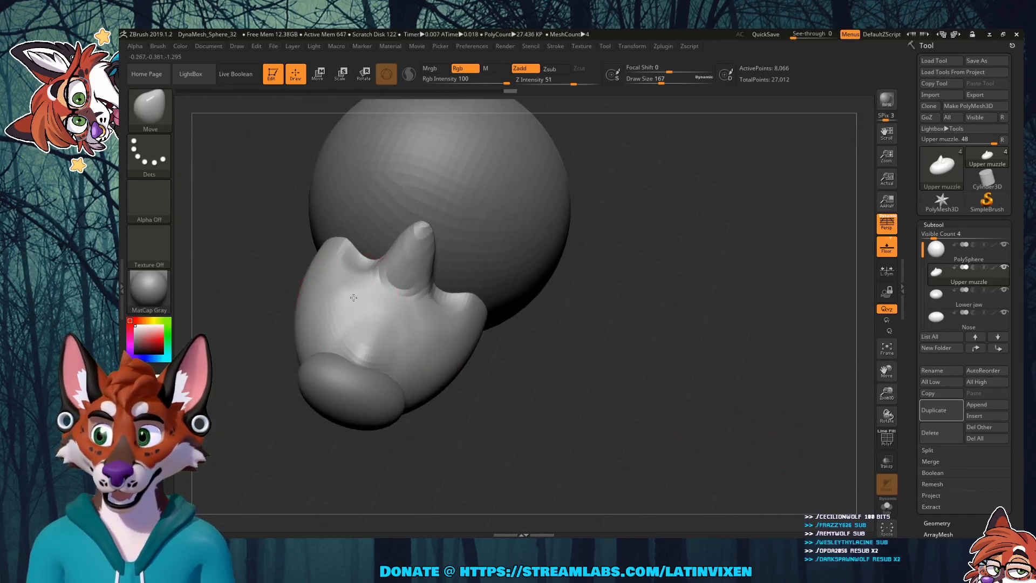
{"action": "mouse_move", "coordinate": [605, 412]}
{"action": "left_mouse_down"}
{"action": "mouse_move", "coordinate": [589, 373]}
{"action": "mouse_move", "coordinate": [378, 323]}
{"action": "left_mouse_up"}
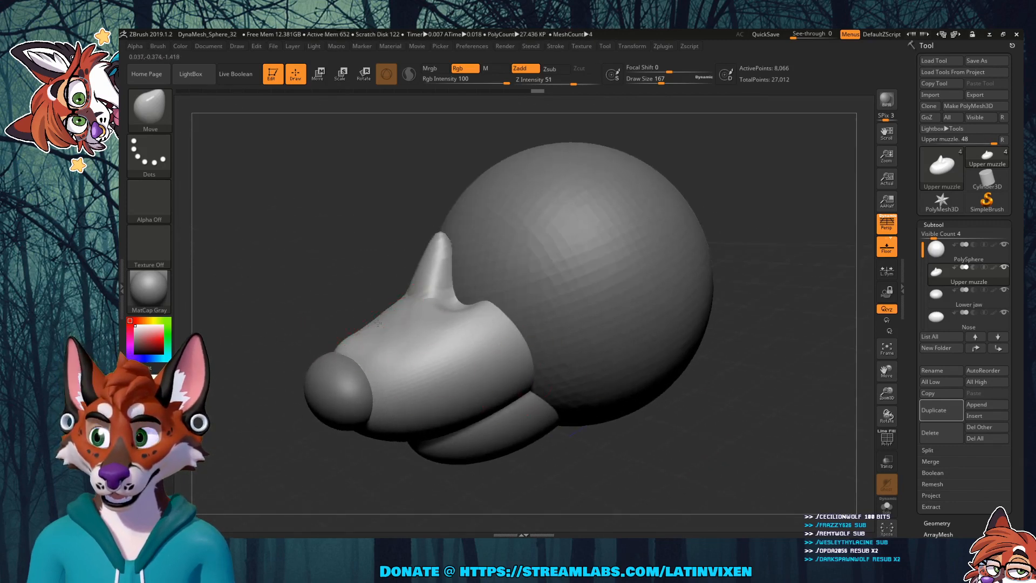
{"action": "left_click_drag", "start_coordinate": [469, 470], "coordinate": [448, 459]}
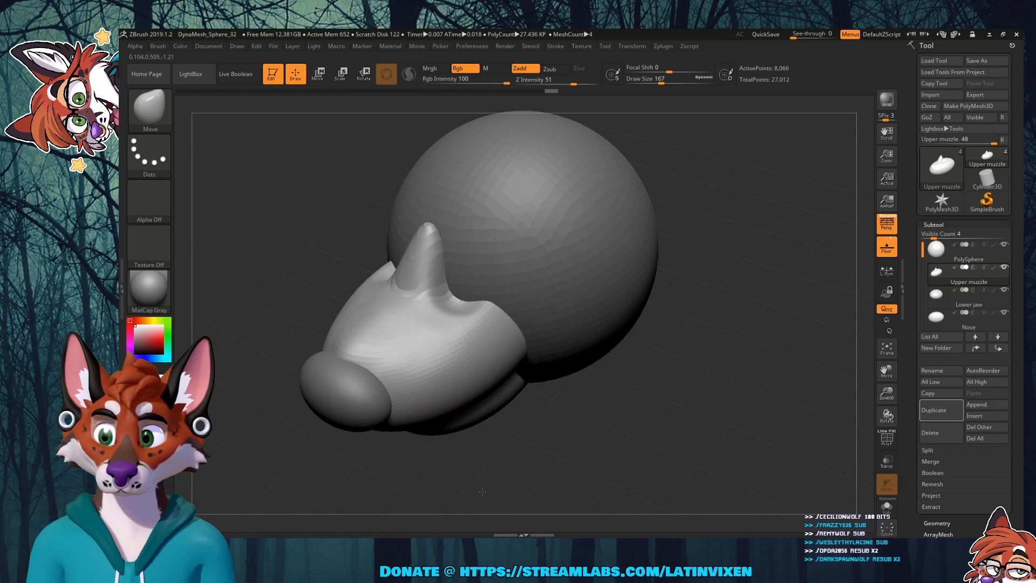
{"action": "mouse_move", "coordinate": [372, 330]}
{"action": "left_mouse_down", "text": "shift"}
{"action": "mouse_move", "coordinate": [359, 343]}
{"action": "mouse_move", "coordinate": [370, 356]}
{"action": "left_mouse_up", "text": "shift"}
{"action": "mouse_move", "coordinate": [587, 406]}
{"action": "left_mouse_down"}
{"action": "mouse_move", "coordinate": [601, 432]}
{"action": "mouse_move", "coordinate": [567, 402]}
{"action": "left_mouse_up"}
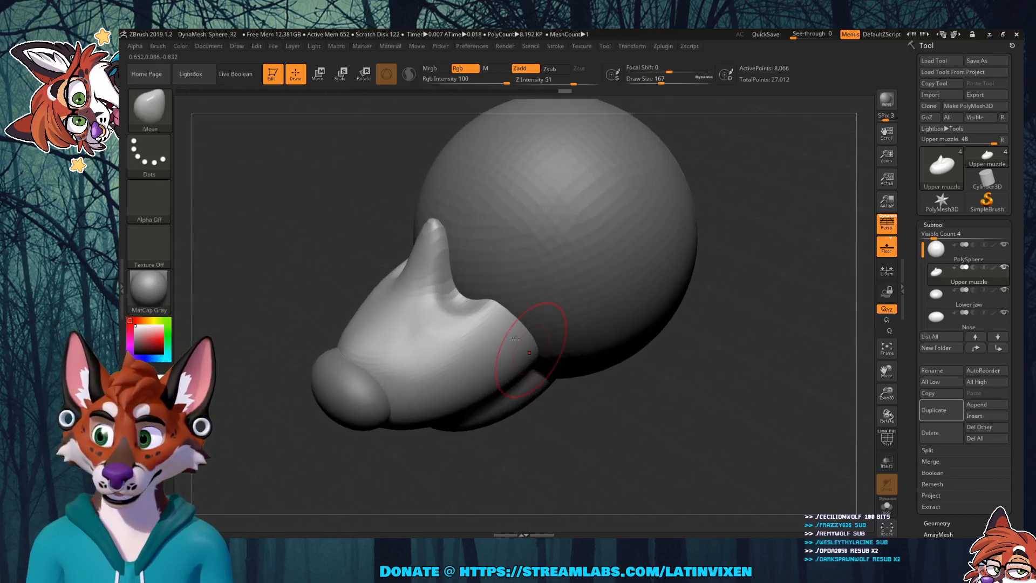
Step: Pull the upper muzzle's rear side corners backward and upward along the head sphere to form pointed cheek extensions
{"action": "left_click_drag", "start_coordinate": [460, 313], "coordinate": [498, 310]}
{"action": "left_click_drag", "start_coordinate": [659, 404], "coordinate": [668, 369]}
{"action": "mouse_move", "coordinate": [522, 355]}
{"action": "left_mouse_down"}
{"action": "mouse_move", "coordinate": [532, 348]}
{"action": "mouse_move", "coordinate": [522, 302]}
{"action": "left_mouse_up"}
{"action": "mouse_move", "coordinate": [630, 419]}
{"action": "left_mouse_down"}
{"action": "mouse_move", "coordinate": [661, 421]}
{"action": "mouse_move", "coordinate": [621, 416]}
{"action": "left_mouse_up"}
{"action": "left_click_drag", "start_coordinate": [521, 321], "coordinate": [535, 309]}
{"action": "mouse_move", "coordinate": [652, 434]}
{"action": "left_mouse_down"}
{"action": "mouse_move", "coordinate": [676, 462]}
{"action": "mouse_move", "coordinate": [667, 460]}
{"action": "mouse_move", "coordinate": [678, 447]}
{"action": "left_mouse_up"}
{"action": "left_click_drag", "start_coordinate": [543, 301], "coordinate": [554, 294]}
{"action": "mouse_move", "coordinate": [681, 397]}
{"action": "left_mouse_down"}
{"action": "mouse_move", "coordinate": [716, 302]}
{"action": "mouse_move", "coordinate": [715, 333]}
{"action": "left_mouse_up"}
{"action": "left_click_drag", "start_coordinate": [685, 465], "coordinate": [623, 450]}
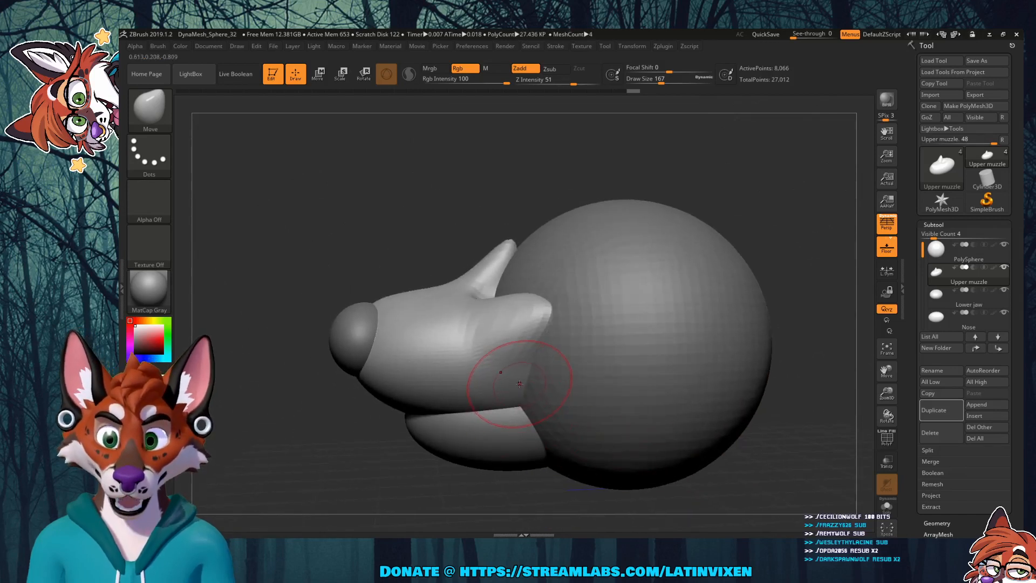
Step: Refine the upper muzzle's rear side edge and smooth the dips between the central spike and the cheek extensions
{"action": "mouse_move", "coordinate": [534, 374]}
{"action": "left_mouse_down"}
{"action": "mouse_move", "coordinate": [518, 340]}
{"action": "mouse_move", "coordinate": [509, 347]}
{"action": "mouse_move", "coordinate": [519, 349]}
{"action": "left_mouse_up"}
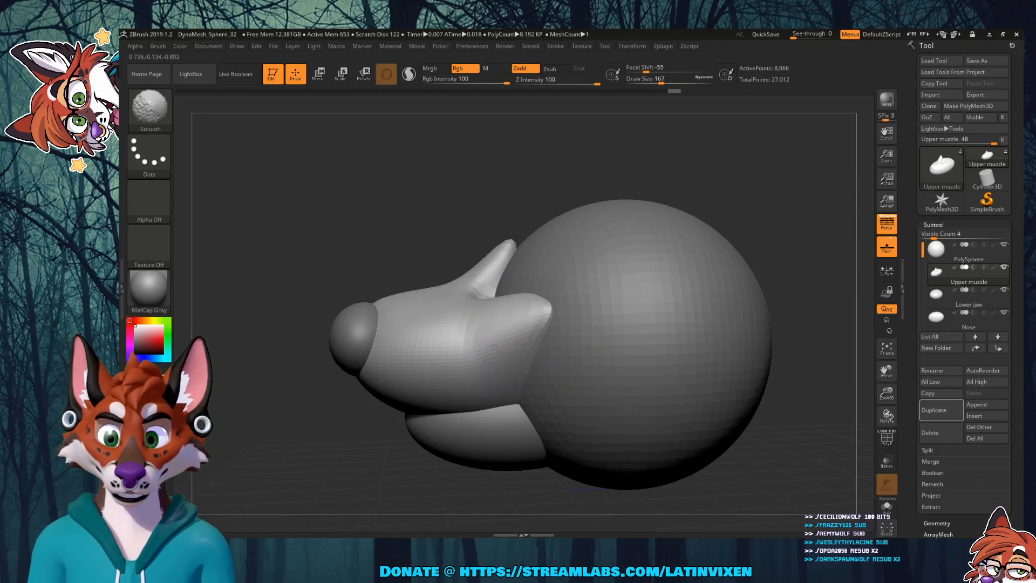
{"action": "left_click_drag", "start_coordinate": [747, 215], "coordinate": [788, 246]}
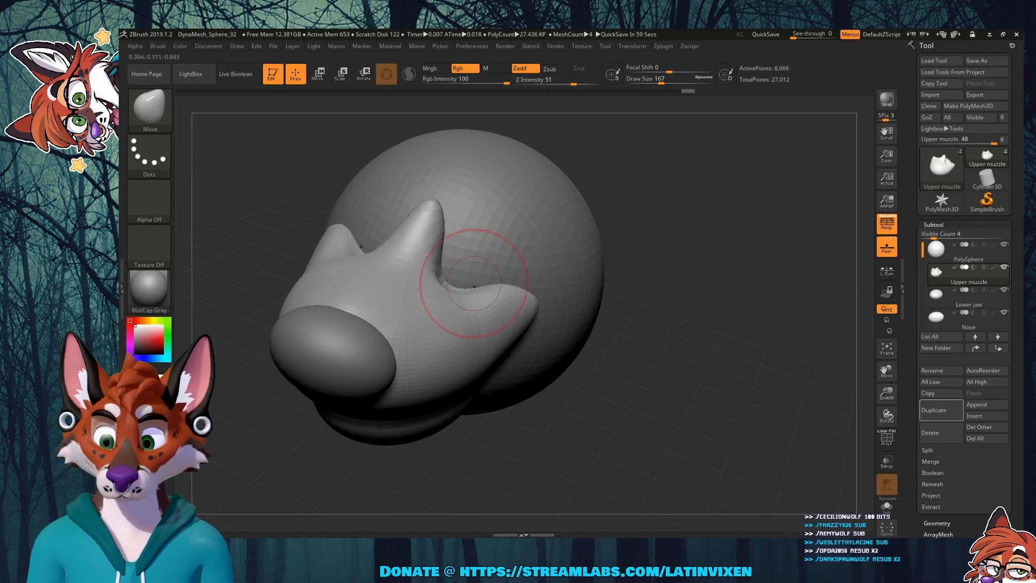
{"action": "key", "text": "shift"}
{"action": "left_click_drag", "start_coordinate": [449, 284], "coordinate": [461, 278], "text": "shift"}
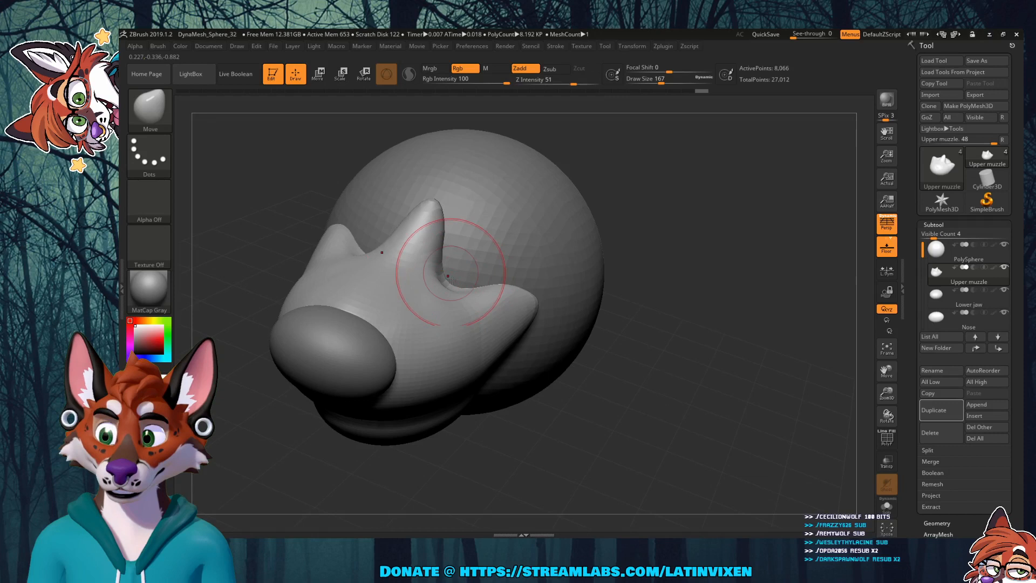
{"action": "left_click_drag", "start_coordinate": [651, 234], "coordinate": [606, 208]}
{"action": "mouse_move", "coordinate": [445, 237]}
{"action": "left_mouse_down", "text": "shift"}
{"action": "mouse_move", "coordinate": [451, 216]}
{"action": "mouse_move", "coordinate": [459, 269]}
{"action": "left_mouse_up", "text": "shift"}
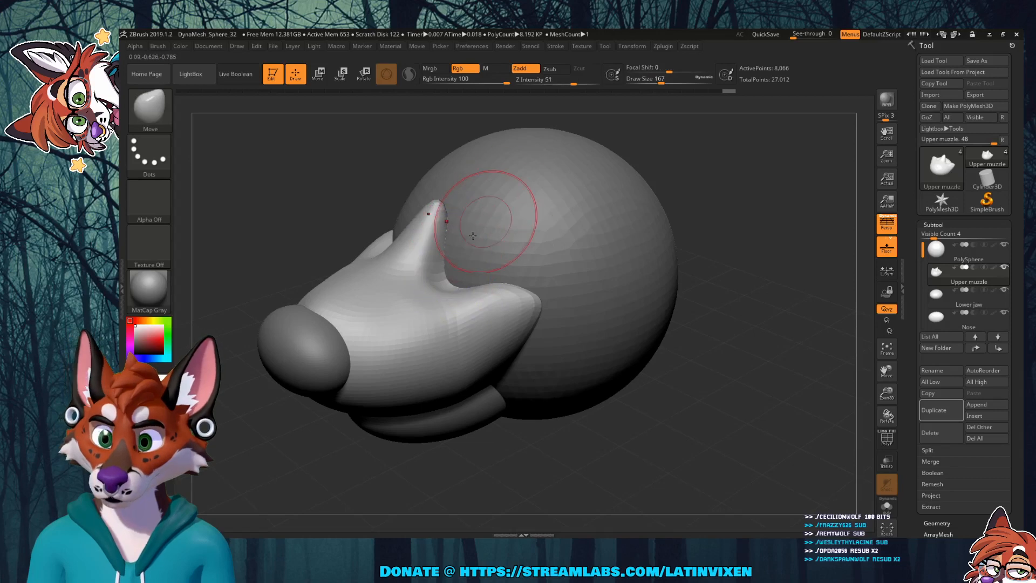
Step: Select the Nose subtool and move it forward away from the upper muzzle with the Transpose gizmo
{"action": "left_click_drag", "start_coordinate": [544, 456], "coordinate": [492, 436]}
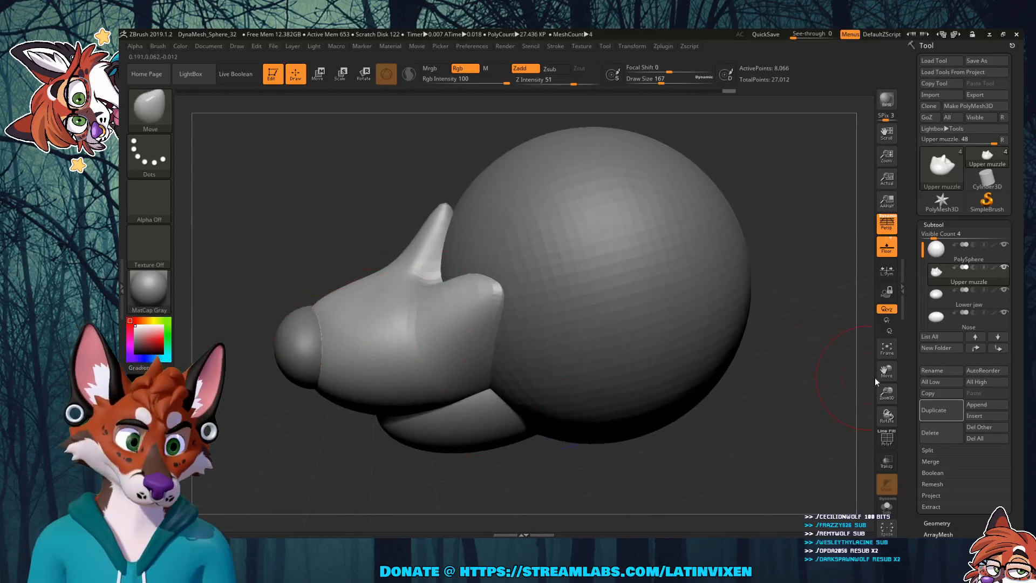
{"action": "left_click", "coordinate": [953, 326]}
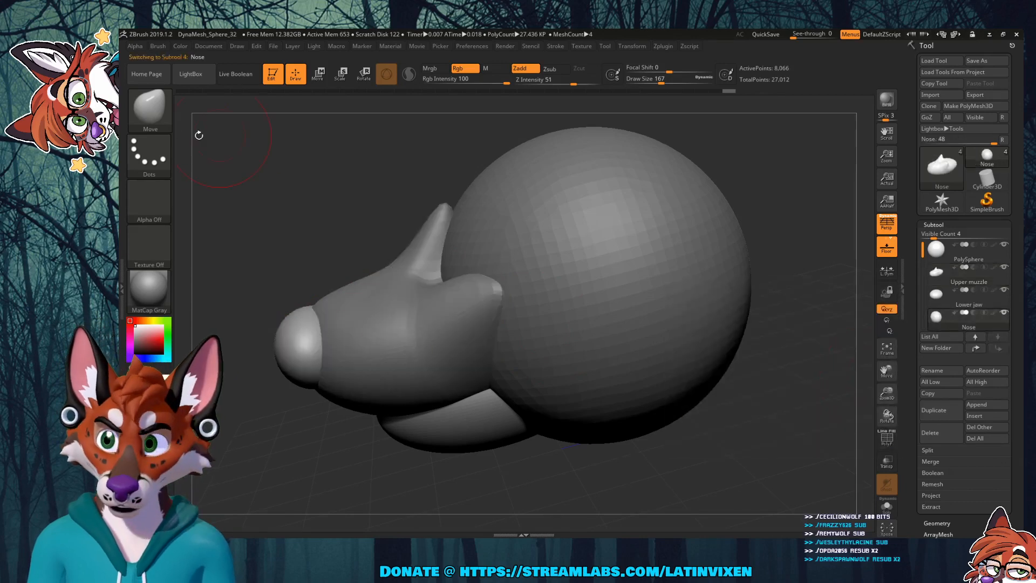
{"action": "left_click", "coordinate": [151, 107]}
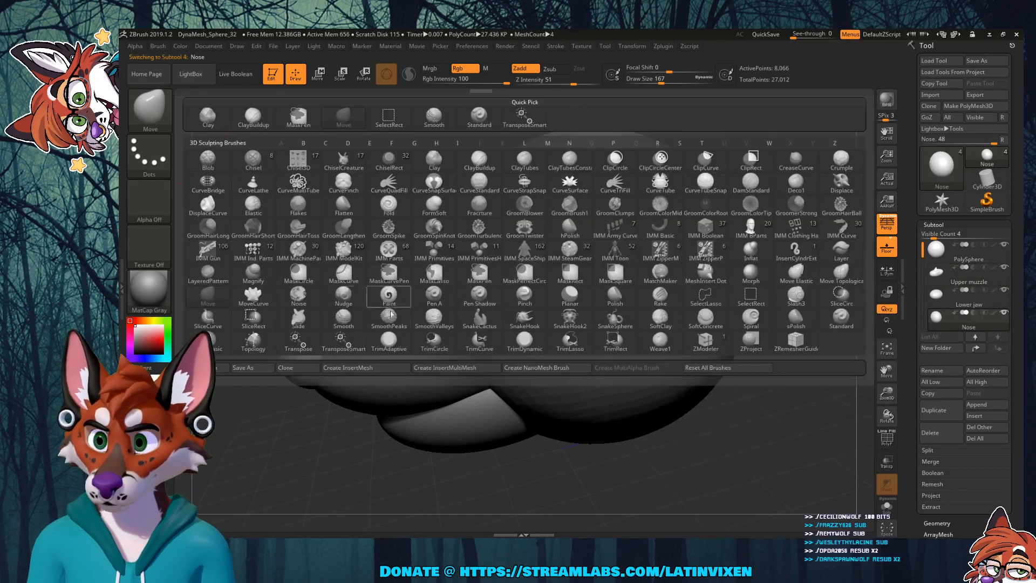
{"action": "left_click", "coordinate": [300, 342]}
{"action": "left_click_drag", "start_coordinate": [258, 360], "coordinate": [242, 364]}
{"action": "left_click_drag", "start_coordinate": [282, 296], "coordinate": [274, 282]}
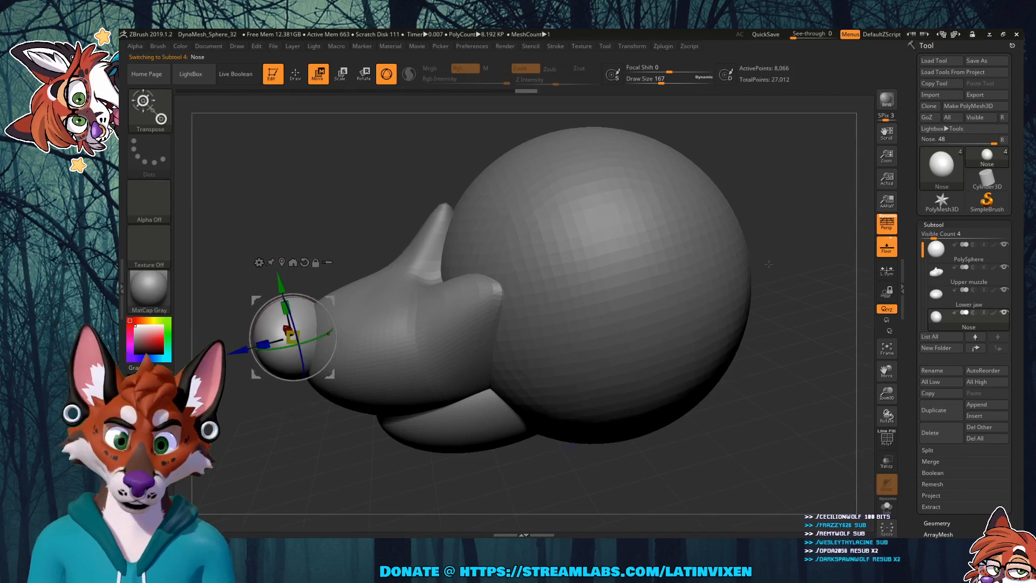
Step: Reselect the Upper muzzle subtool and widen the central spike's tip and sides with the Move brush
{"action": "mouse_move", "coordinate": [943, 297]}
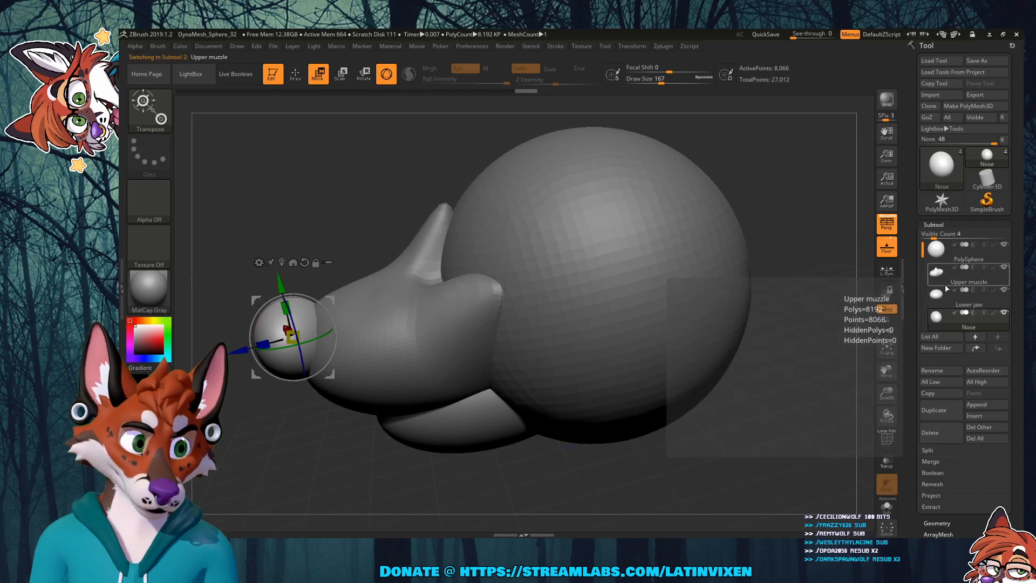
{"action": "left_click", "coordinate": [956, 276]}
{"action": "mouse_move", "coordinate": [946, 276]}
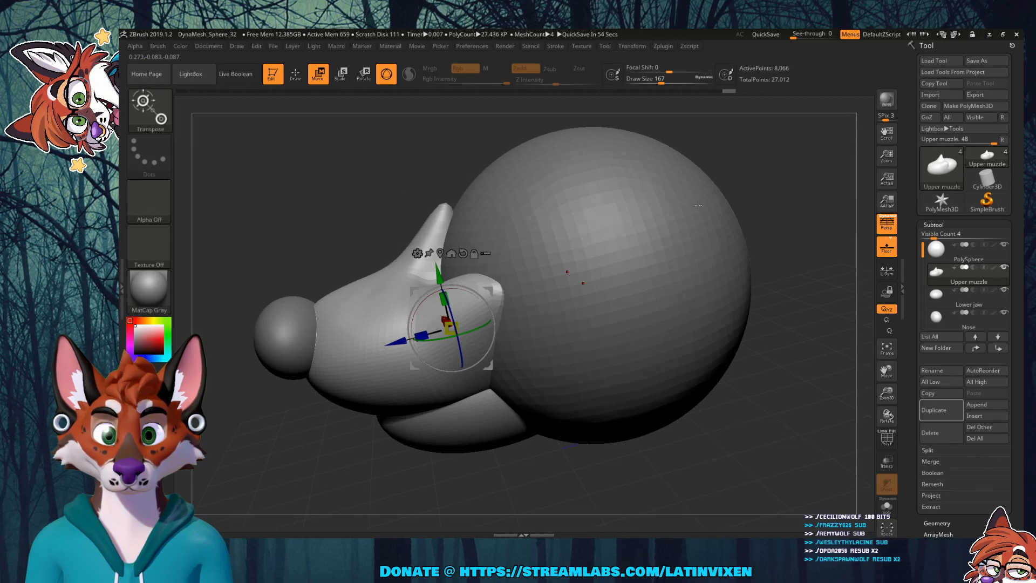
{"action": "left_click_drag", "start_coordinate": [354, 175], "coordinate": [424, 214]}
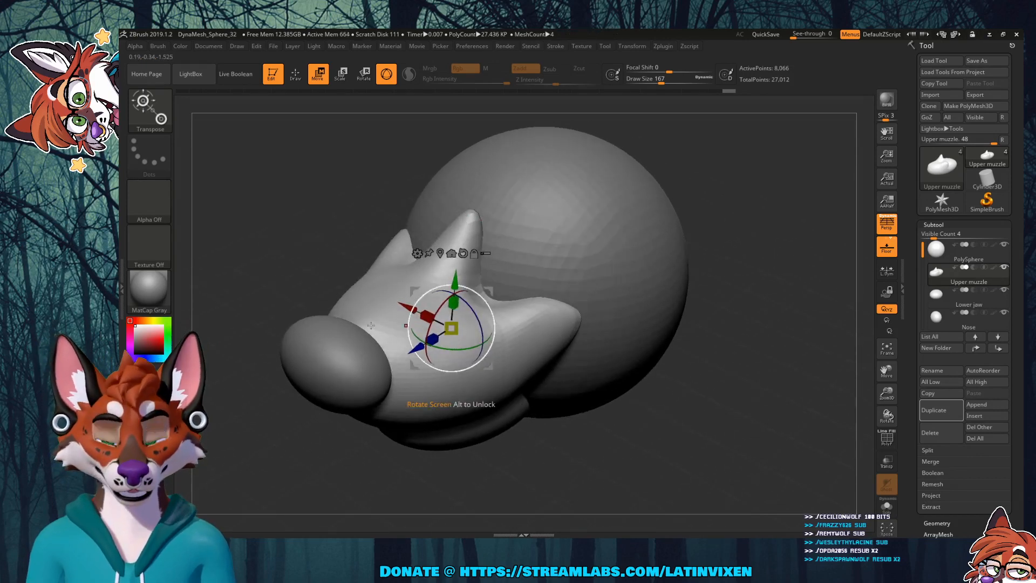
{"action": "left_click", "coordinate": [154, 120]}
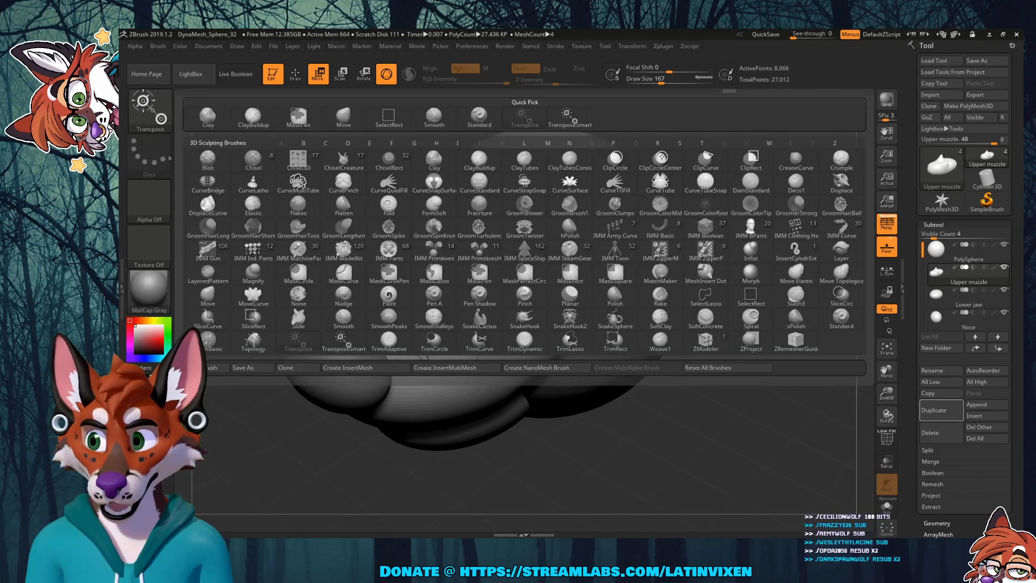
{"action": "left_click", "coordinate": [152, 116]}
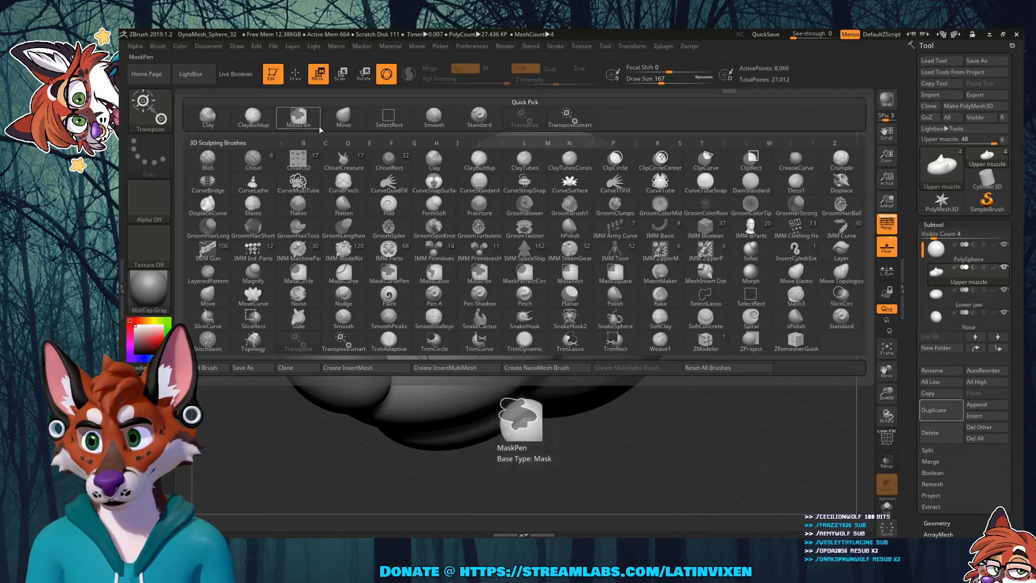
{"action": "left_click", "coordinate": [344, 123]}
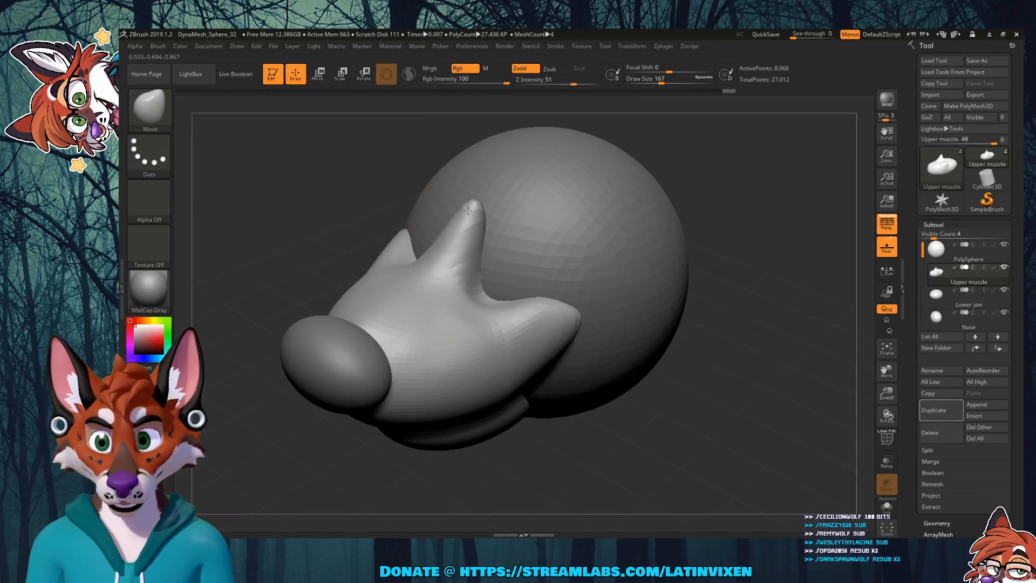
{"action": "left_click_drag", "start_coordinate": [715, 370], "coordinate": [778, 373]}
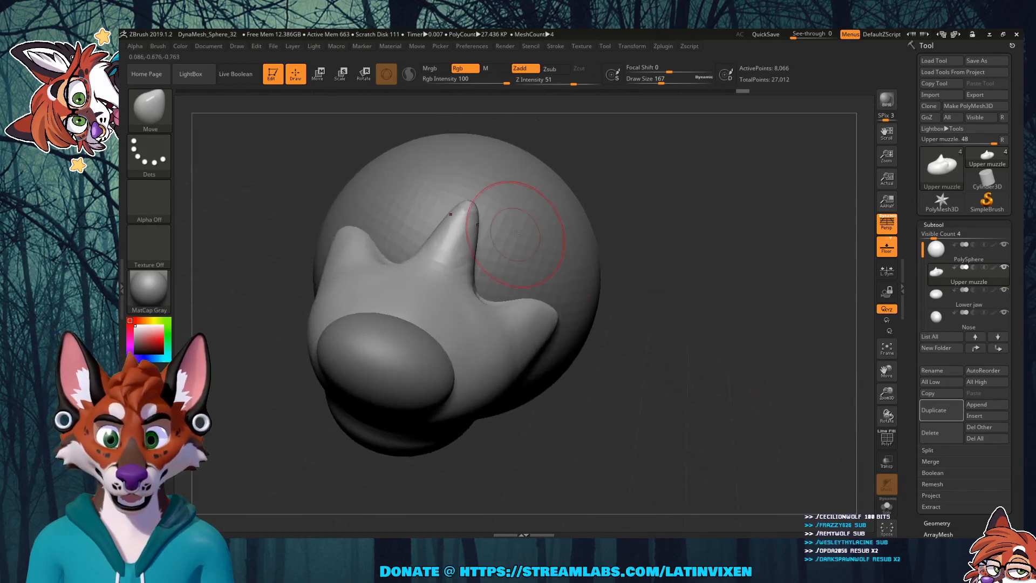
{"action": "left_click_drag", "start_coordinate": [480, 225], "coordinate": [500, 226]}
{"action": "mouse_move", "coordinate": [617, 248]}
{"action": "left_mouse_down"}
{"action": "mouse_move", "coordinate": [651, 298]}
{"action": "mouse_move", "coordinate": [693, 292]}
{"action": "left_mouse_up"}
{"action": "left_click_drag", "start_coordinate": [474, 210], "coordinate": [486, 211]}
{"action": "left_click_drag", "start_coordinate": [386, 206], "coordinate": [470, 211]}
{"action": "mouse_move", "coordinate": [671, 302]}
{"action": "left_mouse_down"}
{"action": "mouse_move", "coordinate": [722, 303]}
{"action": "mouse_move", "coordinate": [662, 303]}
{"action": "mouse_move", "coordinate": [655, 313]}
{"action": "mouse_move", "coordinate": [685, 314]}
{"action": "left_mouse_up"}
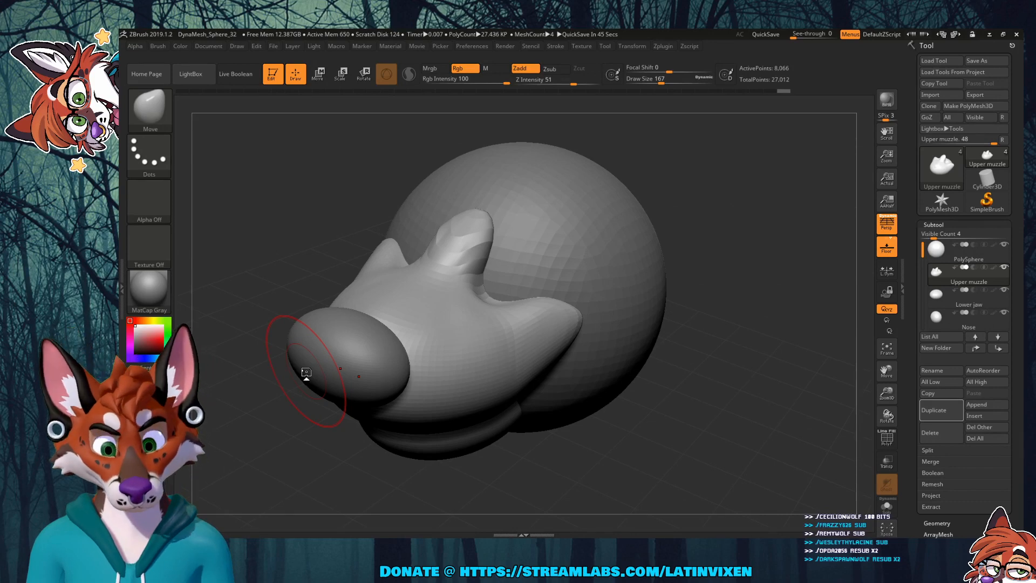
Step: Fill out the central spike's tip and base and reshape the muzzle's bridge just behind the nose
{"action": "mouse_move", "coordinate": [732, 279]}
{"action": "left_mouse_down"}
{"action": "mouse_move", "coordinate": [810, 291]}
{"action": "mouse_move", "coordinate": [752, 305]}
{"action": "mouse_move", "coordinate": [697, 294]}
{"action": "left_mouse_up"}
{"action": "left_click_drag", "start_coordinate": [473, 222], "coordinate": [461, 211]}
{"action": "mouse_move", "coordinate": [492, 269]}
{"action": "left_mouse_down"}
{"action": "mouse_move", "coordinate": [480, 274]}
{"action": "mouse_move", "coordinate": [486, 299]}
{"action": "left_mouse_up"}
{"action": "mouse_move", "coordinate": [665, 377]}
{"action": "left_mouse_down"}
{"action": "mouse_move", "coordinate": [648, 437]}
{"action": "mouse_move", "coordinate": [642, 427]}
{"action": "left_mouse_up"}
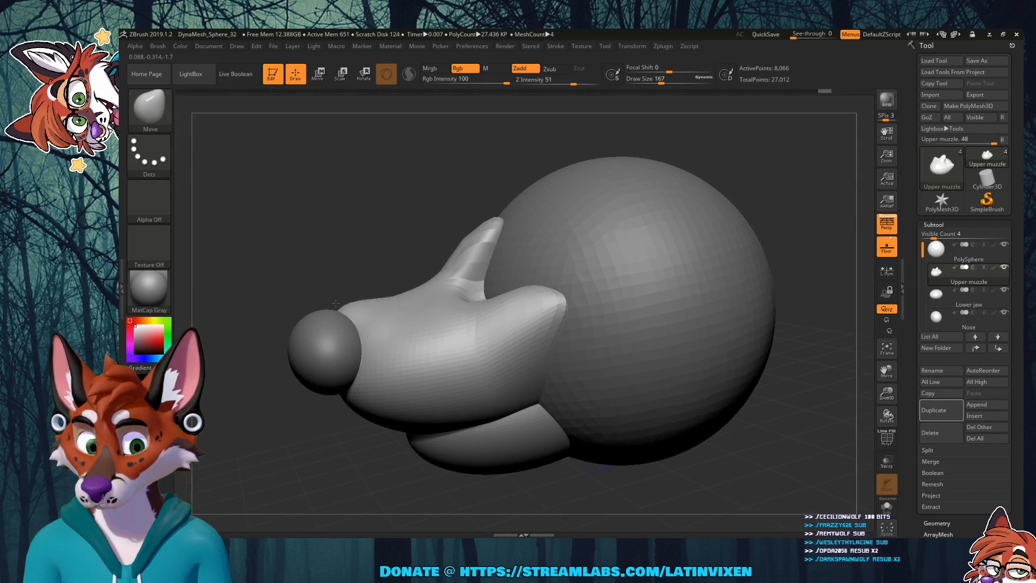
{"action": "left_click_drag", "start_coordinate": [335, 304], "coordinate": [350, 328]}
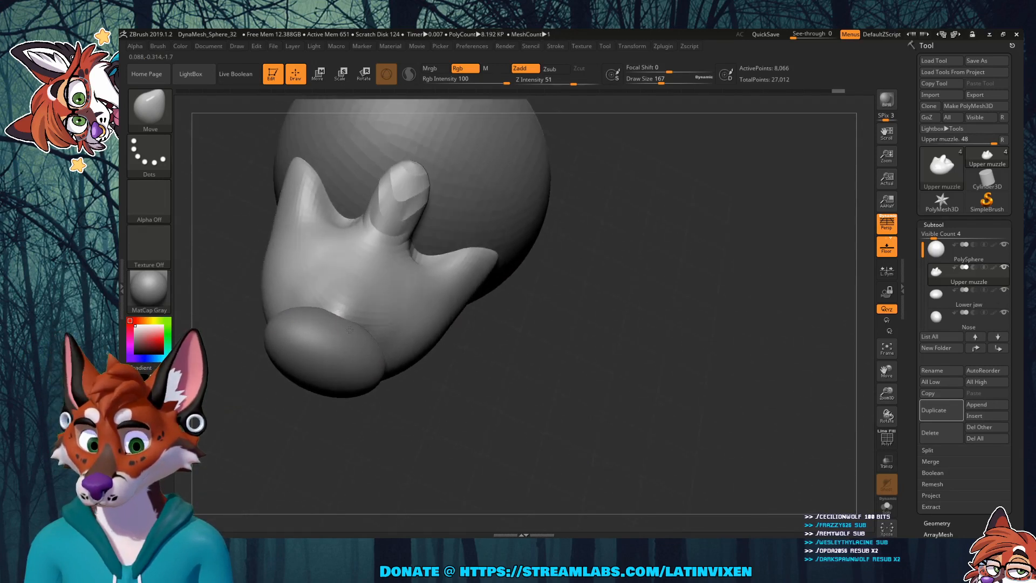
Step: Push the upper muzzle's sides inward where they meet the cheek extensions, leaving a rounder front muzzle
{"action": "left_click_drag", "start_coordinate": [551, 366], "coordinate": [493, 308]}
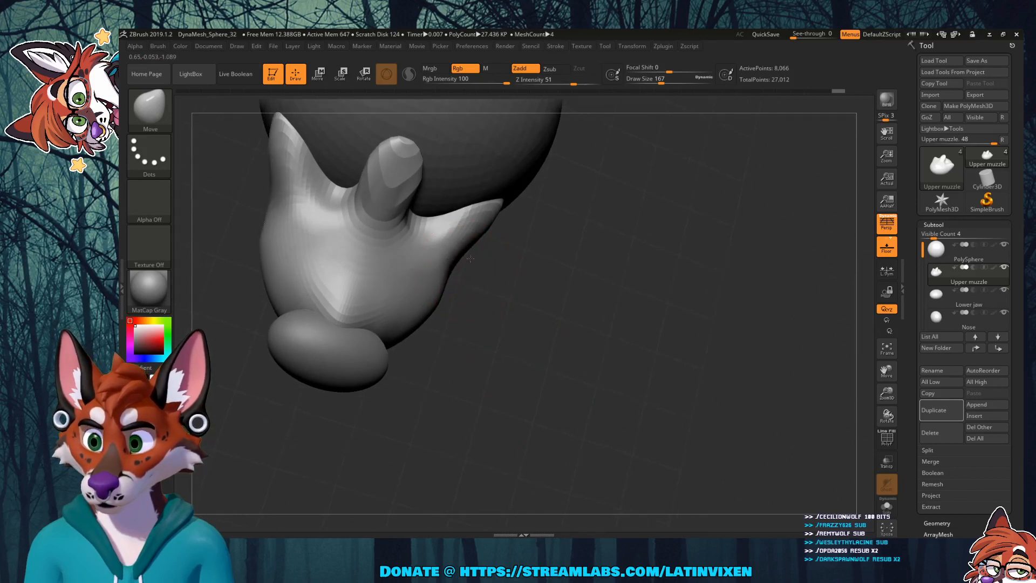
{"action": "left_click_drag", "start_coordinate": [883, 373], "coordinate": [1015, 492]}
{"action": "left_click_drag", "start_coordinate": [683, 379], "coordinate": [705, 374]}
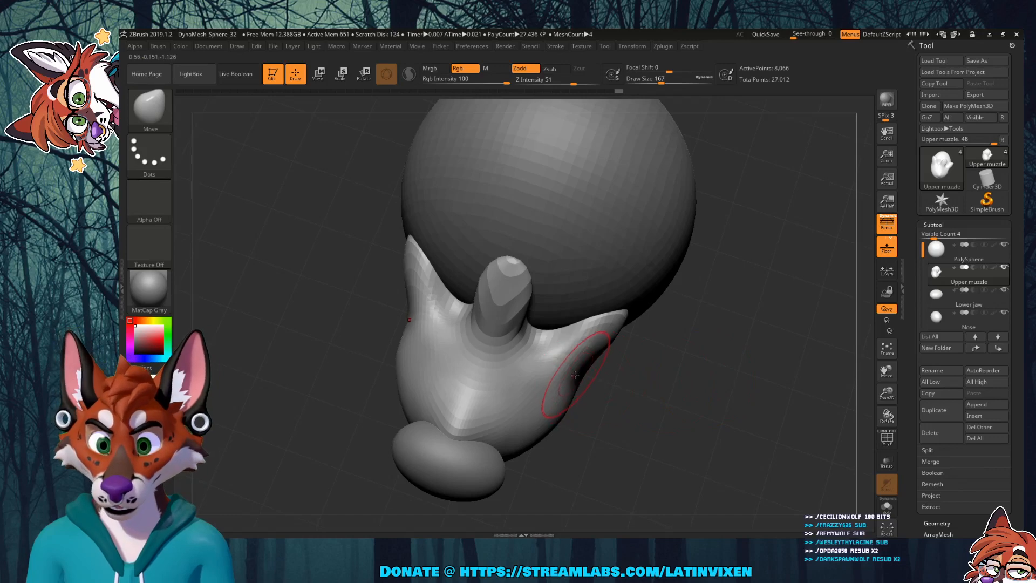
{"action": "left_click_drag", "start_coordinate": [695, 436], "coordinate": [729, 445]}
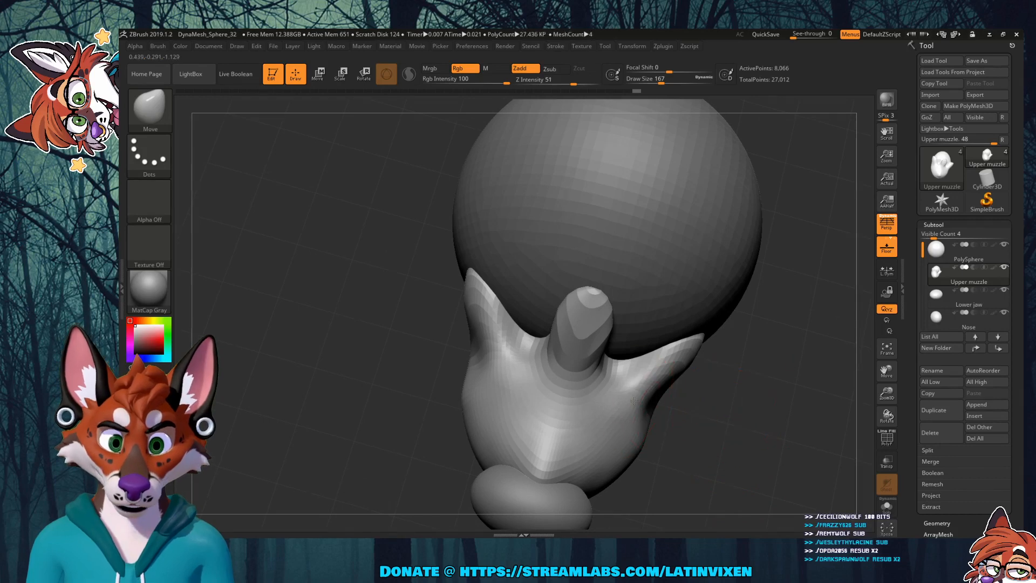
{"action": "left_click_drag", "start_coordinate": [739, 419], "coordinate": [669, 402]}
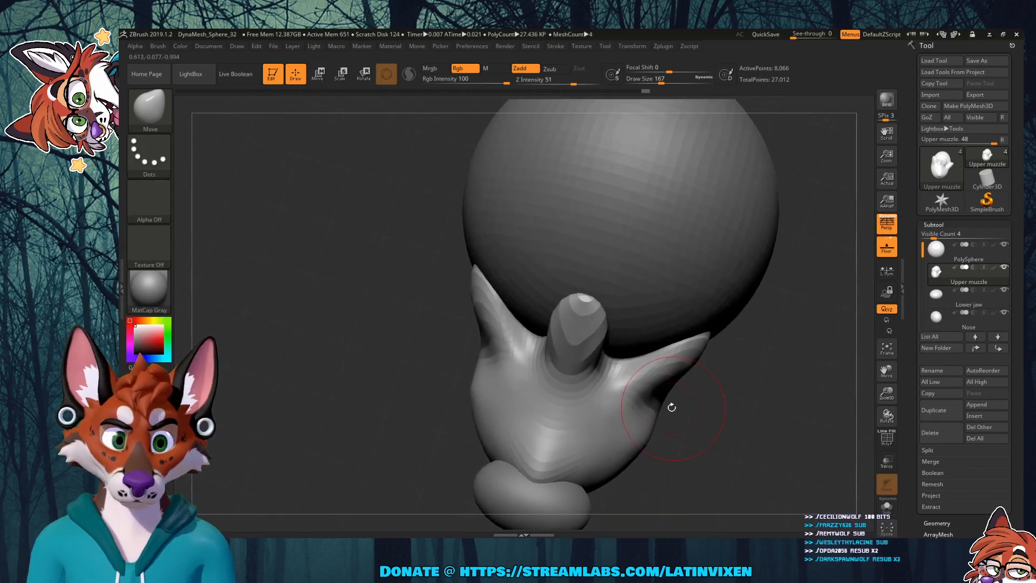
{"action": "mouse_move", "coordinate": [731, 415]}
{"action": "left_mouse_down"}
{"action": "mouse_move", "coordinate": [696, 413]}
{"action": "mouse_move", "coordinate": [752, 415]}
{"action": "mouse_move", "coordinate": [728, 408]}
{"action": "left_mouse_up"}
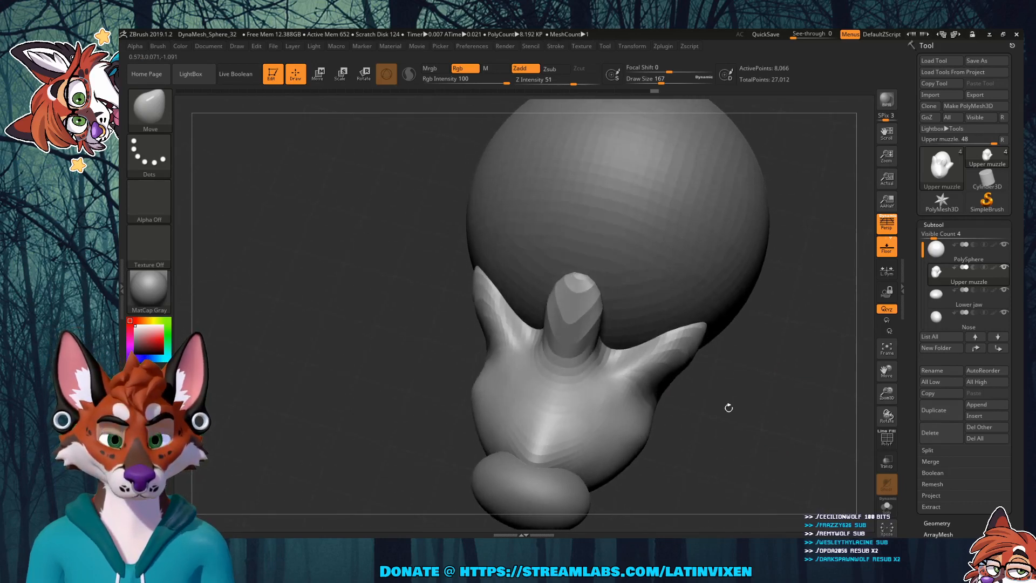
{"action": "left_click_drag", "start_coordinate": [625, 472], "coordinate": [635, 476]}
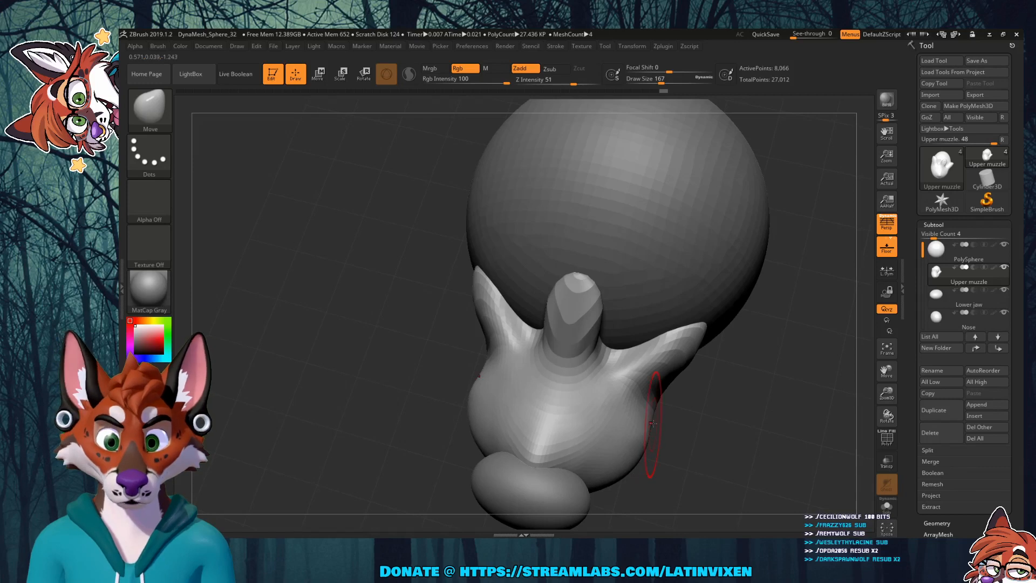
Step: Round the upper muzzle's front and lower sides and smooth the transition into the cheek extensions
{"action": "left_click_drag", "start_coordinate": [653, 409], "coordinate": [722, 305]}
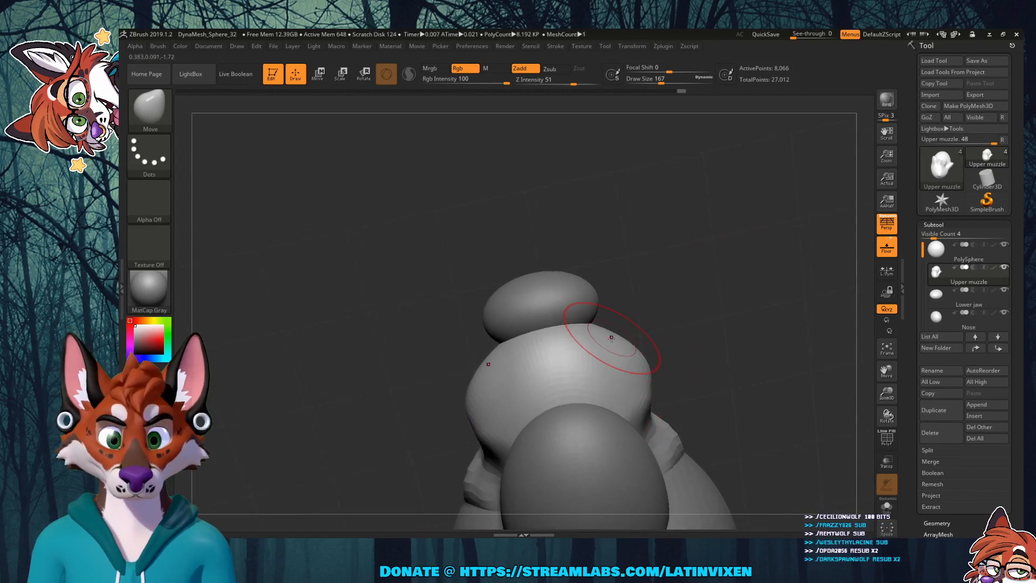
{"action": "left_click_drag", "start_coordinate": [484, 353], "coordinate": [483, 348]}
{"action": "left_click_drag", "start_coordinate": [695, 263], "coordinate": [679, 293]}
{"action": "mouse_move", "coordinate": [557, 366]}
{"action": "left_mouse_down"}
{"action": "mouse_move", "coordinate": [615, 343]}
{"action": "mouse_move", "coordinate": [619, 330]}
{"action": "left_mouse_up"}
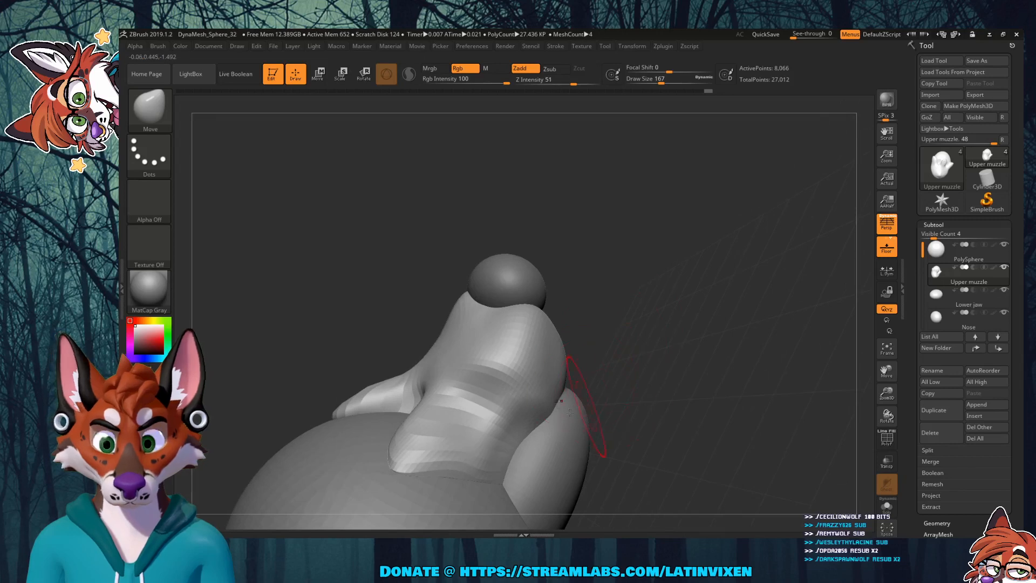
{"action": "mouse_move", "coordinate": [524, 435]}
{"action": "left_mouse_down"}
{"action": "mouse_move", "coordinate": [511, 428]}
{"action": "mouse_move", "coordinate": [534, 410]}
{"action": "left_mouse_up"}
{"action": "left_click_drag", "start_coordinate": [534, 410], "coordinate": [547, 393], "text": "shift"}
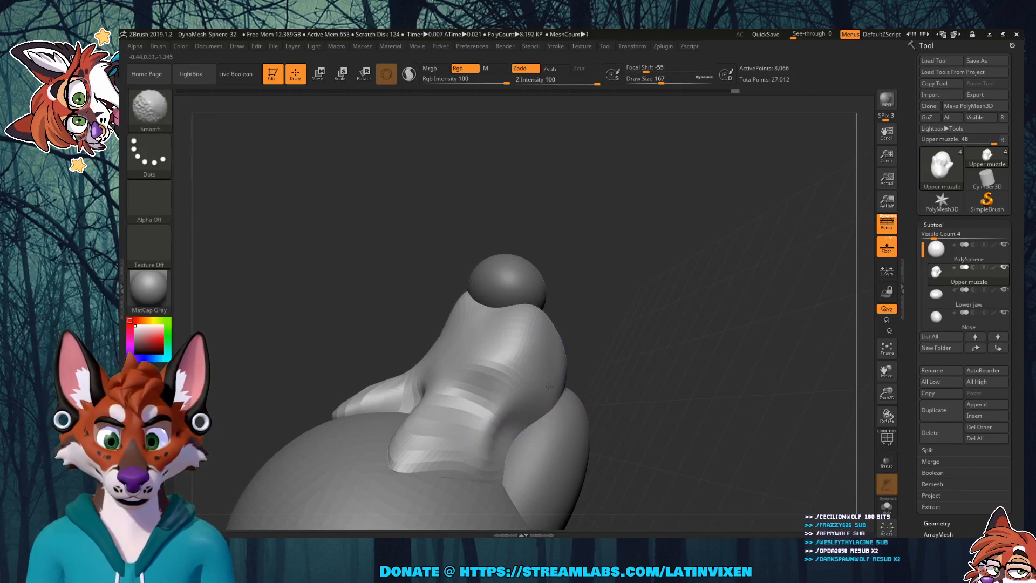
{"action": "left_click_drag", "start_coordinate": [639, 327], "coordinate": [650, 353]}
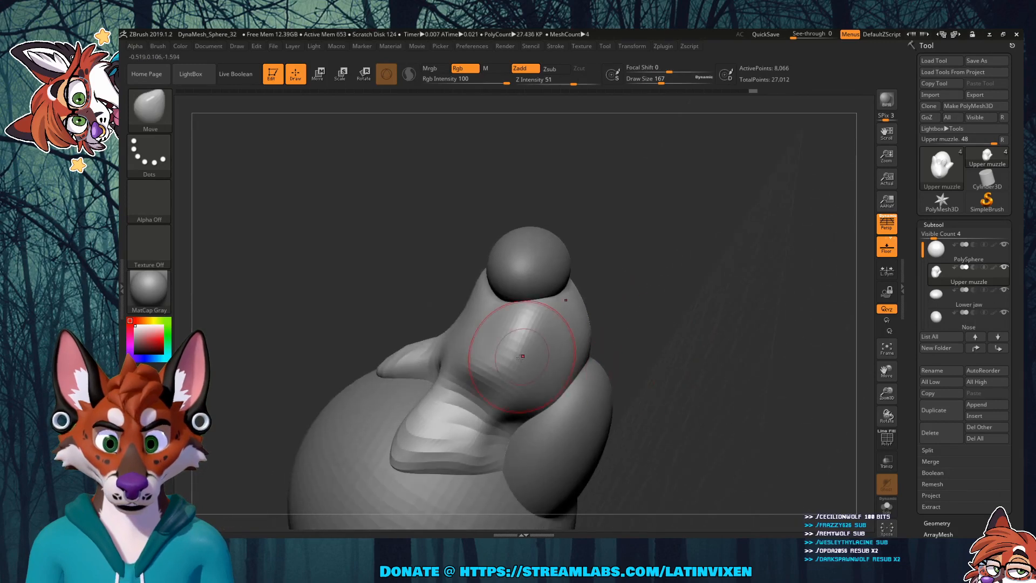
{"action": "left_click_drag", "start_coordinate": [491, 384], "coordinate": [522, 329], "text": "shift"}
Step: Push in the upper muzzle's underside above the lower jaw and smooth the crease beneath the cheek extension
{"action": "mouse_move", "coordinate": [685, 309]}
{"action": "left_mouse_down"}
{"action": "mouse_move", "coordinate": [588, 327]}
{"action": "mouse_move", "coordinate": [628, 341]}
{"action": "mouse_move", "coordinate": [605, 341]}
{"action": "mouse_move", "coordinate": [620, 325]}
{"action": "left_mouse_up"}
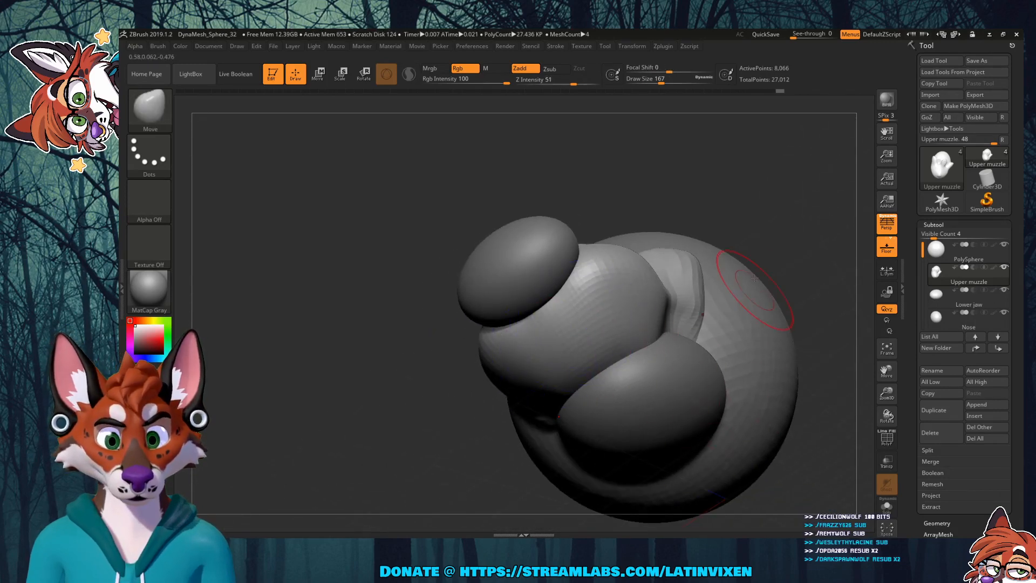
{"action": "left_click_drag", "start_coordinate": [583, 376], "coordinate": [571, 357]}
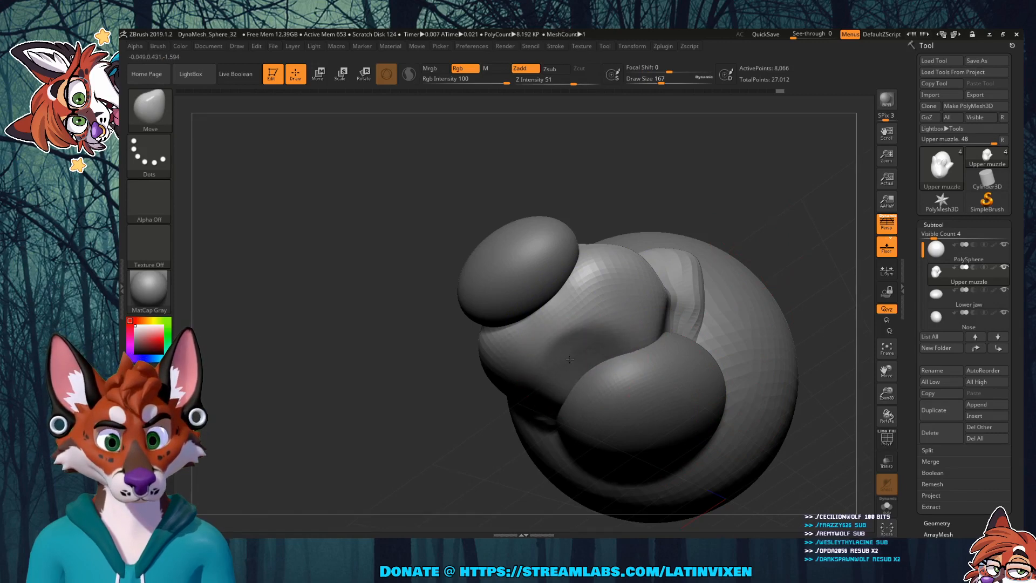
{"action": "left_click_drag", "start_coordinate": [731, 238], "coordinate": [682, 263]}
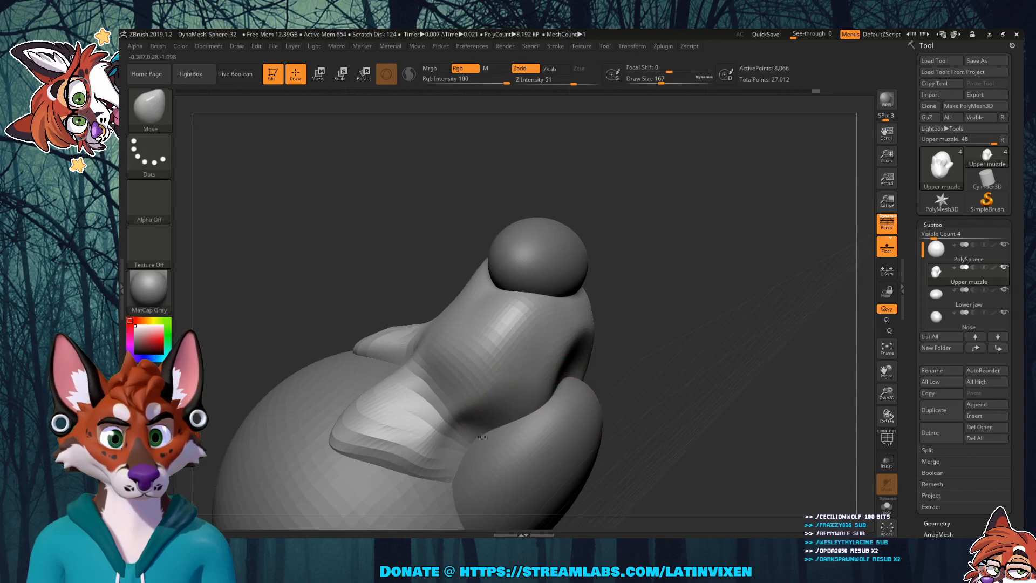
{"action": "mouse_move", "coordinate": [696, 346]}
{"action": "left_mouse_down"}
{"action": "mouse_move", "coordinate": [550, 345]}
{"action": "mouse_move", "coordinate": [563, 353]}
{"action": "left_mouse_up"}
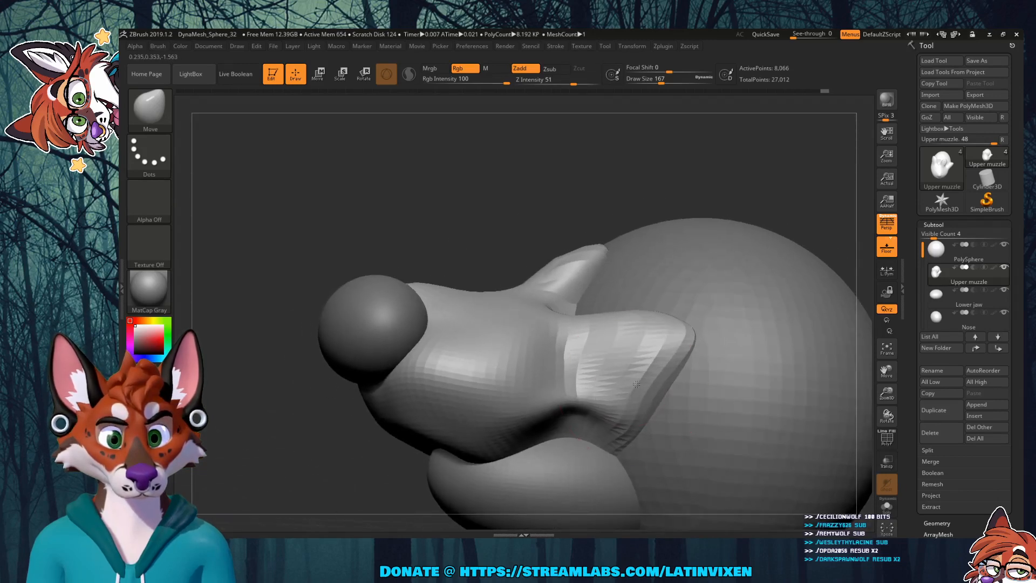
{"action": "left_click_drag", "start_coordinate": [566, 419], "coordinate": [582, 409], "text": "shift"}
{"action": "mouse_move", "coordinate": [671, 189]}
{"action": "left_mouse_down"}
{"action": "mouse_move", "coordinate": [690, 229]}
{"action": "mouse_move", "coordinate": [658, 244]}
{"action": "mouse_move", "coordinate": [697, 238]}
{"action": "left_mouse_up"}
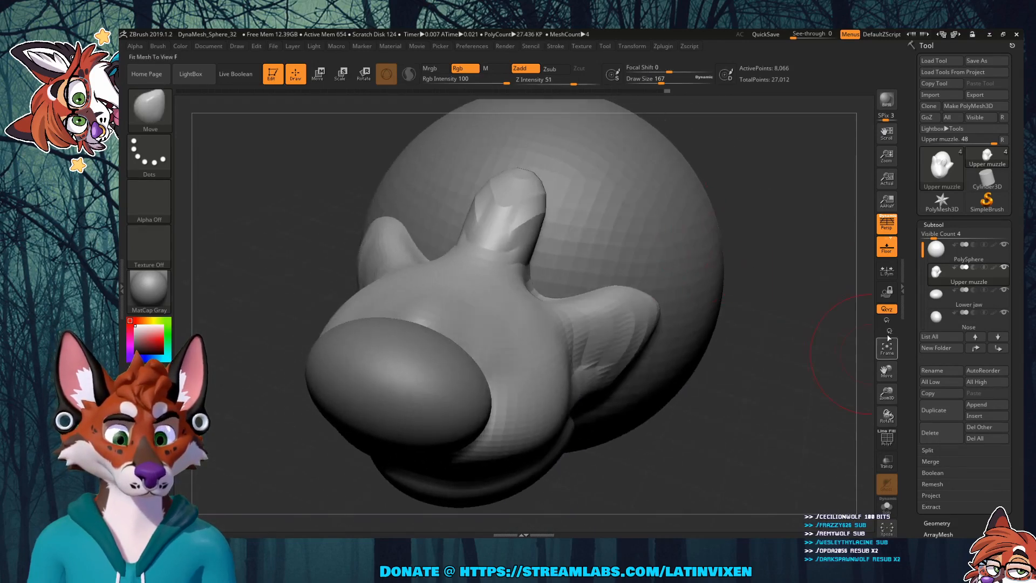
Step: Turn on the polyframe display and examine the upper muzzle's mesh around the spike and cheek extensions
{"action": "left_click_drag", "start_coordinate": [759, 411], "coordinate": [620, 373]}
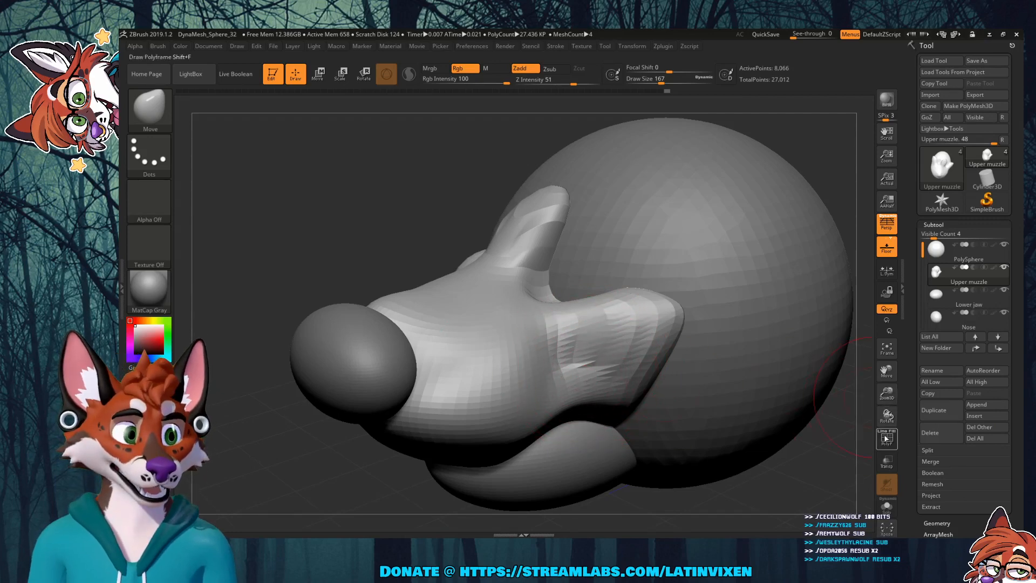
{"action": "left_click", "coordinate": [887, 438]}
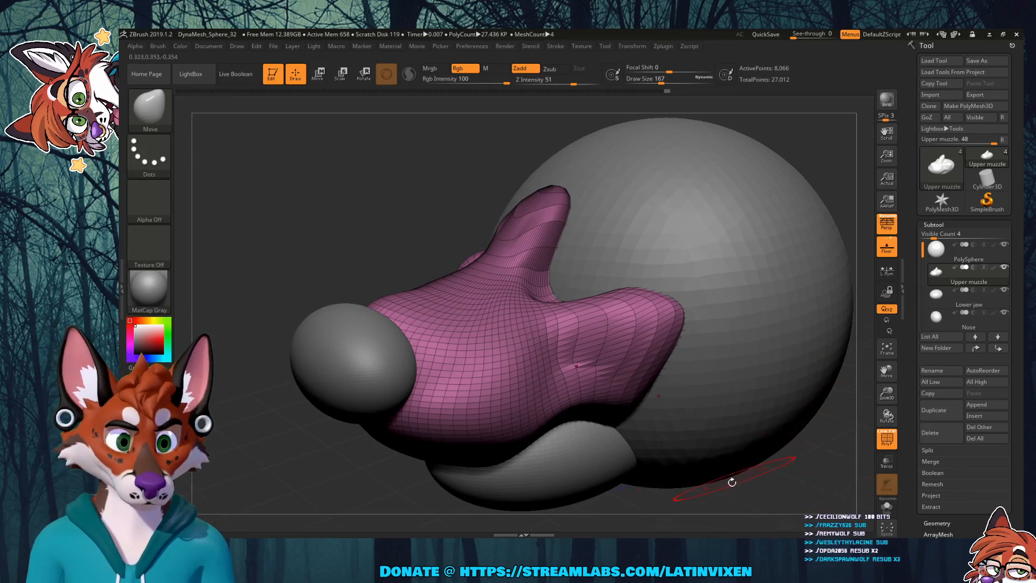
{"action": "left_click_drag", "start_coordinate": [760, 496], "coordinate": [773, 491]}
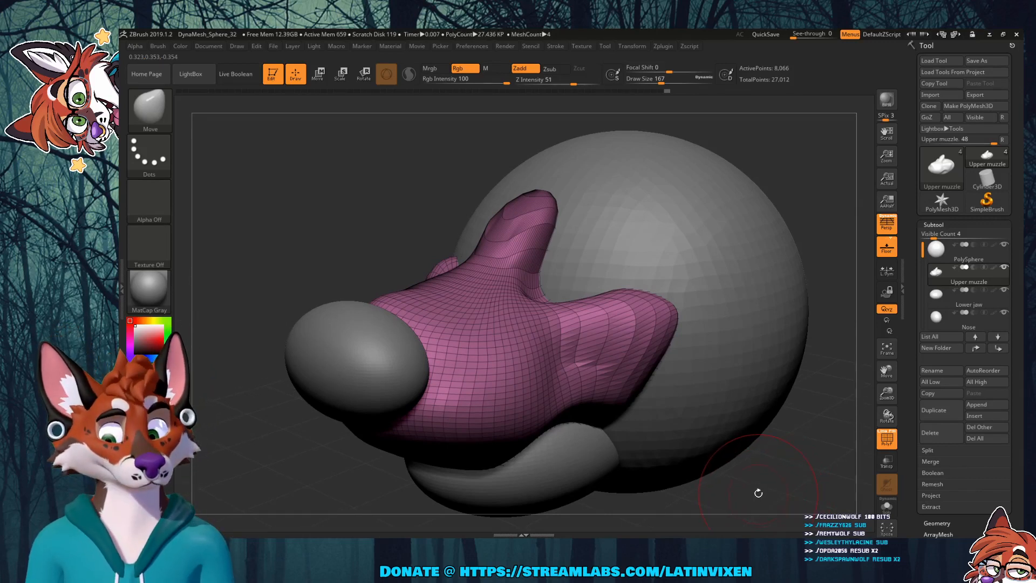
{"action": "left_click_drag", "start_coordinate": [780, 462], "coordinate": [620, 370]}
{"action": "left_click_drag", "start_coordinate": [772, 447], "coordinate": [773, 486]}
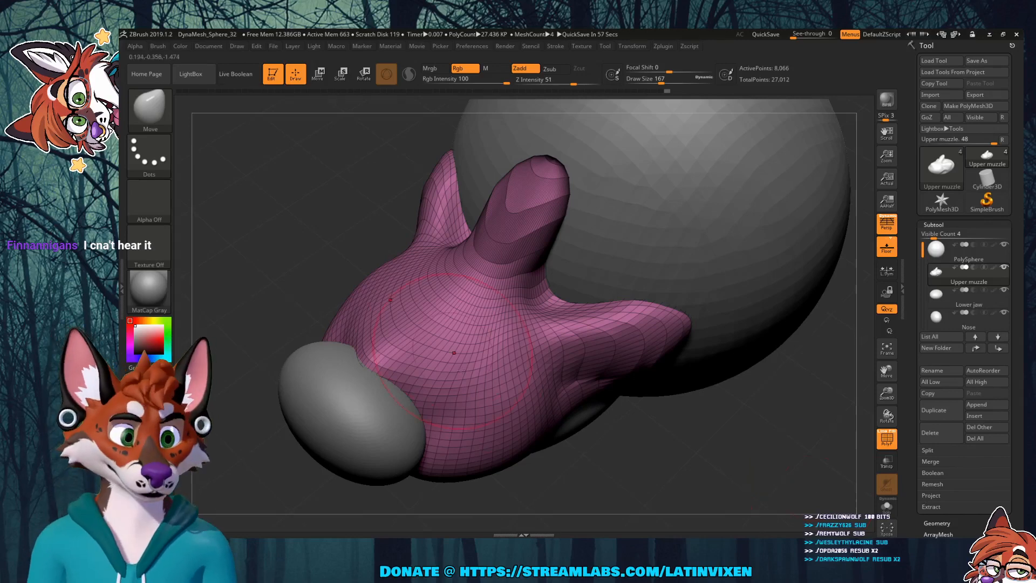
{"action": "mouse_move", "coordinate": [674, 456]}
{"action": "left_mouse_down"}
{"action": "mouse_move", "coordinate": [659, 424]}
{"action": "mouse_move", "coordinate": [686, 399]}
{"action": "mouse_move", "coordinate": [667, 421]}
{"action": "left_mouse_up"}
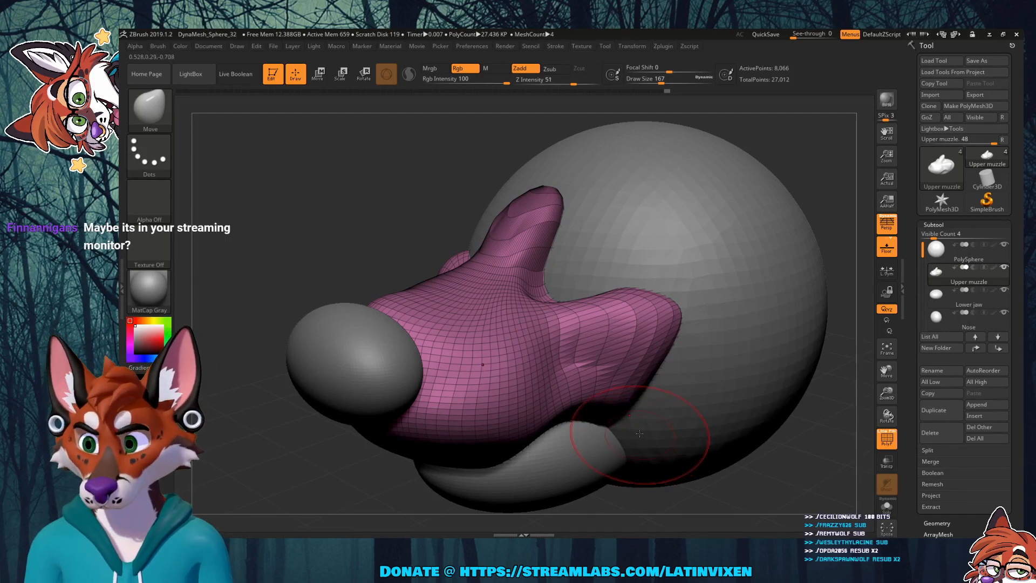
{"action": "left_click_drag", "start_coordinate": [753, 456], "coordinate": [620, 391]}
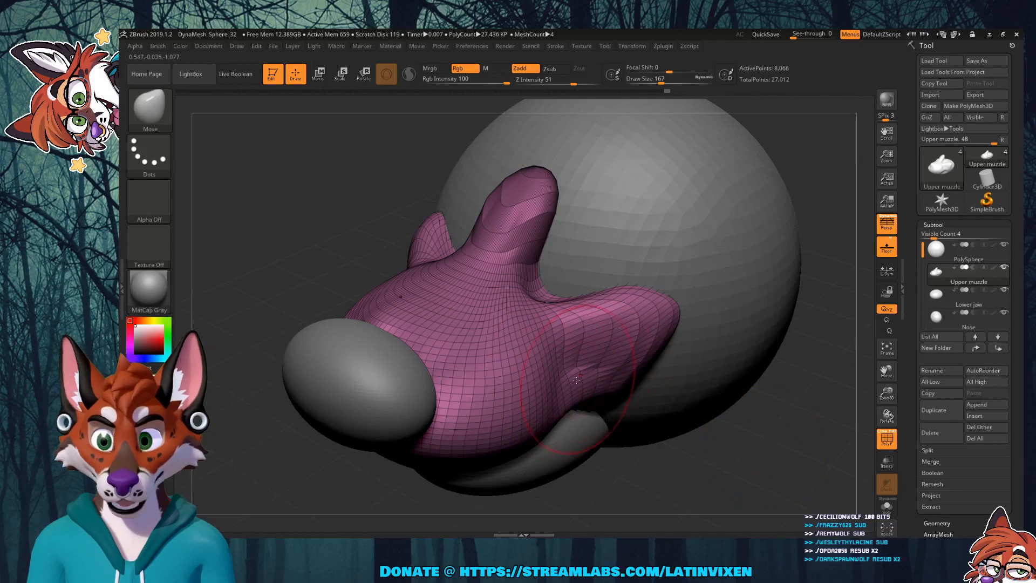
Step: Refine the upper muzzle's surface near the base of the spike and cheek extensions with small Move strokes
{"action": "left_click_drag", "start_coordinate": [731, 455], "coordinate": [711, 451]}
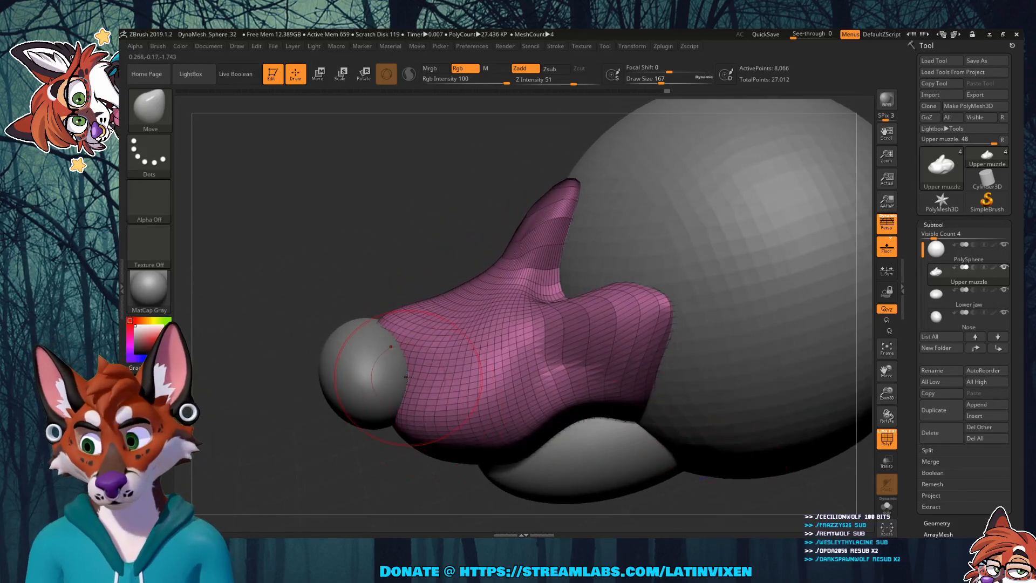
{"action": "mouse_move", "coordinate": [329, 459]}
{"action": "left_mouse_down"}
{"action": "mouse_move", "coordinate": [462, 421]}
{"action": "mouse_move", "coordinate": [447, 468]}
{"action": "left_mouse_up"}
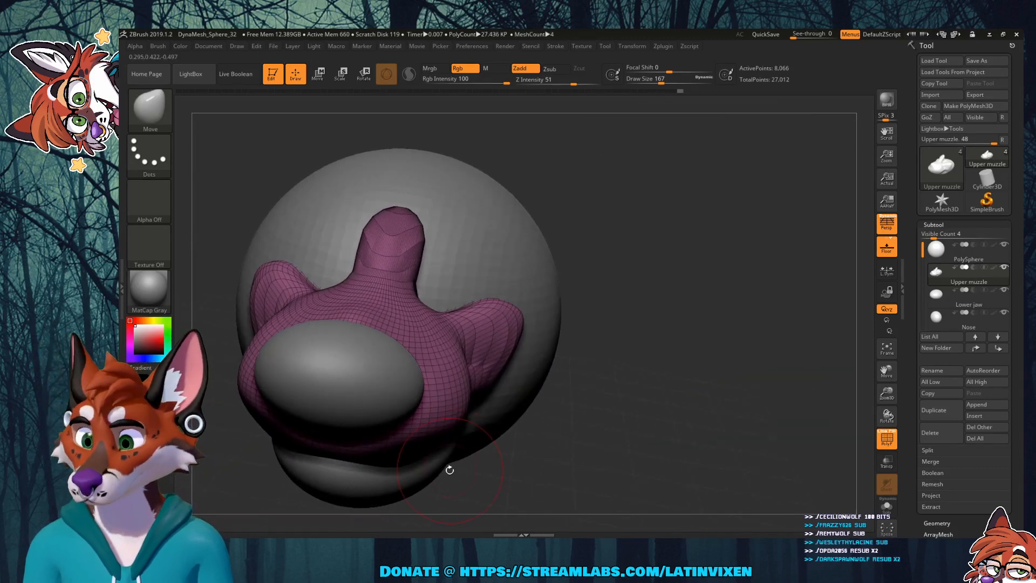
{"action": "left_click_drag", "start_coordinate": [578, 426], "coordinate": [533, 414]}
{"action": "left_click_drag", "start_coordinate": [439, 314], "coordinate": [440, 309]}
{"action": "left_click_drag", "start_coordinate": [348, 431], "coordinate": [455, 425]}
{"action": "left_click_drag", "start_coordinate": [659, 414], "coordinate": [576, 364]}
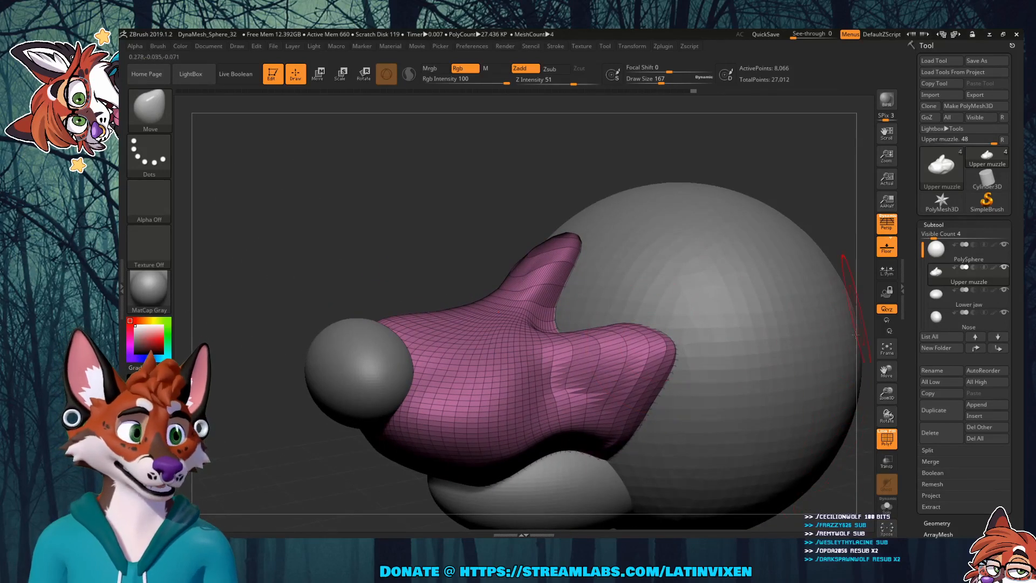
Step: Subdivide the upper muzzle up to SDiv level 3 and turn off the polyframe display
{"action": "scroll", "coordinate": [906, 349], "scroll_direction": "down", "scroll_amount": 4}
{"action": "scroll", "coordinate": [905, 349], "scroll_direction": "down", "scroll_amount": 5}
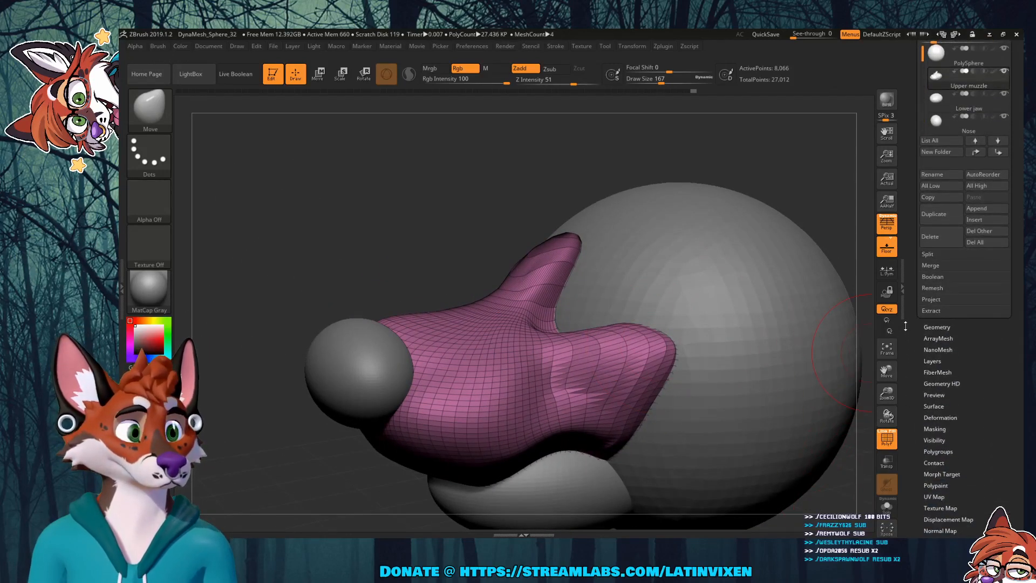
{"action": "left_click", "coordinate": [933, 318]}
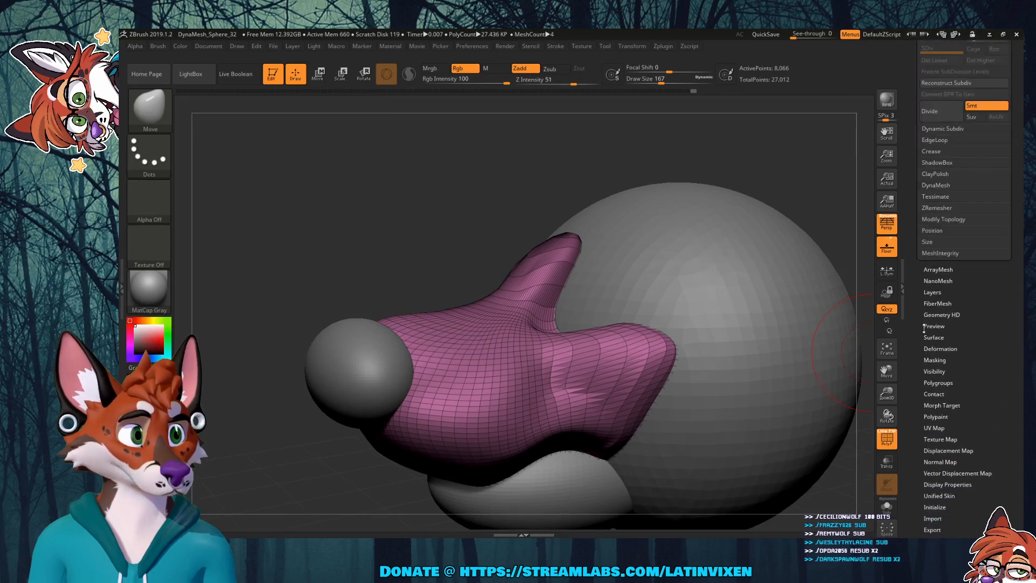
{"action": "scroll", "coordinate": [908, 226], "scroll_direction": "up", "scroll_amount": 9}
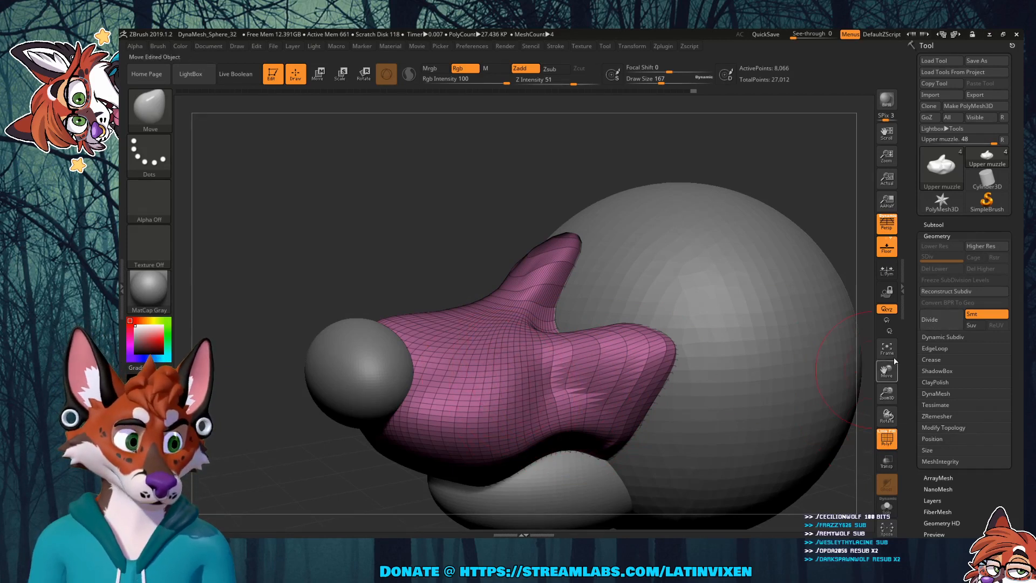
{"action": "left_click", "coordinate": [940, 319]}
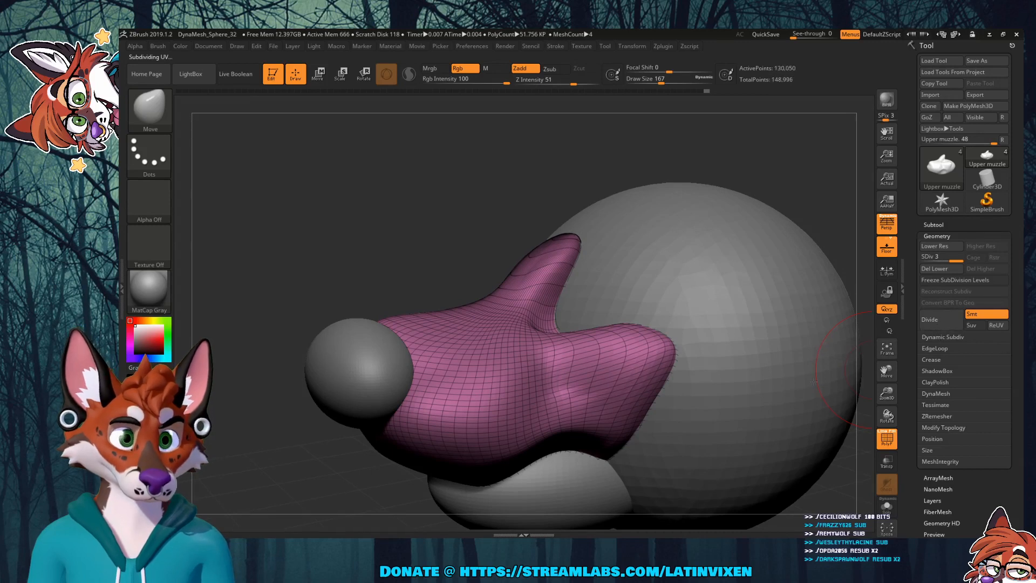
{"action": "left_click", "coordinate": [888, 438]}
Step: Smooth out the dent on the side of the upper muzzle's cheek extension
{"action": "mouse_move", "coordinate": [477, 250]}
{"action": "left_mouse_down"}
{"action": "mouse_move", "coordinate": [507, 286]}
{"action": "mouse_move", "coordinate": [453, 273]}
{"action": "left_mouse_up"}
{"action": "left_click_drag", "start_coordinate": [650, 353], "coordinate": [686, 389]}
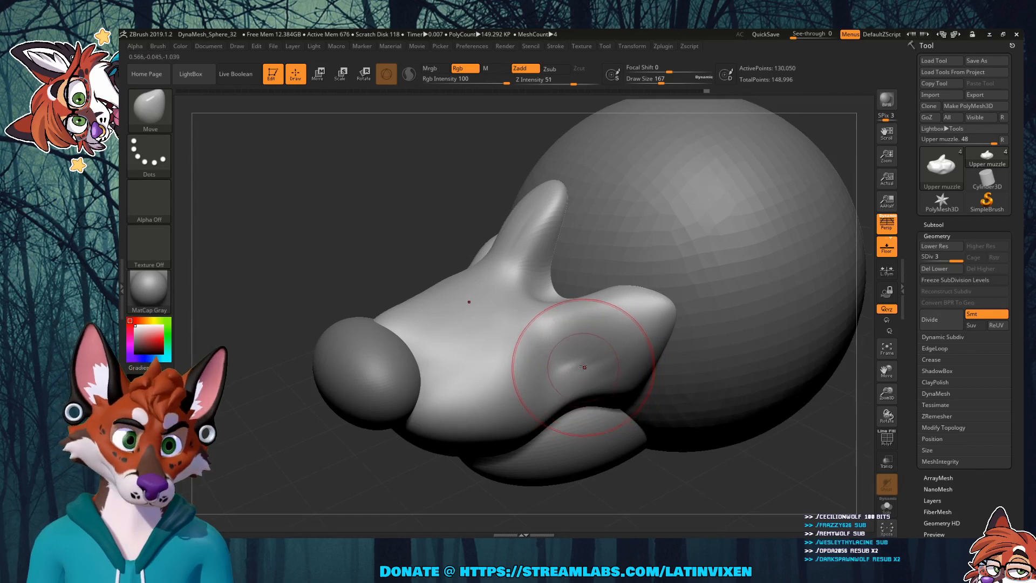
{"action": "key", "text": "shift"}
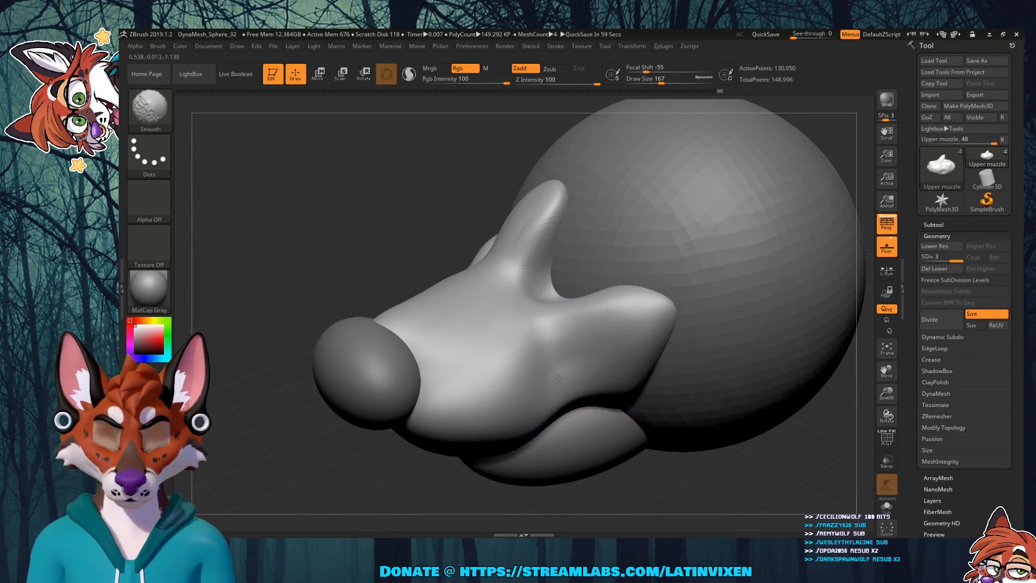
Step: Smooth the spike and its transition into the cheek extension on the upper muzzle
{"action": "mouse_move", "coordinate": [697, 473]}
{"action": "left_mouse_down"}
{"action": "mouse_move", "coordinate": [820, 499]}
{"action": "mouse_move", "coordinate": [741, 499]}
{"action": "left_mouse_up"}
{"action": "key", "text": "shift"}
{"action": "left_click_drag", "start_coordinate": [580, 284], "coordinate": [579, 246], "text": "shift"}
{"action": "left_click_drag", "start_coordinate": [577, 245], "coordinate": [584, 244], "text": "shift"}
{"action": "left_click_drag", "start_coordinate": [571, 311], "coordinate": [576, 310], "text": "shift"}
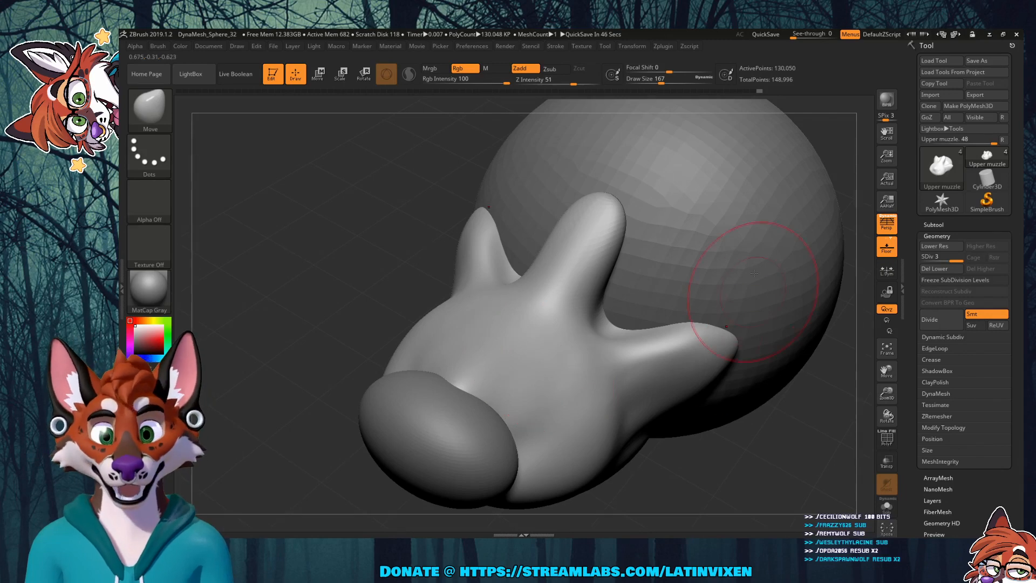
Step: Hide the Nose subtool to expose the front of the upper muzzle
{"action": "mouse_move", "coordinate": [722, 444]}
{"action": "left_mouse_down"}
{"action": "mouse_move", "coordinate": [701, 448]}
{"action": "mouse_move", "coordinate": [766, 432]}
{"action": "left_mouse_up"}
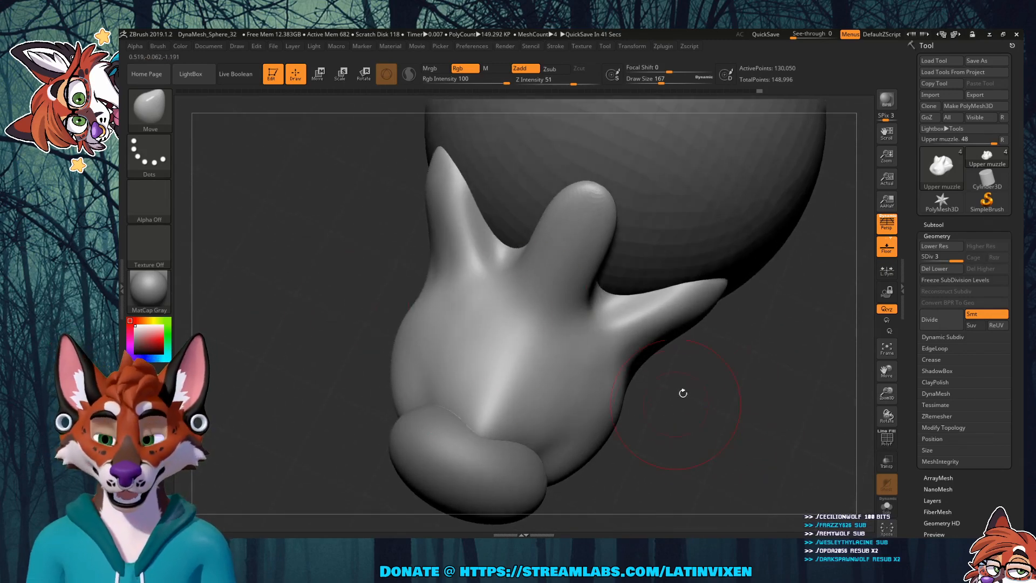
{"action": "left_click_drag", "start_coordinate": [883, 364], "coordinate": [883, 400]}
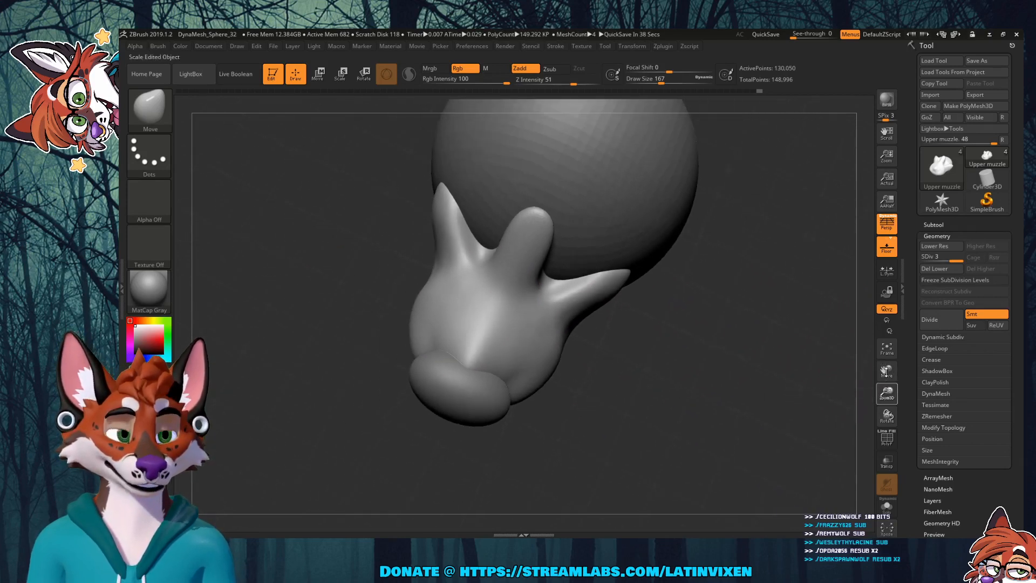
{"action": "left_click_drag", "start_coordinate": [884, 363], "coordinate": [893, 387]}
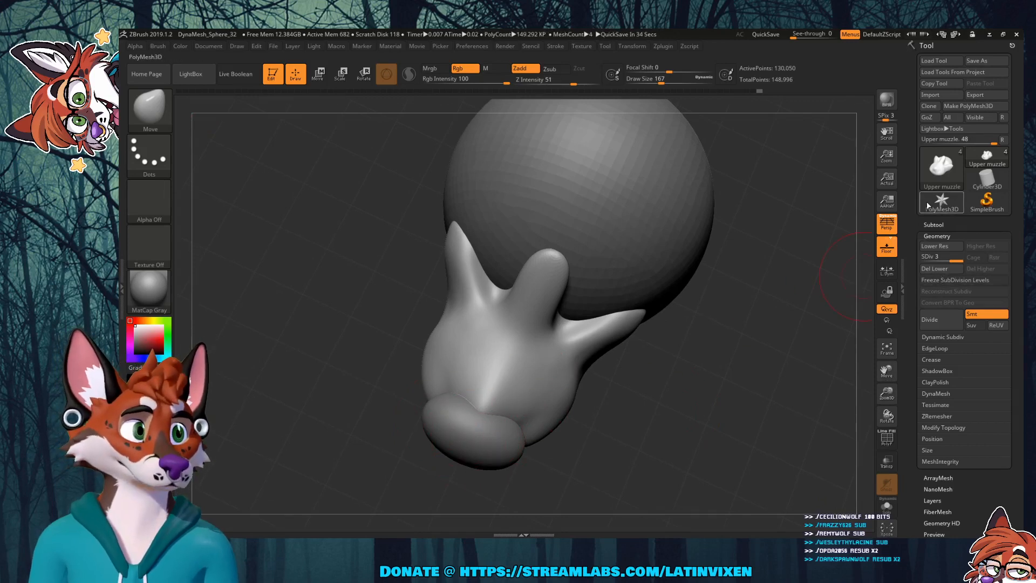
{"action": "left_click", "coordinate": [932, 224]}
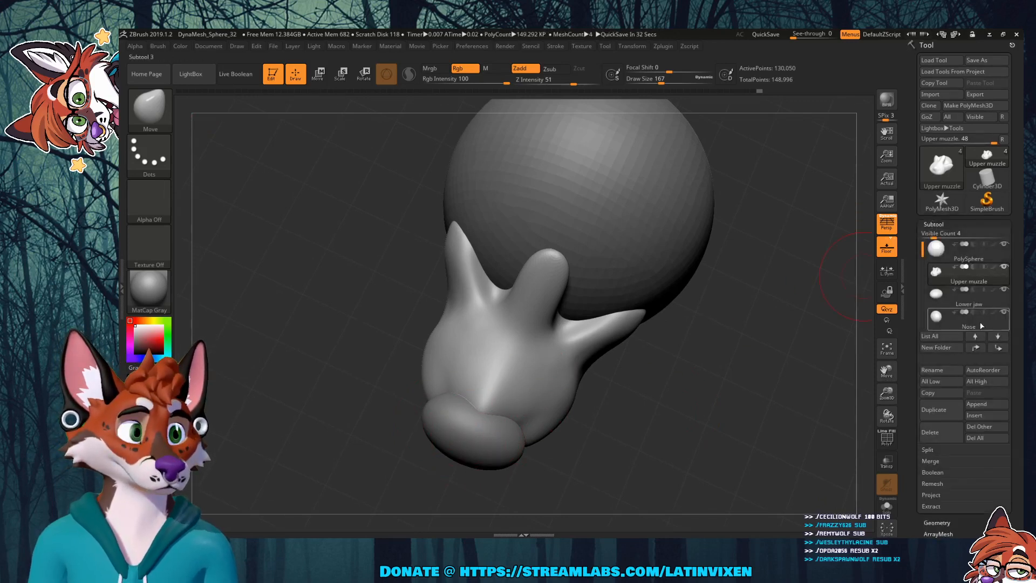
{"action": "left_click", "coordinate": [1004, 312]}
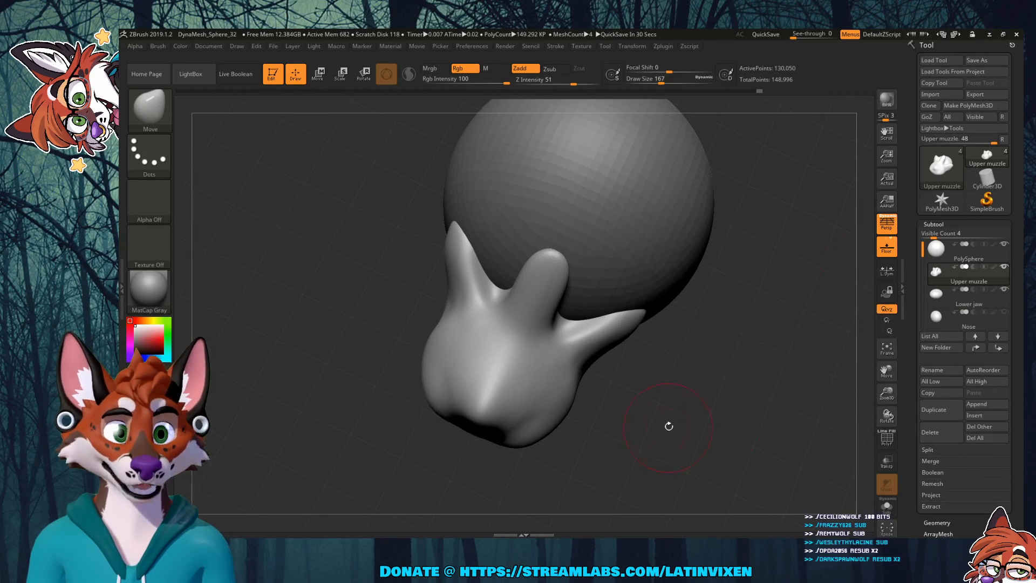
Step: Shift the upper muzzle slightly forward along the Z axis with the Transpose gizmo
{"action": "left_click", "coordinate": [149, 109]}
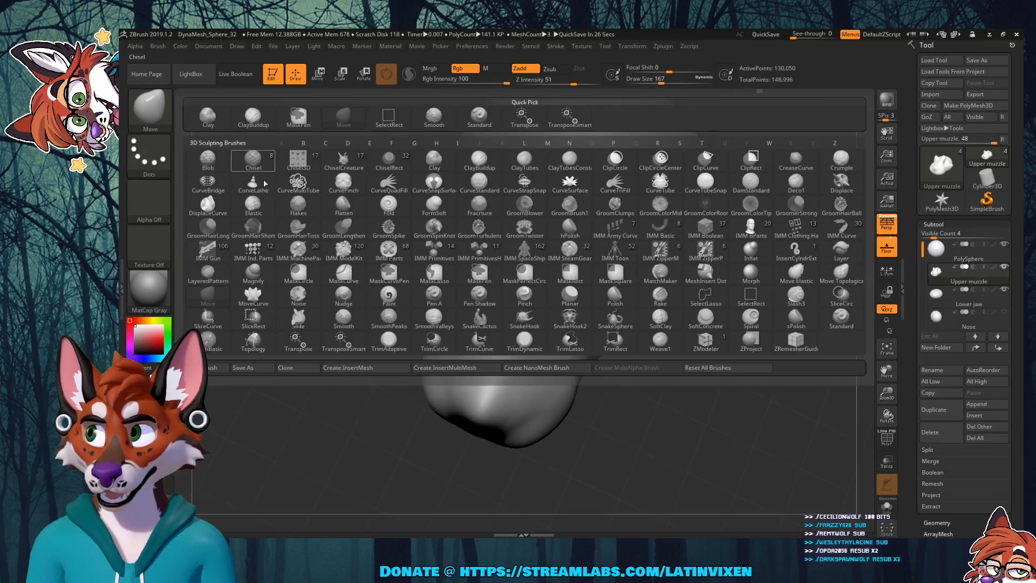
{"action": "left_click", "coordinate": [296, 340]}
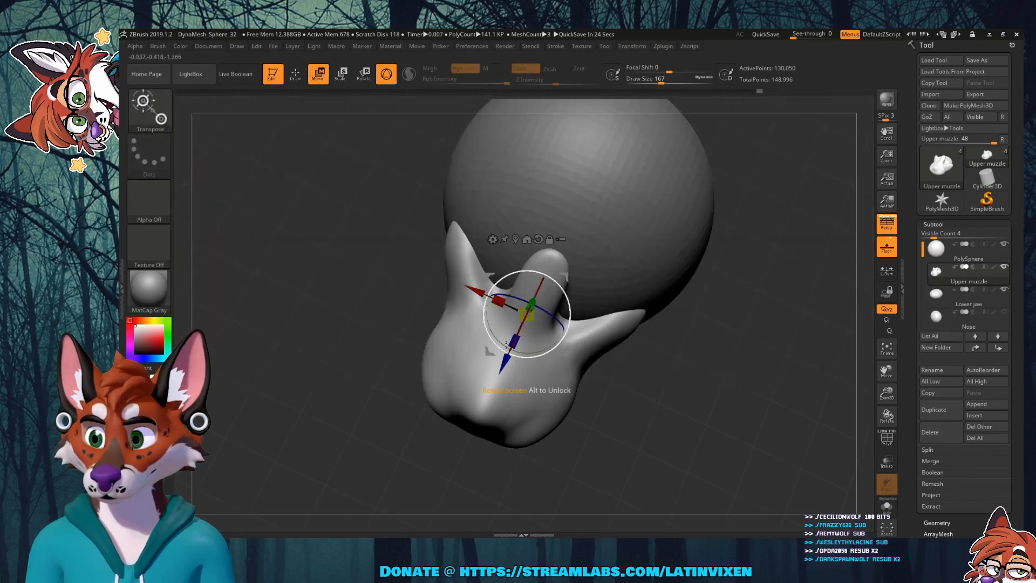
{"action": "left_click_drag", "start_coordinate": [505, 363], "coordinate": [506, 365]}
{"action": "left_click_drag", "start_coordinate": [707, 464], "coordinate": [671, 415]}
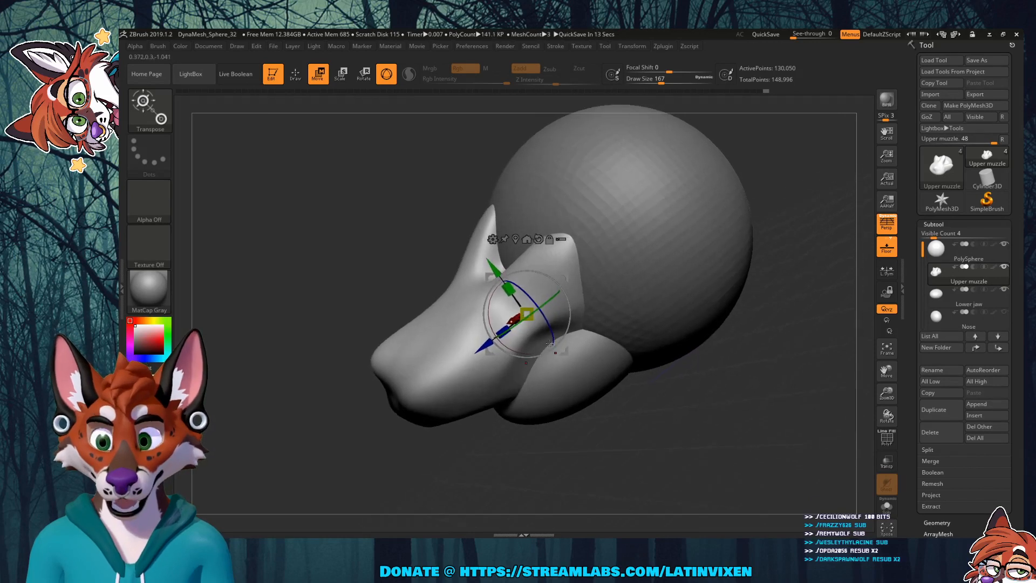
Step: Lengthen the Lower jaw subtool forward beneath the upper muzzle by scaling it along the Z axis
{"action": "left_click", "coordinate": [966, 318]}
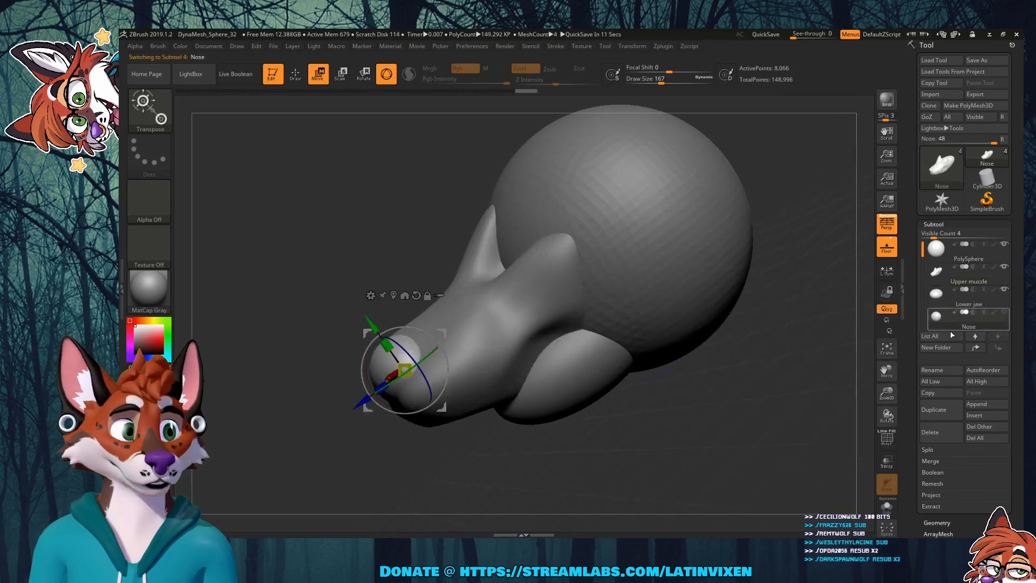
{"action": "left_click", "coordinate": [952, 295]}
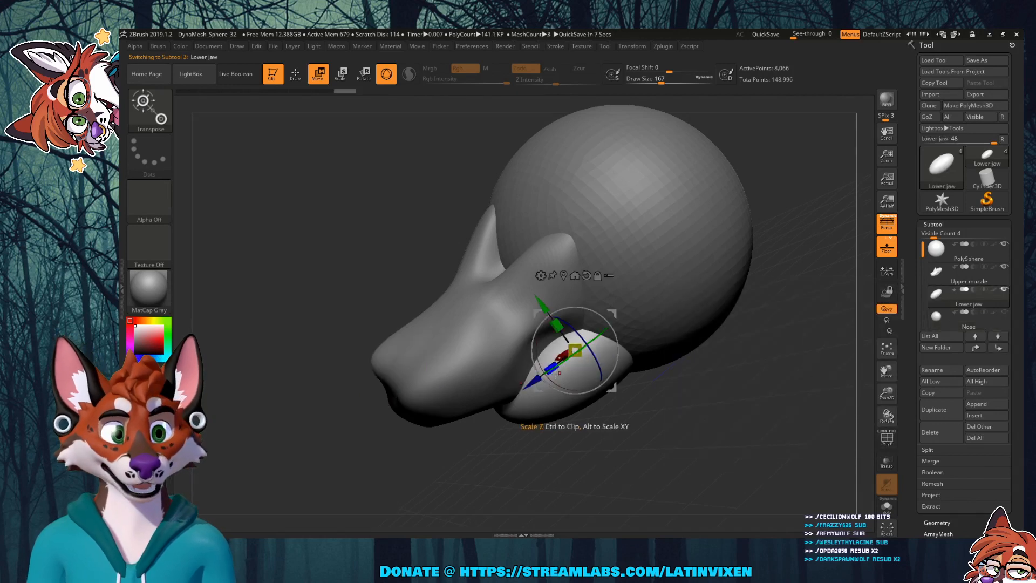
{"action": "left_click_drag", "start_coordinate": [551, 367], "coordinate": [536, 388]}
{"action": "left_click_drag", "start_coordinate": [604, 494], "coordinate": [561, 481]}
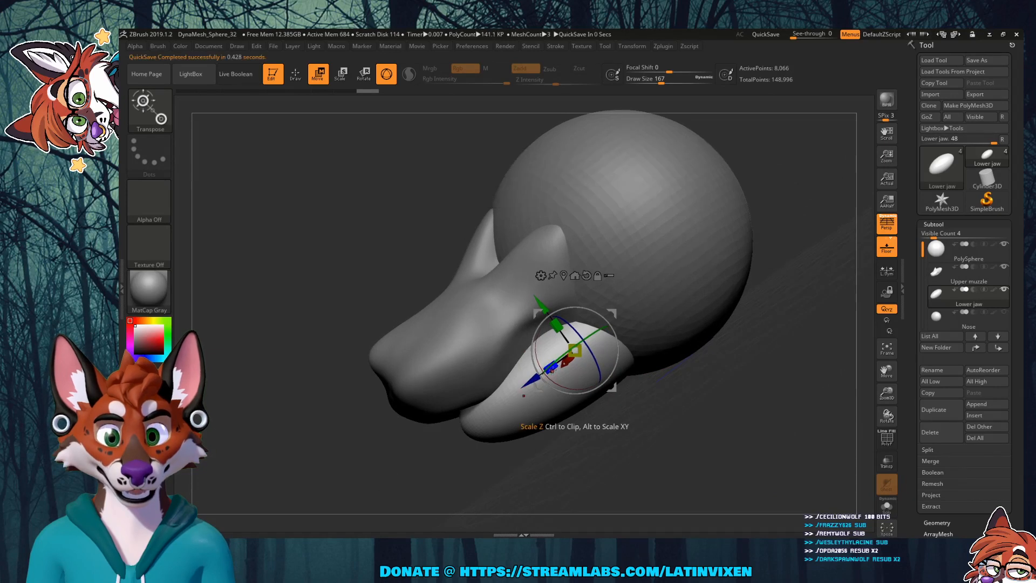
{"action": "left_click_drag", "start_coordinate": [551, 368], "coordinate": [529, 400]}
{"action": "left_click_drag", "start_coordinate": [696, 367], "coordinate": [767, 354]}
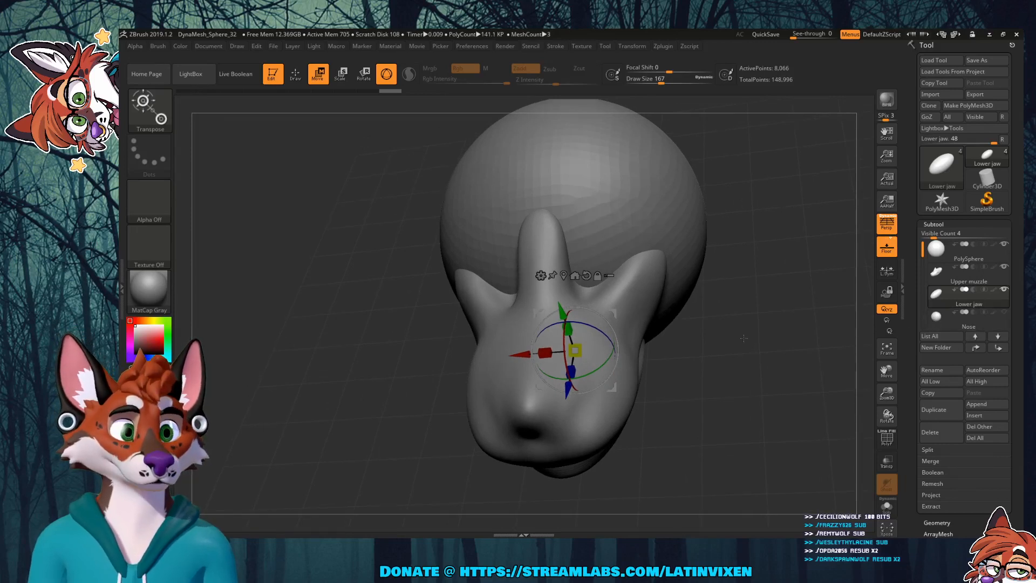
Step: Narrow the upper muzzle's sides just in front of the cheek extensions with the Move brush
{"action": "left_click_drag", "start_coordinate": [744, 338], "coordinate": [769, 362]}
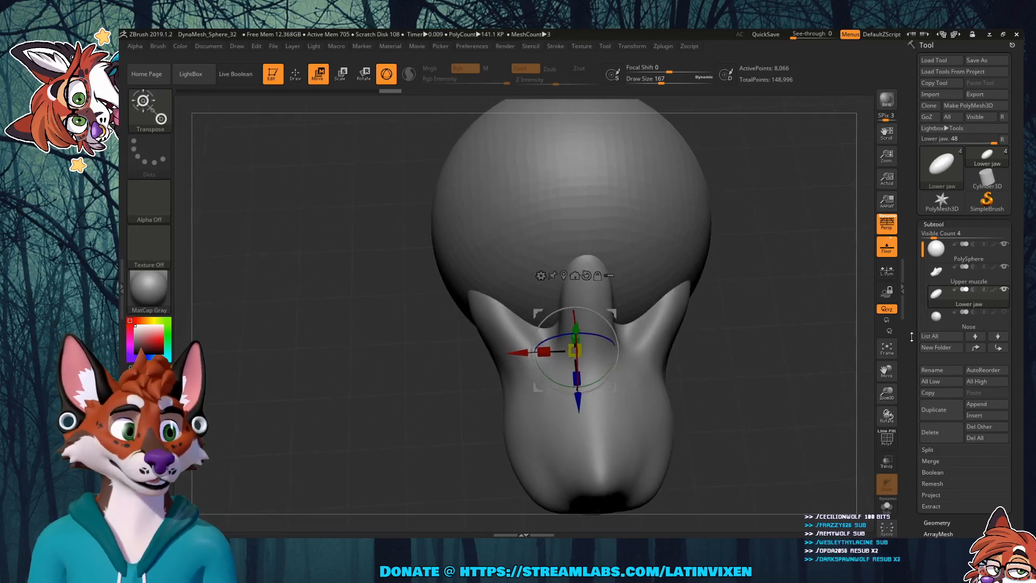
{"action": "left_click_drag", "start_coordinate": [894, 385], "coordinate": [825, 308]}
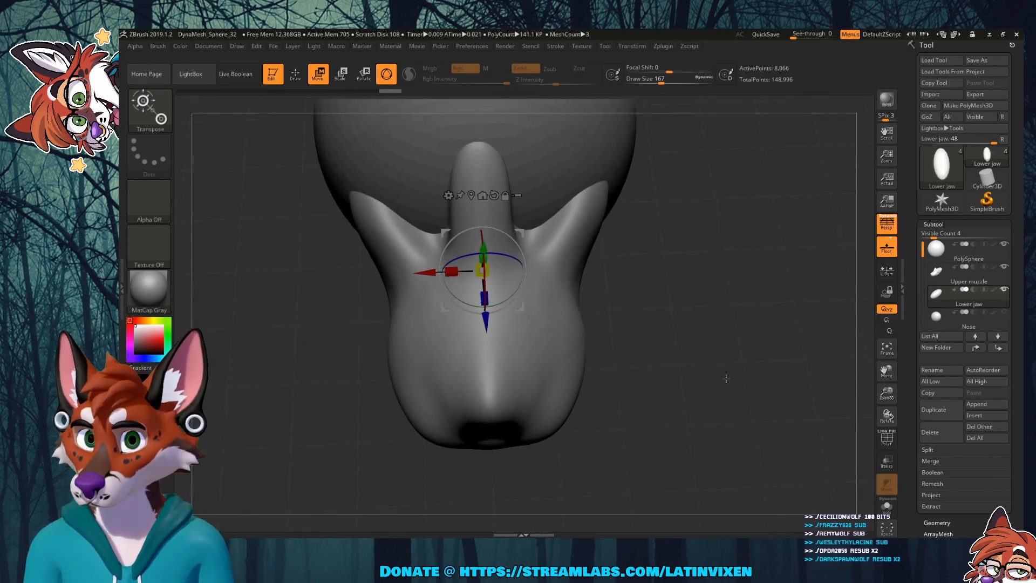
{"action": "left_click_drag", "start_coordinate": [886, 419], "coordinate": [883, 396]}
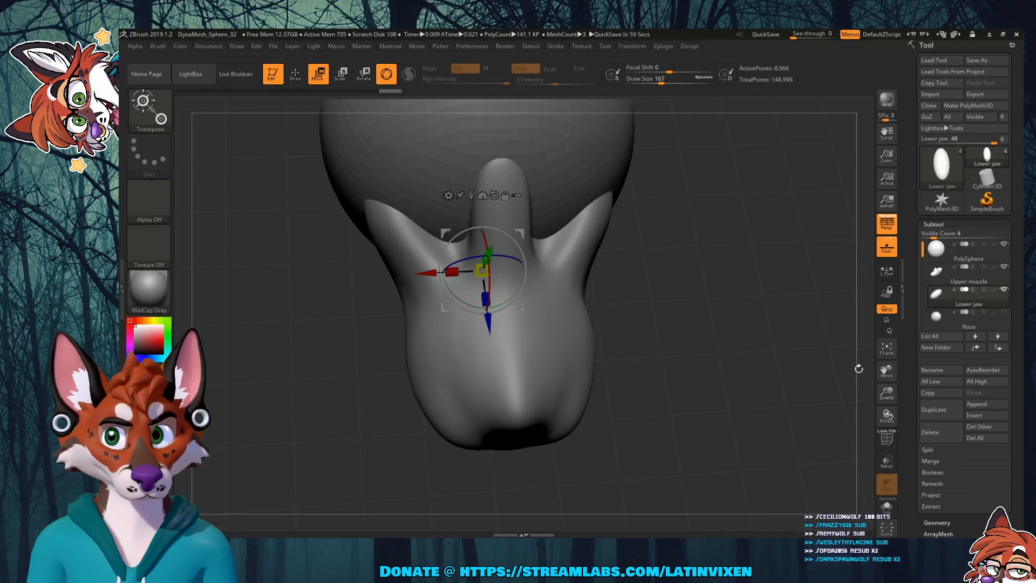
{"action": "left_click_drag", "start_coordinate": [698, 355], "coordinate": [729, 360]}
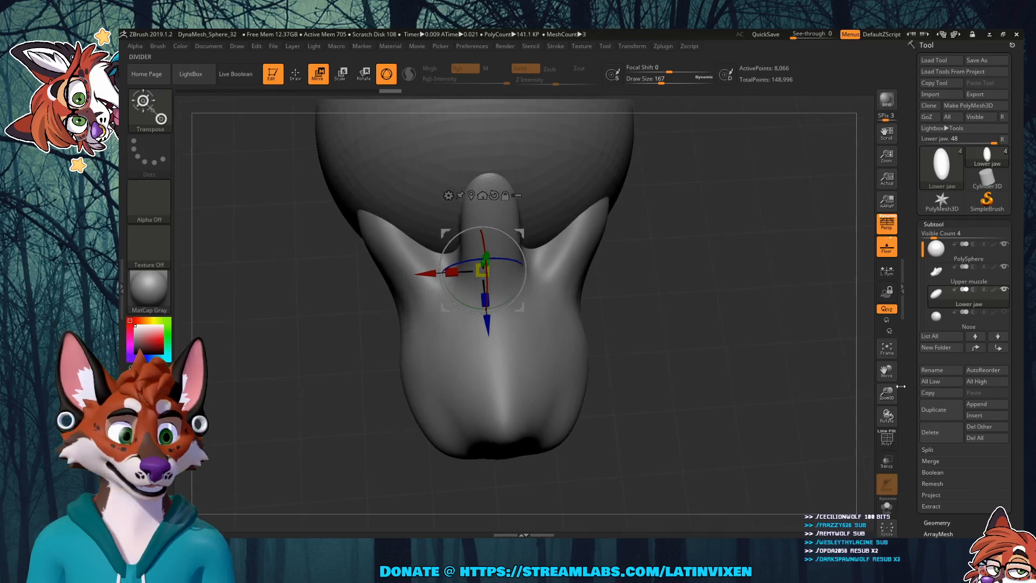
{"action": "left_click_drag", "start_coordinate": [721, 360], "coordinate": [724, 373]}
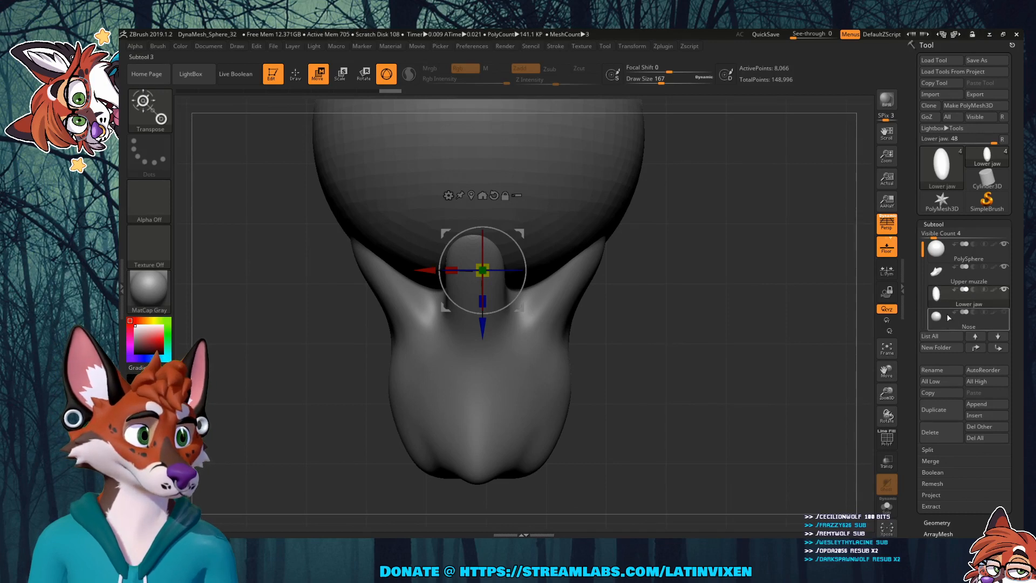
{"action": "left_click", "coordinate": [950, 281]}
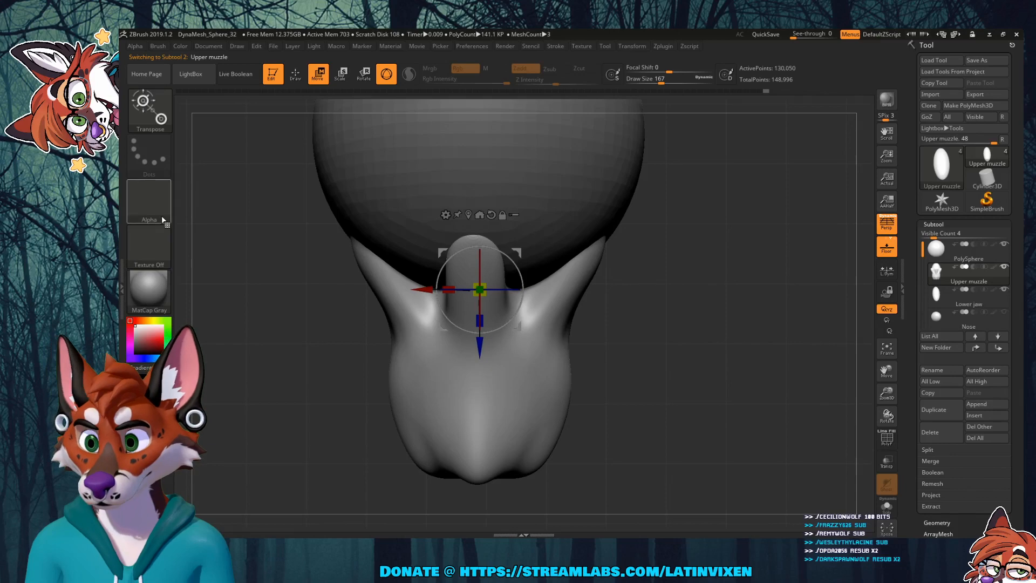
{"action": "left_click", "coordinate": [153, 118]}
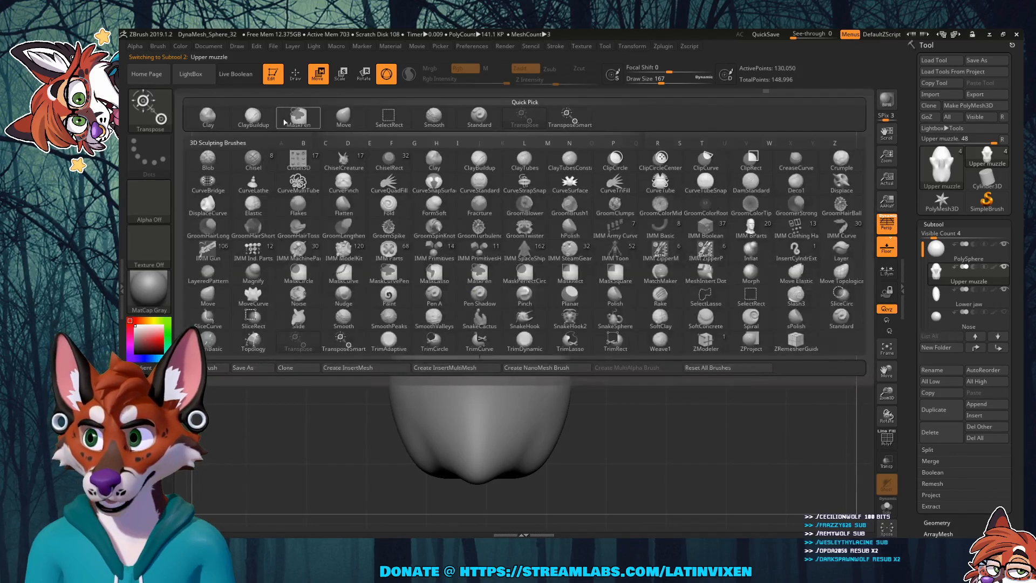
{"action": "left_click", "coordinate": [344, 118]}
{"action": "left_click_drag", "start_coordinate": [565, 344], "coordinate": [556, 346]}
Step: Smooth down the upper muzzle's pointed front tip and the ridge above it
{"action": "left_click_drag", "start_coordinate": [482, 473], "coordinate": [492, 476], "text": "shift"}
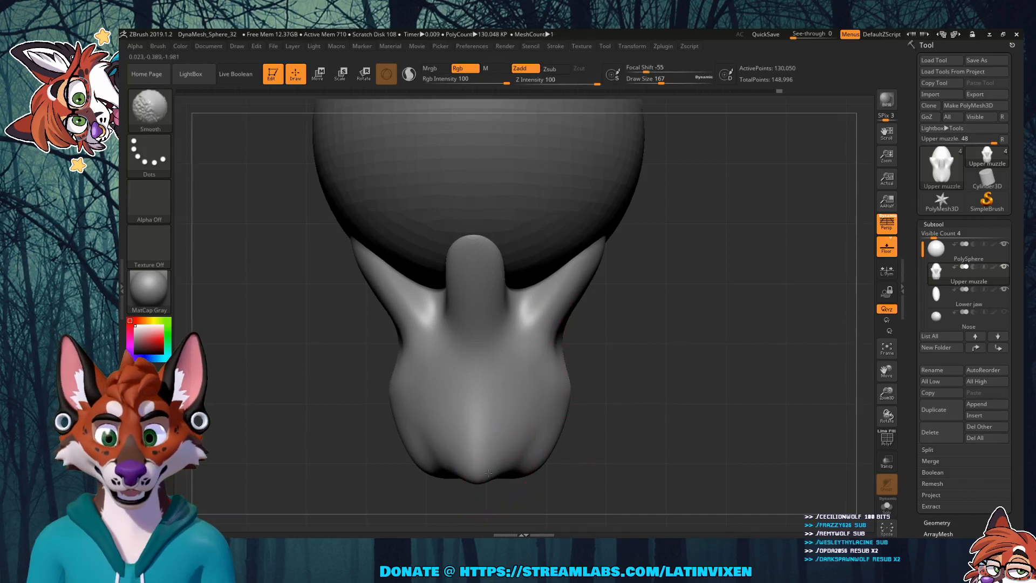
{"action": "left_click_drag", "start_coordinate": [460, 464], "coordinate": [471, 463], "text": "shift"}
{"action": "mouse_move", "coordinate": [669, 431]}
{"action": "left_mouse_down"}
{"action": "mouse_move", "coordinate": [663, 391]}
{"action": "mouse_move", "coordinate": [675, 343]}
{"action": "left_mouse_up"}
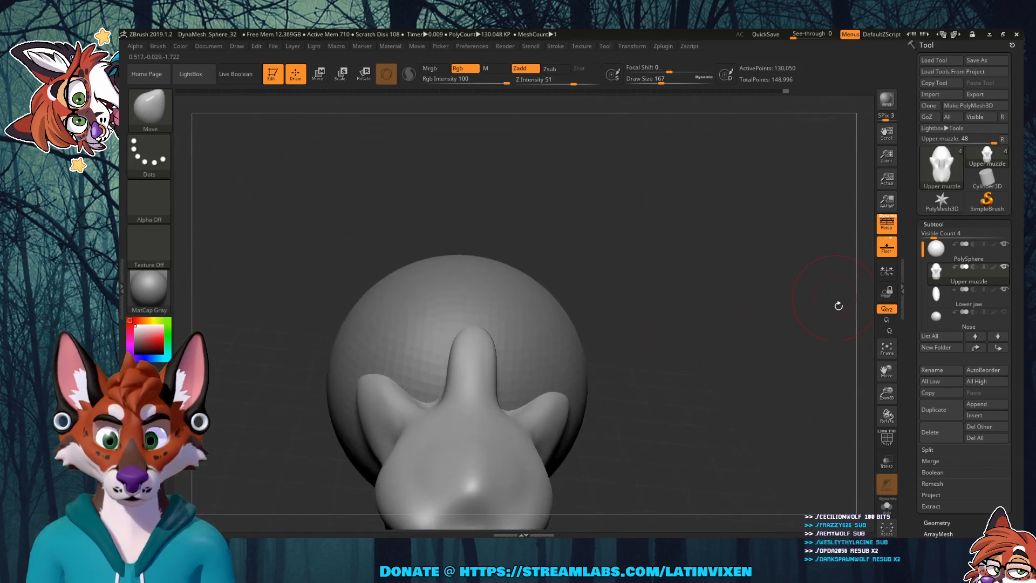
{"action": "left_click_drag", "start_coordinate": [890, 369], "coordinate": [904, 320]}
{"action": "left_click_drag", "start_coordinate": [509, 386], "coordinate": [503, 389], "text": "shift"}
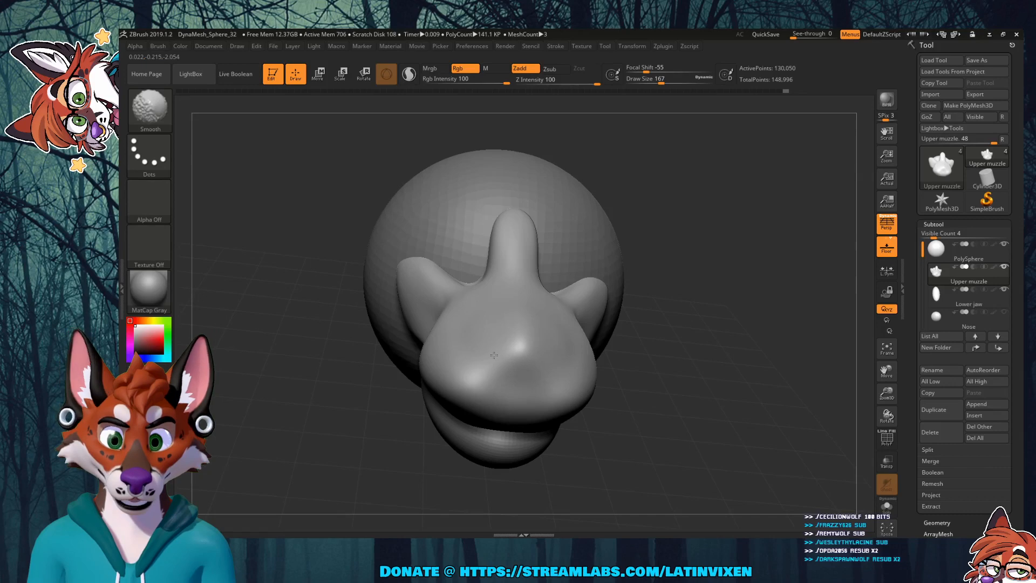
{"action": "left_click_drag", "start_coordinate": [497, 337], "coordinate": [501, 342], "text": "shift"}
{"action": "mouse_move", "coordinate": [777, 323]}
{"action": "left_mouse_down"}
{"action": "mouse_move", "coordinate": [696, 345]}
{"action": "mouse_move", "coordinate": [777, 373]}
{"action": "mouse_move", "coordinate": [692, 350]}
{"action": "mouse_move", "coordinate": [692, 307]}
{"action": "left_mouse_up"}
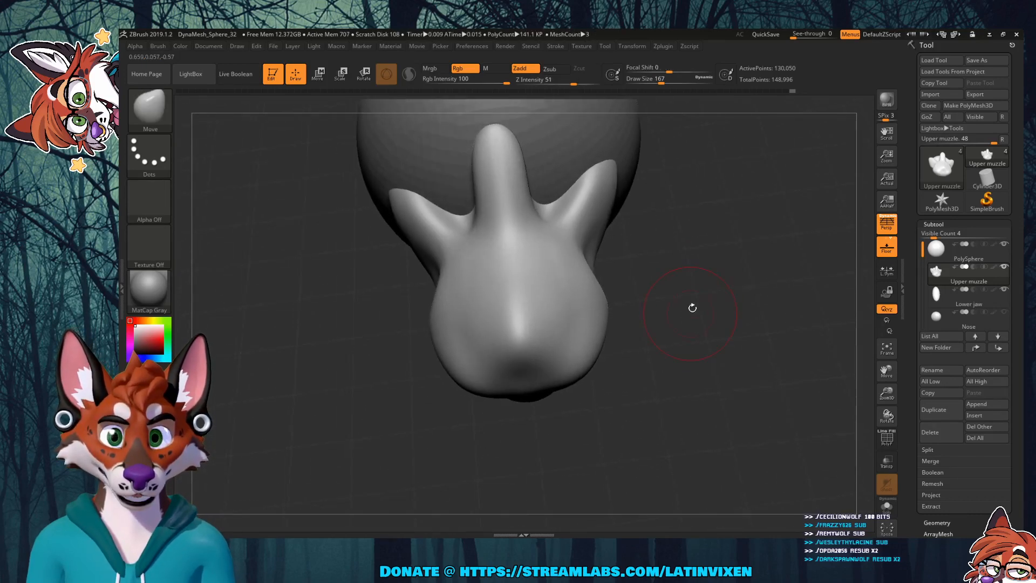
{"action": "left_click", "coordinate": [891, 357]}
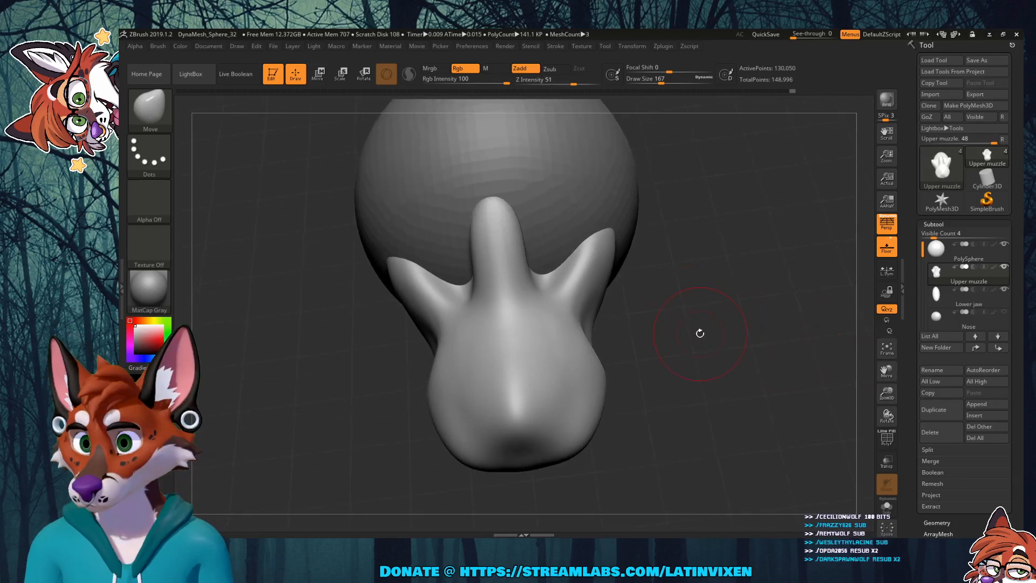
{"action": "left_click_drag", "start_coordinate": [700, 332], "coordinate": [695, 342]}
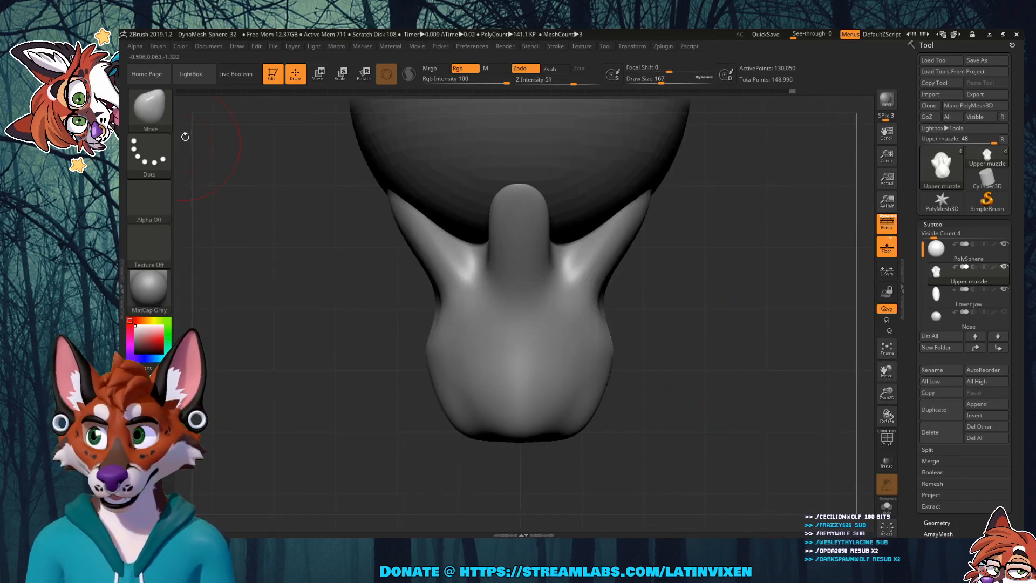
Step: Carve mirrored grooves along both sides of the upper muzzle's bridge with the DamStandard brush, softening them between strokes
{"action": "left_click", "coordinate": [149, 109]}
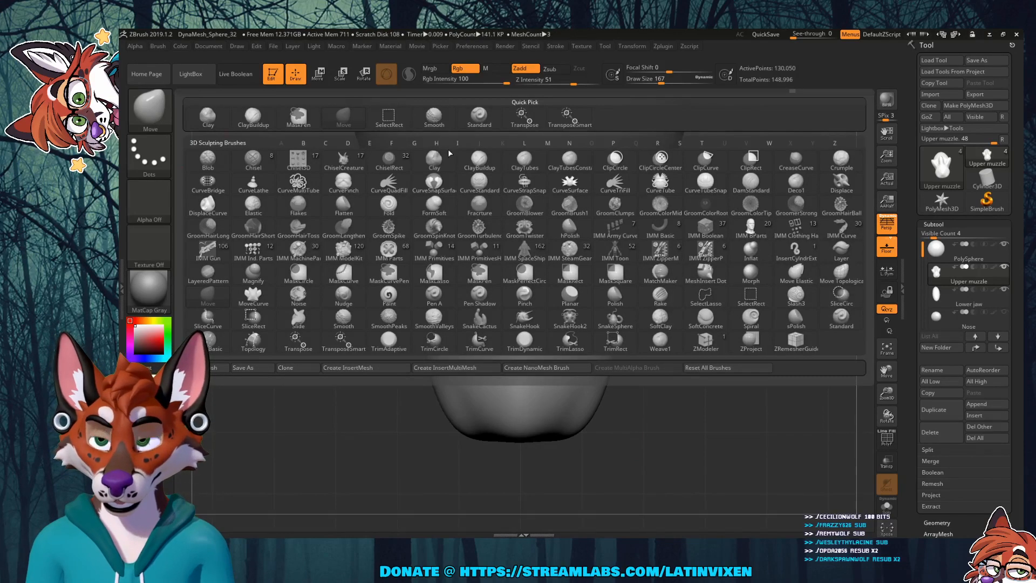
{"action": "key", "text": "d"}
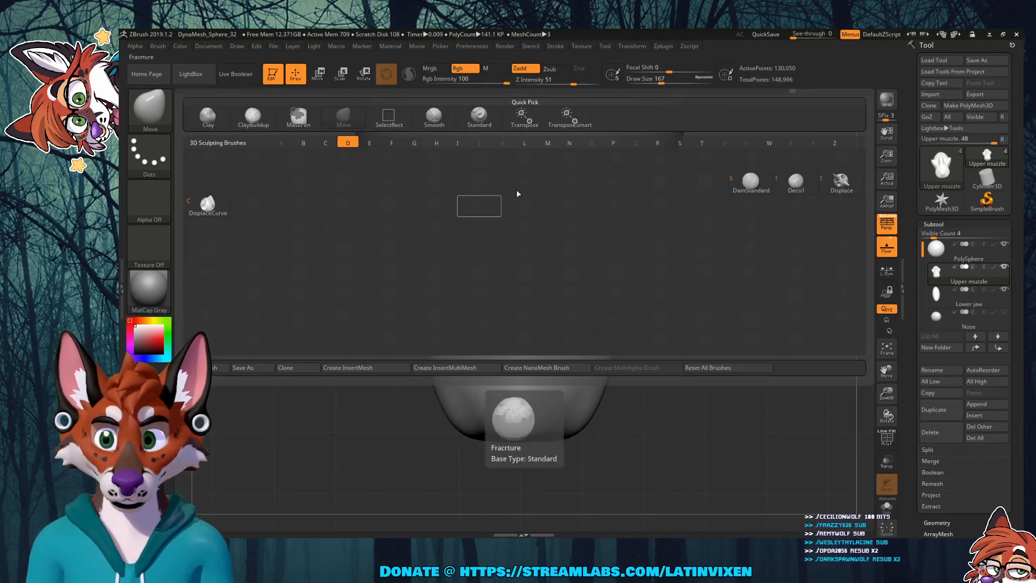
{"action": "left_click", "coordinate": [751, 182]}
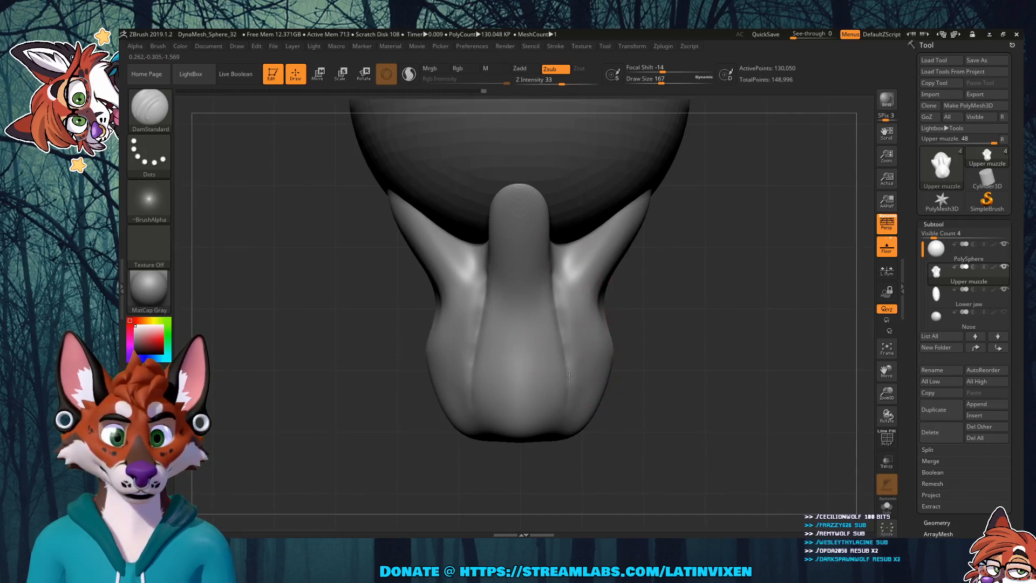
{"action": "left_click_drag", "start_coordinate": [713, 401], "coordinate": [628, 326]}
{"action": "key", "text": "shift"}
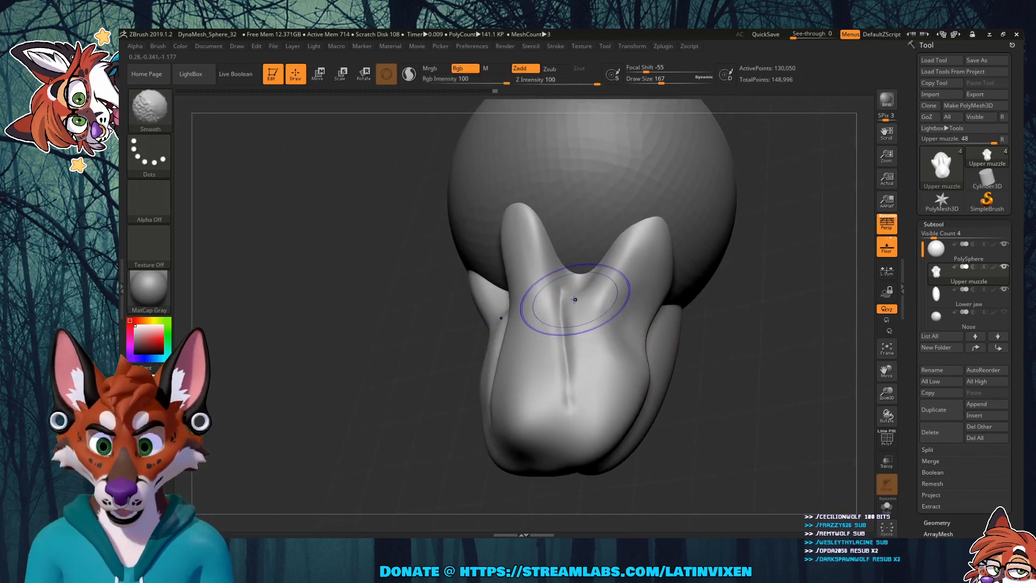
{"action": "left_click_drag", "start_coordinate": [728, 365], "coordinate": [627, 409]}
{"action": "left_click_drag", "start_coordinate": [540, 405], "coordinate": [541, 413]}
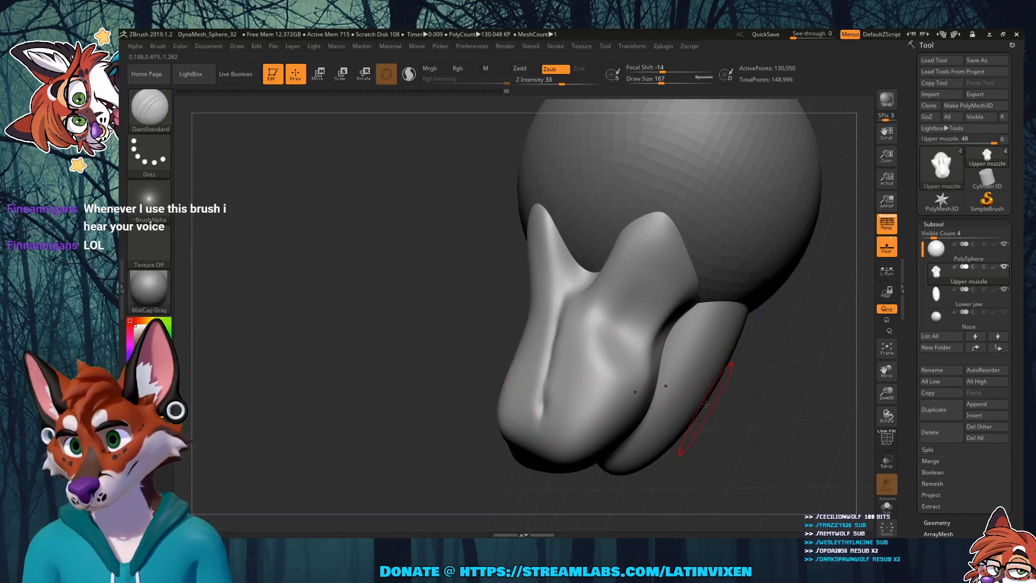
Step: Smooth the carved grooves beside the muzzle bridge, blending their front ends into the tip
{"action": "left_click_drag", "start_coordinate": [760, 404], "coordinate": [718, 389]}
{"action": "key", "text": "shift"}
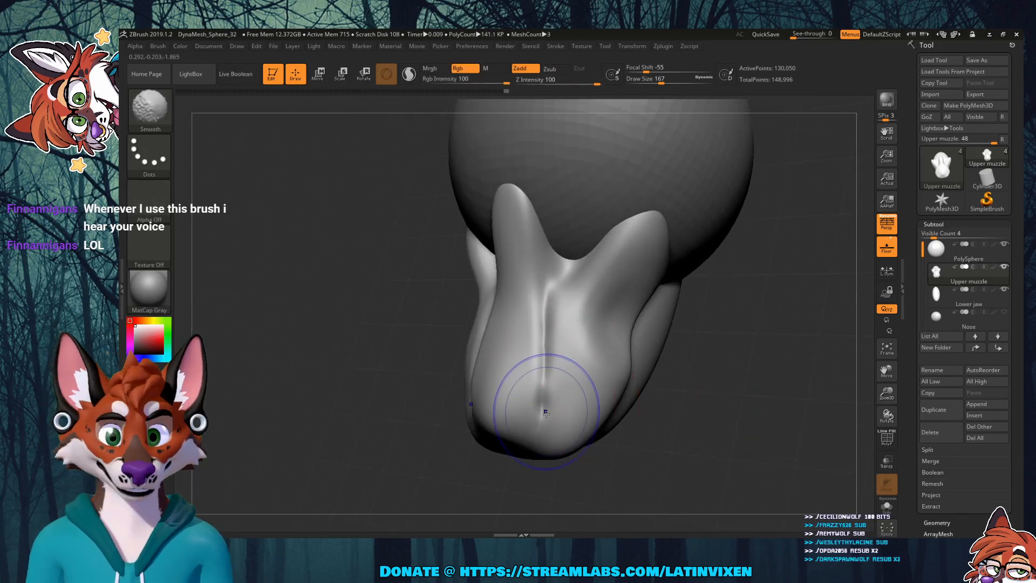
{"action": "mouse_move", "coordinate": [691, 344]}
{"action": "left_mouse_down"}
{"action": "mouse_move", "coordinate": [741, 419]}
{"action": "mouse_move", "coordinate": [755, 377]}
{"action": "mouse_move", "coordinate": [709, 313]}
{"action": "left_mouse_up"}
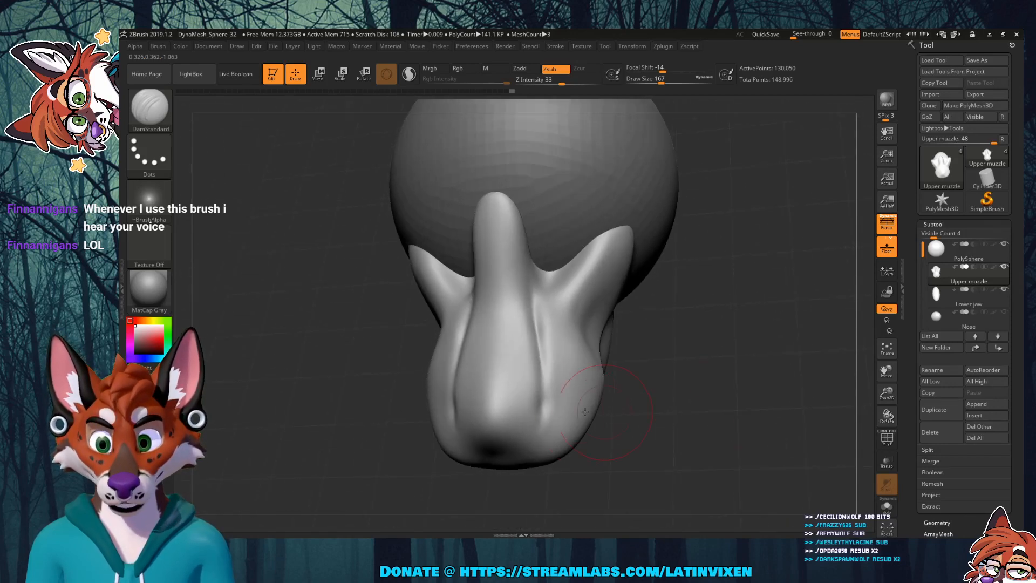
{"action": "key", "text": "shift"}
{"action": "mouse_move", "coordinate": [701, 360]}
{"action": "left_mouse_down"}
{"action": "mouse_move", "coordinate": [642, 350]}
{"action": "mouse_move", "coordinate": [585, 278]}
{"action": "left_mouse_up"}
{"action": "mouse_move", "coordinate": [701, 373]}
{"action": "left_mouse_down"}
{"action": "mouse_move", "coordinate": [754, 297]}
{"action": "mouse_move", "coordinate": [761, 262]}
{"action": "mouse_move", "coordinate": [746, 327]}
{"action": "mouse_move", "coordinate": [751, 313]}
{"action": "mouse_move", "coordinate": [599, 281]}
{"action": "mouse_move", "coordinate": [351, 262]}
{"action": "left_mouse_up"}
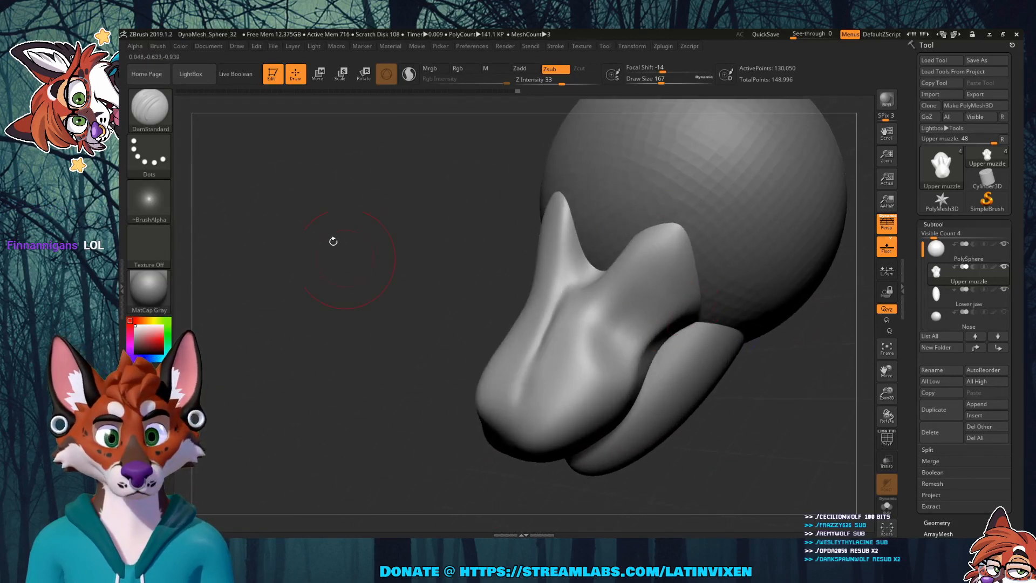
Step: Level the groove edges beside the muzzle bridge with the Flatten brush, smoothing the leftover creases
{"action": "left_click", "coordinate": [150, 108]}
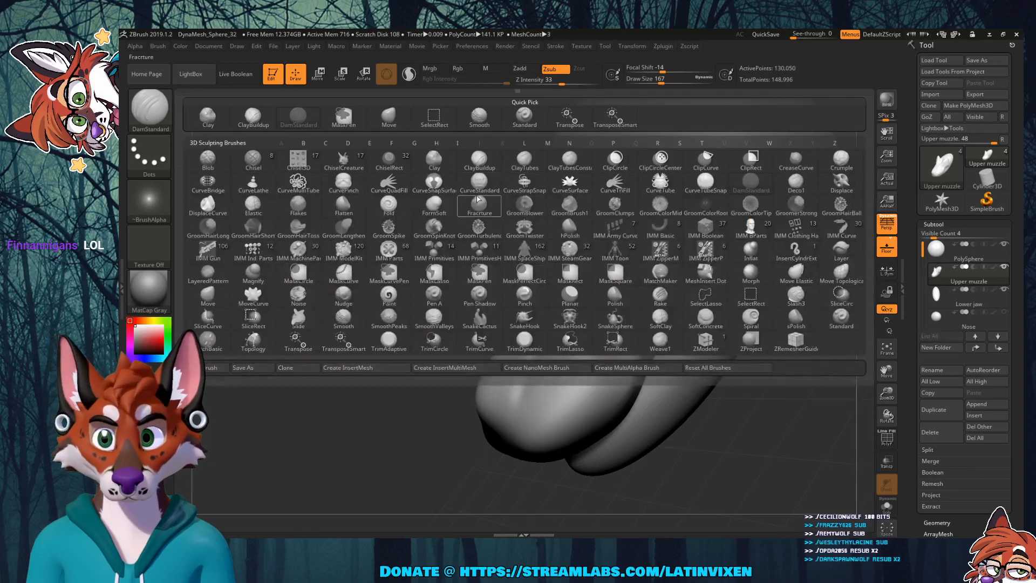
{"action": "key", "text": "f"}
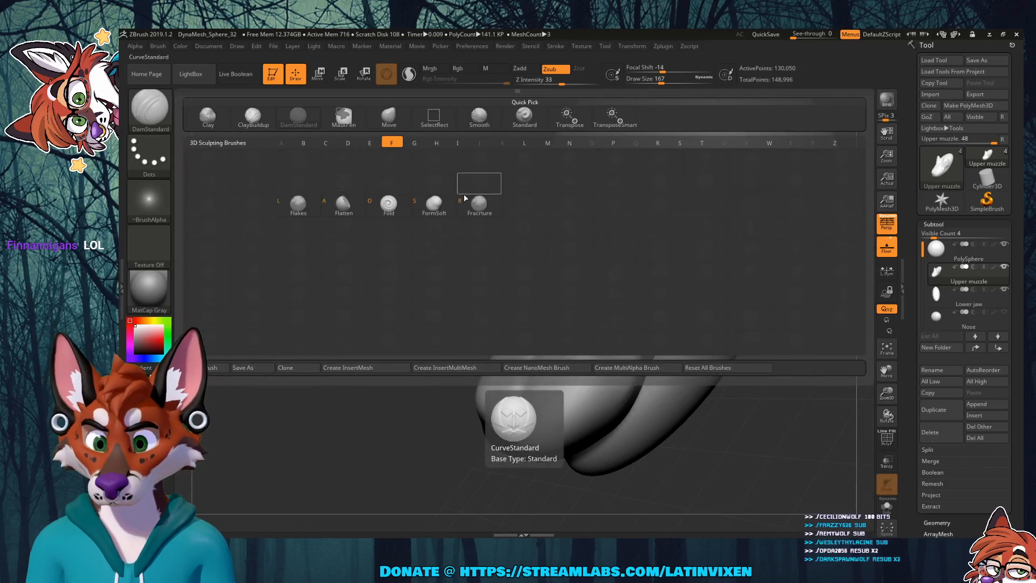
{"action": "left_click", "coordinate": [344, 206]}
{"action": "left_click_drag", "start_coordinate": [877, 398], "coordinate": [879, 420]}
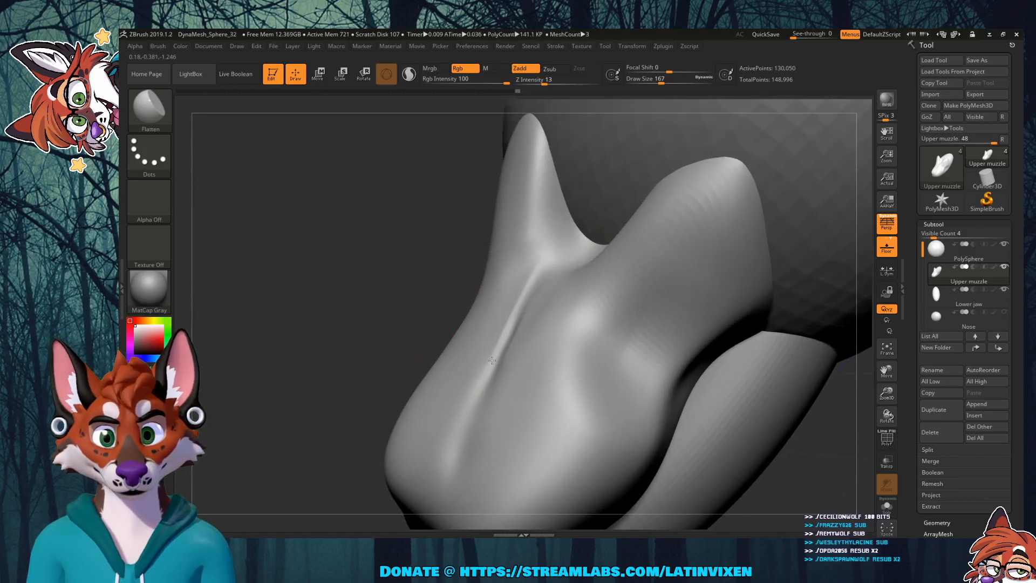
{"action": "mouse_move", "coordinate": [386, 260]}
{"action": "left_mouse_down"}
{"action": "mouse_move", "coordinate": [493, 324]}
{"action": "mouse_move", "coordinate": [498, 382]}
{"action": "left_mouse_up"}
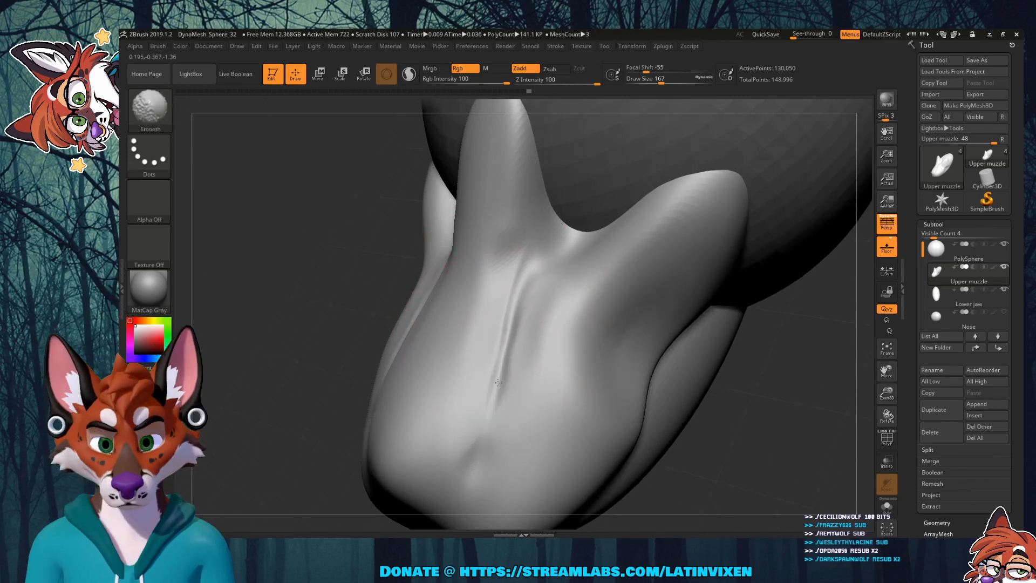
{"action": "left_click_drag", "start_coordinate": [512, 314], "coordinate": [480, 441], "text": "shift"}
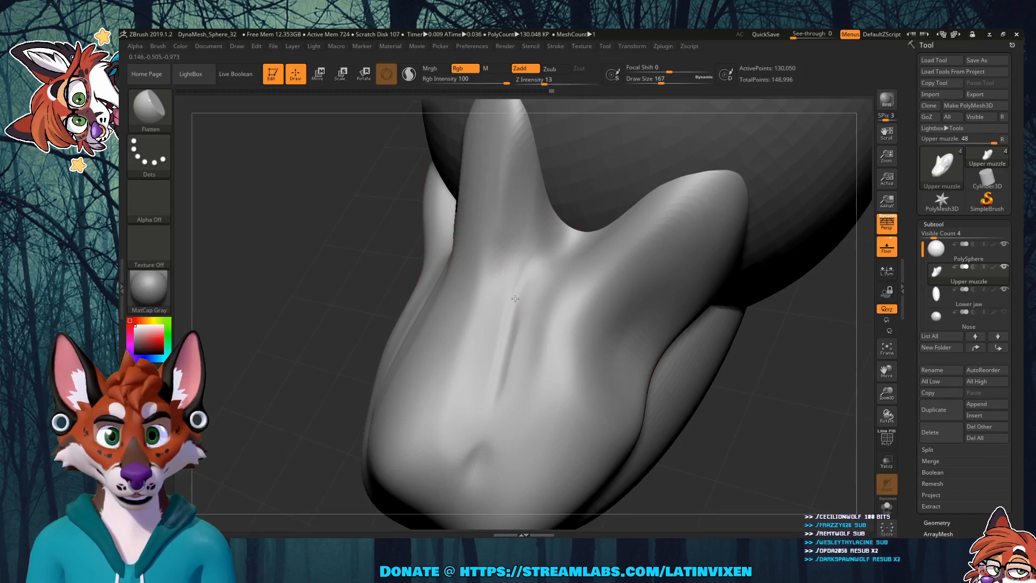
{"action": "mouse_move", "coordinate": [771, 406]}
{"action": "left_mouse_down"}
{"action": "mouse_move", "coordinate": [674, 402]}
{"action": "mouse_move", "coordinate": [770, 393]}
{"action": "left_mouse_up"}
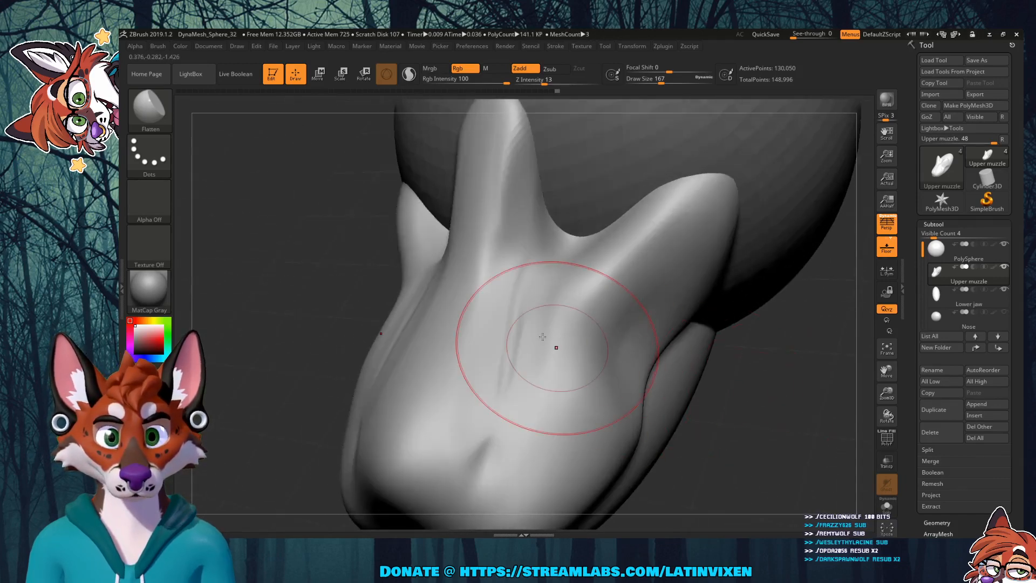
{"action": "key", "text": "shift"}
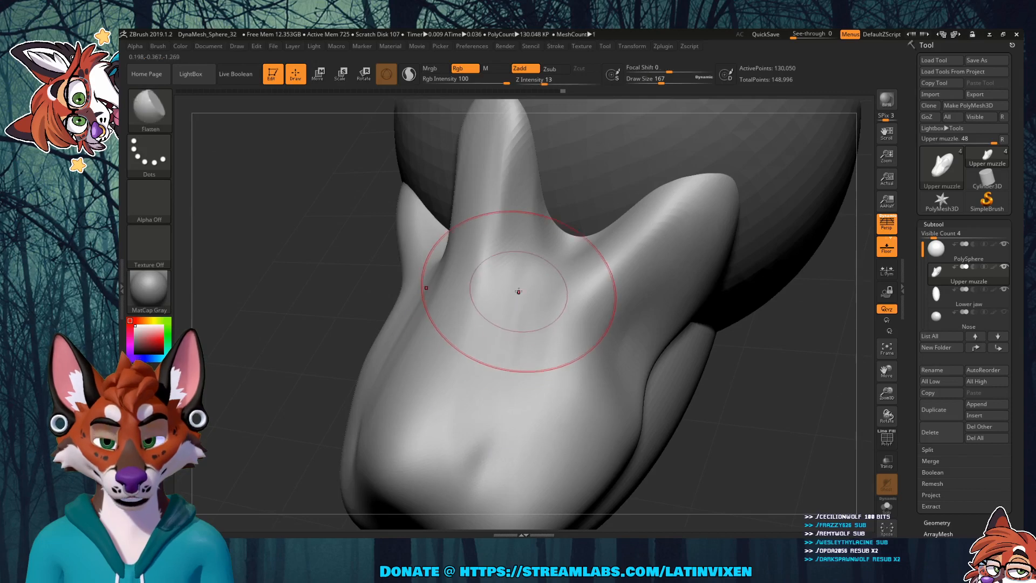
Step: Flatten the top of the muzzle bridge lengthwise into a clean plane
{"action": "left_click_drag", "start_coordinate": [750, 381], "coordinate": [674, 353]}
{"action": "mouse_move", "coordinate": [463, 243]}
{"action": "left_mouse_down"}
{"action": "mouse_move", "coordinate": [461, 373]}
{"action": "mouse_move", "coordinate": [439, 275]}
{"action": "mouse_move", "coordinate": [452, 368]}
{"action": "left_mouse_up"}
{"action": "mouse_move", "coordinate": [465, 181]}
{"action": "left_mouse_down"}
{"action": "mouse_move", "coordinate": [467, 145]}
{"action": "mouse_move", "coordinate": [466, 266]}
{"action": "left_mouse_up"}
{"action": "left_click_drag", "start_coordinate": [468, 204], "coordinate": [473, 318]}
{"action": "left_click_drag", "start_coordinate": [707, 345], "coordinate": [636, 337]}
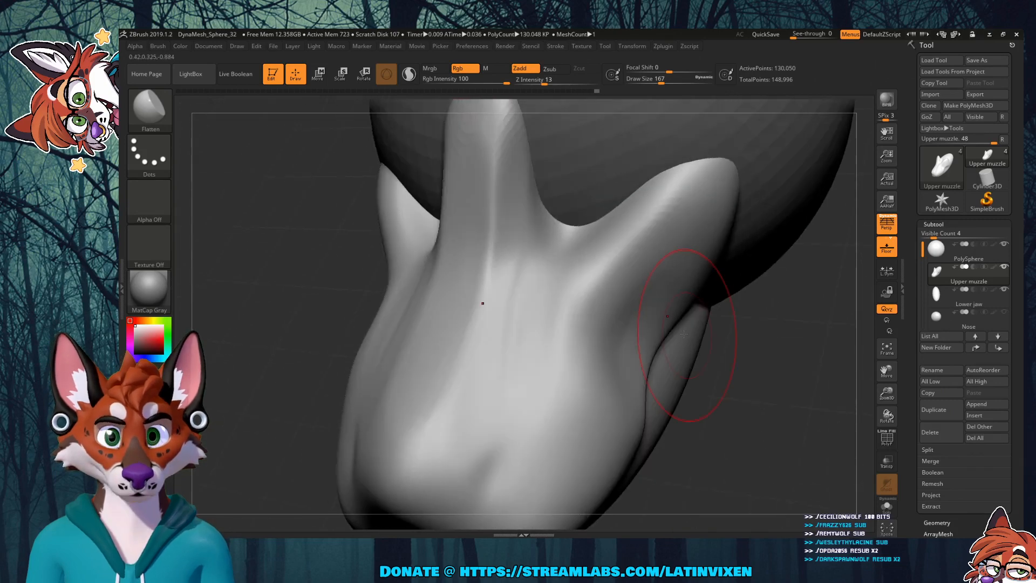
Step: Flatten the muzzle's side plane beside the bridge and the hollow between the bridge and the cheek extension
{"action": "left_click_drag", "start_coordinate": [501, 323], "coordinate": [481, 425]}
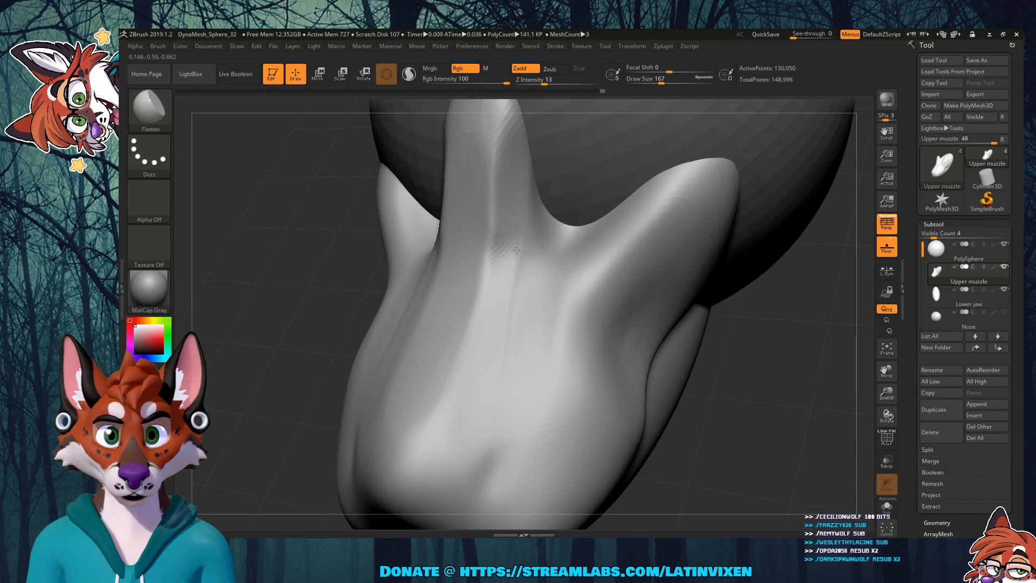
{"action": "left_click_drag", "start_coordinate": [519, 293], "coordinate": [510, 351]}
{"action": "left_click_drag", "start_coordinate": [518, 255], "coordinate": [505, 371]}
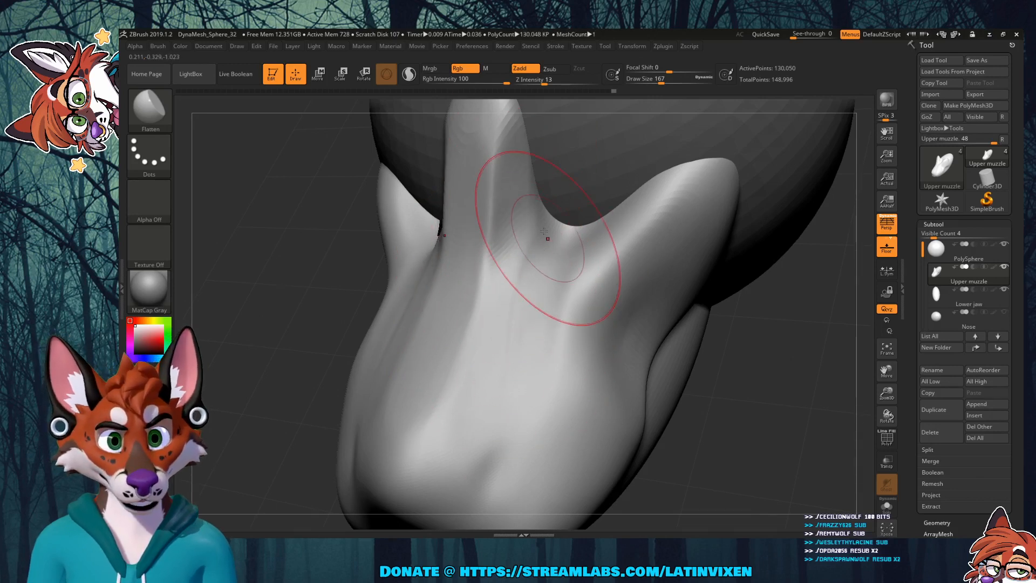
{"action": "left_click_drag", "start_coordinate": [531, 218], "coordinate": [571, 253]}
{"action": "left_click_drag", "start_coordinate": [607, 211], "coordinate": [567, 243]}
{"action": "left_click_drag", "start_coordinate": [529, 211], "coordinate": [523, 148]}
{"action": "left_click_drag", "start_coordinate": [519, 300], "coordinate": [508, 385]}
{"action": "left_click_drag", "start_coordinate": [518, 276], "coordinate": [504, 414]}
Step: Flatten the centre of the muzzle bridge from its upper prong down towards the front tip
{"action": "mouse_move", "coordinate": [726, 373]}
{"action": "left_mouse_down"}
{"action": "mouse_move", "coordinate": [789, 358]}
{"action": "mouse_move", "coordinate": [765, 351]}
{"action": "left_mouse_up"}
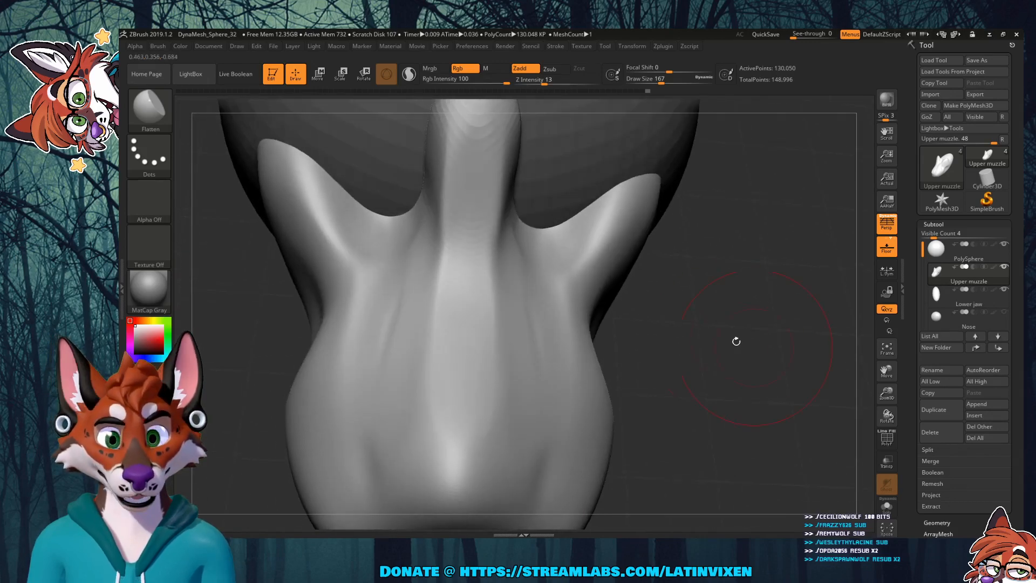
{"action": "left_click_drag", "start_coordinate": [499, 229], "coordinate": [478, 192]}
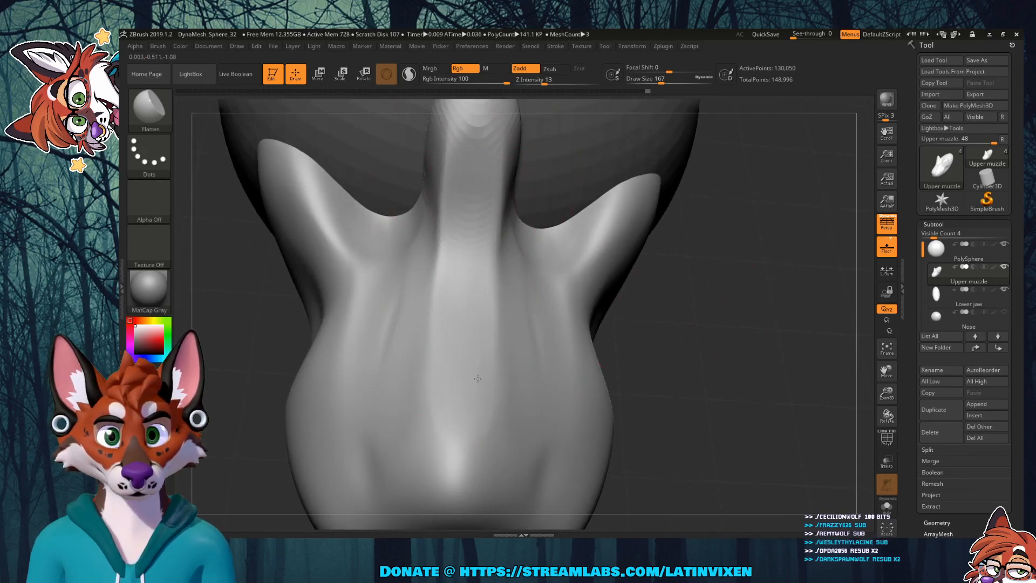
{"action": "left_click_drag", "start_coordinate": [462, 299], "coordinate": [468, 377]}
{"action": "left_click_drag", "start_coordinate": [484, 327], "coordinate": [503, 424]}
{"action": "mouse_move", "coordinate": [789, 372]}
{"action": "left_mouse_down"}
{"action": "mouse_move", "coordinate": [696, 367]}
{"action": "mouse_move", "coordinate": [712, 392]}
{"action": "mouse_move", "coordinate": [777, 377]}
{"action": "mouse_move", "coordinate": [769, 367]}
{"action": "left_mouse_up"}
{"action": "mouse_move", "coordinate": [447, 350]}
{"action": "left_mouse_down"}
{"action": "mouse_move", "coordinate": [454, 414]}
{"action": "mouse_move", "coordinate": [419, 422]}
{"action": "left_mouse_up"}
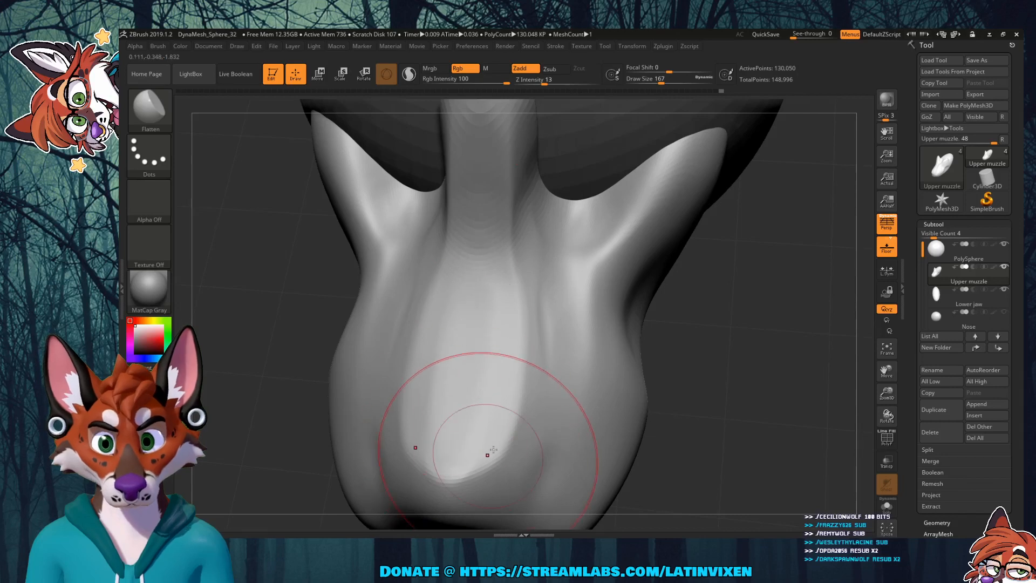
Step: Flatten the upper muzzle's rounded front tip into a broad, forward-facing plane with the Flatten brush
{"action": "left_click_drag", "start_coordinate": [885, 395], "coordinate": [890, 315]}
{"action": "left_click_drag", "start_coordinate": [734, 398], "coordinate": [708, 337]}
{"action": "mouse_move", "coordinate": [451, 381]}
{"action": "left_mouse_down"}
{"action": "mouse_move", "coordinate": [441, 361]}
{"action": "mouse_move", "coordinate": [472, 354]}
{"action": "left_mouse_up"}
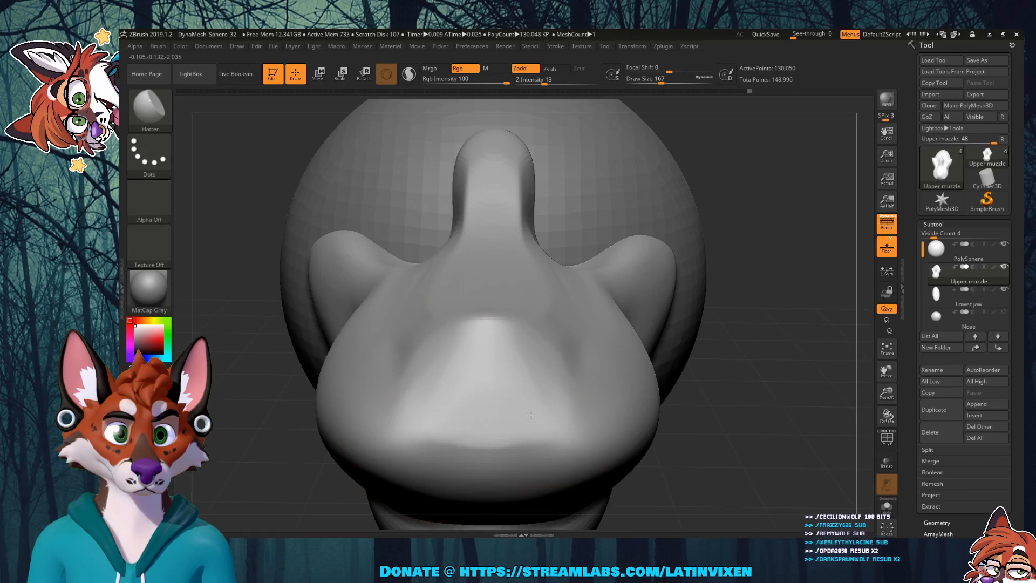
{"action": "mouse_move", "coordinate": [785, 350]}
{"action": "left_mouse_down"}
{"action": "mouse_move", "coordinate": [701, 353]}
{"action": "mouse_move", "coordinate": [784, 359]}
{"action": "mouse_move", "coordinate": [774, 349]}
{"action": "left_mouse_up"}
{"action": "left_click_drag", "start_coordinate": [485, 406], "coordinate": [430, 386]}
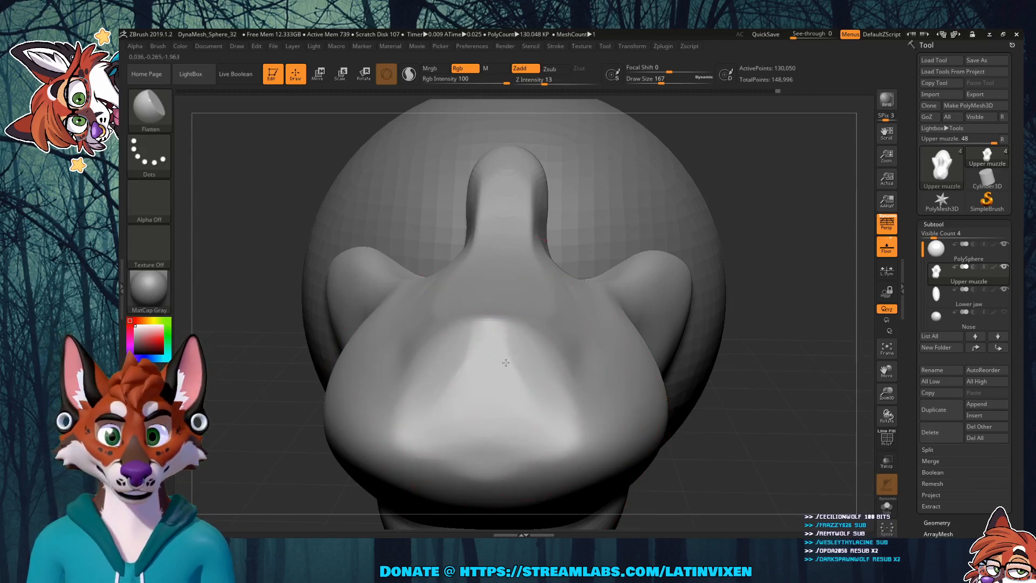
{"action": "mouse_move", "coordinate": [737, 332]}
{"action": "left_mouse_down"}
{"action": "mouse_move", "coordinate": [742, 346]}
{"action": "mouse_move", "coordinate": [766, 351]}
{"action": "mouse_move", "coordinate": [735, 361]}
{"action": "mouse_move", "coordinate": [705, 353]}
{"action": "left_mouse_up"}
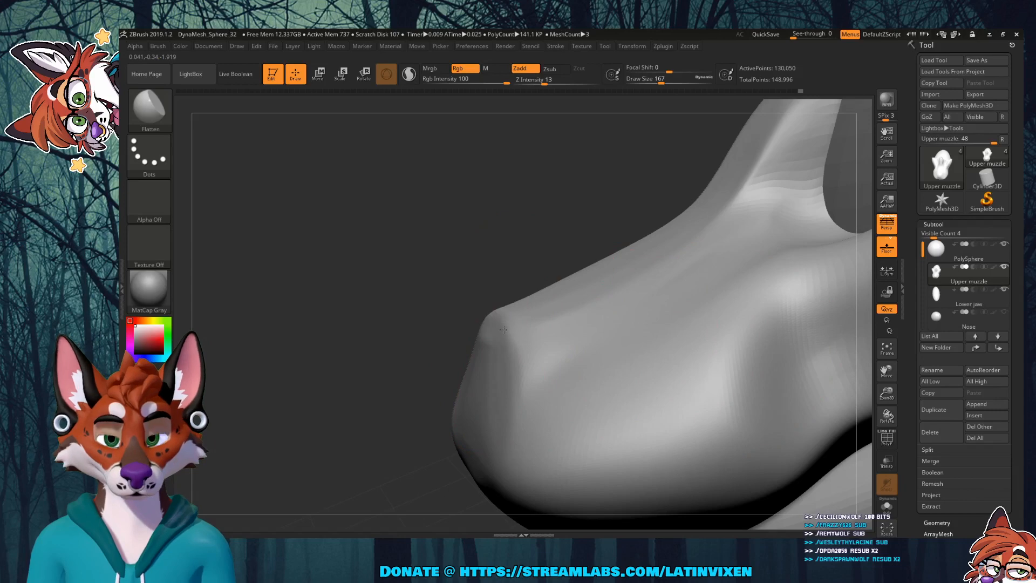
{"action": "right_click_drag", "start_coordinate": [507, 341], "coordinate": [531, 351]}
{"action": "mouse_move", "coordinate": [531, 351]}
{"action": "left_mouse_down"}
{"action": "mouse_move", "coordinate": [501, 351]}
{"action": "mouse_move", "coordinate": [544, 370]}
{"action": "mouse_move", "coordinate": [512, 382]}
{"action": "mouse_move", "coordinate": [581, 420]}
{"action": "left_mouse_up"}
Step: Flatten the top of the bridge's upper prong where it runs onto the head sphere
{"action": "left_click_drag", "start_coordinate": [789, 374], "coordinate": [856, 286]}
{"action": "left_click_drag", "start_coordinate": [793, 378], "coordinate": [782, 372]}
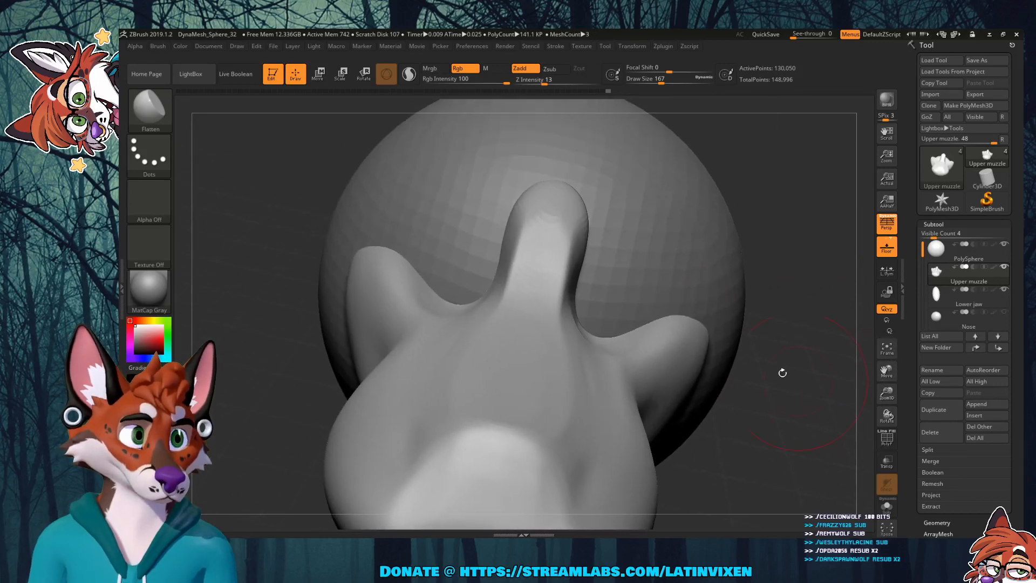
{"action": "left_click_drag", "start_coordinate": [785, 228], "coordinate": [772, 231]}
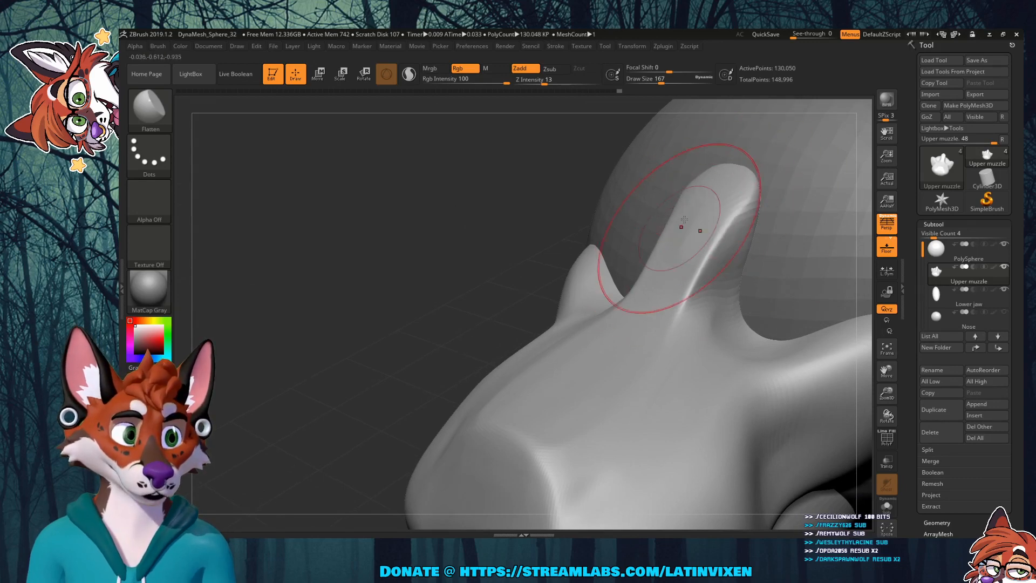
{"action": "left_click_drag", "start_coordinate": [451, 254], "coordinate": [543, 238]}
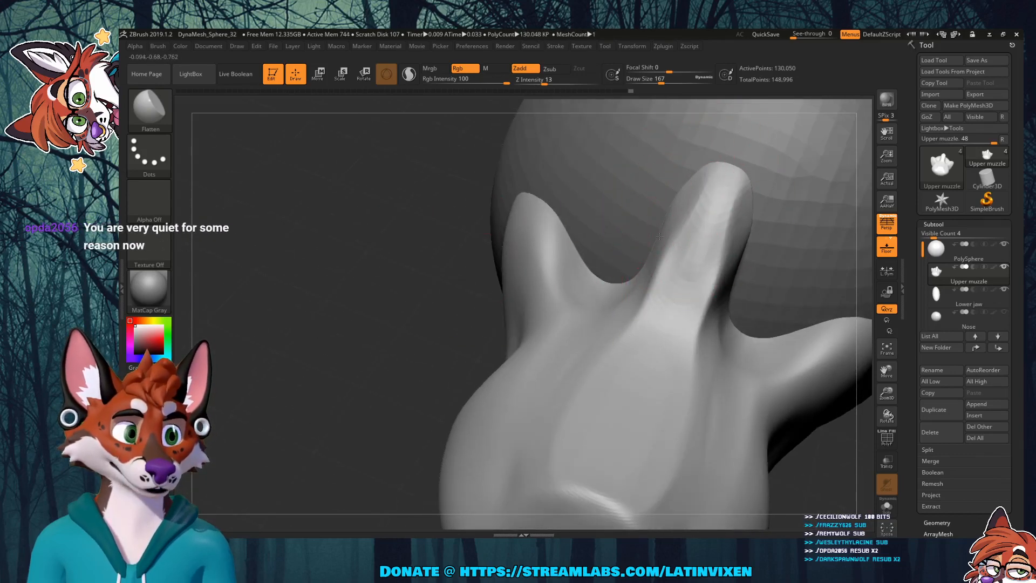
{"action": "left_click_drag", "start_coordinate": [720, 204], "coordinate": [696, 250]}
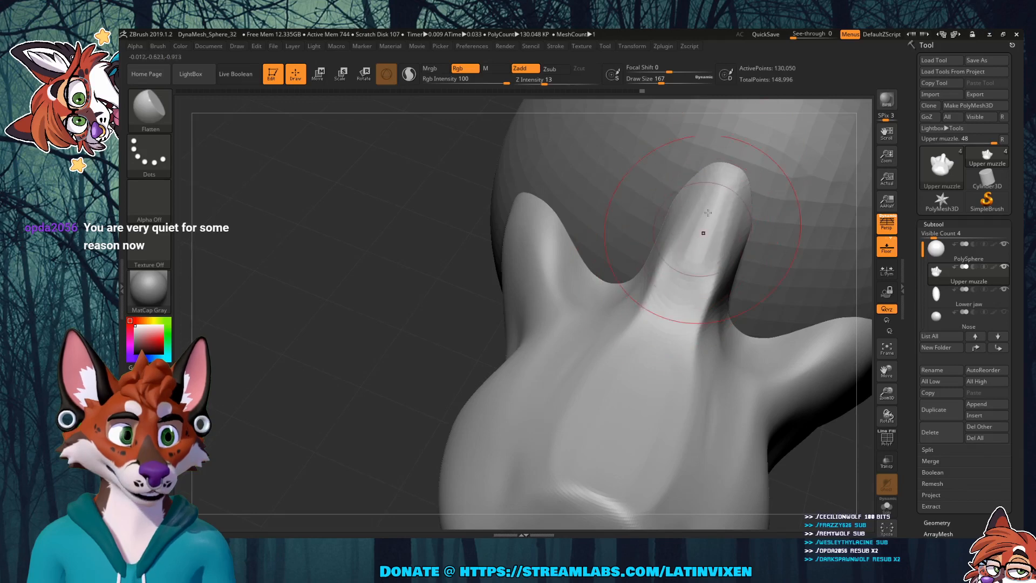
{"action": "left_click_drag", "start_coordinate": [714, 203], "coordinate": [708, 278]}
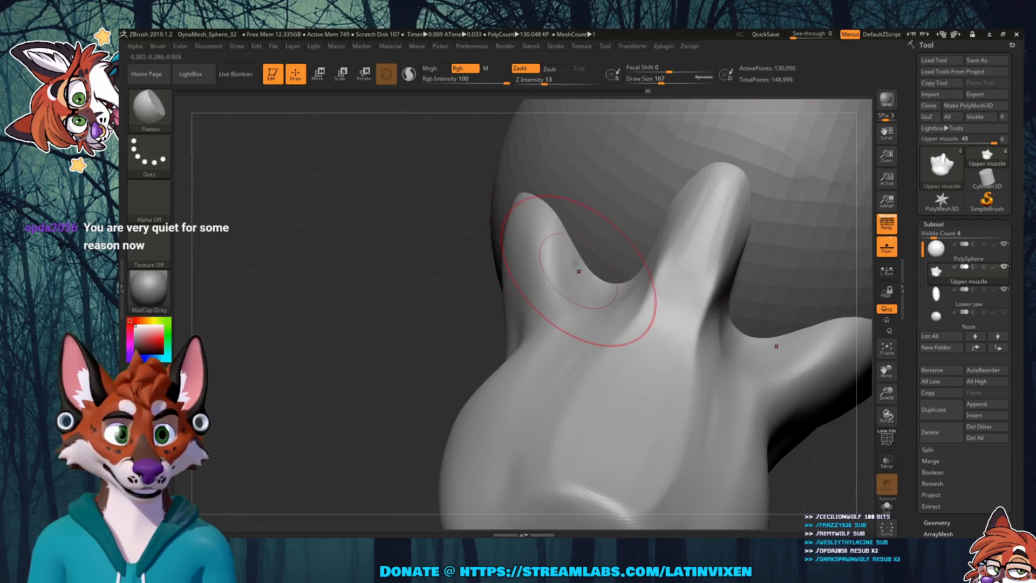
Step: Flatten the hollow between the bridge and cheek extension, and plane the bridge's sloping side
{"action": "mouse_move", "coordinate": [598, 297]}
{"action": "left_mouse_down"}
{"action": "mouse_move", "coordinate": [563, 246]}
{"action": "mouse_move", "coordinate": [641, 274]}
{"action": "left_mouse_up"}
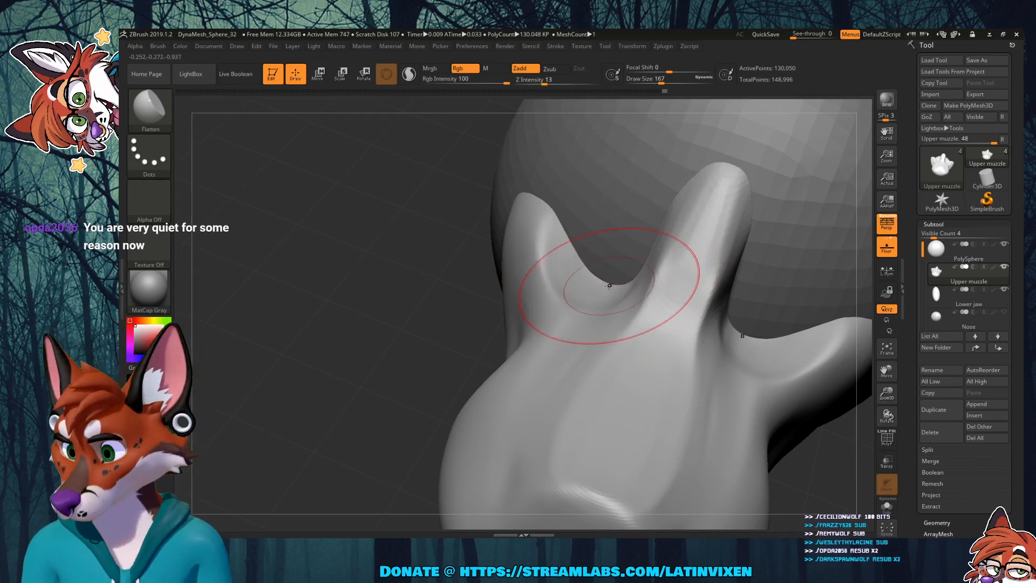
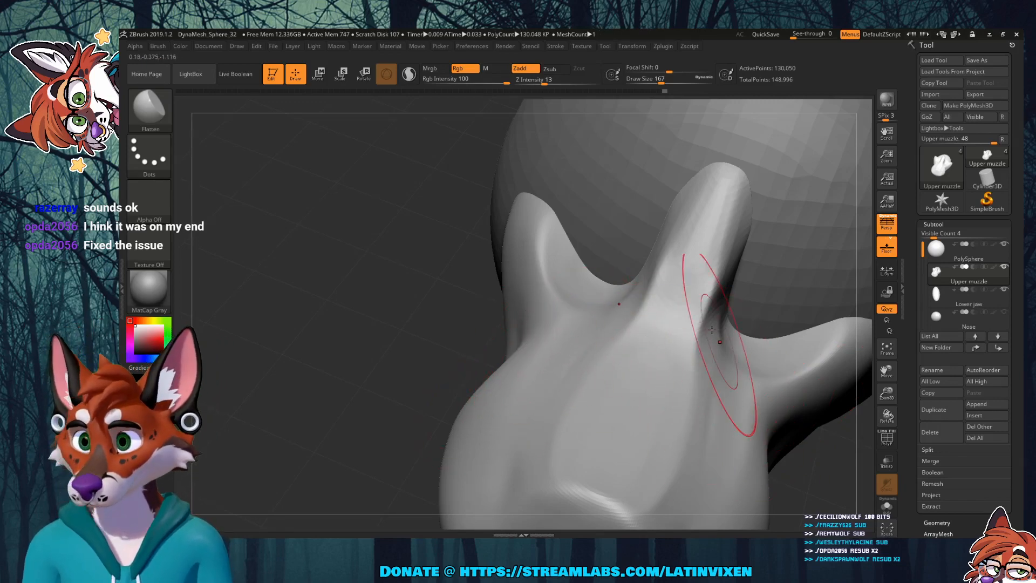
{"action": "left_click_drag", "start_coordinate": [886, 368], "coordinate": [833, 345]}
{"action": "mouse_move", "coordinate": [886, 416]}
{"action": "left_mouse_down"}
{"action": "mouse_move", "coordinate": [772, 414]}
{"action": "mouse_move", "coordinate": [768, 429]}
{"action": "left_mouse_up"}
{"action": "left_click_drag", "start_coordinate": [490, 222], "coordinate": [475, 279]}
{"action": "left_click_drag", "start_coordinate": [484, 232], "coordinate": [462, 264]}
{"action": "left_click_drag", "start_coordinate": [484, 226], "coordinate": [415, 326]}
{"action": "left_click_drag", "start_coordinate": [465, 267], "coordinate": [437, 304]}
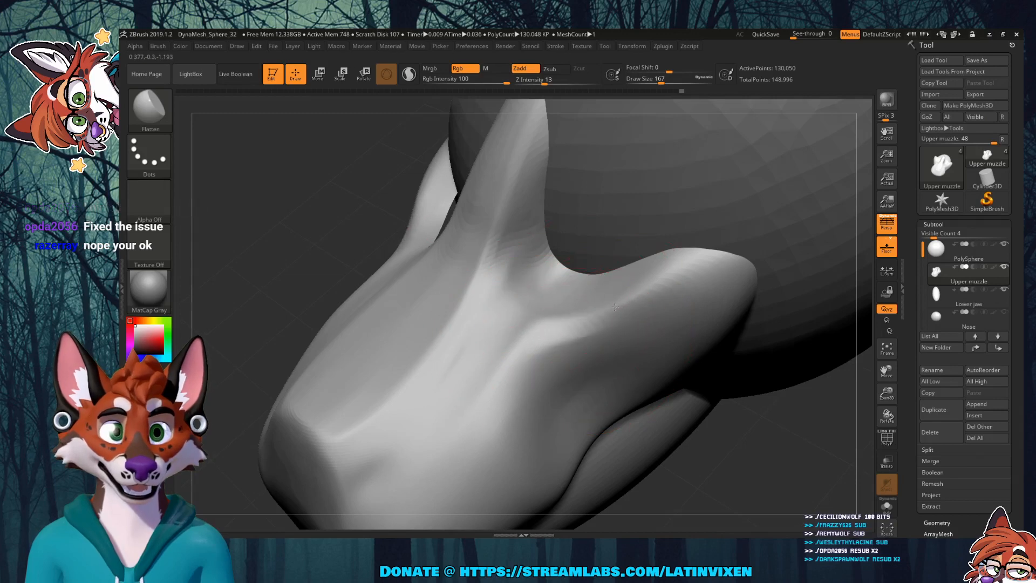
Step: Flatten the raised ridge where the cheek extension joins the side of the upper muzzle
{"action": "left_click_drag", "start_coordinate": [610, 292], "coordinate": [576, 329]}
{"action": "left_click_drag", "start_coordinate": [644, 283], "coordinate": [557, 347]}
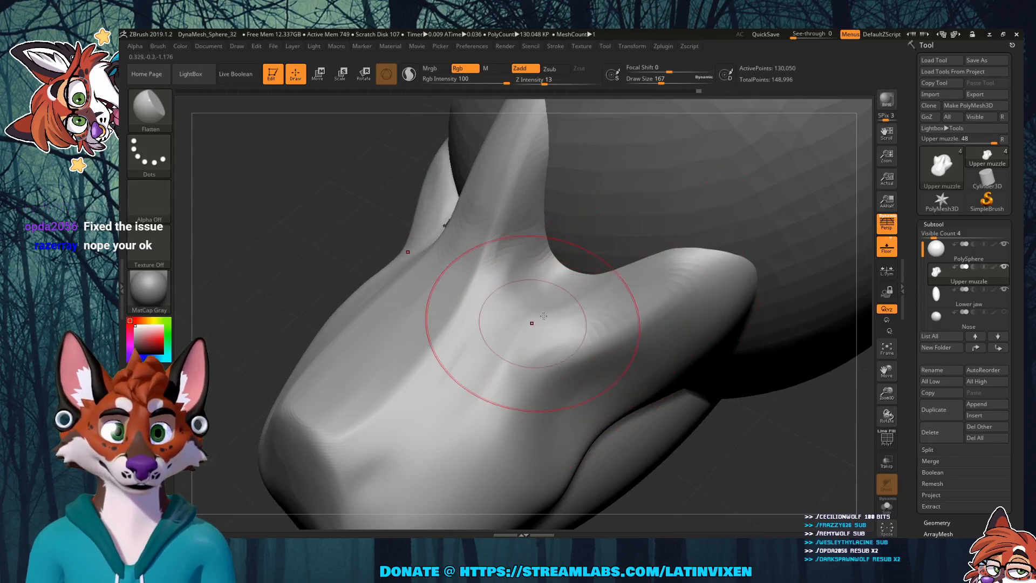
{"action": "left_click_drag", "start_coordinate": [523, 365], "coordinate": [504, 357]}
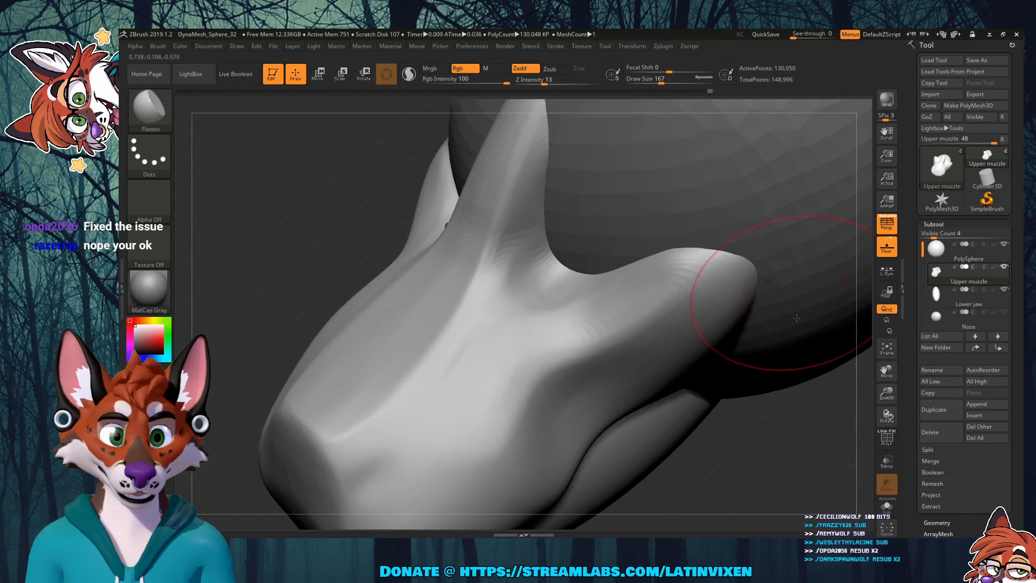
Step: Smooth the side of the upper muzzle around the junction with the cheek extension
{"action": "left_click_drag", "start_coordinate": [887, 392], "coordinate": [887, 395]}
{"action": "mouse_move", "coordinate": [736, 386]}
{"action": "left_mouse_down"}
{"action": "mouse_move", "coordinate": [781, 422]}
{"action": "mouse_move", "coordinate": [714, 364]}
{"action": "mouse_move", "coordinate": [736, 393]}
{"action": "mouse_move", "coordinate": [535, 370]}
{"action": "left_mouse_up"}
{"action": "key", "text": "shift"}
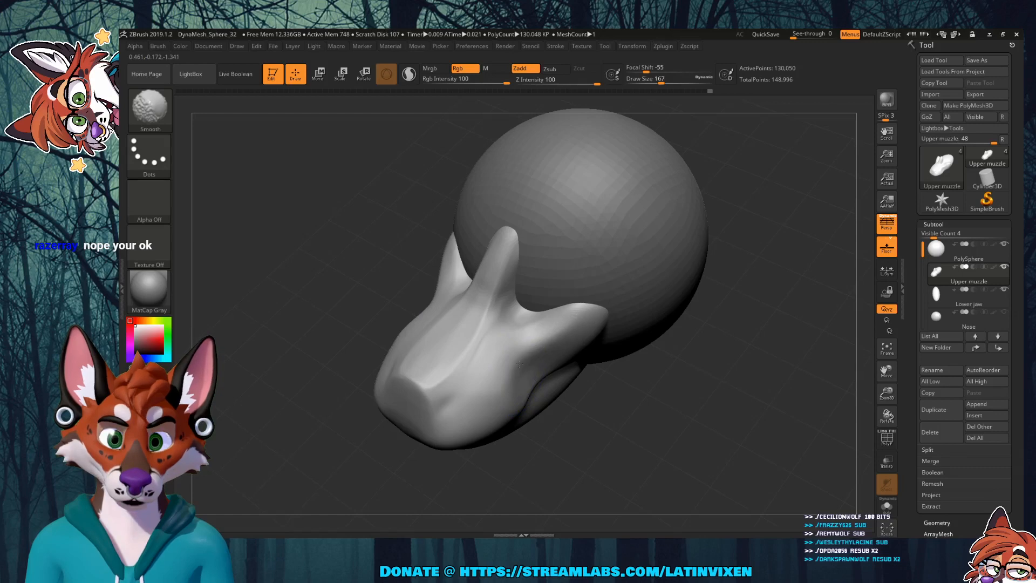
{"action": "mouse_move", "coordinate": [622, 406]}
{"action": "left_mouse_down"}
{"action": "mouse_move", "coordinate": [660, 413]}
{"action": "mouse_move", "coordinate": [653, 345]}
{"action": "left_mouse_up"}
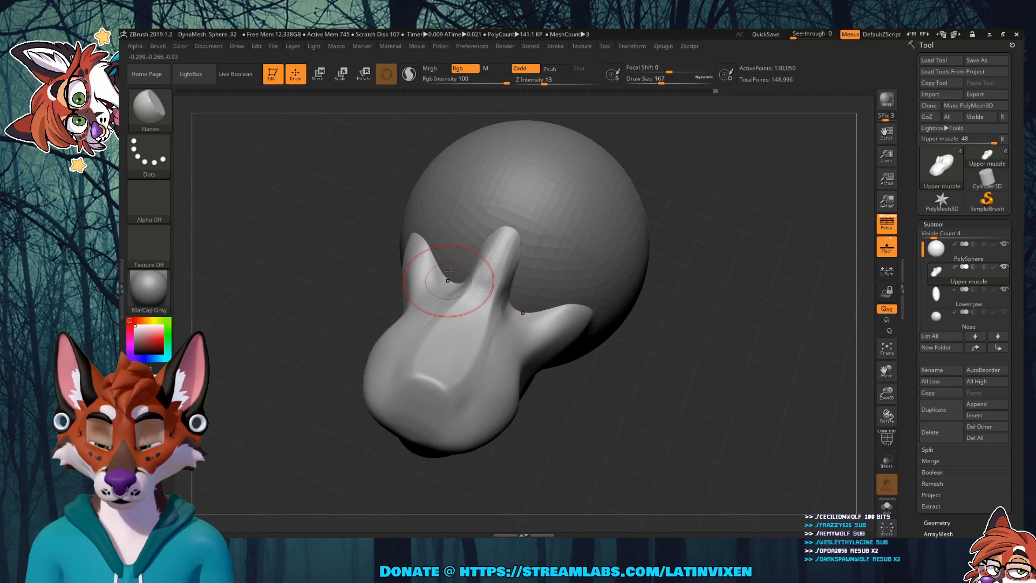
Step: Choose the Move brush and change the model's material to MatCap Red Wax
{"action": "left_click", "coordinate": [152, 123]}
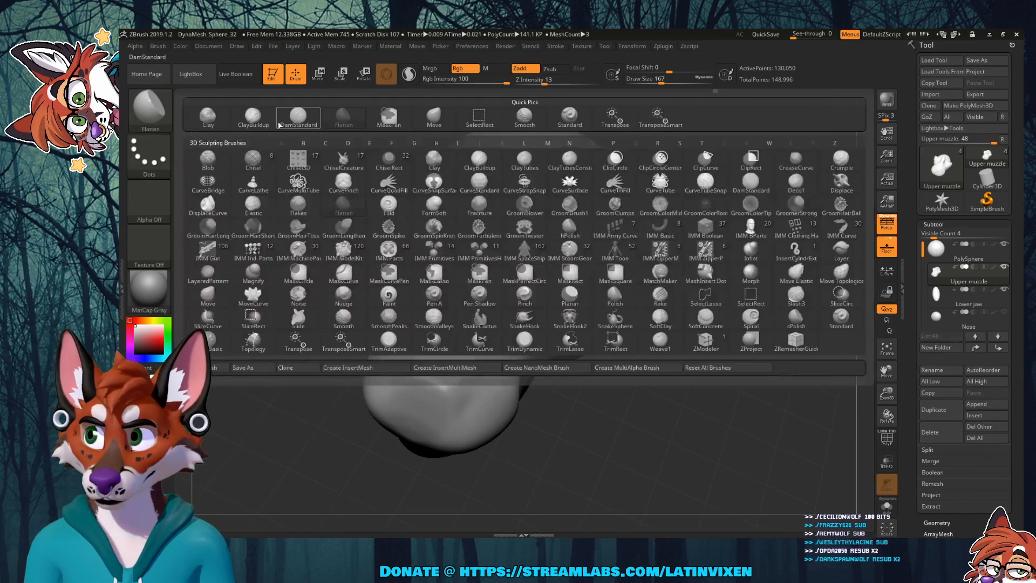
{"action": "left_click", "coordinate": [434, 116]}
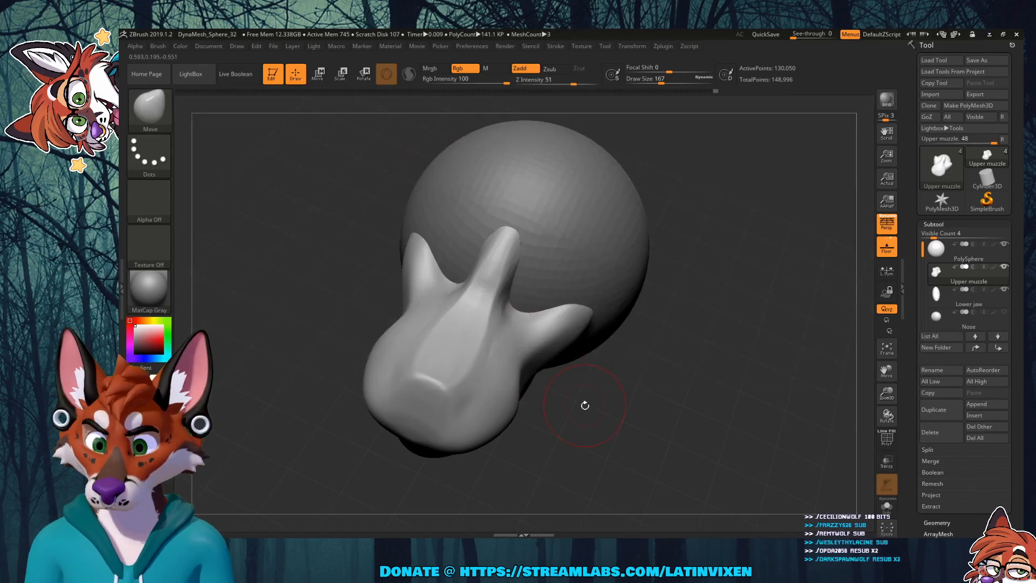
{"action": "left_click_drag", "start_coordinate": [636, 395], "coordinate": [626, 397], "text": "shift"}
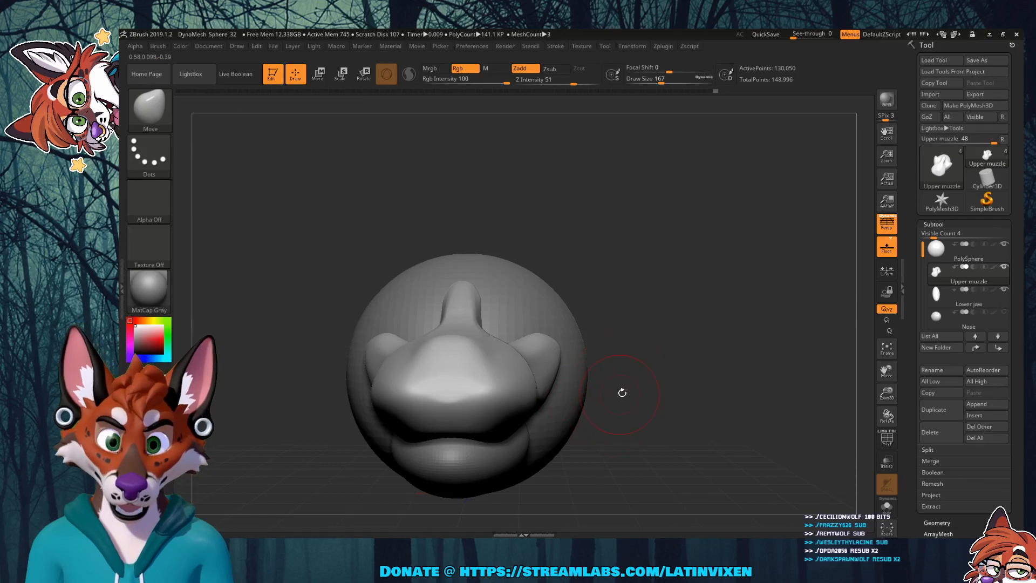
{"action": "left_click_drag", "start_coordinate": [886, 372], "coordinate": [922, 362]}
{"action": "mouse_move", "coordinate": [887, 395]}
{"action": "left_mouse_down"}
{"action": "mouse_move", "coordinate": [889, 385]}
{"action": "mouse_move", "coordinate": [896, 423]}
{"action": "mouse_move", "coordinate": [895, 413]}
{"action": "left_mouse_up"}
{"action": "left_click_drag", "start_coordinate": [884, 373], "coordinate": [896, 361]}
{"action": "left_click", "coordinate": [149, 290]}
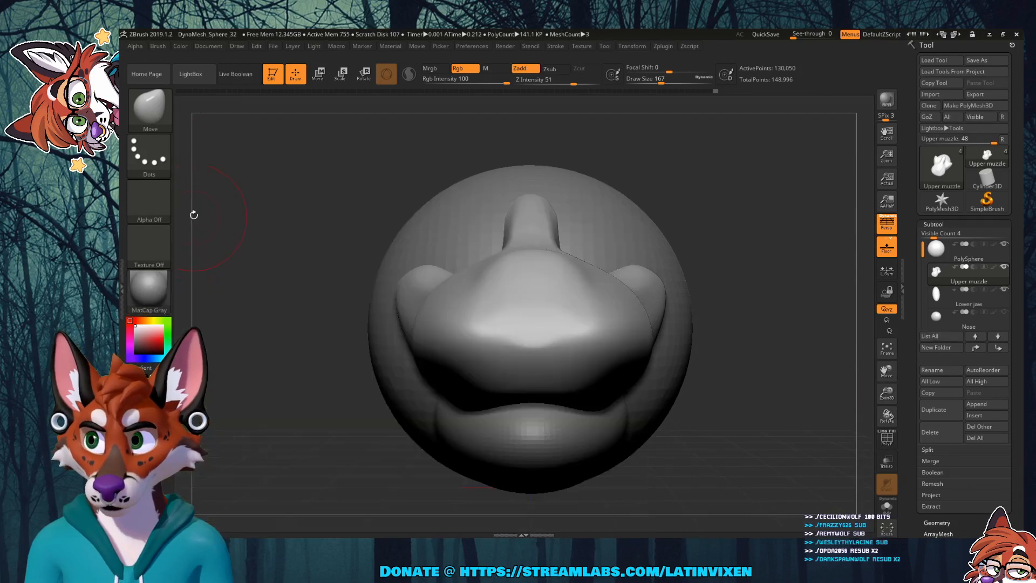
{"action": "left_click", "coordinate": [149, 291]}
{"action": "left_click", "coordinate": [149, 291]}
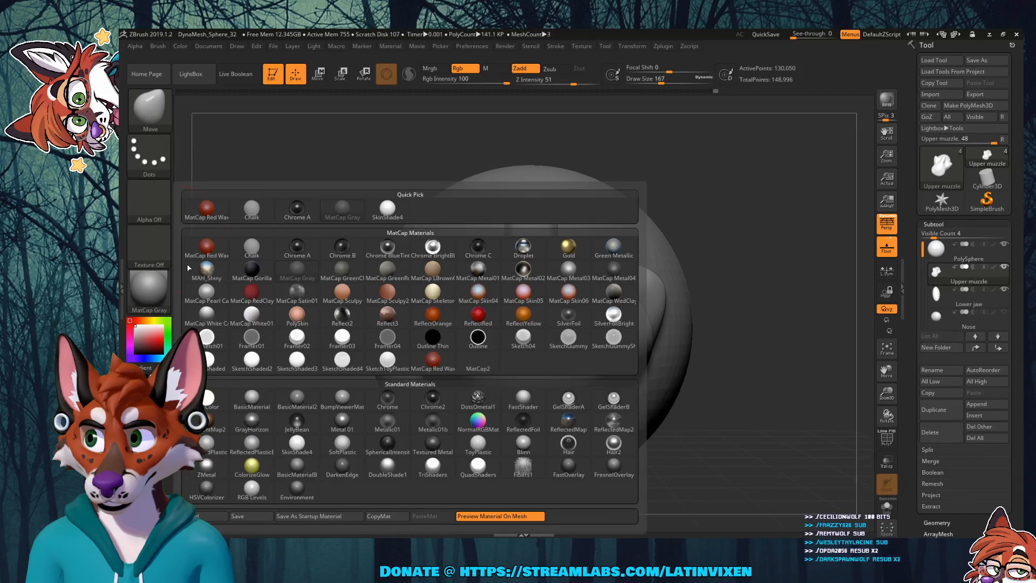
{"action": "left_click", "coordinate": [205, 211]}
Step: Pull the lower side edges of the upper muzzle down over the lower jaw with the Move brush
{"action": "mouse_move", "coordinate": [777, 386]}
{"action": "left_mouse_down"}
{"action": "mouse_move", "coordinate": [740, 385]}
{"action": "mouse_move", "coordinate": [777, 395]}
{"action": "mouse_move", "coordinate": [765, 387]}
{"action": "left_mouse_up"}
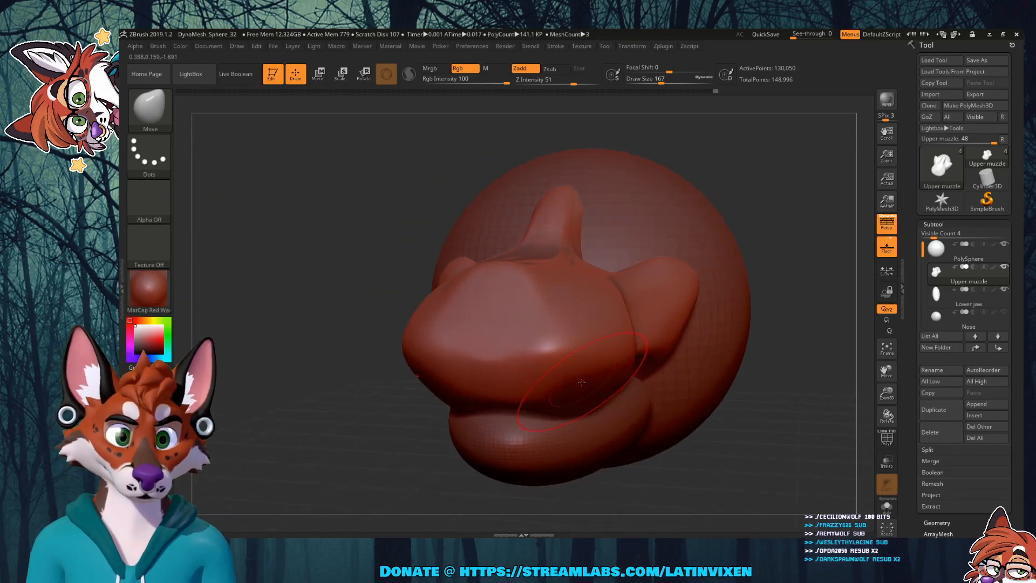
{"action": "left_click_drag", "start_coordinate": [596, 392], "coordinate": [605, 403]}
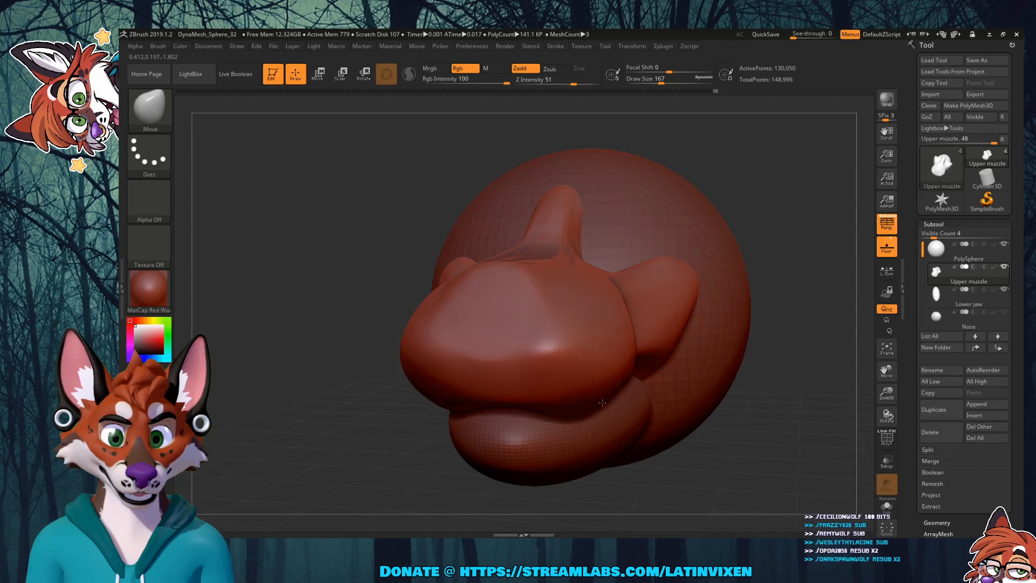
{"action": "left_click_drag", "start_coordinate": [775, 433], "coordinate": [732, 427]}
{"action": "left_click_drag", "start_coordinate": [549, 399], "coordinate": [549, 411]}
{"action": "left_click_drag", "start_coordinate": [617, 403], "coordinate": [620, 412]}
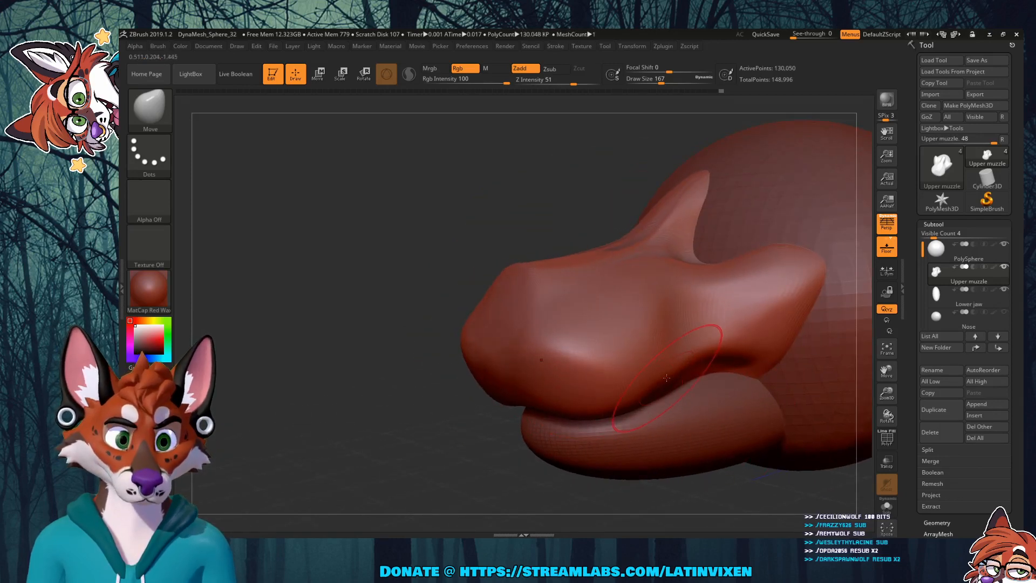
Step: Raise the centre of the upper muzzle's front lower edge into an arched lip line
{"action": "mouse_move", "coordinate": [747, 478]}
{"action": "left_mouse_down"}
{"action": "mouse_move", "coordinate": [690, 390]}
{"action": "mouse_move", "coordinate": [712, 379]}
{"action": "left_mouse_up"}
{"action": "mouse_move", "coordinate": [675, 475]}
{"action": "left_mouse_down"}
{"action": "mouse_move", "coordinate": [740, 459]}
{"action": "mouse_move", "coordinate": [603, 381]}
{"action": "left_mouse_up"}
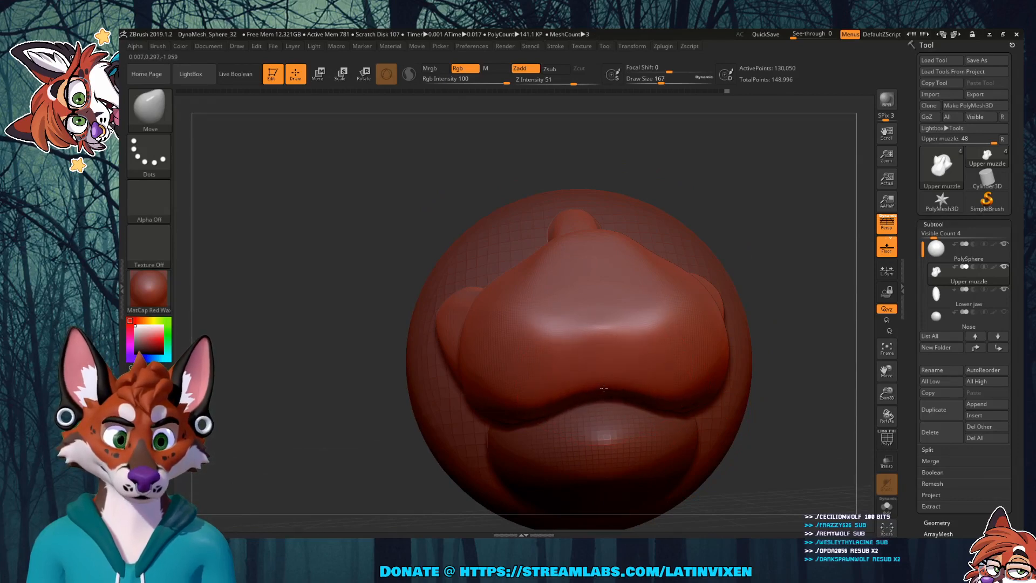
{"action": "mouse_move", "coordinate": [791, 249]}
{"action": "left_mouse_down"}
{"action": "mouse_move", "coordinate": [776, 295]}
{"action": "mouse_move", "coordinate": [669, 307]}
{"action": "mouse_move", "coordinate": [561, 270]}
{"action": "mouse_move", "coordinate": [613, 299]}
{"action": "left_mouse_up"}
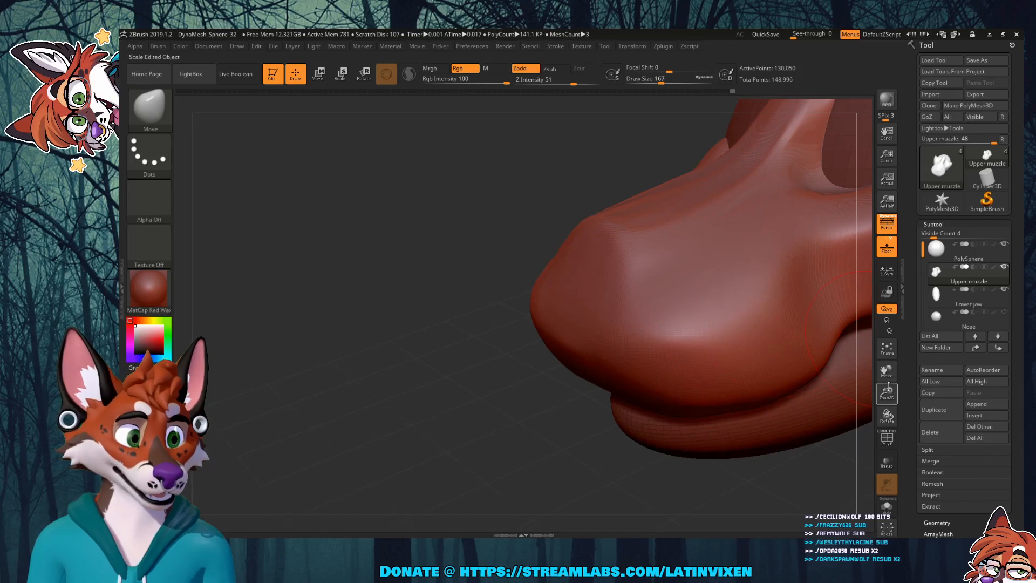
Step: Push the underside of the cheek extension up off the lower jaw and smooth its transition into the muzzle
{"action": "left_click_drag", "start_coordinate": [880, 391], "coordinate": [785, 396]}
{"action": "left_click_drag", "start_coordinate": [746, 469], "coordinate": [599, 351]}
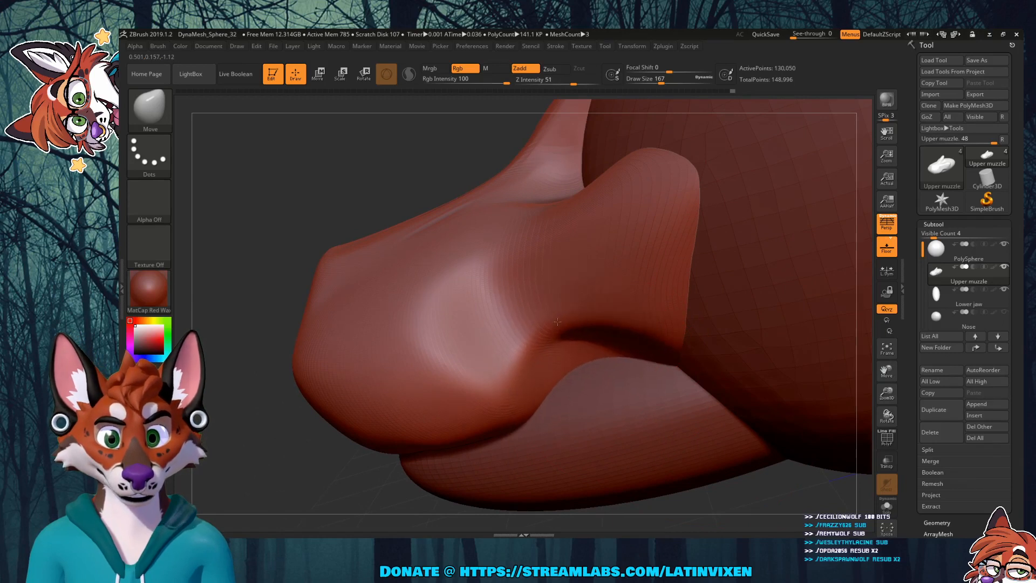
{"action": "mouse_move", "coordinate": [672, 351]}
{"action": "left_mouse_down"}
{"action": "mouse_move", "coordinate": [679, 269]}
{"action": "mouse_move", "coordinate": [616, 306]}
{"action": "left_mouse_up"}
{"action": "mouse_move", "coordinate": [560, 348]}
{"action": "left_mouse_down", "text": "shift"}
{"action": "mouse_move", "coordinate": [578, 337]}
{"action": "mouse_move", "coordinate": [566, 337]}
{"action": "left_mouse_up", "text": "shift"}
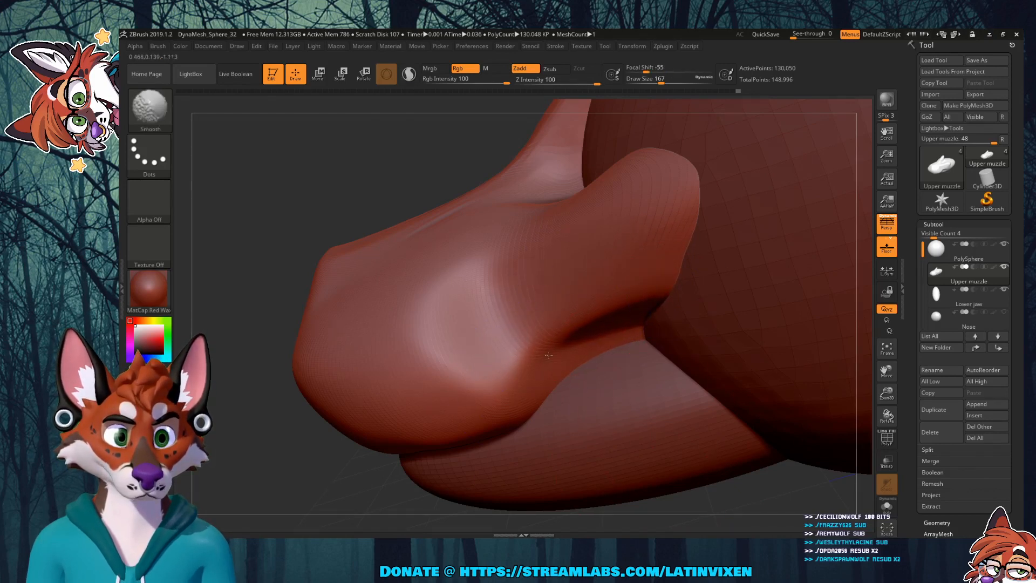
Step: Refine the upper muzzle's side lip line and the cheek extension's lower edge with the Move brush
{"action": "mouse_move", "coordinate": [242, 329]}
{"action": "left_mouse_down"}
{"action": "mouse_move", "coordinate": [377, 336]}
{"action": "mouse_move", "coordinate": [400, 425]}
{"action": "left_mouse_up"}
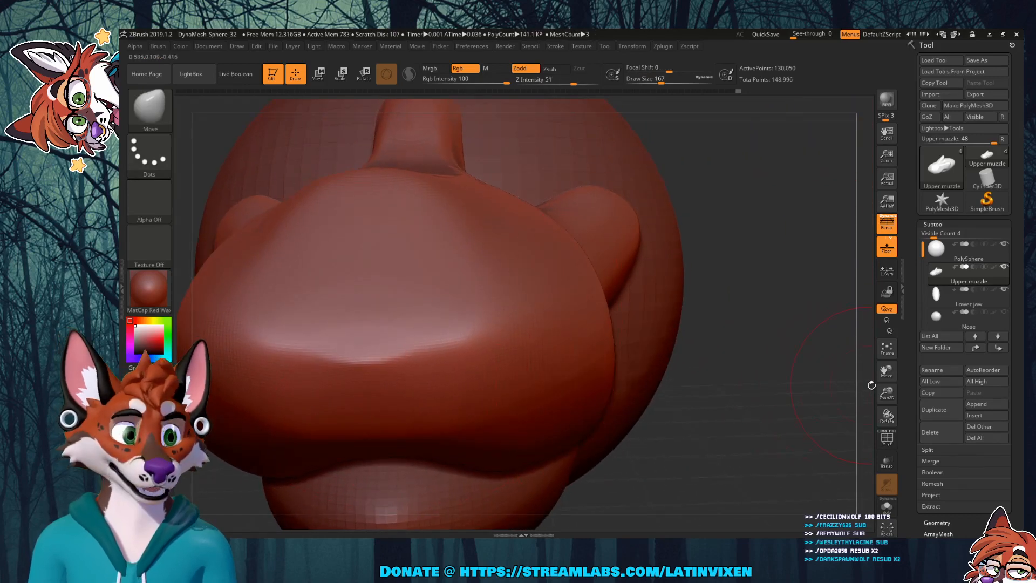
{"action": "left_click_drag", "start_coordinate": [886, 398], "coordinate": [885, 379]}
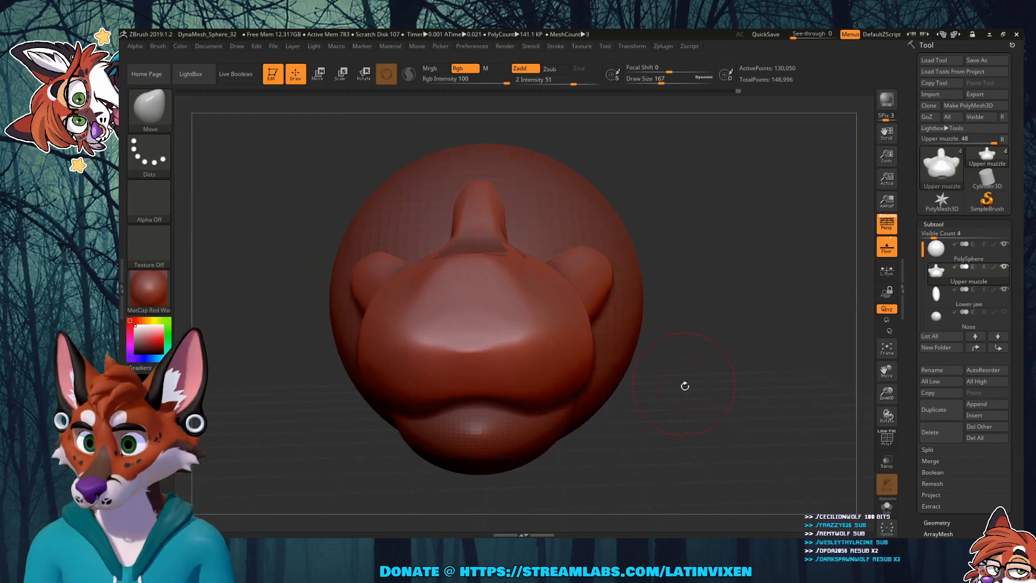
{"action": "mouse_move", "coordinate": [693, 417]}
{"action": "left_mouse_down"}
{"action": "mouse_move", "coordinate": [483, 387]}
{"action": "mouse_move", "coordinate": [468, 404]}
{"action": "mouse_move", "coordinate": [526, 387]}
{"action": "mouse_move", "coordinate": [480, 396]}
{"action": "left_mouse_up"}
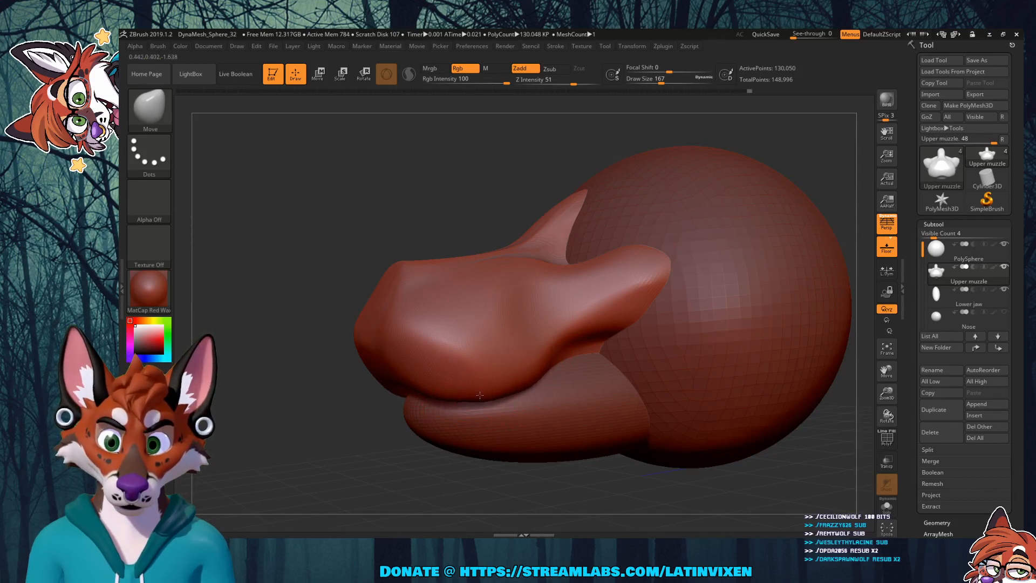
{"action": "mouse_move", "coordinate": [435, 484]}
{"action": "left_mouse_down"}
{"action": "mouse_move", "coordinate": [519, 462]}
{"action": "mouse_move", "coordinate": [585, 400]}
{"action": "mouse_move", "coordinate": [567, 417]}
{"action": "left_mouse_up"}
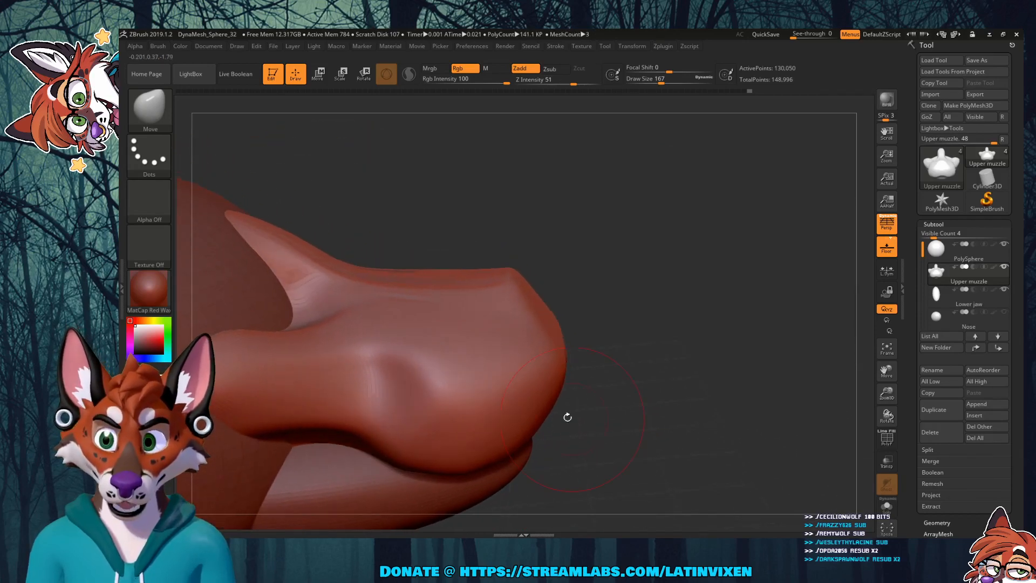
{"action": "left_click_drag", "start_coordinate": [313, 424], "coordinate": [321, 412]}
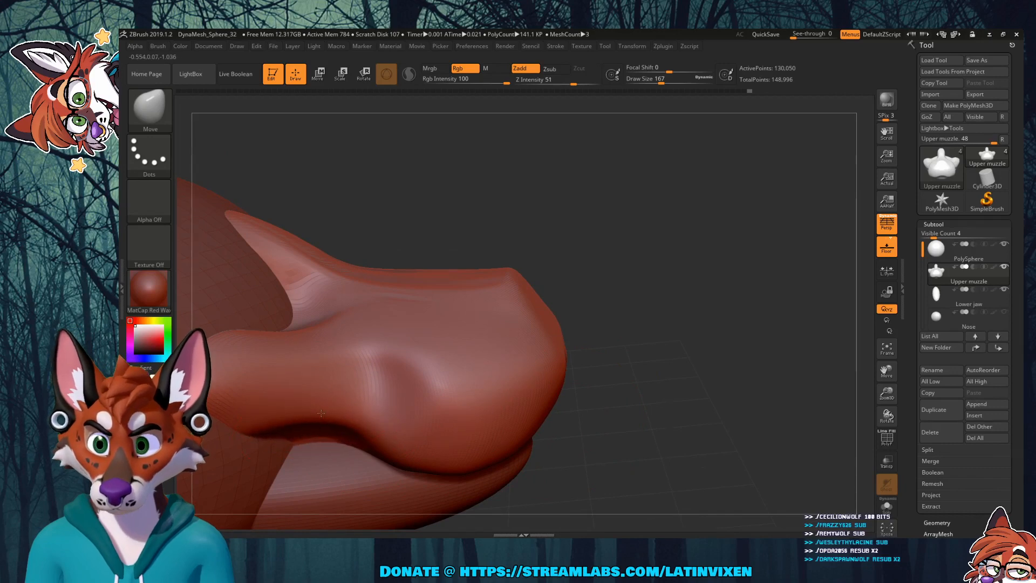
{"action": "mouse_move", "coordinate": [638, 395]}
{"action": "left_mouse_down"}
{"action": "mouse_move", "coordinate": [548, 425]}
{"action": "mouse_move", "coordinate": [598, 414]}
{"action": "mouse_move", "coordinate": [763, 324]}
{"action": "left_mouse_up"}
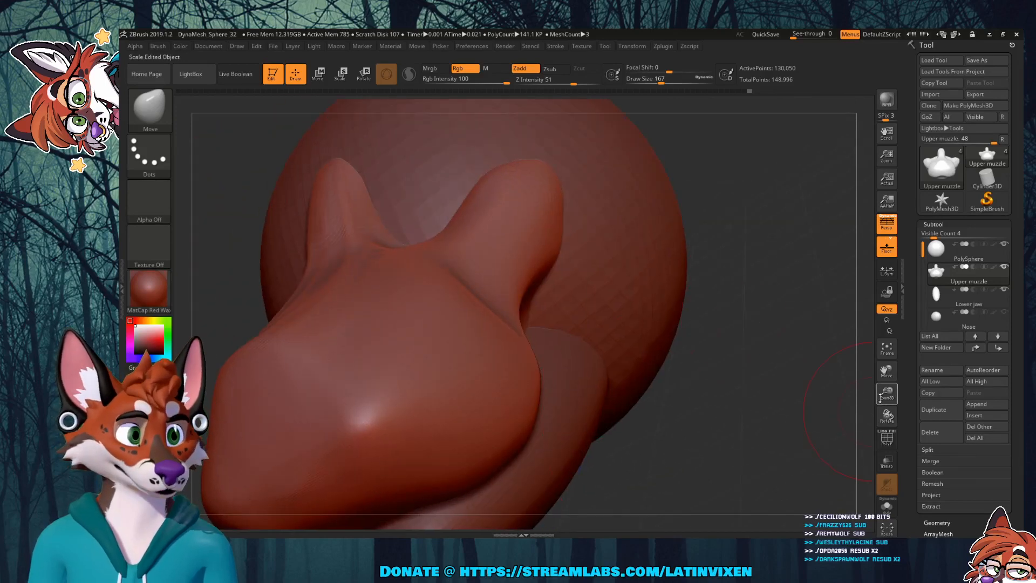
Step: Push the upper muzzle's side inward just ahead of the cheek extension, viewed from above, and smooth the area
{"action": "left_click_drag", "start_coordinate": [678, 383], "coordinate": [709, 384], "text": "shift"}
{"action": "left_click_drag", "start_coordinate": [885, 371], "coordinate": [901, 297]}
{"action": "left_click_drag", "start_coordinate": [771, 324], "coordinate": [743, 358]}
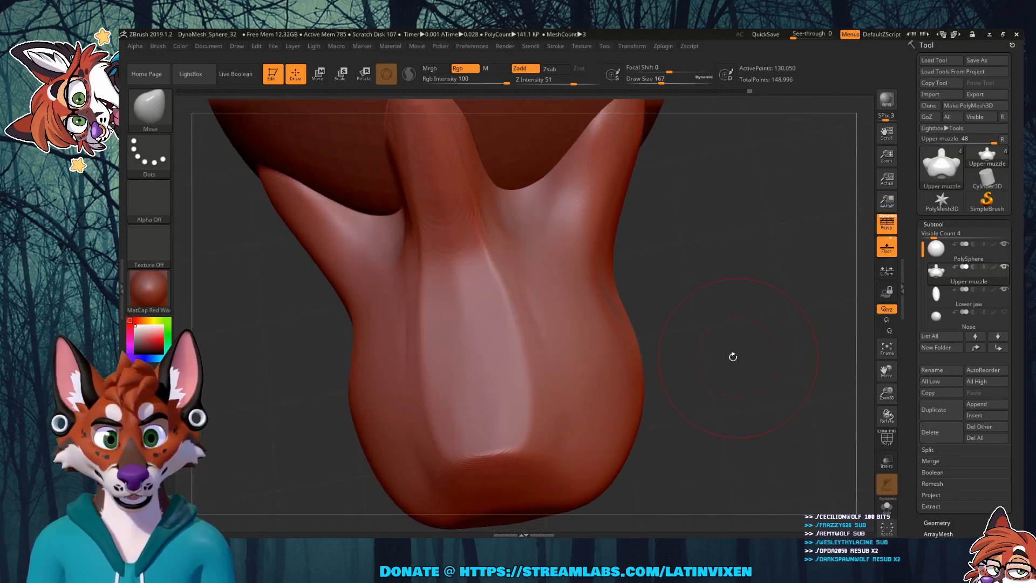
{"action": "mouse_move", "coordinate": [620, 282]}
{"action": "left_mouse_down"}
{"action": "mouse_move", "coordinate": [604, 287]}
{"action": "mouse_move", "coordinate": [611, 285]}
{"action": "left_mouse_up"}
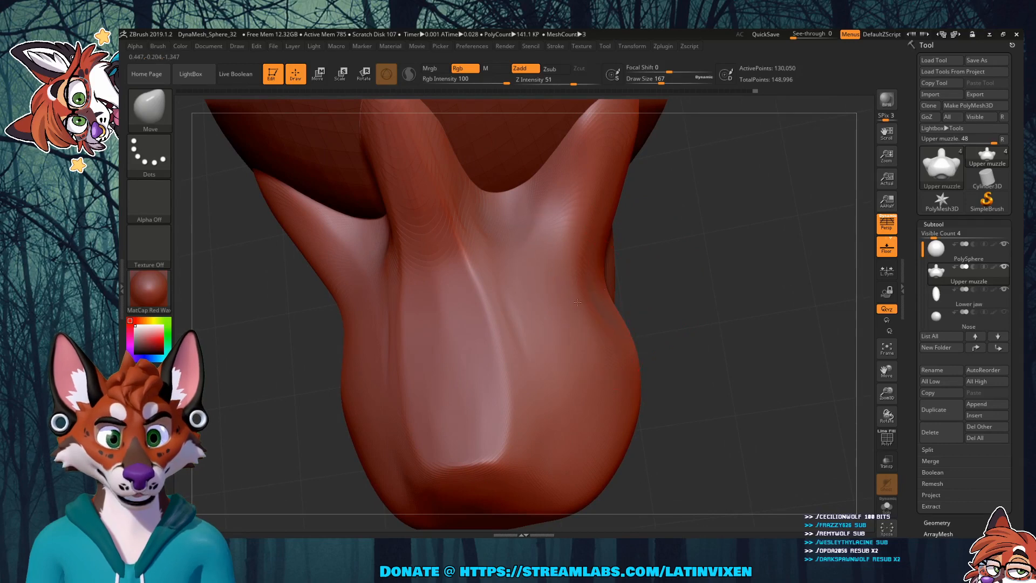
{"action": "key", "text": "shift"}
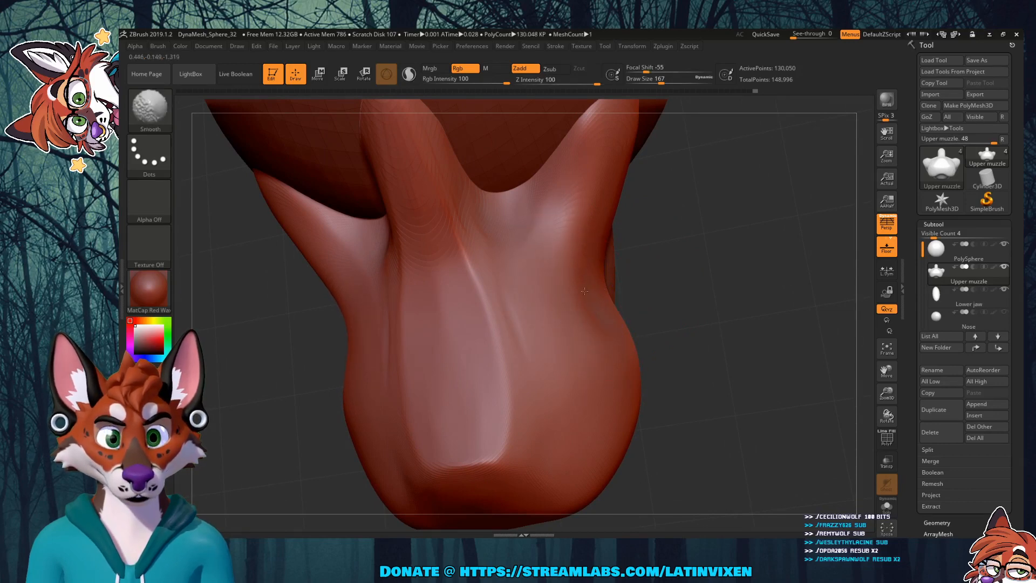
Step: Smooth the base of the bridge's upper prong and the bridge surface running toward the muzzle's front
{"action": "mouse_move", "coordinate": [689, 267]}
{"action": "left_mouse_down"}
{"action": "mouse_move", "coordinate": [708, 254]}
{"action": "mouse_move", "coordinate": [687, 273]}
{"action": "mouse_move", "coordinate": [703, 256]}
{"action": "mouse_move", "coordinate": [703, 344]}
{"action": "left_mouse_up"}
{"action": "left_click_drag", "start_coordinate": [467, 242], "coordinate": [448, 232], "text": "shift"}
{"action": "mouse_move", "coordinate": [455, 322]}
{"action": "left_mouse_down", "text": "shift"}
{"action": "mouse_move", "coordinate": [451, 345]}
{"action": "mouse_move", "coordinate": [453, 335]}
{"action": "left_mouse_up", "text": "shift"}
{"action": "left_click_drag", "start_coordinate": [759, 417], "coordinate": [743, 327]}
{"action": "left_click_drag", "start_coordinate": [885, 391], "coordinate": [871, 354]}
{"action": "mouse_move", "coordinate": [714, 416]}
{"action": "left_mouse_down"}
{"action": "mouse_move", "coordinate": [694, 409]}
{"action": "mouse_move", "coordinate": [728, 431]}
{"action": "mouse_move", "coordinate": [699, 422]}
{"action": "left_mouse_up"}
{"action": "left_click_drag", "start_coordinate": [492, 359], "coordinate": [498, 405], "text": "shift"}
{"action": "mouse_move", "coordinate": [665, 422]}
{"action": "left_mouse_down"}
{"action": "mouse_move", "coordinate": [696, 431]}
{"action": "mouse_move", "coordinate": [660, 396]}
{"action": "mouse_move", "coordinate": [666, 406]}
{"action": "left_mouse_up"}
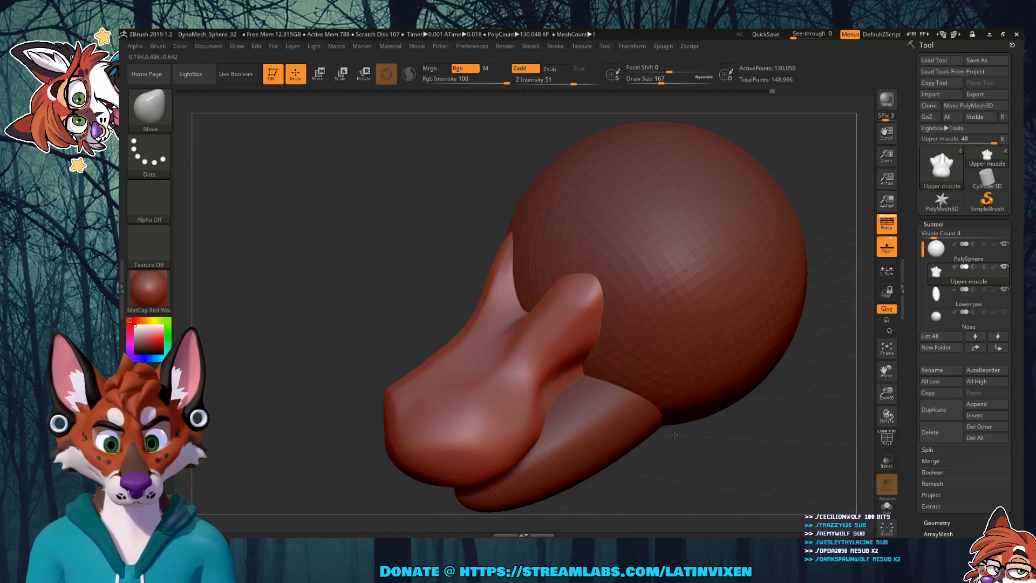
Step: Flatten the sloping side of the bridge's upper prong with the Flatten brush at draw size 80
{"action": "left_click_drag", "start_coordinate": [709, 443], "coordinate": [583, 410]}
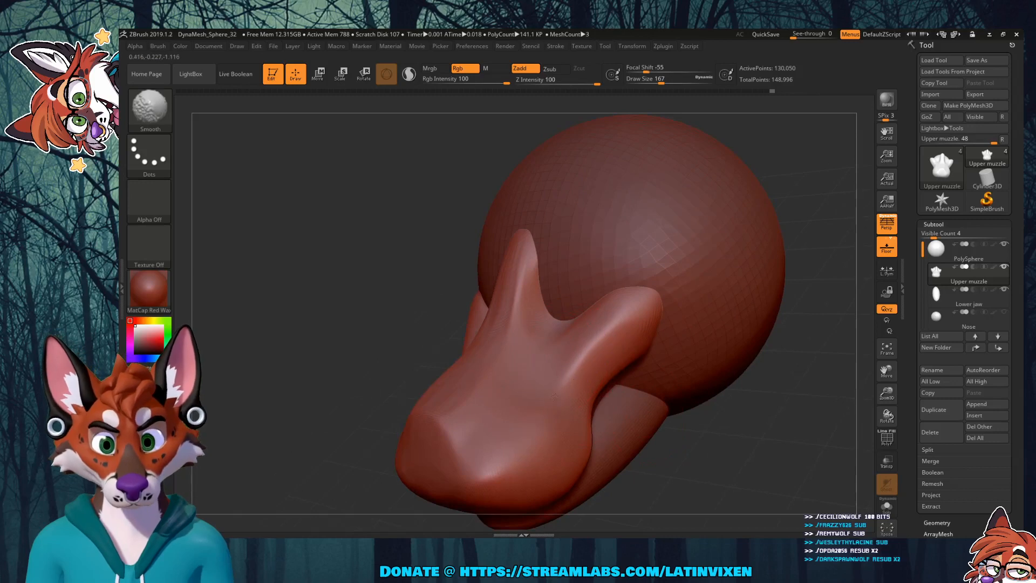
{"action": "left_click_drag", "start_coordinate": [755, 430], "coordinate": [712, 422]}
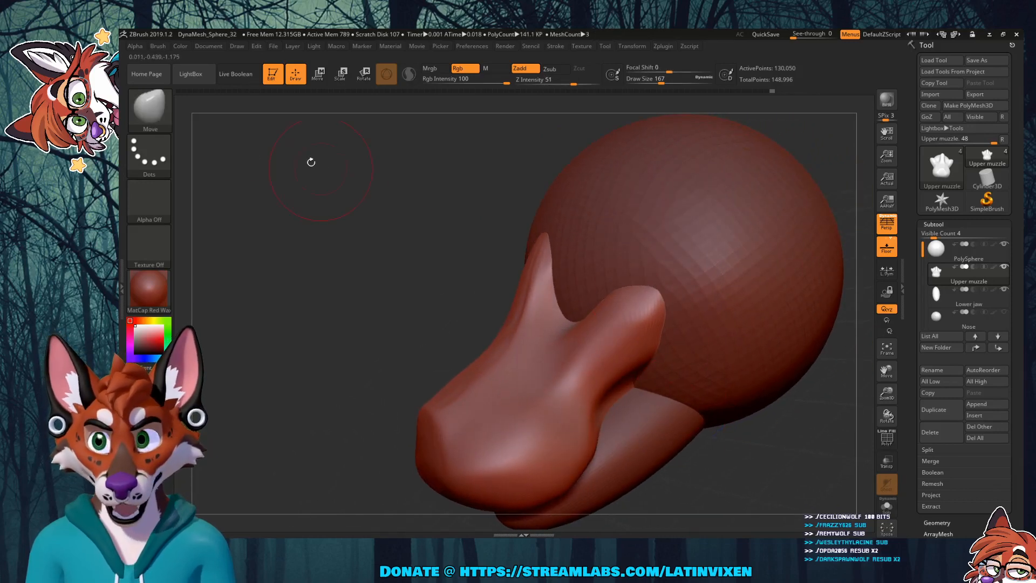
{"action": "left_click", "coordinate": [153, 115]}
{"action": "left_click", "coordinate": [342, 120]}
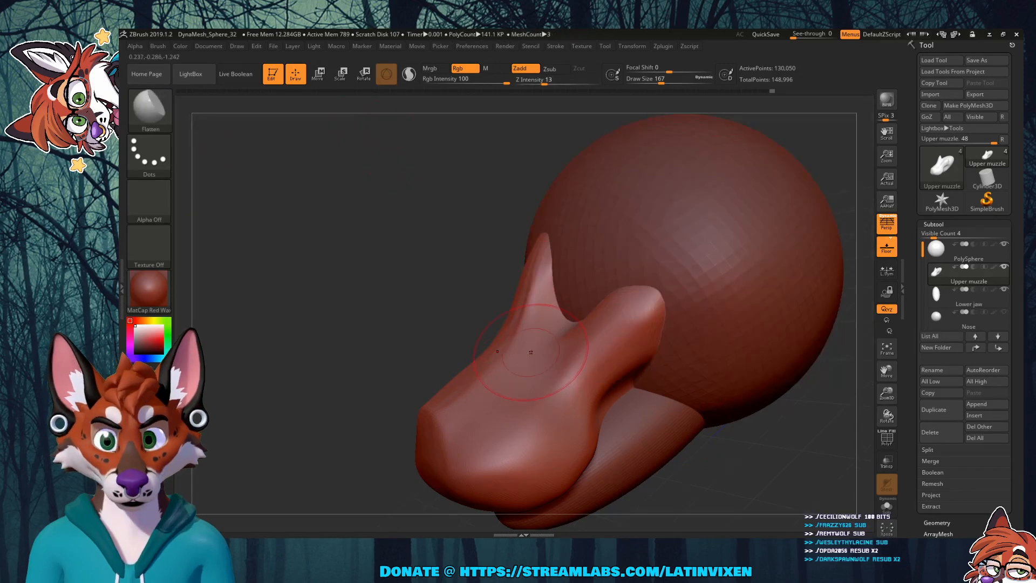
{"action": "left_click_drag", "start_coordinate": [660, 81], "coordinate": [650, 84]}
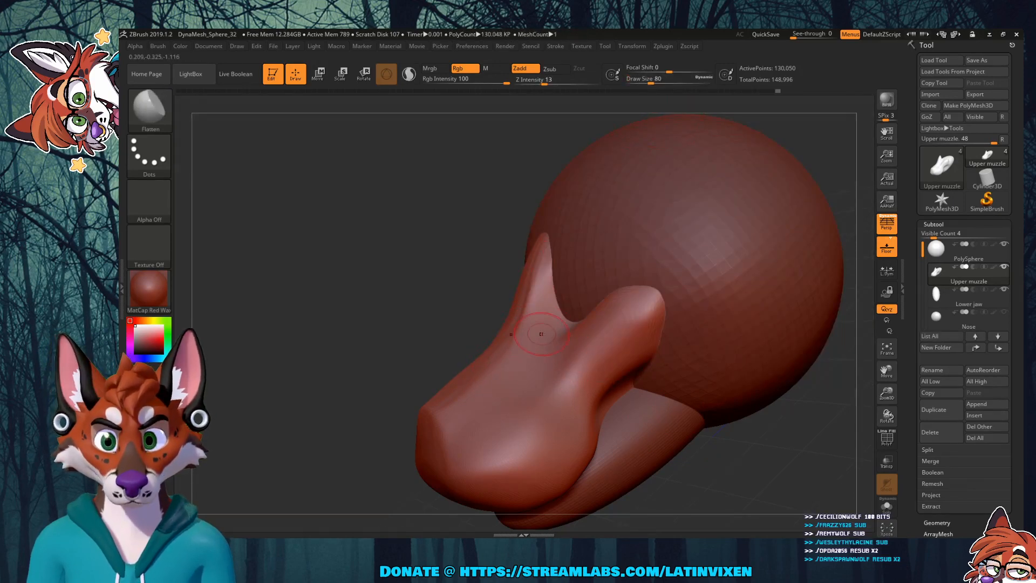
{"action": "right_click_drag", "start_coordinate": [671, 366], "coordinate": [544, 341]}
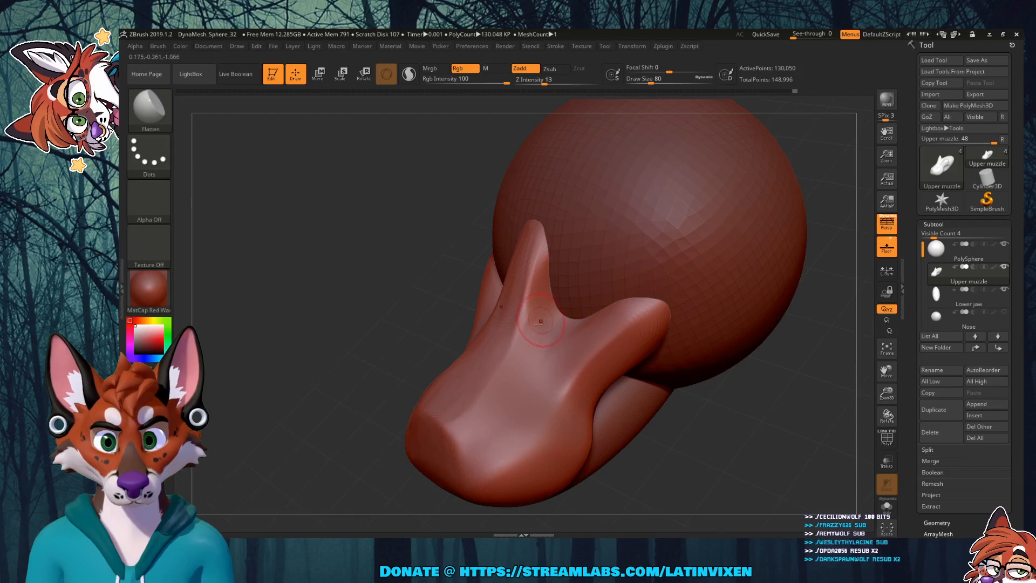
{"action": "right_click_drag", "start_coordinate": [747, 445], "coordinate": [487, 425]}
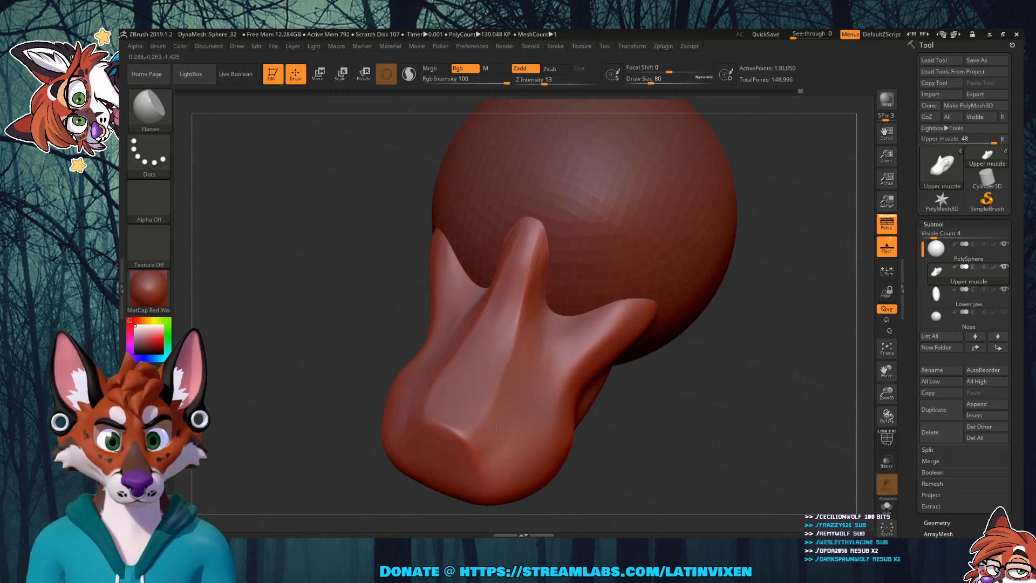
Step: Widen the front end of the bridge's top plane with the Move brush at draw size 167
{"action": "left_click_drag", "start_coordinate": [682, 427], "coordinate": [684, 454]}
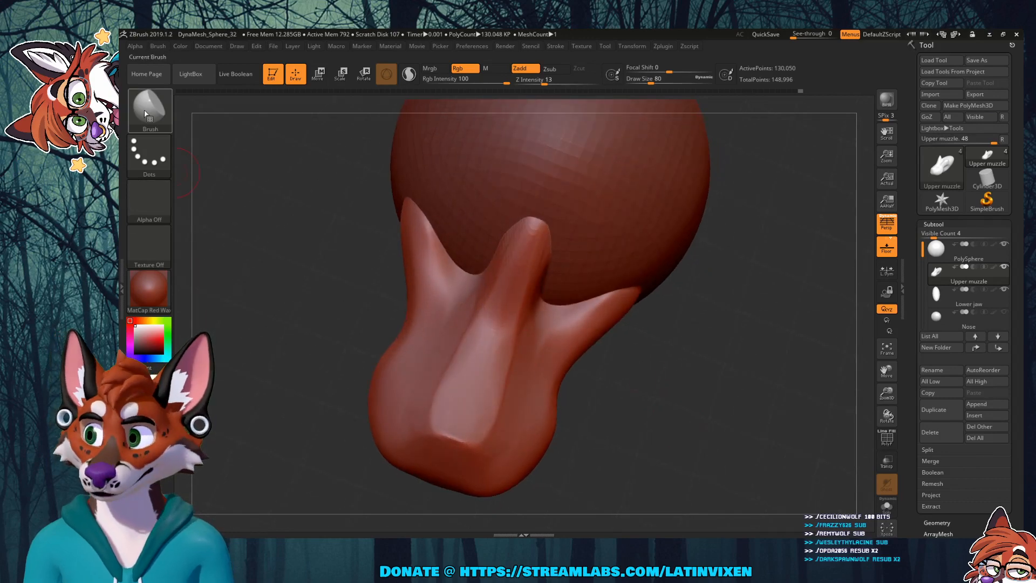
{"action": "left_click", "coordinate": [162, 114]}
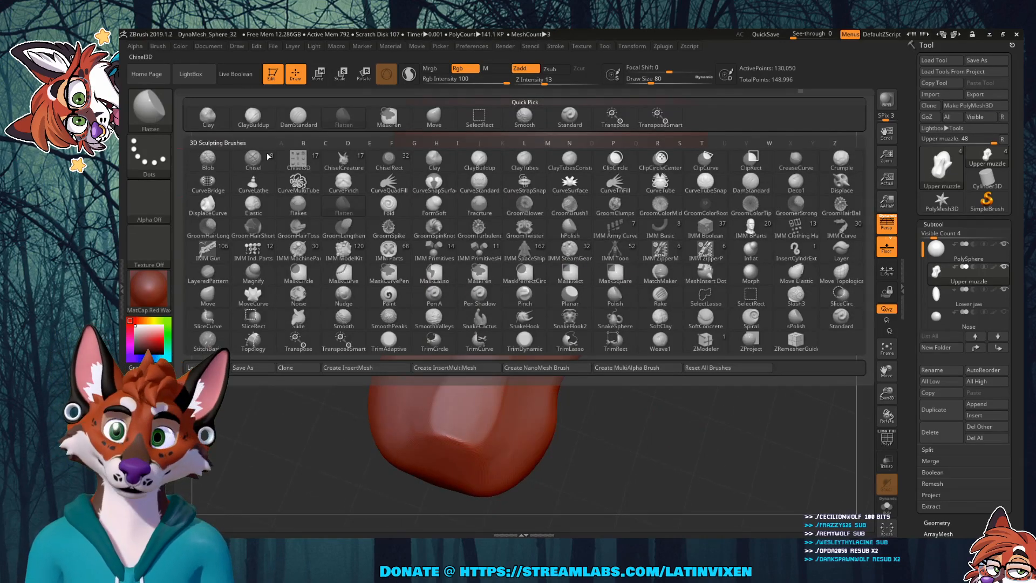
{"action": "left_click", "coordinate": [419, 121]}
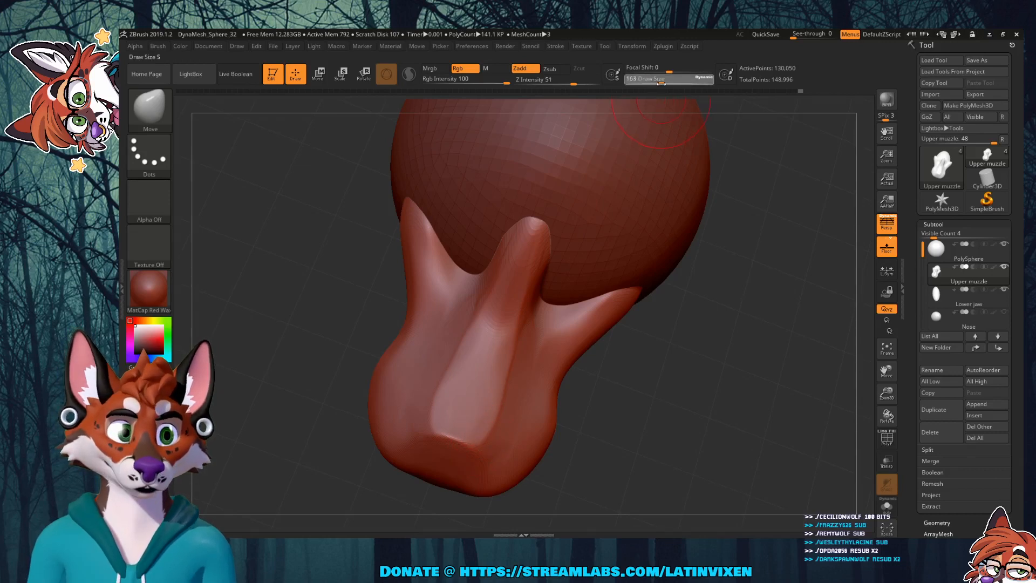
{"action": "left_click_drag", "start_coordinate": [661, 83], "coordinate": [661, 83]}
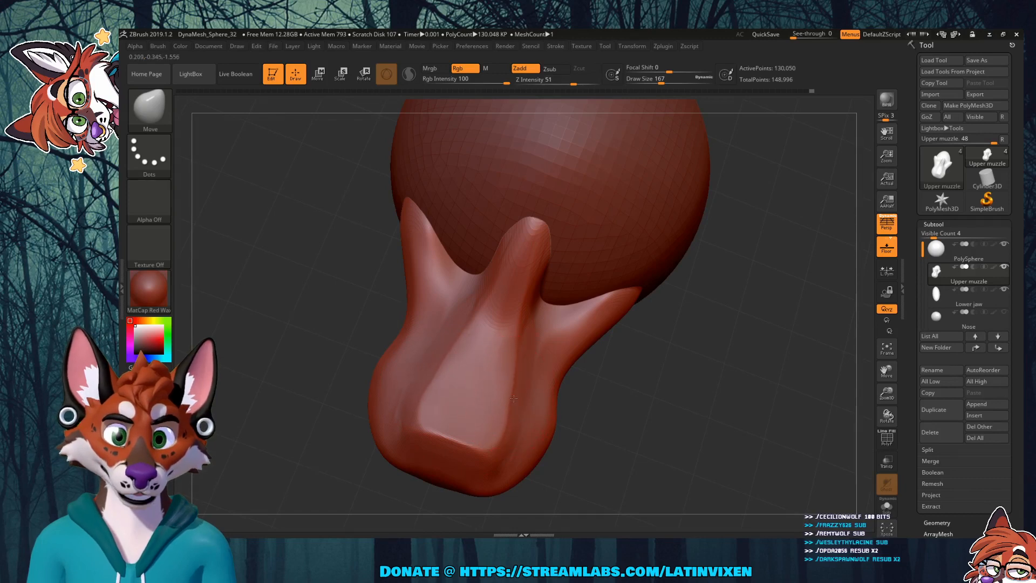
{"action": "left_click_drag", "start_coordinate": [673, 438], "coordinate": [609, 397]}
{"action": "left_click_drag", "start_coordinate": [708, 432], "coordinate": [634, 430]}
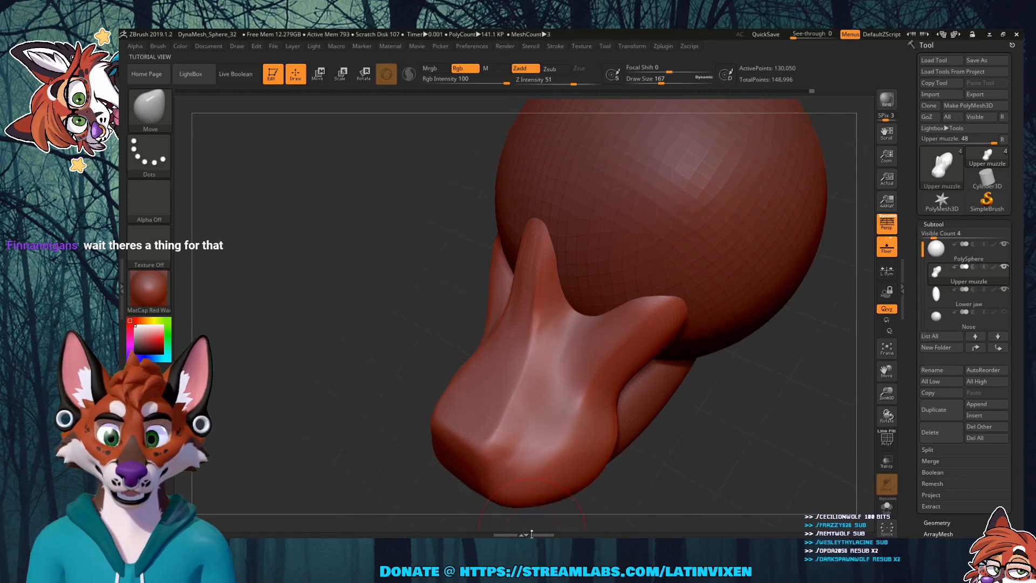
Step: Flatten the upper muzzle's bridge surface and its sloping side with the Flatten brush at draw size 167
{"action": "mouse_move", "coordinate": [673, 462]}
{"action": "left_mouse_down"}
{"action": "mouse_move", "coordinate": [670, 451]}
{"action": "mouse_move", "coordinate": [704, 415]}
{"action": "left_mouse_up"}
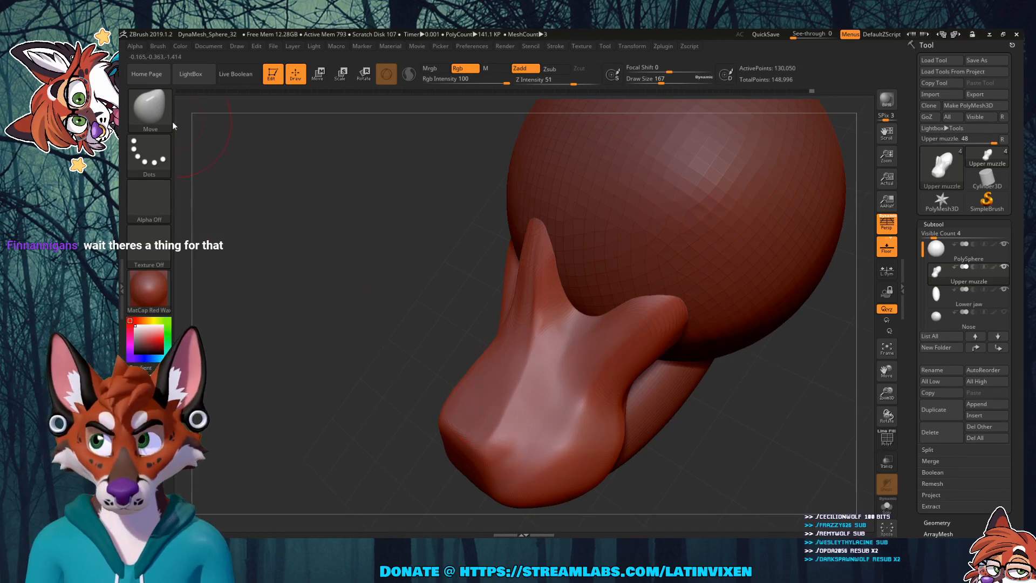
{"action": "left_click", "coordinate": [150, 108]}
{"action": "left_click", "coordinate": [343, 120]}
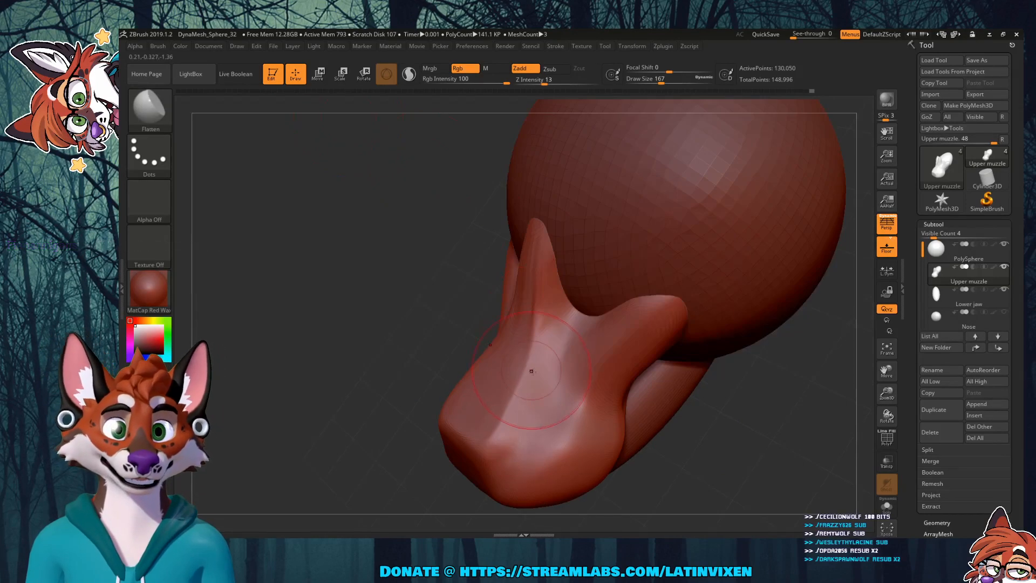
{"action": "left_click_drag", "start_coordinate": [549, 368], "coordinate": [522, 428]}
{"action": "left_click_drag", "start_coordinate": [777, 455], "coordinate": [779, 420]}
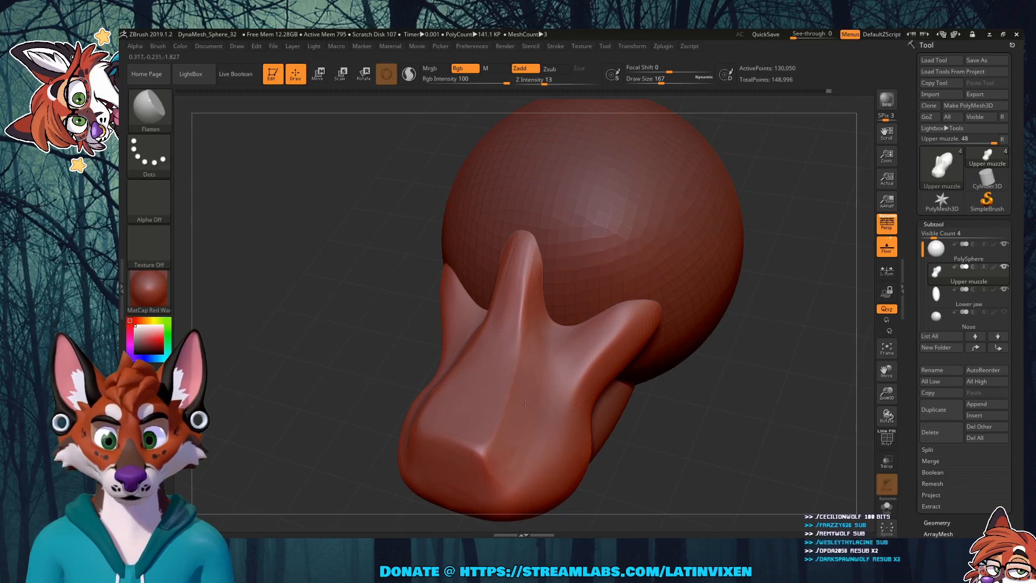
{"action": "left_click_drag", "start_coordinate": [727, 421], "coordinate": [722, 446]}
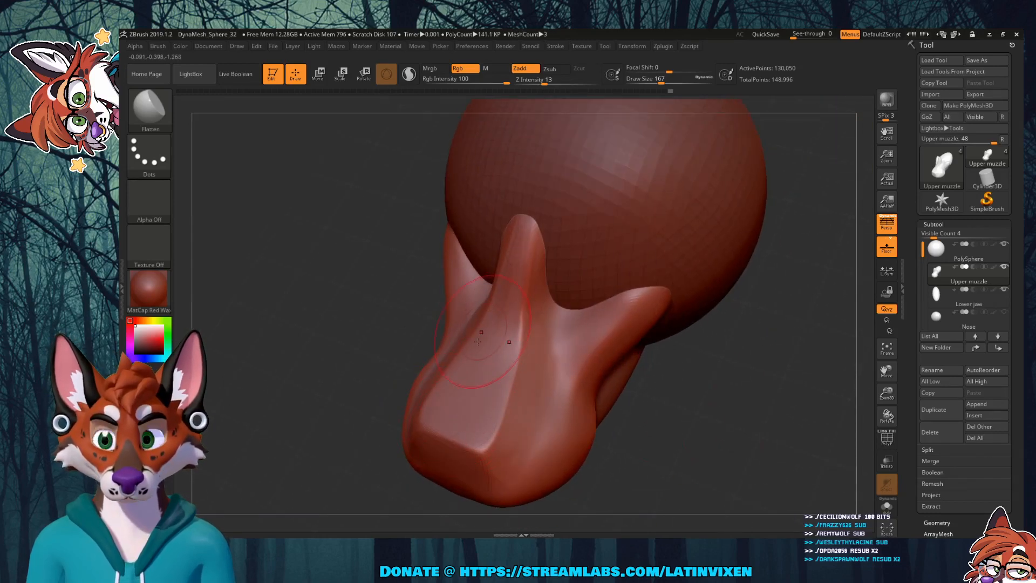
{"action": "left_click_drag", "start_coordinate": [761, 436], "coordinate": [732, 432]}
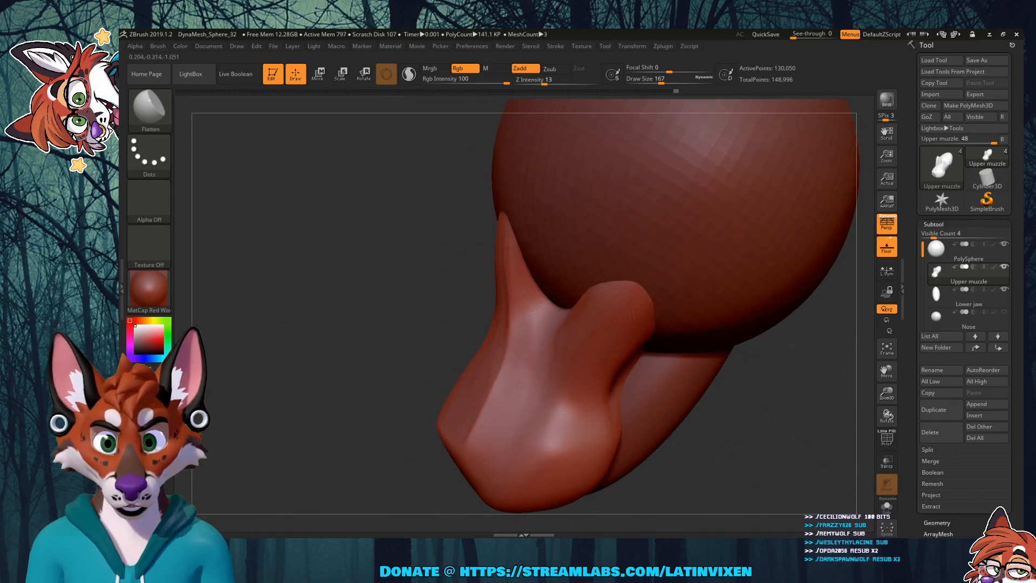
{"action": "left_click_drag", "start_coordinate": [794, 432], "coordinate": [826, 415]}
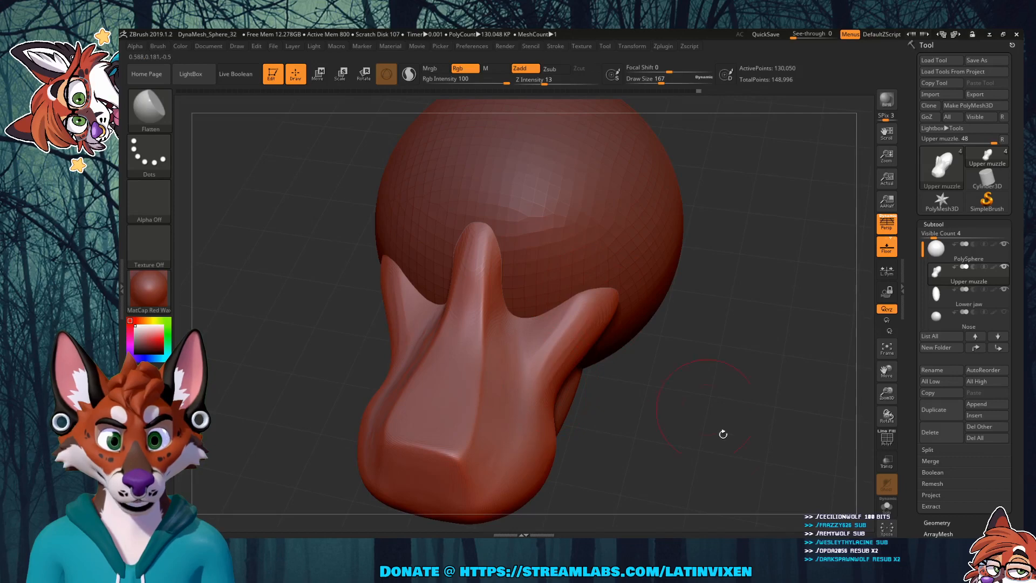
{"action": "left_click_drag", "start_coordinate": [722, 432], "coordinate": [681, 427]}
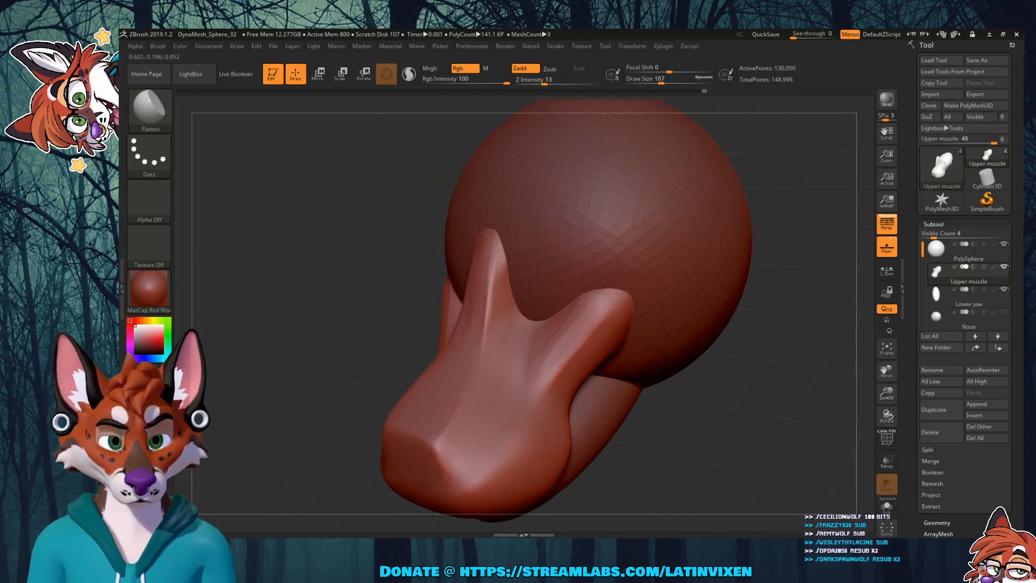
{"action": "mouse_move", "coordinate": [711, 442]}
{"action": "left_mouse_down"}
{"action": "mouse_move", "coordinate": [696, 440]}
{"action": "mouse_move", "coordinate": [755, 435]}
{"action": "mouse_move", "coordinate": [734, 431]}
{"action": "mouse_move", "coordinate": [721, 398]}
{"action": "mouse_move", "coordinate": [815, 367]}
{"action": "mouse_move", "coordinate": [799, 376]}
{"action": "left_mouse_up"}
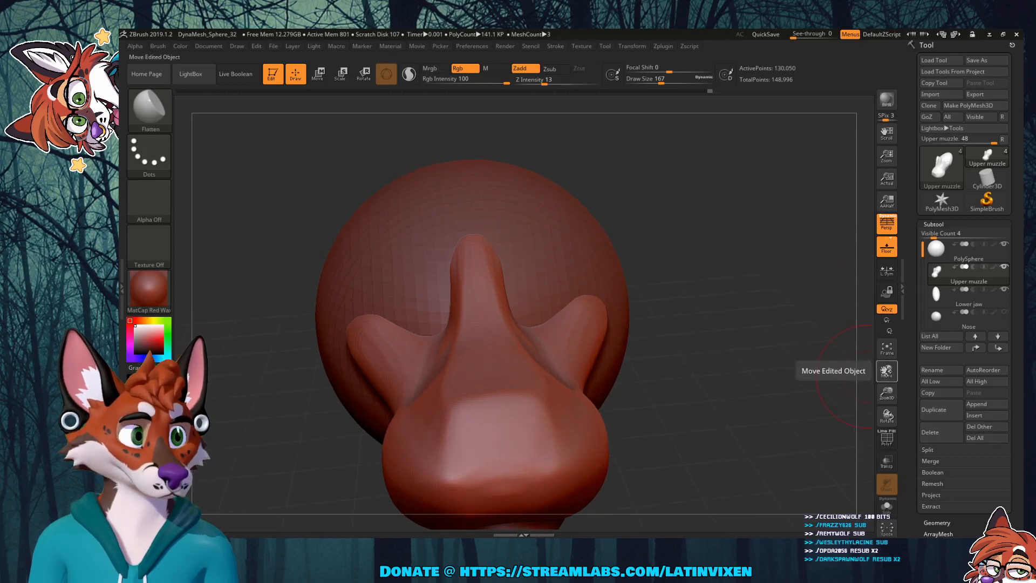
{"action": "left_click_drag", "start_coordinate": [886, 372], "coordinate": [887, 345]}
{"action": "left_click_drag", "start_coordinate": [769, 358], "coordinate": [757, 420]}
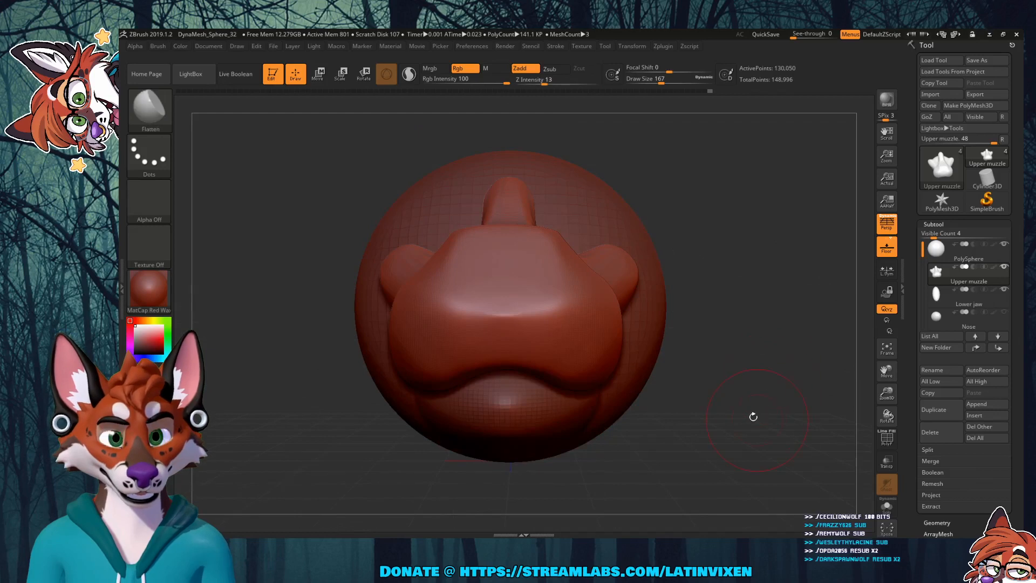
Step: Show the hidden Nose subtool and make it the active subtool
{"action": "left_click", "coordinate": [1004, 312]}
{"action": "mouse_move", "coordinate": [758, 351]}
{"action": "left_mouse_down"}
{"action": "mouse_move", "coordinate": [749, 385]}
{"action": "mouse_move", "coordinate": [718, 388]}
{"action": "mouse_move", "coordinate": [732, 401]}
{"action": "mouse_move", "coordinate": [716, 393]}
{"action": "left_mouse_up"}
{"action": "left_click", "coordinate": [155, 120]}
{"action": "left_click", "coordinate": [155, 115]}
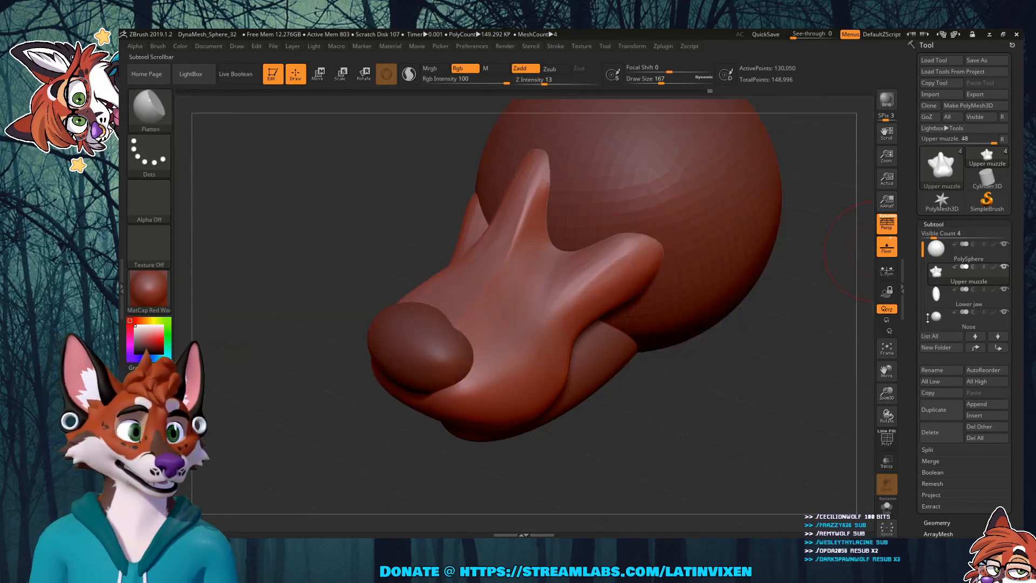
{"action": "left_click", "coordinate": [947, 321]}
Step: Reposition the nose at the muzzle's front tip with Transpose, raising it slightly
{"action": "left_click", "coordinate": [151, 110]}
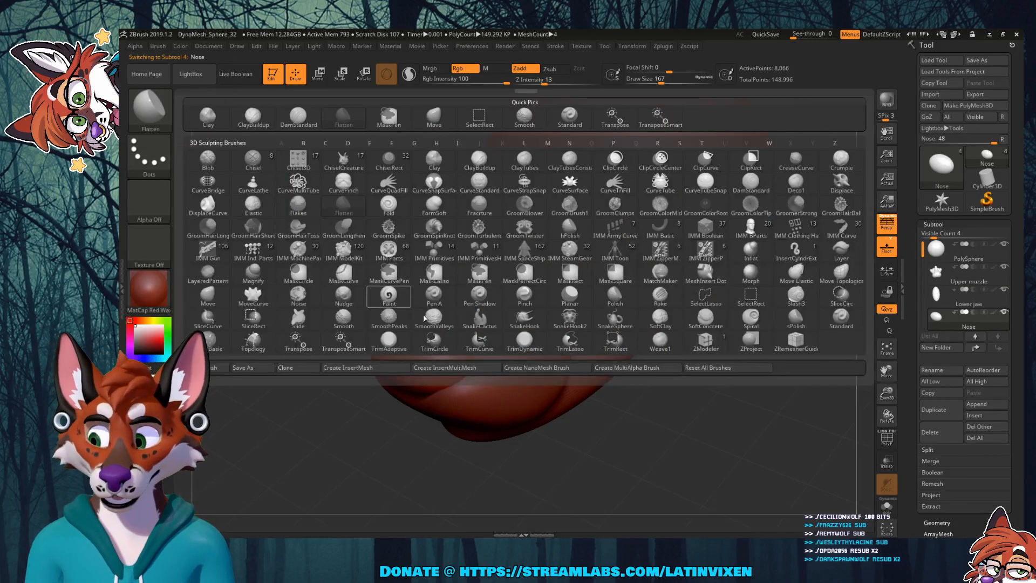
{"action": "left_click", "coordinate": [298, 342]}
{"action": "left_click_drag", "start_coordinate": [386, 379], "coordinate": [369, 394]}
{"action": "mouse_move", "coordinate": [466, 433]}
{"action": "right_mouse_down"}
{"action": "mouse_move", "coordinate": [561, 394]}
{"action": "mouse_move", "coordinate": [537, 492]}
{"action": "mouse_move", "coordinate": [486, 479]}
{"action": "mouse_move", "coordinate": [462, 460]}
{"action": "right_mouse_up"}
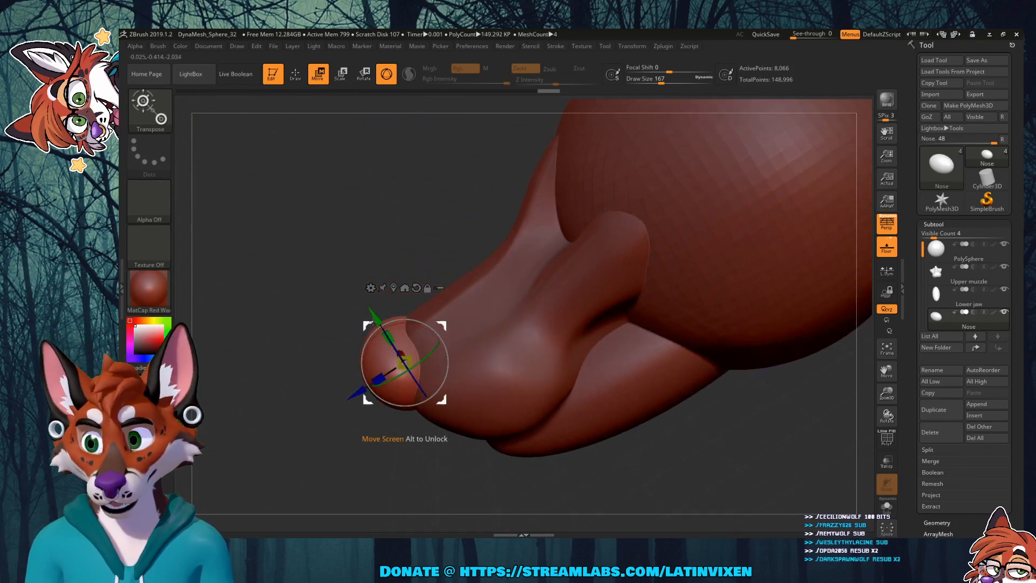
{"action": "left_click_drag", "start_coordinate": [376, 317], "coordinate": [370, 309]}
Step: Narrow the nose along X and lengthen it slightly along Z with the Transpose gizmo
{"action": "right_click_drag", "start_coordinate": [356, 289], "coordinate": [568, 400]}
{"action": "right_click_drag", "start_coordinate": [670, 374], "coordinate": [736, 408], "text": "alt"}
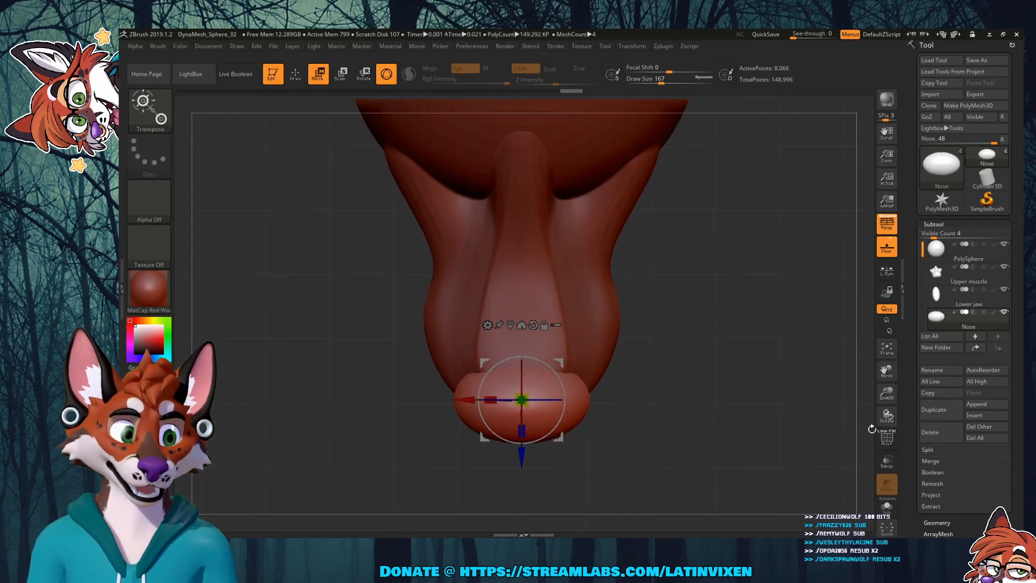
{"action": "mouse_move", "coordinate": [886, 393]}
{"action": "left_mouse_down"}
{"action": "mouse_move", "coordinate": [894, 427]}
{"action": "mouse_move", "coordinate": [890, 396]}
{"action": "left_mouse_up"}
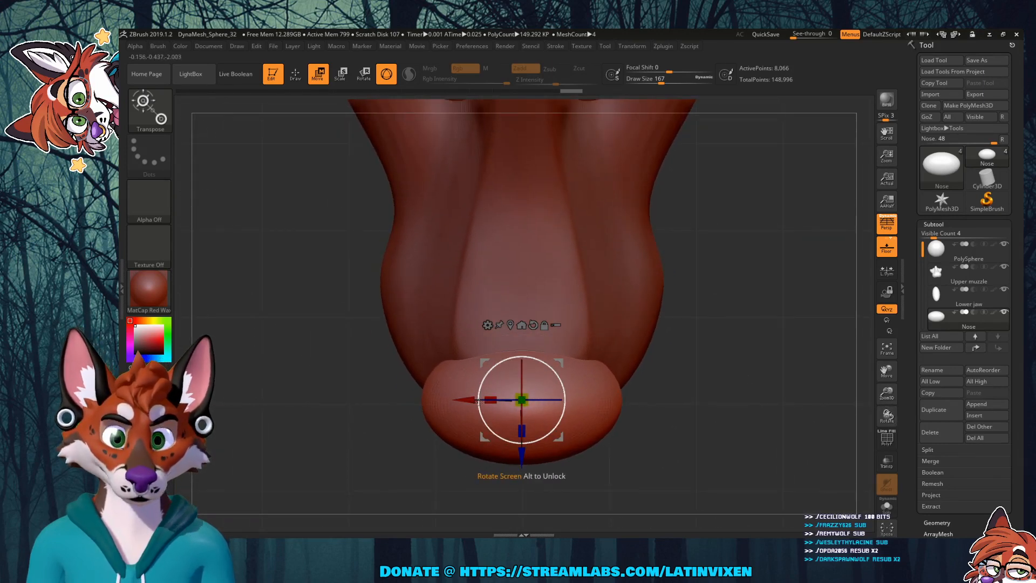
{"action": "left_click_drag", "start_coordinate": [488, 398], "coordinate": [497, 399]}
{"action": "left_click_drag", "start_coordinate": [783, 421], "coordinate": [686, 447]}
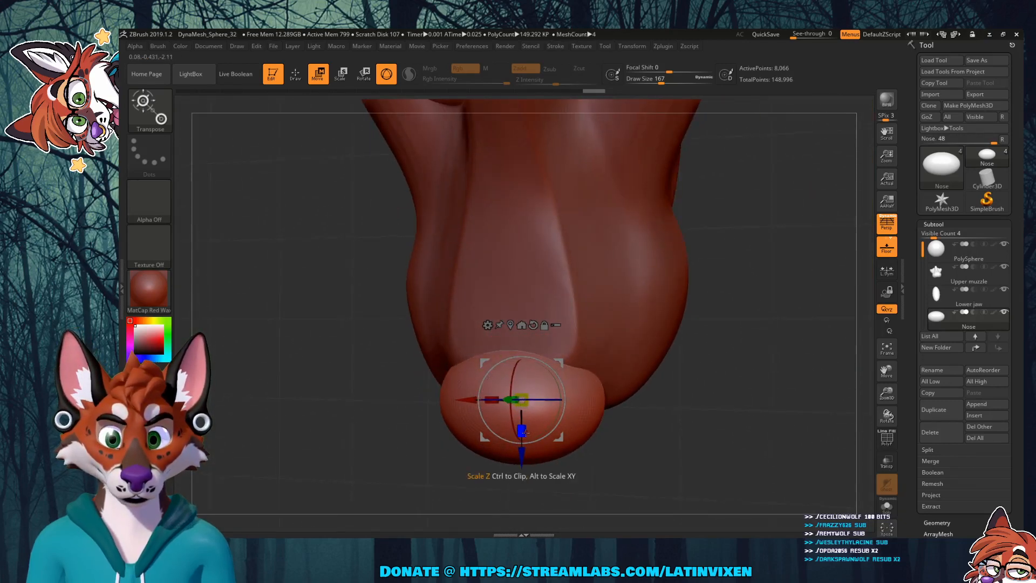
{"action": "left_click_drag", "start_coordinate": [522, 430], "coordinate": [523, 436]}
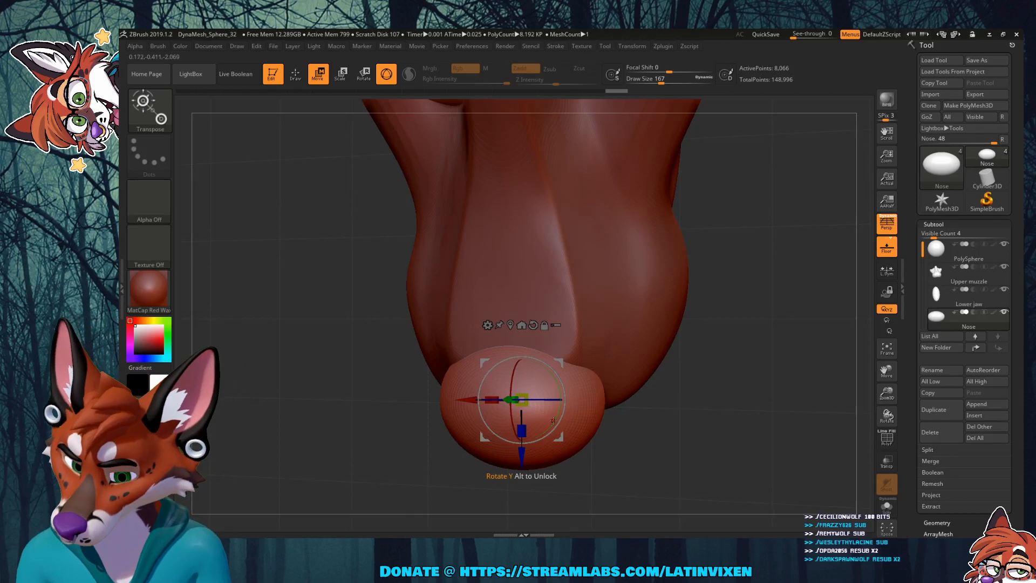
{"action": "left_click_drag", "start_coordinate": [551, 425], "coordinate": [696, 433]}
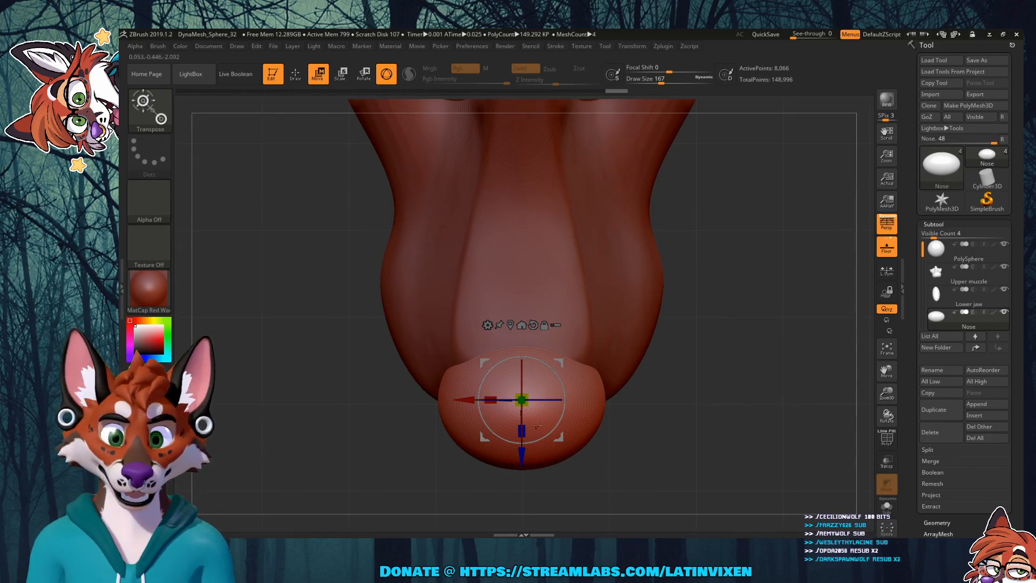
{"action": "left_click_drag", "start_coordinate": [663, 364], "coordinate": [574, 412]}
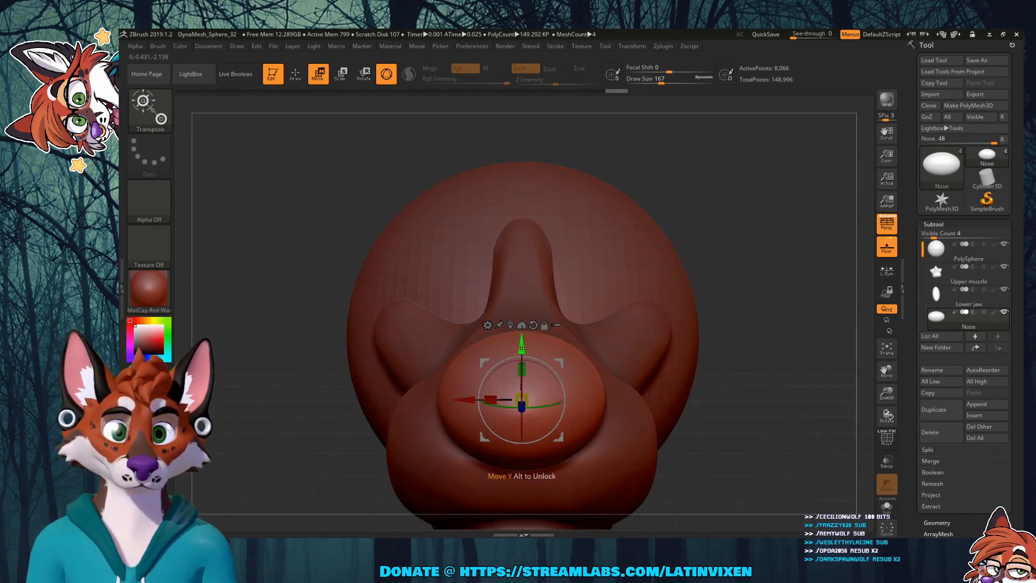
{"action": "mouse_move", "coordinate": [771, 409]}
{"action": "left_mouse_down"}
{"action": "mouse_move", "coordinate": [803, 391]}
{"action": "mouse_move", "coordinate": [760, 435]}
{"action": "mouse_move", "coordinate": [781, 417]}
{"action": "mouse_move", "coordinate": [768, 413]}
{"action": "left_mouse_up"}
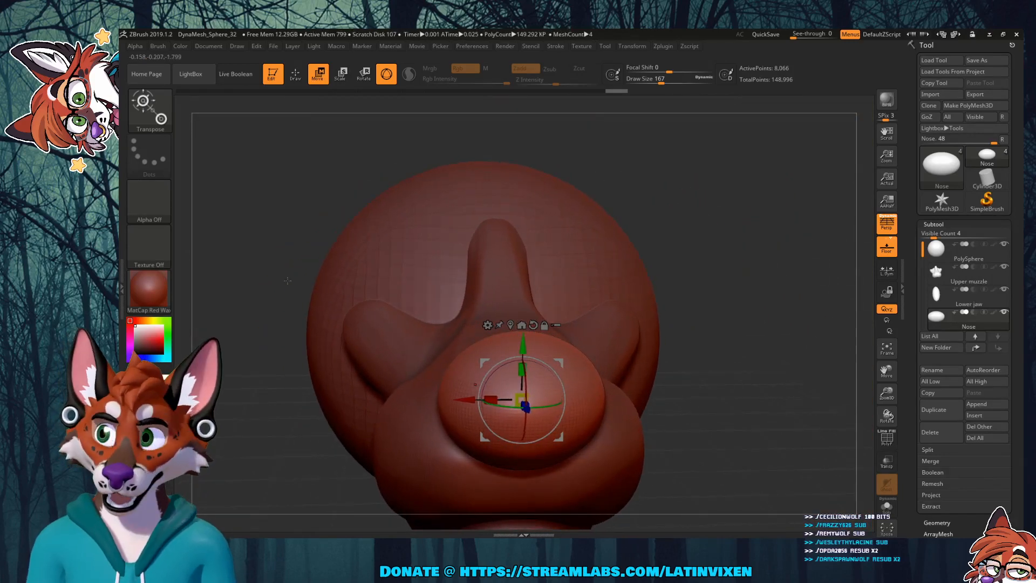
Step: Pull the centre of the nose's lower edge downward with the Move brush at draw size 167
{"action": "left_click", "coordinate": [149, 108]}
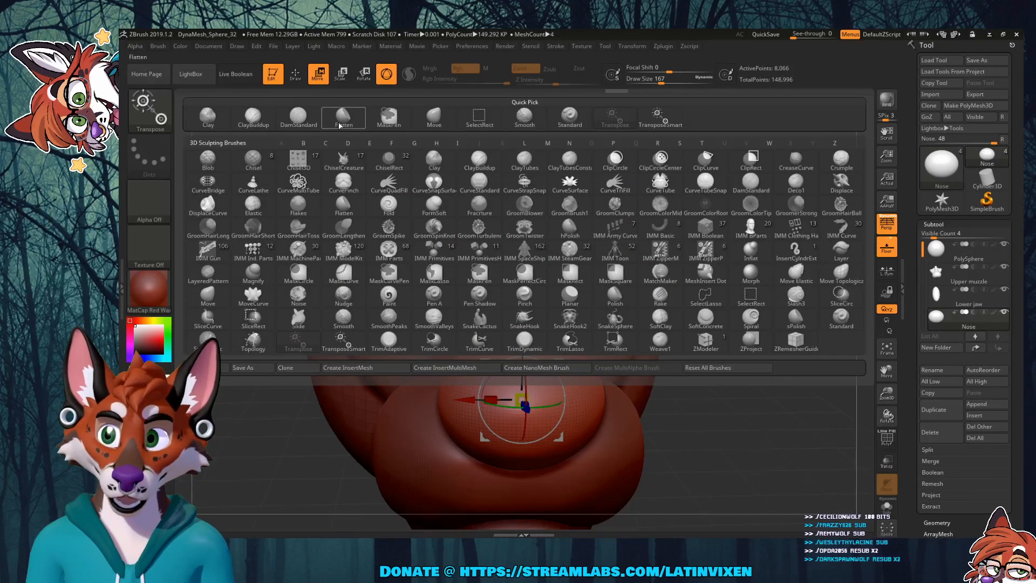
{"action": "left_click", "coordinate": [433, 120]}
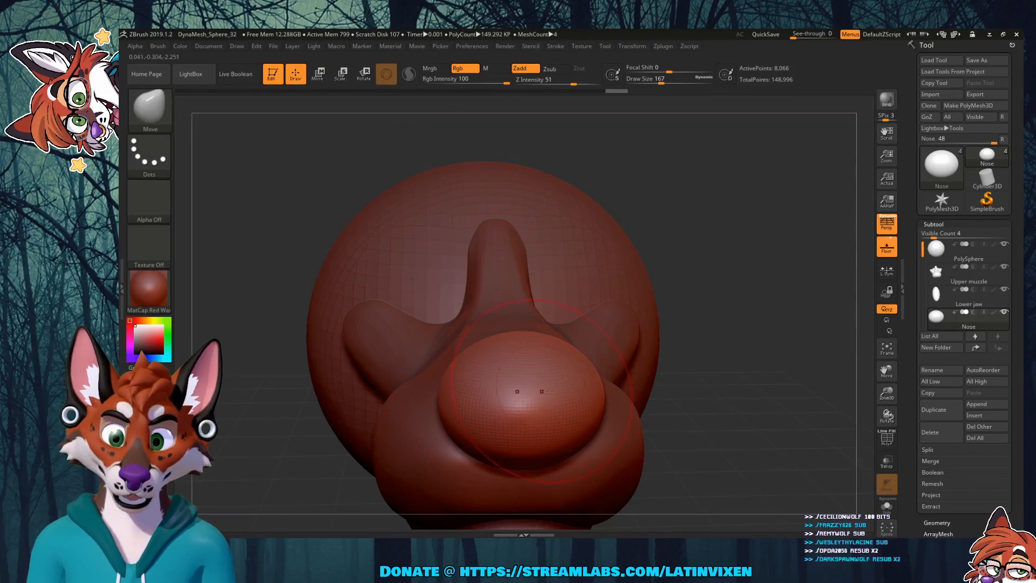
{"action": "right_click_drag", "start_coordinate": [624, 373], "coordinate": [681, 389]}
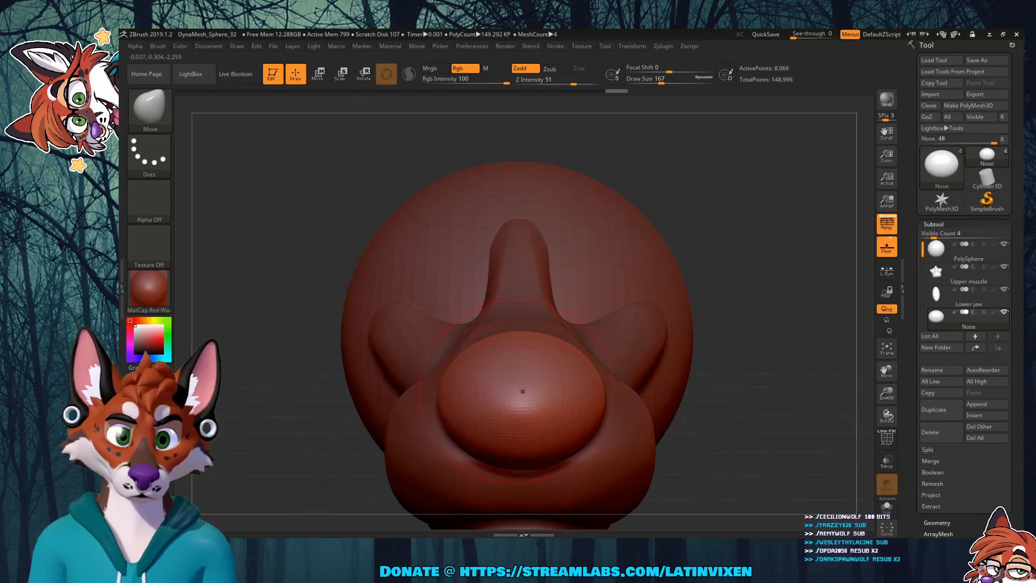
{"action": "left_click_drag", "start_coordinate": [526, 460], "coordinate": [527, 473]}
{"action": "left_click_drag", "start_coordinate": [723, 500], "coordinate": [628, 493]}
Step: Pull the upper sides of the nose outward so it tapers toward its lower end
{"action": "left_click_drag", "start_coordinate": [886, 393], "coordinate": [820, 349]}
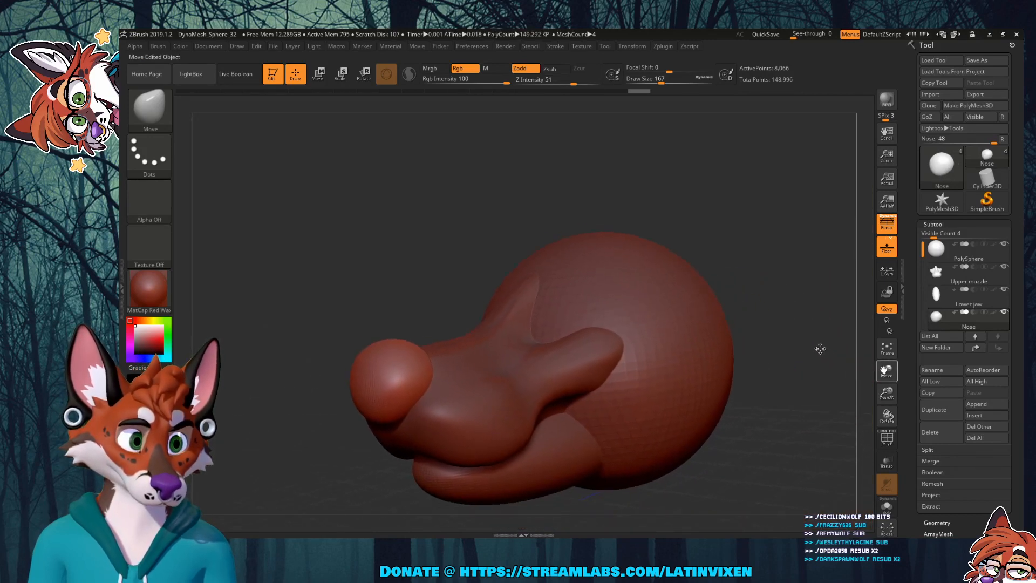
{"action": "left_click_drag", "start_coordinate": [816, 408], "coordinate": [808, 408]}
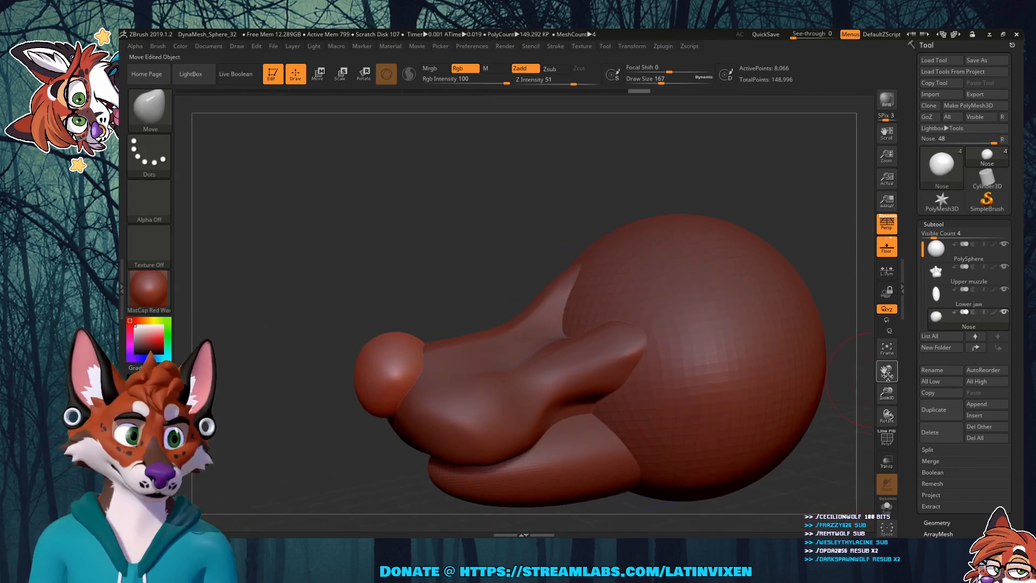
{"action": "left_click_drag", "start_coordinate": [886, 390], "coordinate": [857, 401]}
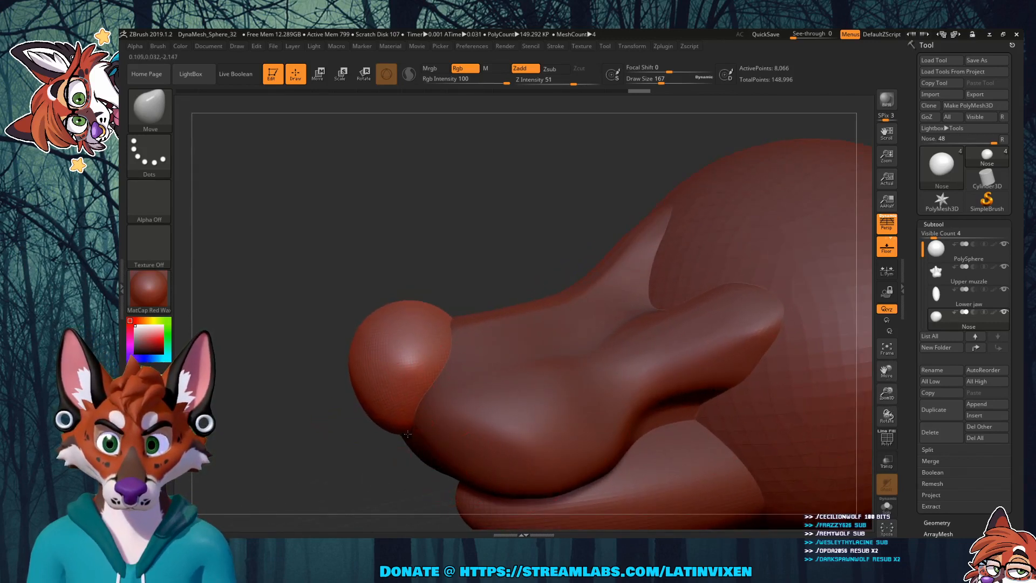
{"action": "mouse_move", "coordinate": [354, 508]}
{"action": "left_mouse_down"}
{"action": "mouse_move", "coordinate": [426, 492]}
{"action": "mouse_move", "coordinate": [408, 486]}
{"action": "left_mouse_up"}
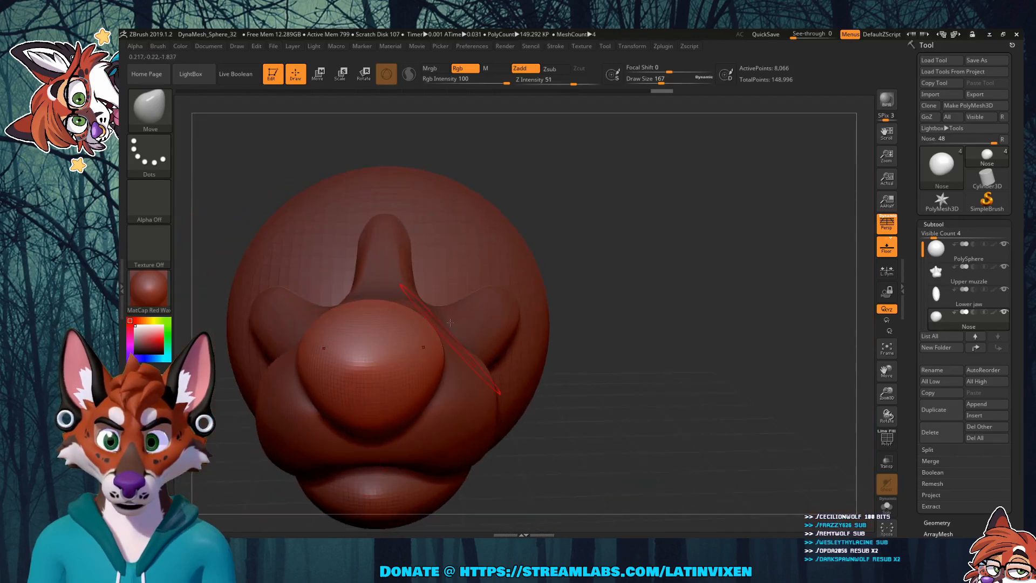
{"action": "left_click_drag", "start_coordinate": [439, 353], "coordinate": [453, 359]}
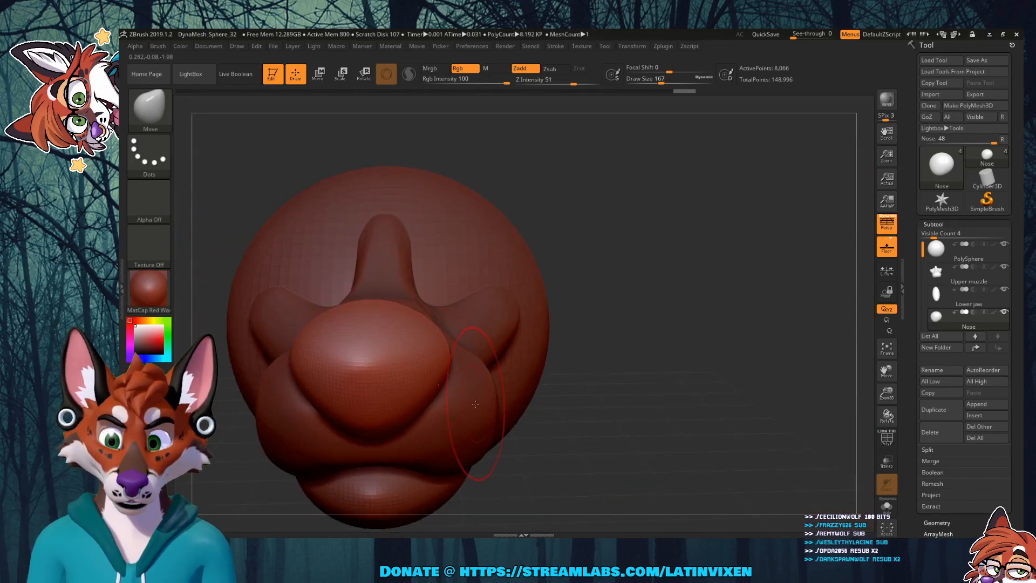
{"action": "left_click_drag", "start_coordinate": [618, 384], "coordinate": [549, 384]}
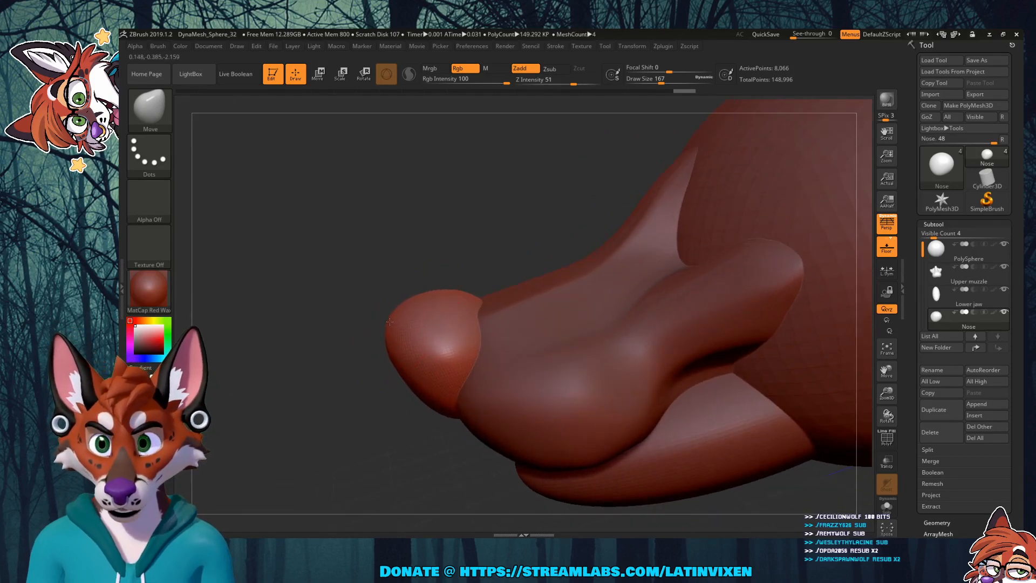
Step: Push the nose's lower front slightly back toward the muzzle and smooth its front surface
{"action": "left_click_drag", "start_coordinate": [380, 404], "coordinate": [349, 342]}
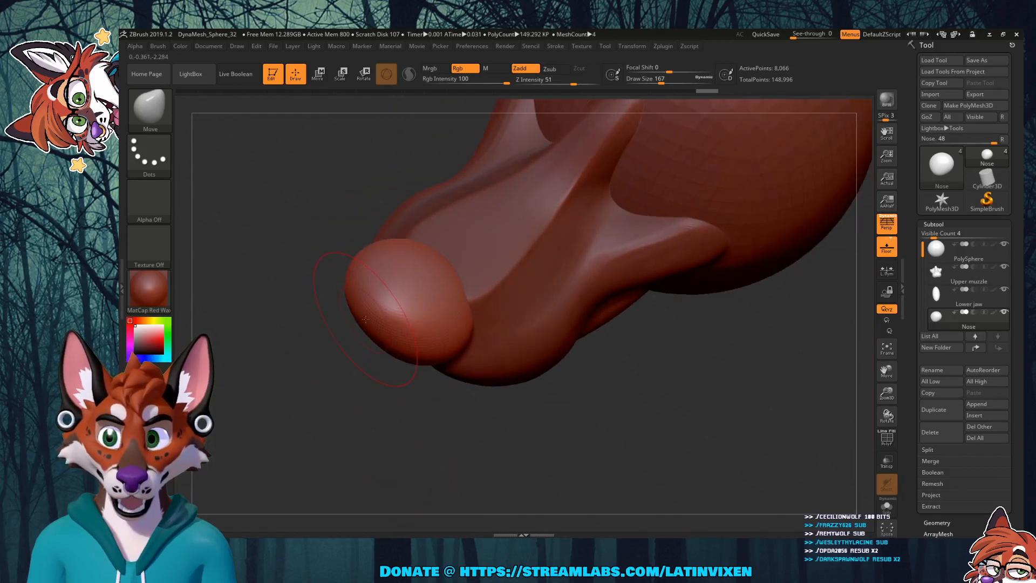
{"action": "mouse_move", "coordinate": [469, 439]}
{"action": "left_mouse_down"}
{"action": "mouse_move", "coordinate": [472, 469]}
{"action": "mouse_move", "coordinate": [467, 459]}
{"action": "left_mouse_up"}
{"action": "mouse_move", "coordinate": [531, 411]}
{"action": "left_mouse_down"}
{"action": "mouse_move", "coordinate": [556, 316]}
{"action": "mouse_move", "coordinate": [485, 321]}
{"action": "mouse_move", "coordinate": [525, 305]}
{"action": "mouse_move", "coordinate": [485, 331]}
{"action": "left_mouse_up"}
{"action": "left_click_drag", "start_coordinate": [360, 348], "coordinate": [364, 345]}
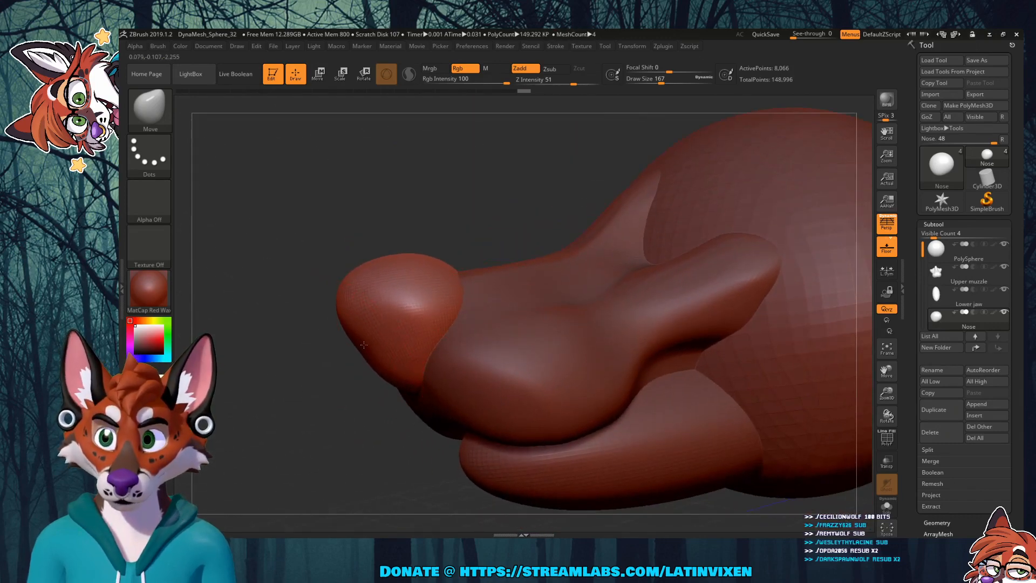
{"action": "mouse_move", "coordinate": [358, 398]}
{"action": "left_mouse_down"}
{"action": "mouse_move", "coordinate": [407, 386]}
{"action": "mouse_move", "coordinate": [388, 372]}
{"action": "left_mouse_up"}
{"action": "key", "text": "shift"}
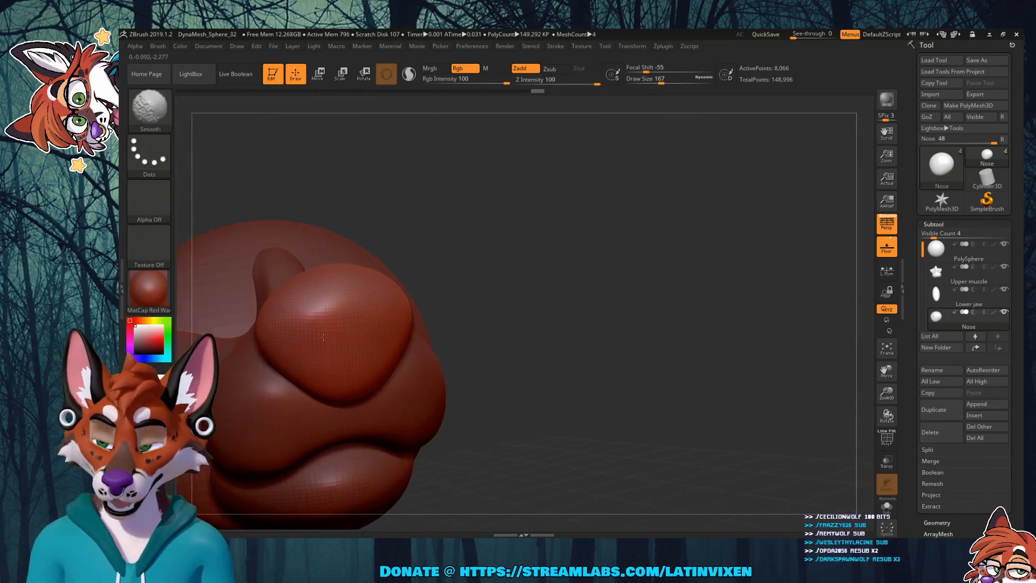
{"action": "mouse_move", "coordinate": [580, 323]}
{"action": "left_mouse_down"}
{"action": "mouse_move", "coordinate": [566, 325]}
{"action": "mouse_move", "coordinate": [597, 347]}
{"action": "mouse_move", "coordinate": [594, 370]}
{"action": "mouse_move", "coordinate": [559, 371]}
{"action": "left_mouse_up"}
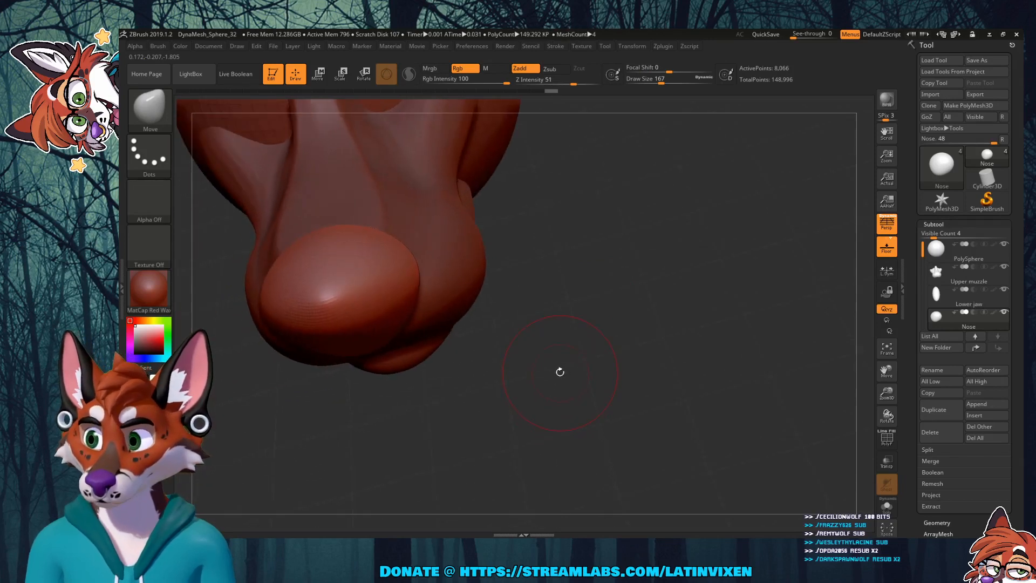
{"action": "left_click_drag", "start_coordinate": [552, 316], "coordinate": [595, 316]}
Step: Flatten the top of the nose from a straight top view with the Flatten brush at draw size 167
{"action": "left_click_drag", "start_coordinate": [886, 372], "coordinate": [903, 397]}
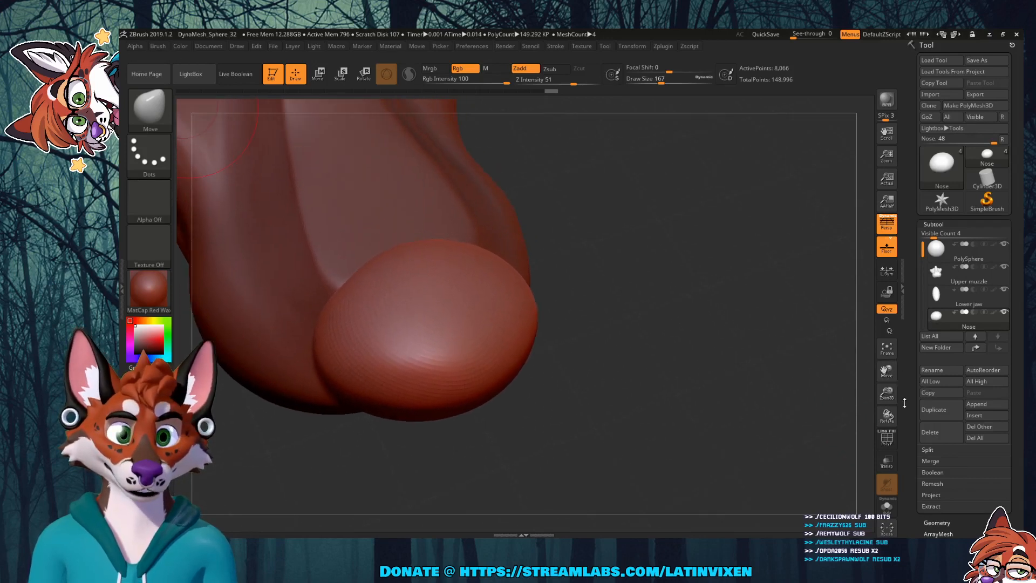
{"action": "left_click_drag", "start_coordinate": [703, 375], "coordinate": [689, 389], "text": "shift"}
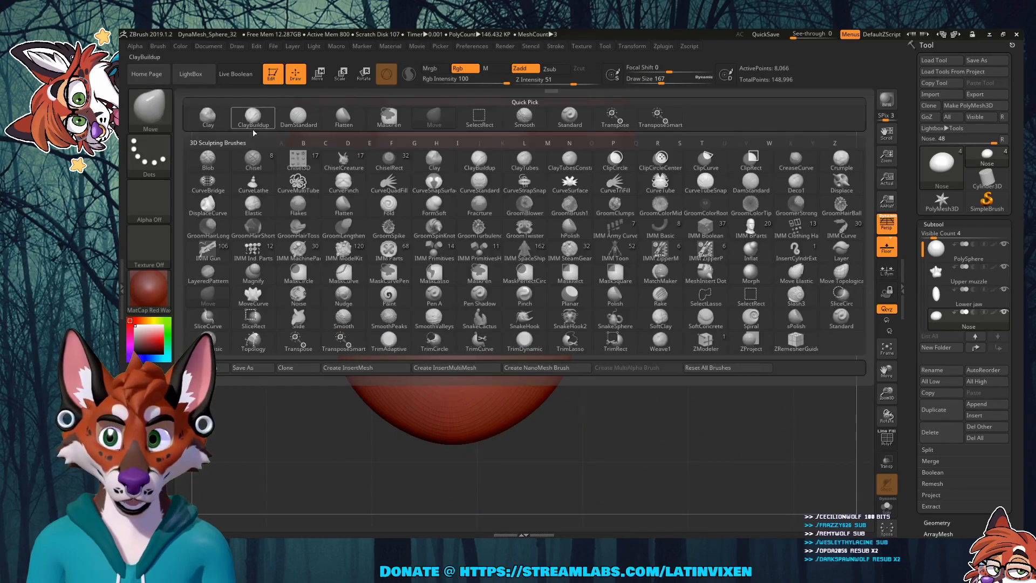
{"action": "left_click", "coordinate": [344, 115]}
{"action": "mouse_move", "coordinate": [454, 335]}
{"action": "left_mouse_down"}
{"action": "mouse_move", "coordinate": [483, 343]}
{"action": "mouse_move", "coordinate": [460, 378]}
{"action": "mouse_move", "coordinate": [492, 331]}
{"action": "mouse_move", "coordinate": [425, 306]}
{"action": "mouse_move", "coordinate": [404, 342]}
{"action": "mouse_move", "coordinate": [411, 393]}
{"action": "left_mouse_up"}
{"action": "mouse_move", "coordinate": [408, 346]}
{"action": "left_mouse_down"}
{"action": "mouse_move", "coordinate": [408, 320]}
{"action": "mouse_move", "coordinate": [409, 367]}
{"action": "mouse_move", "coordinate": [421, 308]}
{"action": "mouse_move", "coordinate": [369, 345]}
{"action": "left_mouse_up"}
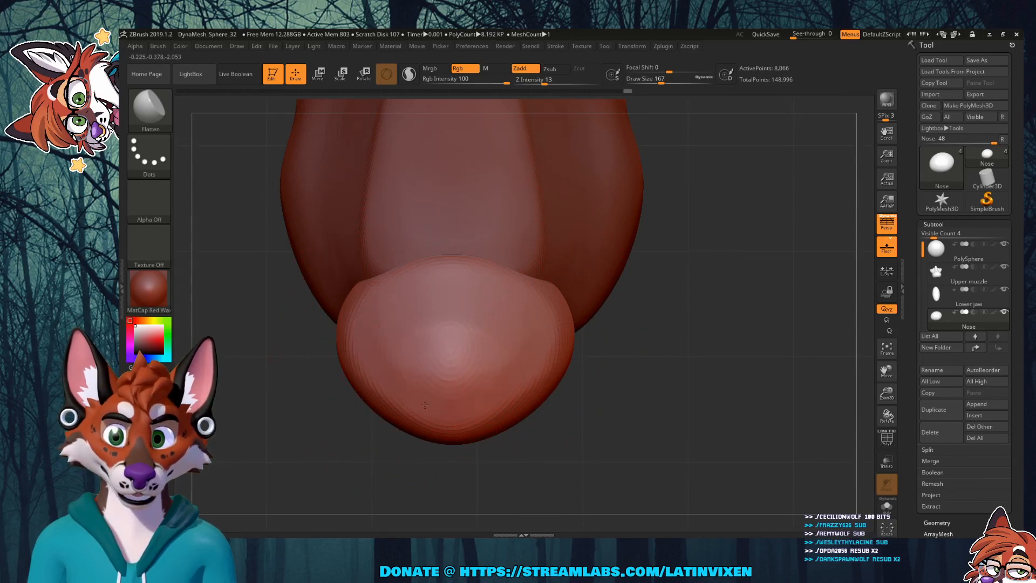
Step: Flatten the nose's top plane across its centre and both sides with the Flatten brush, and smooth the centre
{"action": "mouse_move", "coordinate": [523, 356]}
{"action": "left_mouse_down"}
{"action": "mouse_move", "coordinate": [521, 342]}
{"action": "mouse_move", "coordinate": [438, 331]}
{"action": "left_mouse_up"}
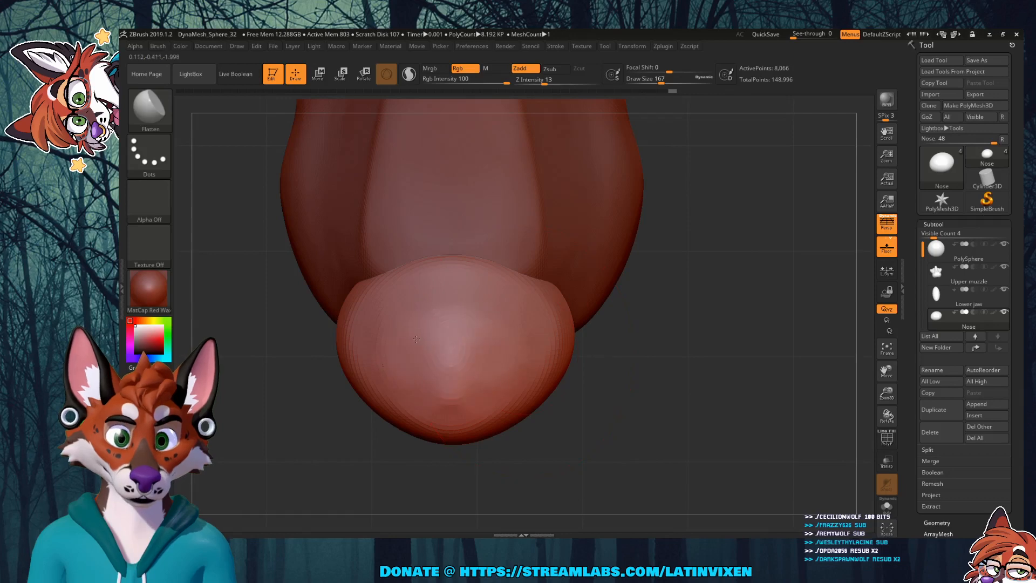
{"action": "left_click_drag", "start_coordinate": [699, 411], "coordinate": [715, 362]}
{"action": "mouse_move", "coordinate": [461, 307]}
{"action": "left_mouse_down"}
{"action": "mouse_move", "coordinate": [431, 292]}
{"action": "mouse_move", "coordinate": [385, 336]}
{"action": "mouse_move", "coordinate": [396, 373]}
{"action": "mouse_move", "coordinate": [381, 347]}
{"action": "left_mouse_up"}
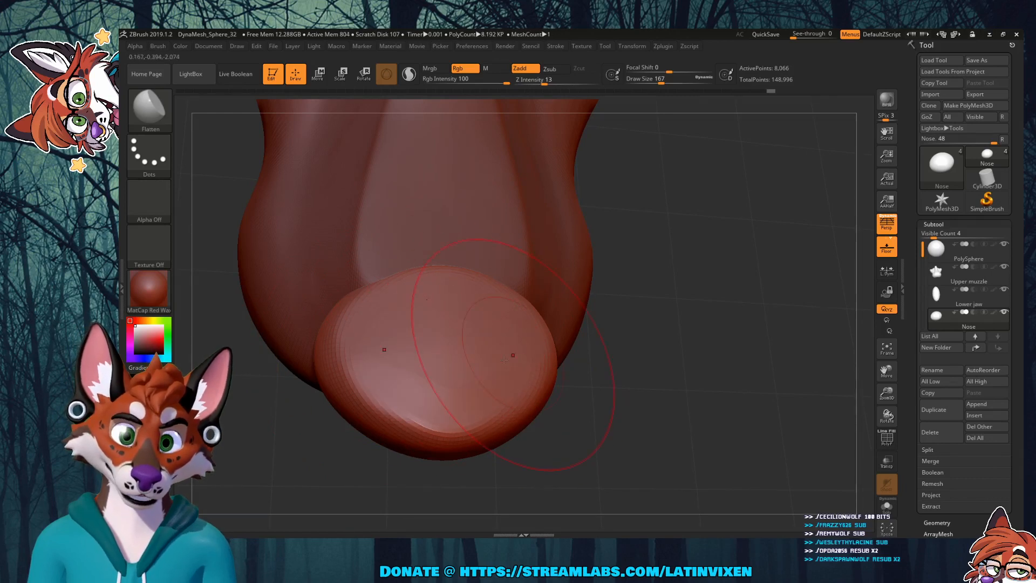
{"action": "mouse_move", "coordinate": [508, 334]}
{"action": "left_mouse_down"}
{"action": "mouse_move", "coordinate": [495, 317]}
{"action": "mouse_move", "coordinate": [407, 307]}
{"action": "left_mouse_up"}
{"action": "mouse_move", "coordinate": [412, 398]}
{"action": "left_mouse_down"}
{"action": "mouse_move", "coordinate": [520, 354]}
{"action": "mouse_move", "coordinate": [485, 349]}
{"action": "mouse_move", "coordinate": [498, 334]}
{"action": "mouse_move", "coordinate": [525, 348]}
{"action": "mouse_move", "coordinate": [485, 320]}
{"action": "left_mouse_up"}
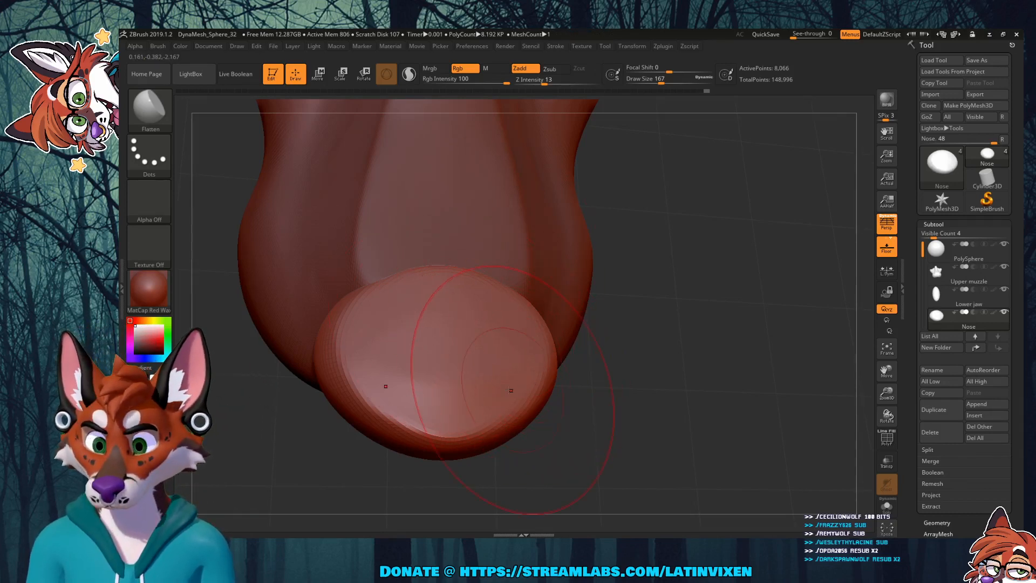
{"action": "mouse_move", "coordinate": [470, 361]}
{"action": "left_mouse_down", "text": "shift"}
{"action": "mouse_move", "coordinate": [470, 344]}
{"action": "mouse_move", "coordinate": [488, 353]}
{"action": "left_mouse_up", "text": "shift"}
Step: Even out the flattened top of the nose from its front rim to its back edge at draw size 167
{"action": "mouse_move", "coordinate": [683, 348]}
{"action": "left_mouse_down"}
{"action": "mouse_move", "coordinate": [701, 301]}
{"action": "mouse_move", "coordinate": [720, 426]}
{"action": "left_mouse_up"}
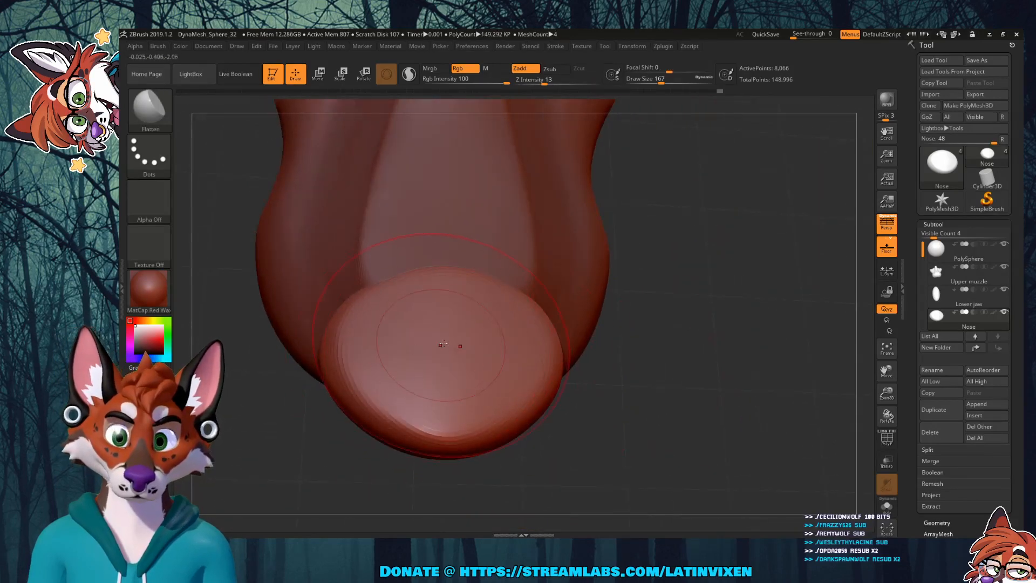
{"action": "mouse_move", "coordinate": [484, 352]}
{"action": "left_mouse_down"}
{"action": "mouse_move", "coordinate": [435, 368]}
{"action": "mouse_move", "coordinate": [434, 387]}
{"action": "left_mouse_up"}
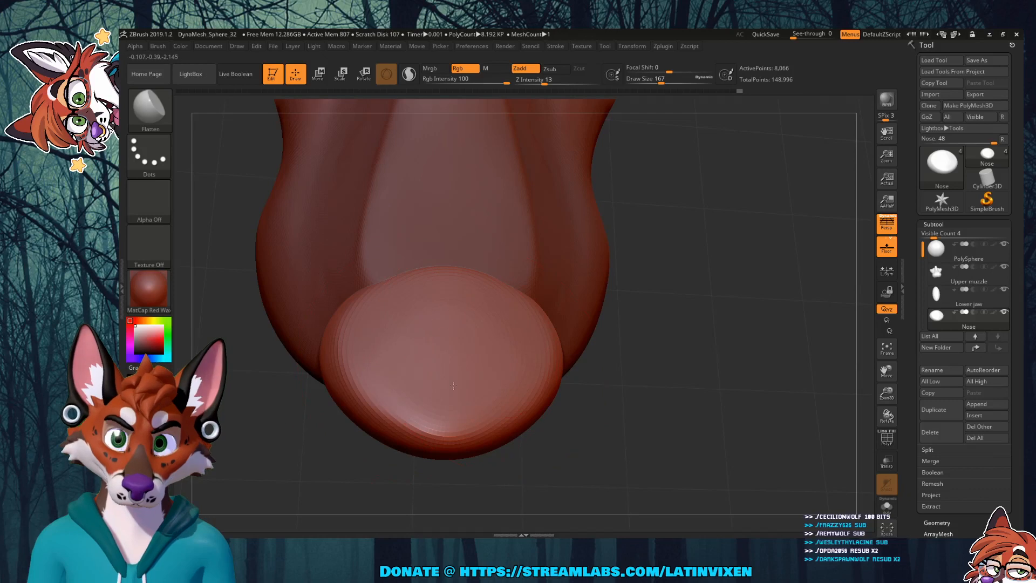
{"action": "left_click_drag", "start_coordinate": [448, 304], "coordinate": [479, 304]}
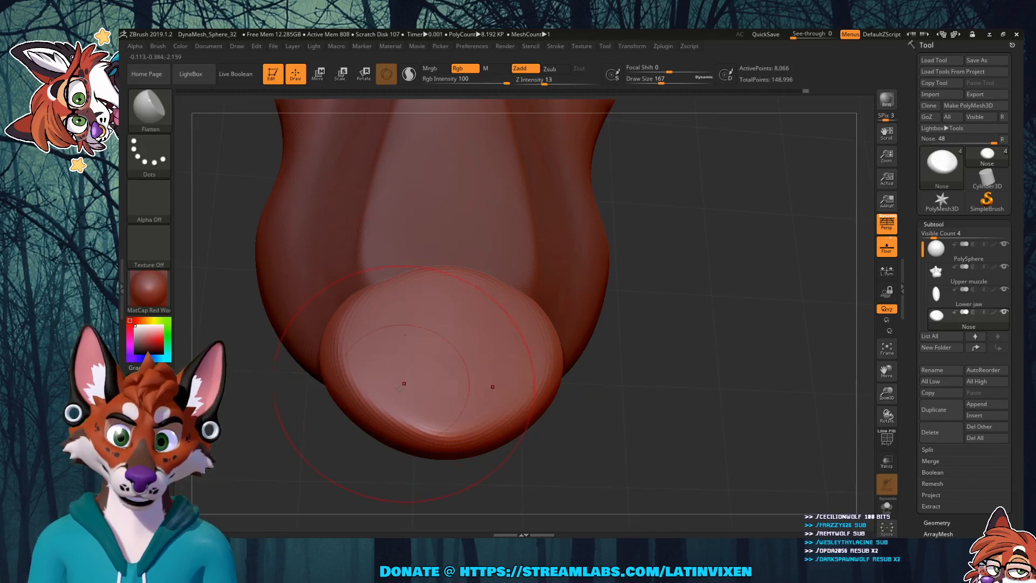
{"action": "mouse_move", "coordinate": [613, 356]}
{"action": "left_mouse_down"}
{"action": "mouse_move", "coordinate": [721, 357]}
{"action": "mouse_move", "coordinate": [414, 348]}
{"action": "mouse_move", "coordinate": [397, 326]}
{"action": "mouse_move", "coordinate": [496, 331]}
{"action": "mouse_move", "coordinate": [510, 352]}
{"action": "mouse_move", "coordinate": [513, 339]}
{"action": "mouse_move", "coordinate": [483, 302]}
{"action": "left_mouse_up"}
{"action": "mouse_move", "coordinate": [422, 289]}
{"action": "left_mouse_down"}
{"action": "mouse_move", "coordinate": [398, 345]}
{"action": "mouse_move", "coordinate": [425, 341]}
{"action": "left_mouse_up"}
{"action": "mouse_move", "coordinate": [506, 336]}
{"action": "left_mouse_down"}
{"action": "mouse_move", "coordinate": [482, 376]}
{"action": "mouse_move", "coordinate": [504, 323]}
{"action": "left_mouse_up"}
Step: Raise the centre of the nose's upper edge into a gentle arch with the Move brush in a front view
{"action": "mouse_move", "coordinate": [766, 420]}
{"action": "left_mouse_down"}
{"action": "mouse_move", "coordinate": [745, 413]}
{"action": "mouse_move", "coordinate": [709, 362]}
{"action": "mouse_move", "coordinate": [633, 359]}
{"action": "mouse_move", "coordinate": [699, 402]}
{"action": "mouse_move", "coordinate": [670, 416]}
{"action": "mouse_move", "coordinate": [677, 276]}
{"action": "mouse_move", "coordinate": [667, 357]}
{"action": "left_mouse_up"}
{"action": "mouse_move", "coordinate": [886, 372]}
{"action": "left_mouse_down"}
{"action": "mouse_move", "coordinate": [879, 357]}
{"action": "mouse_move", "coordinate": [892, 371]}
{"action": "left_mouse_up"}
{"action": "left_click_drag", "start_coordinate": [755, 388], "coordinate": [750, 388], "text": "shift"}
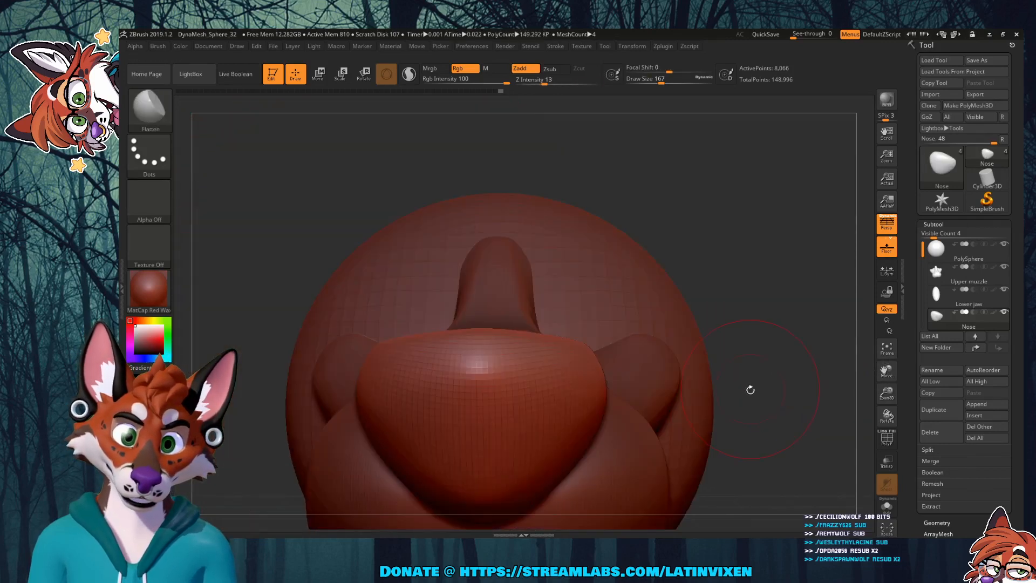
{"action": "left_click", "coordinate": [150, 108]}
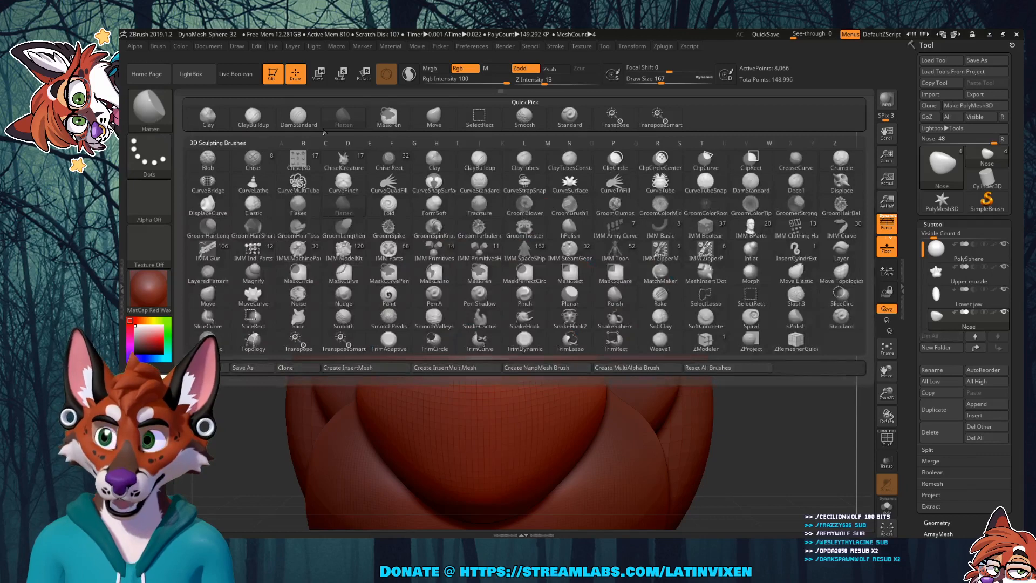
{"action": "left_click", "coordinate": [433, 116]}
{"action": "left_click_drag", "start_coordinate": [484, 337], "coordinate": [486, 309]}
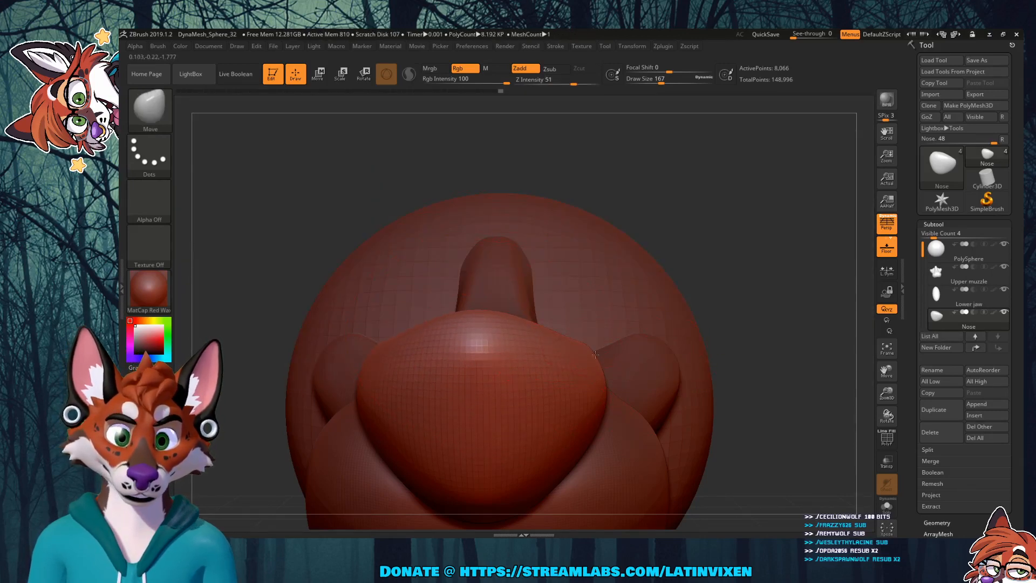
Step: Smooth the raised top surface of the nose and undo the last stroke
{"action": "left_click_drag", "start_coordinate": [757, 330], "coordinate": [755, 432]}
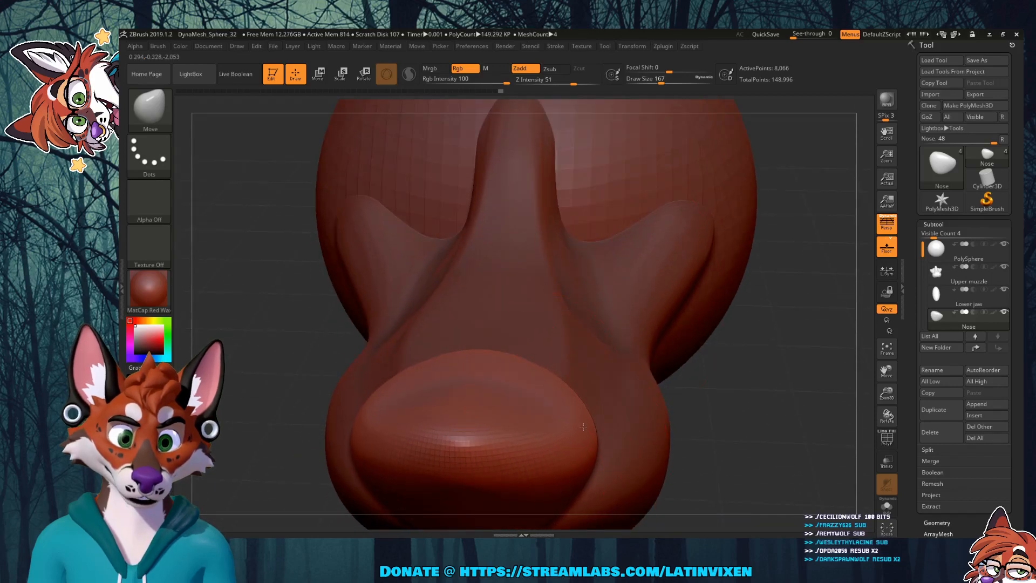
{"action": "left_click_drag", "start_coordinate": [670, 380], "coordinate": [774, 401]}
{"action": "mouse_move", "coordinate": [474, 365]}
{"action": "left_mouse_down", "text": "shift"}
{"action": "mouse_move", "coordinate": [458, 390]}
{"action": "mouse_move", "coordinate": [490, 365]}
{"action": "left_mouse_up", "text": "shift"}
{"action": "left_click_drag", "start_coordinate": [329, 464], "coordinate": [424, 462]}
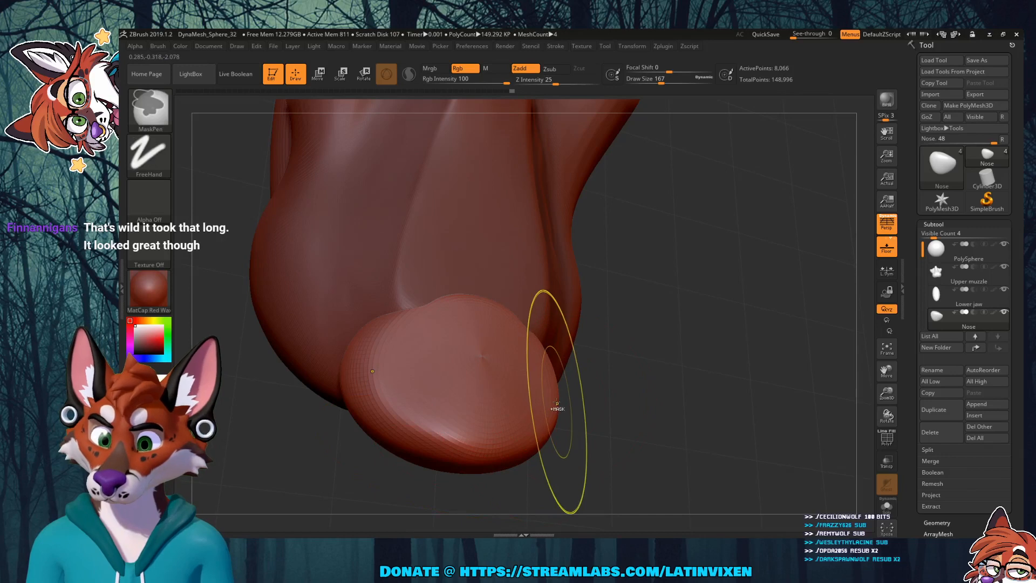
{"action": "key", "text": "ctrl+z"}
Step: Subdivide the nose mesh once to subdivision level 2
{"action": "left_click_drag", "start_coordinate": [723, 362], "coordinate": [696, 326]}
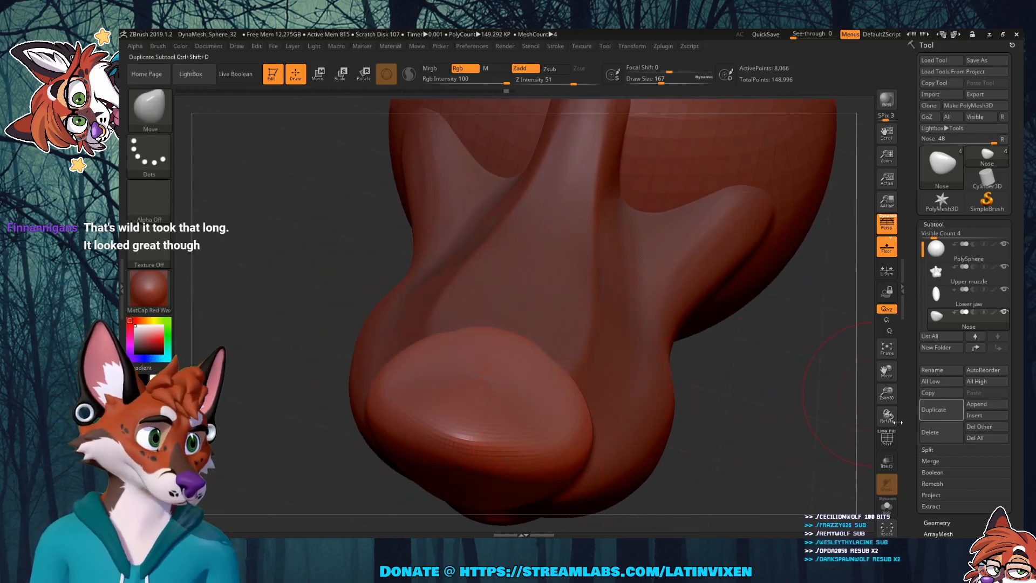
{"action": "scroll", "coordinate": [939, 410], "scroll_direction": "down", "scroll_amount": 5}
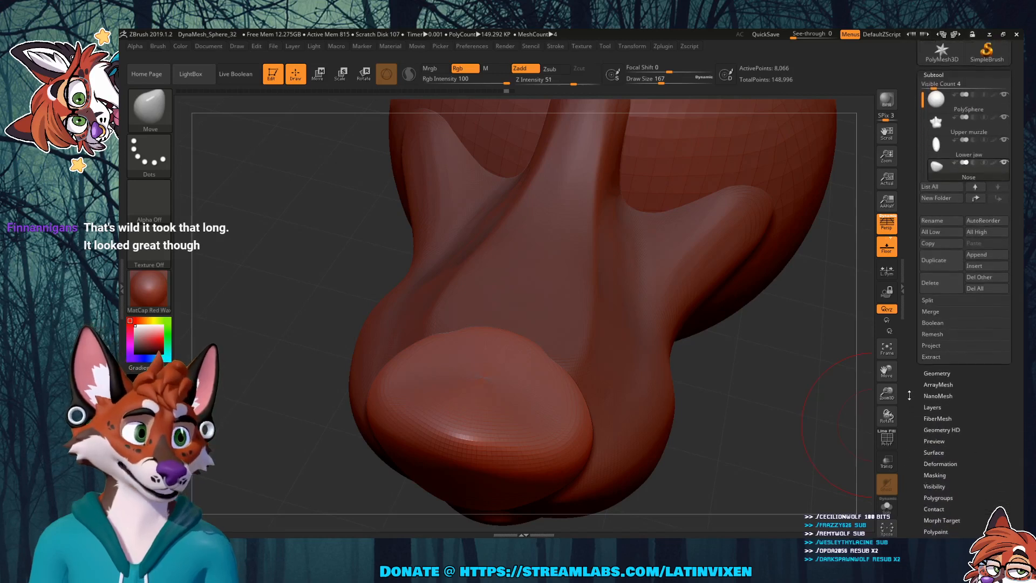
{"action": "left_click", "coordinate": [938, 343]}
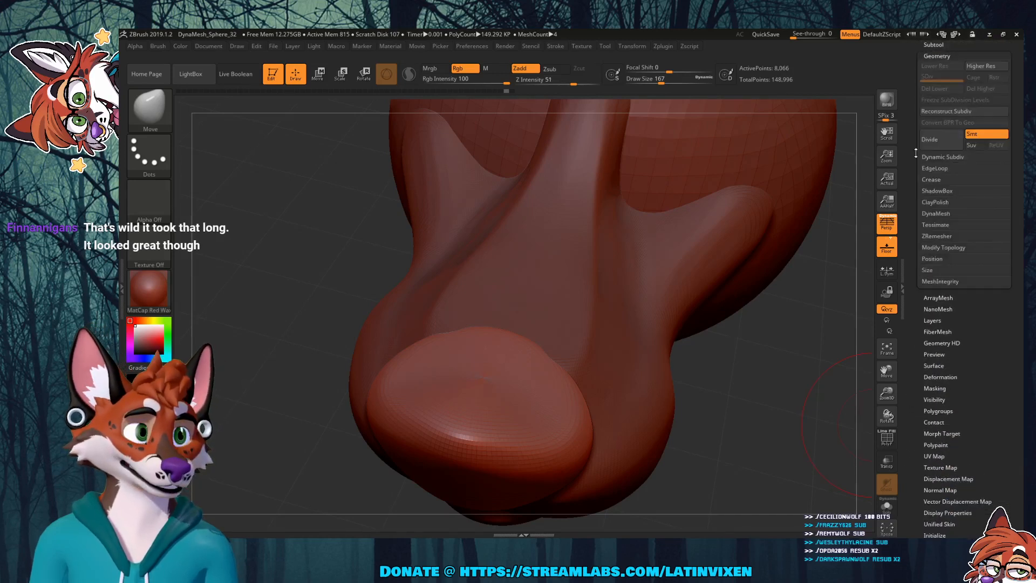
{"action": "left_click", "coordinate": [938, 138]}
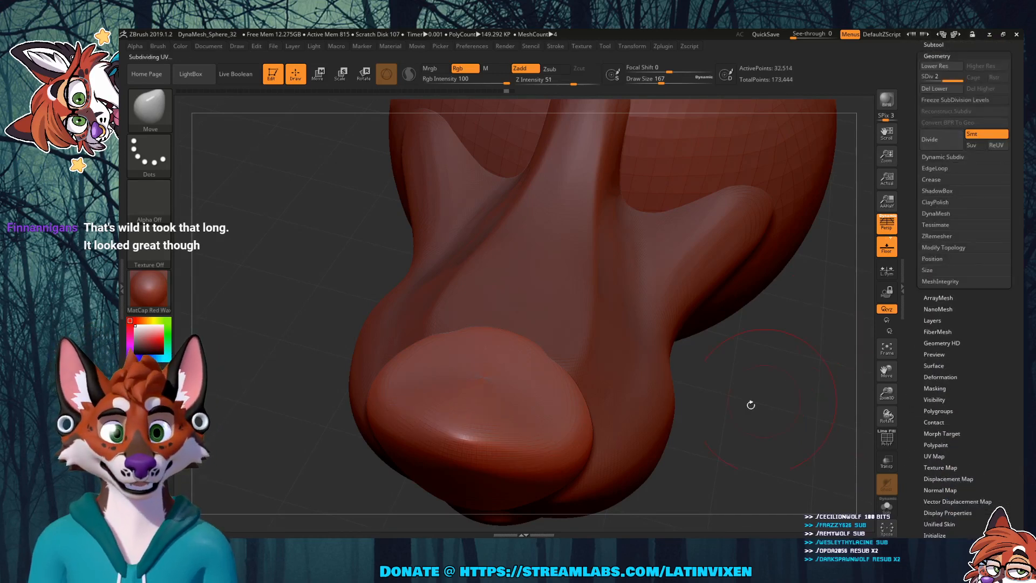
Step: Flatten the top of the subdivided nose with the Flatten brush at draw size 167
{"action": "mouse_move", "coordinate": [784, 421]}
{"action": "left_mouse_down"}
{"action": "mouse_move", "coordinate": [753, 365]}
{"action": "mouse_move", "coordinate": [777, 438]}
{"action": "left_mouse_up"}
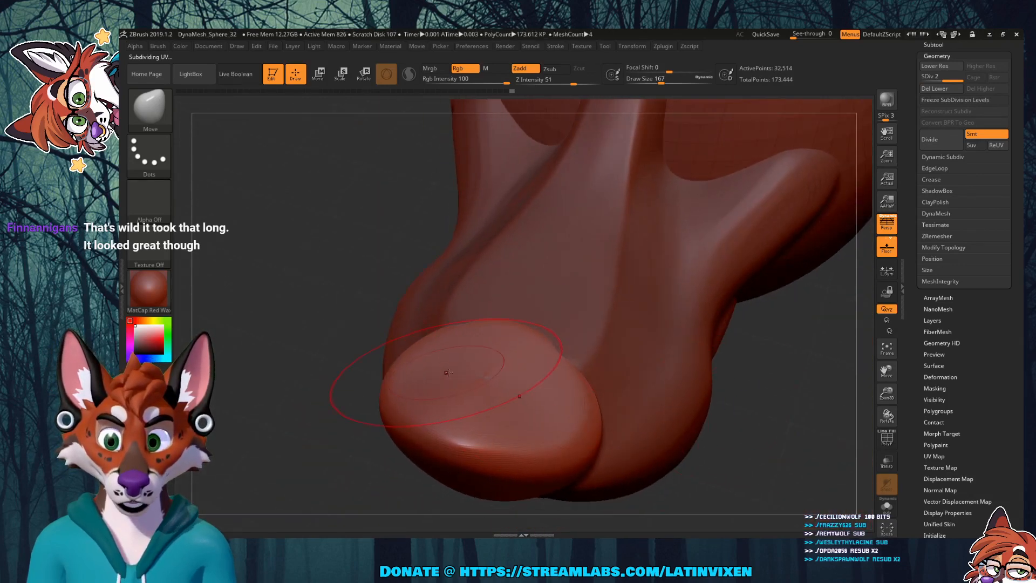
{"action": "left_click", "coordinate": [150, 108]}
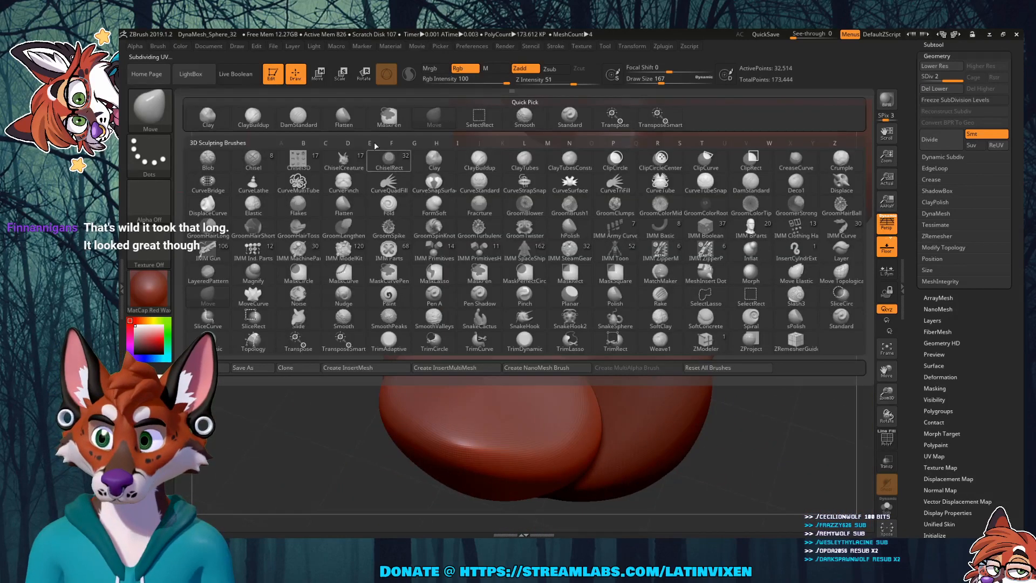
{"action": "left_click", "coordinate": [345, 122]}
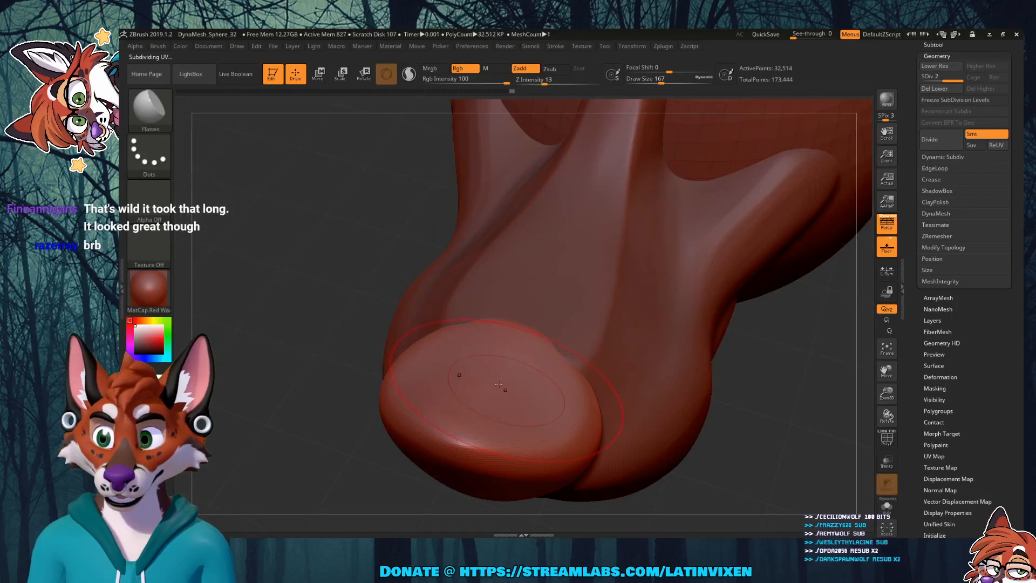
{"action": "mouse_move", "coordinate": [549, 368]}
{"action": "left_mouse_down"}
{"action": "mouse_move", "coordinate": [518, 354]}
{"action": "mouse_move", "coordinate": [558, 383]}
{"action": "mouse_move", "coordinate": [532, 366]}
{"action": "left_mouse_up"}
Step: Pull the nose's upper side corners slightly outward with the Move brush
{"action": "mouse_move", "coordinate": [735, 424]}
{"action": "left_mouse_down"}
{"action": "mouse_move", "coordinate": [702, 418]}
{"action": "mouse_move", "coordinate": [769, 417]}
{"action": "mouse_move", "coordinate": [783, 346]}
{"action": "mouse_move", "coordinate": [769, 329]}
{"action": "mouse_move", "coordinate": [753, 352]}
{"action": "left_mouse_up"}
{"action": "mouse_move", "coordinate": [589, 264]}
{"action": "left_mouse_down"}
{"action": "mouse_move", "coordinate": [615, 234]}
{"action": "mouse_move", "coordinate": [605, 234]}
{"action": "left_mouse_up"}
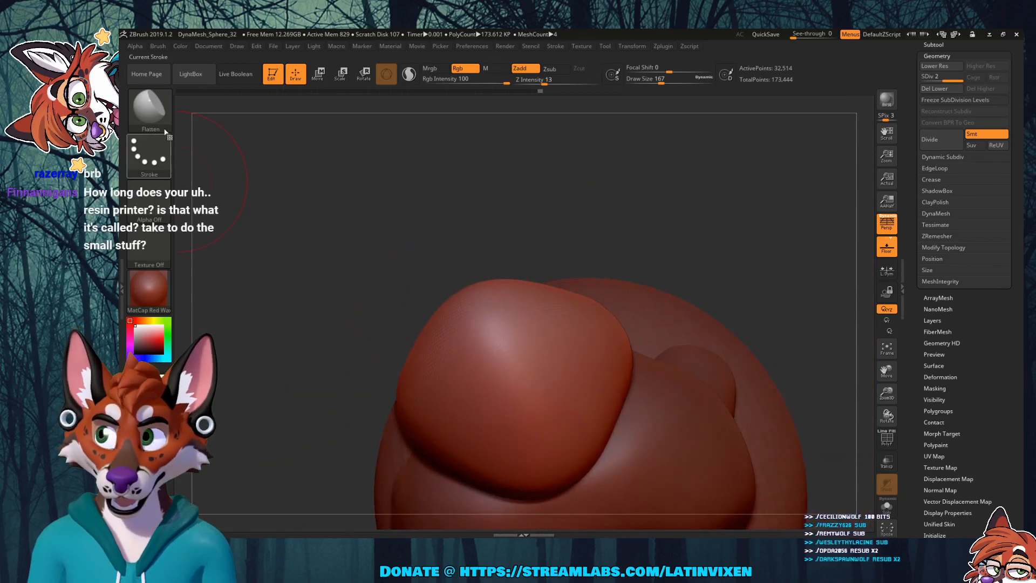
{"action": "left_click", "coordinate": [159, 116]}
{"action": "left_click", "coordinate": [434, 115]}
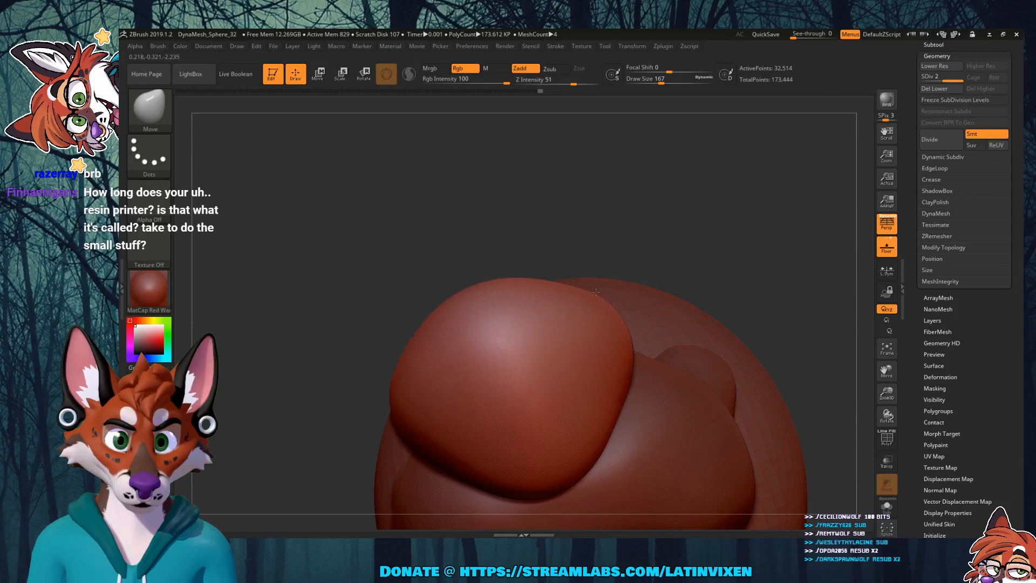
{"action": "mouse_move", "coordinate": [791, 222]}
{"action": "left_mouse_down"}
{"action": "mouse_move", "coordinate": [763, 268]}
{"action": "mouse_move", "coordinate": [759, 255]}
{"action": "left_mouse_up"}
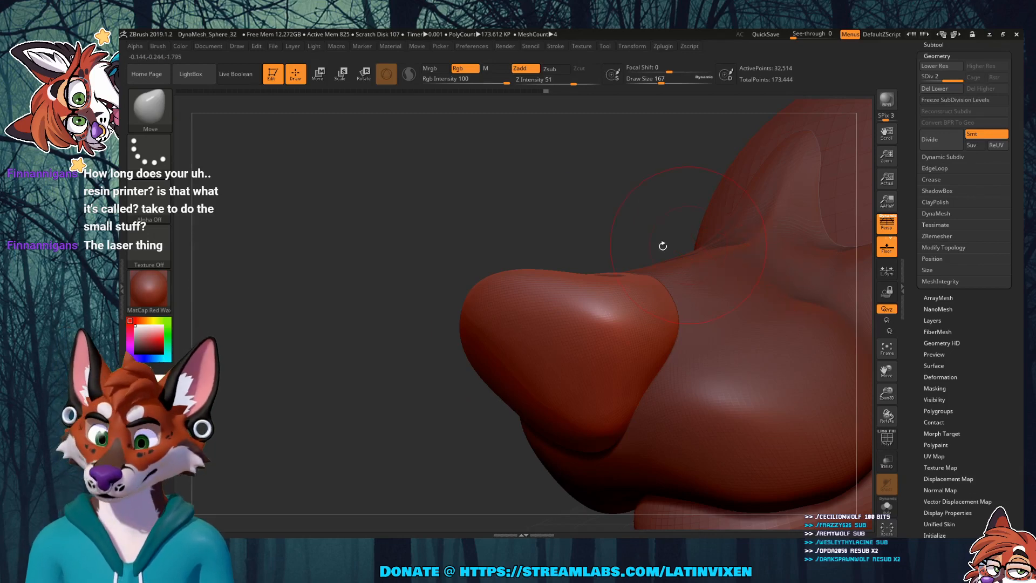
Step: Smooth the upper sides of the nose beside the muzzle
{"action": "mouse_move", "coordinate": [522, 214]}
{"action": "left_mouse_down"}
{"action": "mouse_move", "coordinate": [533, 214]}
{"action": "mouse_move", "coordinate": [541, 282]}
{"action": "left_mouse_up"}
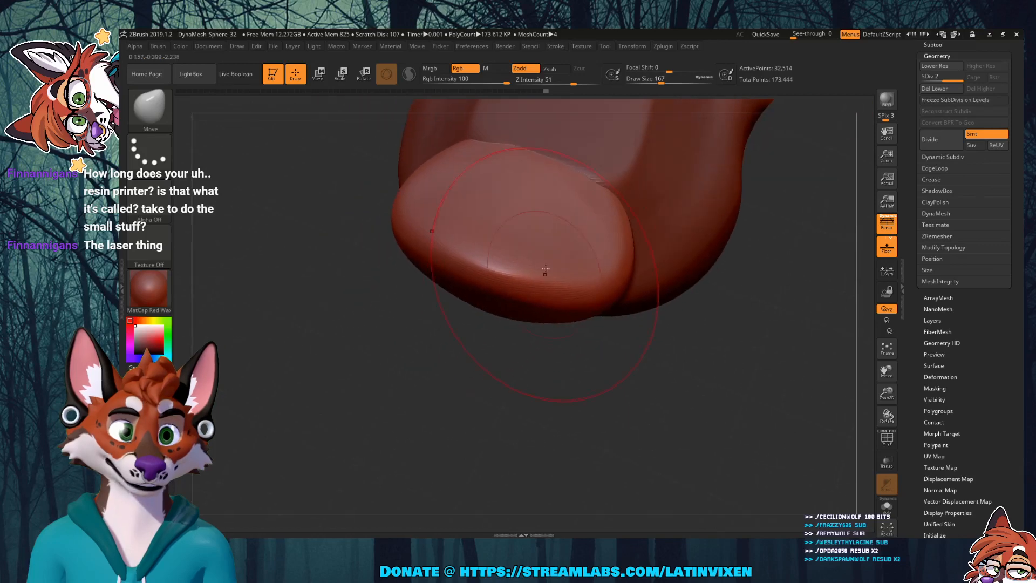
{"action": "key", "text": "shift"}
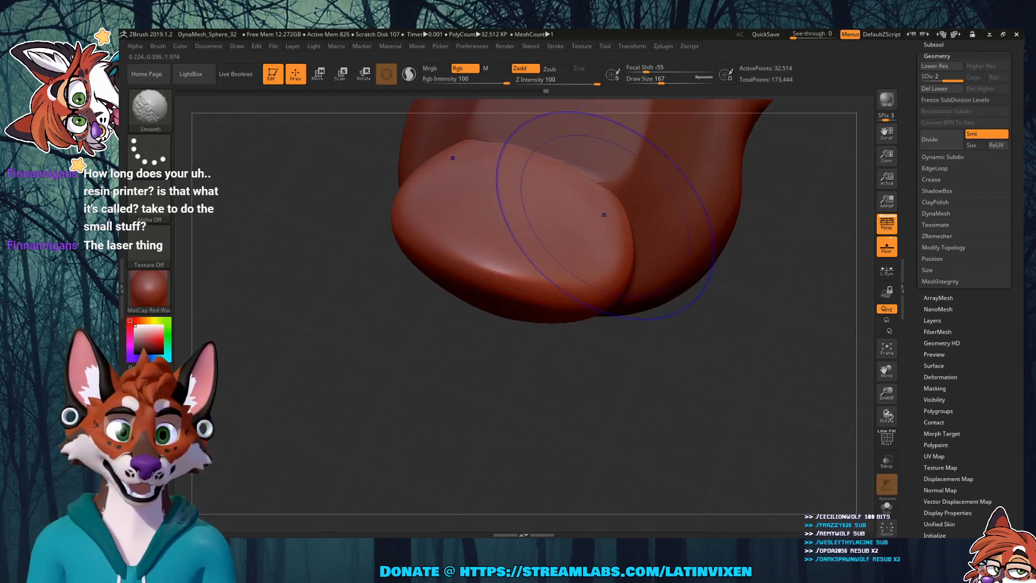
{"action": "mouse_move", "coordinate": [756, 324]}
{"action": "left_mouse_down"}
{"action": "mouse_move", "coordinate": [751, 286]}
{"action": "mouse_move", "coordinate": [731, 251]}
{"action": "mouse_move", "coordinate": [716, 234]}
{"action": "mouse_move", "coordinate": [721, 260]}
{"action": "mouse_move", "coordinate": [672, 222]}
{"action": "left_mouse_up"}
Step: Reduce the Flatten brush's draw size to 51 and flatten the upper side of the nose
{"action": "left_click", "coordinate": [154, 115]}
{"action": "left_click", "coordinate": [157, 119]}
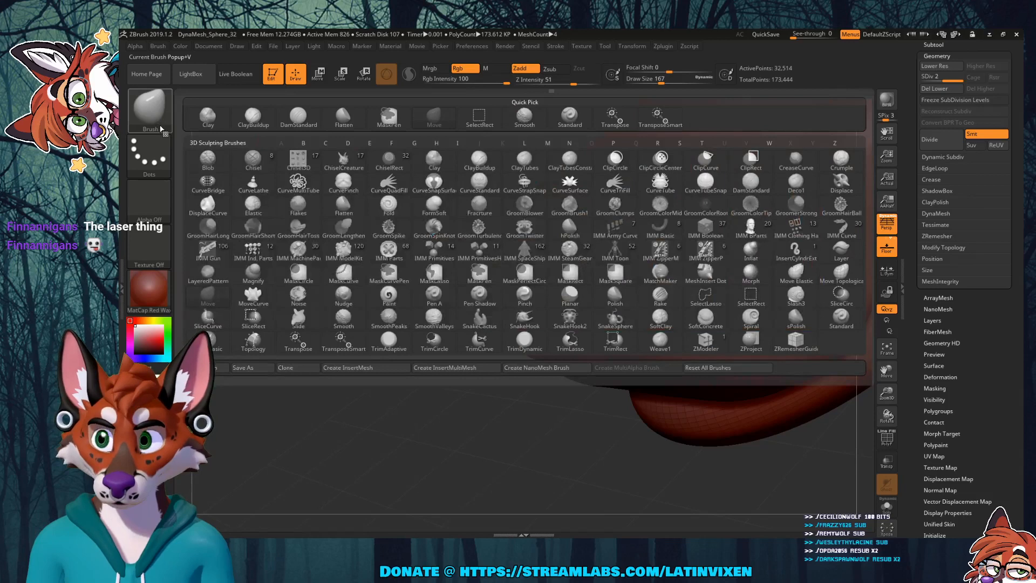
{"action": "left_click", "coordinate": [154, 114]}
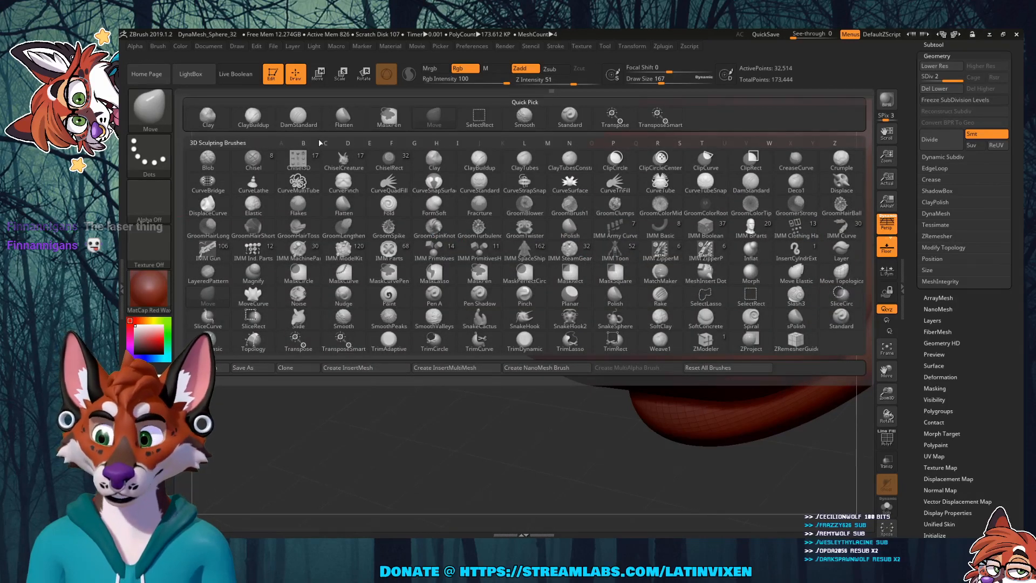
{"action": "left_click", "coordinate": [339, 118]}
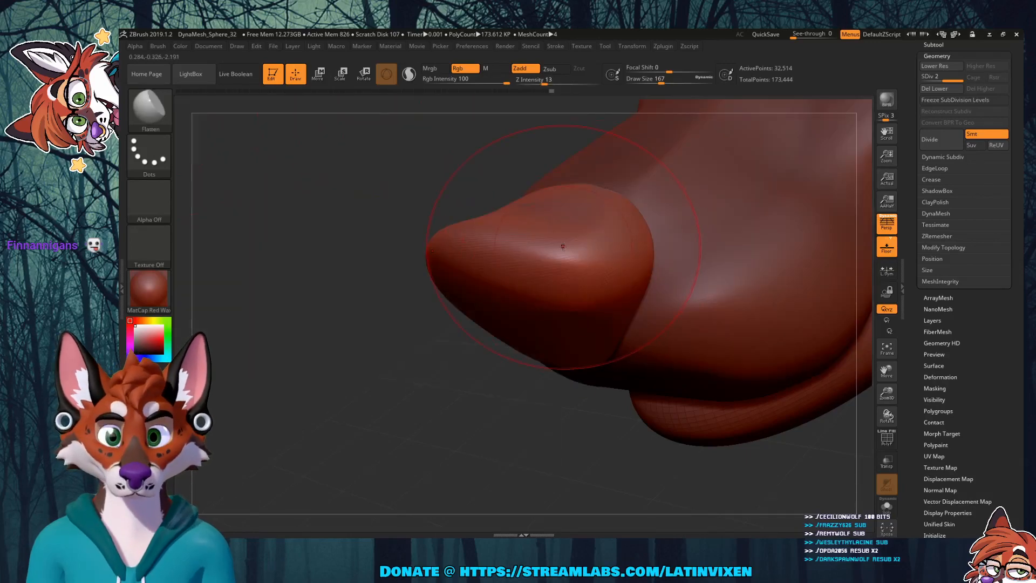
{"action": "left_click", "coordinate": [542, 82]}
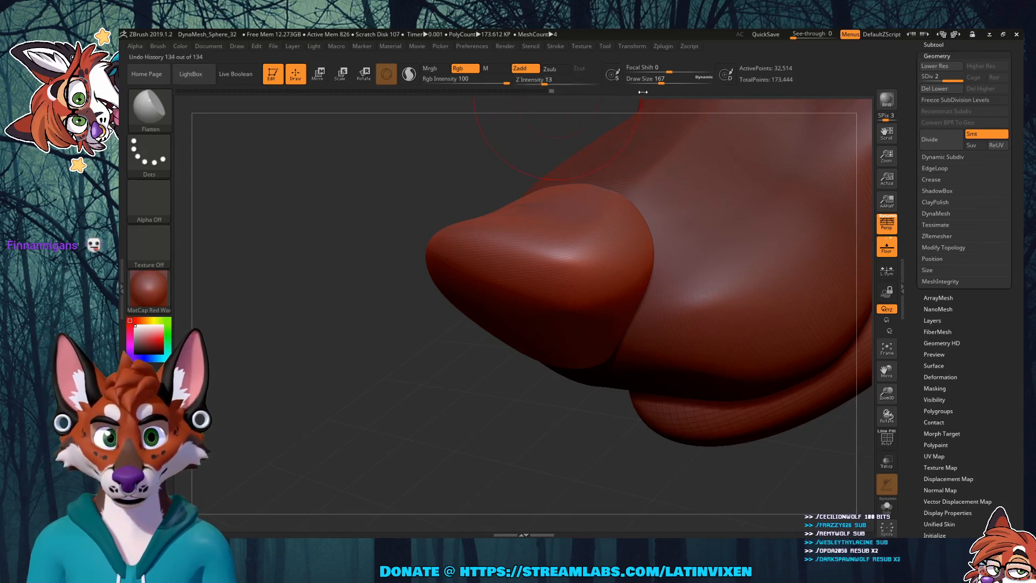
{"action": "left_click_drag", "start_coordinate": [660, 83], "coordinate": [644, 82]}
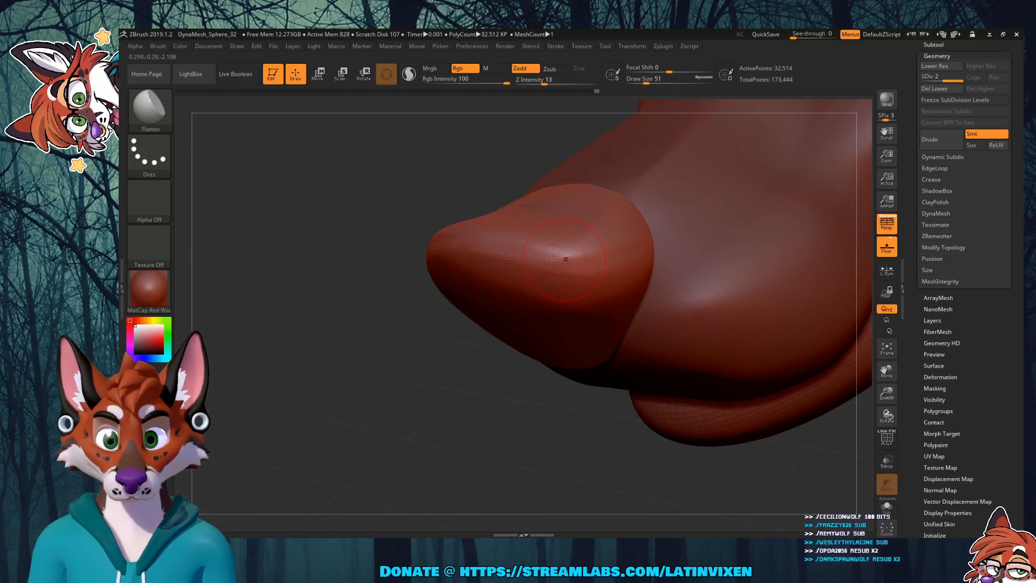
{"action": "mouse_move", "coordinate": [597, 431]}
{"action": "left_mouse_down"}
{"action": "mouse_move", "coordinate": [707, 436]}
{"action": "mouse_move", "coordinate": [613, 441]}
{"action": "mouse_move", "coordinate": [555, 358]}
{"action": "left_mouse_up"}
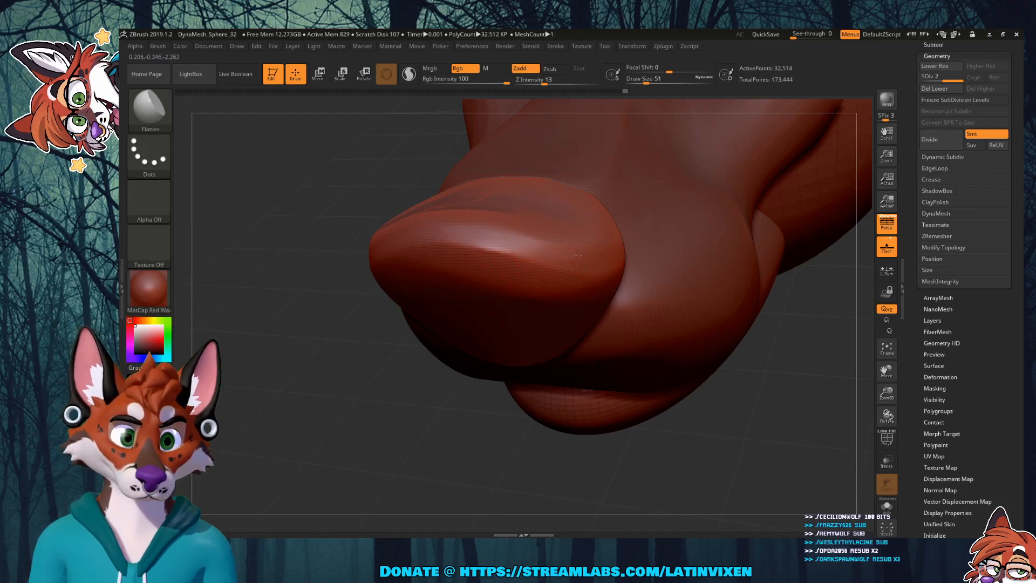
Step: Flatten along the nose's upper front and side rim to define the edge between its top and front planes
{"action": "left_click_drag", "start_coordinate": [739, 364], "coordinate": [701, 397]}
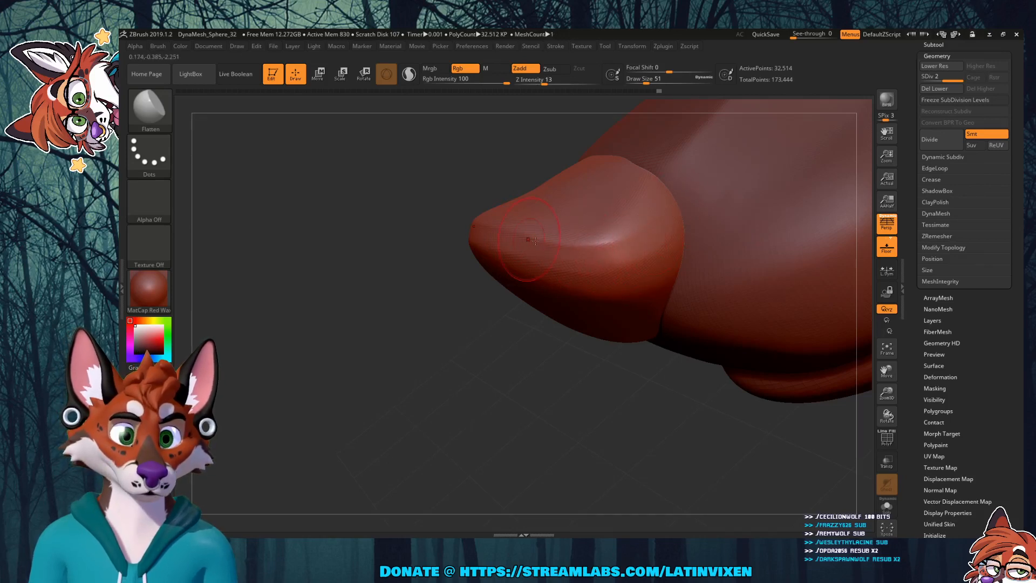
{"action": "left_click_drag", "start_coordinate": [442, 307], "coordinate": [490, 328]}
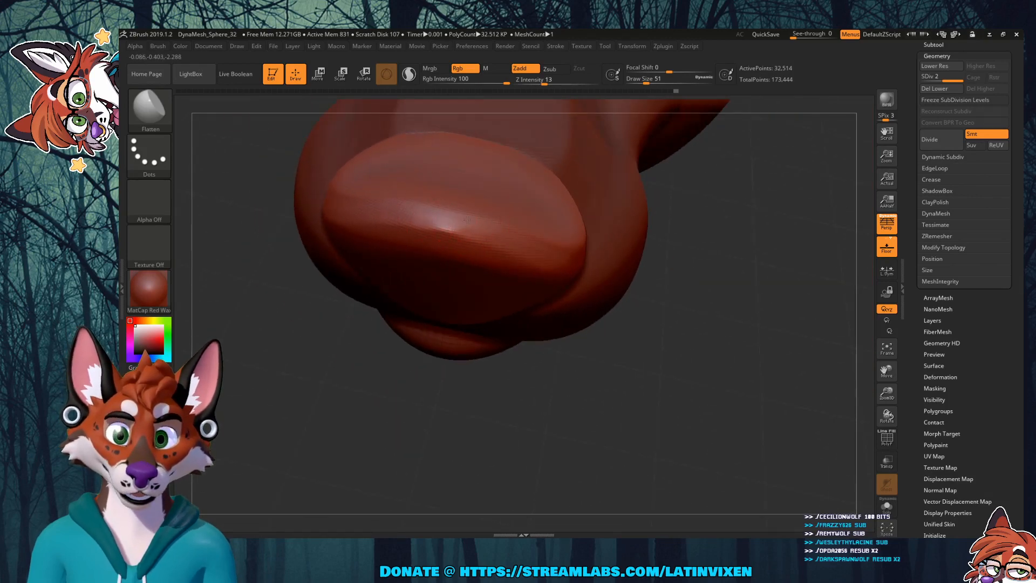
{"action": "left_click_drag", "start_coordinate": [726, 358], "coordinate": [685, 324]}
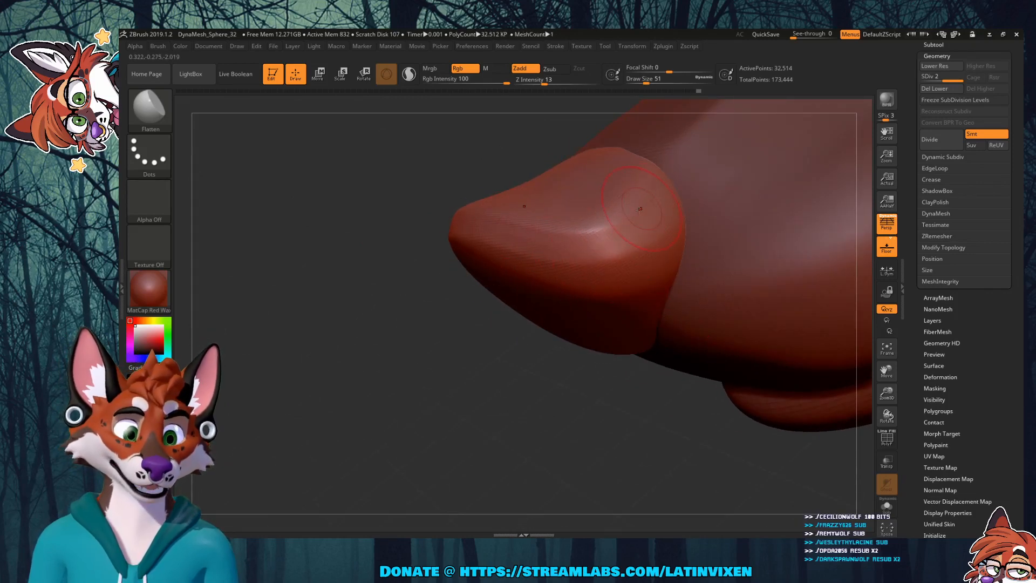
{"action": "left_click_drag", "start_coordinate": [504, 378], "coordinate": [519, 347]}
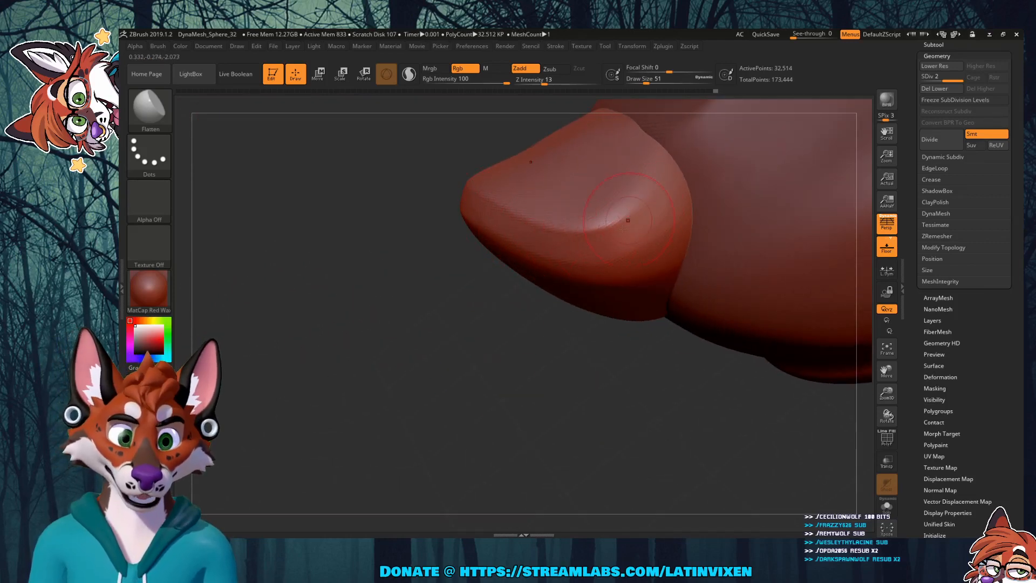
Step: Refine the outer border of the nose's top plane with further Flatten strokes along the front and side
{"action": "left_click_drag", "start_coordinate": [515, 226], "coordinate": [517, 229]}
{"action": "left_click_drag", "start_coordinate": [502, 298], "coordinate": [497, 352]}
{"action": "left_click_drag", "start_coordinate": [886, 372], "coordinate": [871, 438]}
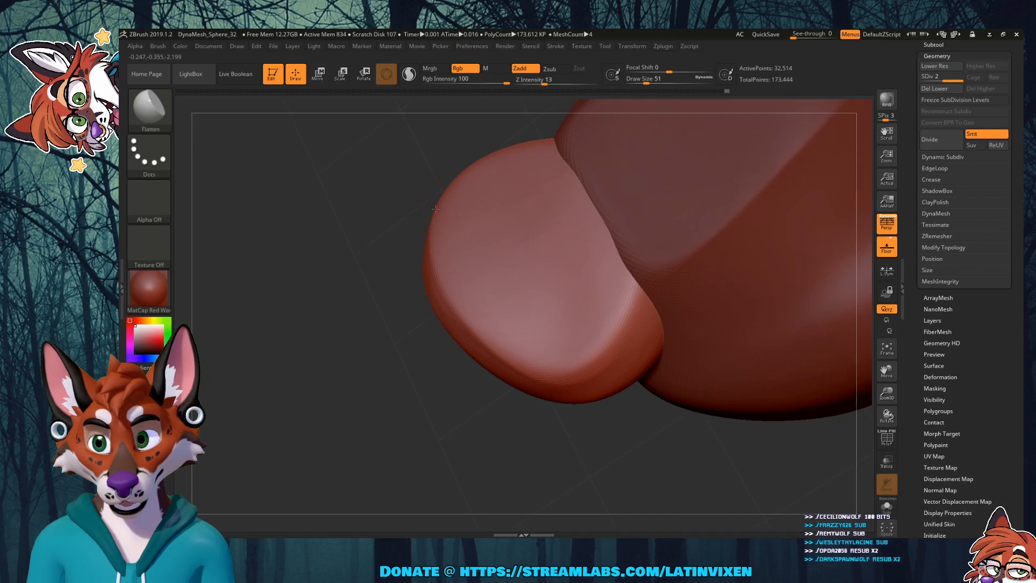
{"action": "mouse_move", "coordinate": [436, 277]}
{"action": "left_mouse_down"}
{"action": "mouse_move", "coordinate": [511, 344]}
{"action": "mouse_move", "coordinate": [592, 384]}
{"action": "left_mouse_up"}
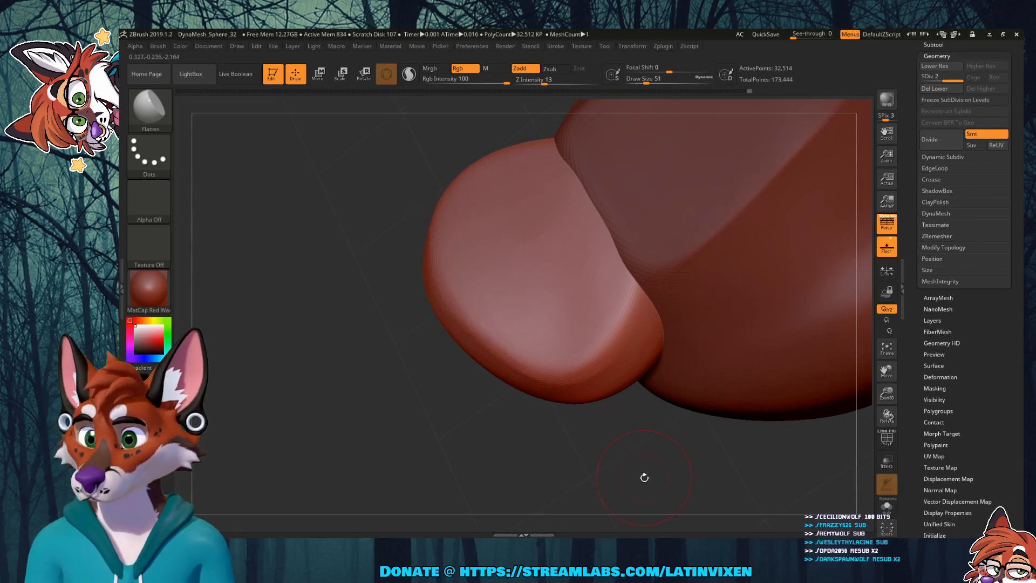
Step: Flatten the nose's upper side beside the muzzle, and flatten its broad top plane with the draw size raised to 108
{"action": "mouse_move", "coordinate": [629, 470]}
{"action": "left_mouse_down"}
{"action": "mouse_move", "coordinate": [645, 392]}
{"action": "mouse_move", "coordinate": [605, 357]}
{"action": "left_mouse_up"}
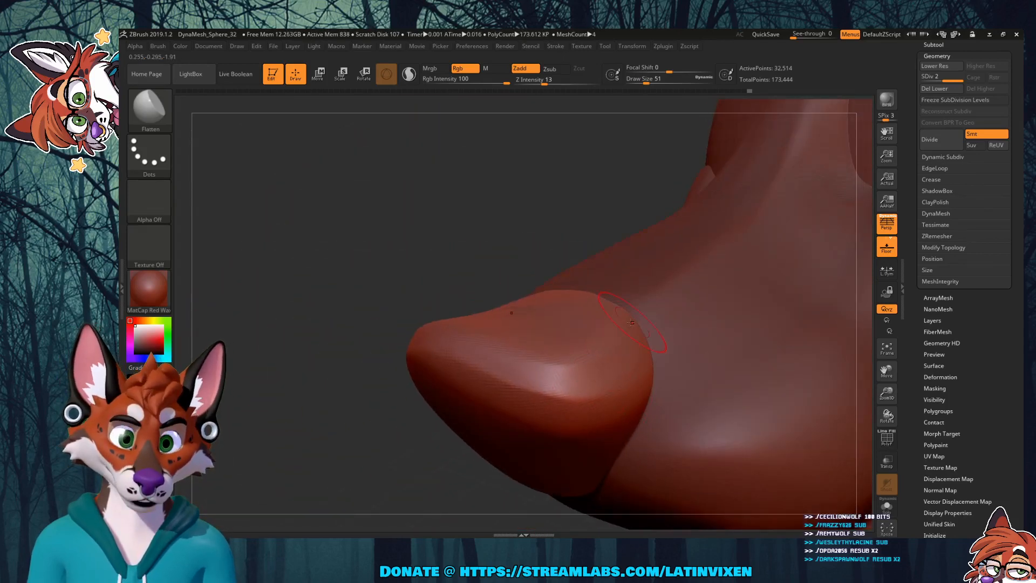
{"action": "left_click_drag", "start_coordinate": [631, 316], "coordinate": [637, 334]}
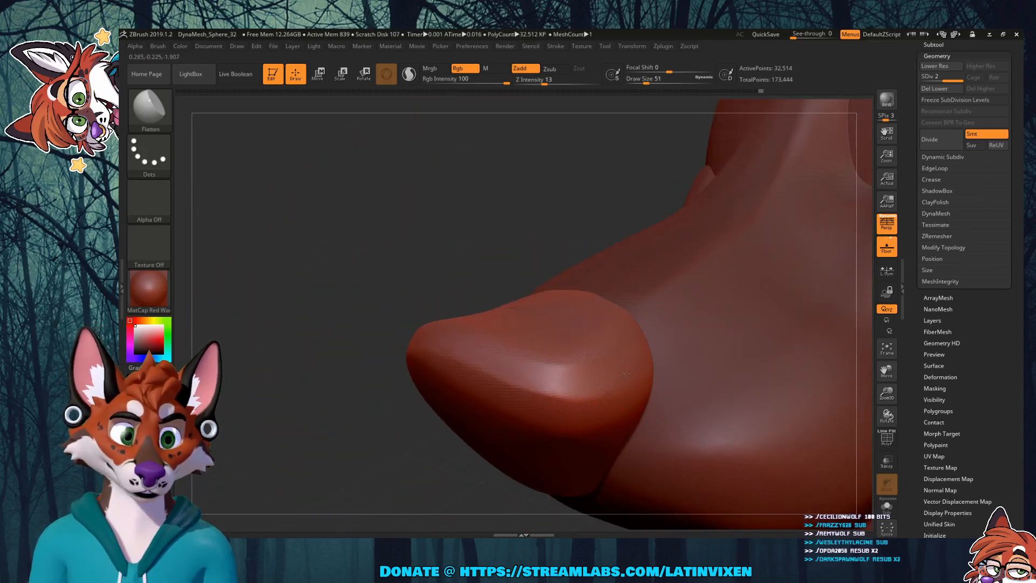
{"action": "mouse_move", "coordinate": [482, 232]}
{"action": "left_mouse_down"}
{"action": "mouse_move", "coordinate": [473, 227]}
{"action": "mouse_move", "coordinate": [472, 264]}
{"action": "left_mouse_up"}
{"action": "left_click_drag", "start_coordinate": [646, 82], "coordinate": [655, 82]}
{"action": "left_click_drag", "start_coordinate": [467, 282], "coordinate": [557, 317]}
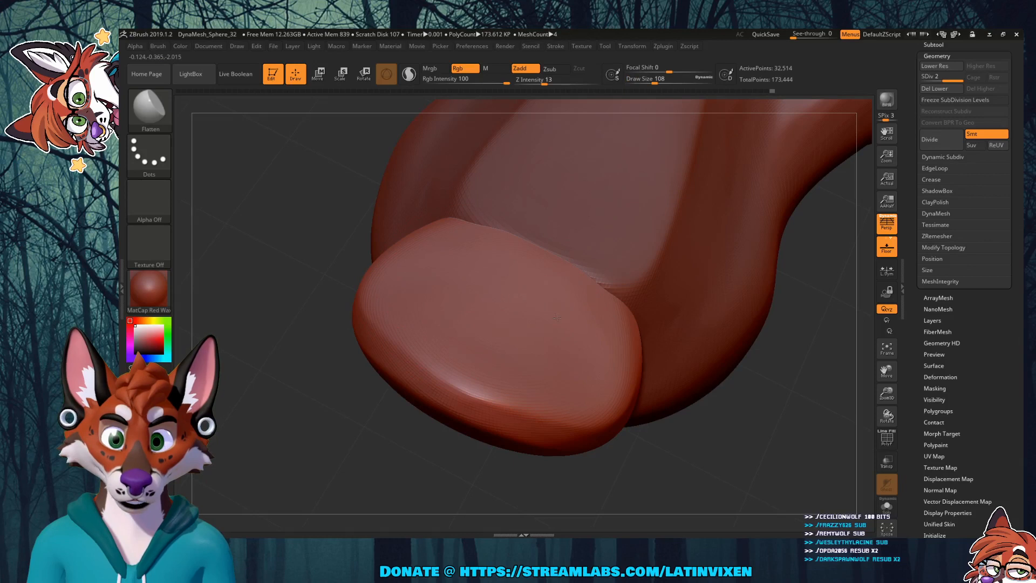
{"action": "left_click_drag", "start_coordinate": [448, 316], "coordinate": [467, 310]}
{"action": "mouse_move", "coordinate": [458, 372]}
{"action": "left_mouse_down"}
{"action": "mouse_move", "coordinate": [482, 385]}
{"action": "mouse_move", "coordinate": [429, 360]}
{"action": "left_mouse_up"}
{"action": "left_click_drag", "start_coordinate": [533, 389], "coordinate": [512, 307]}
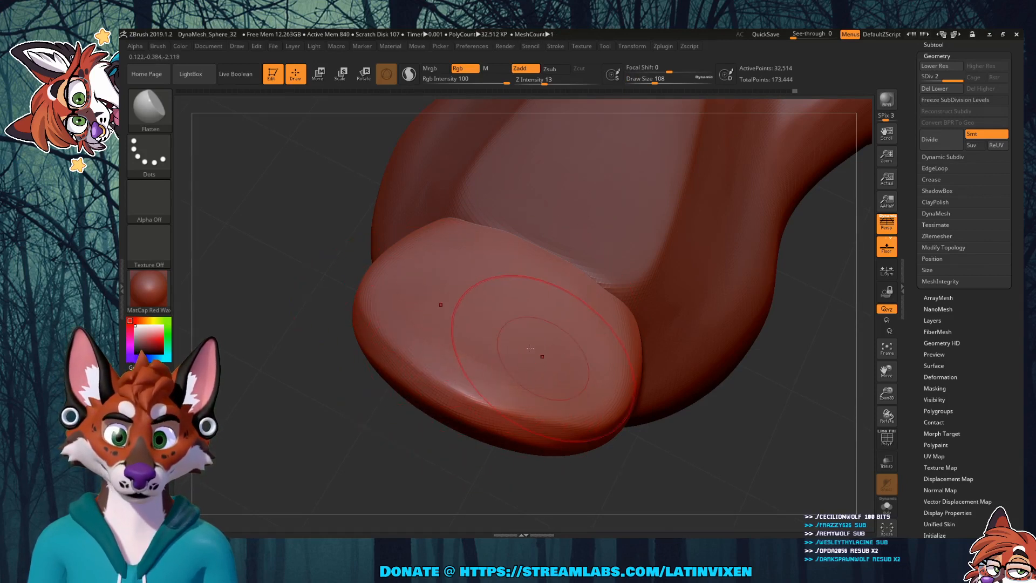
Step: Even out the nose's top plane with further Flatten strokes across its centre and front
{"action": "left_click_drag", "start_coordinate": [842, 437], "coordinate": [772, 412]}
{"action": "mouse_move", "coordinate": [561, 398]}
{"action": "left_mouse_down"}
{"action": "mouse_move", "coordinate": [540, 373]}
{"action": "mouse_move", "coordinate": [542, 328]}
{"action": "mouse_move", "coordinate": [490, 350]}
{"action": "left_mouse_up"}
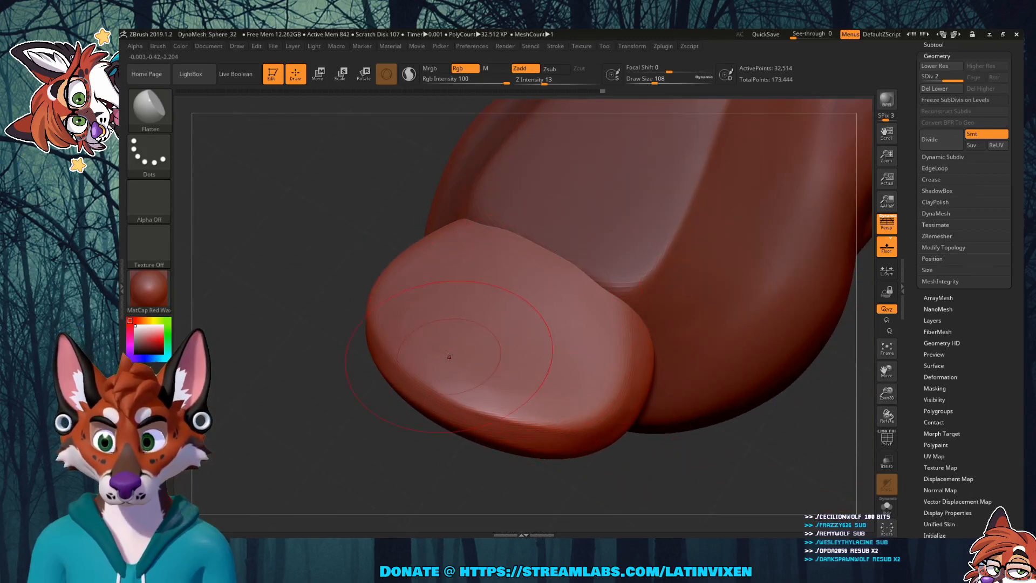
{"action": "left_click_drag", "start_coordinate": [469, 312], "coordinate": [493, 297]}
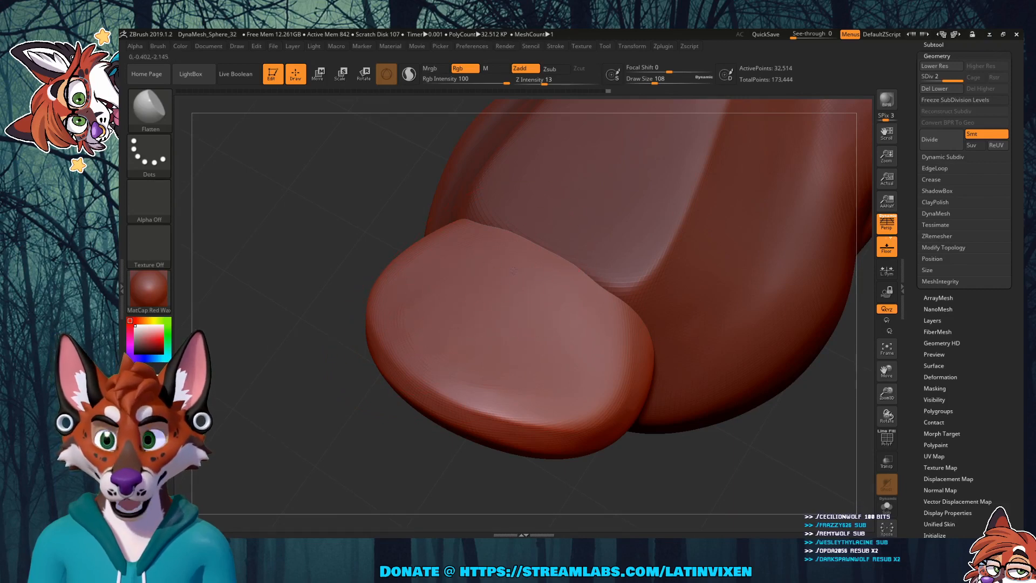
{"action": "left_click_drag", "start_coordinate": [462, 372], "coordinate": [485, 381]}
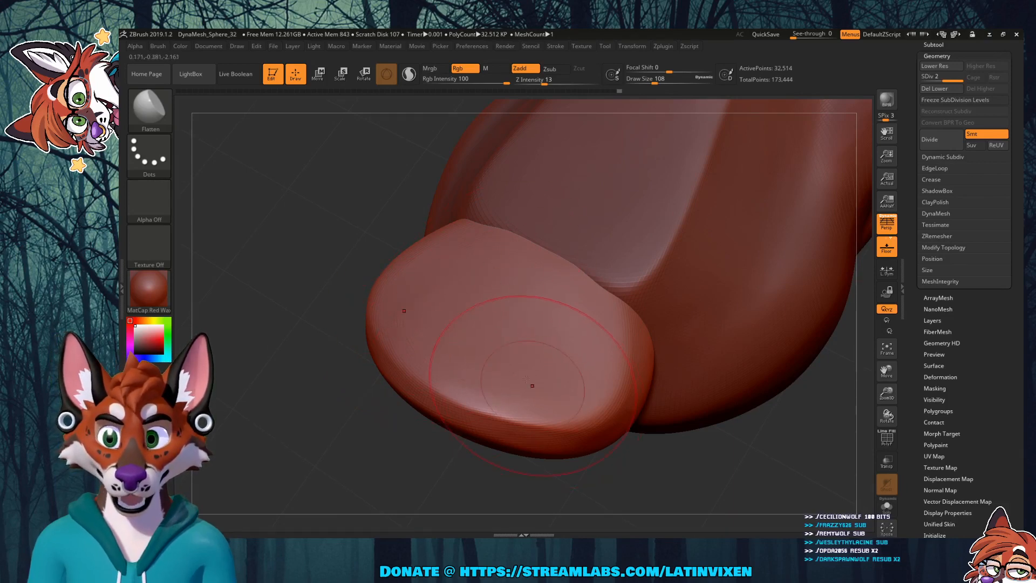
Step: Expand the subtool list and nudge the nose's rear edge against the muzzle with the Move brush
{"action": "left_click_drag", "start_coordinate": [466, 480], "coordinate": [477, 506]}
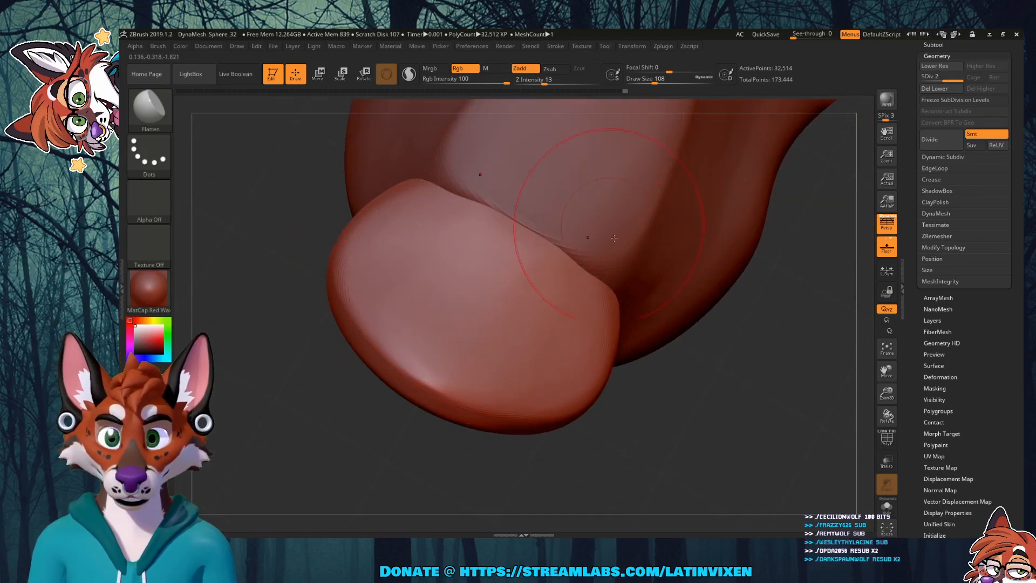
{"action": "left_click", "coordinate": [151, 129]}
{"action": "key", "text": "f"}
{"action": "key", "text": "l"}
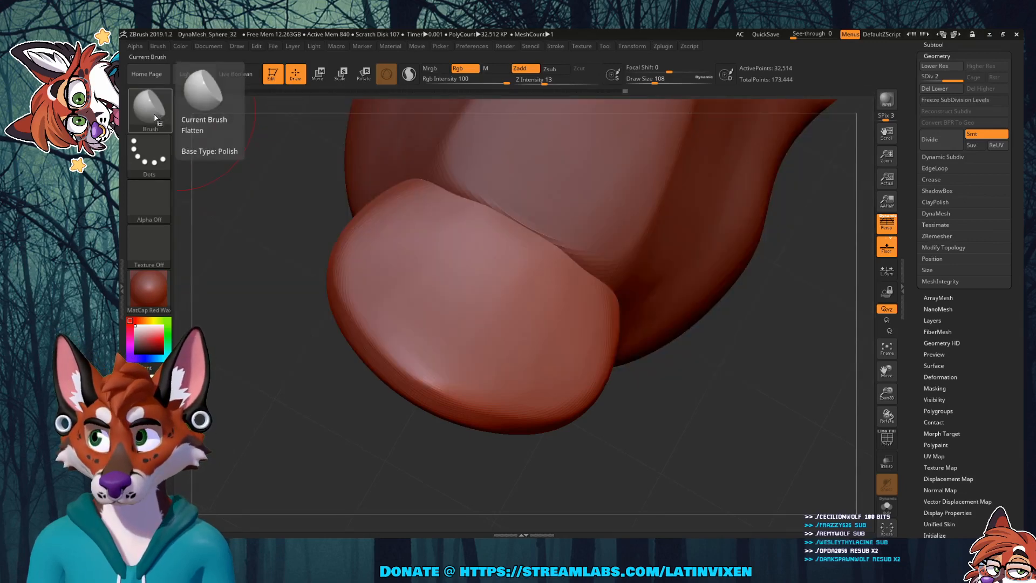
{"action": "left_click", "coordinate": [152, 122]}
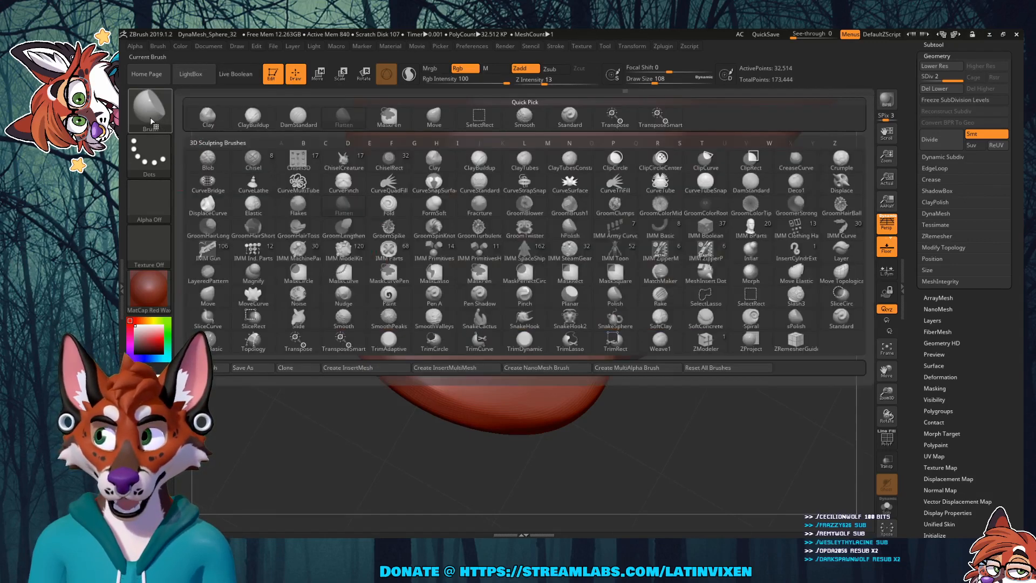
{"action": "left_click", "coordinate": [434, 115]}
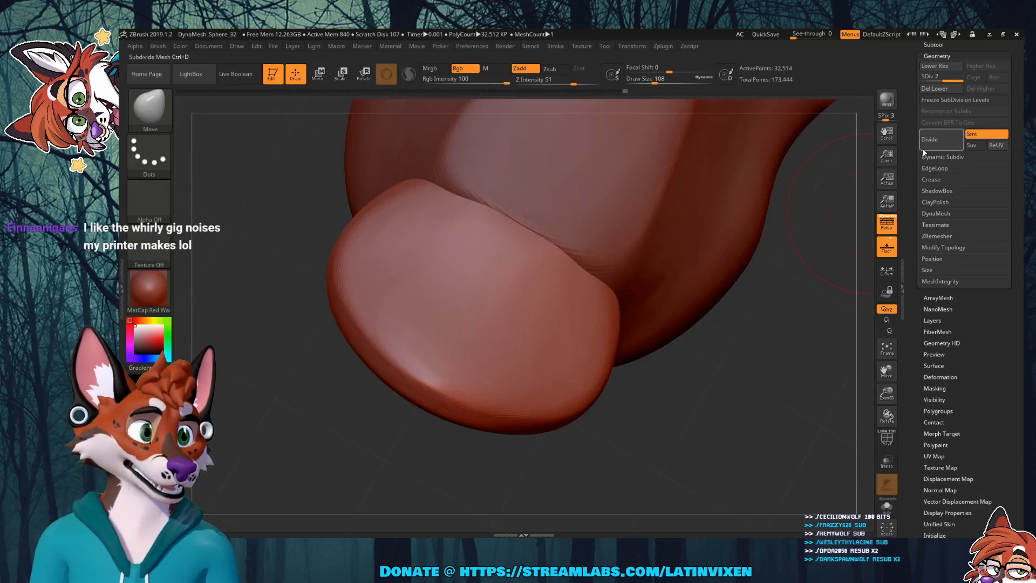
{"action": "scroll", "coordinate": [929, 162], "scroll_direction": "up", "scroll_amount": 3}
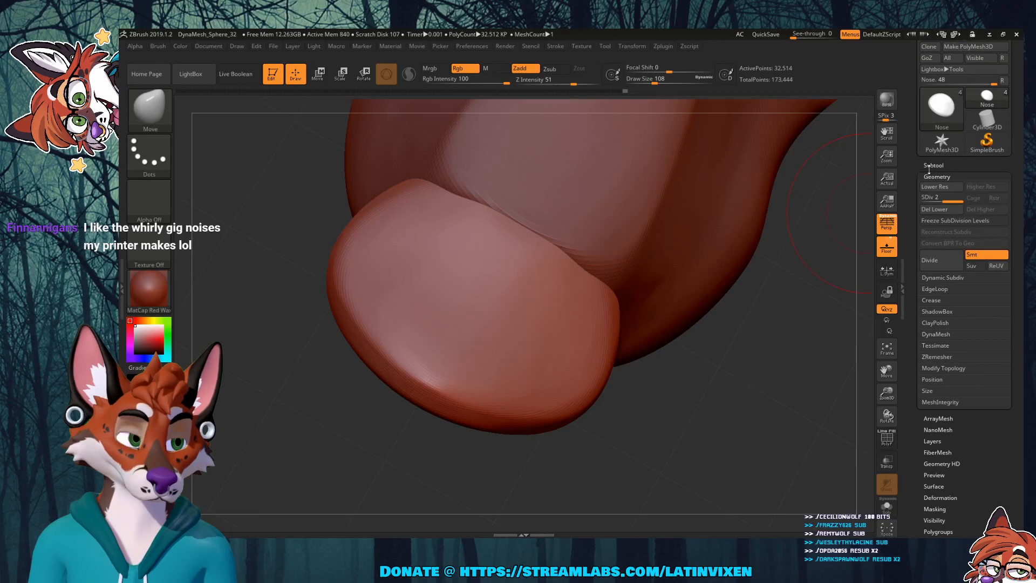
{"action": "left_click", "coordinate": [932, 174]}
{"action": "left_click", "coordinate": [931, 165]}
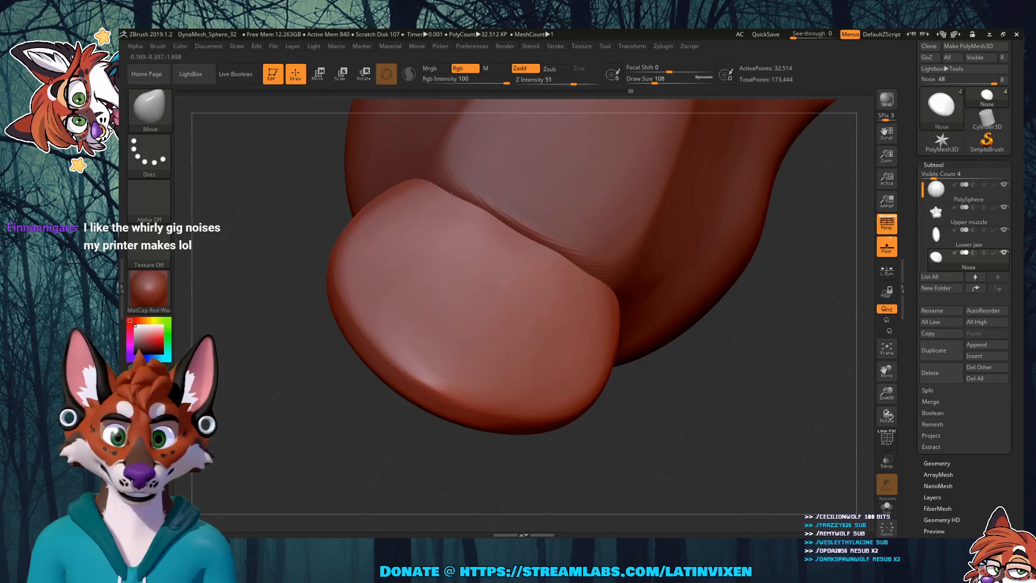
{"action": "mouse_move", "coordinate": [687, 418]}
{"action": "left_mouse_down"}
{"action": "mouse_move", "coordinate": [717, 361]}
{"action": "mouse_move", "coordinate": [730, 398]}
{"action": "left_mouse_up"}
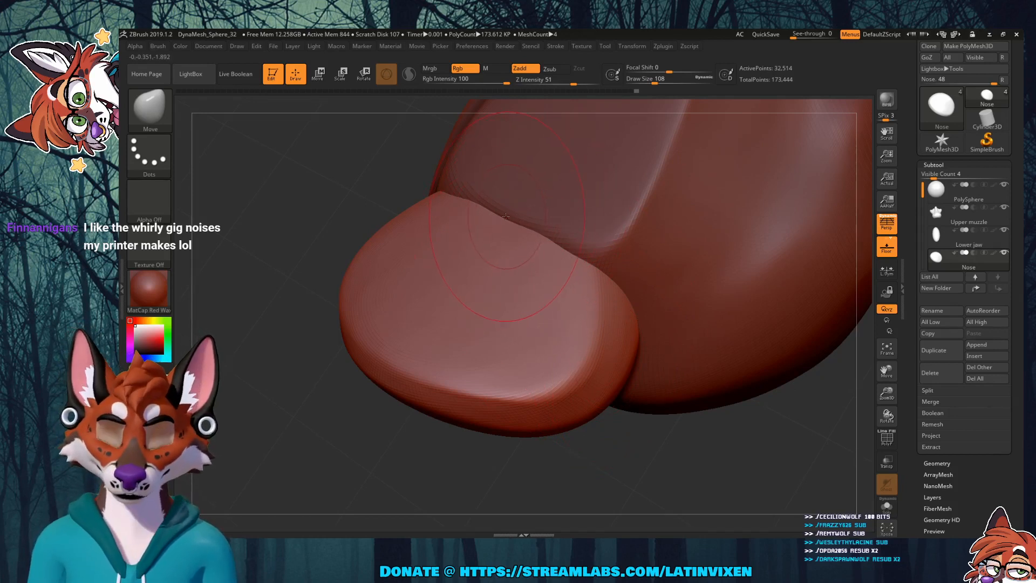
Step: Smooth the nose's rear edge along the muzzle and the front rim of its top plane
{"action": "key", "text": "shift"}
{"action": "mouse_move", "coordinate": [499, 222]}
{"action": "left_mouse_down", "text": "shift"}
{"action": "mouse_move", "coordinate": [545, 236]}
{"action": "mouse_move", "coordinate": [464, 204]}
{"action": "mouse_move", "coordinate": [433, 216]}
{"action": "left_mouse_up", "text": "shift"}
{"action": "left_click_drag", "start_coordinate": [359, 415], "coordinate": [367, 456]}
{"action": "left_click_drag", "start_coordinate": [385, 376], "coordinate": [398, 384], "text": "shift"}
{"action": "mouse_move", "coordinate": [744, 322]}
{"action": "left_mouse_down"}
{"action": "mouse_move", "coordinate": [740, 349]}
{"action": "mouse_move", "coordinate": [649, 330]}
{"action": "left_mouse_up"}
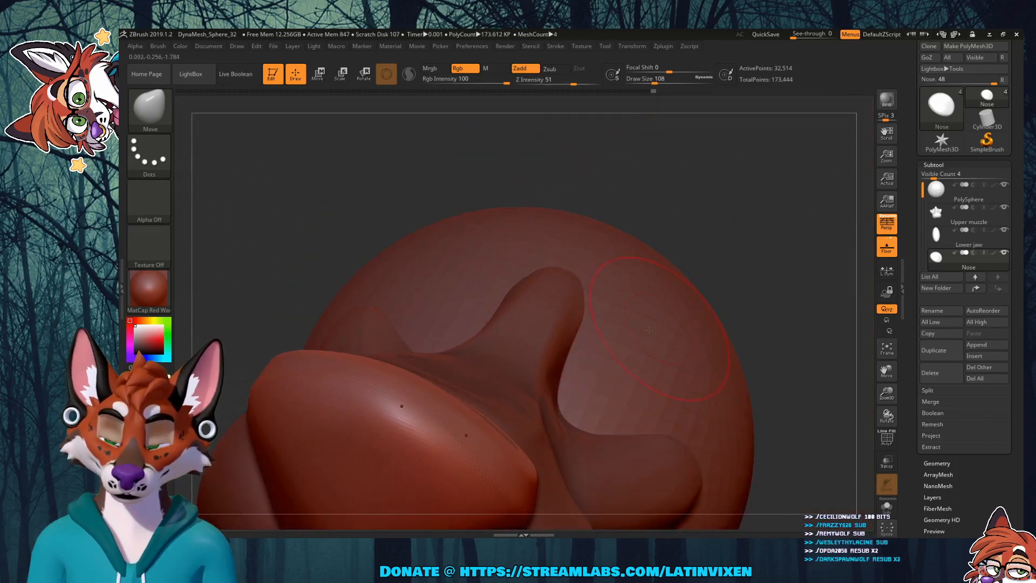
Step: Switch back to the Flatten brush and flatten the nose's upper front edge and side
{"action": "left_click", "coordinate": [149, 108]}
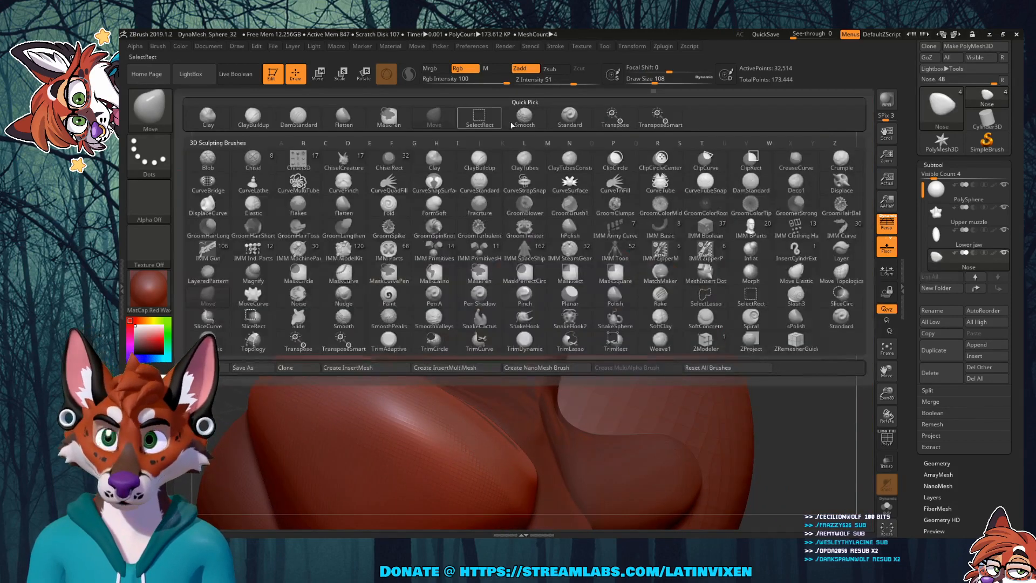
{"action": "left_click", "coordinate": [348, 128]}
{"action": "left_click", "coordinate": [150, 111]}
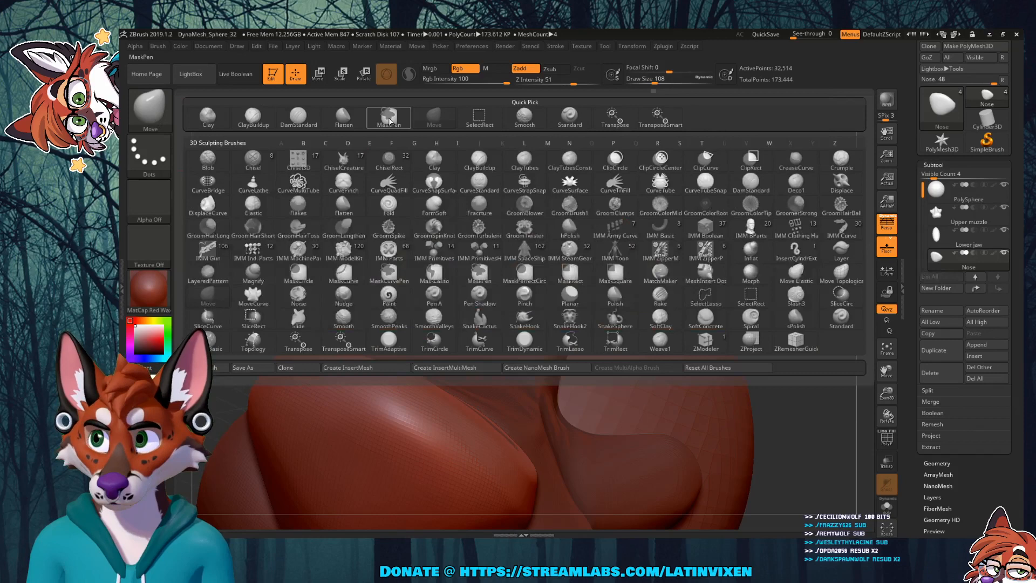
{"action": "left_click", "coordinate": [344, 117]}
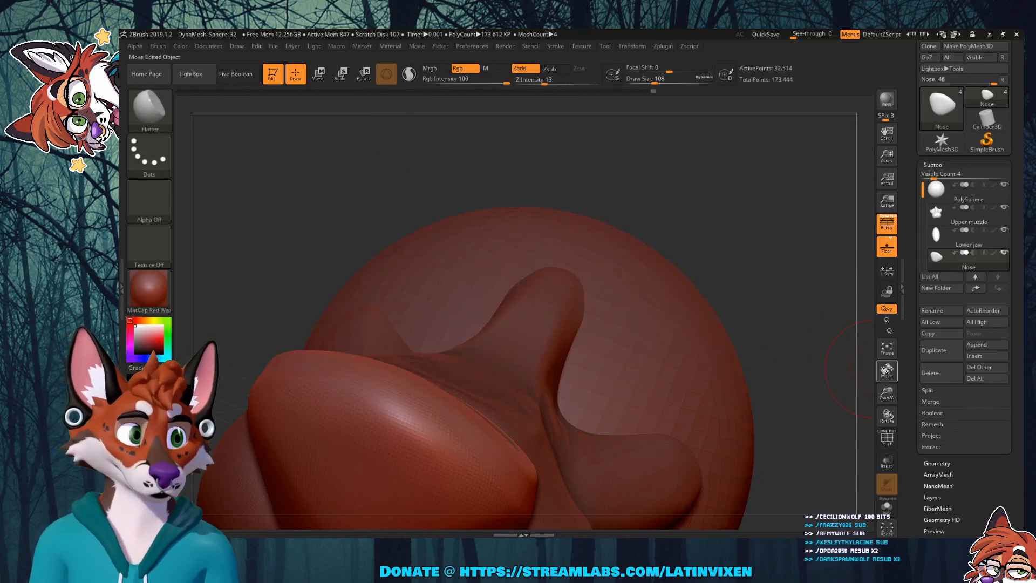
{"action": "mouse_move", "coordinate": [886, 395]}
{"action": "left_mouse_down"}
{"action": "mouse_move", "coordinate": [885, 376]}
{"action": "mouse_move", "coordinate": [924, 346]}
{"action": "left_mouse_up"}
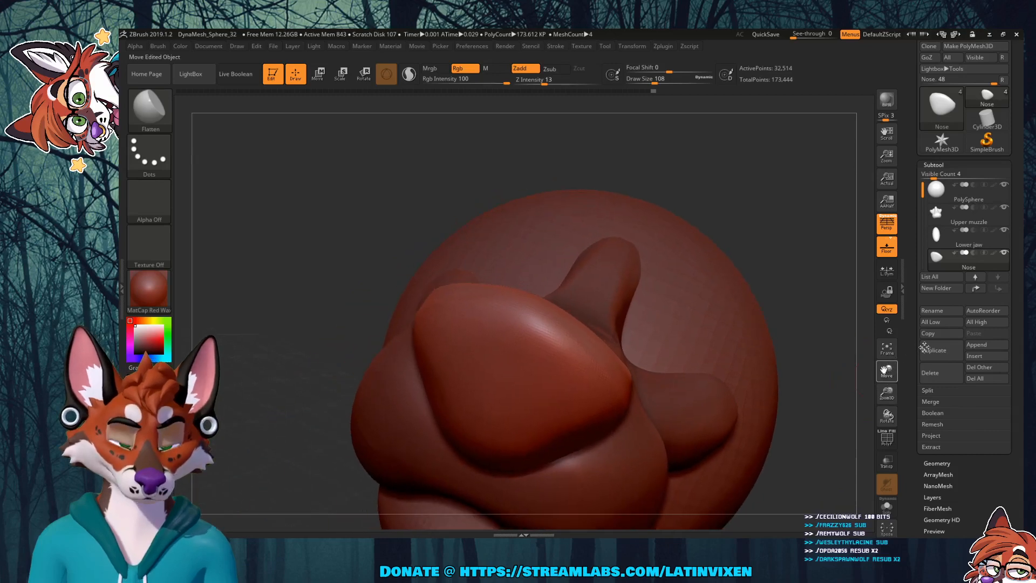
{"action": "left_click_drag", "start_coordinate": [769, 213], "coordinate": [768, 229]}
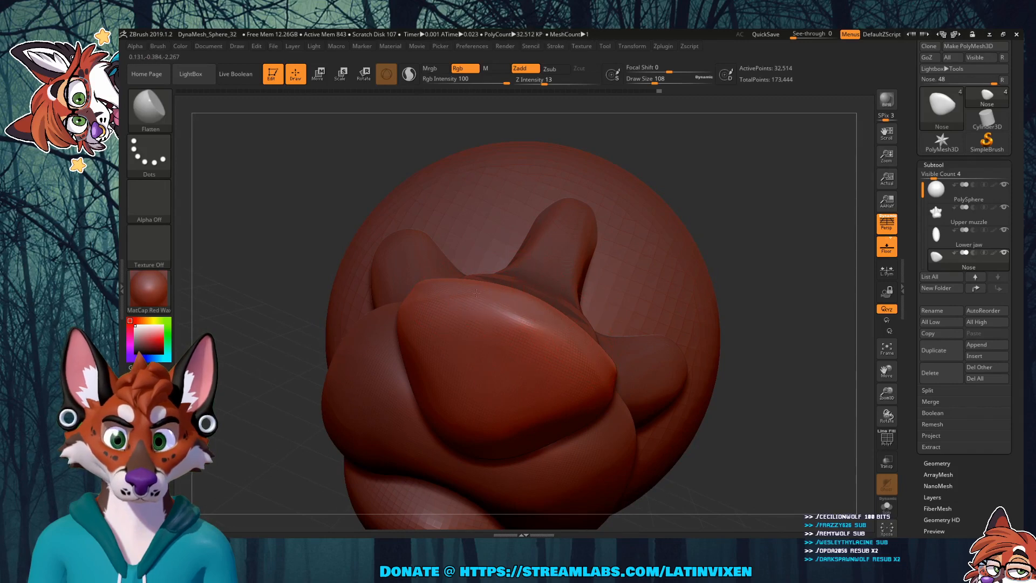
{"action": "left_click_drag", "start_coordinate": [742, 235], "coordinate": [620, 384]}
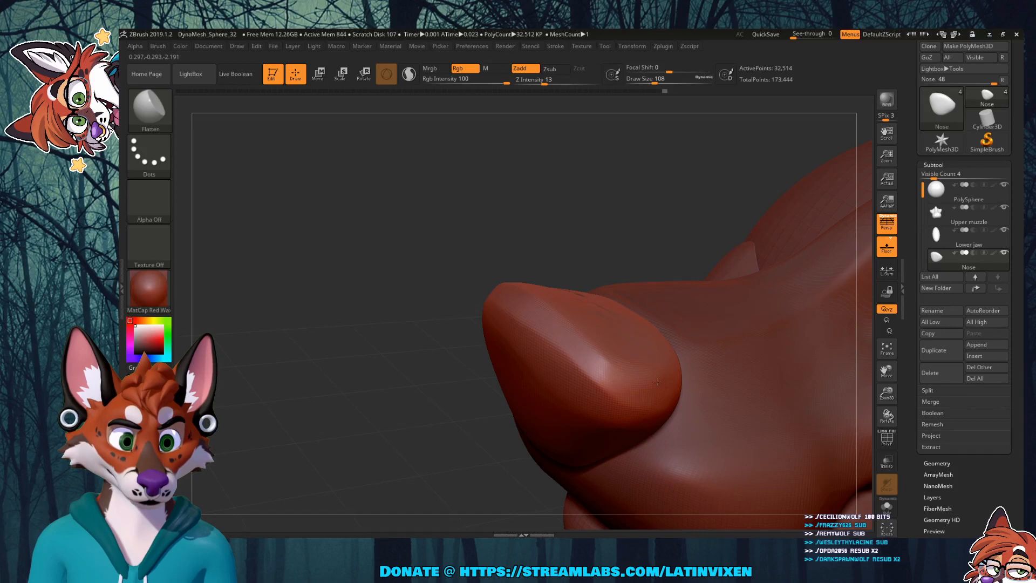
Step: Flatten the side and broad upper plane of the nose with the Flatten brush
{"action": "left_click_drag", "start_coordinate": [633, 388], "coordinate": [636, 382]}
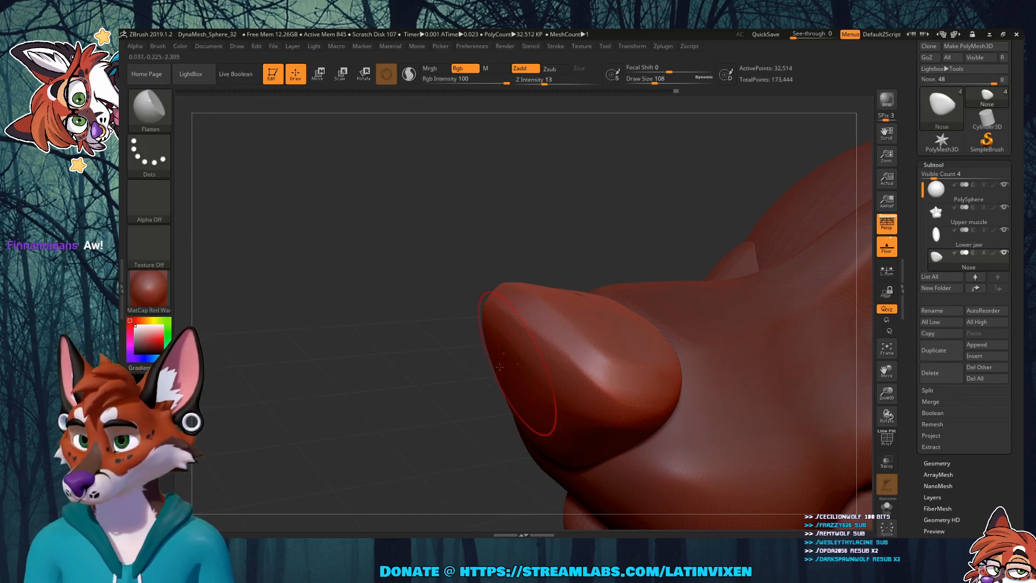
{"action": "mouse_move", "coordinate": [442, 384]}
{"action": "left_mouse_down"}
{"action": "mouse_move", "coordinate": [556, 372]}
{"action": "mouse_move", "coordinate": [485, 367]}
{"action": "mouse_move", "coordinate": [614, 347]}
{"action": "left_mouse_up"}
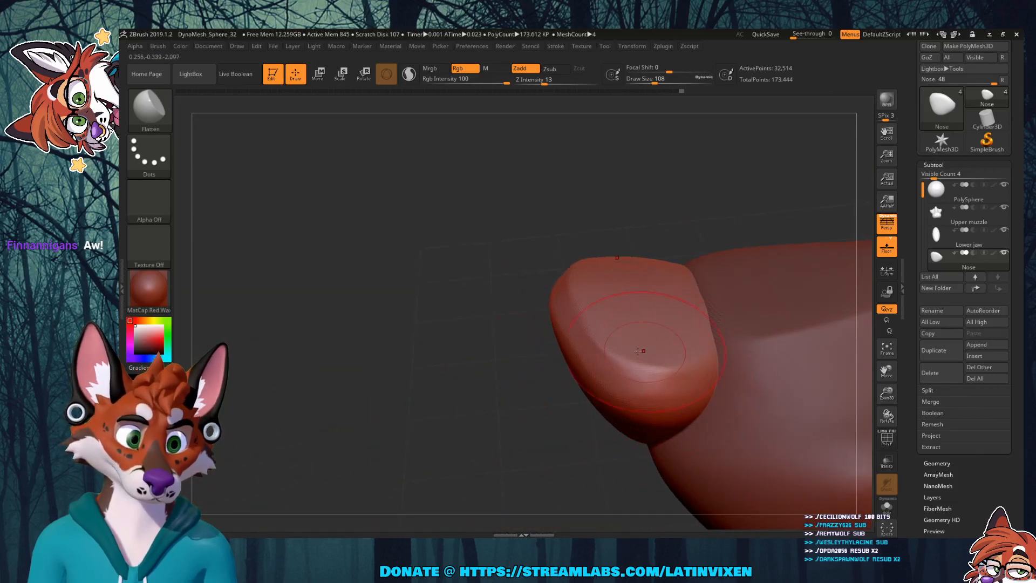
{"action": "left_click_drag", "start_coordinate": [701, 382], "coordinate": [696, 389]}
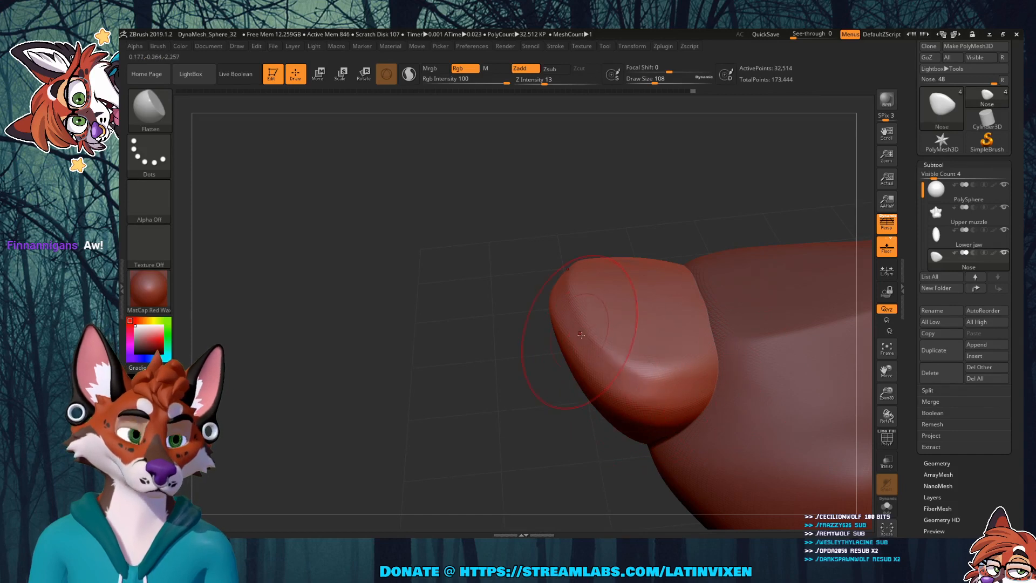
{"action": "left_click_drag", "start_coordinate": [684, 366], "coordinate": [695, 345]}
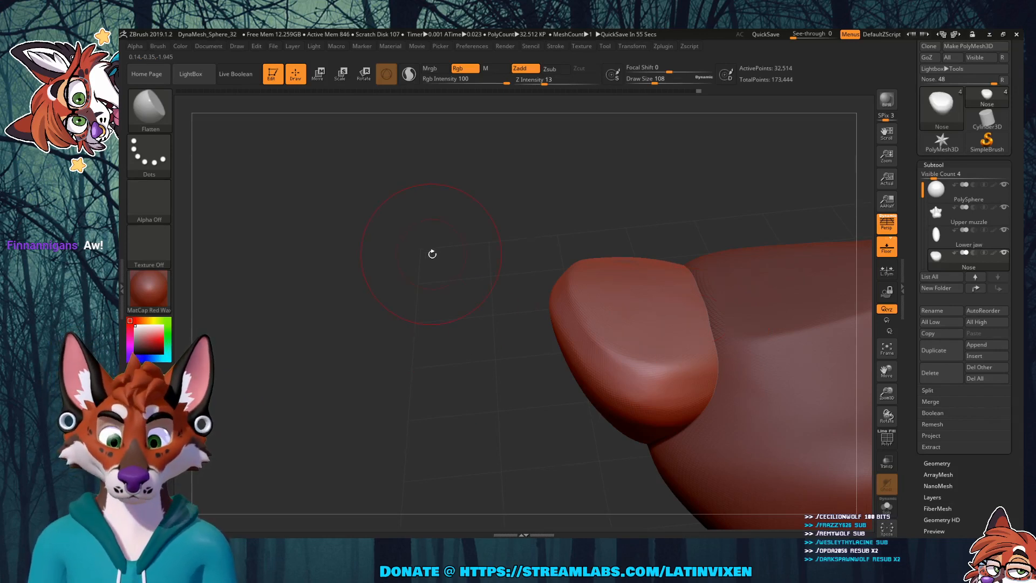
Step: Flatten the rounded top edge and the ridge along the front of the nose
{"action": "left_click_drag", "start_coordinate": [499, 346], "coordinate": [533, 218]}
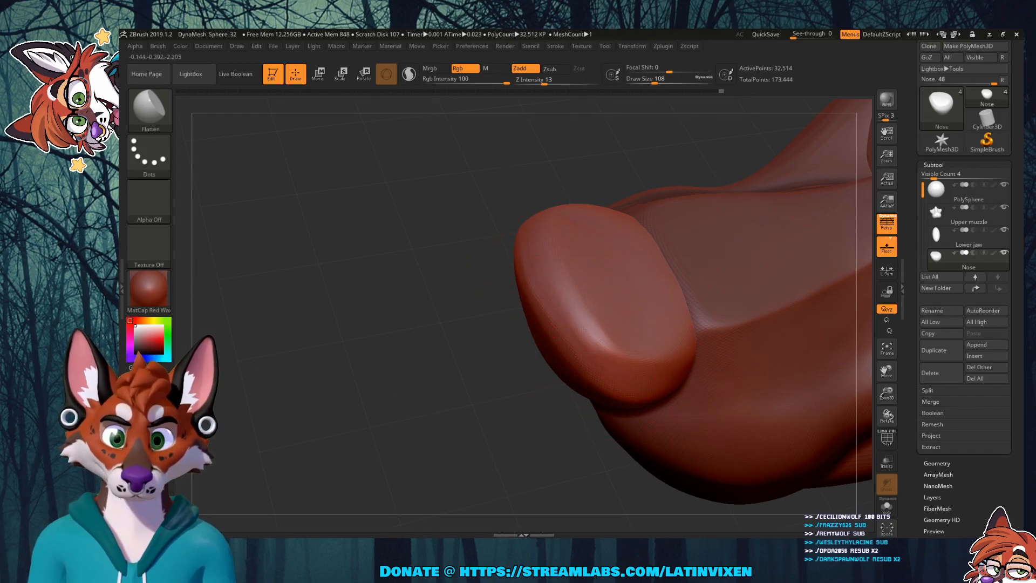
{"action": "mouse_move", "coordinate": [530, 425]}
{"action": "left_mouse_down"}
{"action": "mouse_move", "coordinate": [578, 428]}
{"action": "mouse_move", "coordinate": [561, 324]}
{"action": "left_mouse_up"}
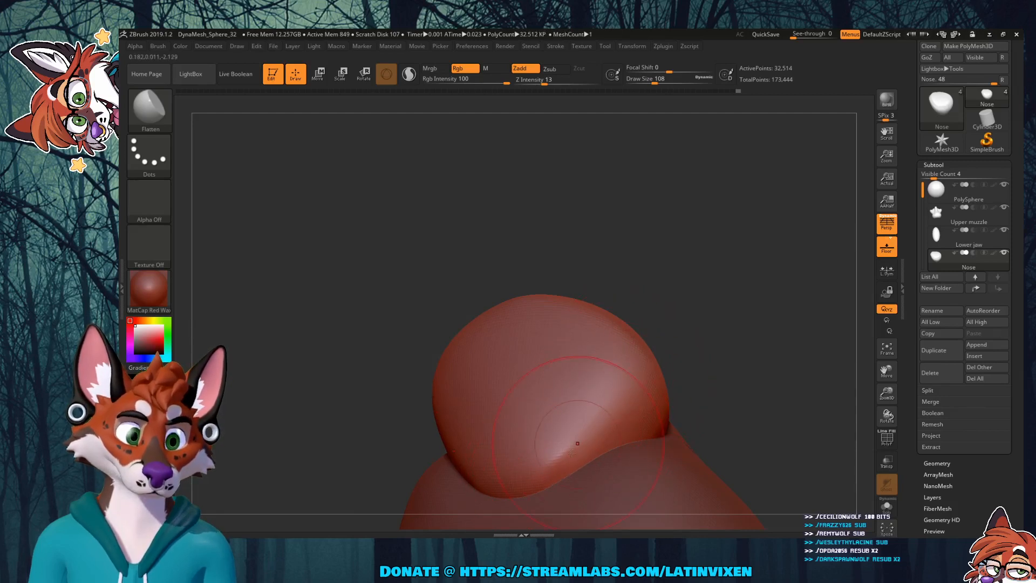
{"action": "mouse_move", "coordinate": [759, 286]}
{"action": "left_mouse_down"}
{"action": "mouse_move", "coordinate": [739, 298]}
{"action": "mouse_move", "coordinate": [737, 202]}
{"action": "mouse_move", "coordinate": [741, 250]}
{"action": "left_mouse_up"}
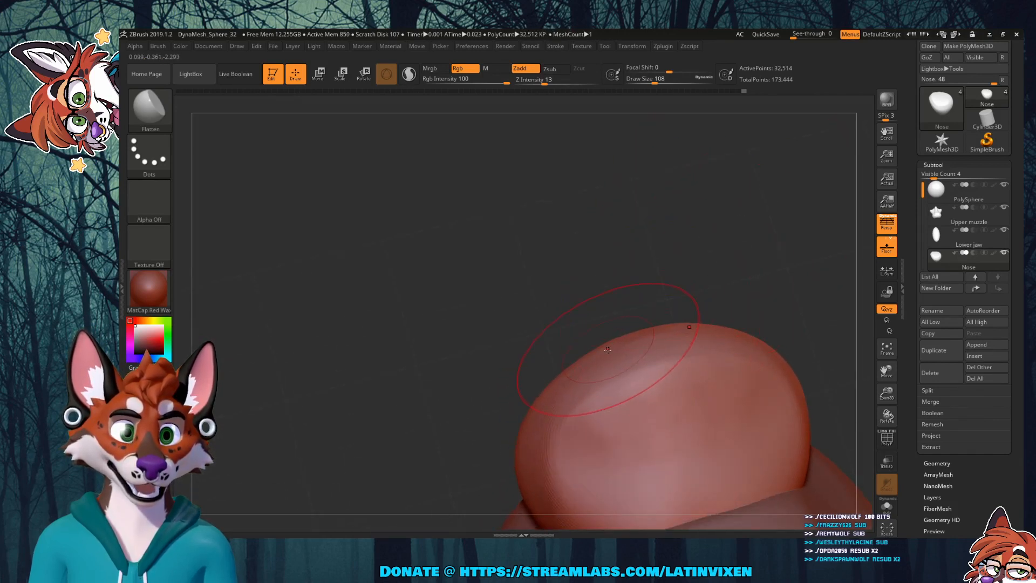
{"action": "left_click_drag", "start_coordinate": [732, 316], "coordinate": [699, 319], "text": "shift"}
{"action": "mouse_move", "coordinate": [714, 273]}
{"action": "left_mouse_down"}
{"action": "mouse_move", "coordinate": [696, 364]}
{"action": "mouse_move", "coordinate": [727, 371]}
{"action": "mouse_move", "coordinate": [716, 368]}
{"action": "left_mouse_up"}
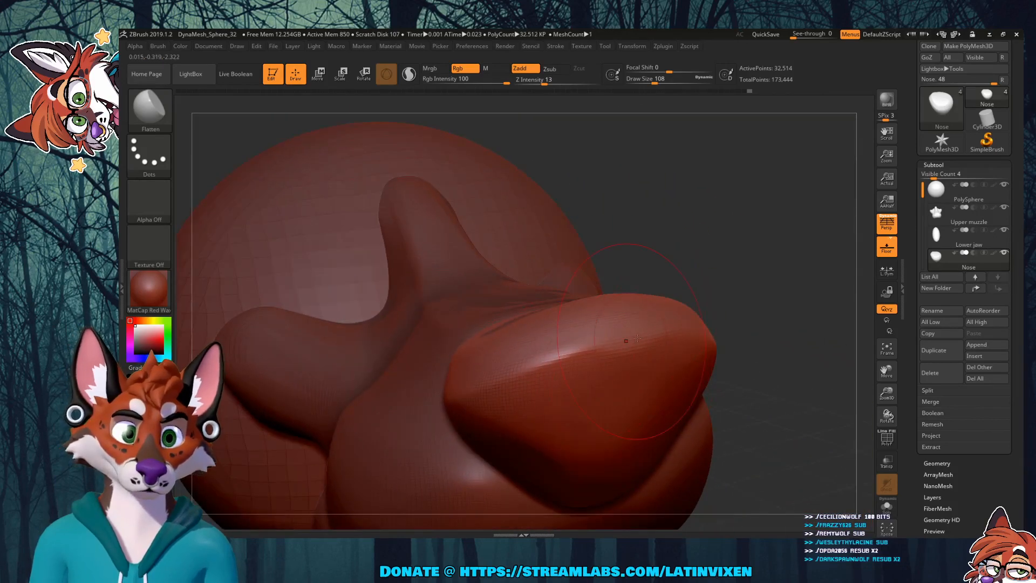
{"action": "left_click_drag", "start_coordinate": [621, 335], "coordinate": [564, 356]}
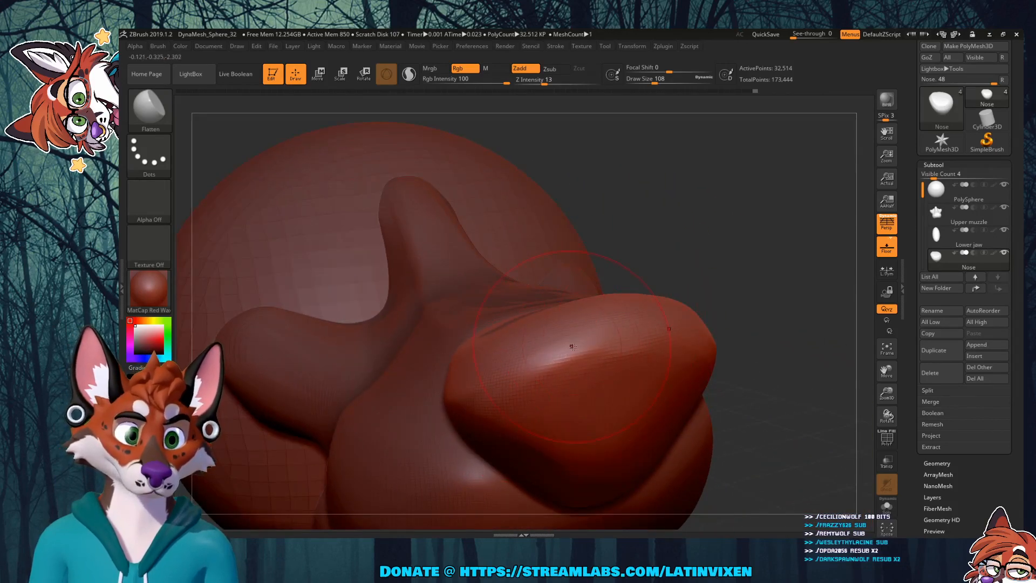
Step: Even out the front ridge, side and raised tip of the nose with Flatten strokes
{"action": "mouse_move", "coordinate": [763, 266]}
{"action": "left_mouse_down"}
{"action": "mouse_move", "coordinate": [742, 248]}
{"action": "mouse_move", "coordinate": [760, 257]}
{"action": "left_mouse_up"}
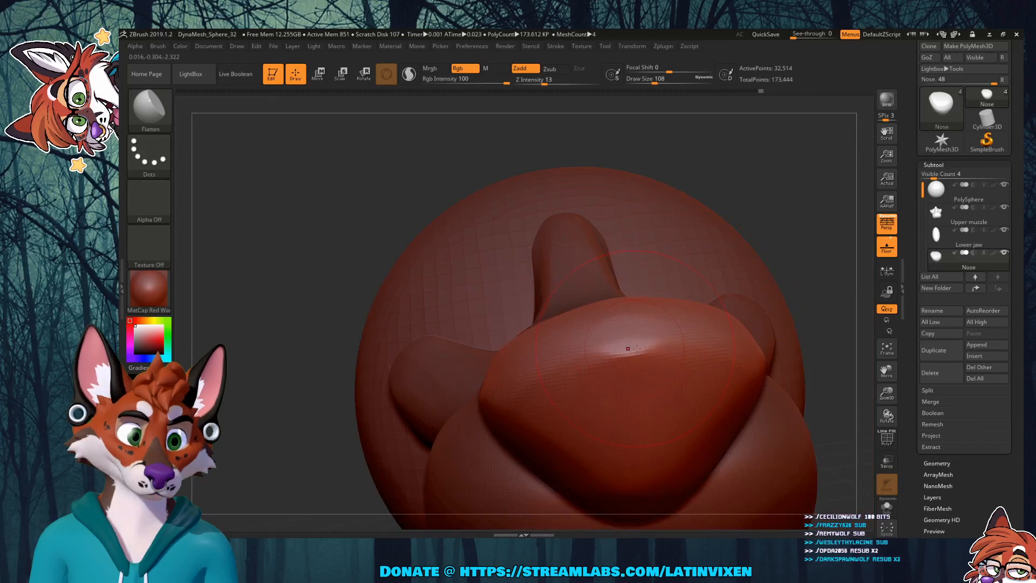
{"action": "key", "text": "shift"}
{"action": "mouse_move", "coordinate": [795, 248]}
{"action": "left_mouse_down"}
{"action": "mouse_move", "coordinate": [747, 234]}
{"action": "mouse_move", "coordinate": [743, 254]}
{"action": "left_mouse_up"}
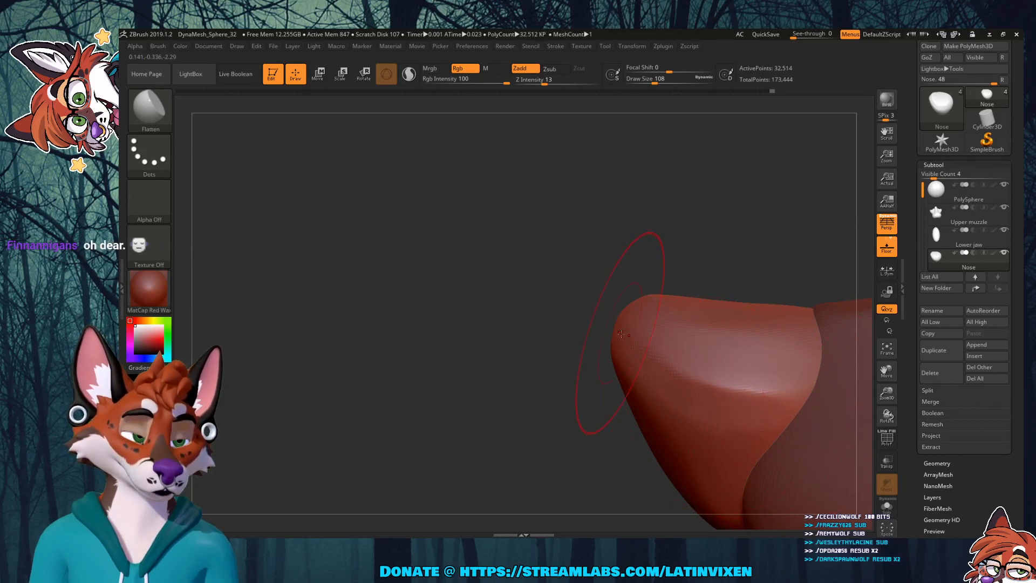
{"action": "left_click_drag", "start_coordinate": [710, 253], "coordinate": [777, 232]}
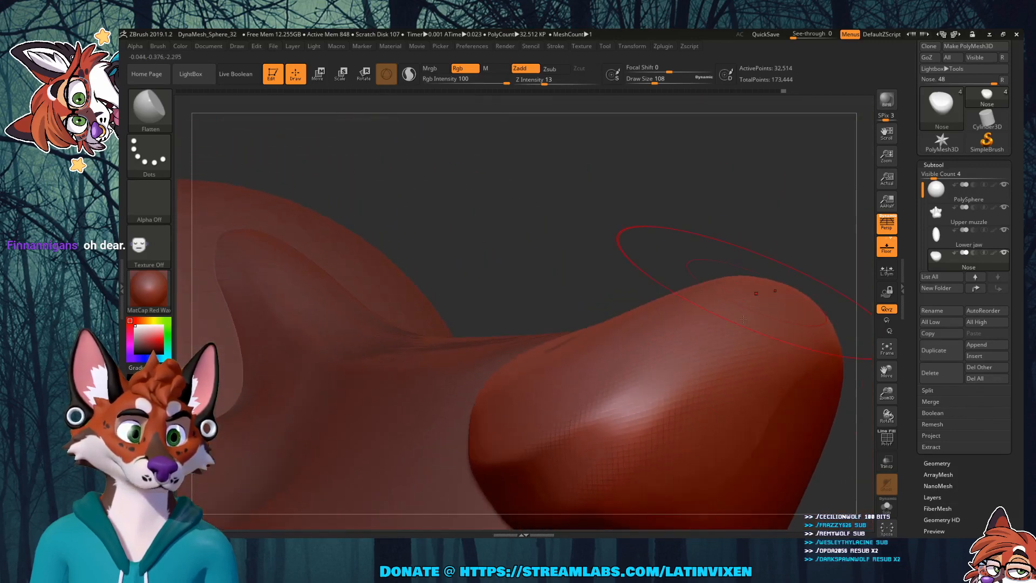
{"action": "left_click_drag", "start_coordinate": [609, 437], "coordinate": [617, 424]}
{"action": "left_click_drag", "start_coordinate": [702, 344], "coordinate": [776, 298]}
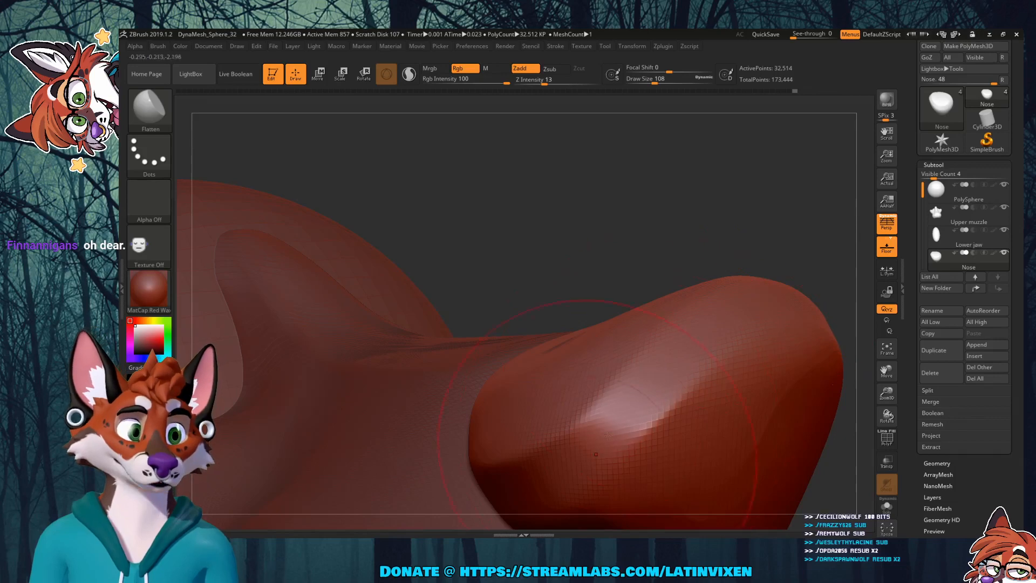
{"action": "left_click_drag", "start_coordinate": [840, 193], "coordinate": [855, 253]}
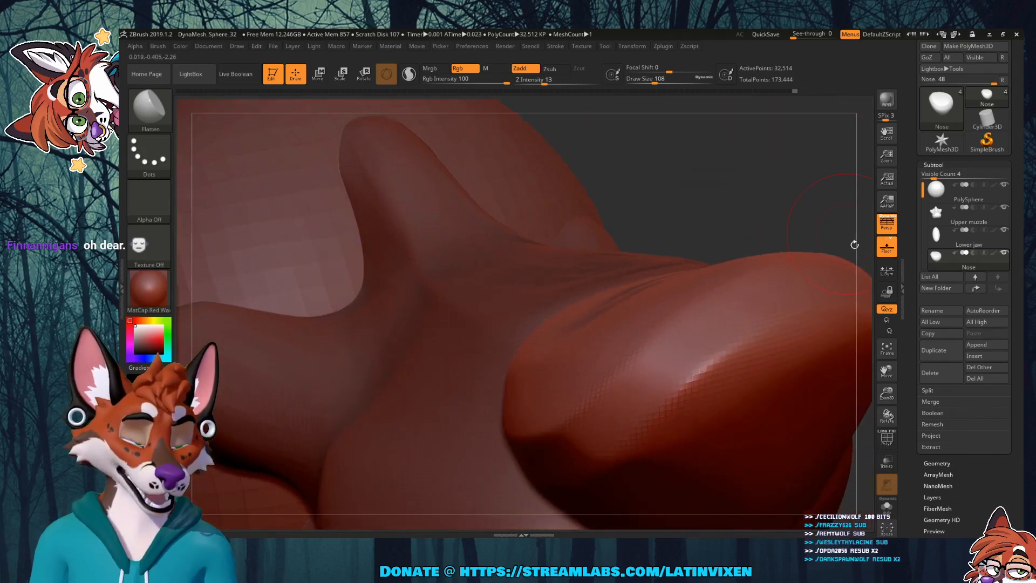
Step: Flatten the nose's upper side corner and pointed tip, checking the shape against the muzzle
{"action": "left_click_drag", "start_coordinate": [885, 394], "coordinate": [776, 367]}
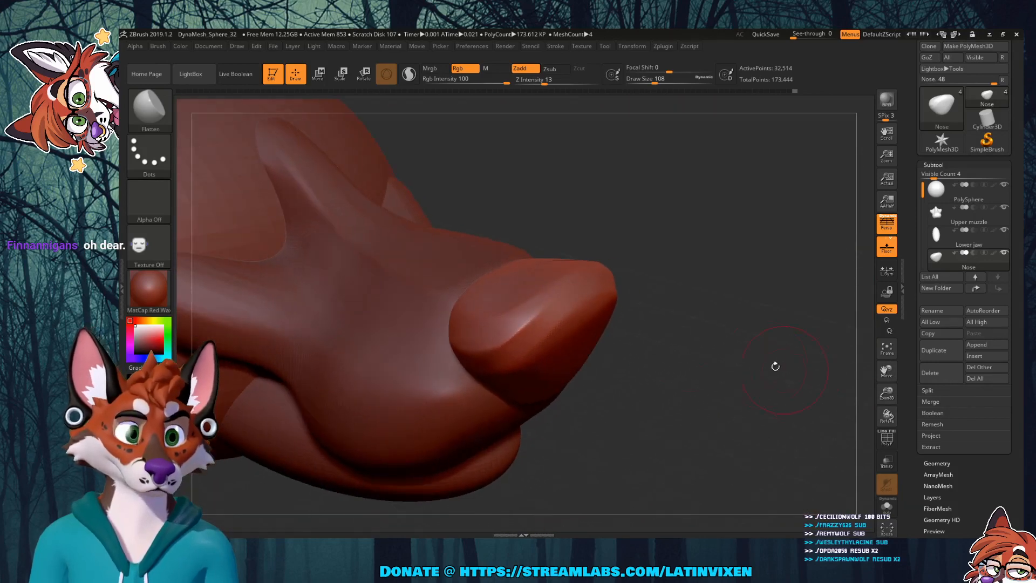
{"action": "left_click", "coordinate": [539, 326], "text": "ctrl+shift"}
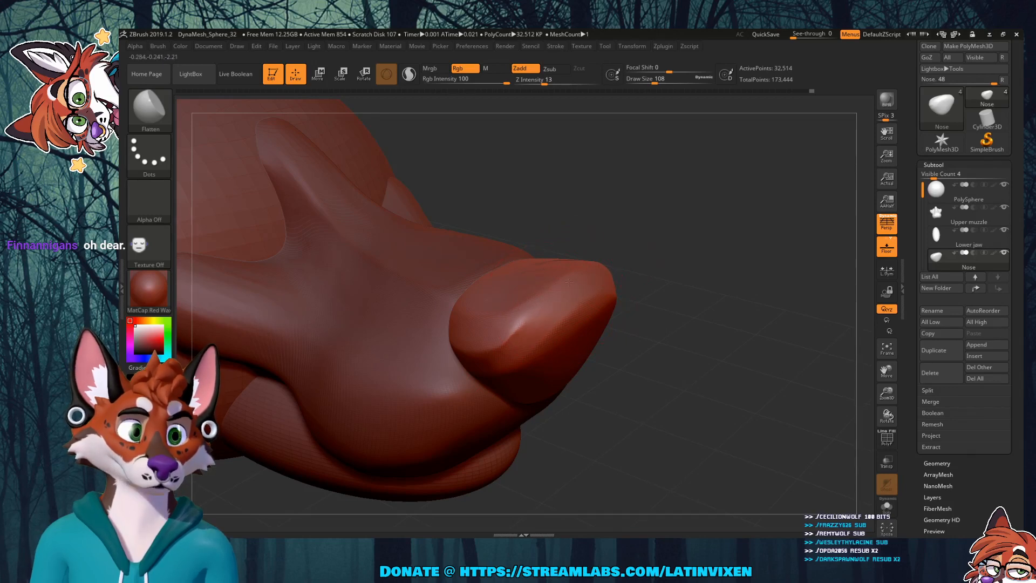
{"action": "left_click_drag", "start_coordinate": [687, 254], "coordinate": [693, 234]}
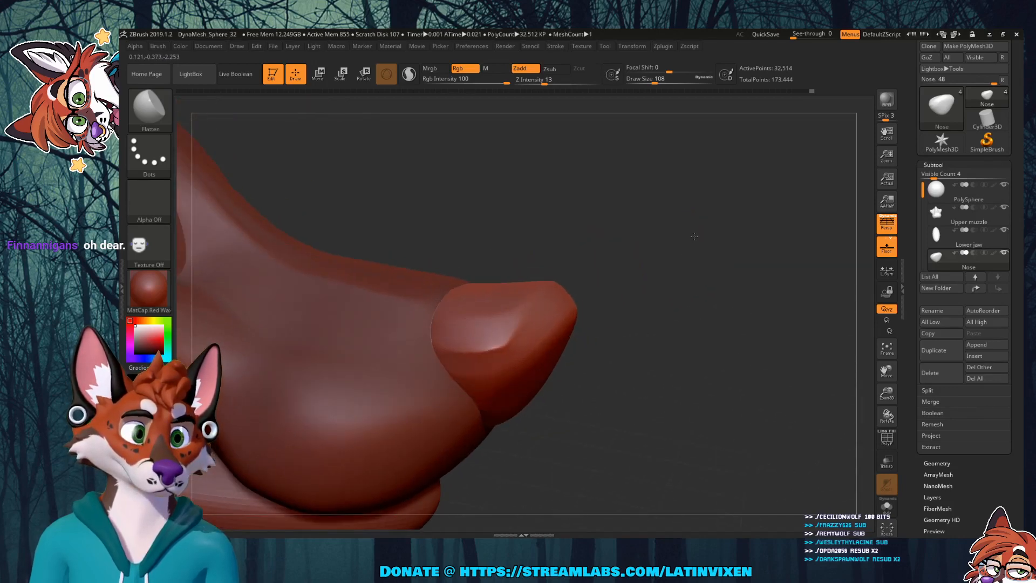
{"action": "left_click_drag", "start_coordinate": [591, 306], "coordinate": [571, 317]}
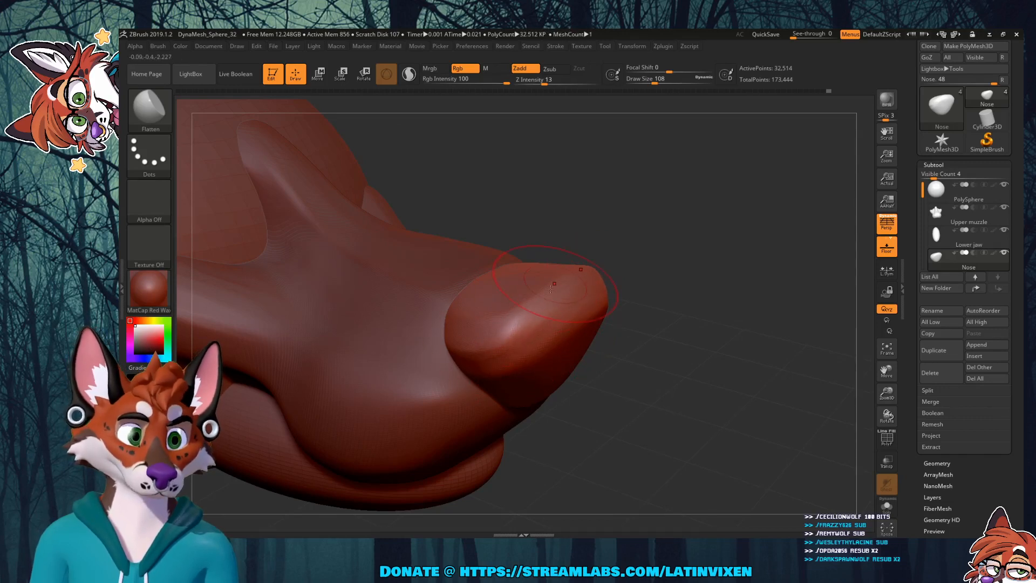
Step: Refine the nose's side plane and front profile by flattening and smoothing the surface
{"action": "mouse_move", "coordinate": [681, 247]}
{"action": "left_mouse_down"}
{"action": "mouse_move", "coordinate": [688, 237]}
{"action": "mouse_move", "coordinate": [667, 233]}
{"action": "left_mouse_up"}
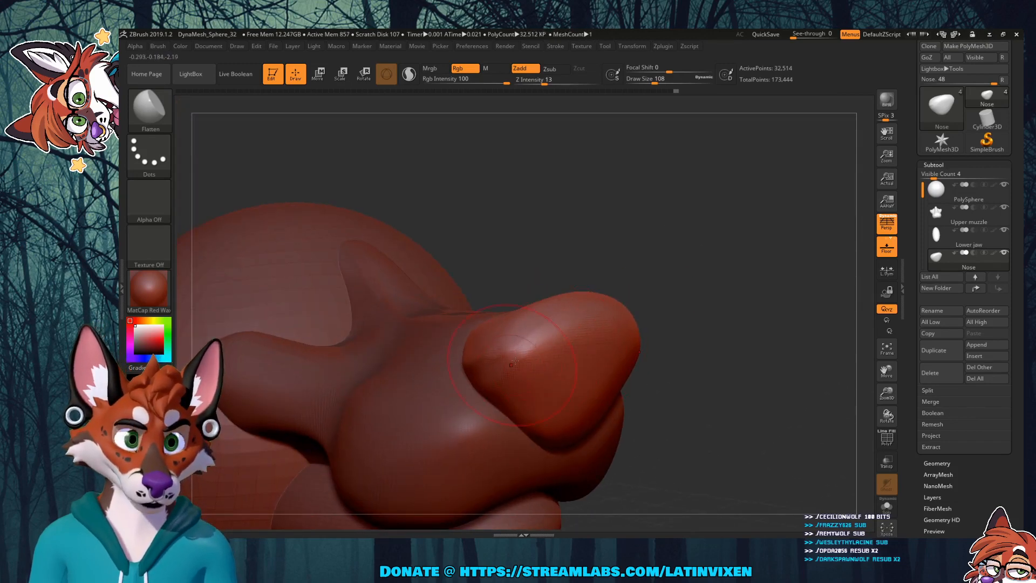
{"action": "left_click_drag", "start_coordinate": [691, 289], "coordinate": [558, 336]}
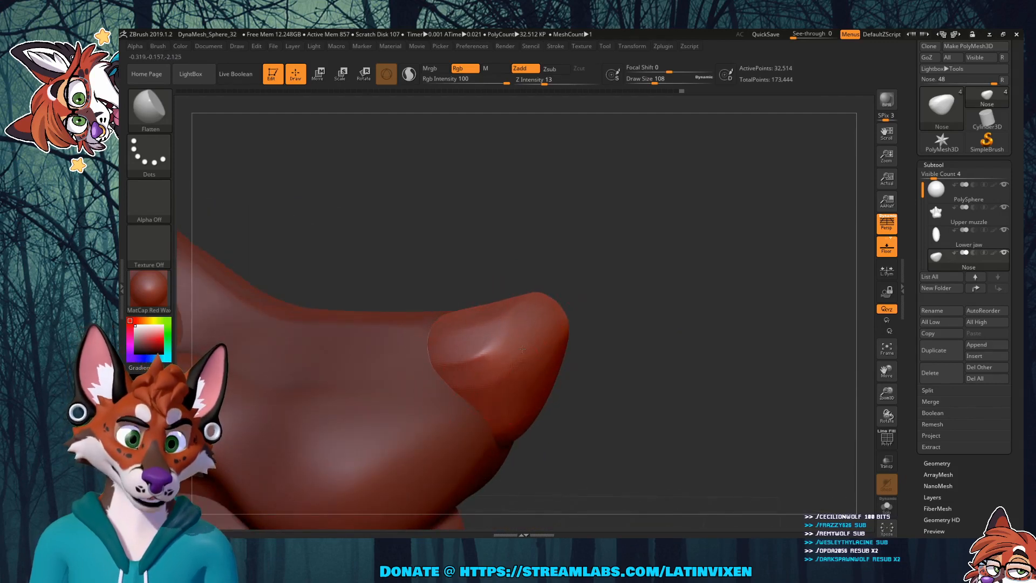
{"action": "left_click_drag", "start_coordinate": [669, 311], "coordinate": [580, 345]}
{"action": "key", "text": "shift"}
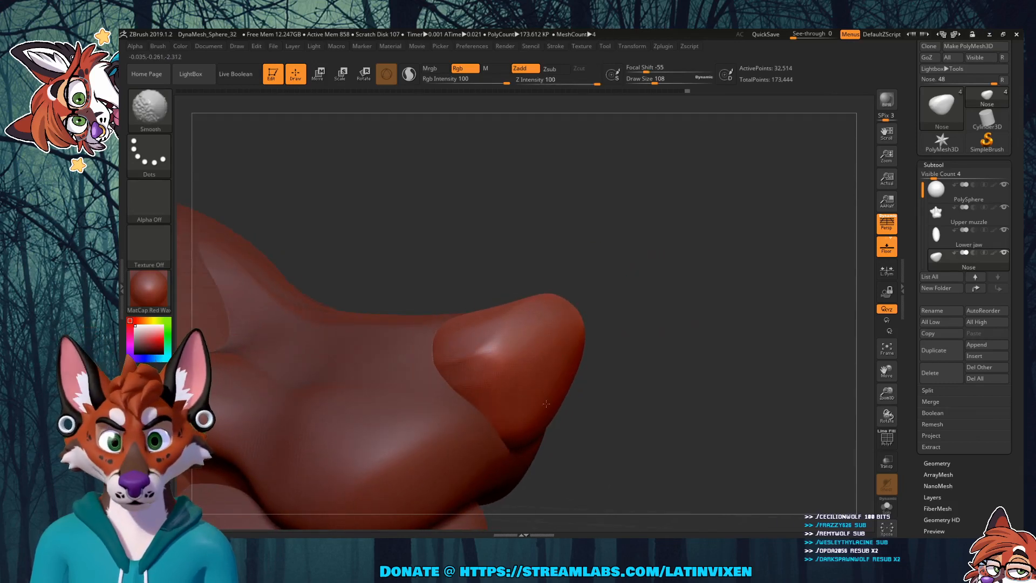
{"action": "mouse_move", "coordinate": [578, 312]}
{"action": "left_mouse_down", "text": "shift"}
{"action": "mouse_move", "coordinate": [666, 292]}
{"action": "mouse_move", "coordinate": [662, 300]}
{"action": "left_mouse_up", "text": "shift"}
{"action": "key", "text": "shift"}
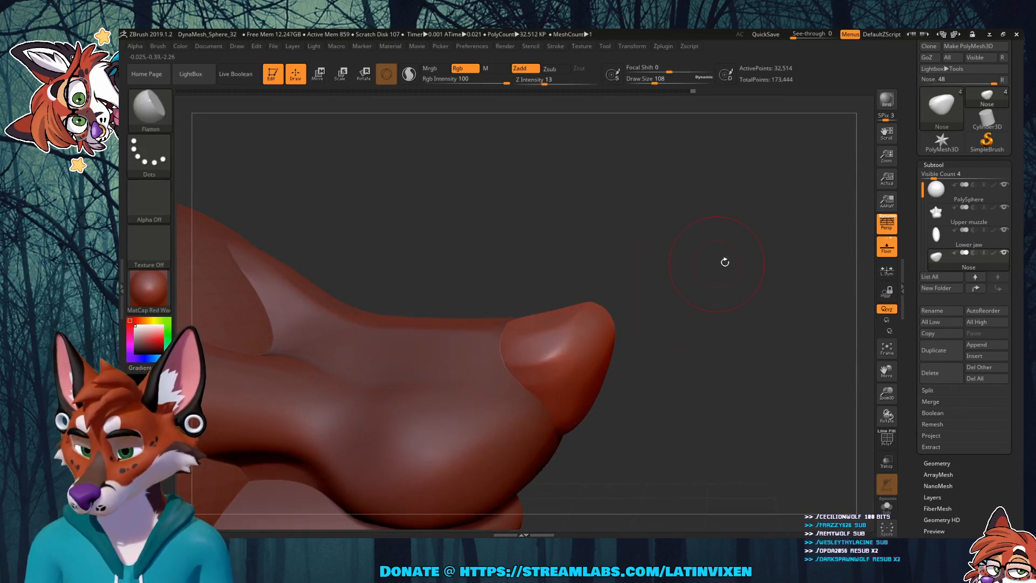
Step: Flatten the nose's top plane and the outer corners where it meets the upper muzzle
{"action": "mouse_move", "coordinate": [758, 291]}
{"action": "left_mouse_down"}
{"action": "mouse_move", "coordinate": [723, 339]}
{"action": "mouse_move", "coordinate": [721, 363]}
{"action": "left_mouse_up"}
{"action": "mouse_move", "coordinate": [760, 229]}
{"action": "left_mouse_down"}
{"action": "mouse_move", "coordinate": [777, 244]}
{"action": "mouse_move", "coordinate": [774, 290]}
{"action": "mouse_move", "coordinate": [775, 278]}
{"action": "left_mouse_up"}
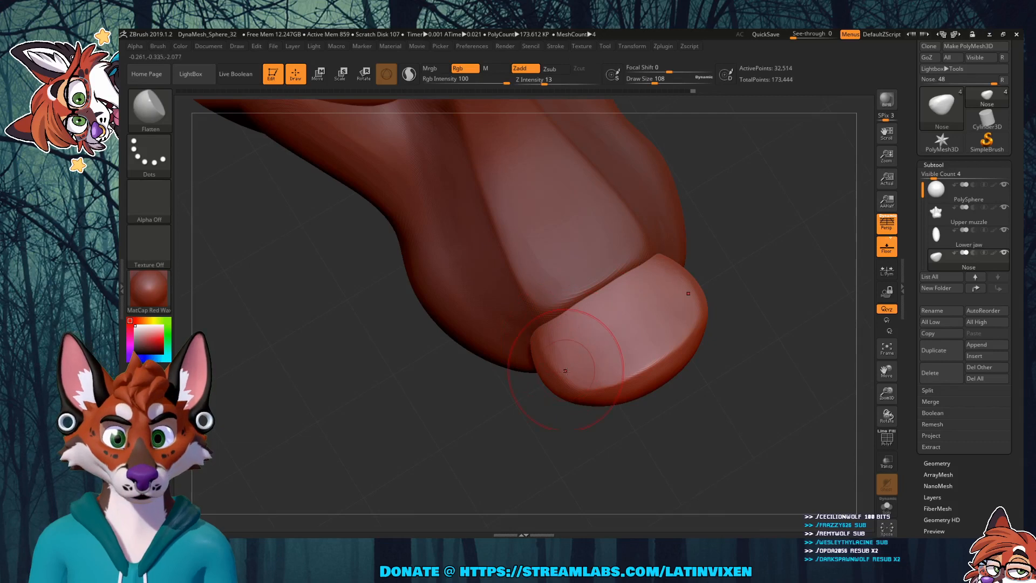
{"action": "left_click_drag", "start_coordinate": [561, 346], "coordinate": [588, 382]}
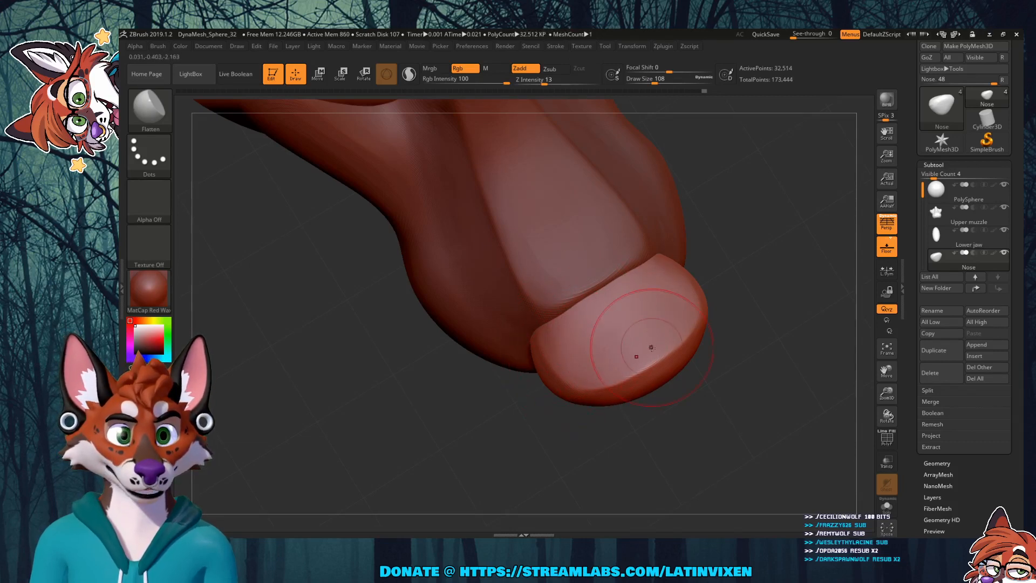
{"action": "left_click_drag", "start_coordinate": [657, 261], "coordinate": [670, 268]}
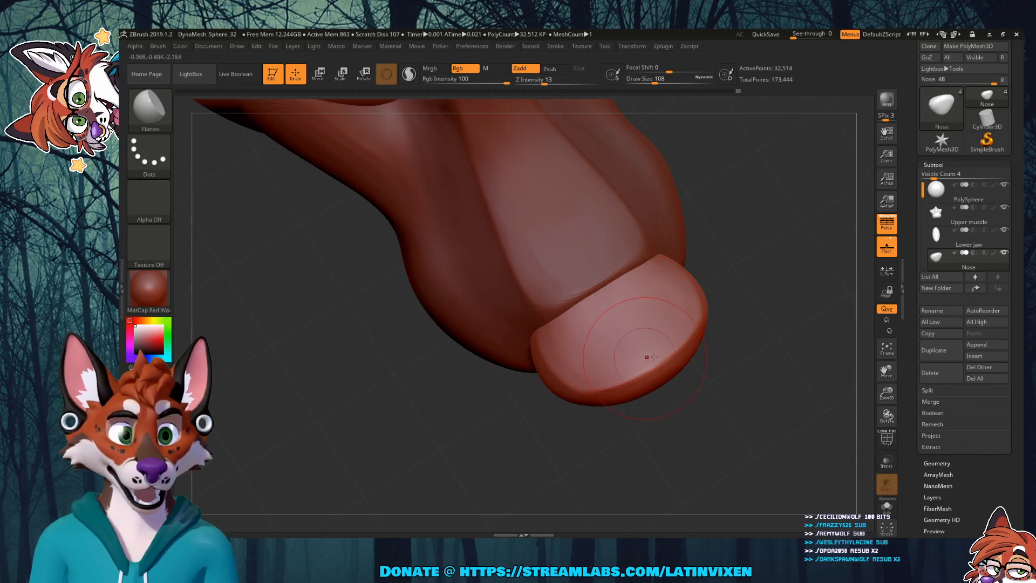
{"action": "mouse_move", "coordinate": [758, 342]}
{"action": "left_mouse_down"}
{"action": "mouse_move", "coordinate": [786, 259]}
{"action": "mouse_move", "coordinate": [748, 260]}
{"action": "mouse_move", "coordinate": [761, 318]}
{"action": "left_mouse_up"}
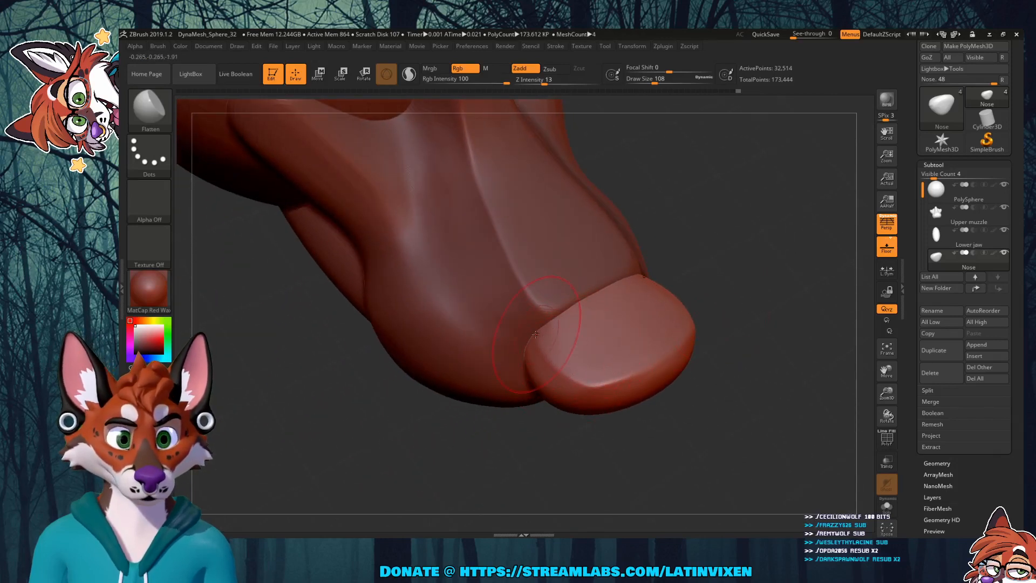
{"action": "left_click_drag", "start_coordinate": [538, 340], "coordinate": [554, 351]}
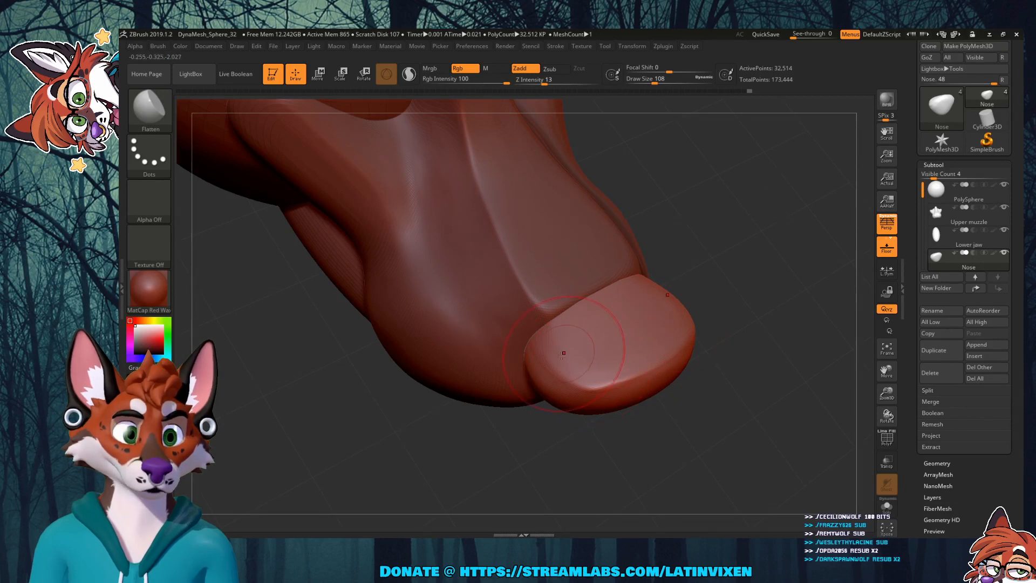
{"action": "left_click_drag", "start_coordinate": [544, 352], "coordinate": [539, 342]}
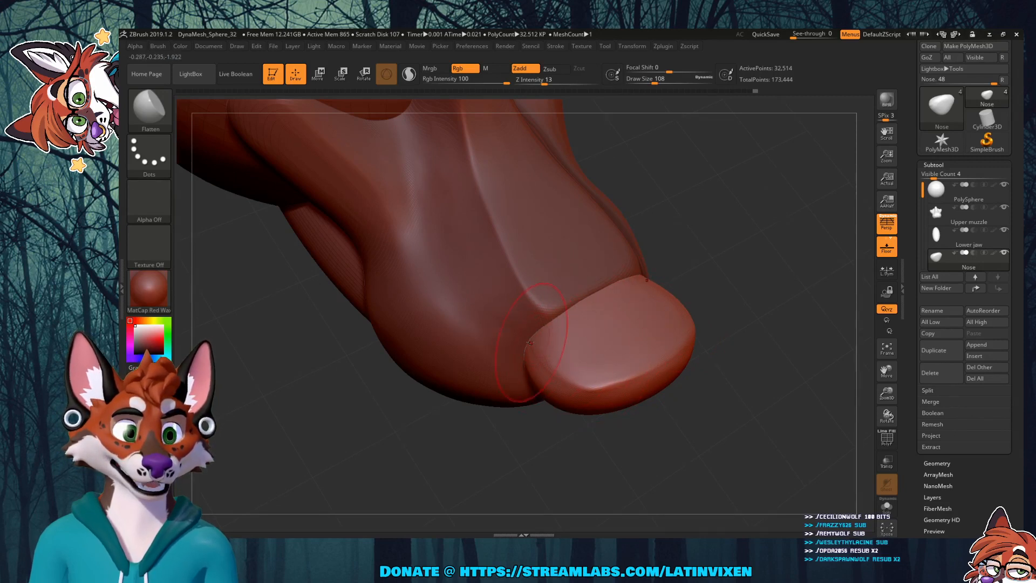
Step: Flatten the lower point of the nose's front face just above the mouth
{"action": "mouse_move", "coordinate": [764, 369]}
{"action": "left_mouse_down"}
{"action": "mouse_move", "coordinate": [782, 323]}
{"action": "mouse_move", "coordinate": [742, 251]}
{"action": "mouse_move", "coordinate": [735, 260]}
{"action": "left_mouse_up"}
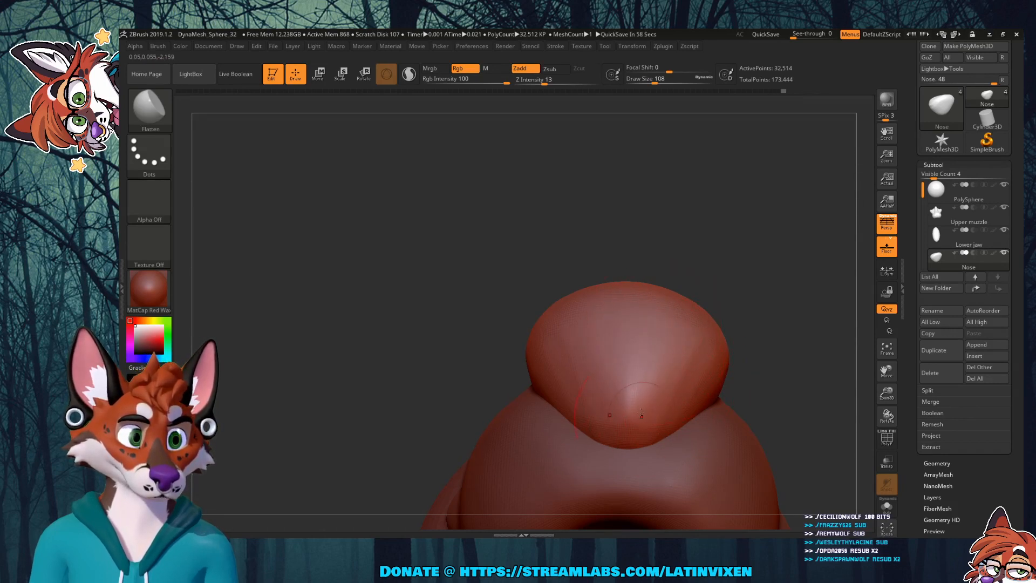
{"action": "mouse_move", "coordinate": [680, 217]}
{"action": "left_mouse_down"}
{"action": "mouse_move", "coordinate": [706, 224]}
{"action": "mouse_move", "coordinate": [727, 208]}
{"action": "mouse_move", "coordinate": [697, 208]}
{"action": "mouse_move", "coordinate": [688, 221]}
{"action": "left_mouse_up"}
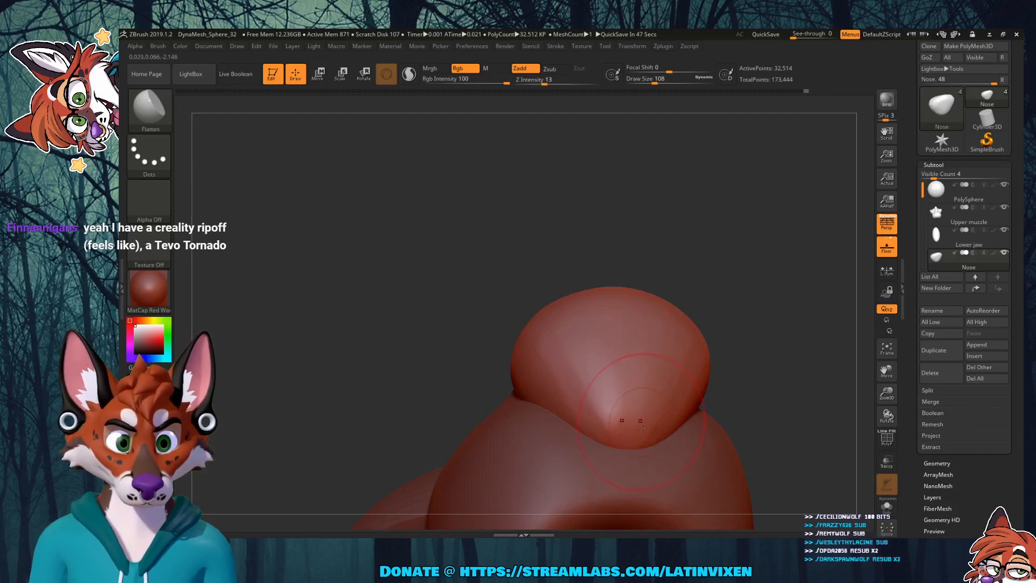
{"action": "left_click_drag", "start_coordinate": [680, 238], "coordinate": [705, 243]}
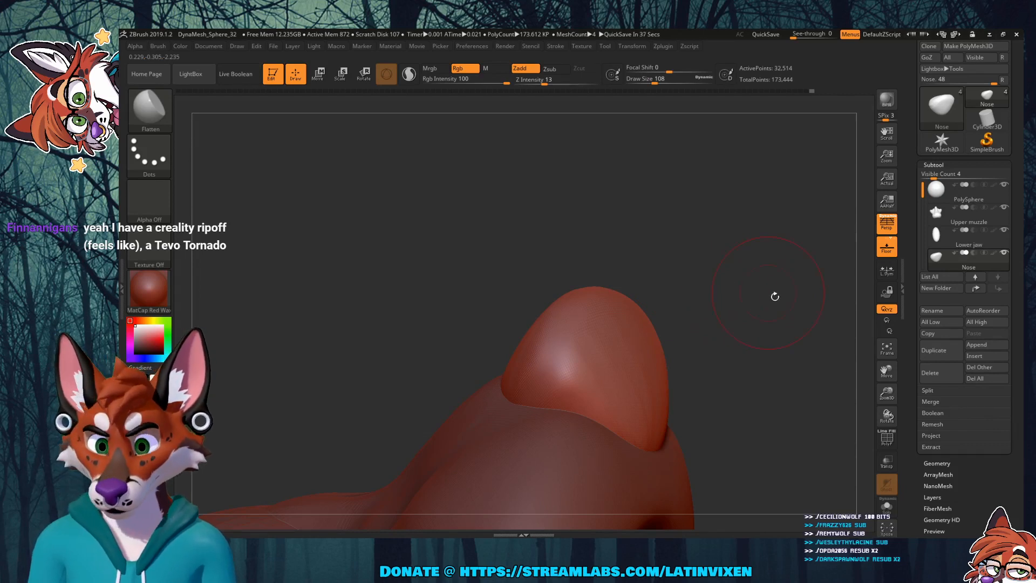
Step: Flatten the nose's front face and its outer side edges down to the lower point
{"action": "left_click_drag", "start_coordinate": [893, 370], "coordinate": [838, 353]}
{"action": "left_click_drag", "start_coordinate": [733, 303], "coordinate": [726, 362]}
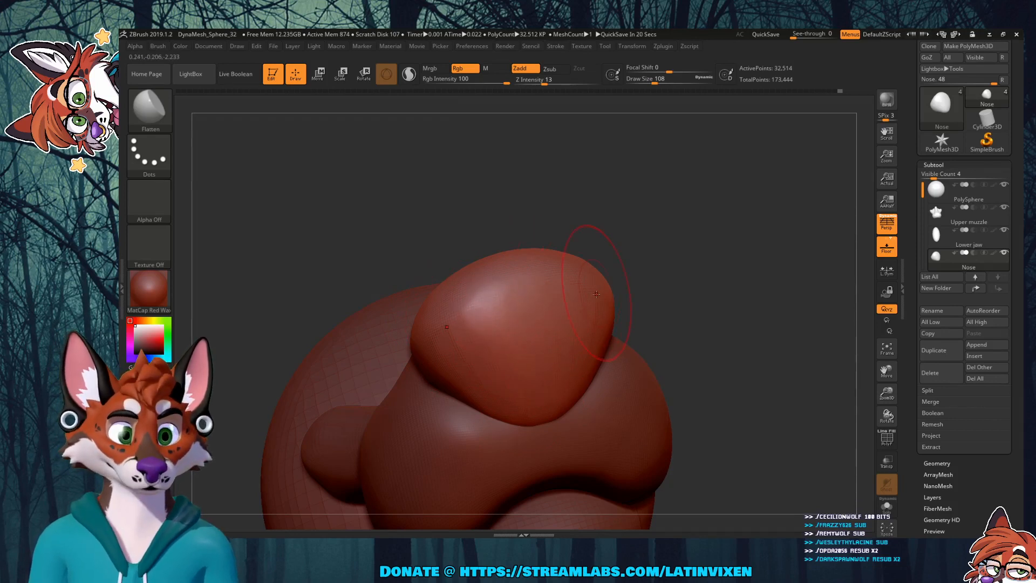
{"action": "left_click_drag", "start_coordinate": [671, 263], "coordinate": [724, 218]}
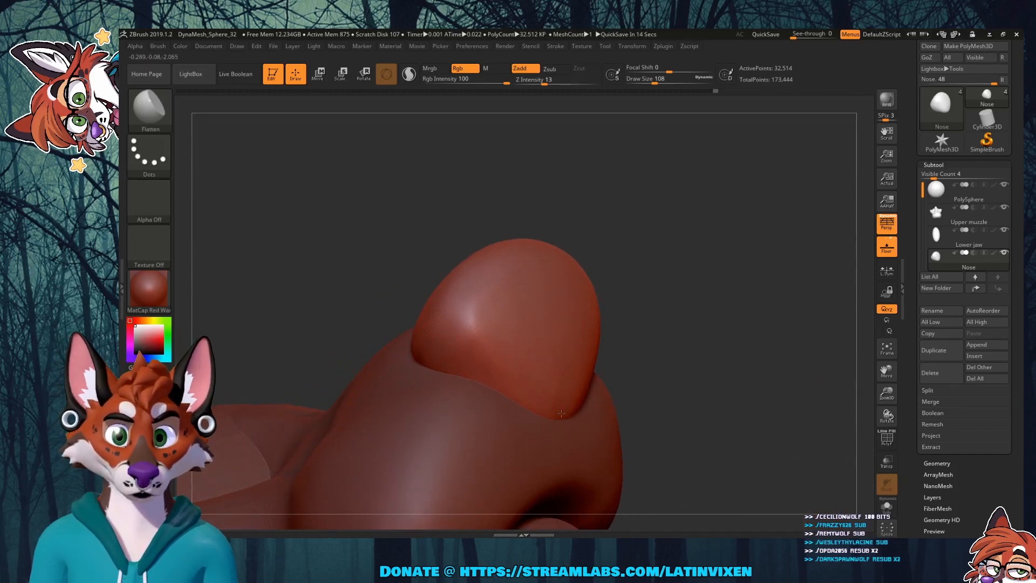
{"action": "mouse_move", "coordinate": [745, 288]}
{"action": "left_mouse_down"}
{"action": "mouse_move", "coordinate": [723, 273]}
{"action": "mouse_move", "coordinate": [694, 277]}
{"action": "left_mouse_up"}
{"action": "left_click_drag", "start_coordinate": [555, 387], "coordinate": [561, 370]}
Step: Flatten the outer corner of the nose's top surface beside the muzzle
{"action": "mouse_move", "coordinate": [668, 210]}
{"action": "left_mouse_down"}
{"action": "mouse_move", "coordinate": [666, 287]}
{"action": "mouse_move", "coordinate": [648, 341]}
{"action": "mouse_move", "coordinate": [682, 351]}
{"action": "mouse_move", "coordinate": [668, 324]}
{"action": "mouse_move", "coordinate": [613, 301]}
{"action": "left_mouse_up"}
{"action": "mouse_move", "coordinate": [484, 450]}
{"action": "left_mouse_down"}
{"action": "mouse_move", "coordinate": [498, 470]}
{"action": "mouse_move", "coordinate": [509, 465]}
{"action": "left_mouse_up"}
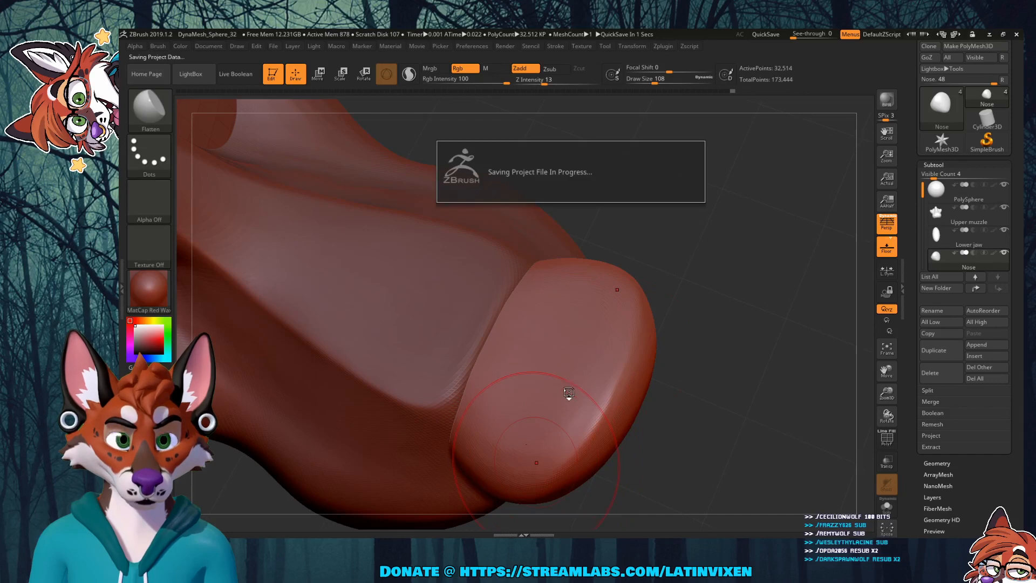
{"action": "left_click_drag", "start_coordinate": [736, 273], "coordinate": [712, 245]}
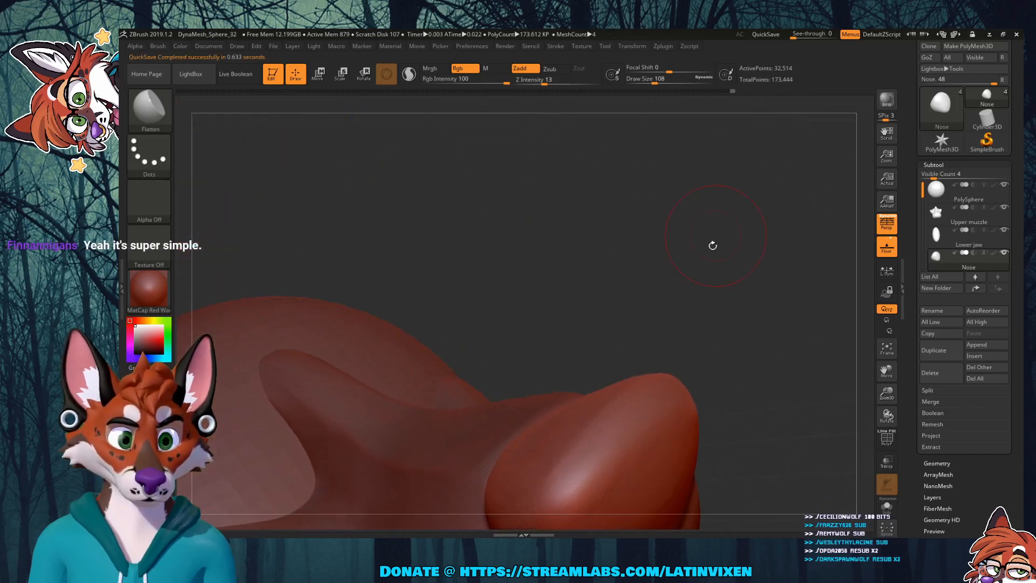
Step: Save the whole tool to the Desktop under the file name grumpdog
{"action": "left_click_drag", "start_coordinate": [890, 371], "coordinate": [897, 326]}
{"action": "left_click_drag", "start_coordinate": [774, 374], "coordinate": [725, 377]}
{"action": "left_click_drag", "start_coordinate": [889, 390], "coordinate": [803, 418]}
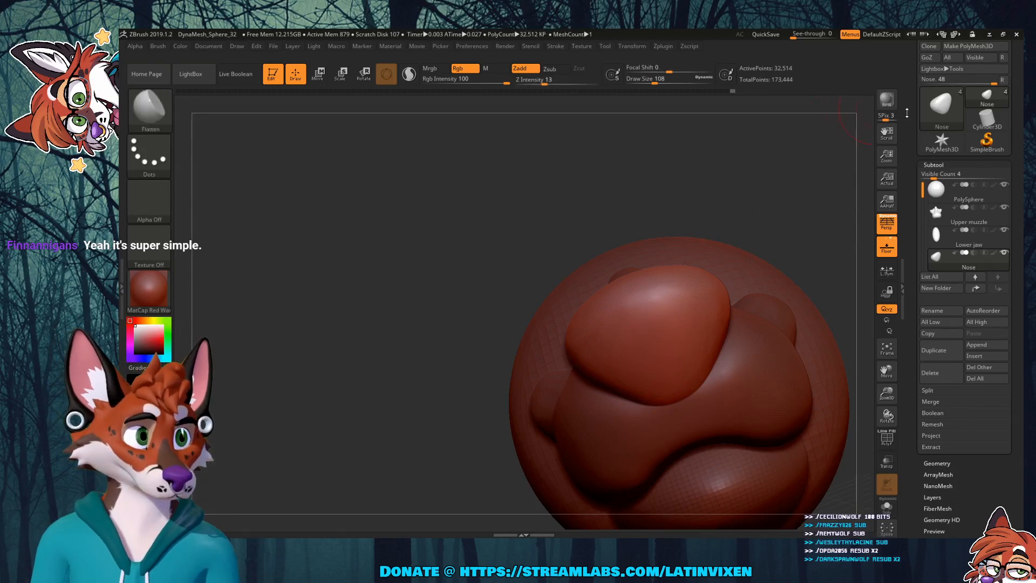
{"action": "scroll", "coordinate": [942, 113], "scroll_direction": "up", "scroll_amount": 3}
{"action": "left_click", "coordinate": [981, 61]}
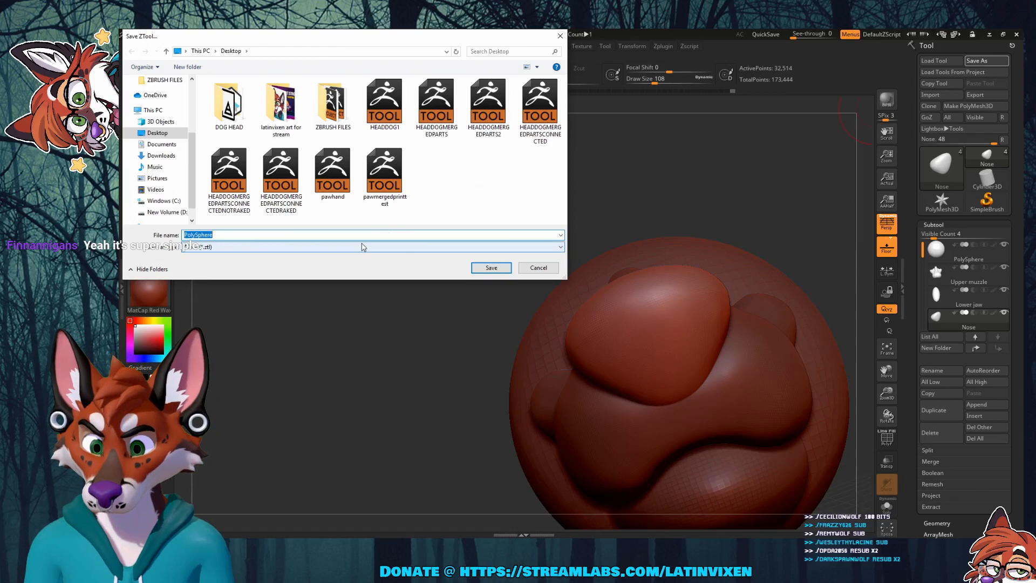
{"action": "type", "text": "grumpdog"}
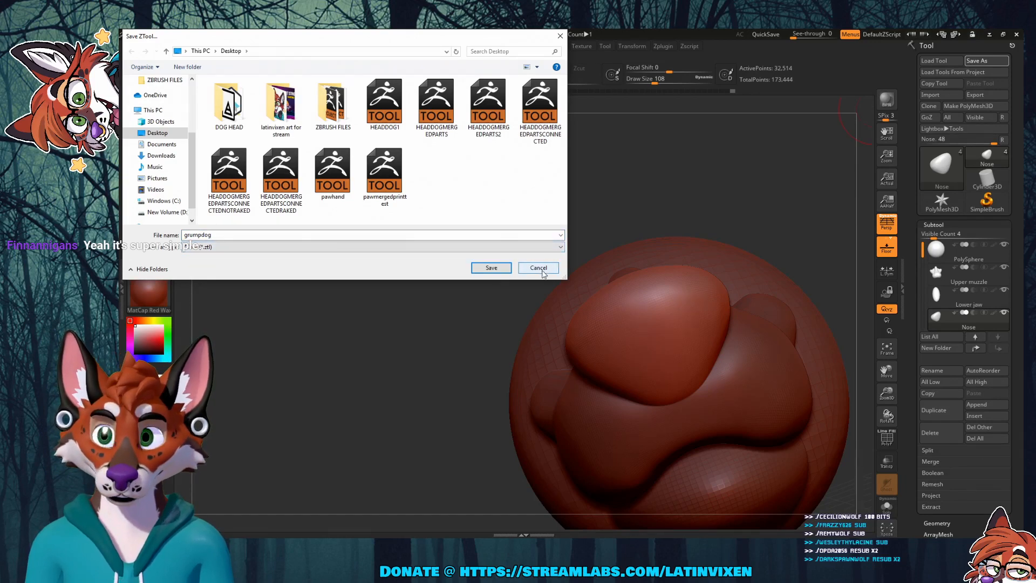
{"action": "left_click", "coordinate": [486, 269]}
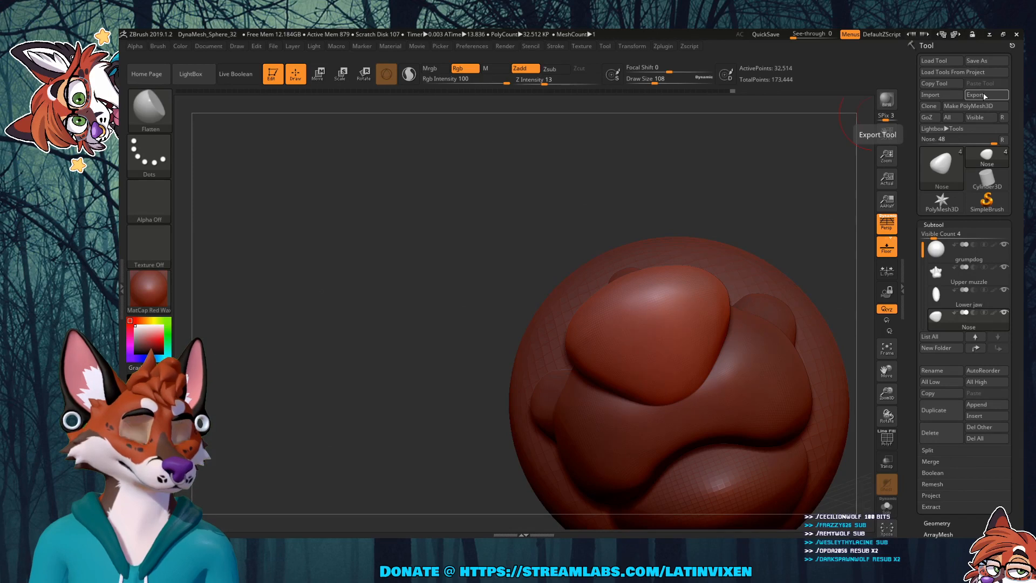
Step: Export the nose mesh to the Desktop as an OBJ file named grumpdog
{"action": "left_click", "coordinate": [144, 46]}
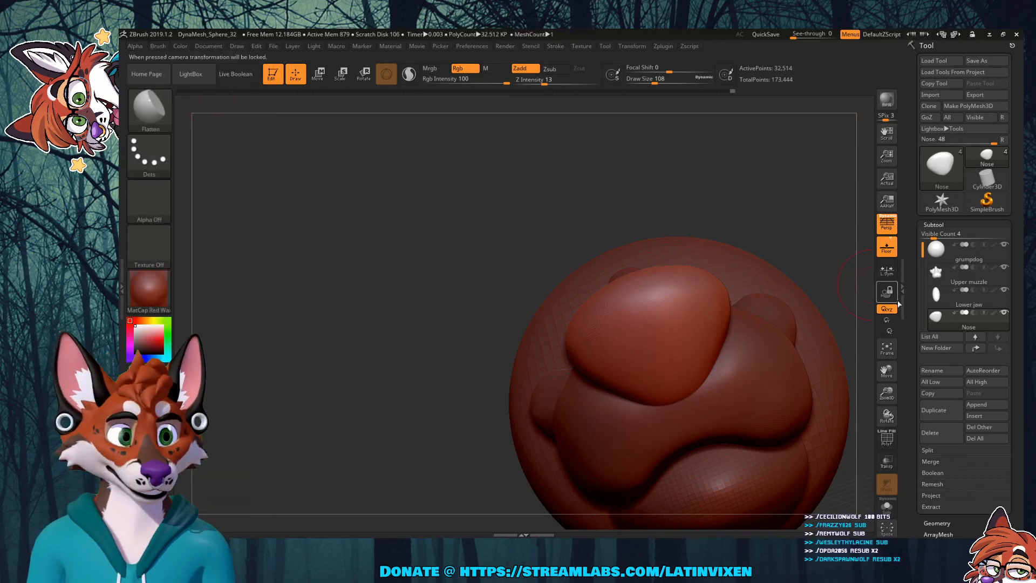
{"action": "left_click_drag", "start_coordinate": [916, 311], "coordinate": [924, 275]}
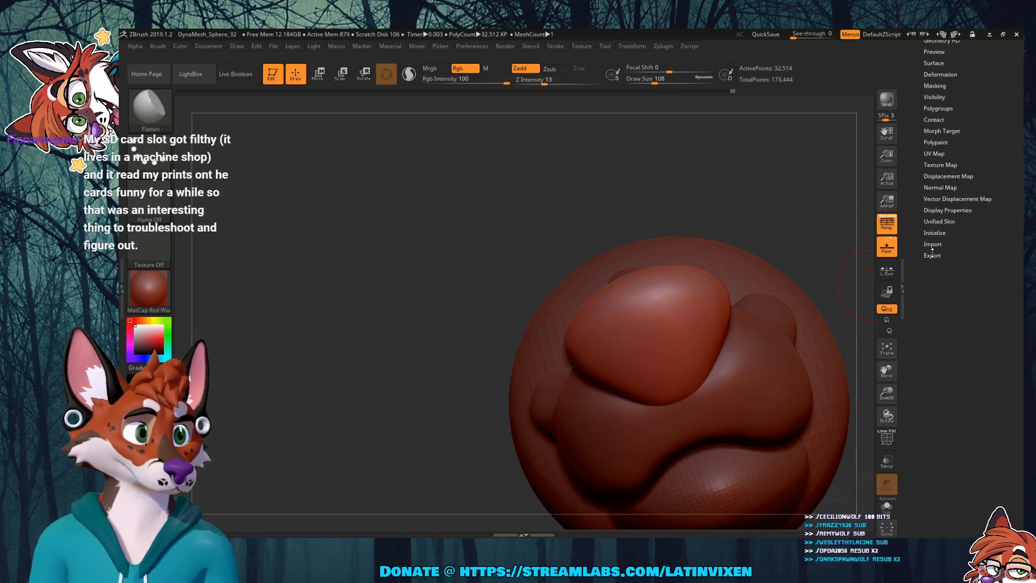
{"action": "left_click_drag", "start_coordinate": [913, 203], "coordinate": [922, 381]}
{"action": "left_click_drag", "start_coordinate": [912, 95], "coordinate": [911, 149]}
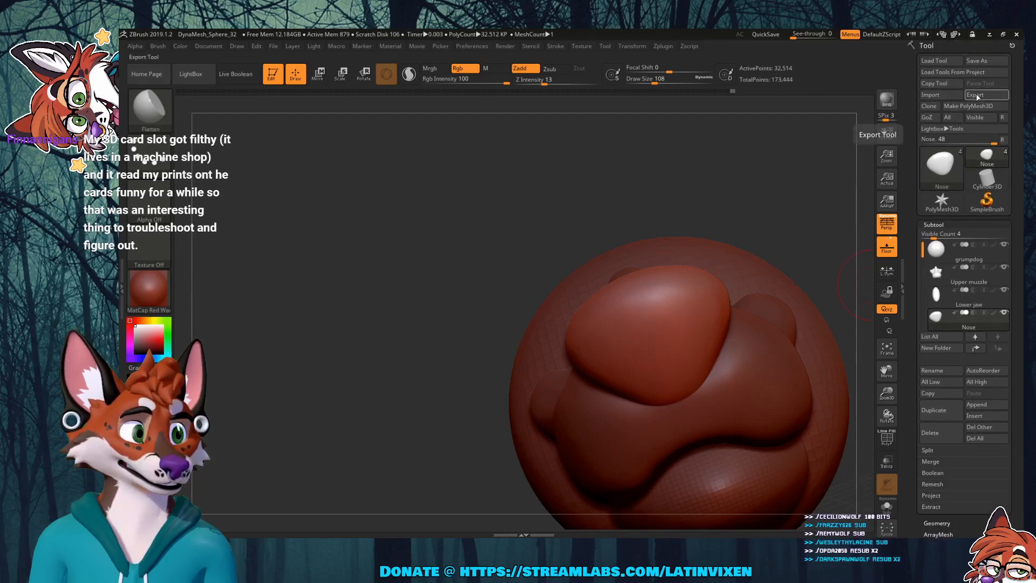
{"action": "left_click", "coordinate": [978, 95]}
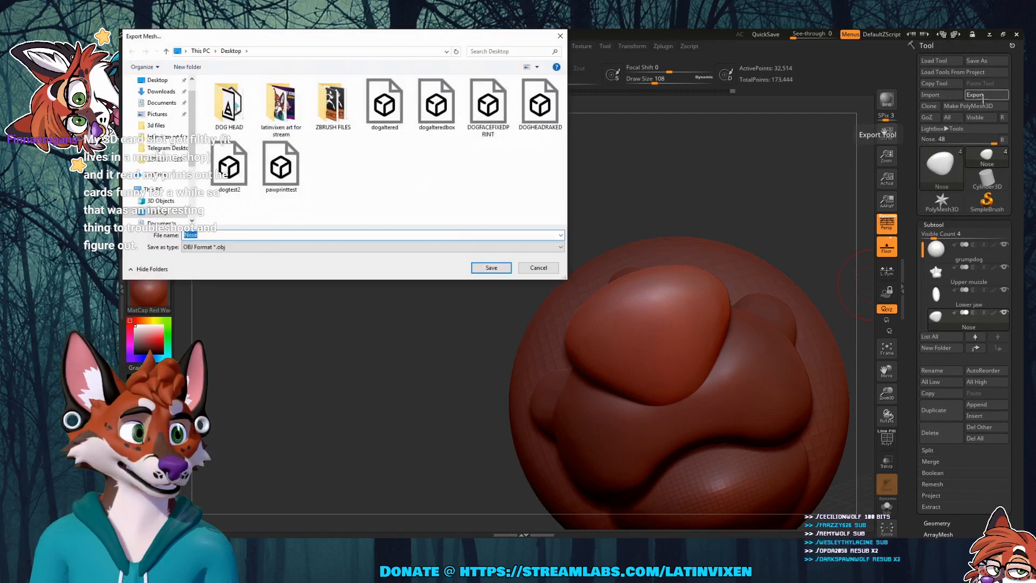
{"action": "type", "text": "g"}
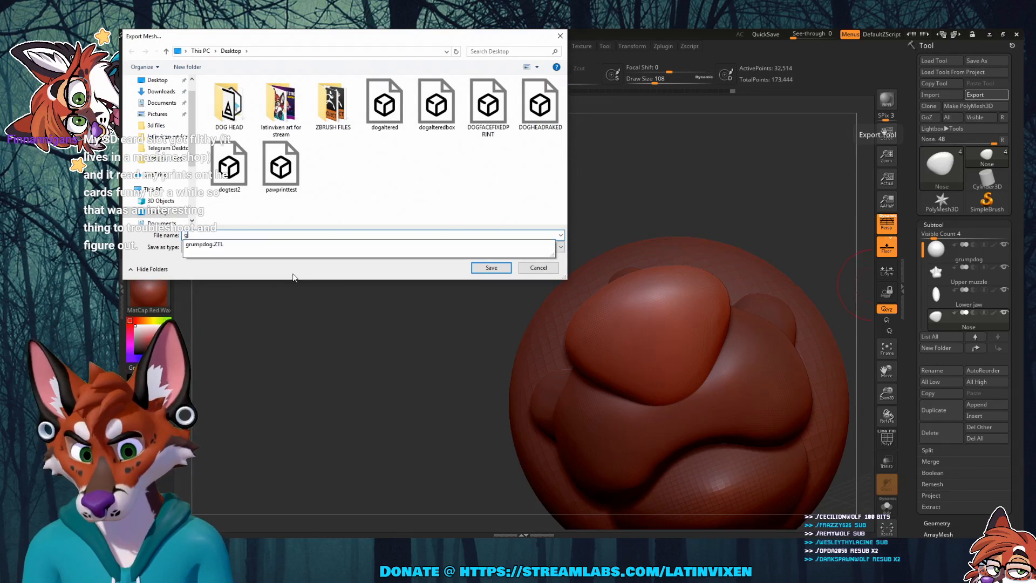
{"action": "type", "text": "rumpdog"}
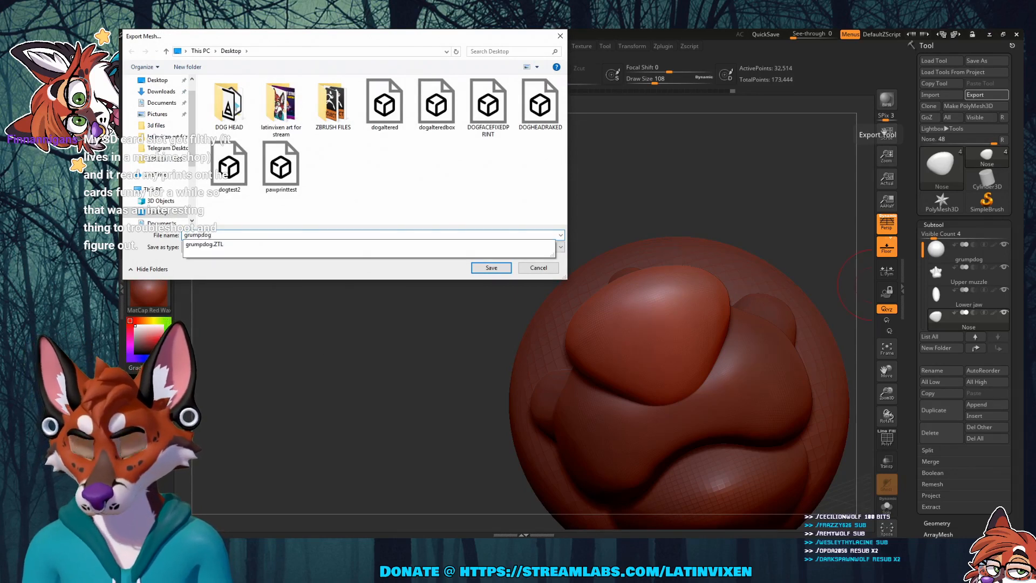
{"action": "left_click", "coordinate": [342, 209]}
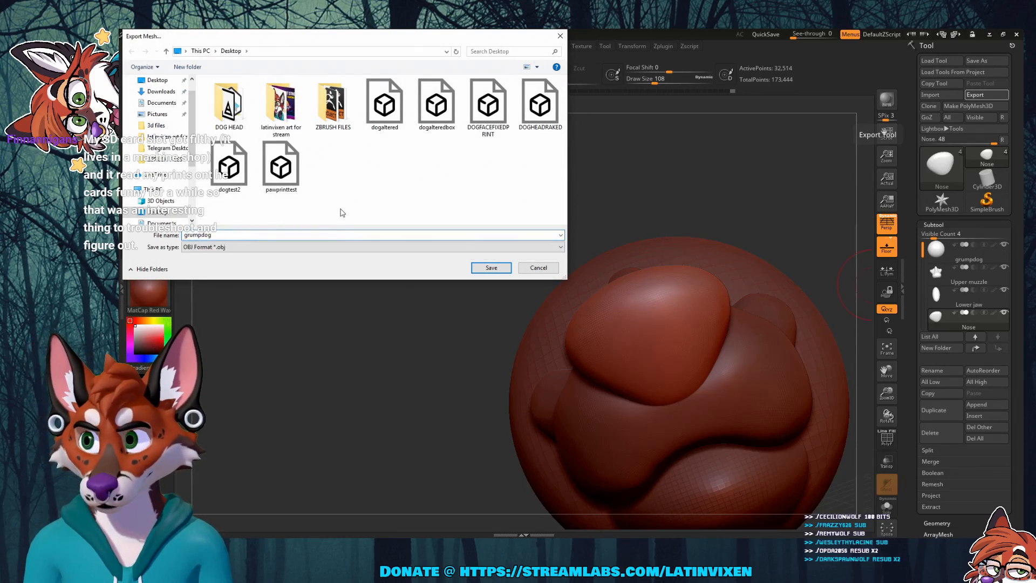
{"action": "left_click", "coordinate": [492, 268]}
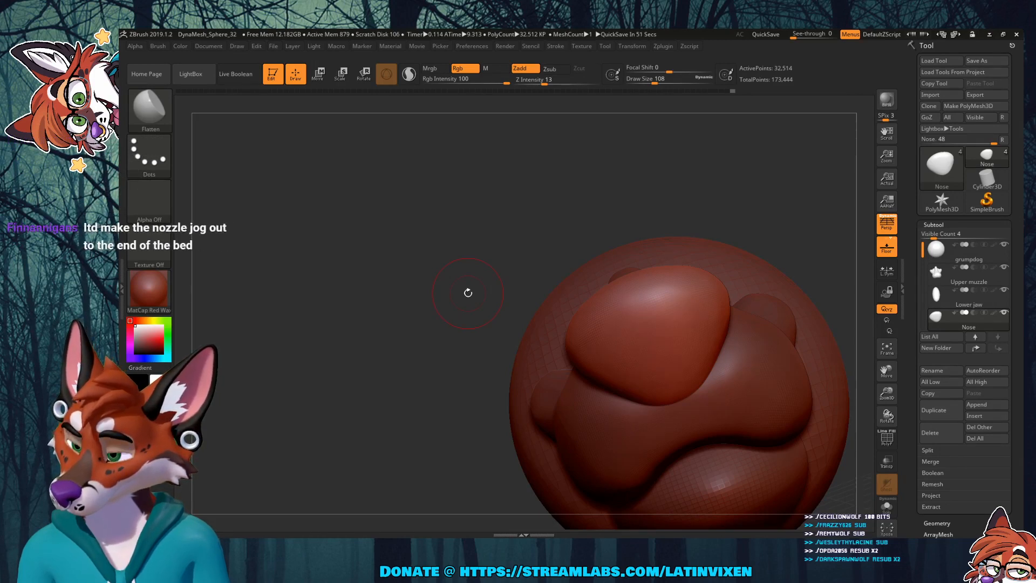
Step: Flatten the nose's top surface and its rear corners where it meets the muzzle bridge
{"action": "left_click_drag", "start_coordinate": [800, 208], "coordinate": [865, 300]}
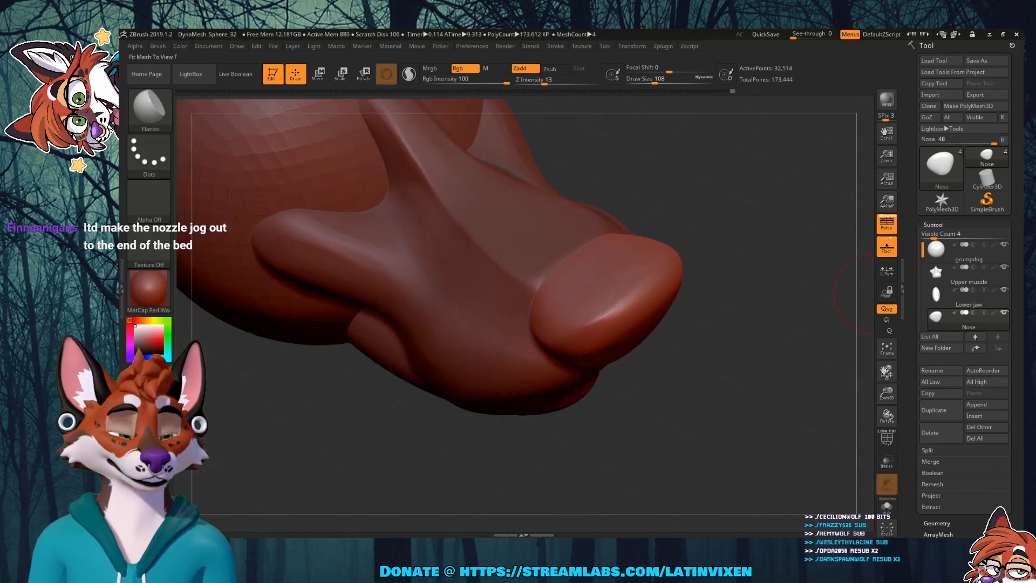
{"action": "left_click_drag", "start_coordinate": [886, 392], "coordinate": [870, 390]}
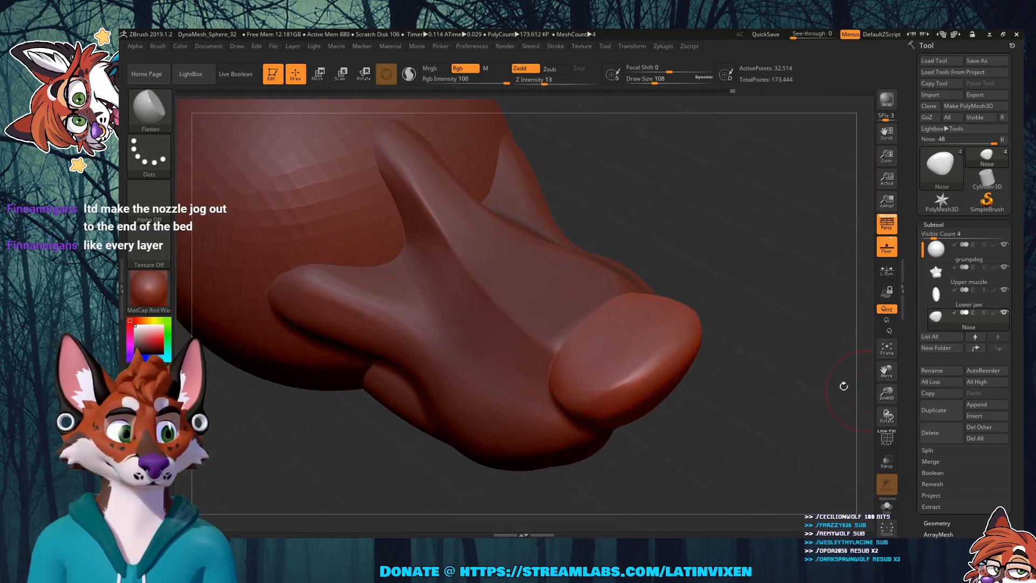
{"action": "left_click_drag", "start_coordinate": [756, 250], "coordinate": [516, 329]}
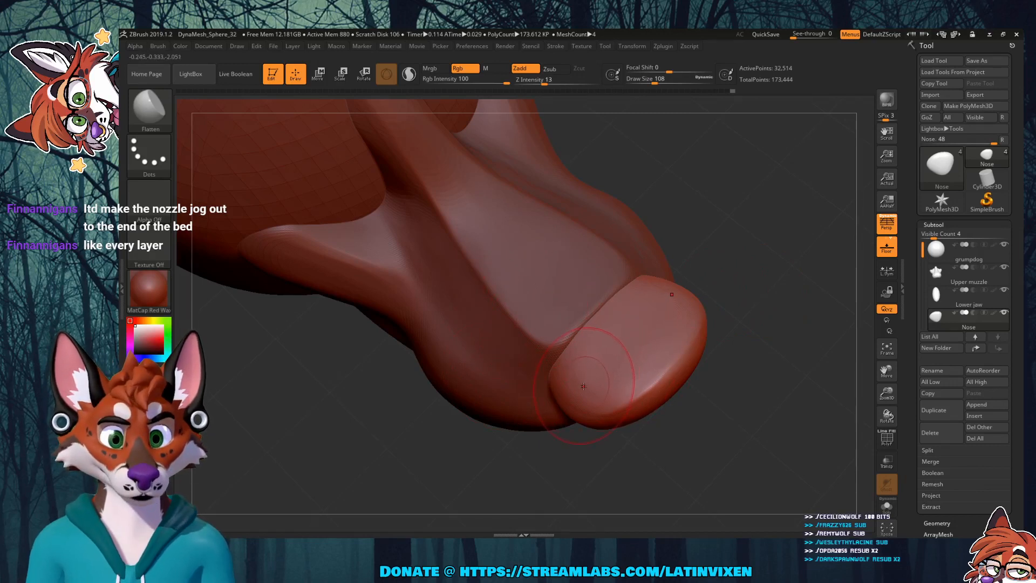
{"action": "mouse_move", "coordinate": [612, 360]}
{"action": "left_mouse_down"}
{"action": "mouse_move", "coordinate": [585, 366]}
{"action": "mouse_move", "coordinate": [571, 384]}
{"action": "left_mouse_up"}
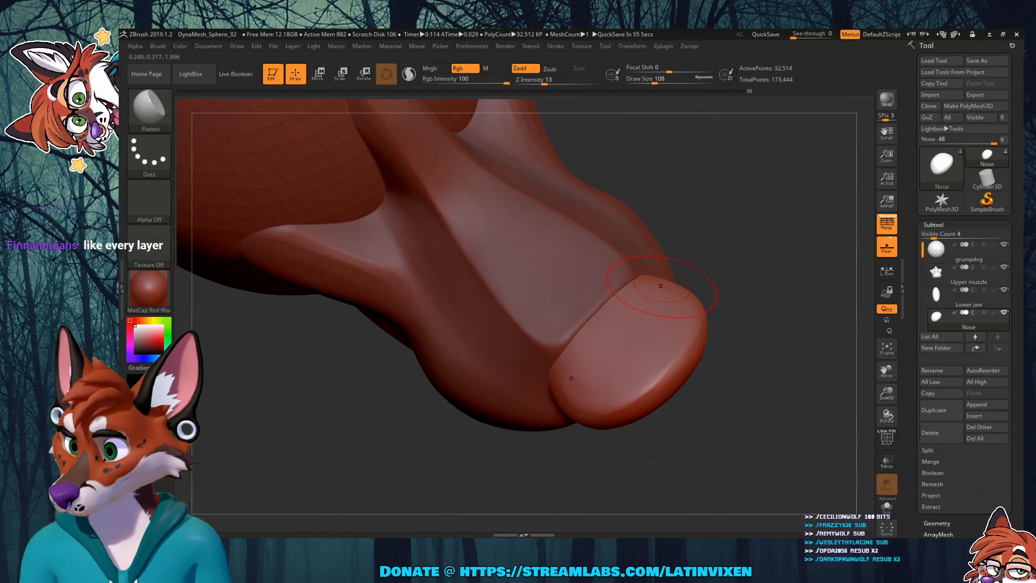
{"action": "left_click_drag", "start_coordinate": [790, 273], "coordinate": [604, 364]}
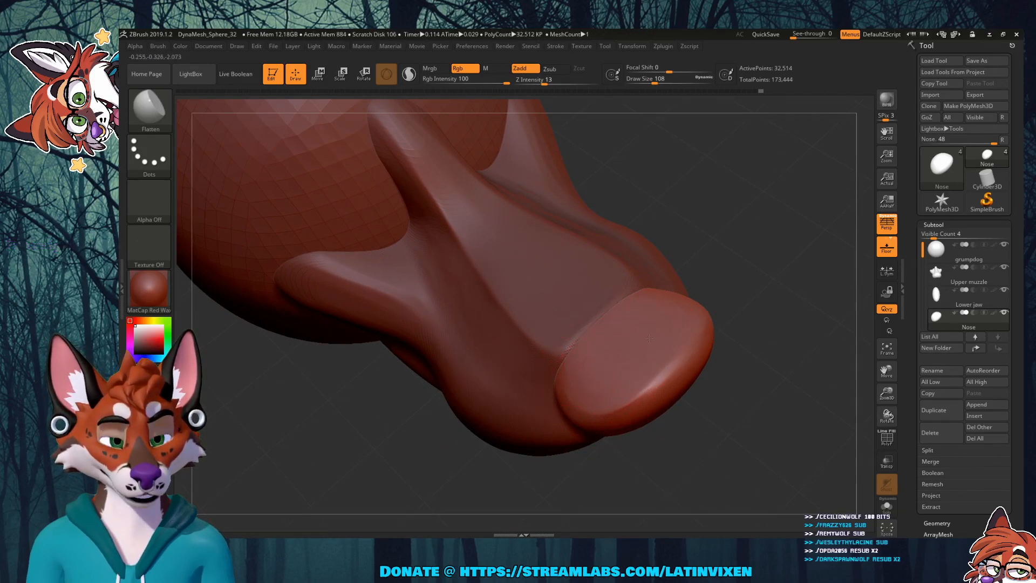
{"action": "mouse_move", "coordinate": [749, 400]}
{"action": "left_mouse_down"}
{"action": "mouse_move", "coordinate": [758, 321]}
{"action": "mouse_move", "coordinate": [793, 373]}
{"action": "mouse_move", "coordinate": [766, 399]}
{"action": "mouse_move", "coordinate": [777, 413]}
{"action": "mouse_move", "coordinate": [755, 402]}
{"action": "left_mouse_up"}
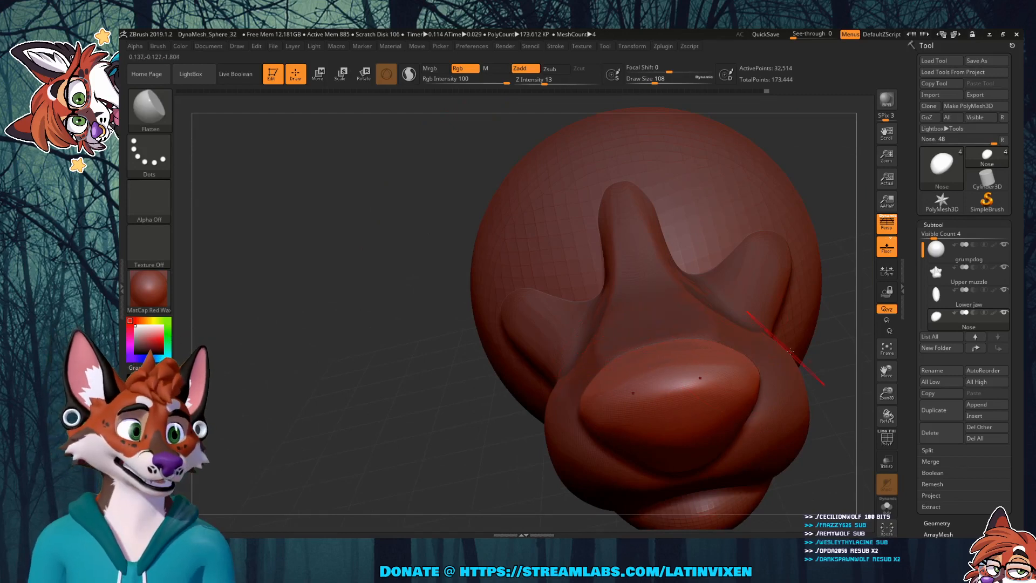
Step: Flatten the nose's outer sides and the front part of its top surface with the Flatten brush
{"action": "mouse_move", "coordinate": [891, 393]}
{"action": "left_mouse_down"}
{"action": "mouse_move", "coordinate": [891, 375]}
{"action": "mouse_move", "coordinate": [890, 393]}
{"action": "mouse_move", "coordinate": [838, 381]}
{"action": "mouse_move", "coordinate": [826, 358]}
{"action": "left_mouse_up"}
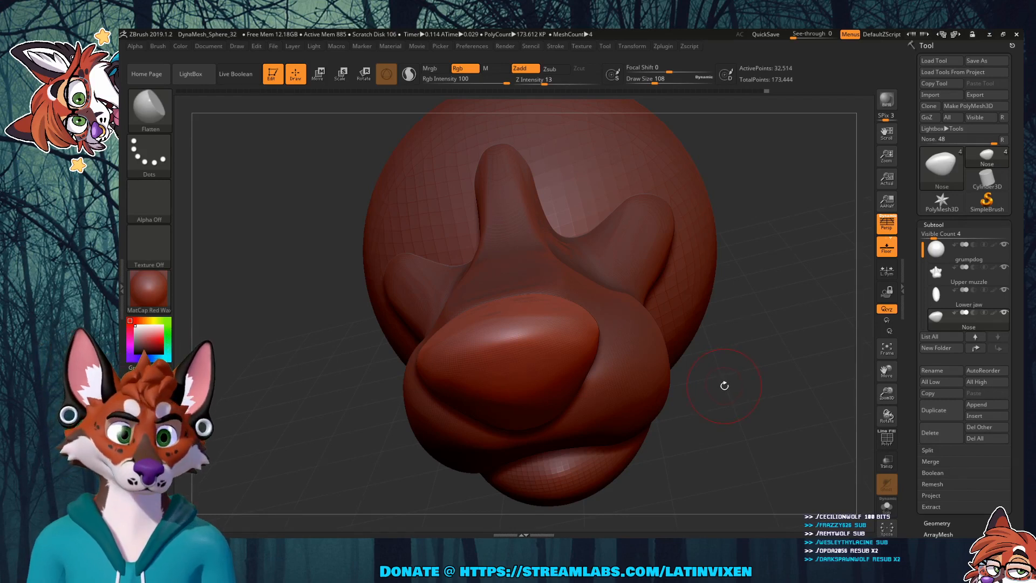
{"action": "mouse_move", "coordinate": [761, 354]}
{"action": "left_mouse_down"}
{"action": "mouse_move", "coordinate": [770, 319]}
{"action": "mouse_move", "coordinate": [815, 327]}
{"action": "mouse_move", "coordinate": [806, 364]}
{"action": "mouse_move", "coordinate": [783, 338]}
{"action": "left_mouse_up"}
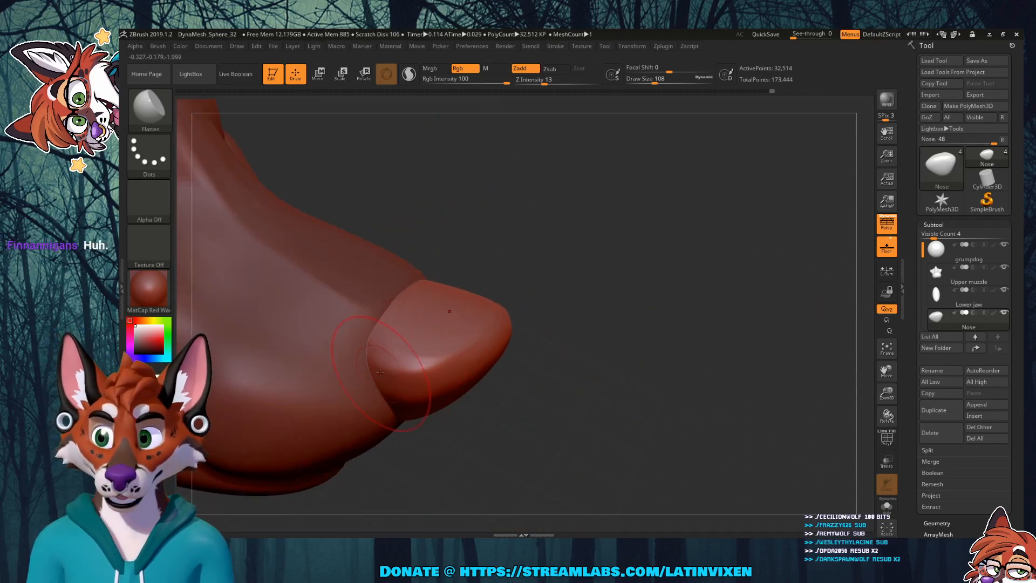
{"action": "left_click_drag", "start_coordinate": [580, 302], "coordinate": [636, 337]}
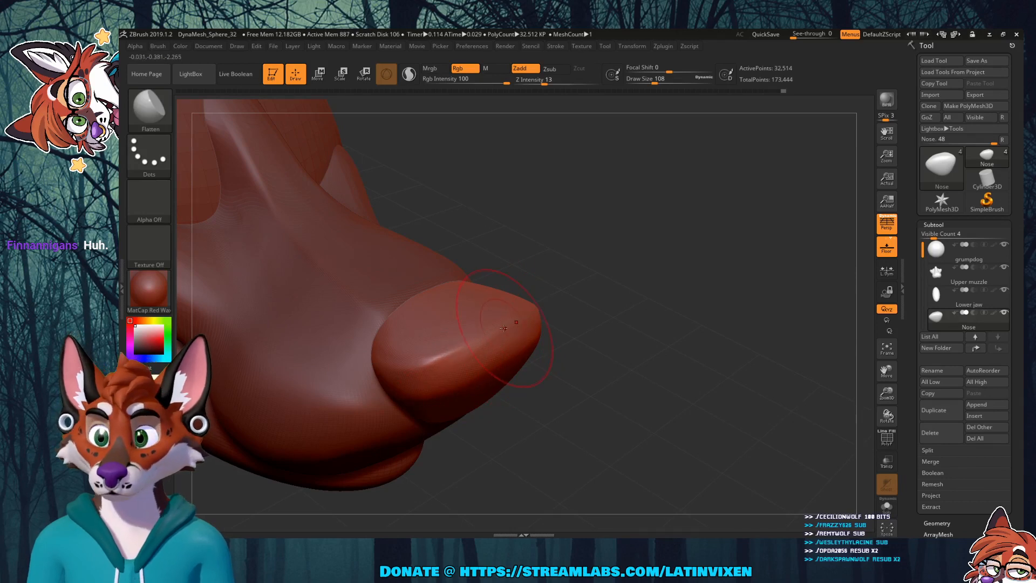
{"action": "mouse_move", "coordinate": [549, 310]}
{"action": "left_mouse_down"}
{"action": "mouse_move", "coordinate": [650, 315]}
{"action": "mouse_move", "coordinate": [634, 314]}
{"action": "left_mouse_up"}
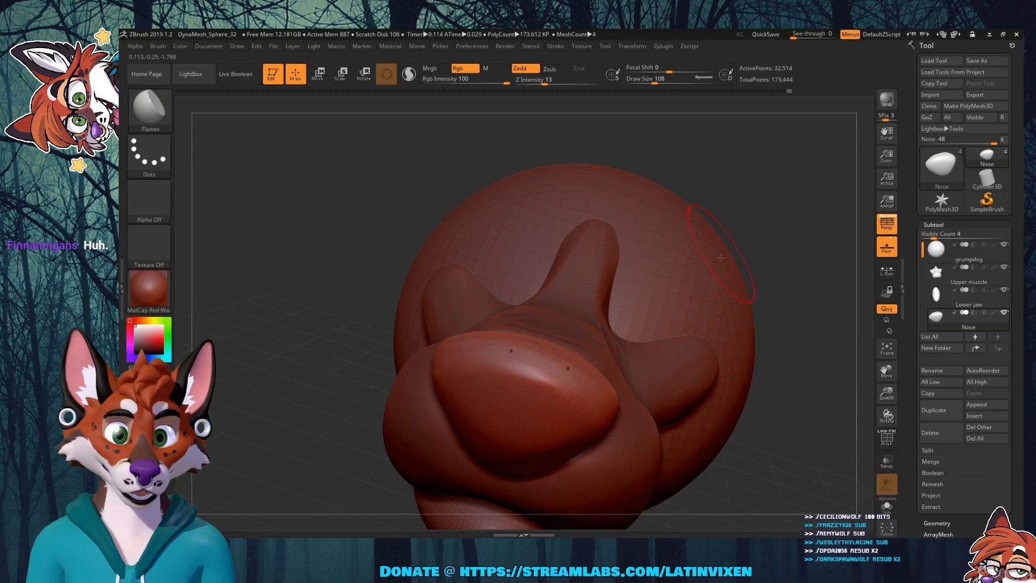
{"action": "left_click_drag", "start_coordinate": [794, 413], "coordinate": [783, 441]}
{"action": "mouse_move", "coordinate": [886, 395]}
{"action": "left_mouse_down"}
{"action": "mouse_move", "coordinate": [883, 372]}
{"action": "mouse_move", "coordinate": [779, 393]}
{"action": "mouse_move", "coordinate": [705, 451]}
{"action": "left_mouse_up"}
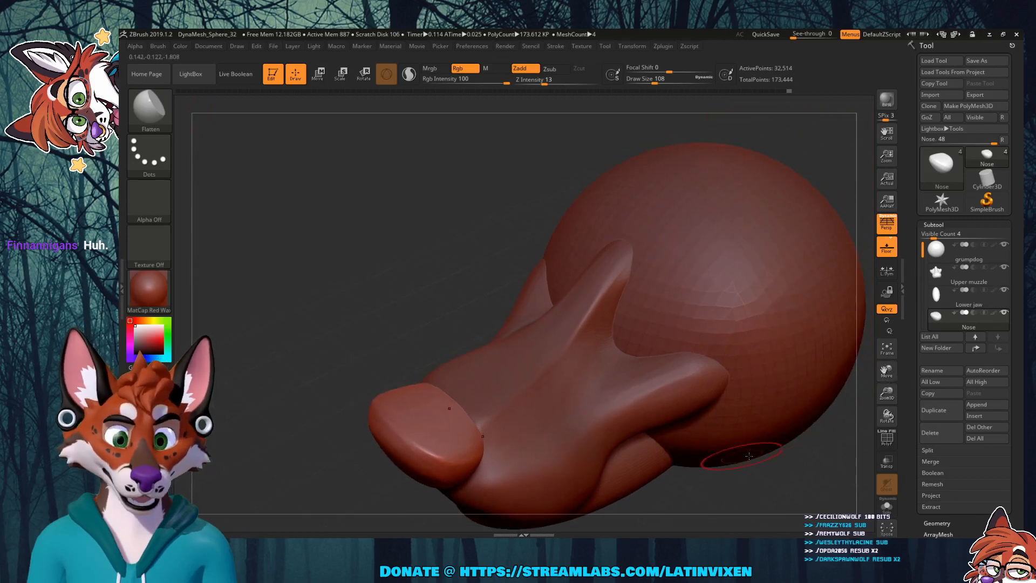
{"action": "left_click_drag", "start_coordinate": [437, 269], "coordinate": [456, 307]}
Step: Widen the upper muzzle's bridge just behind the nose with the Move brush, then smooth its edge
{"action": "left_click", "coordinate": [950, 281]}
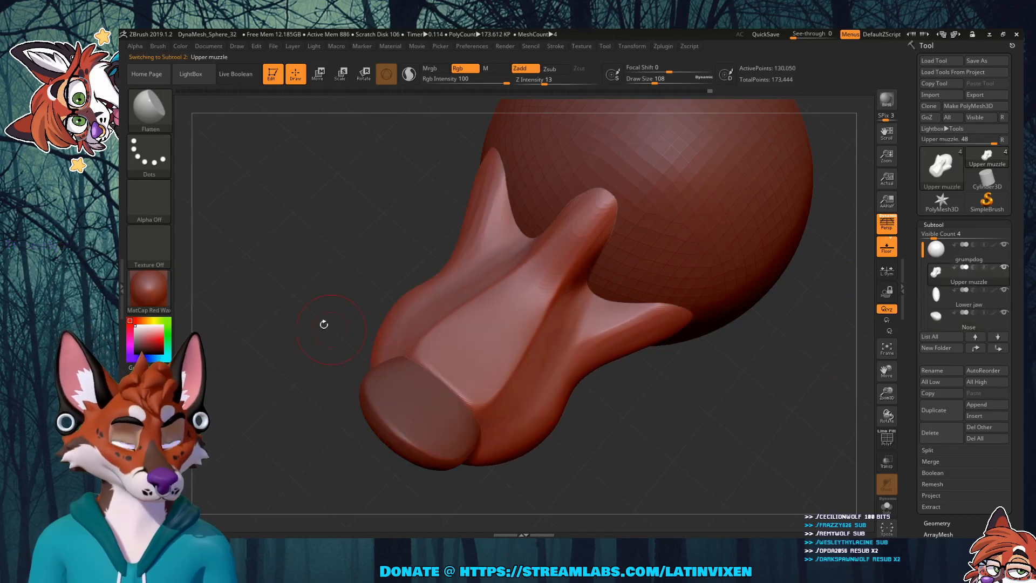
{"action": "left_click", "coordinate": [149, 111]}
{"action": "left_click", "coordinate": [433, 115]}
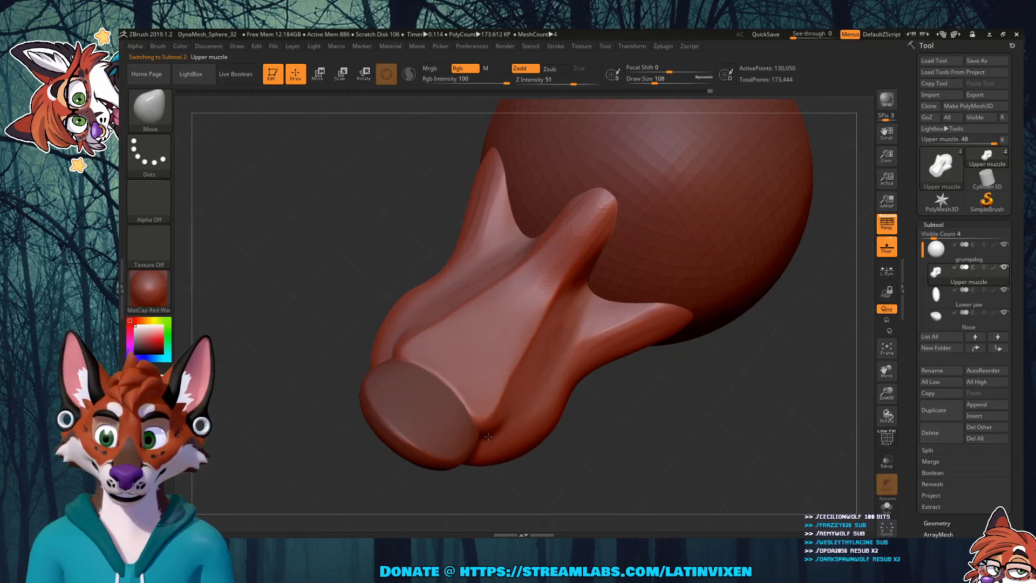
{"action": "mouse_move", "coordinate": [709, 475]}
{"action": "left_mouse_down"}
{"action": "mouse_move", "coordinate": [669, 366]}
{"action": "mouse_move", "coordinate": [667, 401]}
{"action": "left_mouse_up"}
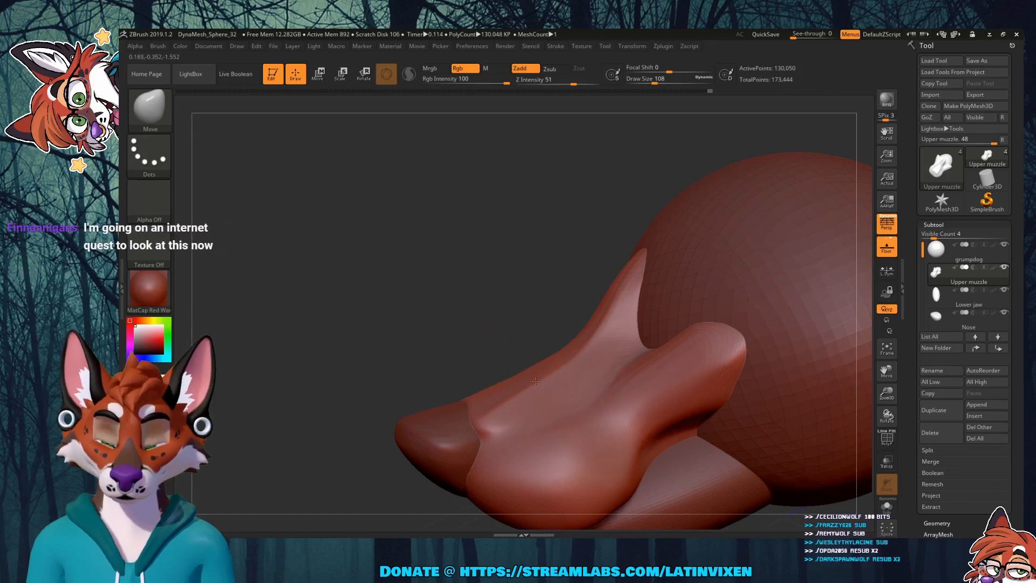
{"action": "mouse_move", "coordinate": [483, 308]}
{"action": "left_mouse_down"}
{"action": "mouse_move", "coordinate": [503, 358]}
{"action": "mouse_move", "coordinate": [476, 345]}
{"action": "left_mouse_up"}
{"action": "mouse_move", "coordinate": [512, 435]}
{"action": "left_mouse_down", "text": "shift"}
{"action": "mouse_move", "coordinate": [494, 444]}
{"action": "mouse_move", "coordinate": [478, 414]}
{"action": "left_mouse_up", "text": "shift"}
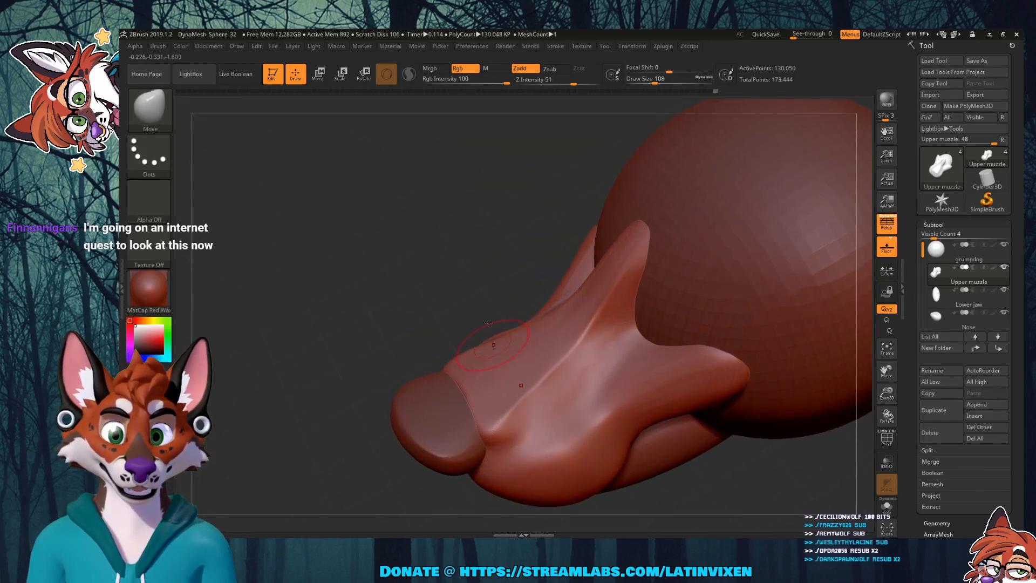
{"action": "left_click_drag", "start_coordinate": [470, 269], "coordinate": [462, 238]}
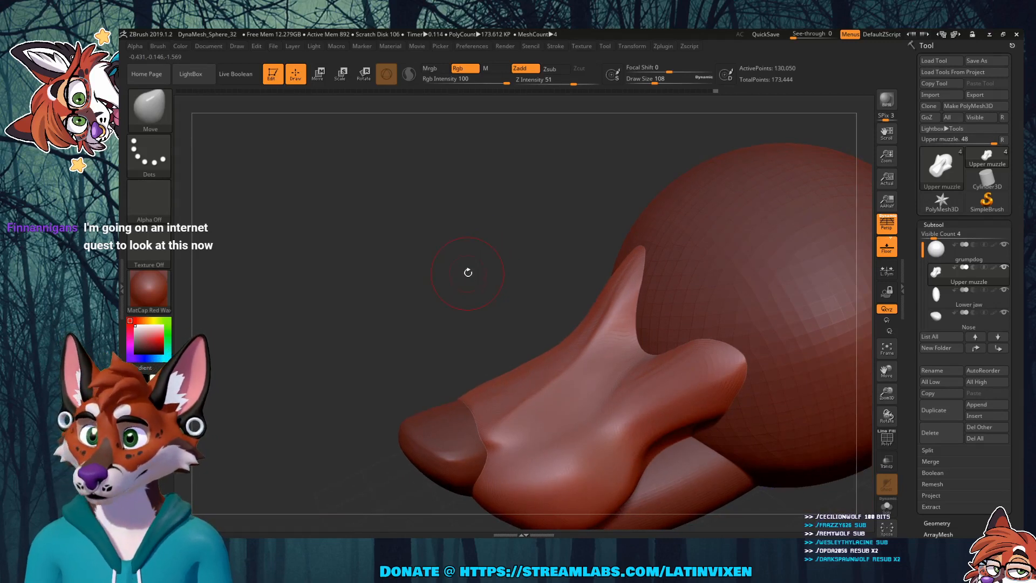
Step: Flatten the upper muzzle's bridge and side planes behind the nose with the Flatten brush and smooth the ridge between them
{"action": "left_click", "coordinate": [149, 110]}
{"action": "left_click", "coordinate": [345, 121]}
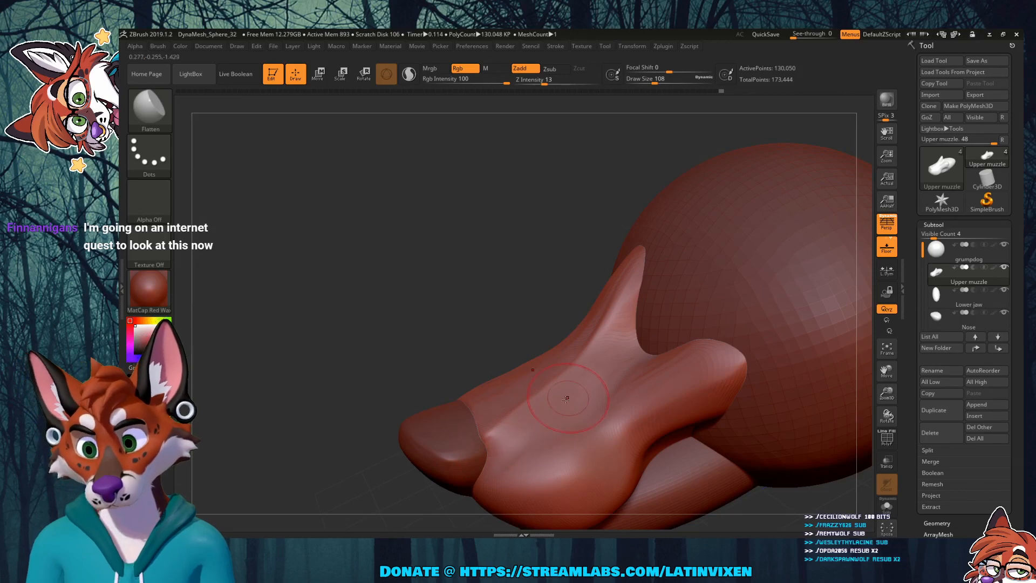
{"action": "left_click_drag", "start_coordinate": [460, 276], "coordinate": [547, 347]}
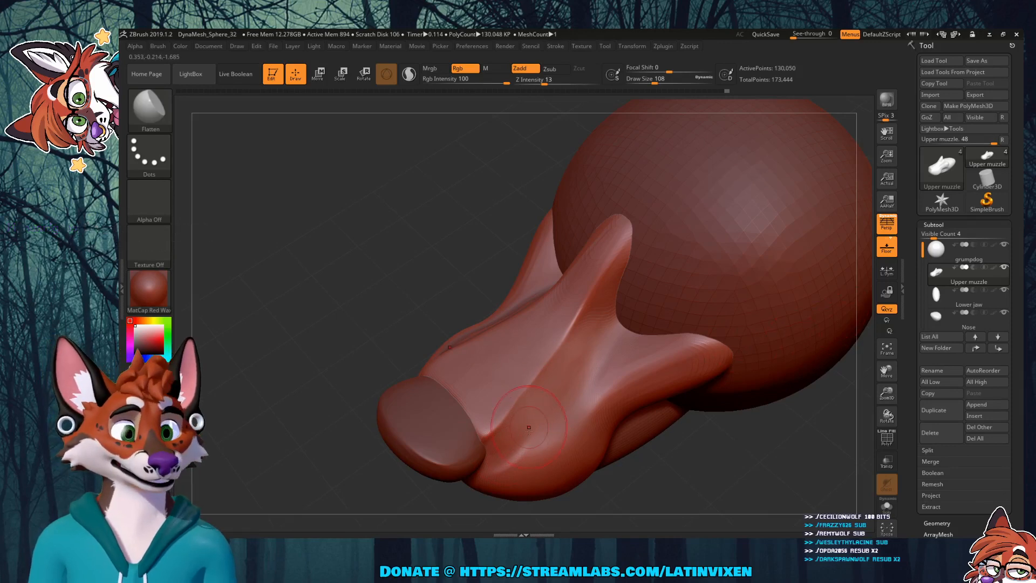
{"action": "left_click_drag", "start_coordinate": [693, 453], "coordinate": [725, 432]}
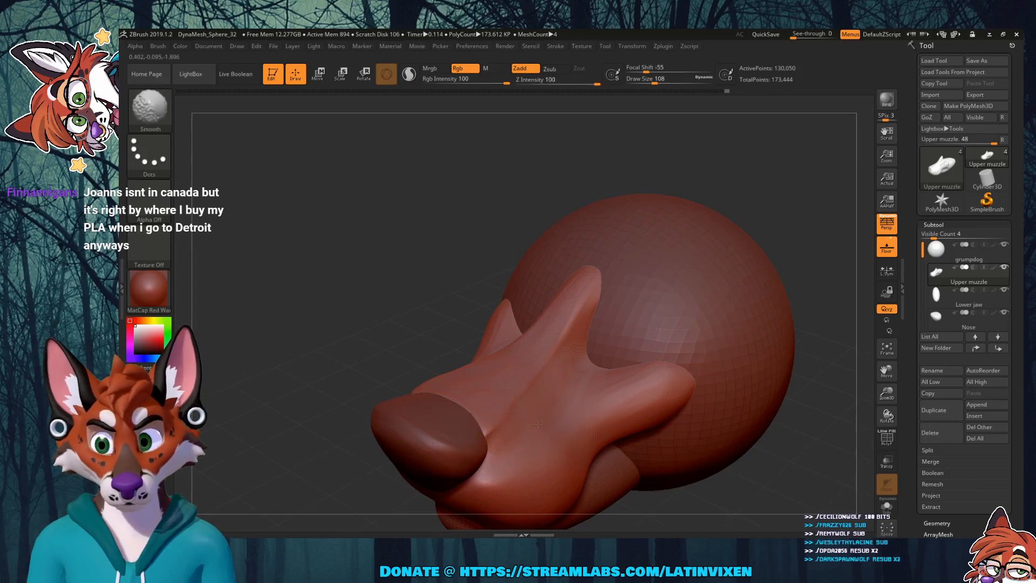
{"action": "left_click_drag", "start_coordinate": [522, 412], "coordinate": [561, 377], "text": "shift"}
{"action": "mouse_move", "coordinate": [795, 472]}
{"action": "left_mouse_down"}
{"action": "mouse_move", "coordinate": [707, 468]}
{"action": "mouse_move", "coordinate": [784, 487]}
{"action": "mouse_move", "coordinate": [790, 474]}
{"action": "left_mouse_up"}
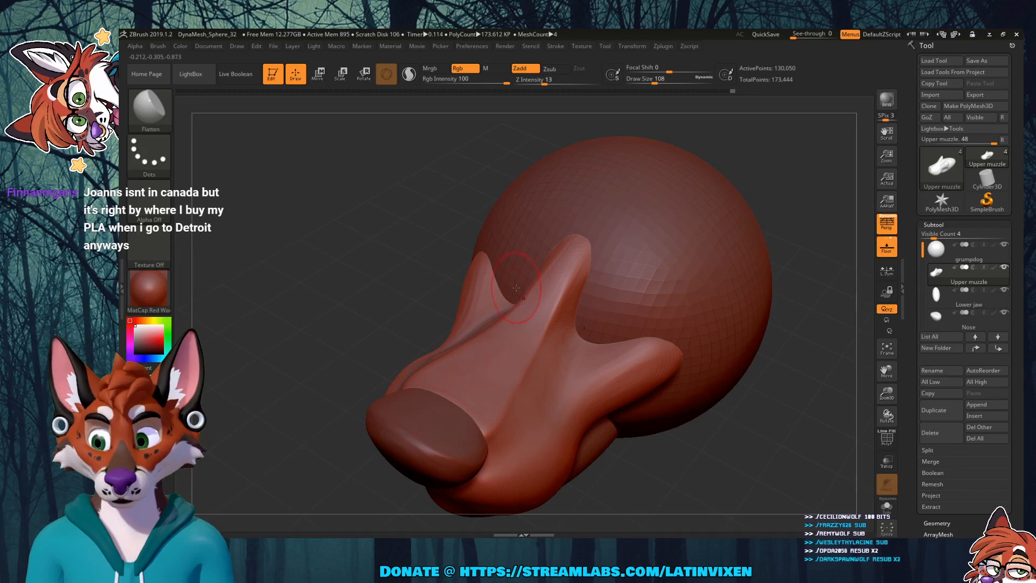
{"action": "left_click_drag", "start_coordinate": [886, 393], "coordinate": [864, 403]}
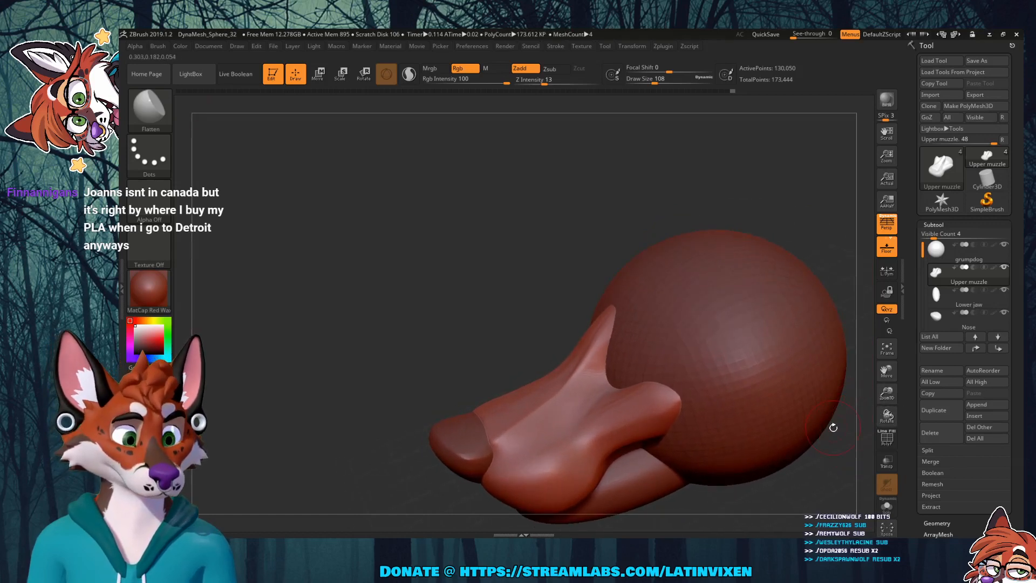
{"action": "left_click_drag", "start_coordinate": [820, 470], "coordinate": [865, 435]}
{"action": "left_click_drag", "start_coordinate": [886, 392], "coordinate": [886, 423]}
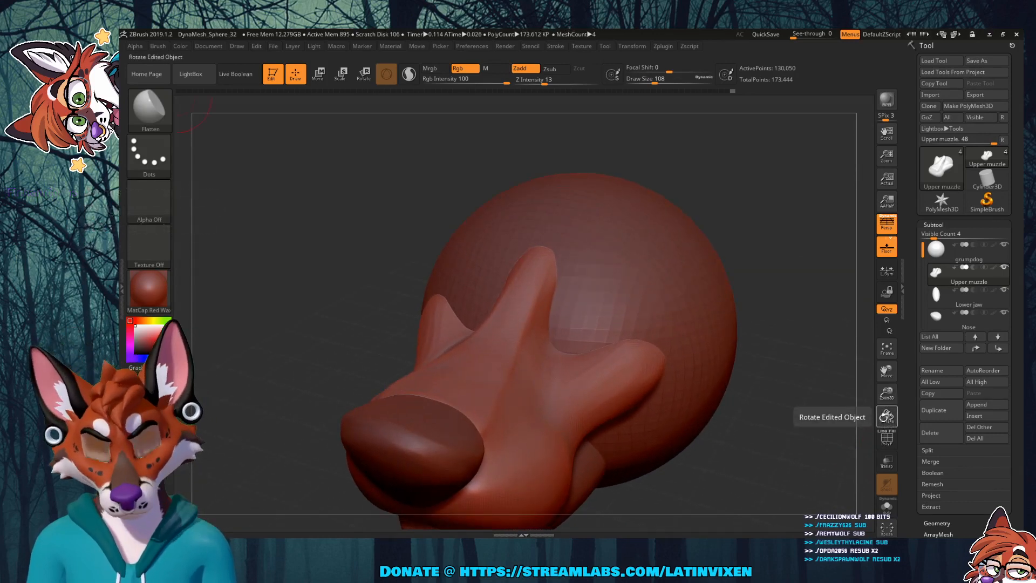
{"action": "left_click_drag", "start_coordinate": [865, 390], "coordinate": [861, 391]}
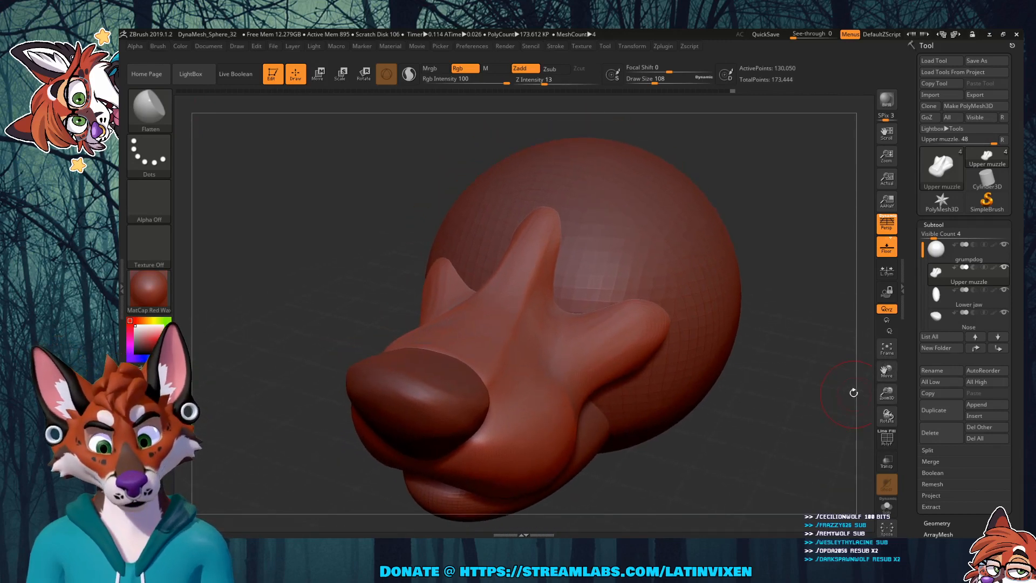
Step: Flatten the upper muzzle's side planes and the ridge beside its bridge with the Flatten brush at draw size 71
{"action": "mouse_move", "coordinate": [816, 431]}
{"action": "left_mouse_down"}
{"action": "mouse_move", "coordinate": [789, 428]}
{"action": "mouse_move", "coordinate": [817, 419]}
{"action": "left_mouse_up"}
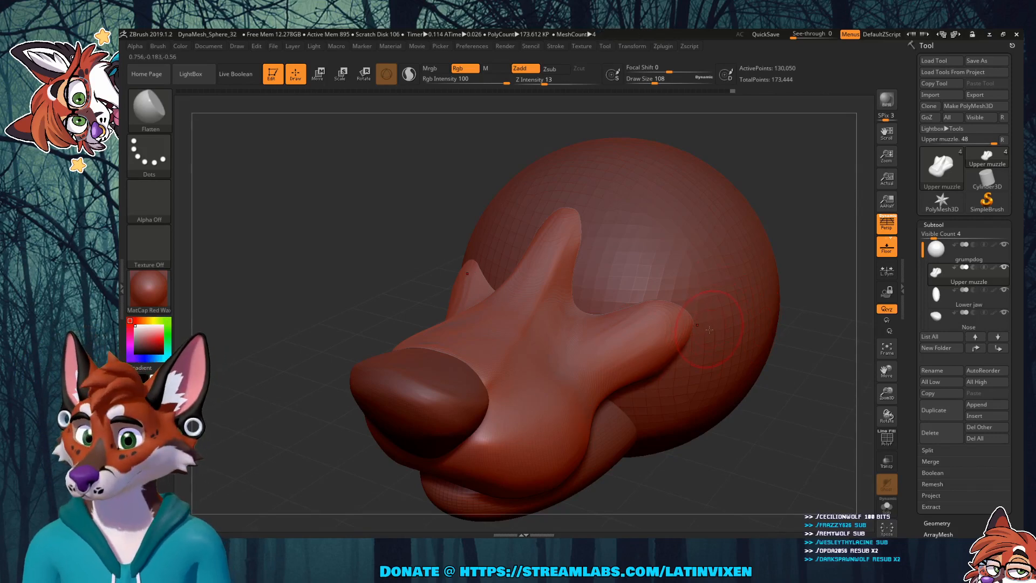
{"action": "left_click_drag", "start_coordinate": [769, 369], "coordinate": [723, 404]}
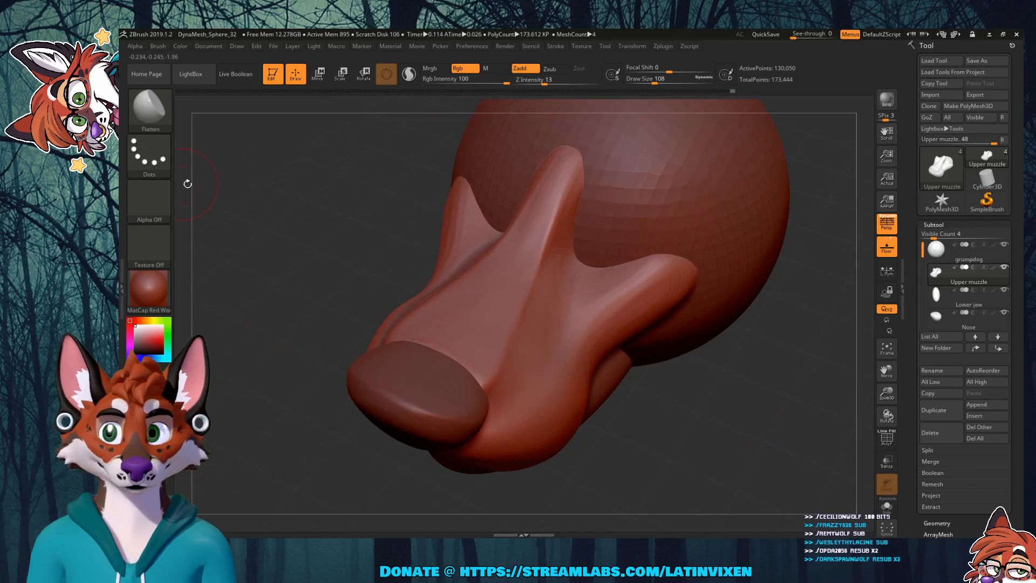
{"action": "left_click_drag", "start_coordinate": [787, 399], "coordinate": [749, 368]}
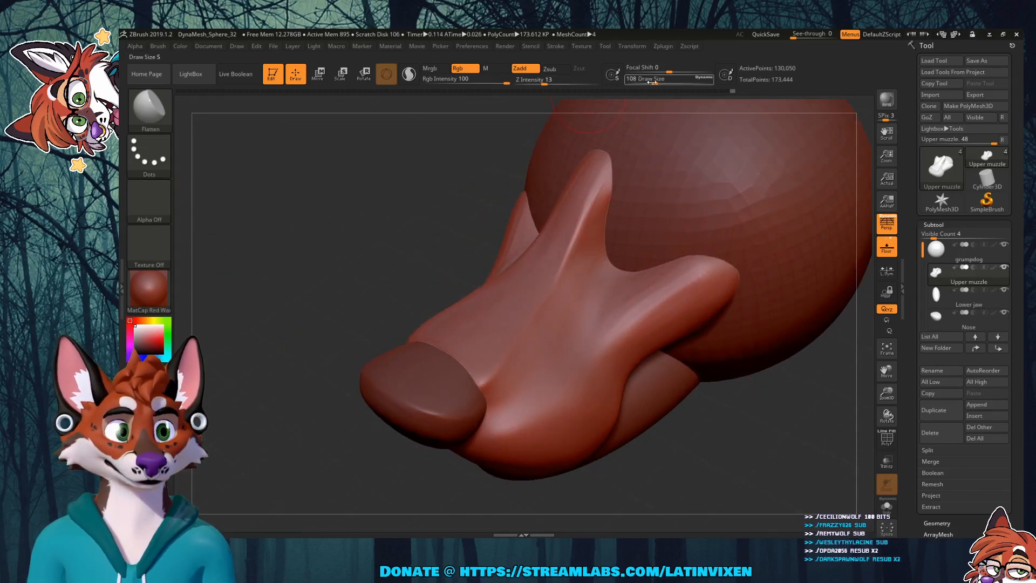
{"action": "left_click_drag", "start_coordinate": [651, 81], "coordinate": [648, 81]}
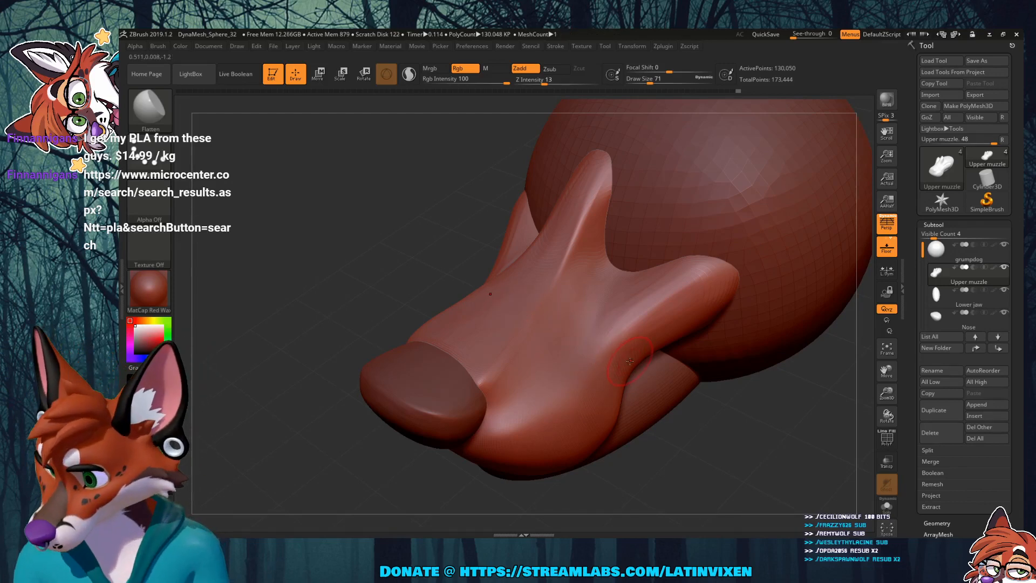
{"action": "left_click_drag", "start_coordinate": [785, 447], "coordinate": [763, 432]}
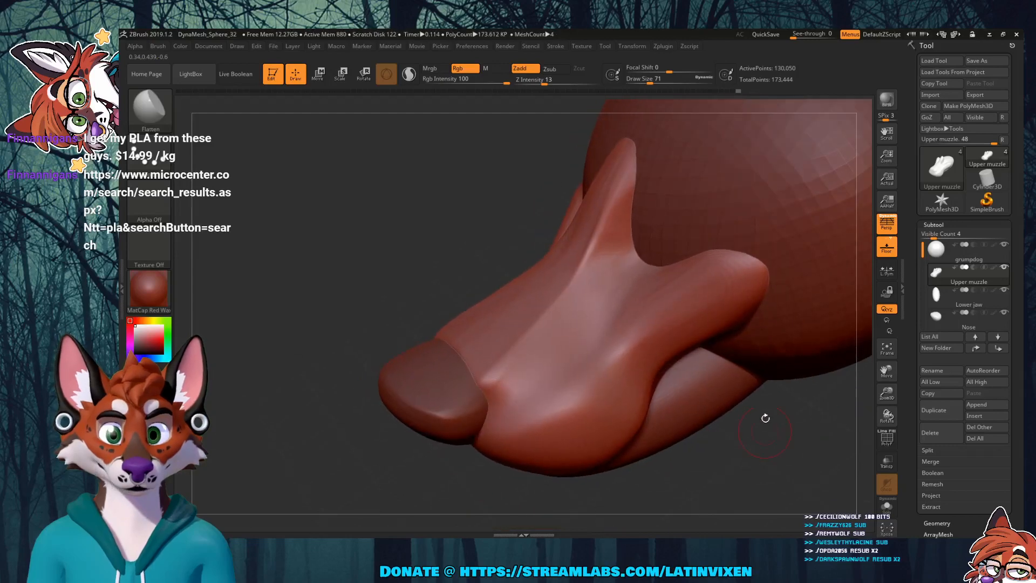
{"action": "left_click_drag", "start_coordinate": [474, 292], "coordinate": [477, 277]}
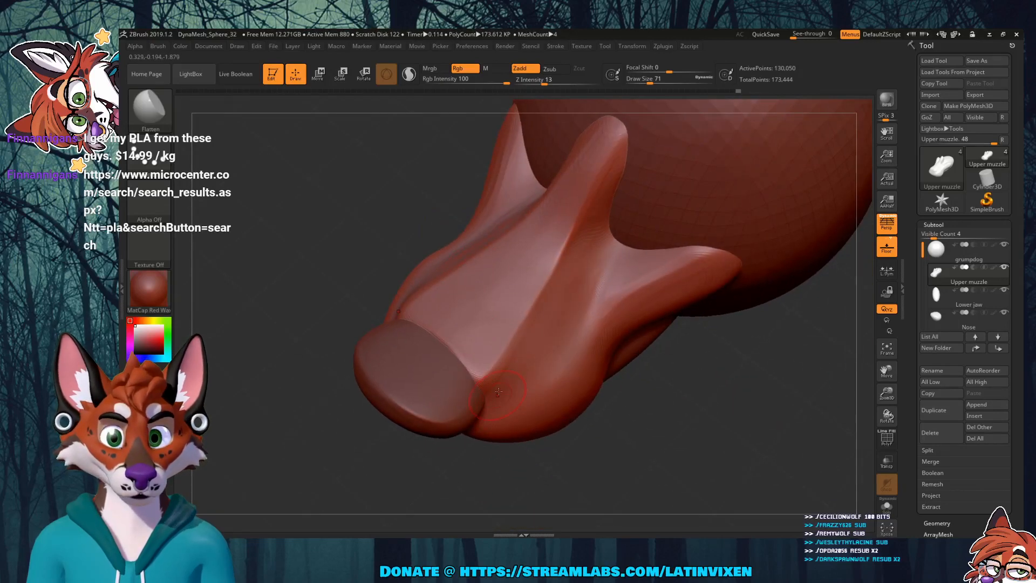
{"action": "mouse_move", "coordinate": [712, 458]}
{"action": "left_mouse_down"}
{"action": "mouse_move", "coordinate": [693, 417]}
{"action": "mouse_move", "coordinate": [479, 339]}
{"action": "left_mouse_up"}
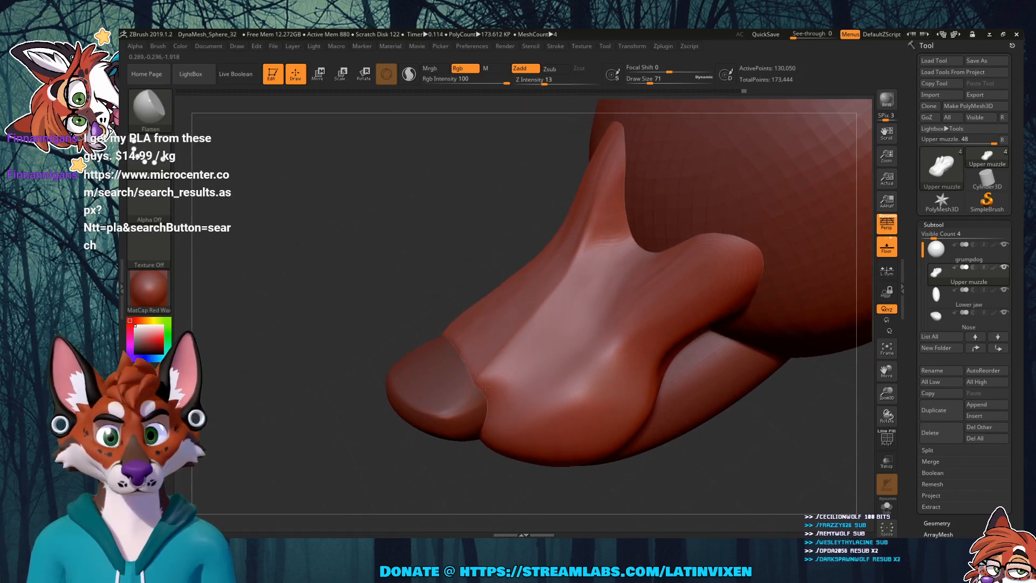
{"action": "left_click_drag", "start_coordinate": [451, 492], "coordinate": [449, 461]}
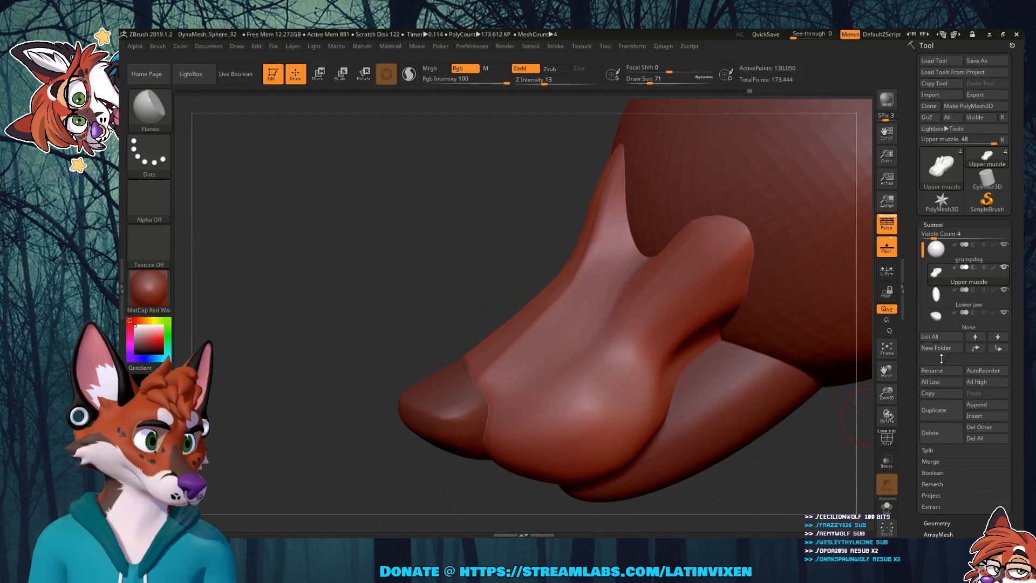
Step: Select the Nose subtool and raise it slightly against the muzzle with TransposeSmart
{"action": "left_click", "coordinate": [954, 318]}
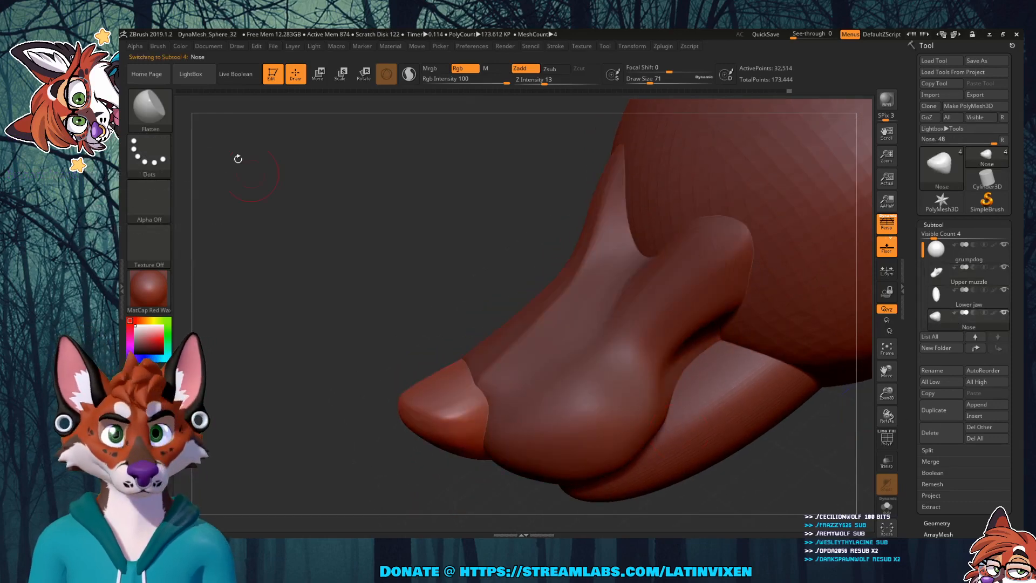
{"action": "left_click", "coordinate": [149, 108]}
{"action": "left_click", "coordinate": [344, 339]}
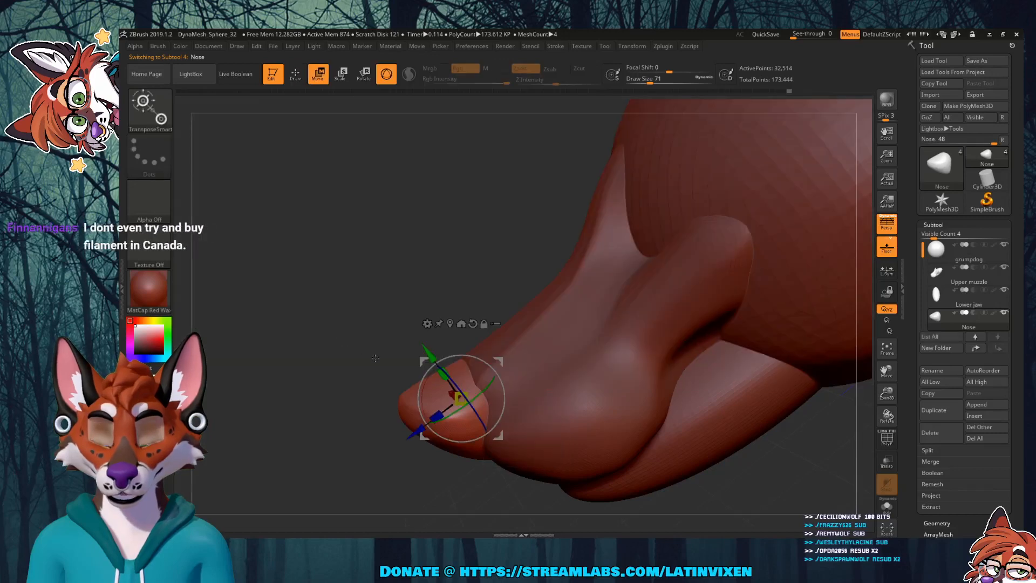
{"action": "left_click_drag", "start_coordinate": [430, 353], "coordinate": [418, 339]}
{"action": "left_click_drag", "start_coordinate": [507, 275], "coordinate": [486, 323]}
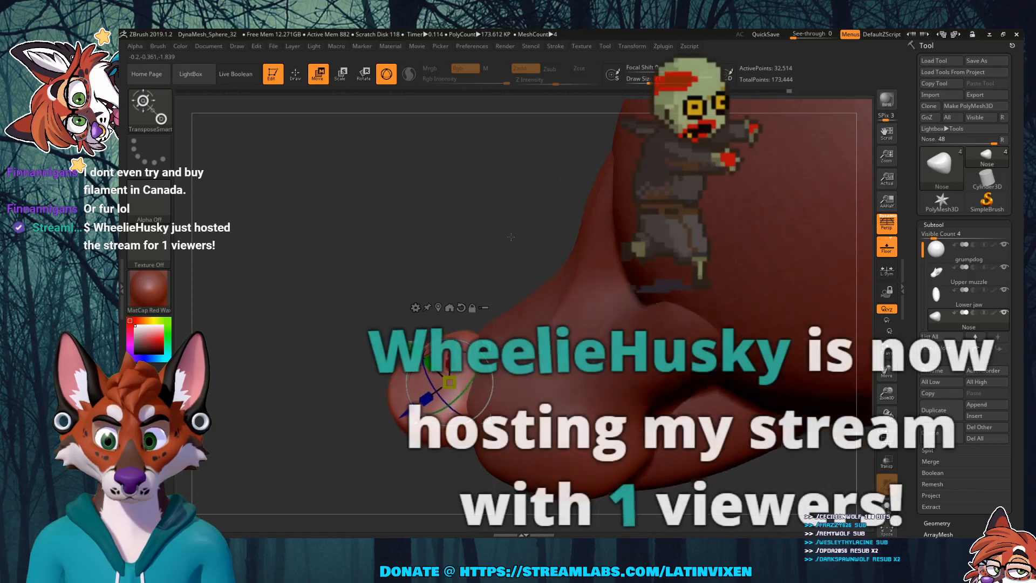
{"action": "left_click_drag", "start_coordinate": [515, 218], "coordinate": [522, 228]}
{"action": "left_click_drag", "start_coordinate": [410, 337], "coordinate": [411, 338]}
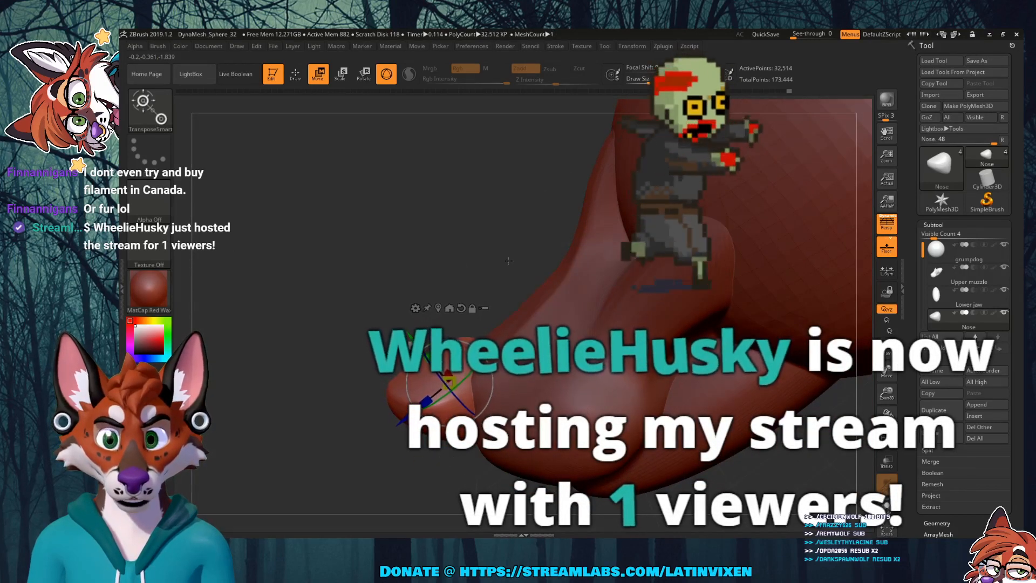
{"action": "left_click_drag", "start_coordinate": [445, 282], "coordinate": [503, 281]}
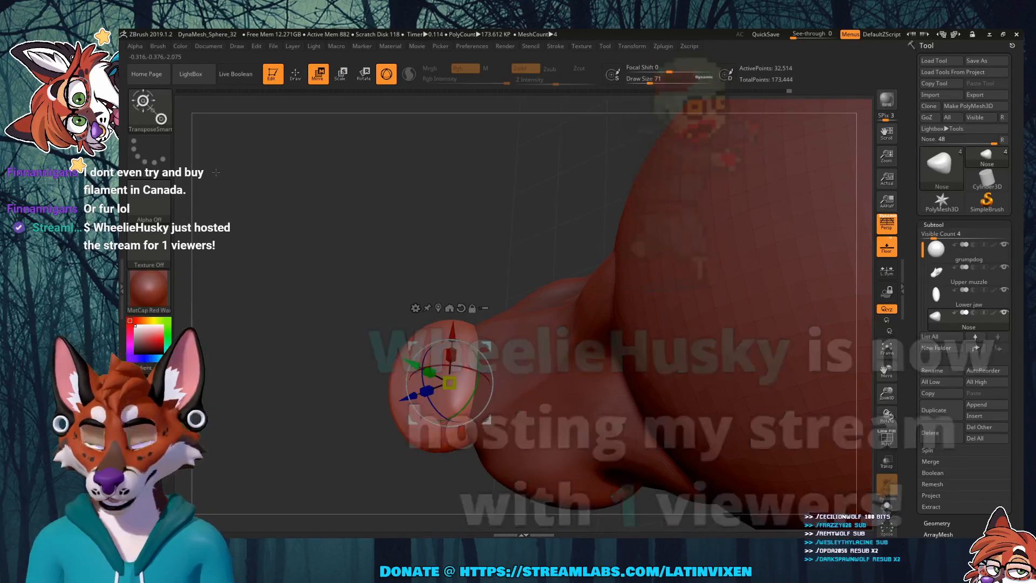
Step: Flatten a bevel along the nose's rear top edge where it meets the muzzle bridge with the Flatten brush
{"action": "left_click", "coordinate": [151, 112]}
{"action": "left_click", "coordinate": [155, 115]}
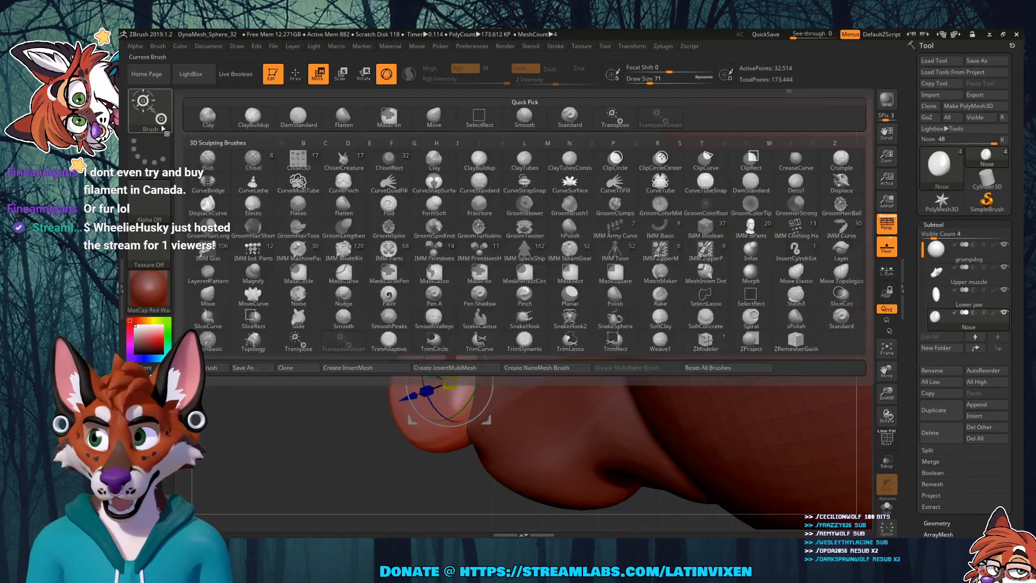
{"action": "left_click", "coordinate": [153, 112]}
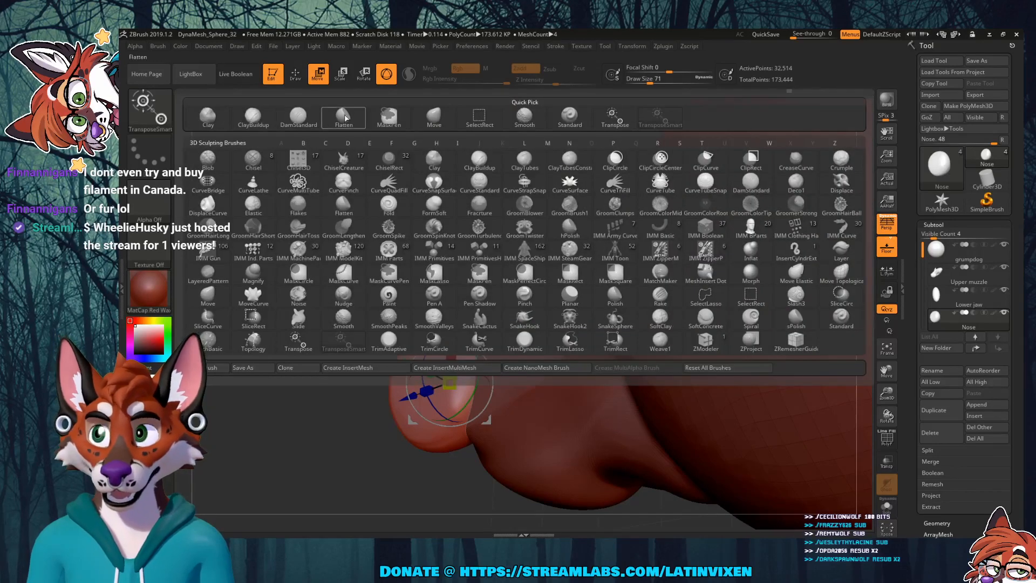
{"action": "left_click", "coordinate": [346, 119]}
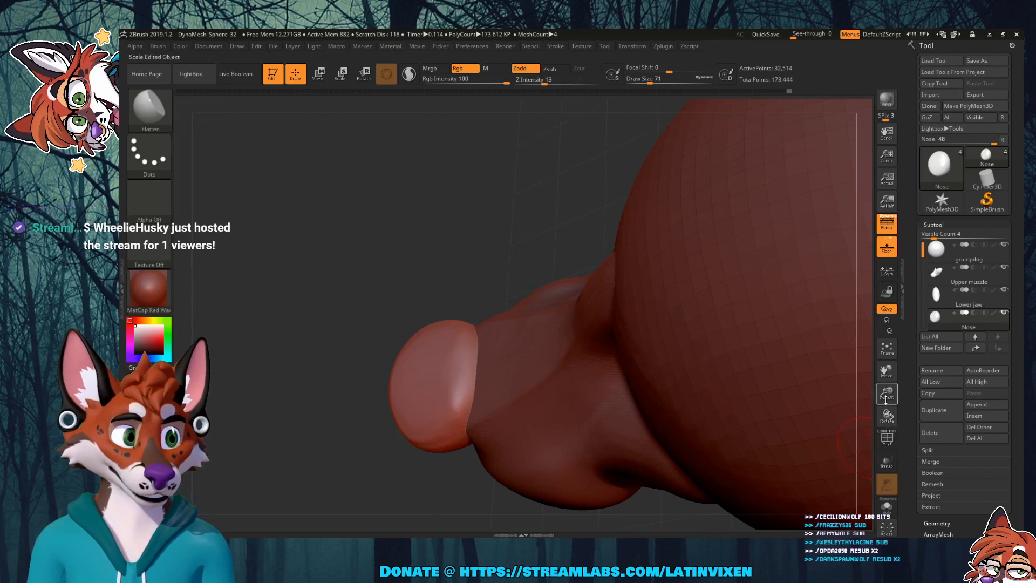
{"action": "left_click_drag", "start_coordinate": [885, 393], "coordinate": [885, 414]}
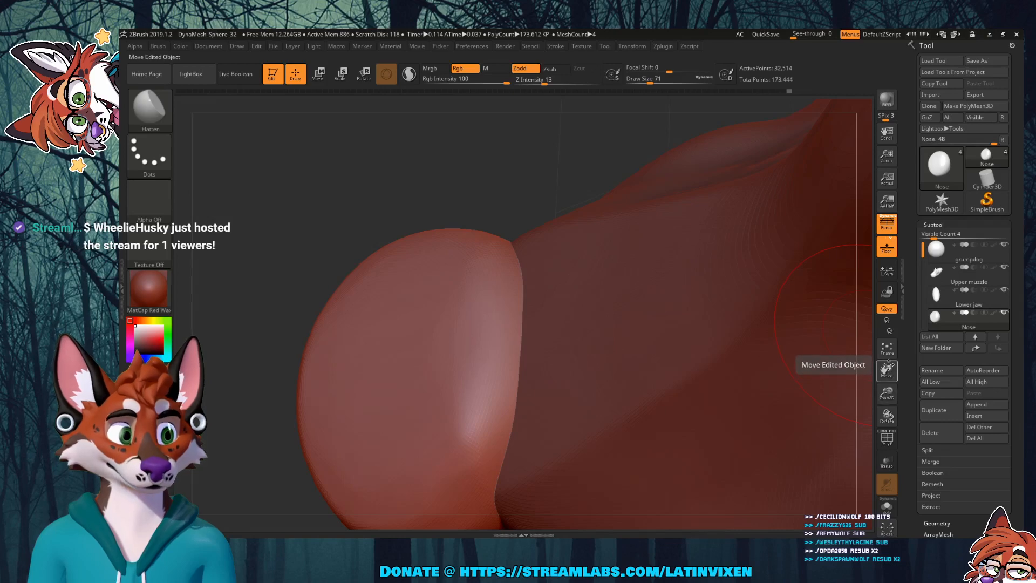
{"action": "left_click_drag", "start_coordinate": [886, 370], "coordinate": [869, 356]}
{"action": "left_click_drag", "start_coordinate": [888, 417], "coordinate": [888, 416]}
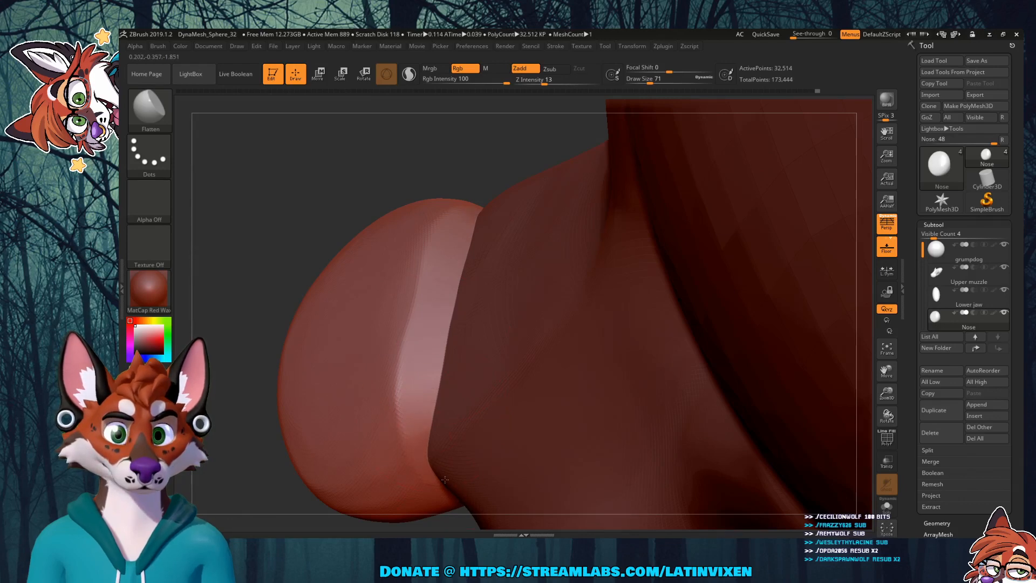
{"action": "left_click_drag", "start_coordinate": [315, 242], "coordinate": [434, 341]}
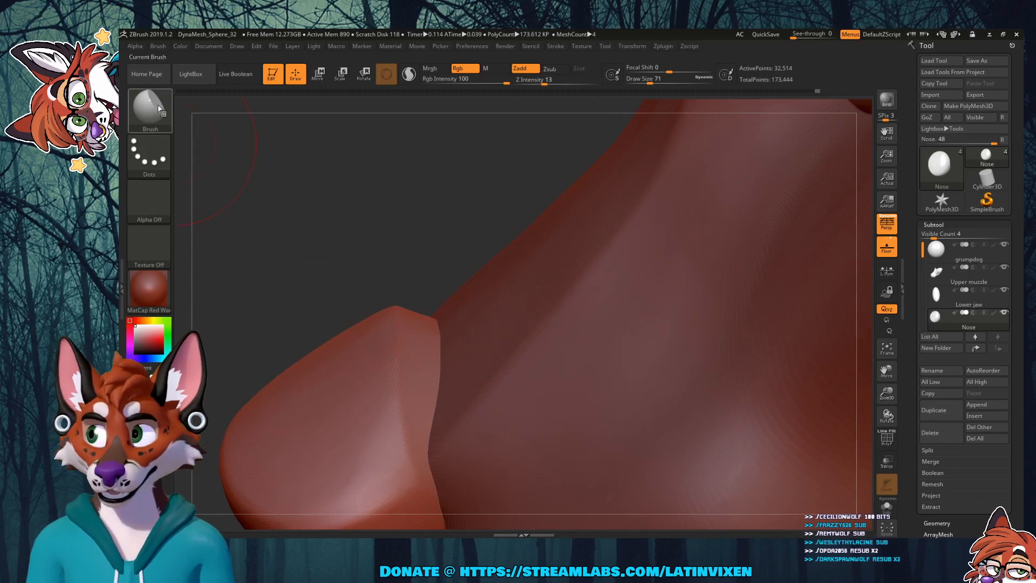
Step: Push the nose's rear top edge forward with the Move brush and smooth its outline along the muzzle bridge
{"action": "key", "text": "b"}
{"action": "key", "text": "m"}
{"action": "key", "text": "v"}
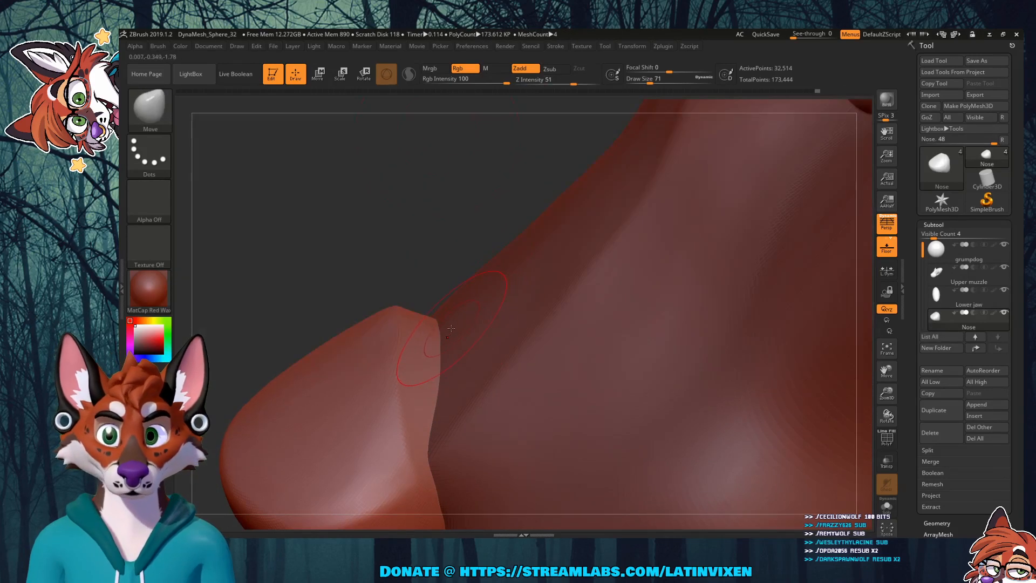
{"action": "left_click_drag", "start_coordinate": [442, 338], "coordinate": [433, 326]}
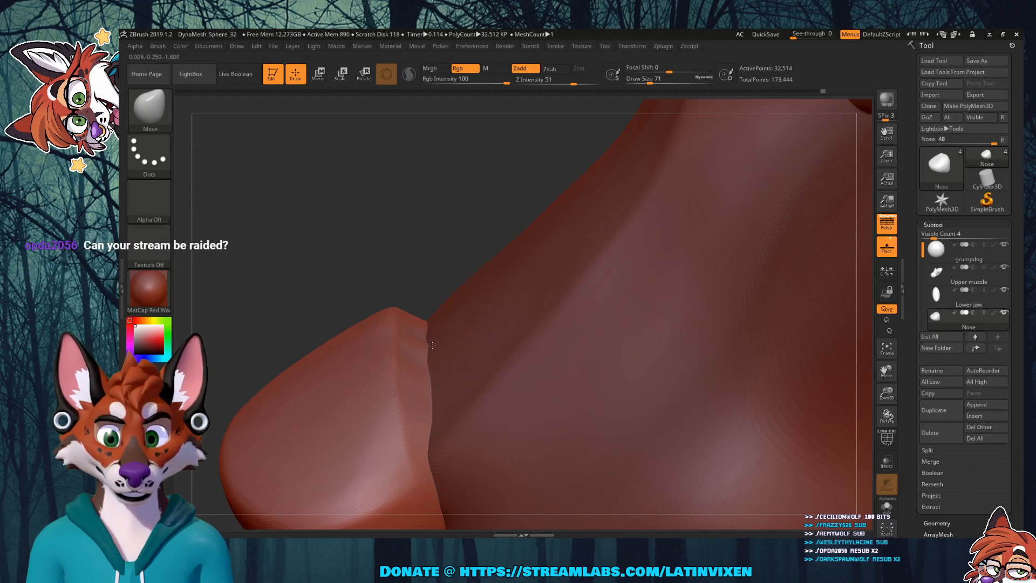
{"action": "left_click_drag", "start_coordinate": [464, 232], "coordinate": [438, 328]}
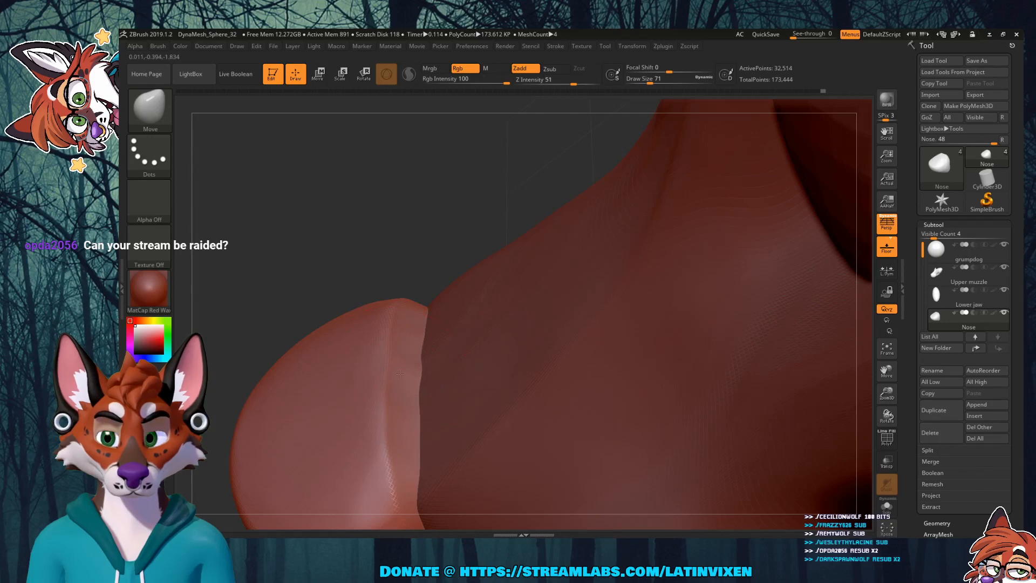
{"action": "left_click_drag", "start_coordinate": [436, 246], "coordinate": [452, 216]}
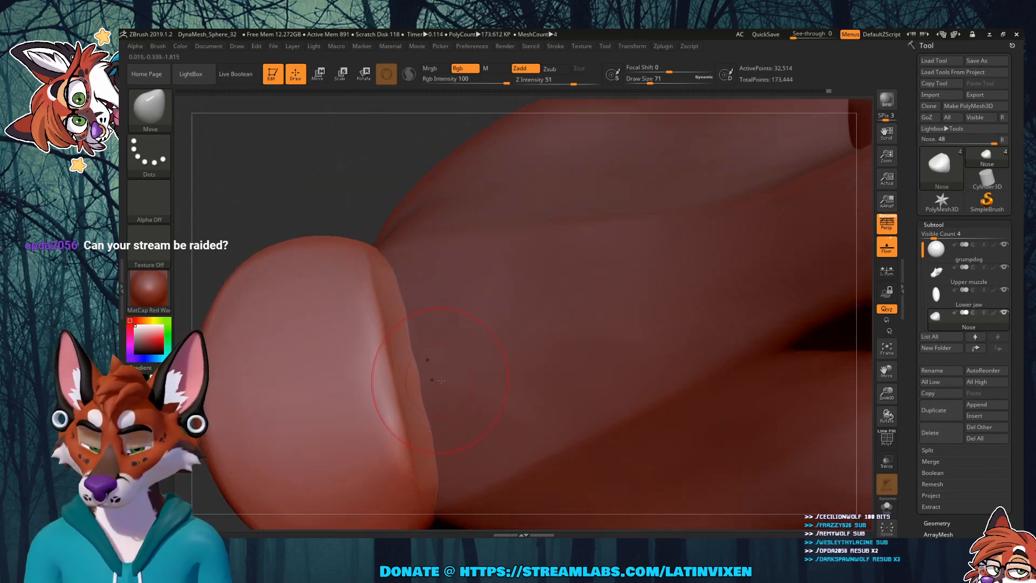
{"action": "key", "text": "shift"}
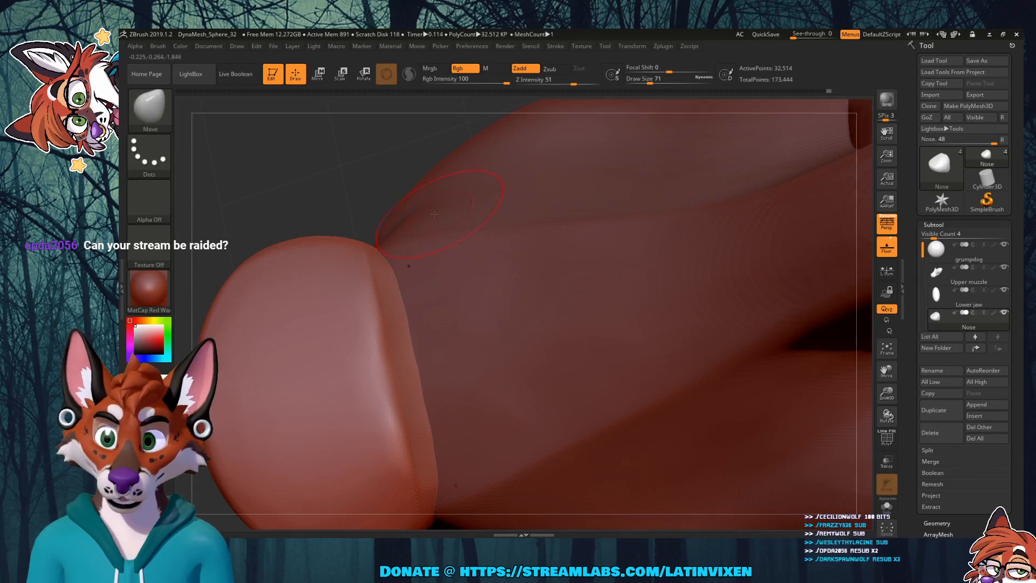
{"action": "left_click_drag", "start_coordinate": [382, 218], "coordinate": [370, 200]}
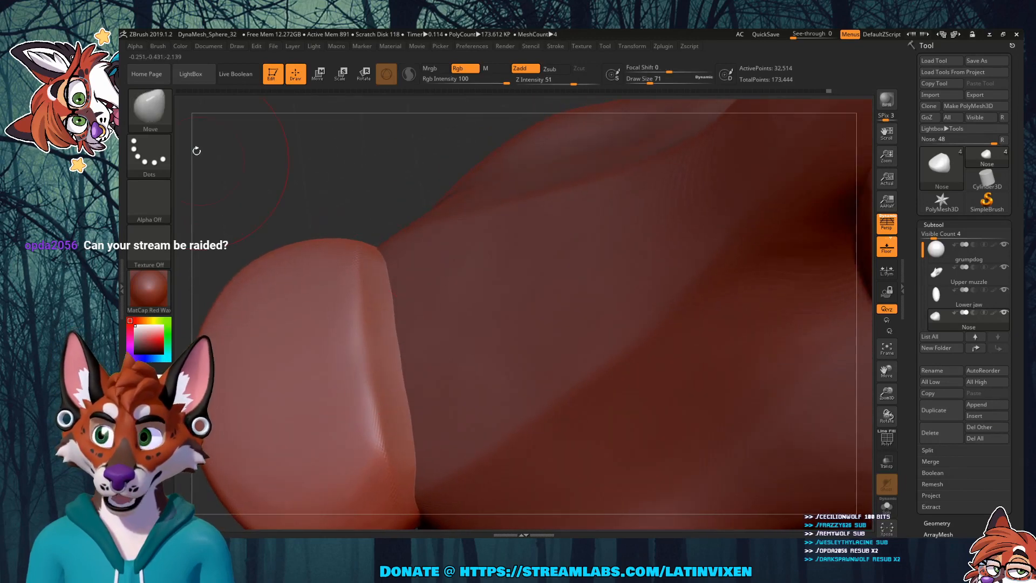
Step: Even out the bevel along the nose's rear top edge with the Flatten brush
{"action": "left_click", "coordinate": [157, 118]}
{"action": "left_click", "coordinate": [349, 127]}
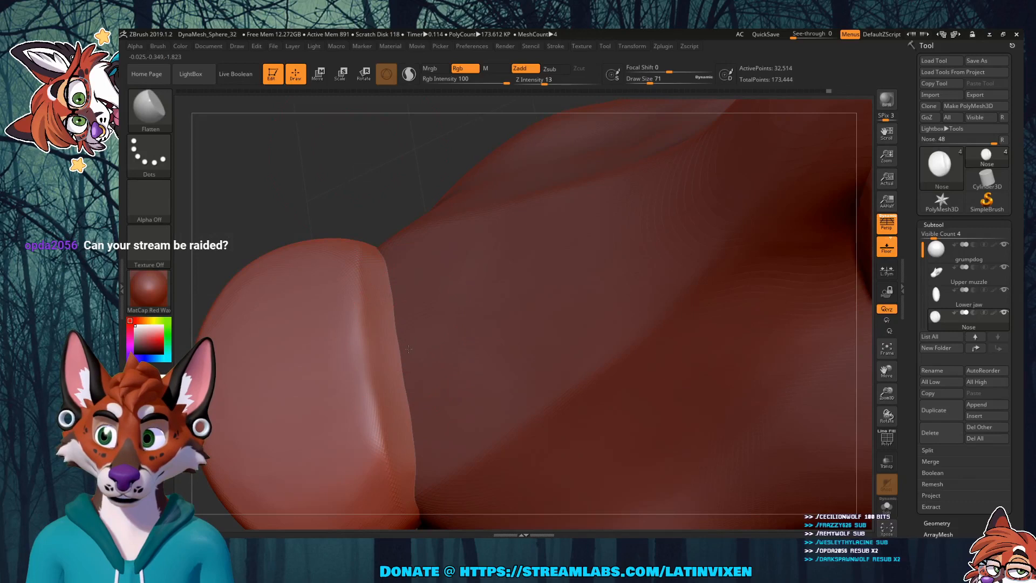
{"action": "left_click_drag", "start_coordinate": [385, 265], "coordinate": [399, 396]}
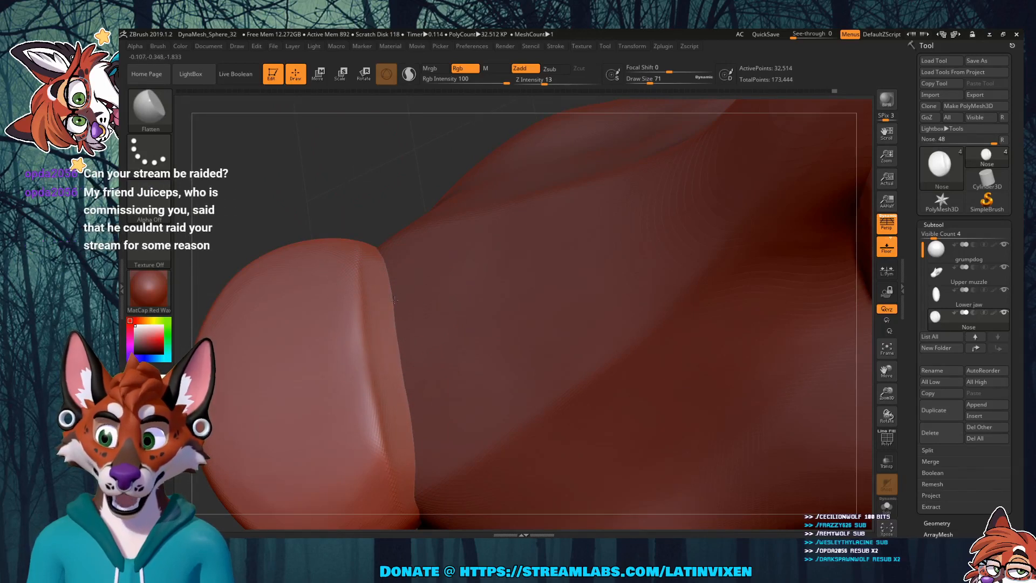
{"action": "left_click_drag", "start_coordinate": [413, 186], "coordinate": [392, 287]}
{"action": "left_click_drag", "start_coordinate": [383, 210], "coordinate": [396, 282]}
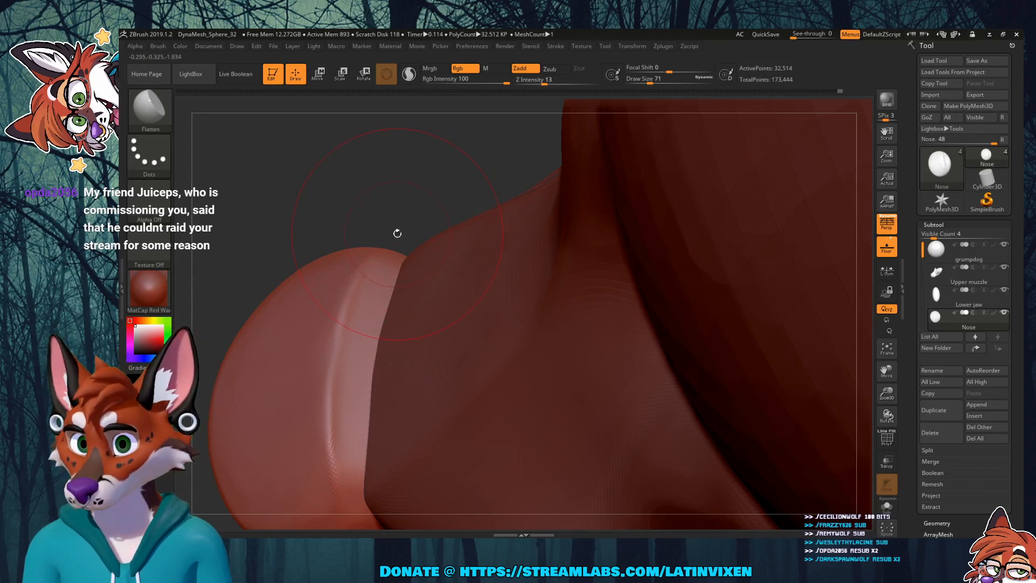
{"action": "left_click_drag", "start_coordinate": [390, 207], "coordinate": [410, 193]}
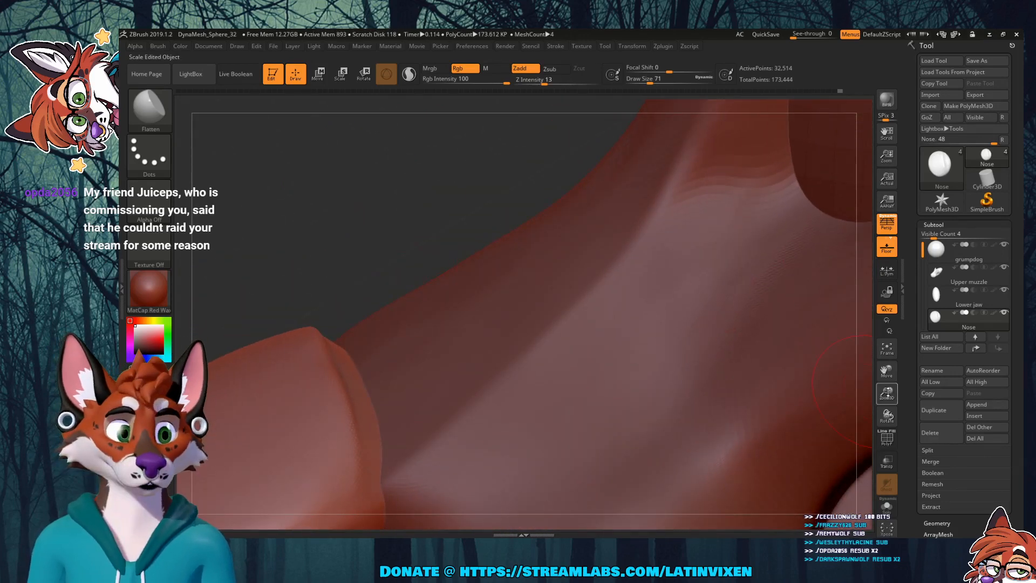
Step: Refine the nose's bevelled rear edge and its outer corner with the Flatten brush at draw size 25
{"action": "left_click_drag", "start_coordinate": [886, 392], "coordinate": [900, 358]}
{"action": "left_click_drag", "start_coordinate": [335, 227], "coordinate": [325, 205]}
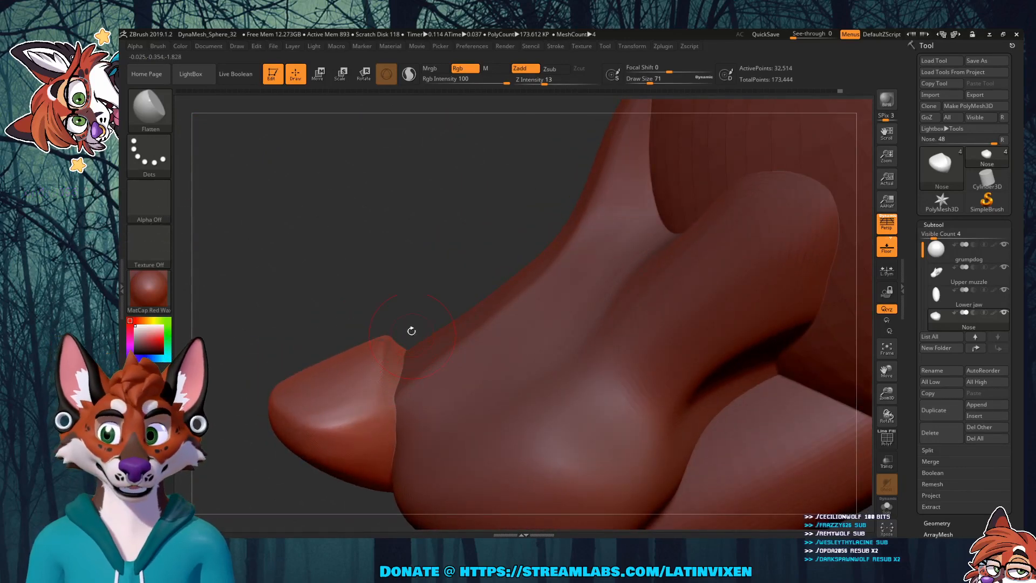
{"action": "left_click_drag", "start_coordinate": [423, 266], "coordinate": [416, 303]}
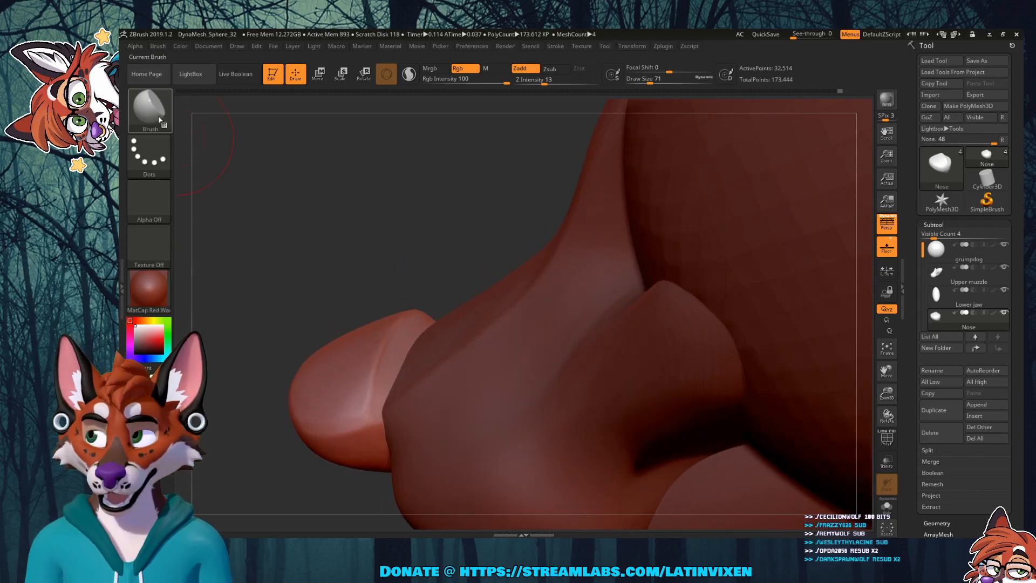
{"action": "left_click_drag", "start_coordinate": [651, 84], "coordinate": [639, 86]}
{"action": "mouse_move", "coordinate": [412, 266]}
{"action": "left_mouse_down"}
{"action": "mouse_move", "coordinate": [420, 293]}
{"action": "mouse_move", "coordinate": [370, 396]}
{"action": "mouse_move", "coordinate": [376, 379]}
{"action": "left_mouse_up"}
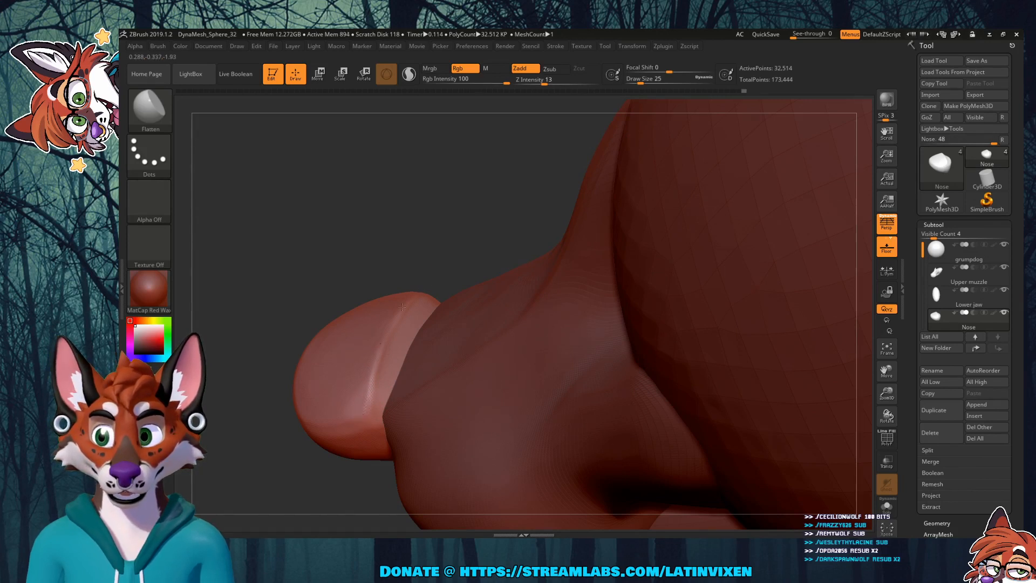
{"action": "left_click_drag", "start_coordinate": [471, 235], "coordinate": [484, 198]}
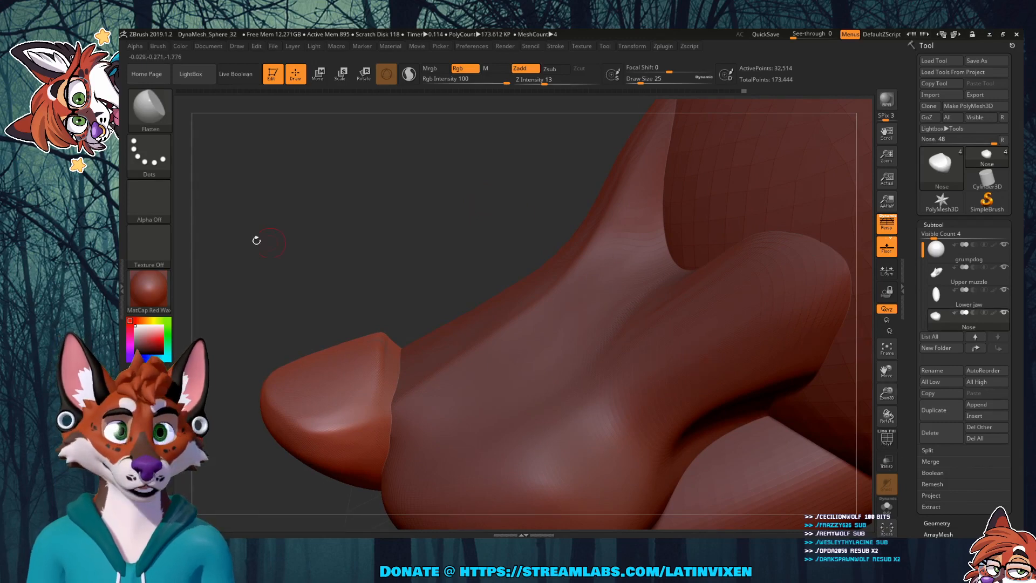
Step: Lower the nose slightly against the front of the muzzle with Transpose
{"action": "left_click", "coordinate": [162, 123]}
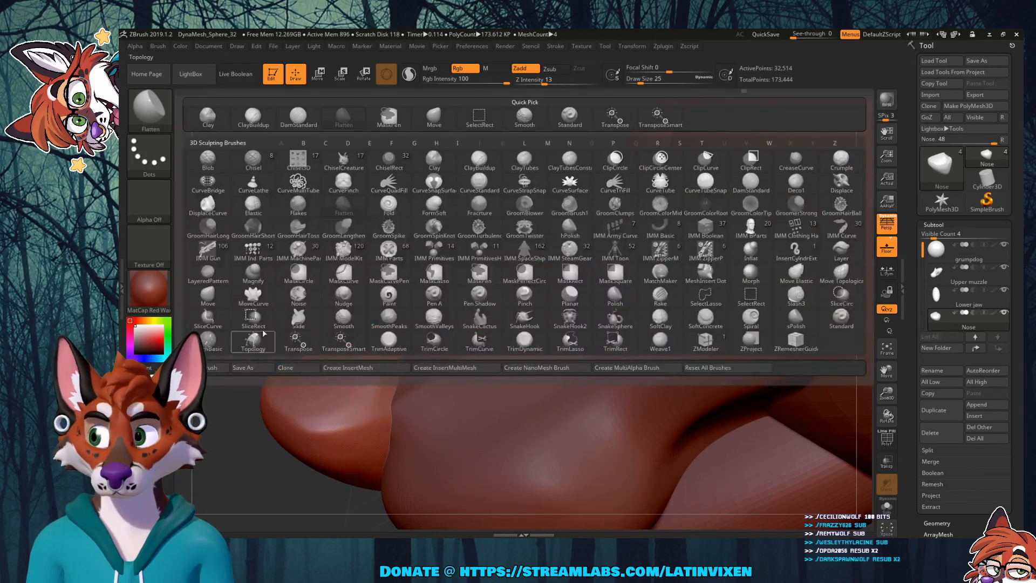
{"action": "left_click", "coordinate": [296, 339]}
{"action": "left_click_drag", "start_coordinate": [334, 347], "coordinate": [336, 353]}
{"action": "left_click_drag", "start_coordinate": [489, 246], "coordinate": [382, 282]}
{"action": "left_click_drag", "start_coordinate": [335, 350], "coordinate": [337, 353]}
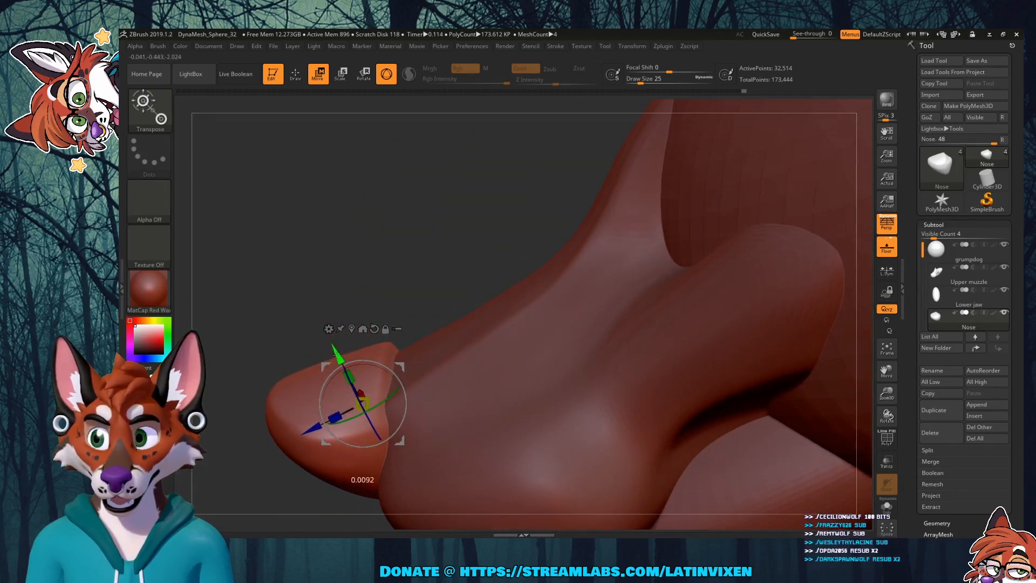
Step: Fine-tune the nose's height on the muzzle tip with small downward Transpose moves, checking the fit from several angles
{"action": "left_click_drag", "start_coordinate": [430, 267], "coordinate": [426, 231]}
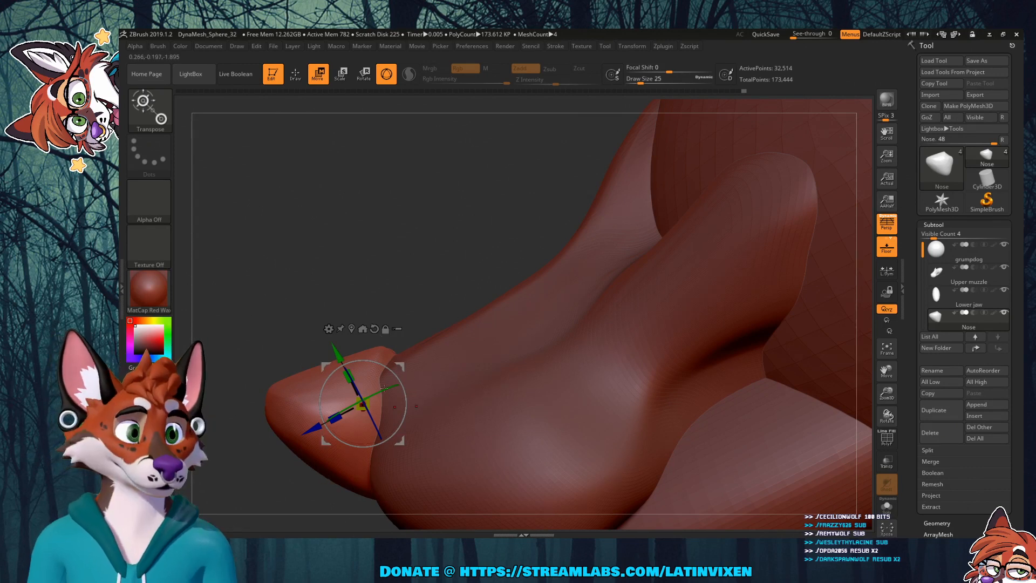
{"action": "left_click_drag", "start_coordinate": [337, 354], "coordinate": [339, 357]}
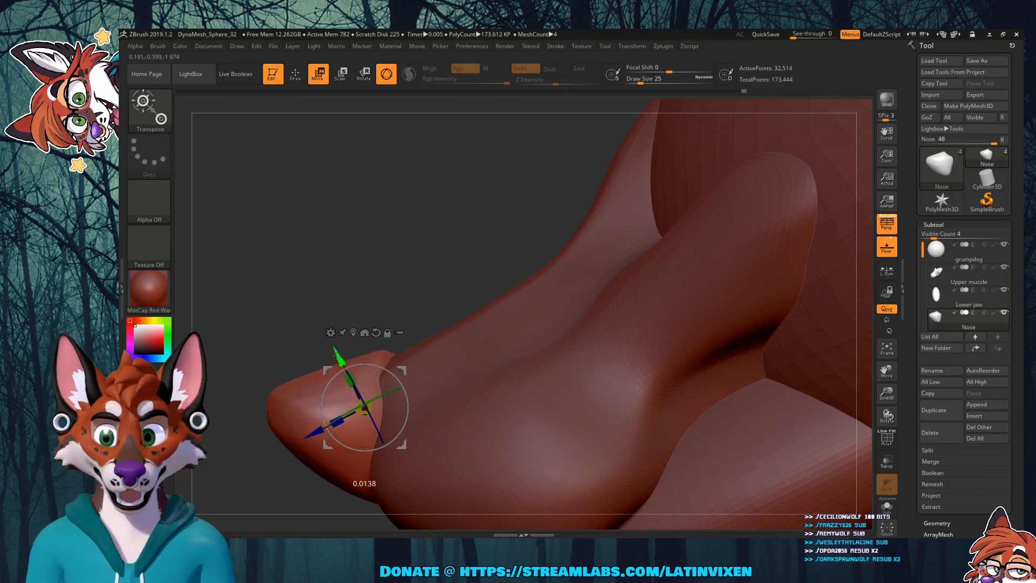
{"action": "mouse_move", "coordinate": [448, 255]}
{"action": "left_mouse_down"}
{"action": "mouse_move", "coordinate": [458, 291]}
{"action": "mouse_move", "coordinate": [437, 270]}
{"action": "mouse_move", "coordinate": [452, 250]}
{"action": "left_mouse_up"}
{"action": "left_click_drag", "start_coordinate": [340, 355], "coordinate": [340, 357]}
{"action": "mouse_move", "coordinate": [413, 242]}
{"action": "left_mouse_down"}
{"action": "mouse_move", "coordinate": [433, 238]}
{"action": "mouse_move", "coordinate": [420, 264]}
{"action": "mouse_move", "coordinate": [612, 236]}
{"action": "left_mouse_up"}
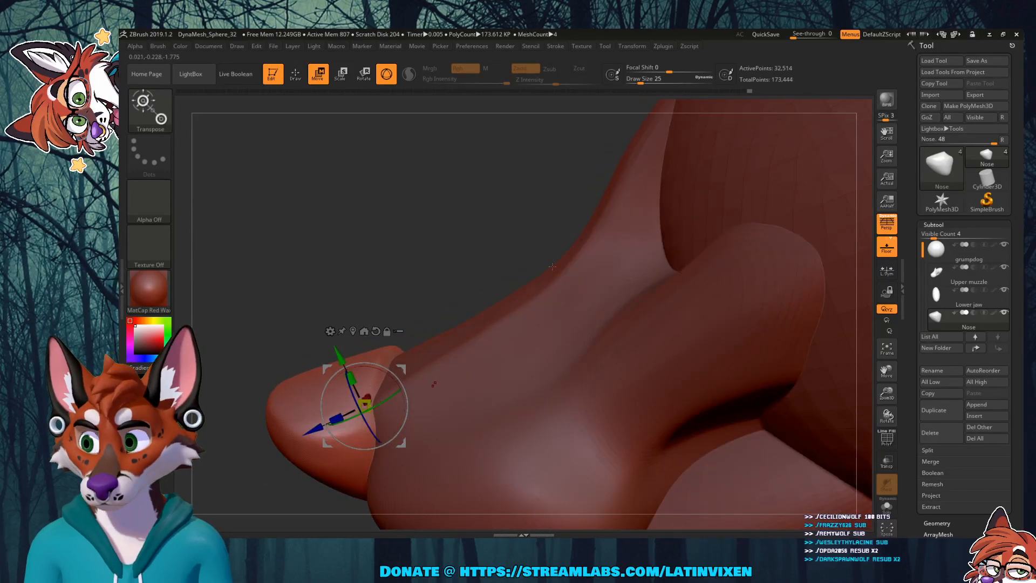
Step: Switch to the upper muzzle and push its bridge profile down with the Move brush at draw size 177
{"action": "left_click", "coordinate": [544, 340], "text": "alt"}
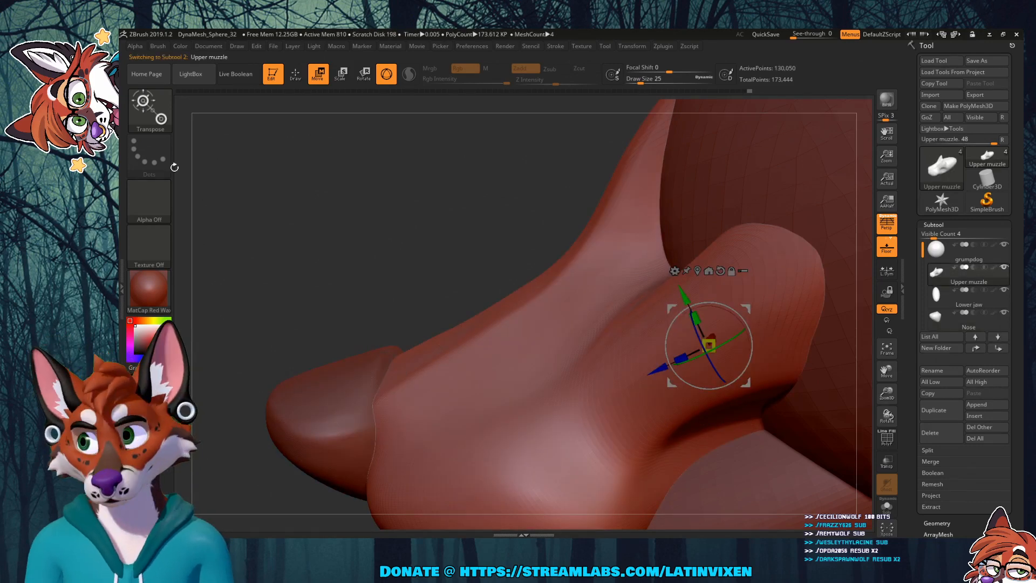
{"action": "left_click", "coordinate": [147, 108]}
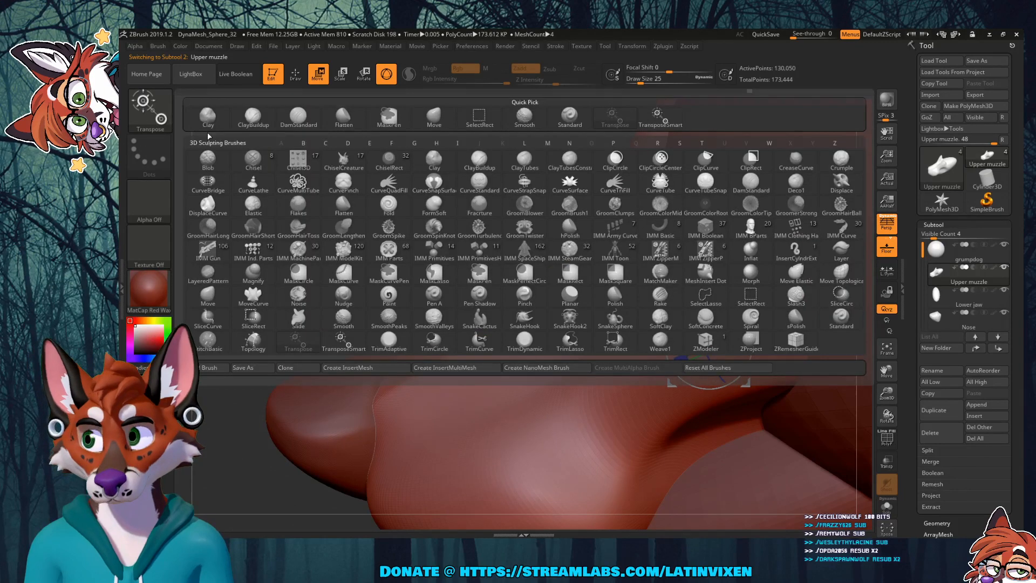
{"action": "left_click", "coordinate": [434, 116]}
{"action": "key", "text": "q"}
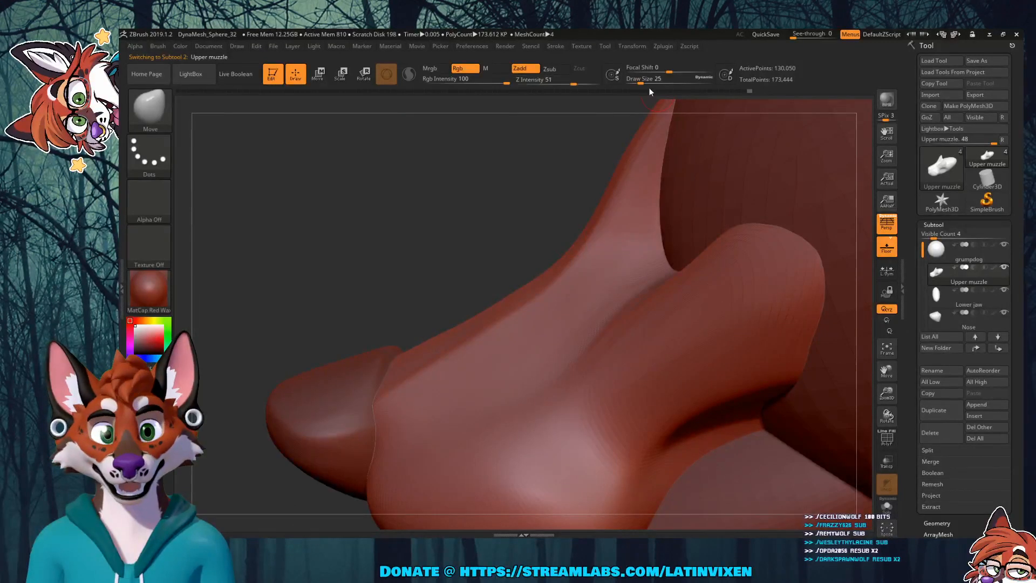
{"action": "left_click_drag", "start_coordinate": [649, 83], "coordinate": [663, 83]}
{"action": "left_click_drag", "start_coordinate": [564, 232], "coordinate": [562, 266]}
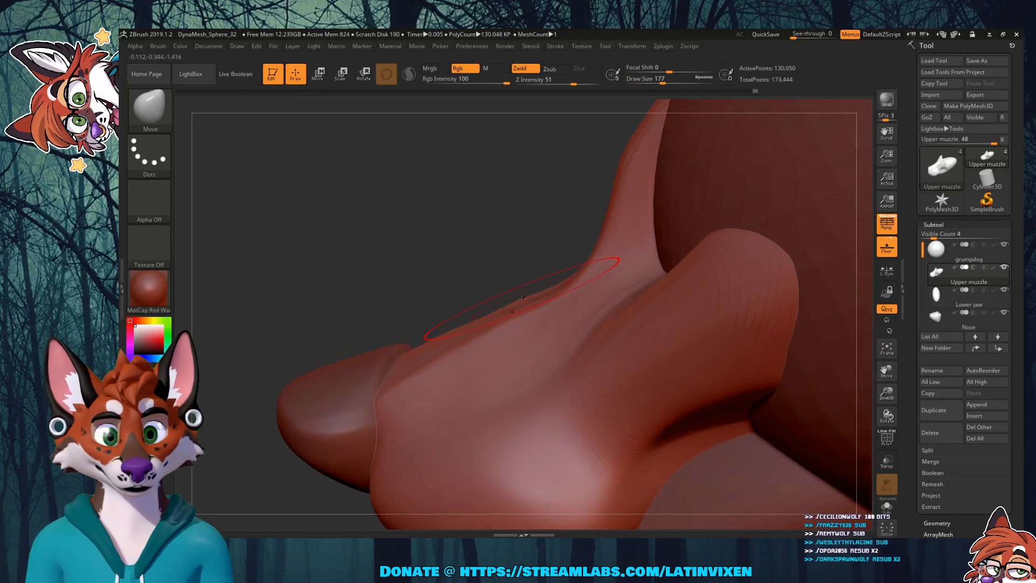
Step: Pull in the muzzle's slope up towards the forehead with the Move brush and smooth the bridge at its base
{"action": "mouse_move", "coordinate": [548, 234]}
{"action": "left_mouse_down"}
{"action": "mouse_move", "coordinate": [561, 264]}
{"action": "mouse_move", "coordinate": [546, 221]}
{"action": "left_mouse_up"}
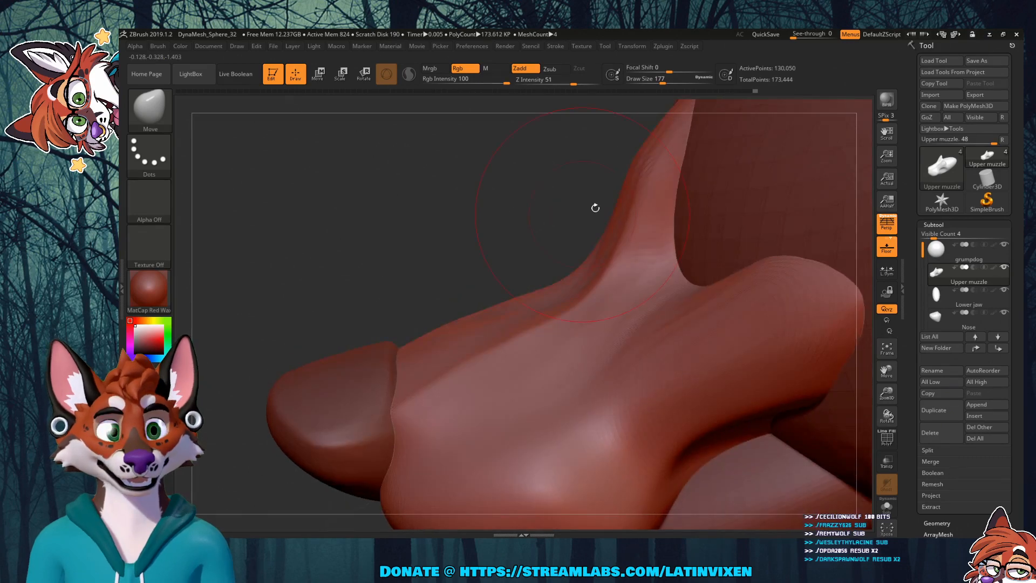
{"action": "left_click_drag", "start_coordinate": [639, 190], "coordinate": [648, 194]}
{"action": "left_click_drag", "start_coordinate": [600, 244], "coordinate": [611, 253]}
{"action": "left_click_drag", "start_coordinate": [555, 285], "coordinate": [560, 292]}
{"action": "left_click_drag", "start_coordinate": [544, 229], "coordinate": [552, 245]}
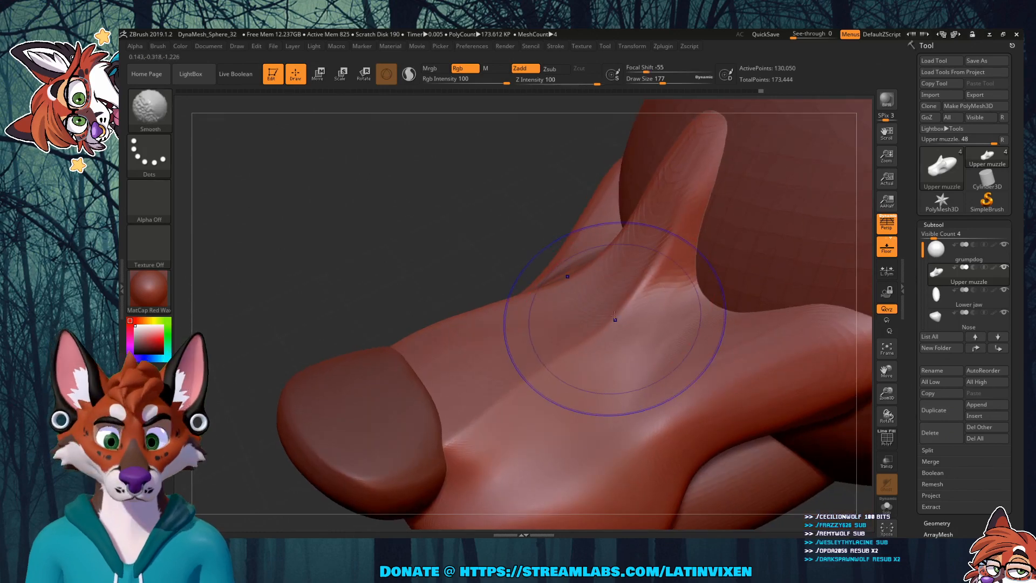
{"action": "left_click_drag", "start_coordinate": [614, 318], "coordinate": [570, 307], "text": "shift"}
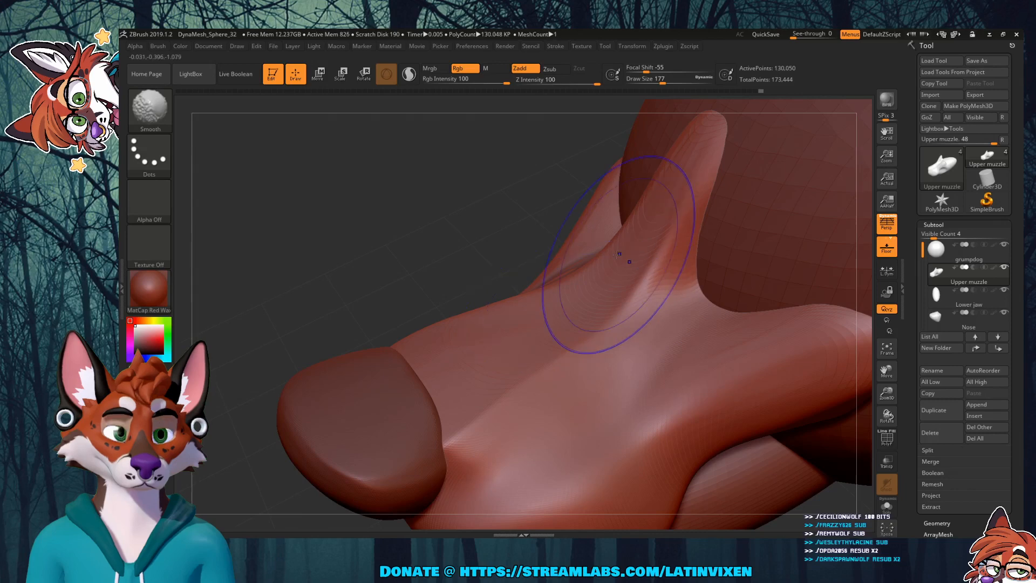
{"action": "left_click_drag", "start_coordinate": [492, 235], "coordinate": [674, 246]}
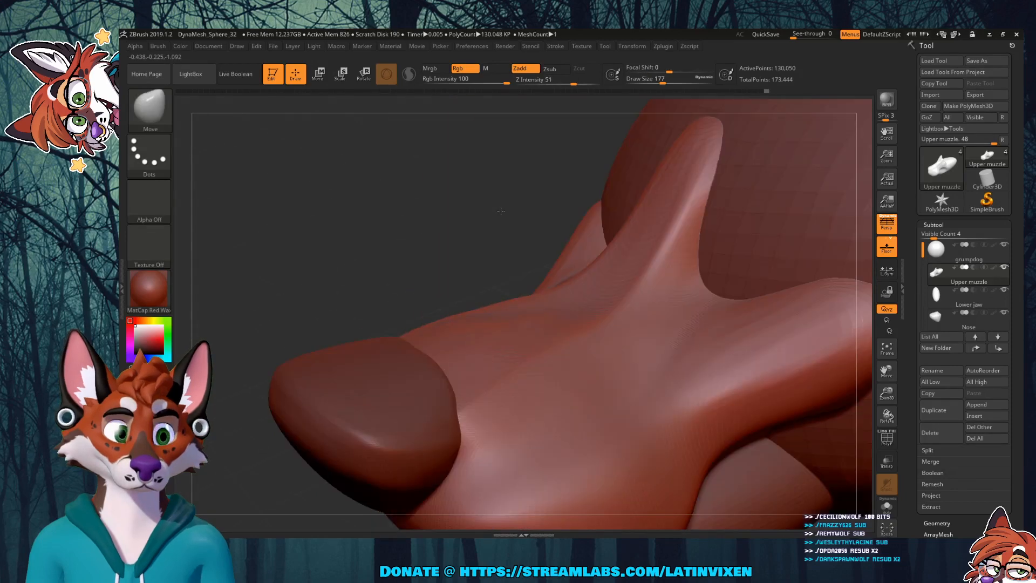
Step: Select the lower jaw and tilt its front end down with Transpose to open the mouth
{"action": "left_click_drag", "start_coordinate": [886, 393], "coordinate": [784, 447]}
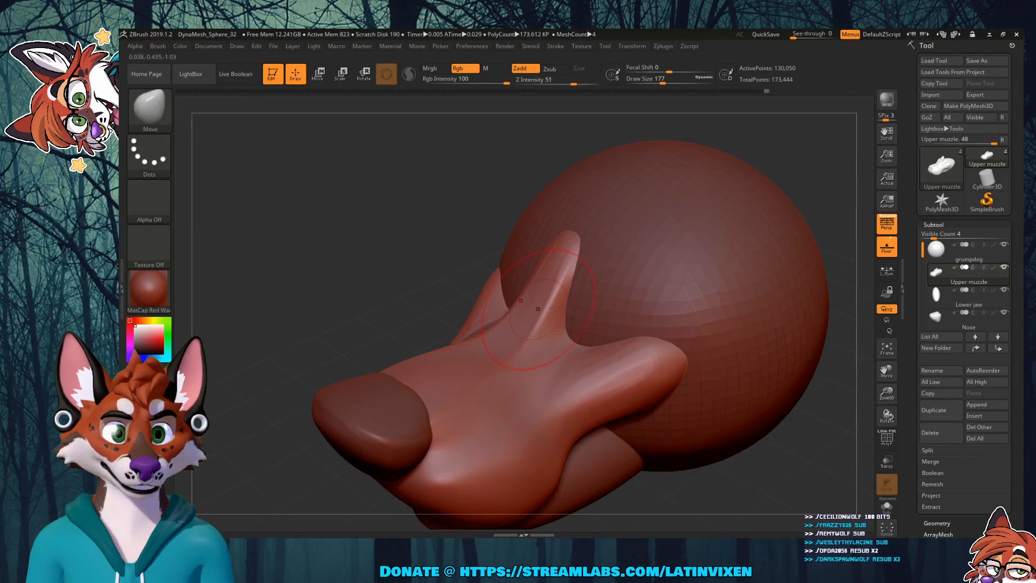
{"action": "mouse_move", "coordinate": [758, 452]}
{"action": "left_mouse_down"}
{"action": "mouse_move", "coordinate": [786, 420]}
{"action": "mouse_move", "coordinate": [739, 430]}
{"action": "mouse_move", "coordinate": [782, 430]}
{"action": "left_mouse_up"}
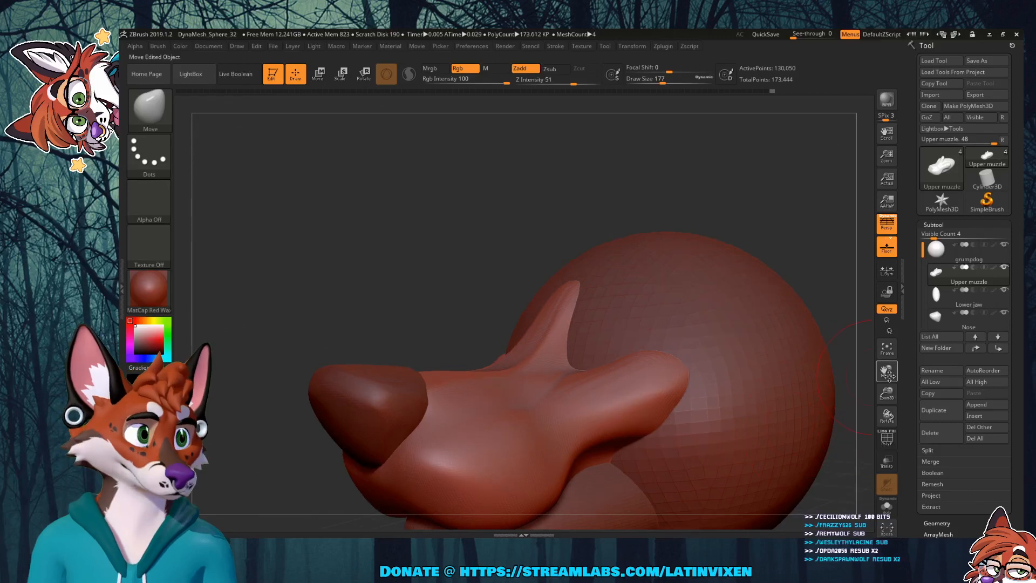
{"action": "left_click_drag", "start_coordinate": [887, 394], "coordinate": [909, 361]}
{"action": "left_click_drag", "start_coordinate": [805, 415], "coordinate": [786, 415]}
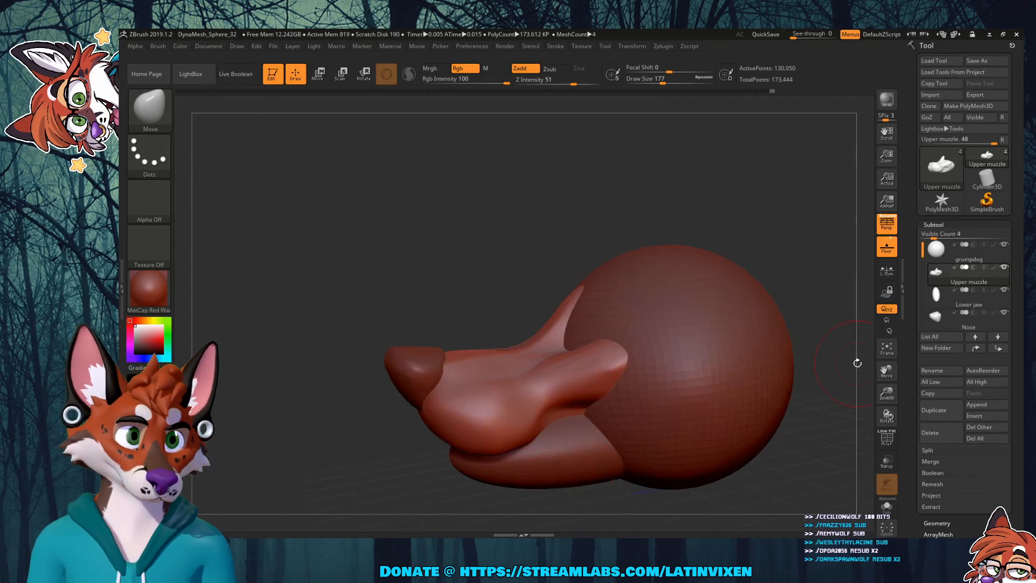
{"action": "left_click_drag", "start_coordinate": [470, 241], "coordinate": [520, 264]}
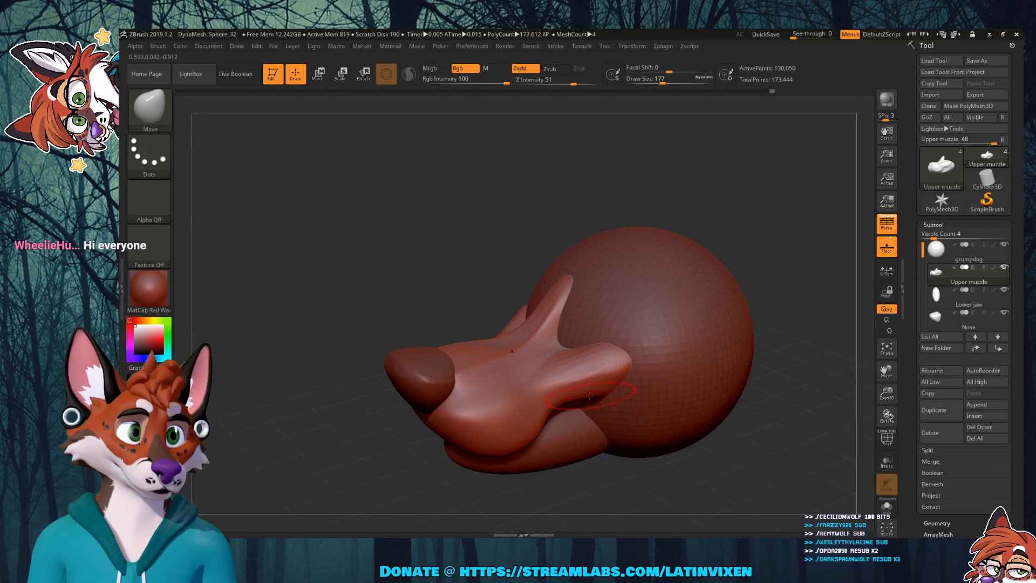
{"action": "key", "text": "shift"}
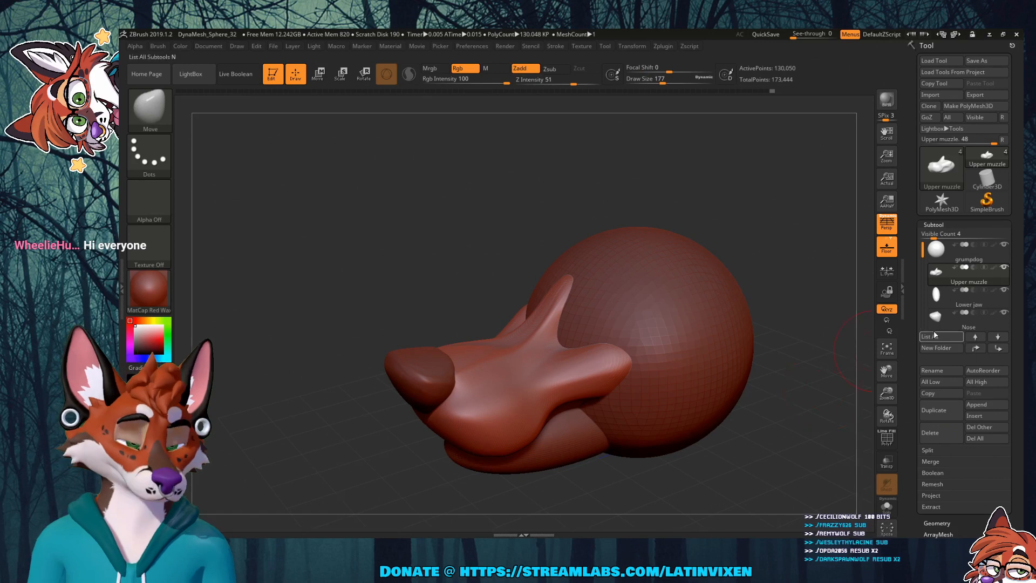
{"action": "left_click", "coordinate": [952, 301]}
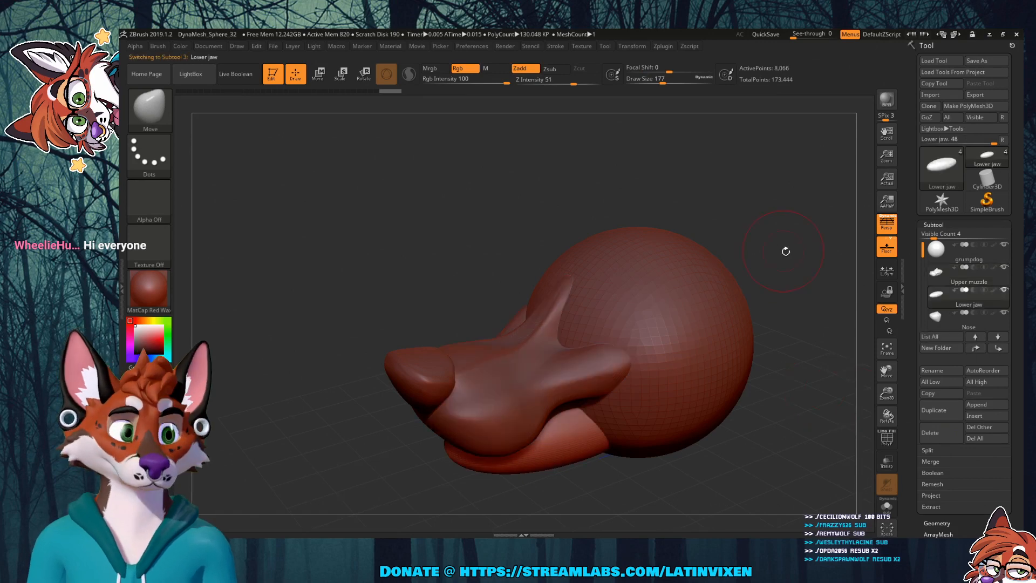
{"action": "left_click_drag", "start_coordinate": [785, 250], "coordinate": [760, 239]}
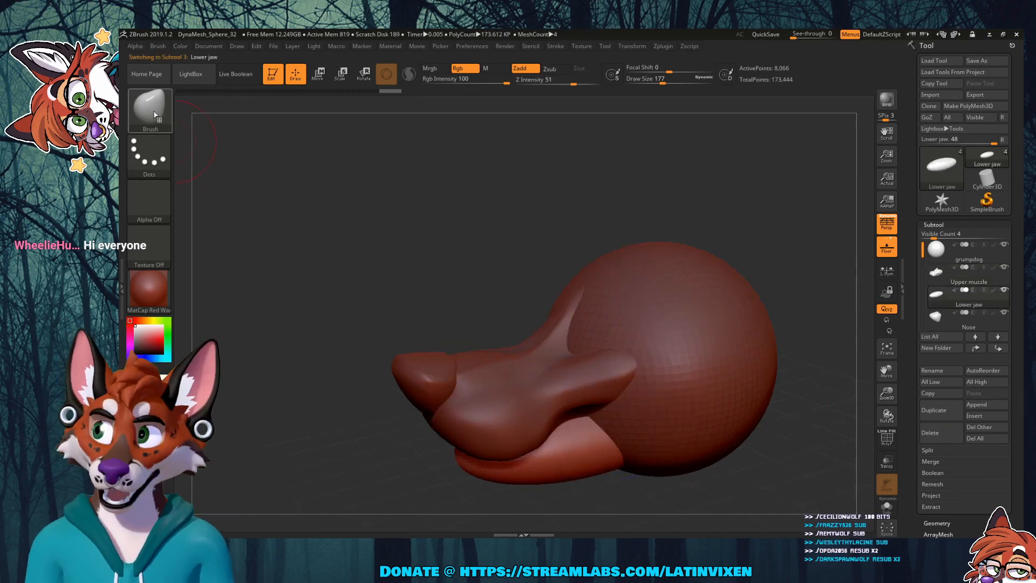
{"action": "left_click", "coordinate": [150, 110]}
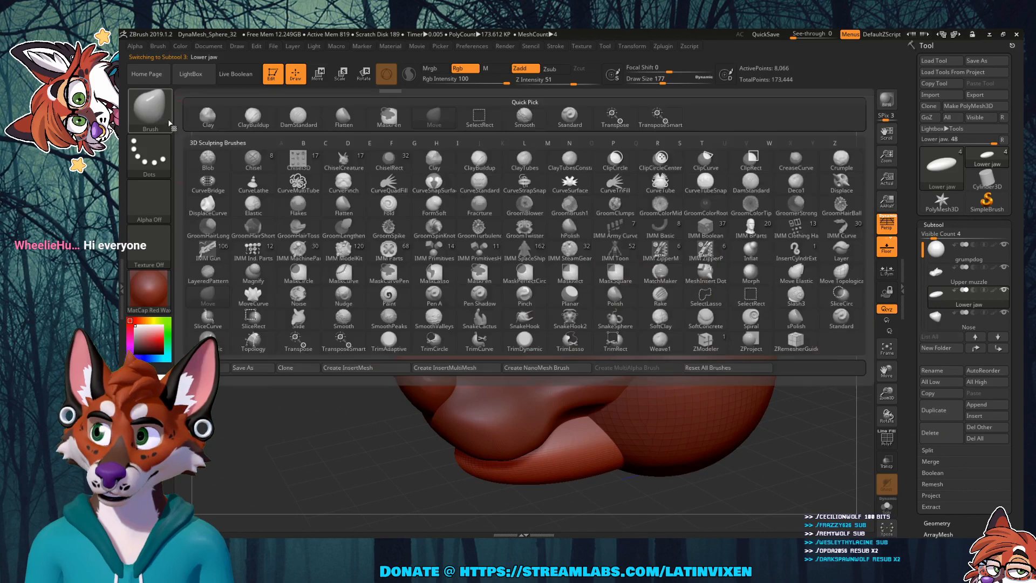
{"action": "left_click", "coordinate": [294, 344]}
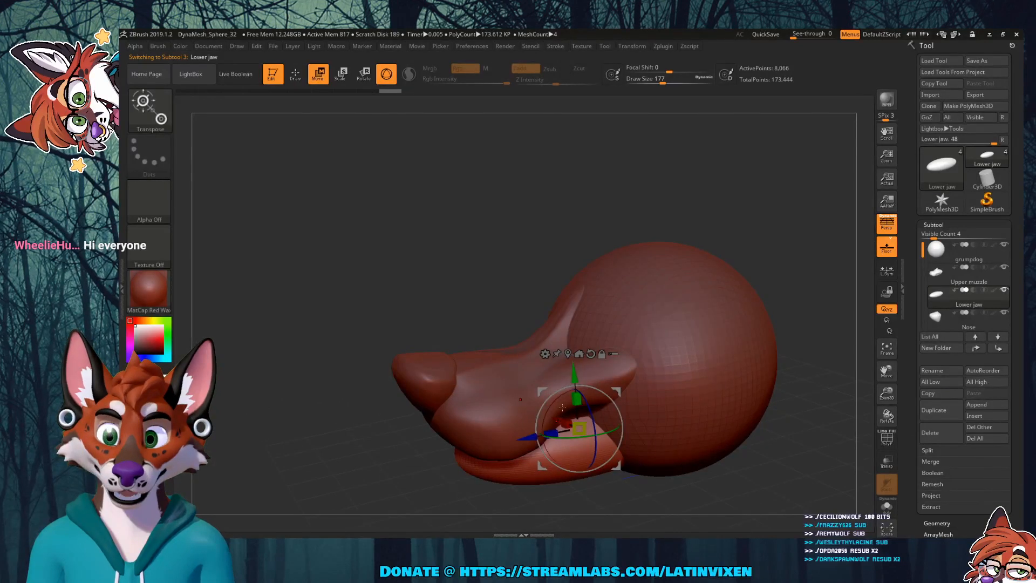
{"action": "left_click_drag", "start_coordinate": [554, 403], "coordinate": [549, 419]}
Step: Shift the tilted lower jaw slightly along its length with Transpose, checking its alignment from the side and front
{"action": "left_click_drag", "start_coordinate": [362, 479], "coordinate": [462, 440]}
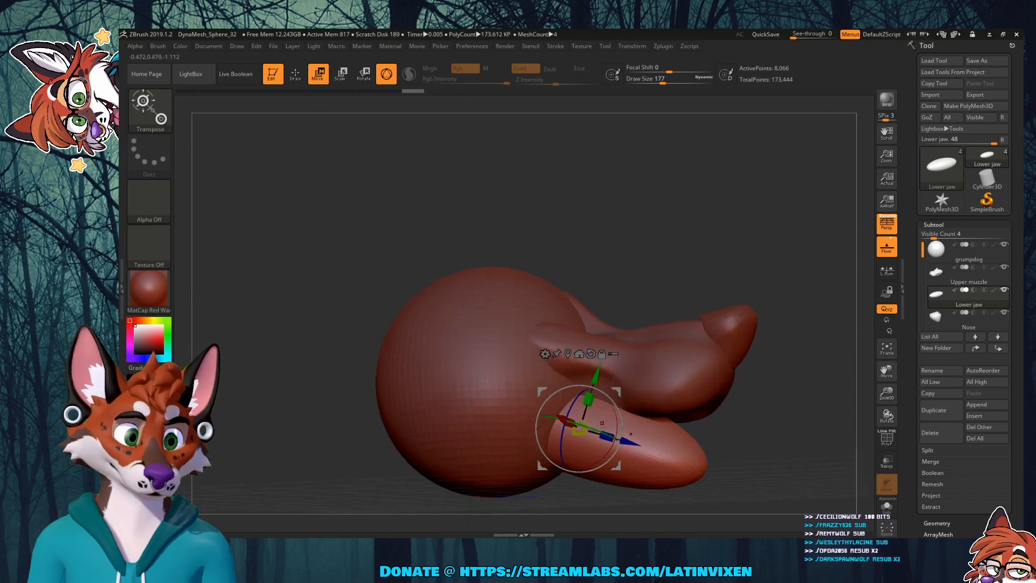
{"action": "mouse_move", "coordinate": [607, 435]}
{"action": "left_mouse_down"}
{"action": "mouse_move", "coordinate": [622, 444]}
{"action": "mouse_move", "coordinate": [609, 440]}
{"action": "left_mouse_up"}
{"action": "left_click_drag", "start_coordinate": [764, 450], "coordinate": [694, 419]}
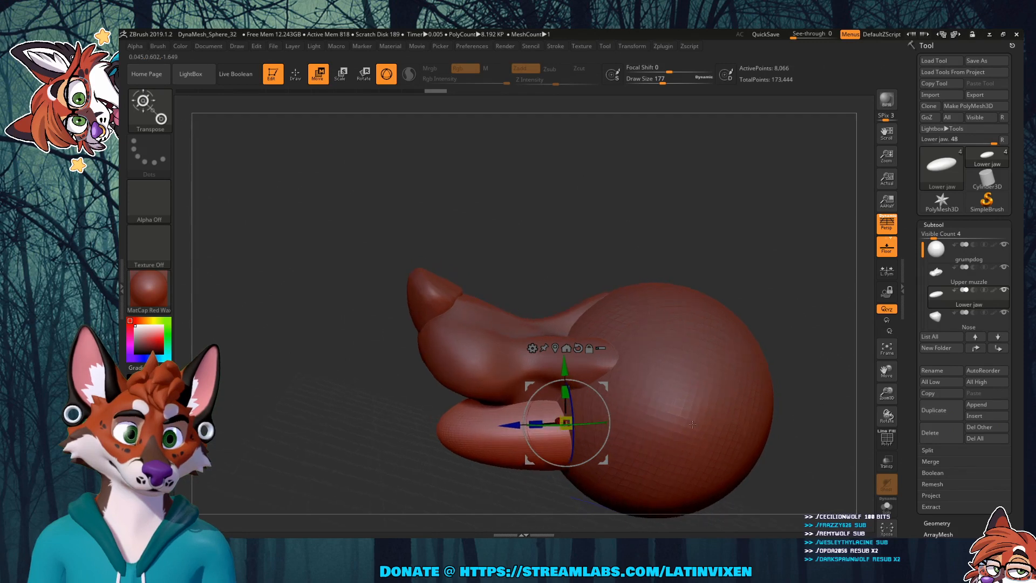
{"action": "left_click_drag", "start_coordinate": [509, 429], "coordinate": [506, 430]}
{"action": "left_click_drag", "start_coordinate": [352, 434], "coordinate": [396, 427]}
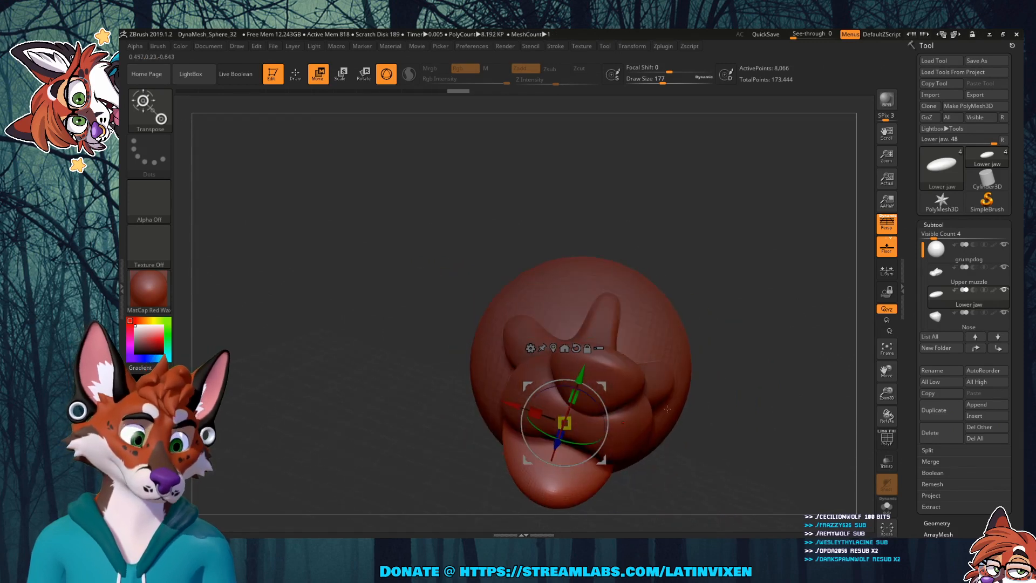
{"action": "left_click_drag", "start_coordinate": [720, 363], "coordinate": [734, 358]}
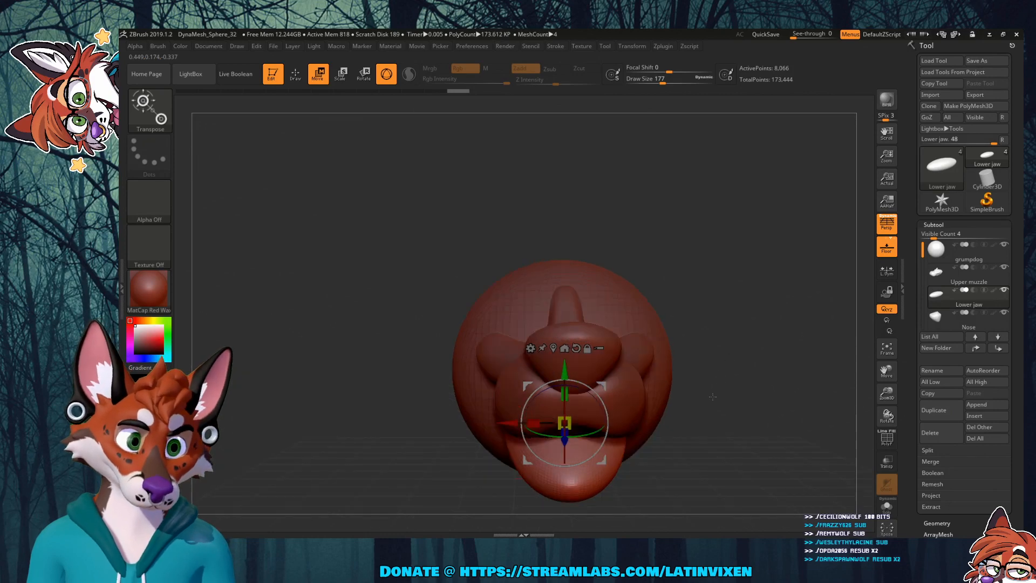
Step: Start flattening the top surface at the front of the lower jaw with the Flatten brush at draw size 177
{"action": "left_click_drag", "start_coordinate": [887, 393], "coordinate": [890, 416]}
{"action": "left_click_drag", "start_coordinate": [886, 372], "coordinate": [874, 238]}
{"action": "left_click_drag", "start_coordinate": [726, 382], "coordinate": [597, 349]}
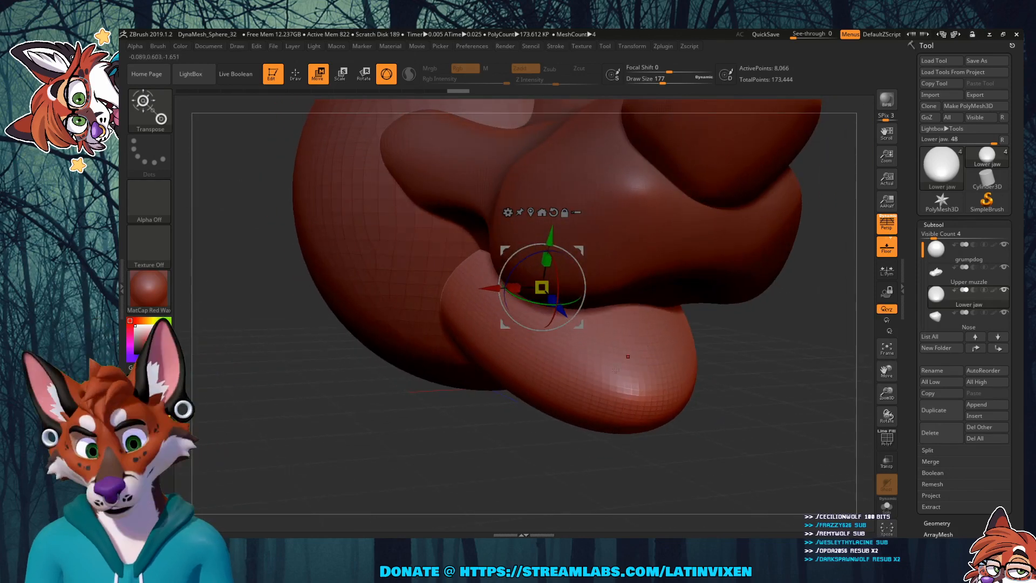
{"action": "left_click", "coordinate": [154, 125]}
{"action": "left_click", "coordinate": [156, 116]}
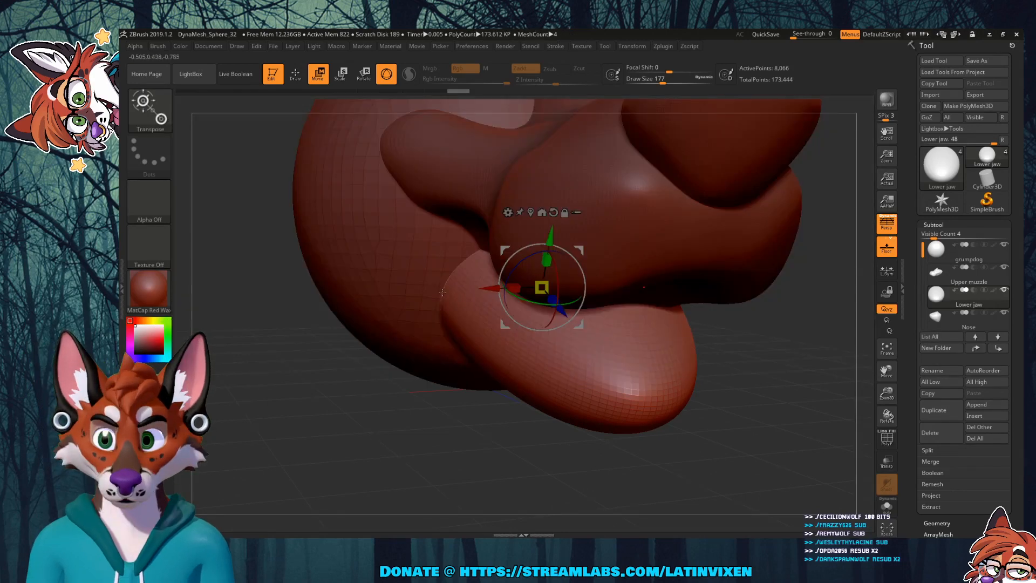
{"action": "left_click", "coordinate": [171, 126]}
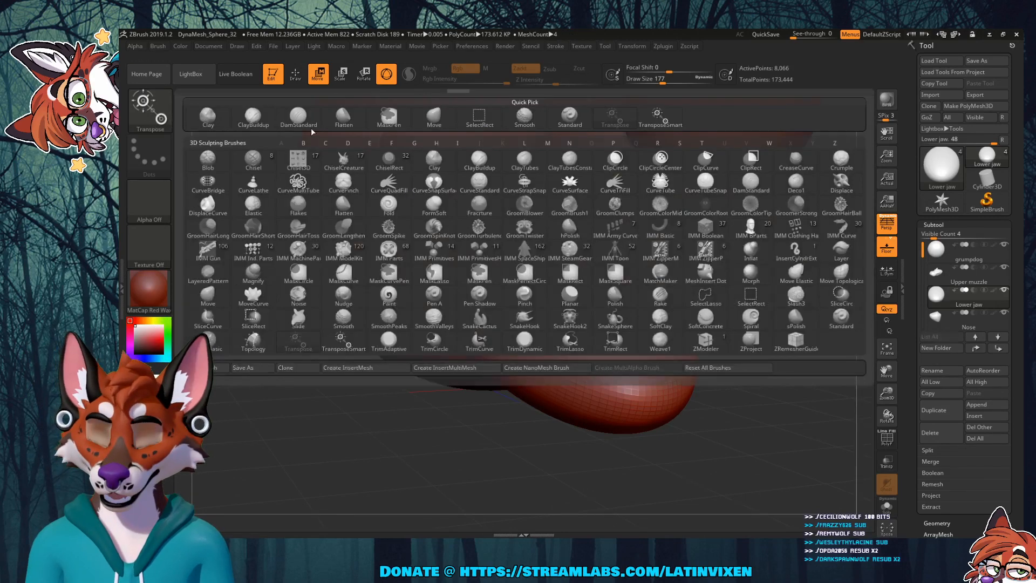
{"action": "left_click", "coordinate": [338, 121]}
{"action": "left_click_drag", "start_coordinate": [754, 382], "coordinate": [681, 378]}
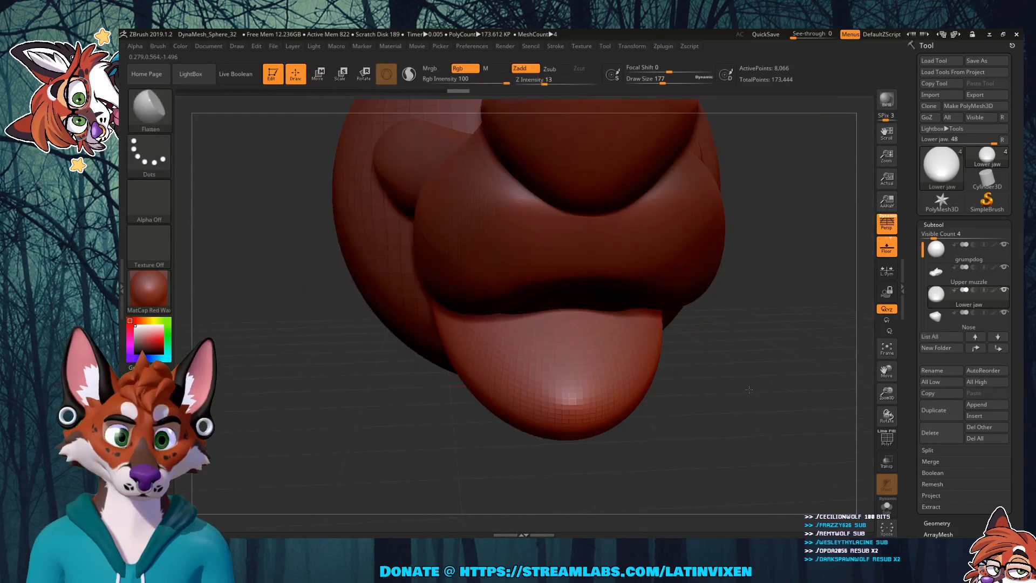
{"action": "mouse_move", "coordinate": [569, 315]}
{"action": "left_mouse_down"}
{"action": "mouse_move", "coordinate": [581, 344]}
{"action": "mouse_move", "coordinate": [542, 326]}
{"action": "mouse_move", "coordinate": [546, 341]}
{"action": "mouse_move", "coordinate": [519, 318]}
{"action": "mouse_move", "coordinate": [561, 349]}
{"action": "mouse_move", "coordinate": [583, 314]}
{"action": "mouse_move", "coordinate": [561, 356]}
{"action": "left_mouse_up"}
{"action": "left_click_drag", "start_coordinate": [728, 347], "coordinate": [696, 416]}
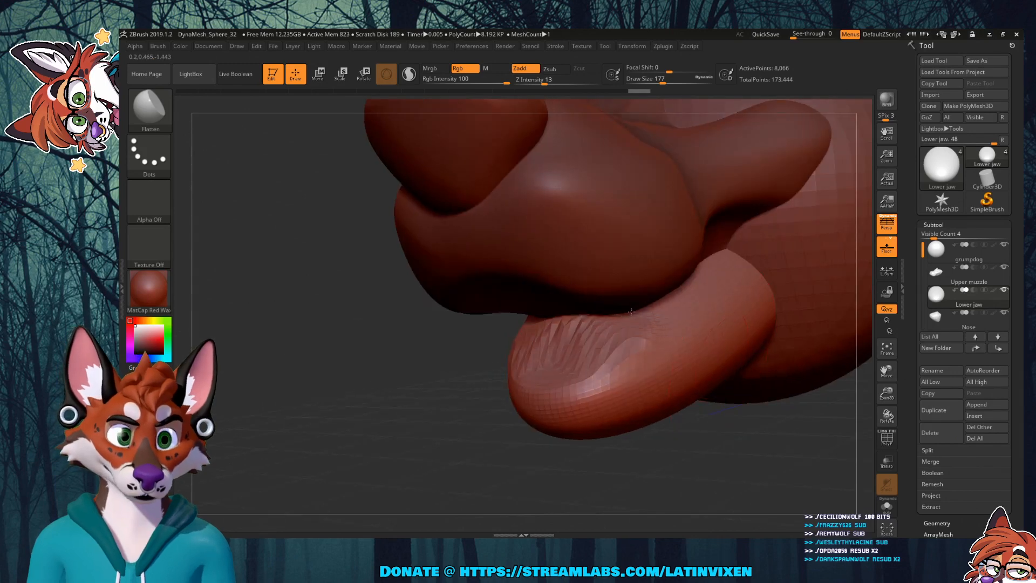
Step: Extend the flattened plane back along both sides of the lower jaw's top and smooth the rough surface inside it
{"action": "mouse_move", "coordinate": [591, 321]}
{"action": "left_mouse_down"}
{"action": "mouse_move", "coordinate": [615, 327]}
{"action": "mouse_move", "coordinate": [650, 310]}
{"action": "left_mouse_up"}
{"action": "mouse_move", "coordinate": [520, 367]}
{"action": "left_mouse_down"}
{"action": "mouse_move", "coordinate": [550, 332]}
{"action": "mouse_move", "coordinate": [601, 336]}
{"action": "mouse_move", "coordinate": [637, 324]}
{"action": "mouse_move", "coordinate": [587, 344]}
{"action": "mouse_move", "coordinate": [628, 334]}
{"action": "mouse_move", "coordinate": [599, 359]}
{"action": "left_mouse_up"}
{"action": "mouse_move", "coordinate": [640, 317]}
{"action": "left_mouse_down"}
{"action": "mouse_move", "coordinate": [606, 326]}
{"action": "mouse_move", "coordinate": [628, 333]}
{"action": "mouse_move", "coordinate": [590, 354]}
{"action": "mouse_move", "coordinate": [650, 318]}
{"action": "mouse_move", "coordinate": [605, 330]}
{"action": "mouse_move", "coordinate": [629, 323]}
{"action": "mouse_move", "coordinate": [604, 330]}
{"action": "mouse_move", "coordinate": [620, 327]}
{"action": "mouse_move", "coordinate": [596, 345]}
{"action": "mouse_move", "coordinate": [615, 369]}
{"action": "mouse_move", "coordinate": [620, 353]}
{"action": "mouse_move", "coordinate": [606, 359]}
{"action": "left_mouse_up"}
{"action": "mouse_move", "coordinate": [468, 441]}
{"action": "left_mouse_down"}
{"action": "mouse_move", "coordinate": [496, 455]}
{"action": "mouse_move", "coordinate": [544, 438]}
{"action": "mouse_move", "coordinate": [534, 442]}
{"action": "left_mouse_up"}
{"action": "mouse_move", "coordinate": [605, 360]}
{"action": "left_mouse_down"}
{"action": "mouse_move", "coordinate": [588, 342]}
{"action": "mouse_move", "coordinate": [575, 350]}
{"action": "mouse_move", "coordinate": [519, 323]}
{"action": "mouse_move", "coordinate": [532, 338]}
{"action": "mouse_move", "coordinate": [509, 315]}
{"action": "mouse_move", "coordinate": [526, 345]}
{"action": "left_mouse_up"}
{"action": "mouse_move", "coordinate": [799, 391]}
{"action": "left_mouse_down"}
{"action": "mouse_move", "coordinate": [666, 394]}
{"action": "mouse_move", "coordinate": [731, 372]}
{"action": "mouse_move", "coordinate": [674, 383]}
{"action": "mouse_move", "coordinate": [740, 385]}
{"action": "mouse_move", "coordinate": [749, 402]}
{"action": "left_mouse_up"}
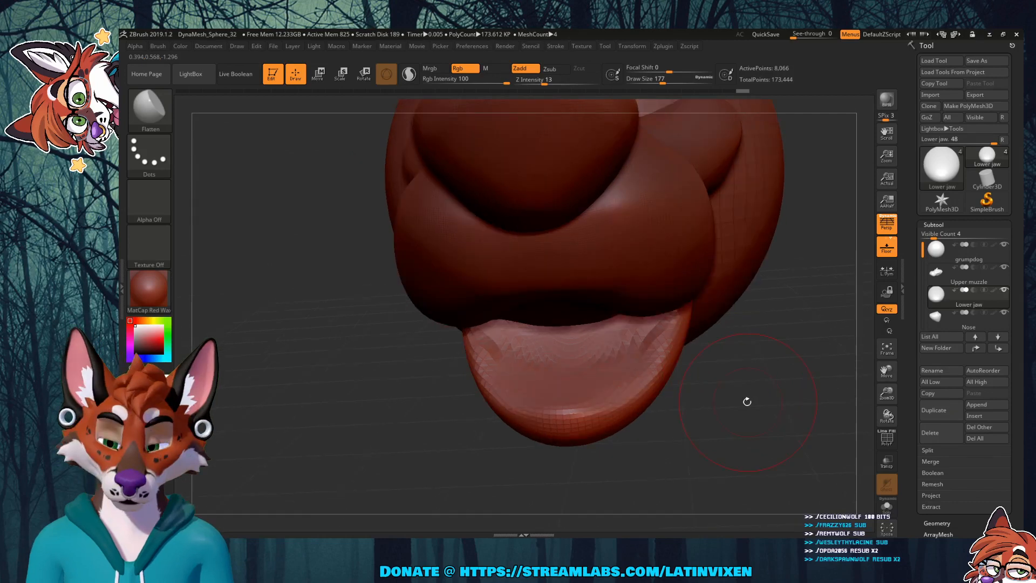
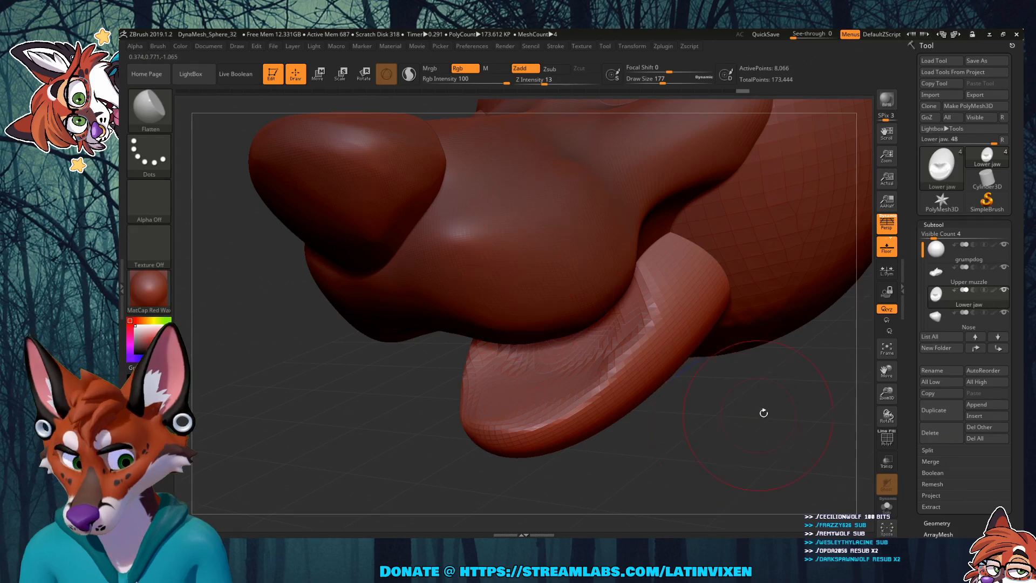
{"action": "left_click_drag", "start_coordinate": [764, 413], "coordinate": [551, 353]}
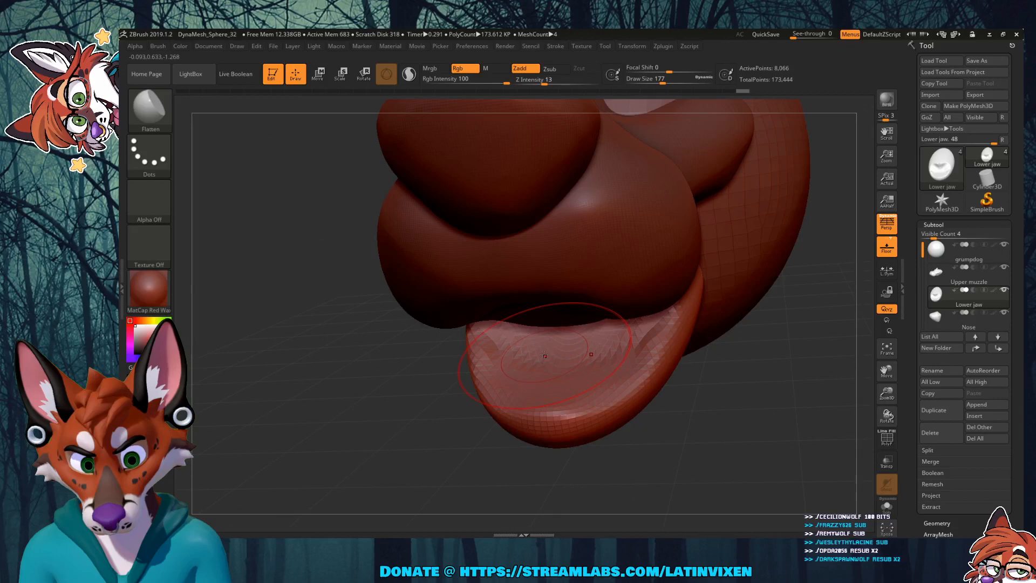
{"action": "left_click_drag", "start_coordinate": [543, 354], "coordinate": [555, 340], "text": "shift"}
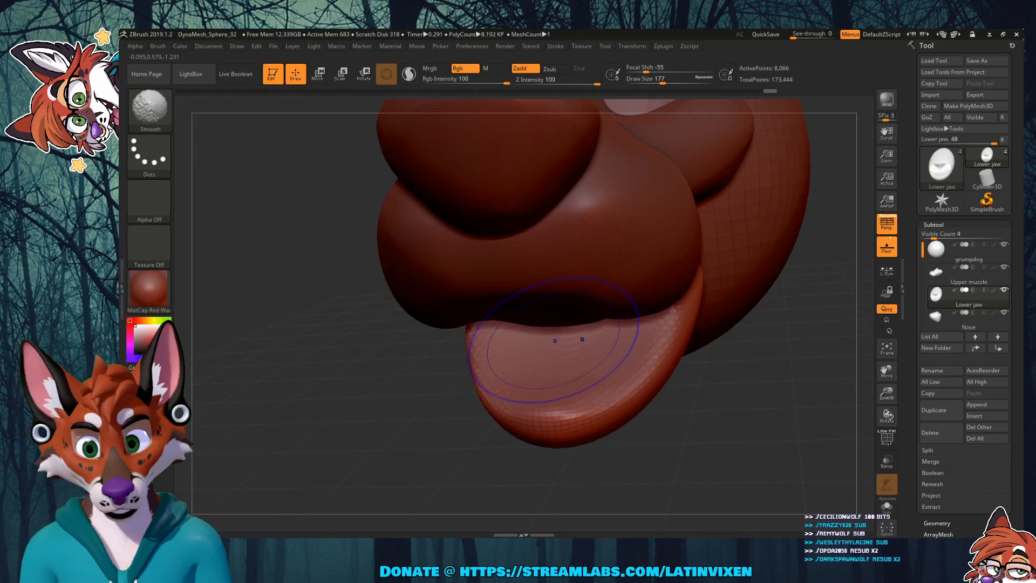
Step: Select the upper muzzle and push the rear of its lower edge up with the Move brush at draw size 177
{"action": "left_click_drag", "start_coordinate": [804, 413], "coordinate": [730, 433]}
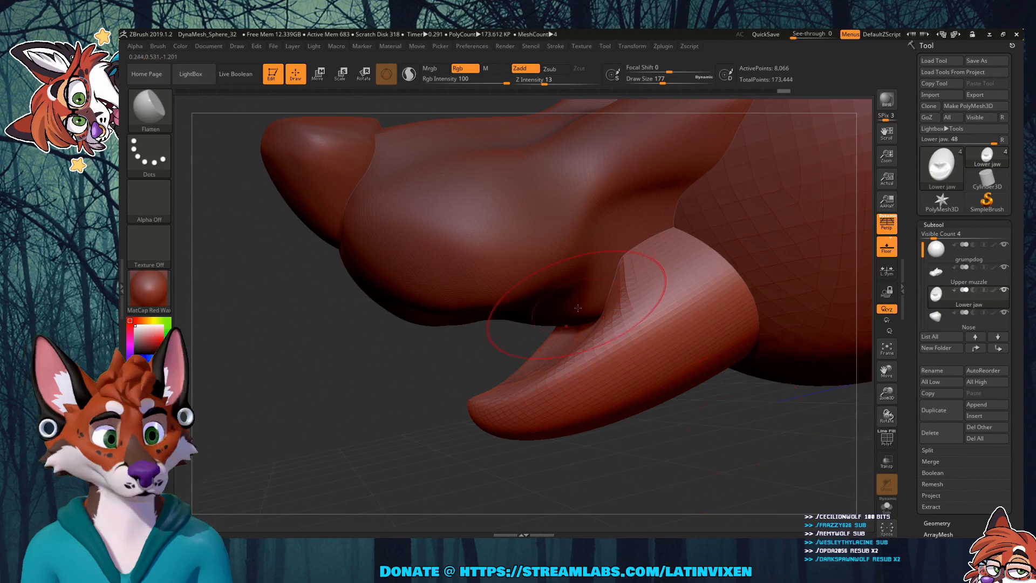
{"action": "left_click", "coordinate": [948, 281]}
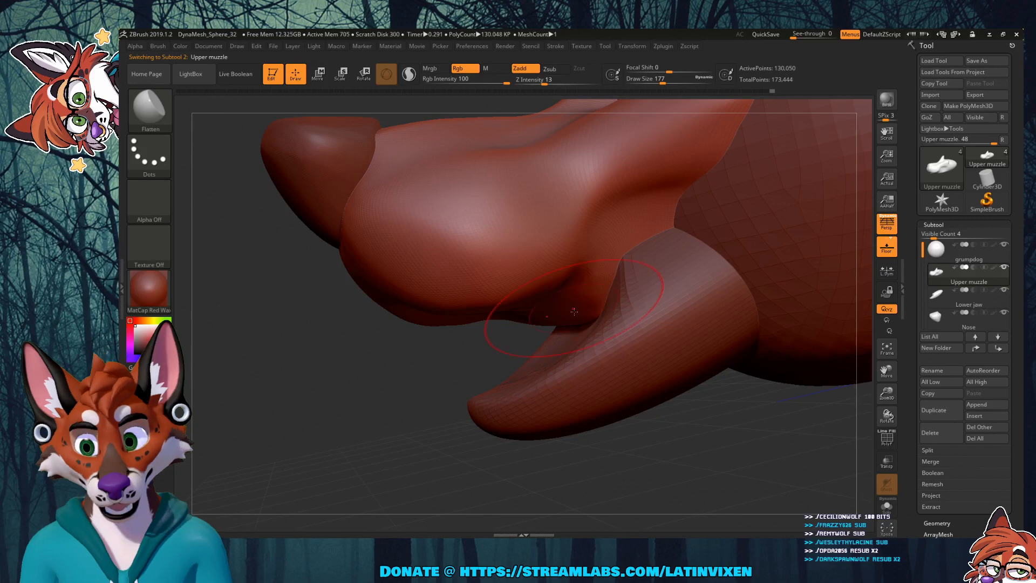
{"action": "key", "text": "b"}
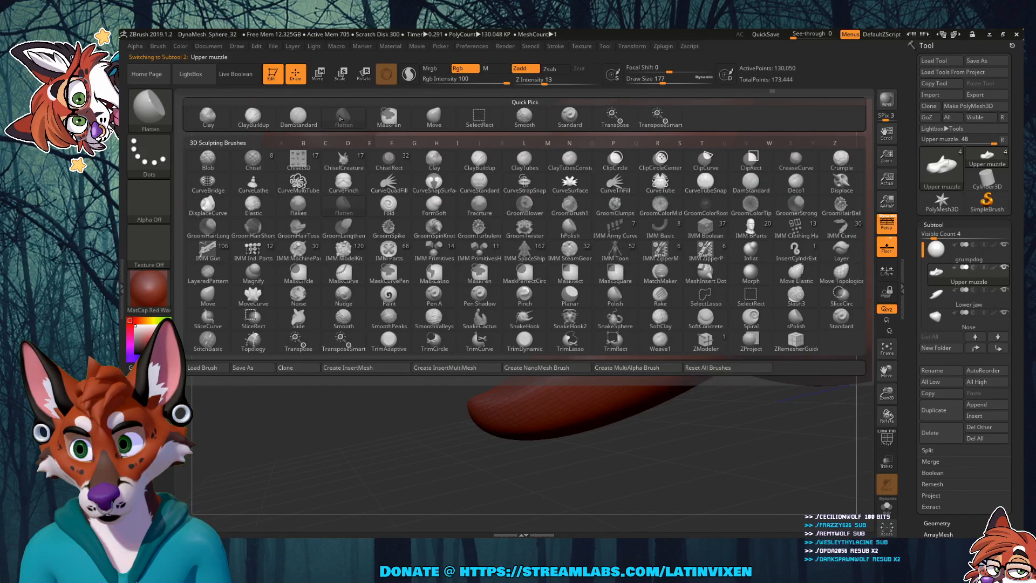
{"action": "key", "text": "m"}
{"action": "key", "text": "v"}
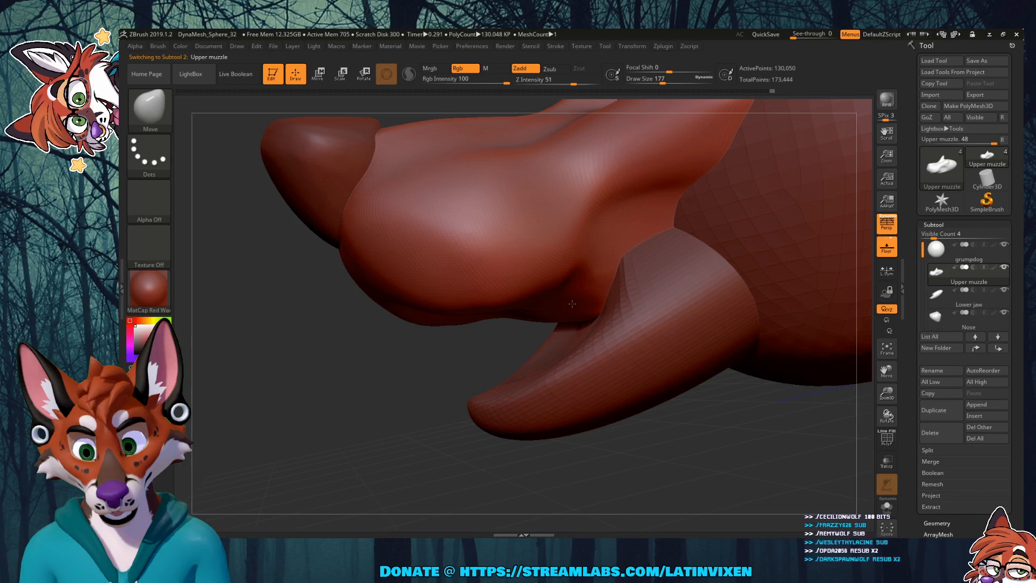
{"action": "left_click_drag", "start_coordinate": [572, 304], "coordinate": [596, 262]}
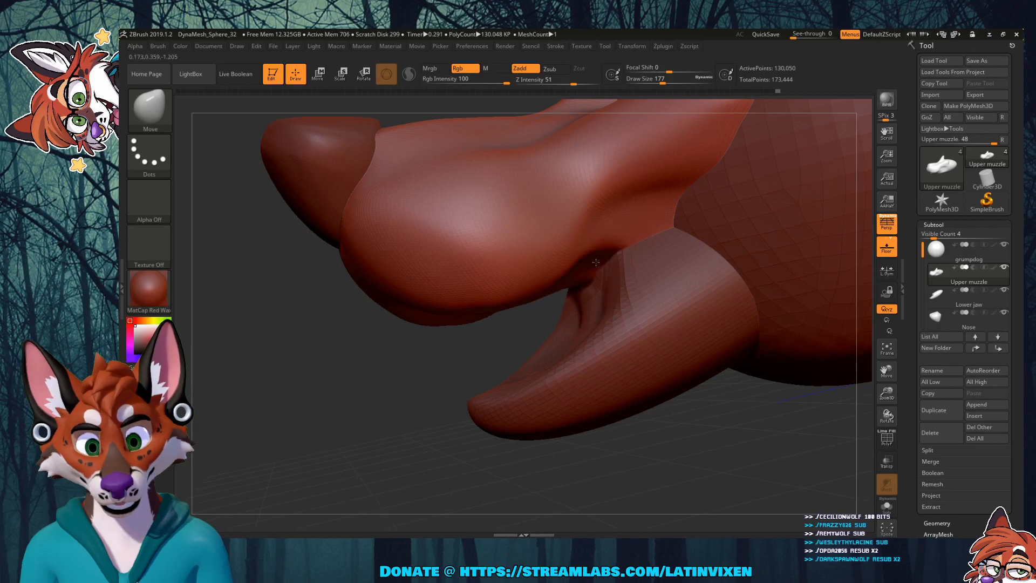
Step: Push the inner underside of the upper muzzle up and away from the lower jaw with the Move brush
{"action": "mouse_move", "coordinate": [612, 450]}
{"action": "left_mouse_down"}
{"action": "mouse_move", "coordinate": [719, 416]}
{"action": "mouse_move", "coordinate": [544, 308]}
{"action": "mouse_move", "coordinate": [794, 302]}
{"action": "mouse_move", "coordinate": [617, 332]}
{"action": "left_mouse_up"}
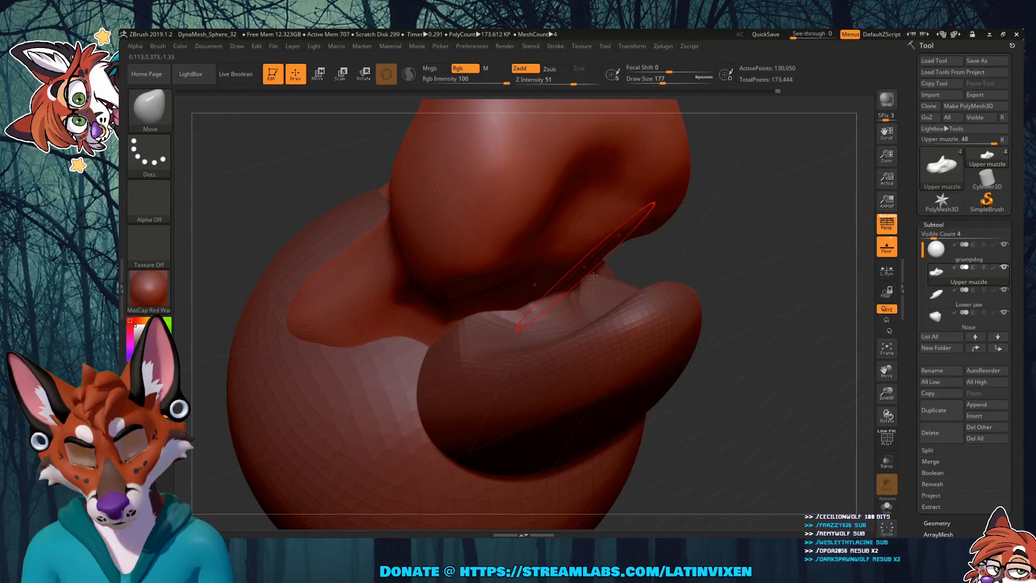
{"action": "mouse_move", "coordinate": [593, 276]}
{"action": "left_mouse_down"}
{"action": "mouse_move", "coordinate": [754, 242]}
{"action": "mouse_move", "coordinate": [558, 251]}
{"action": "left_mouse_up"}
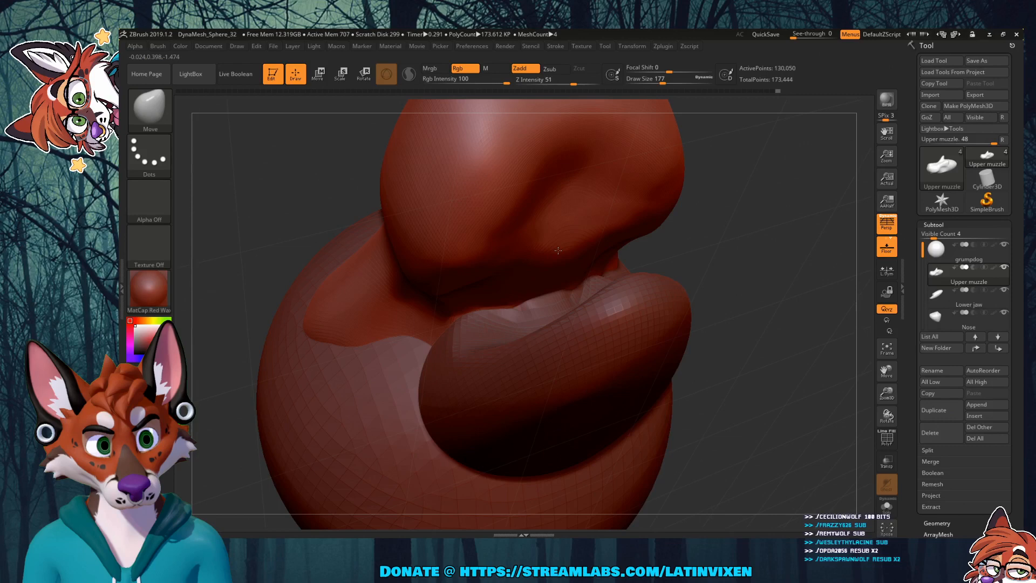
{"action": "mouse_move", "coordinate": [752, 254]}
{"action": "left_mouse_down"}
{"action": "mouse_move", "coordinate": [783, 240]}
{"action": "mouse_move", "coordinate": [649, 271]}
{"action": "left_mouse_up"}
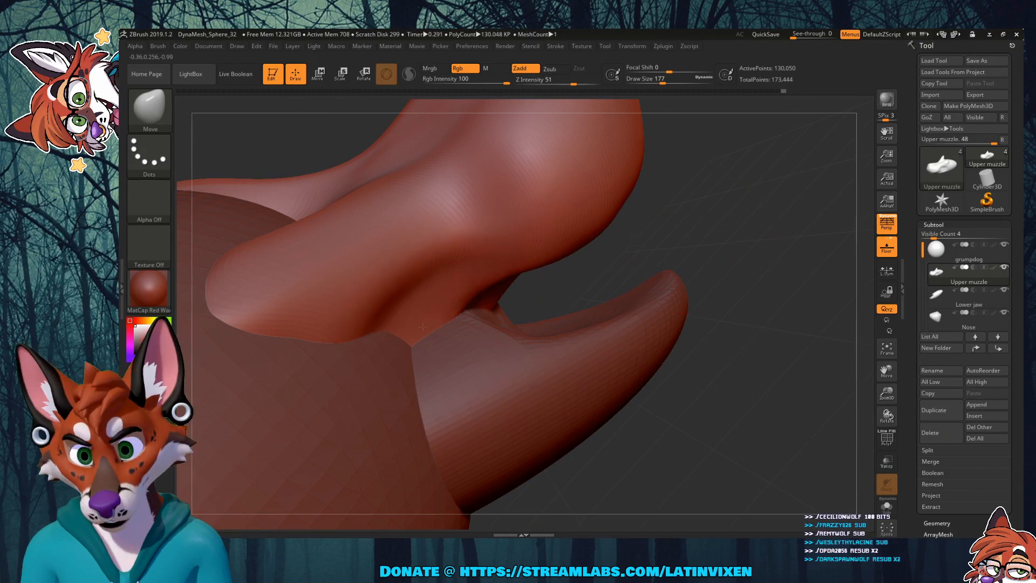
{"action": "mouse_move", "coordinate": [422, 327]}
{"action": "right_mouse_down"}
{"action": "mouse_move", "coordinate": [356, 270]}
{"action": "mouse_move", "coordinate": [367, 286]}
{"action": "mouse_move", "coordinate": [378, 270]}
{"action": "right_mouse_up"}
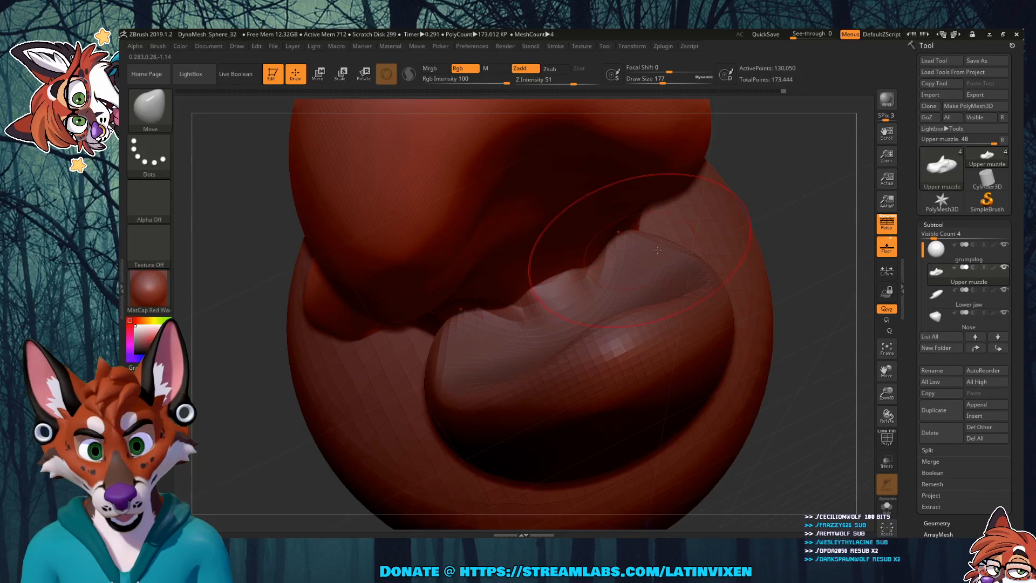
{"action": "key", "text": "f"}
{"action": "left_click_drag", "start_coordinate": [858, 365], "coordinate": [745, 328]}
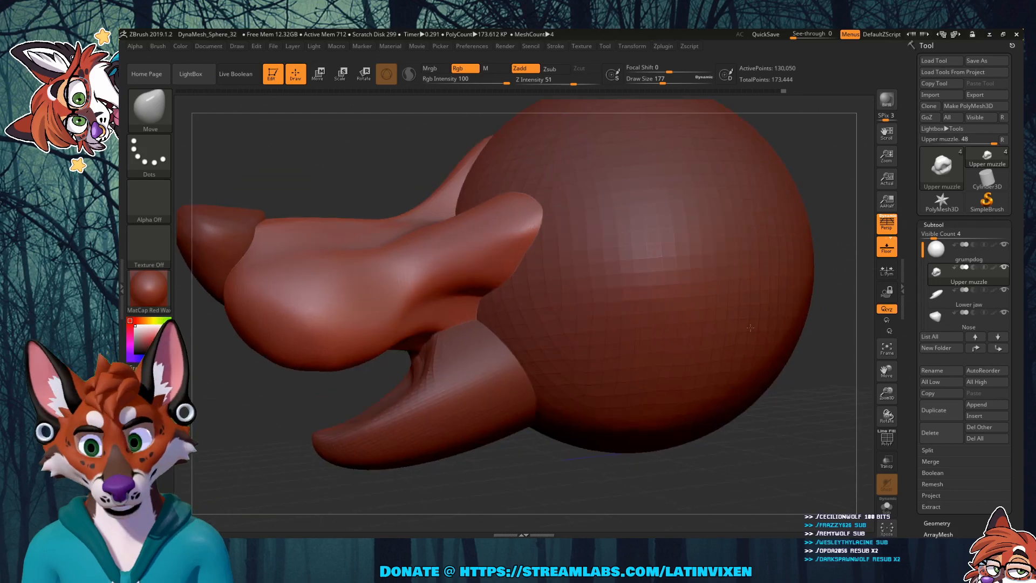
Step: Select the lower jaw and nudge the crease at the rear of its upper edge inward with the Move brush
{"action": "left_click", "coordinate": [945, 299]}
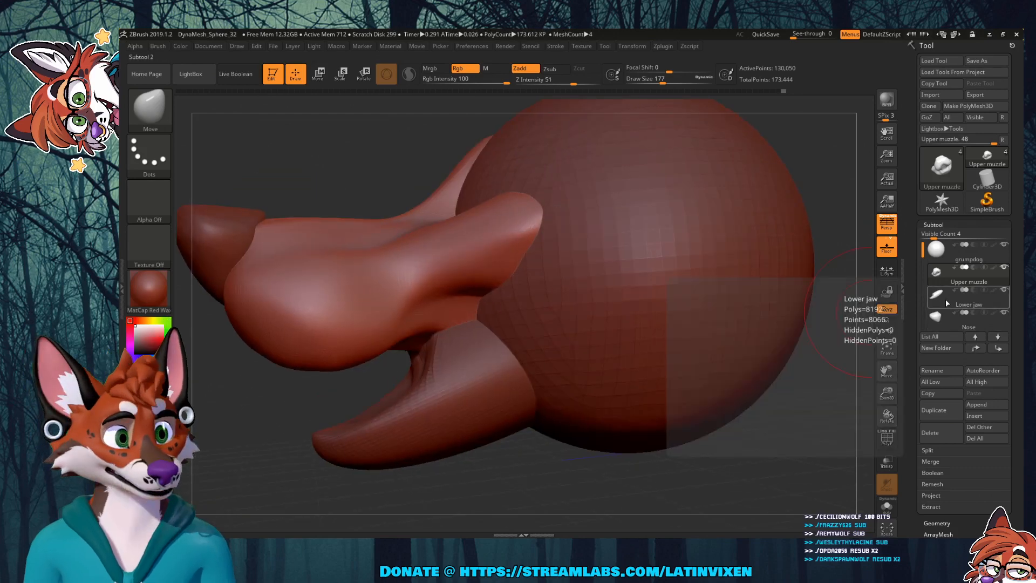
{"action": "key", "text": "b"}
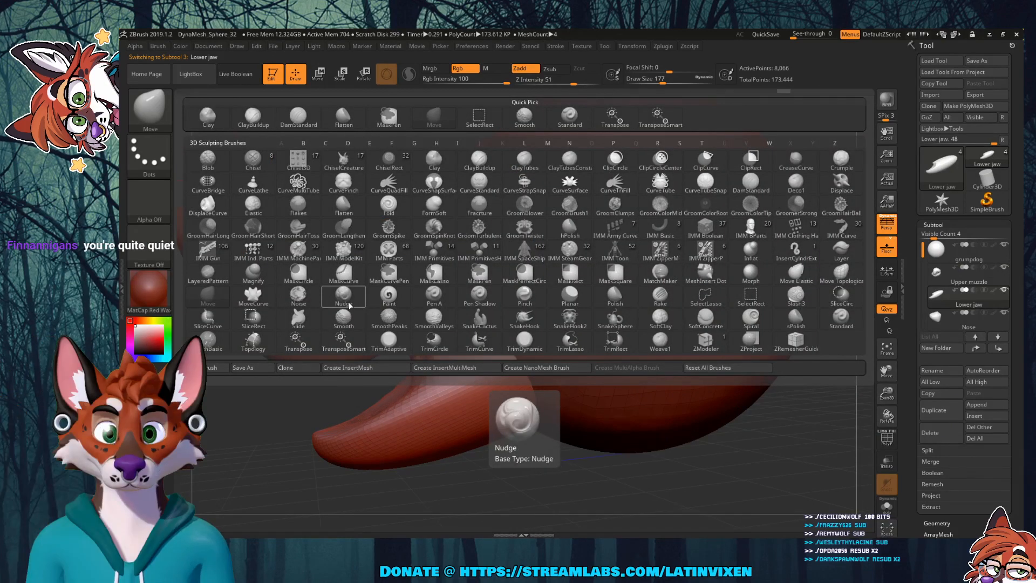
{"action": "left_click", "coordinate": [330, 330], "text": "shift"}
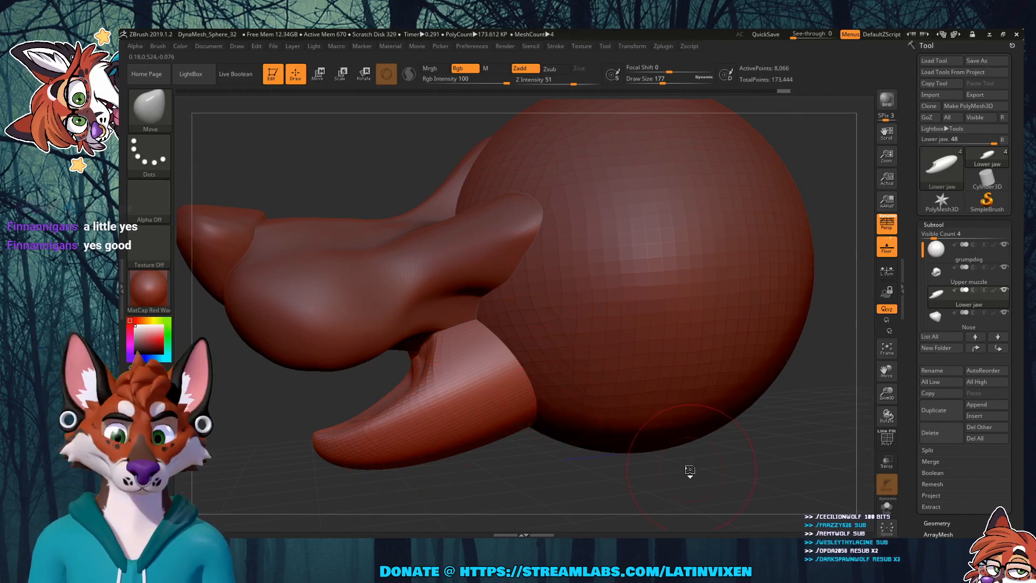
{"action": "left_click_drag", "start_coordinate": [684, 471], "coordinate": [736, 401]}
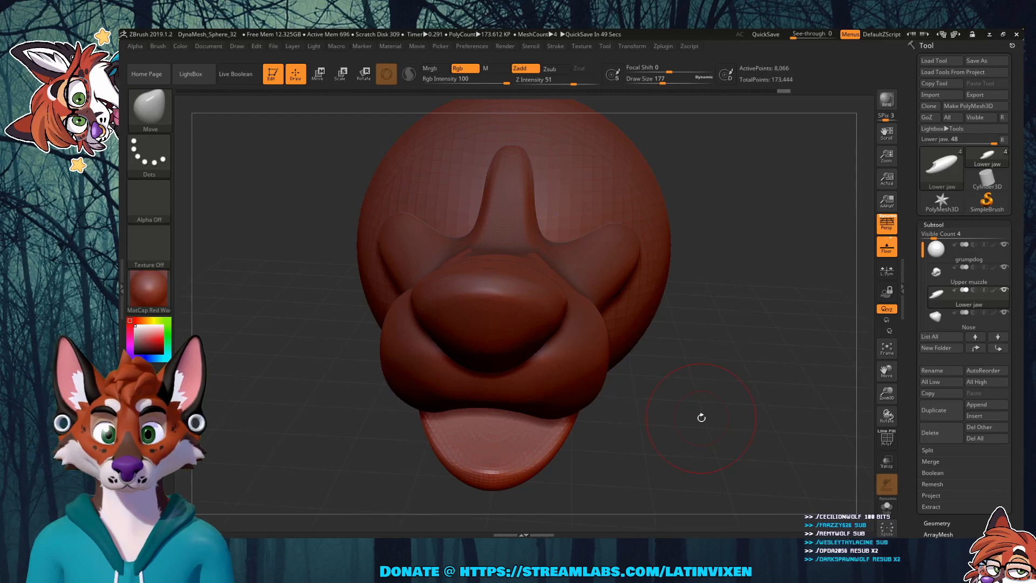
{"action": "left_click_drag", "start_coordinate": [785, 387], "coordinate": [392, 349]}
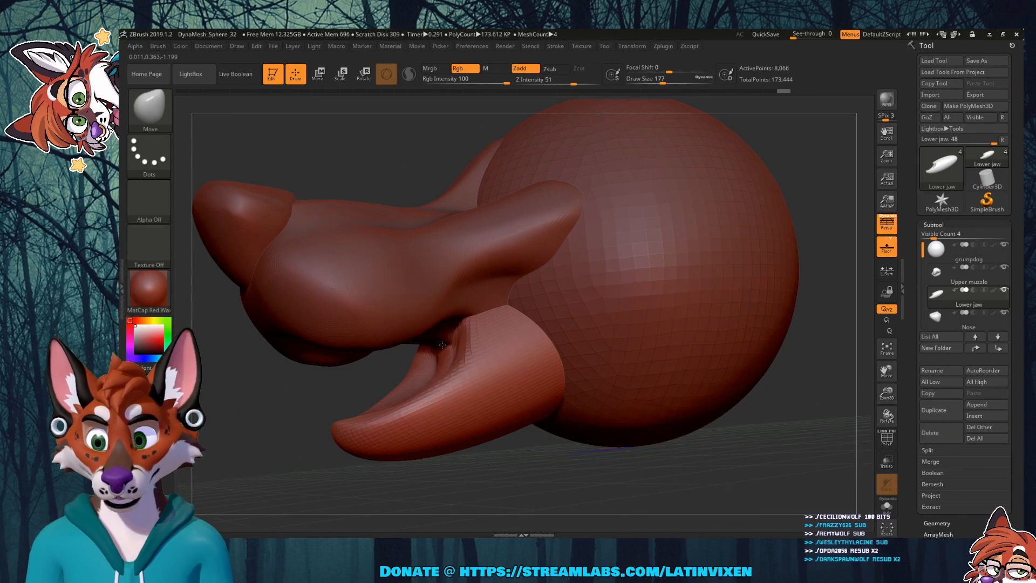
{"action": "mouse_move", "coordinate": [606, 470]}
{"action": "left_mouse_down"}
{"action": "mouse_move", "coordinate": [632, 475]}
{"action": "mouse_move", "coordinate": [621, 471]}
{"action": "left_mouse_up"}
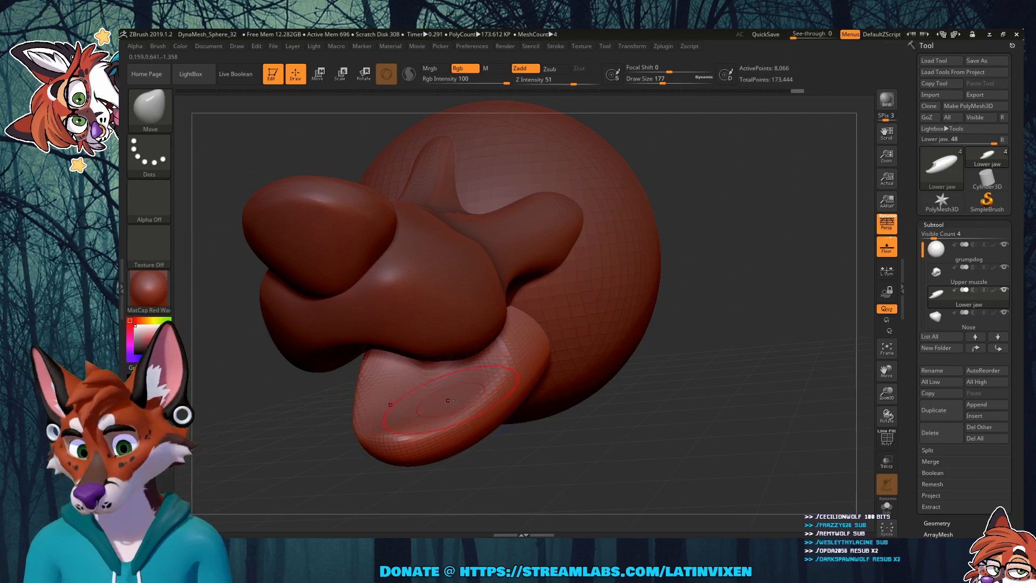
{"action": "mouse_move", "coordinate": [659, 358]}
{"action": "left_mouse_down"}
{"action": "mouse_move", "coordinate": [683, 355]}
{"action": "mouse_move", "coordinate": [659, 345]}
{"action": "mouse_move", "coordinate": [667, 355]}
{"action": "left_mouse_up"}
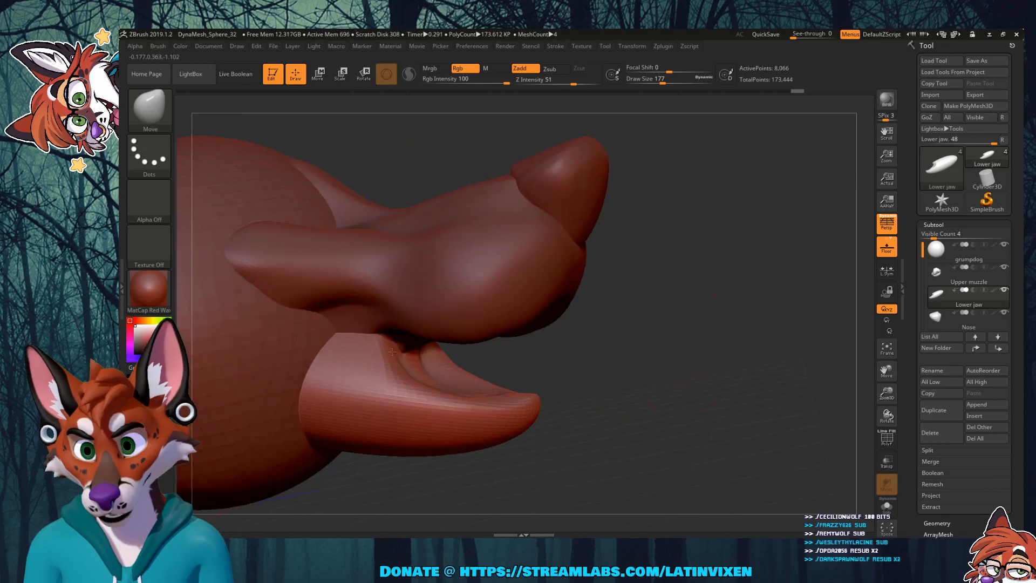
{"action": "left_click_drag", "start_coordinate": [391, 352], "coordinate": [395, 358]}
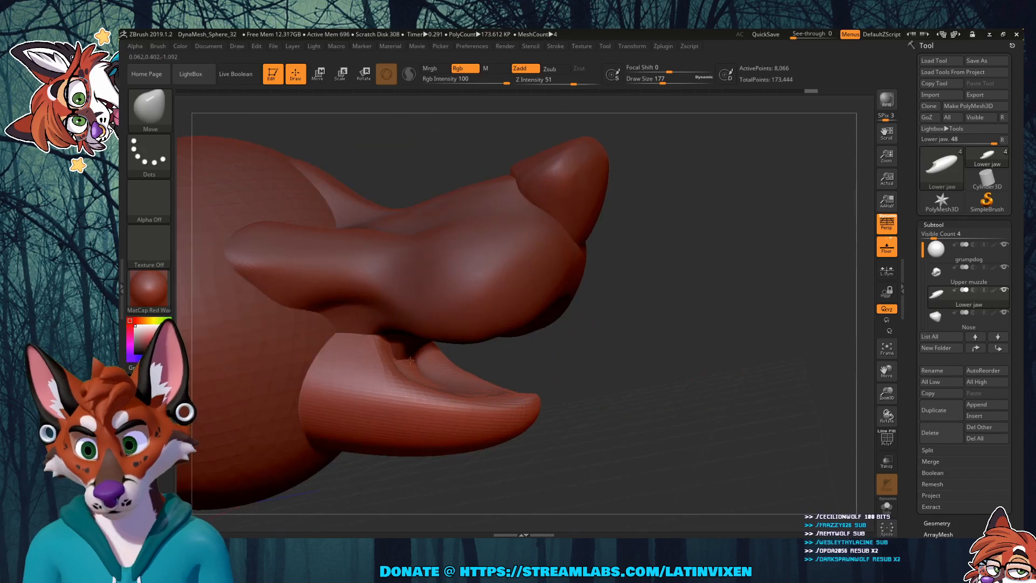
Step: Pull the rear corner of the lower jaw's upper rim back toward the head with the Move brush
{"action": "mouse_move", "coordinate": [689, 307]}
{"action": "left_mouse_down"}
{"action": "mouse_move", "coordinate": [688, 338]}
{"action": "mouse_move", "coordinate": [426, 392]}
{"action": "mouse_move", "coordinate": [474, 374]}
{"action": "left_mouse_up"}
{"action": "left_click_drag", "start_coordinate": [545, 367], "coordinate": [650, 336]}
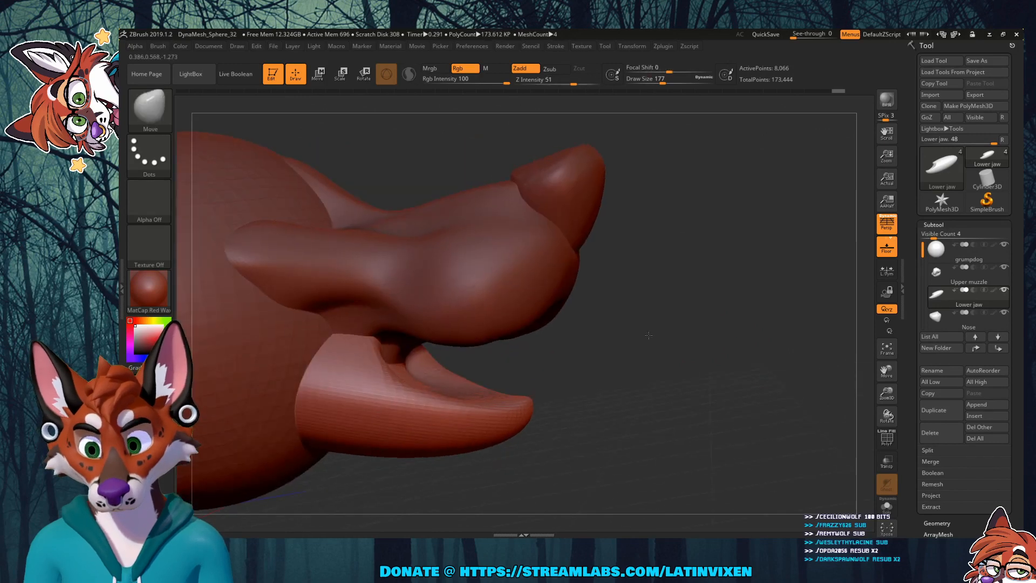
{"action": "left_click_drag", "start_coordinate": [369, 357], "coordinate": [348, 359]}
{"action": "left_click_drag", "start_coordinate": [664, 345], "coordinate": [668, 350]}
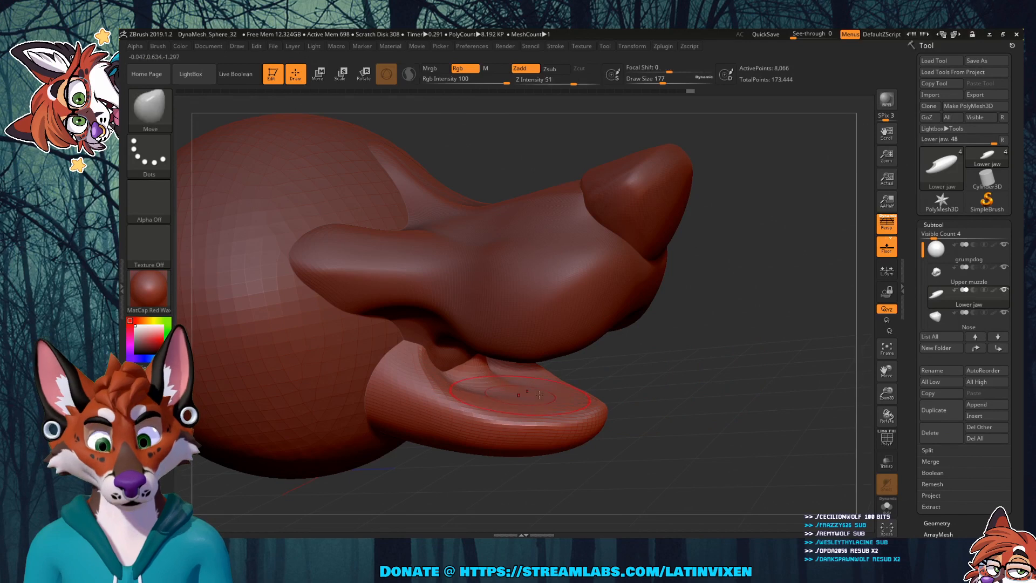
{"action": "left_click_drag", "start_coordinate": [723, 398], "coordinate": [653, 398]}
{"action": "left_click_drag", "start_coordinate": [687, 352], "coordinate": [717, 292]}
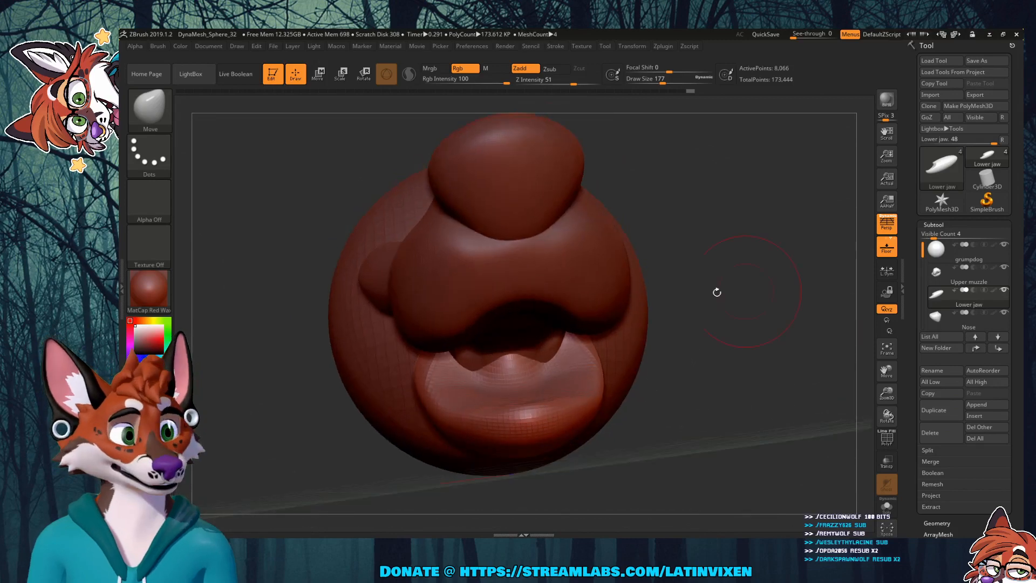
Step: Flatten the raised inner surface at the back of the lower jaw with the Flatten brush
{"action": "left_click", "coordinate": [152, 114]}
{"action": "left_click", "coordinate": [152, 114]}
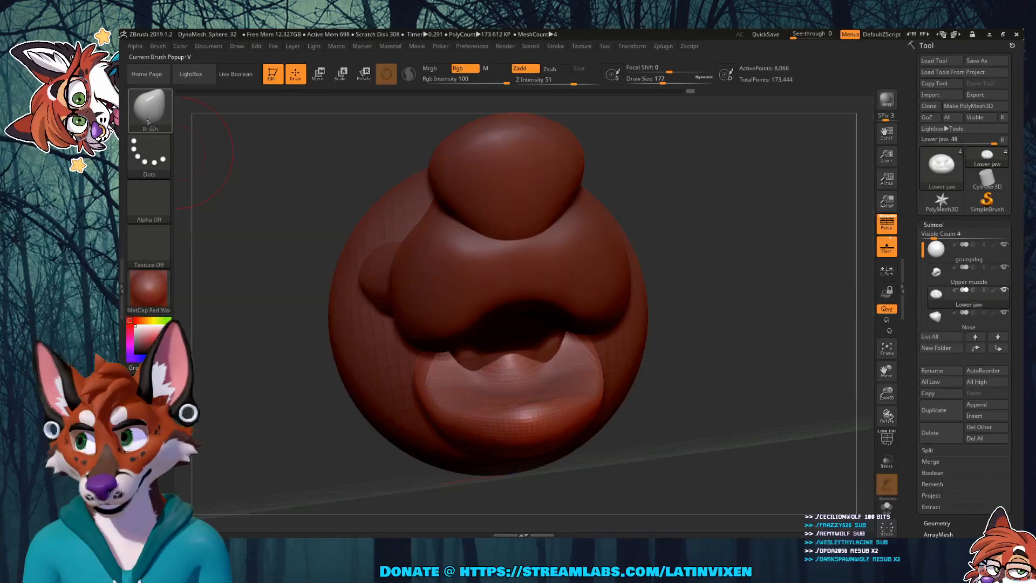
{"action": "left_click", "coordinate": [152, 112]}
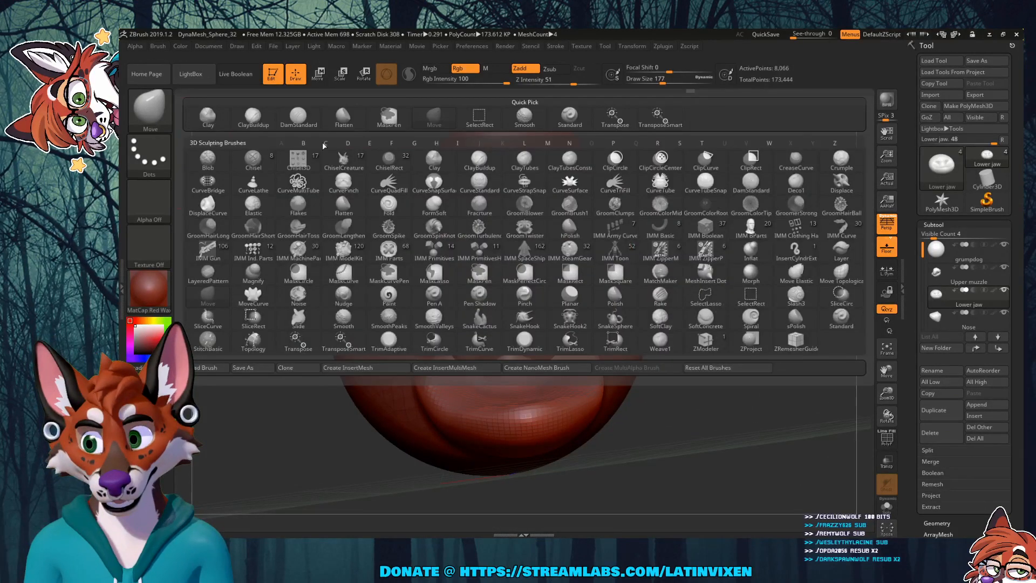
{"action": "left_click", "coordinate": [343, 117]}
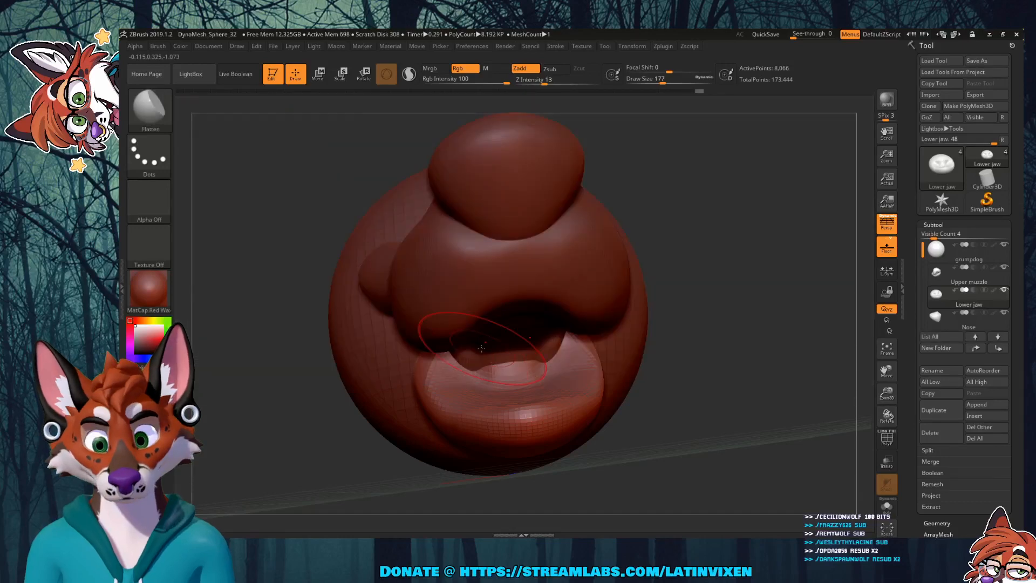
{"action": "left_click_drag", "start_coordinate": [482, 348], "coordinate": [483, 337]}
{"action": "mouse_move", "coordinate": [661, 339]}
{"action": "left_mouse_down"}
{"action": "mouse_move", "coordinate": [761, 342]}
{"action": "mouse_move", "coordinate": [762, 303]}
{"action": "left_mouse_up"}
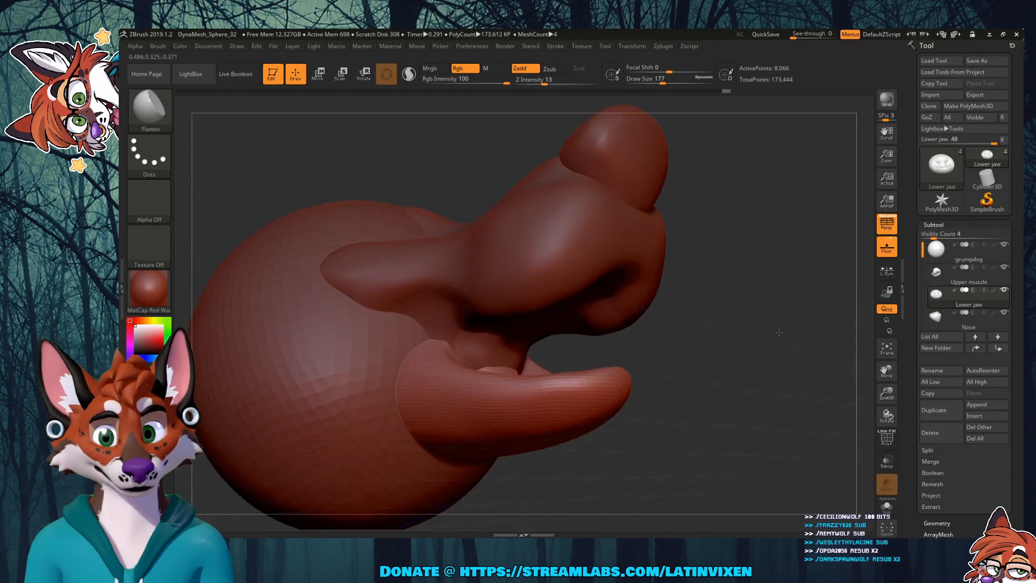
Step: Select the upper muzzle and flatten the rear part of its underside where it meets the lower jaw
{"action": "left_click", "coordinate": [940, 274]}
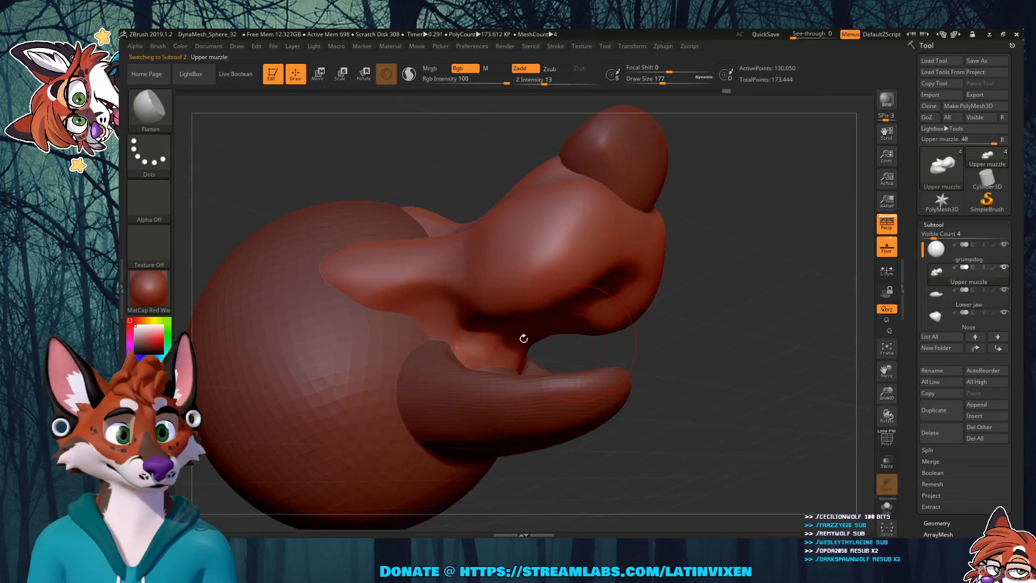
{"action": "left_click_drag", "start_coordinate": [511, 338], "coordinate": [478, 345]}
{"action": "left_click_drag", "start_coordinate": [691, 339], "coordinate": [621, 328]}
{"action": "mouse_move", "coordinate": [554, 321]}
{"action": "left_mouse_down"}
{"action": "mouse_move", "coordinate": [521, 309]}
{"action": "mouse_move", "coordinate": [532, 289]}
{"action": "mouse_move", "coordinate": [578, 294]}
{"action": "mouse_move", "coordinate": [573, 303]}
{"action": "mouse_move", "coordinate": [541, 294]}
{"action": "left_mouse_up"}
{"action": "mouse_move", "coordinate": [836, 285]}
{"action": "left_mouse_down"}
{"action": "mouse_move", "coordinate": [753, 277]}
{"action": "mouse_move", "coordinate": [481, 318]}
{"action": "left_mouse_up"}
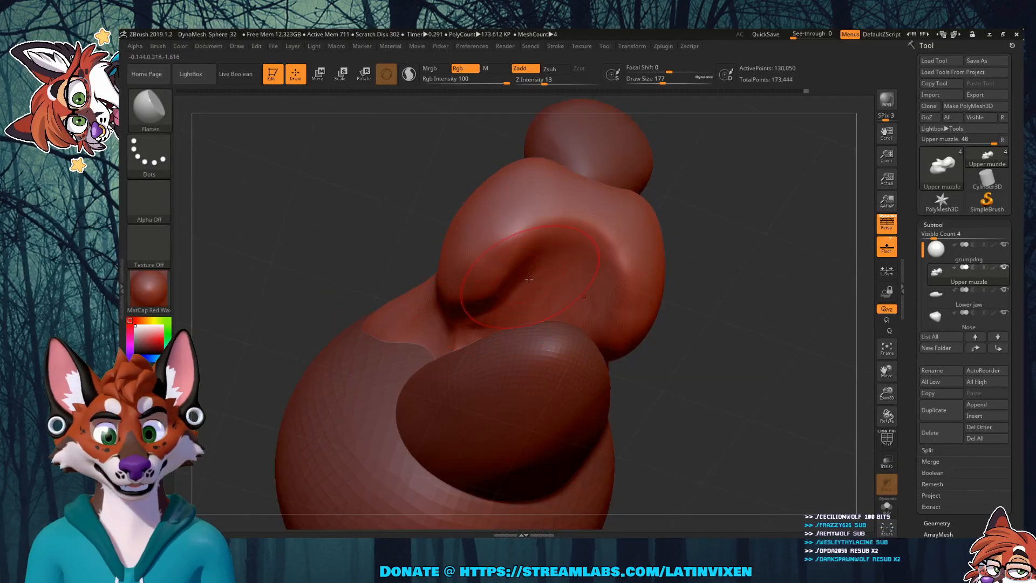
Step: Flatten the roof of the mouth under the upper muzzle and smooth its edge near the lower jaw
{"action": "mouse_move", "coordinate": [529, 278]}
{"action": "left_mouse_down"}
{"action": "mouse_move", "coordinate": [572, 289]}
{"action": "mouse_move", "coordinate": [555, 291]}
{"action": "mouse_move", "coordinate": [564, 309]}
{"action": "left_mouse_up"}
{"action": "left_click_drag", "start_coordinate": [795, 232], "coordinate": [780, 236]}
{"action": "left_click_drag", "start_coordinate": [481, 349], "coordinate": [507, 345], "text": "shift"}
{"action": "left_click_drag", "start_coordinate": [735, 252], "coordinate": [718, 254]}
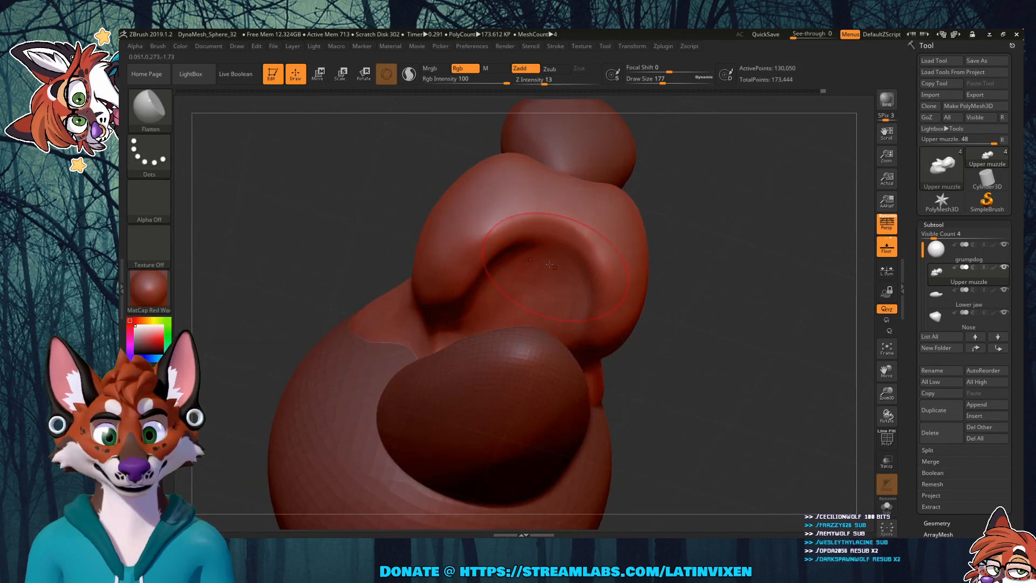
{"action": "left_click_drag", "start_coordinate": [551, 264], "coordinate": [521, 293]}
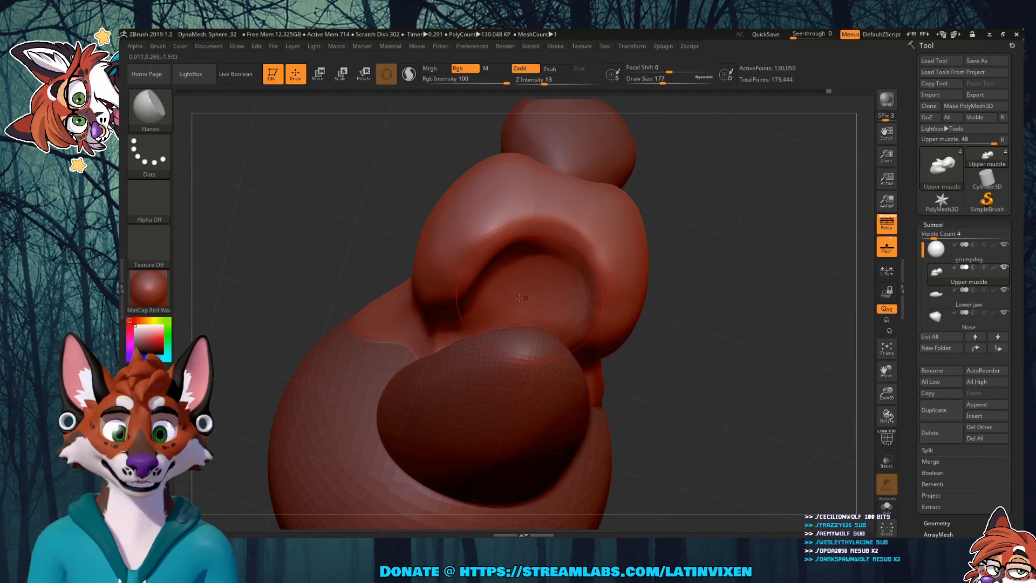
{"action": "left_click_drag", "start_coordinate": [699, 241], "coordinate": [620, 351]}
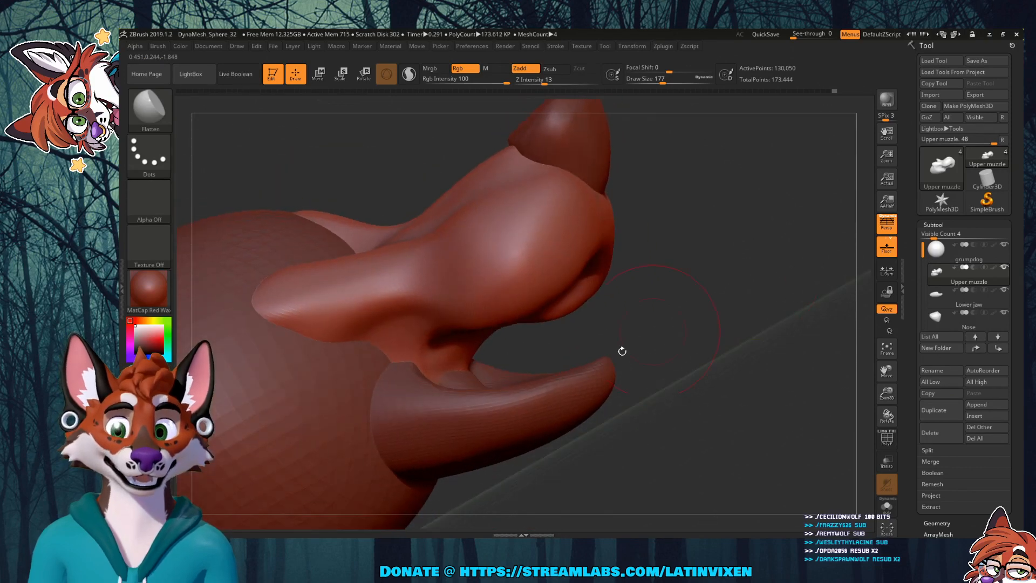
Step: Select the lower jaw and raise it slightly toward the upper muzzle using TransposeSmart
{"action": "mouse_move", "coordinate": [740, 298]}
{"action": "left_mouse_down"}
{"action": "mouse_move", "coordinate": [721, 308]}
{"action": "mouse_move", "coordinate": [736, 295]}
{"action": "left_mouse_up"}
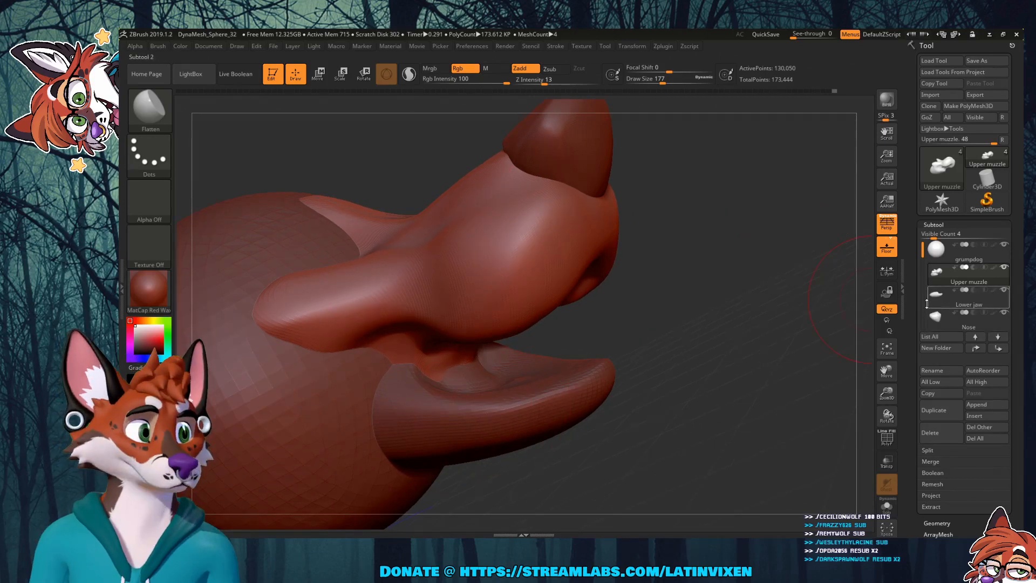
{"action": "scroll", "coordinate": [926, 303], "scroll_direction": "down", "scroll_amount": 2}
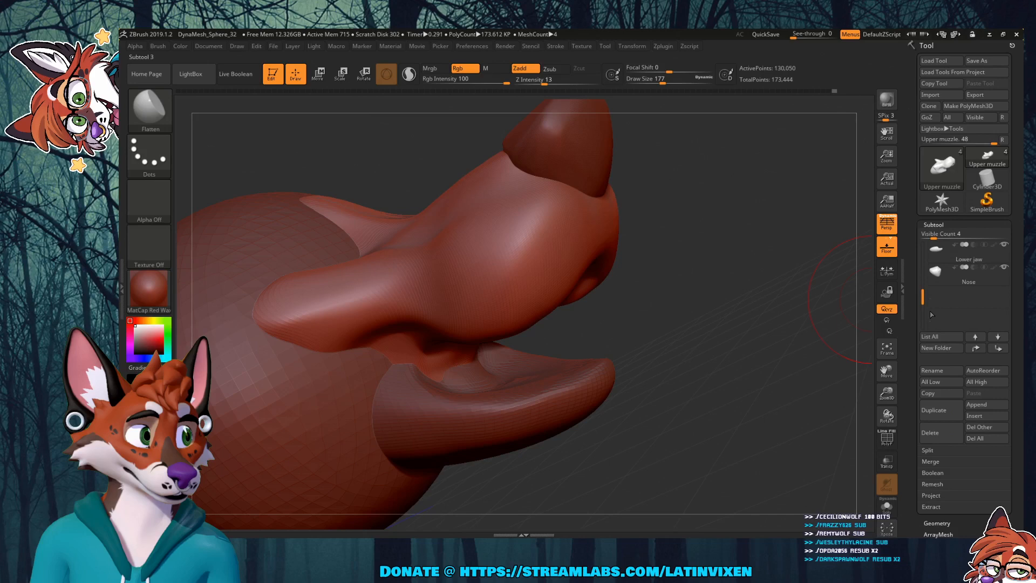
{"action": "left_click_drag", "start_coordinate": [922, 279], "coordinate": [923, 273]}
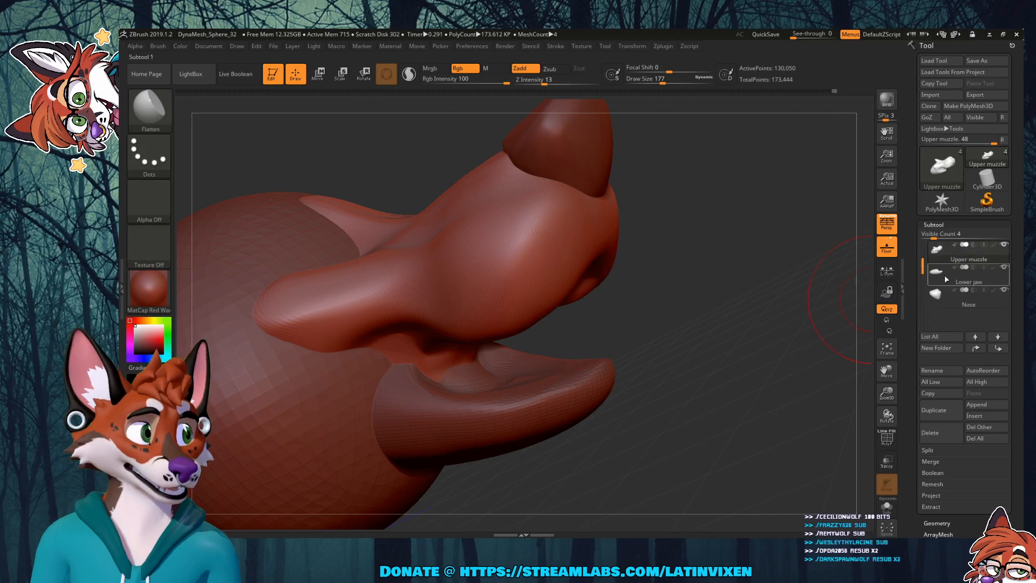
{"action": "left_click", "coordinate": [944, 276]}
{"action": "left_click", "coordinate": [149, 107]}
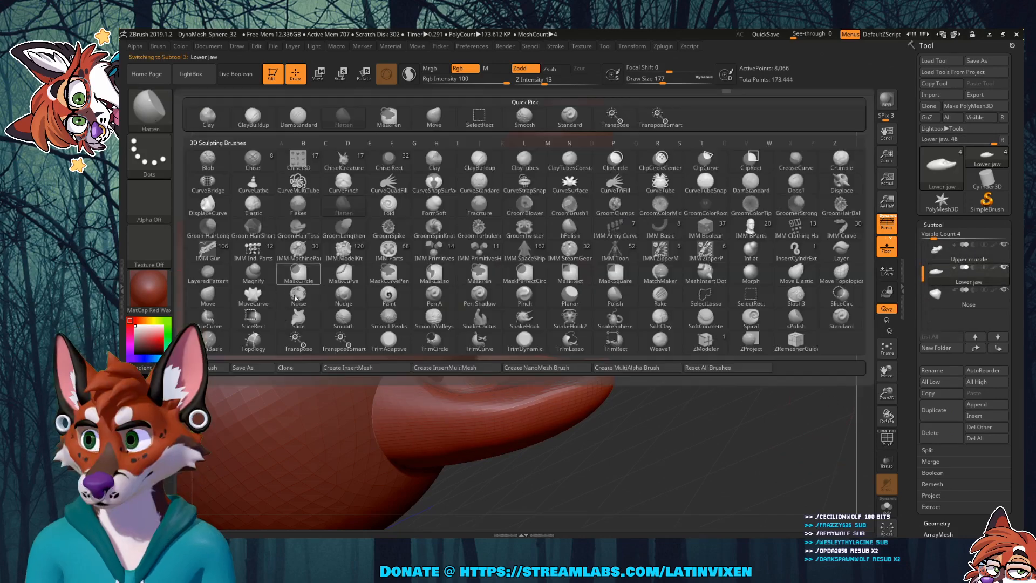
{"action": "left_click", "coordinate": [344, 341]}
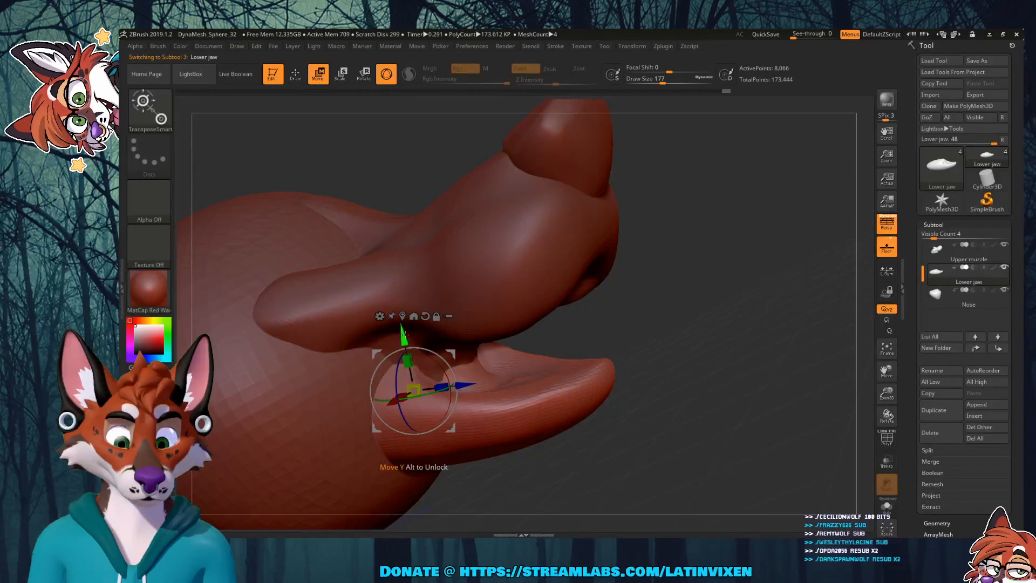
{"action": "left_click_drag", "start_coordinate": [404, 335], "coordinate": [400, 324]}
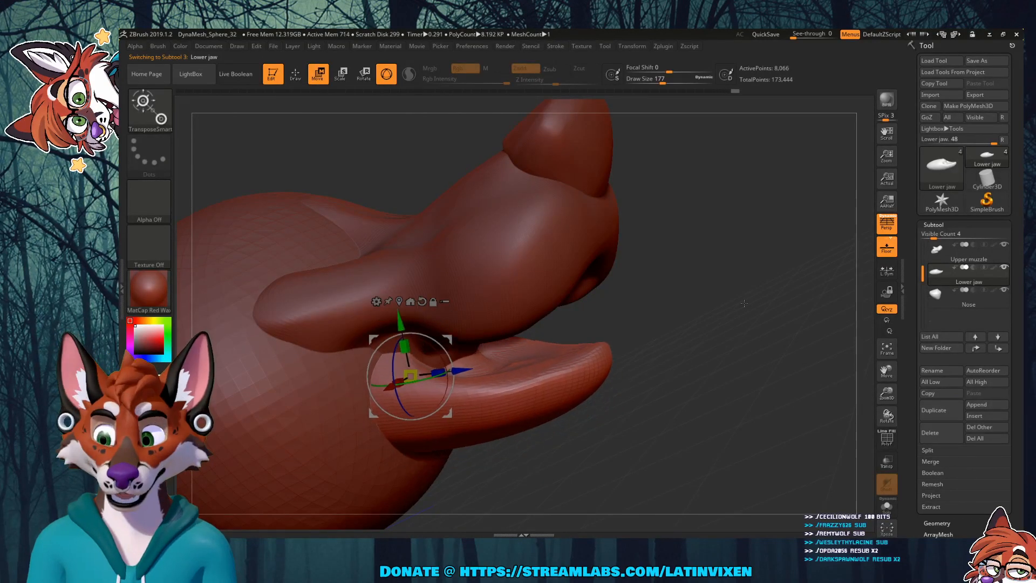
Step: Rotate the lower jaw by about 4.1 degrees so its front tip tilts up toward the muzzle
{"action": "left_click_drag", "start_coordinate": [766, 367], "coordinate": [621, 361]}
{"action": "left_click_drag", "start_coordinate": [378, 366], "coordinate": [377, 386]}
{"action": "mouse_move", "coordinate": [739, 372]}
{"action": "left_mouse_down"}
{"action": "mouse_move", "coordinate": [664, 364]}
{"action": "mouse_move", "coordinate": [742, 315]}
{"action": "mouse_move", "coordinate": [708, 344]}
{"action": "left_mouse_up"}
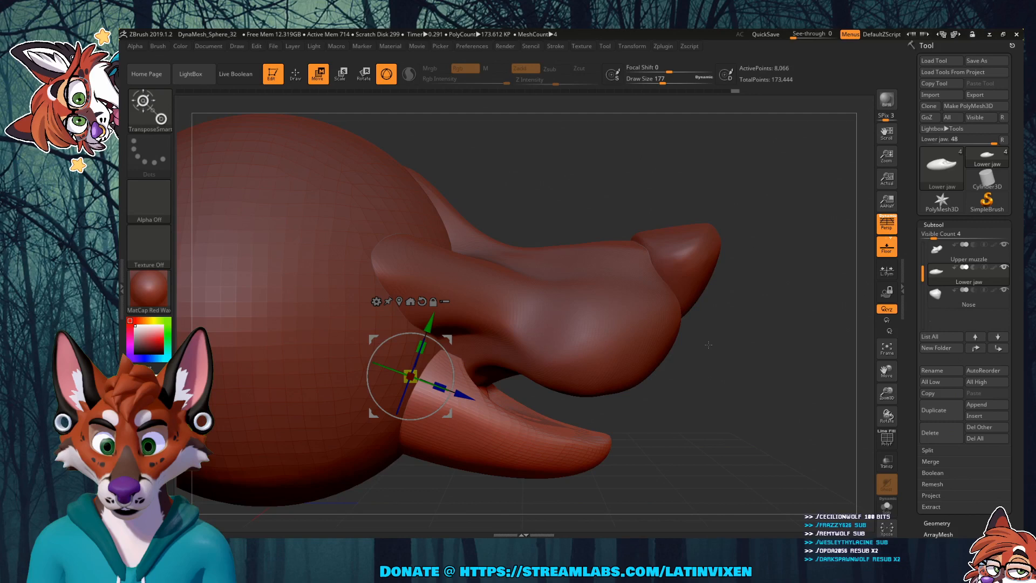
{"action": "left_click_drag", "start_coordinate": [445, 373], "coordinate": [452, 381]}
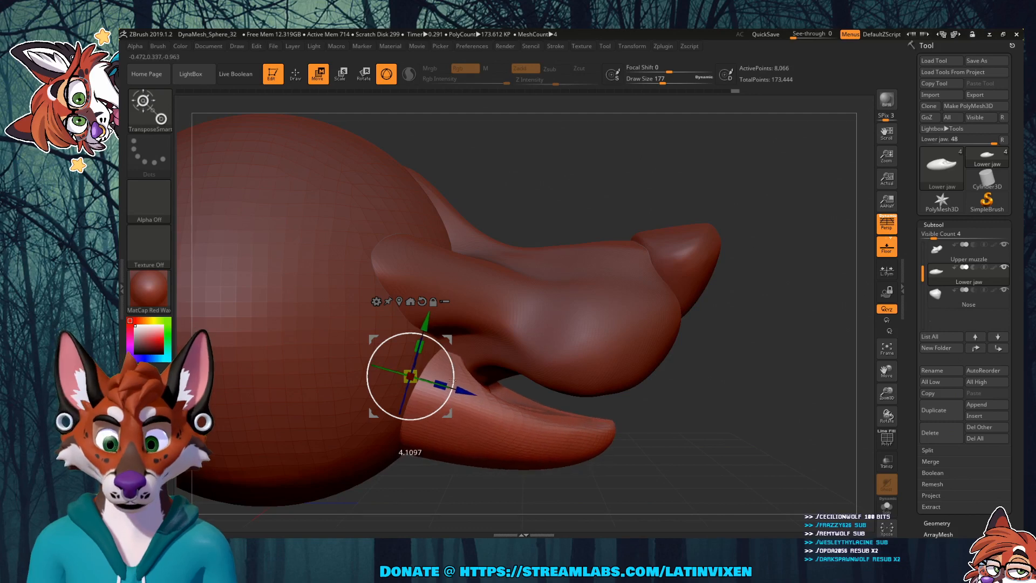
Step: Reshape the rear upper rim of the lower jaw below the mouth corner with the Move brush
{"action": "mouse_move", "coordinate": [798, 396]}
{"action": "left_mouse_down"}
{"action": "mouse_move", "coordinate": [707, 401]}
{"action": "mouse_move", "coordinate": [697, 383]}
{"action": "mouse_move", "coordinate": [710, 412]}
{"action": "mouse_move", "coordinate": [701, 384]}
{"action": "left_mouse_up"}
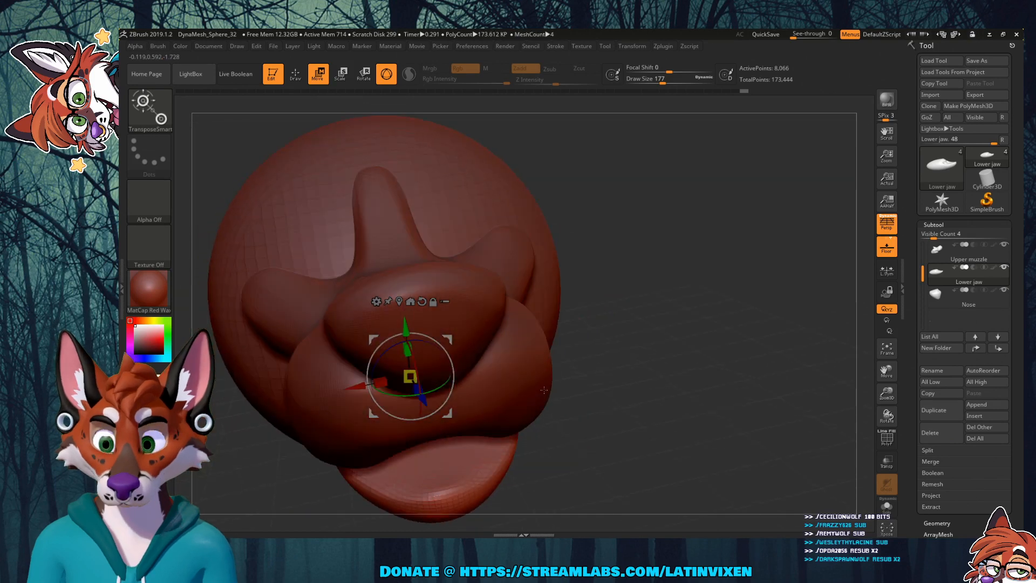
{"action": "left_click", "coordinate": [157, 112]}
{"action": "left_click", "coordinate": [303, 138]}
{"action": "left_click_drag", "start_coordinate": [677, 381], "coordinate": [564, 382]}
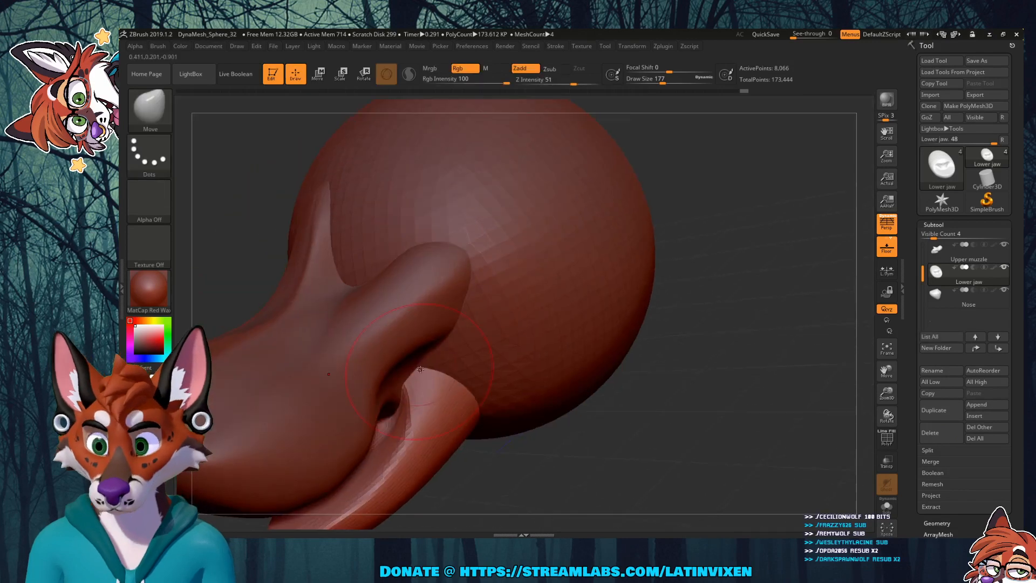
{"action": "mouse_move", "coordinate": [420, 370]}
{"action": "left_mouse_down"}
{"action": "mouse_move", "coordinate": [453, 378]}
{"action": "mouse_move", "coordinate": [410, 384]}
{"action": "left_mouse_up"}
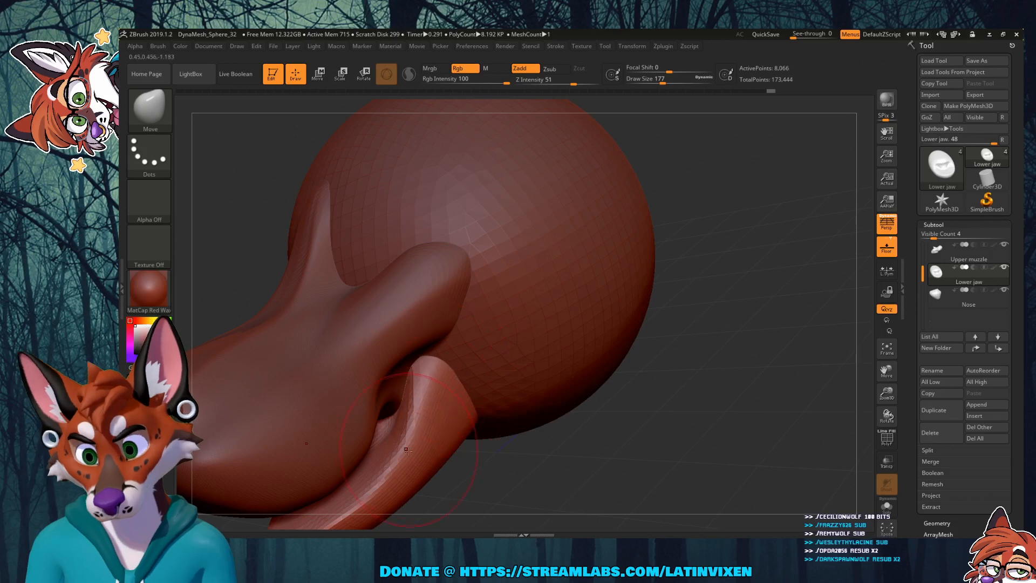
{"action": "left_click_drag", "start_coordinate": [406, 452], "coordinate": [402, 448]}
Step: Pull the rear corners of the lower jaw outward from below so its base flares against the head
{"action": "left_click_drag", "start_coordinate": [717, 359], "coordinate": [513, 343]}
{"action": "mouse_move", "coordinate": [551, 391]}
{"action": "left_mouse_down"}
{"action": "mouse_move", "coordinate": [762, 330]}
{"action": "mouse_move", "coordinate": [564, 312]}
{"action": "left_mouse_up"}
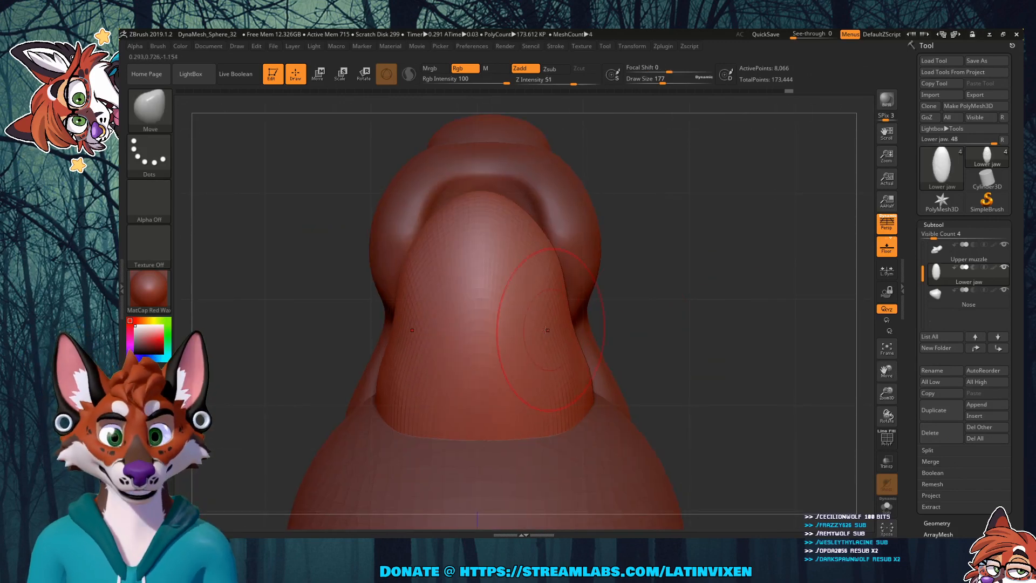
{"action": "left_click_drag", "start_coordinate": [381, 402], "coordinate": [343, 425]}
{"action": "left_click_drag", "start_coordinate": [734, 232], "coordinate": [728, 254]}
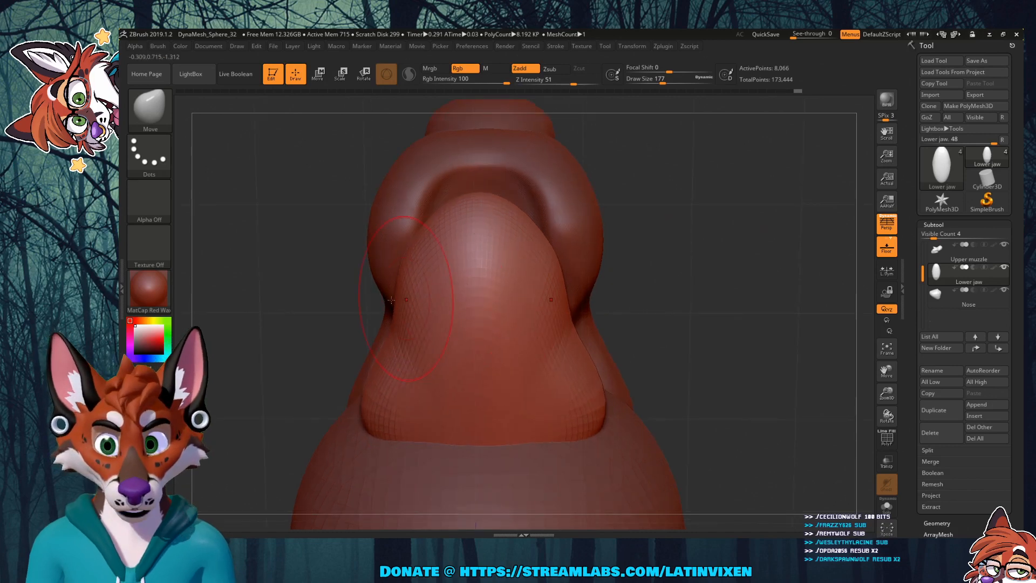
Step: Push the lower jaw's sides inward along its middle and front to narrow it within the upper muzzle
{"action": "left_click_drag", "start_coordinate": [399, 317], "coordinate": [407, 314]}
{"action": "mouse_move", "coordinate": [407, 277]}
{"action": "left_mouse_down"}
{"action": "mouse_move", "coordinate": [438, 214]}
{"action": "mouse_move", "coordinate": [496, 204]}
{"action": "mouse_move", "coordinate": [491, 195]}
{"action": "left_mouse_up"}
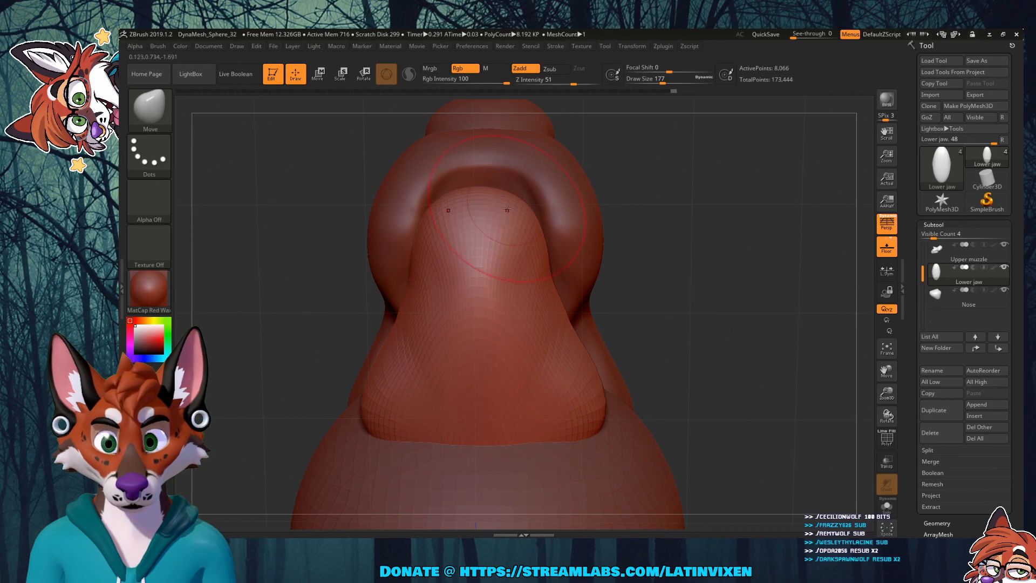
{"action": "left_click_drag", "start_coordinate": [549, 266], "coordinate": [544, 268]}
{"action": "left_click_drag", "start_coordinate": [568, 318], "coordinate": [562, 320]}
Step: Pull the middle of the lower jaw's rear underside edge back over the head into a rounded point
{"action": "mouse_move", "coordinate": [669, 284]}
{"action": "left_mouse_down"}
{"action": "mouse_move", "coordinate": [532, 273]}
{"action": "mouse_move", "coordinate": [750, 248]}
{"action": "mouse_move", "coordinate": [765, 234]}
{"action": "mouse_move", "coordinate": [772, 253]}
{"action": "left_mouse_up"}
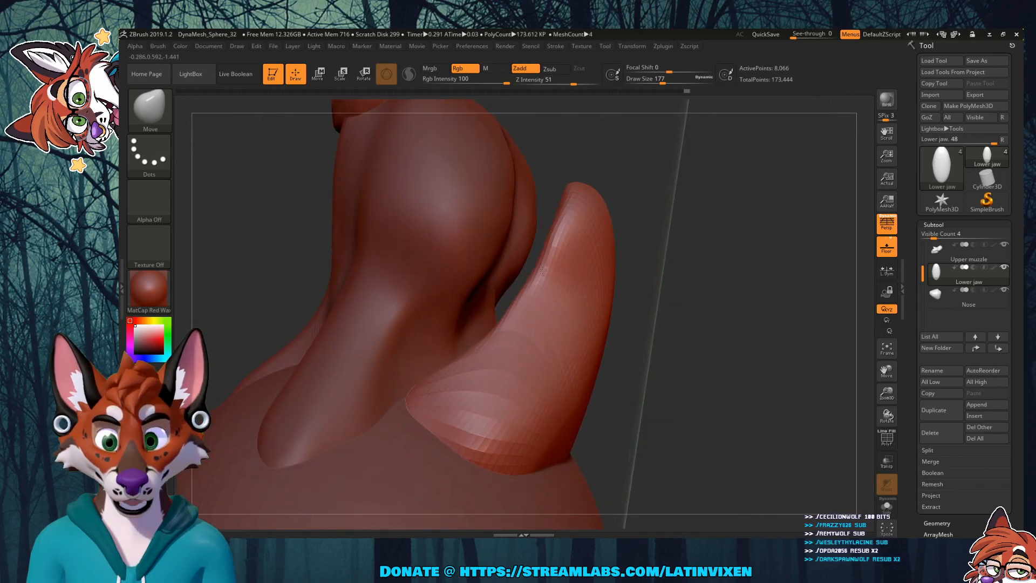
{"action": "left_click_drag", "start_coordinate": [726, 238], "coordinate": [610, 250]}
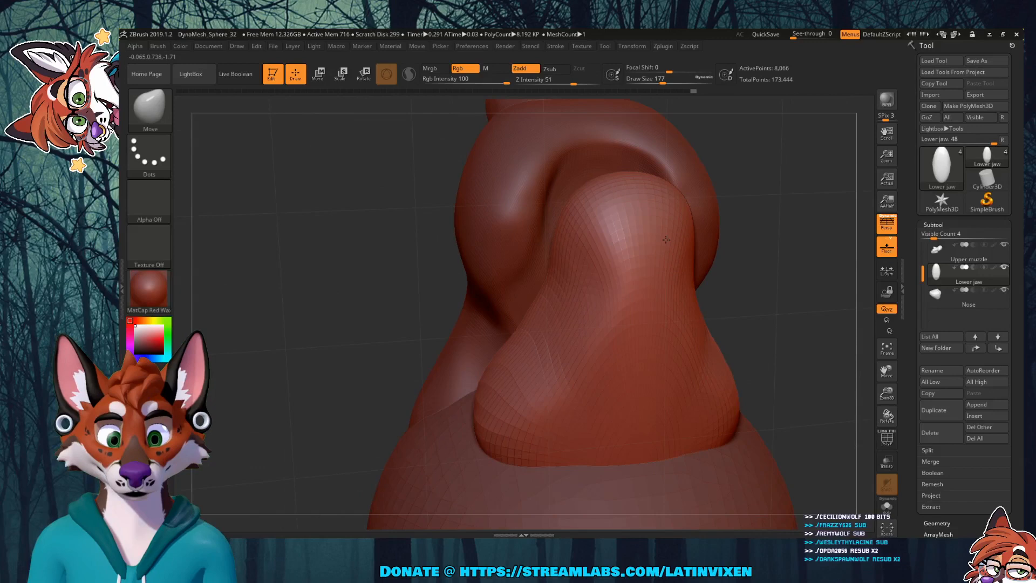
{"action": "left_click_drag", "start_coordinate": [635, 437], "coordinate": [639, 455]}
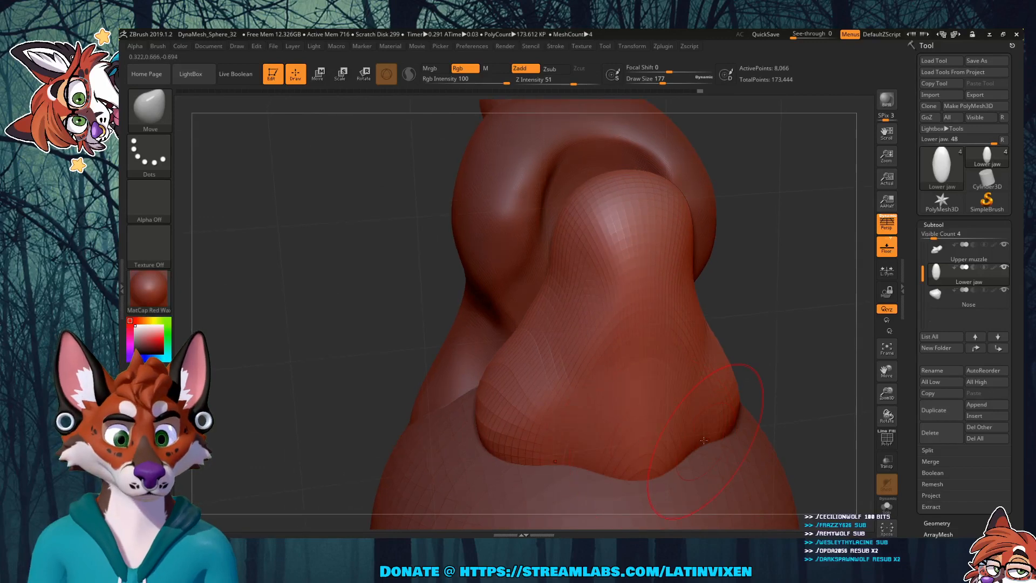
{"action": "left_click_drag", "start_coordinate": [723, 420], "coordinate": [751, 354]}
{"action": "left_click_drag", "start_coordinate": [685, 465], "coordinate": [700, 489]}
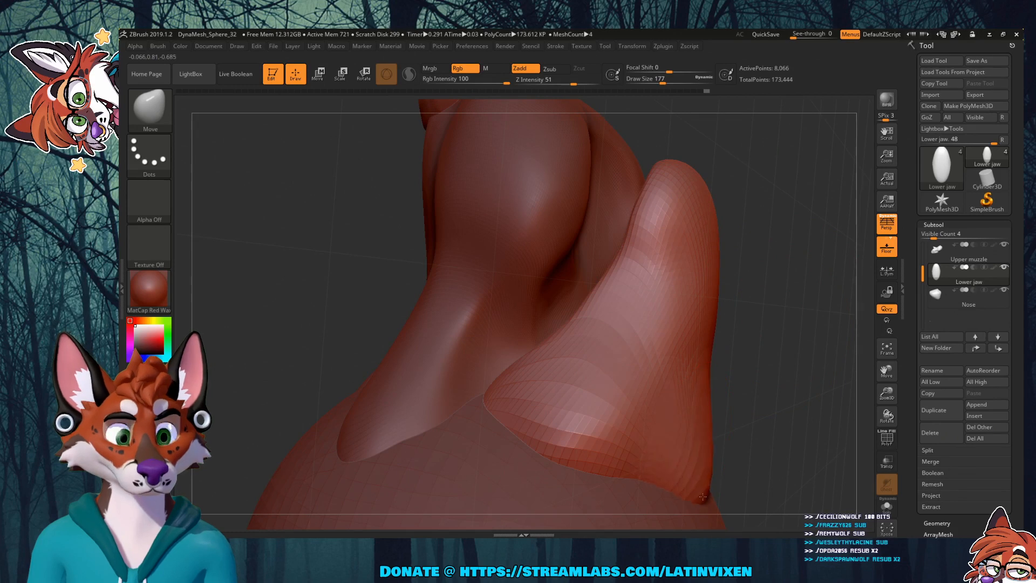
Step: Smooth the side and underside of the lower jaw between its flared base and front tip
{"action": "mouse_move", "coordinate": [749, 358]}
{"action": "left_mouse_down"}
{"action": "mouse_move", "coordinate": [610, 359]}
{"action": "mouse_move", "coordinate": [753, 360]}
{"action": "mouse_move", "coordinate": [745, 363]}
{"action": "left_mouse_up"}
{"action": "left_click_drag", "start_coordinate": [629, 385], "coordinate": [637, 400], "text": "shift"}
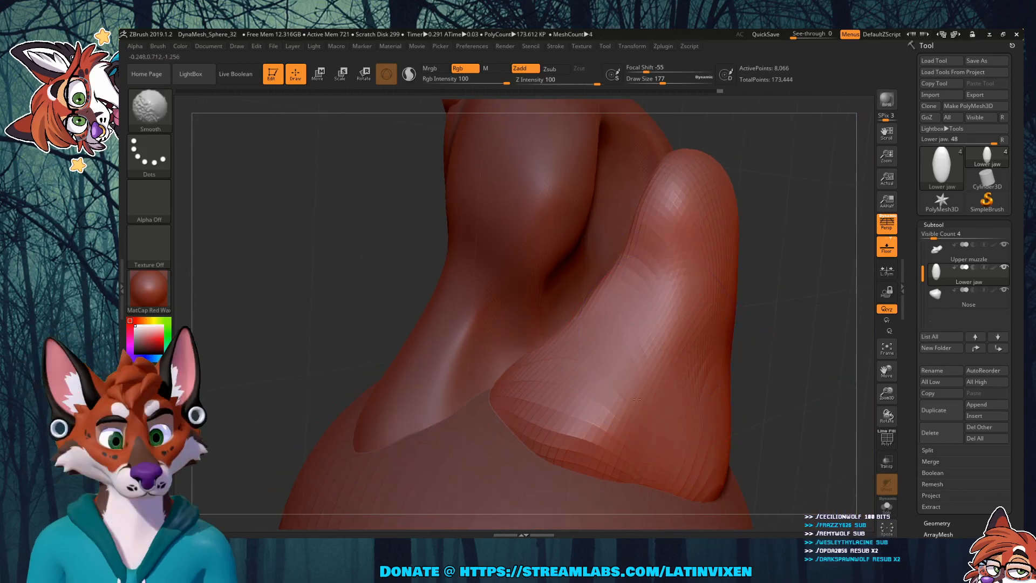
{"action": "left_click_drag", "start_coordinate": [693, 268], "coordinate": [701, 324], "text": "shift"}
{"action": "left_click_drag", "start_coordinate": [777, 353], "coordinate": [637, 353]}
{"action": "left_click_drag", "start_coordinate": [763, 381], "coordinate": [765, 351]}
{"action": "left_click_drag", "start_coordinate": [495, 303], "coordinate": [747, 349]}
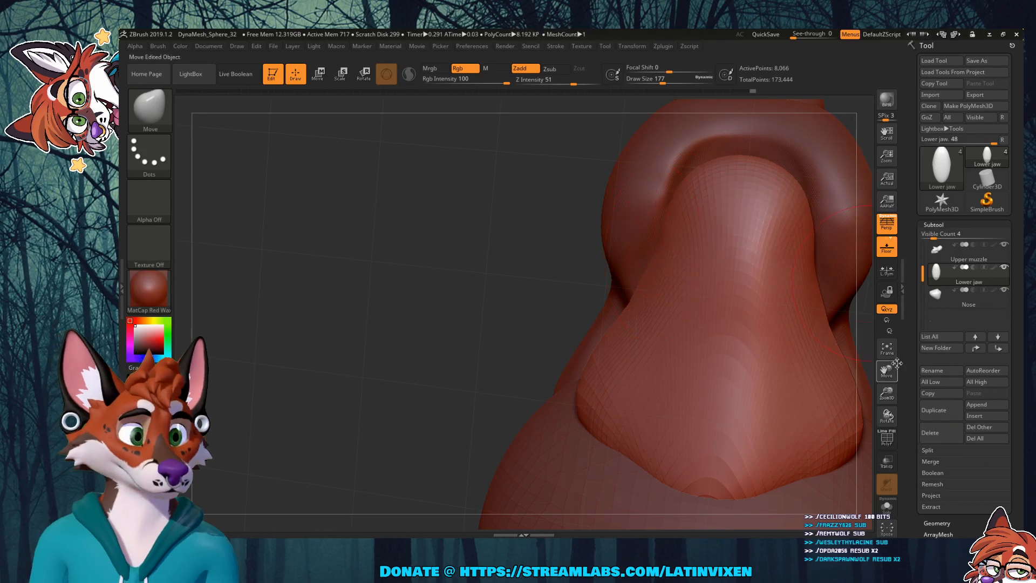
{"action": "left_click_drag", "start_coordinate": [888, 366], "coordinate": [865, 390]}
{"action": "mouse_move", "coordinate": [834, 317]}
{"action": "left_mouse_down"}
{"action": "mouse_move", "coordinate": [842, 308]}
{"action": "mouse_move", "coordinate": [828, 315]}
{"action": "left_mouse_up"}
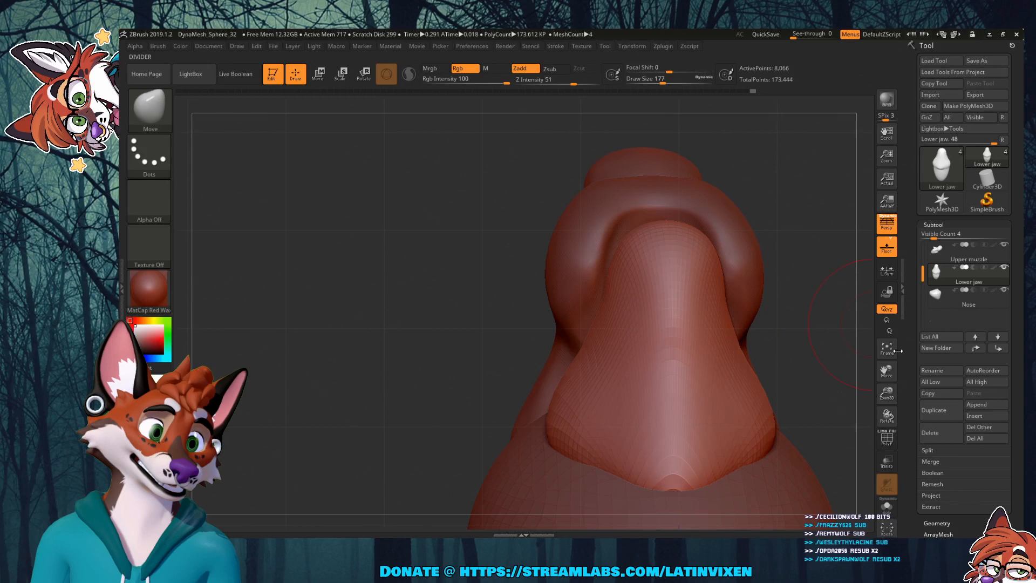
{"action": "left_click_drag", "start_coordinate": [886, 371], "coordinate": [793, 389]}
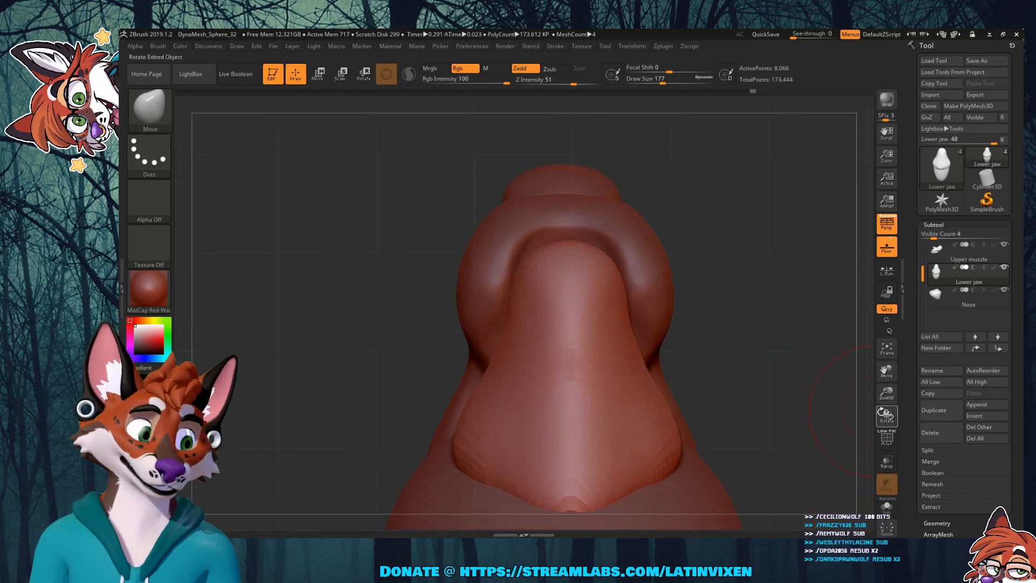
Step: Select the nose and shift it slightly sideways with Transpose to align it with the muzzle's centre
{"action": "left_click", "coordinate": [944, 299]}
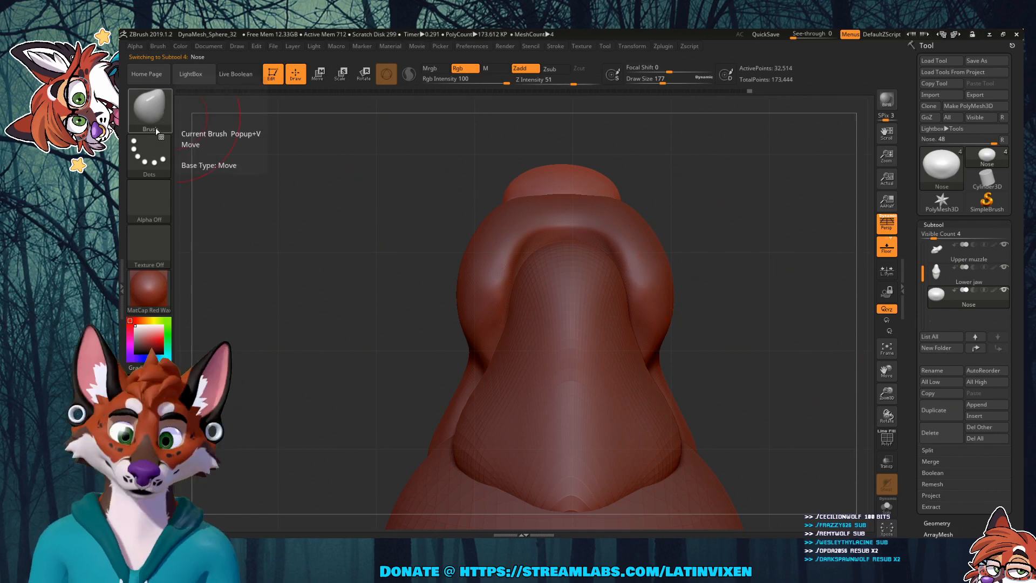
{"action": "key", "text": "b"}
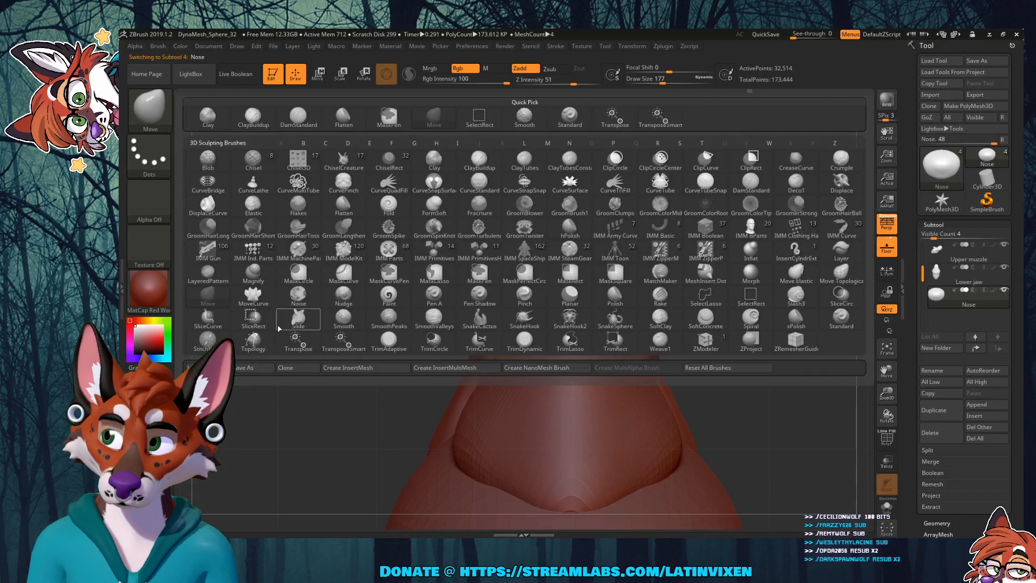
{"action": "key", "text": "w"}
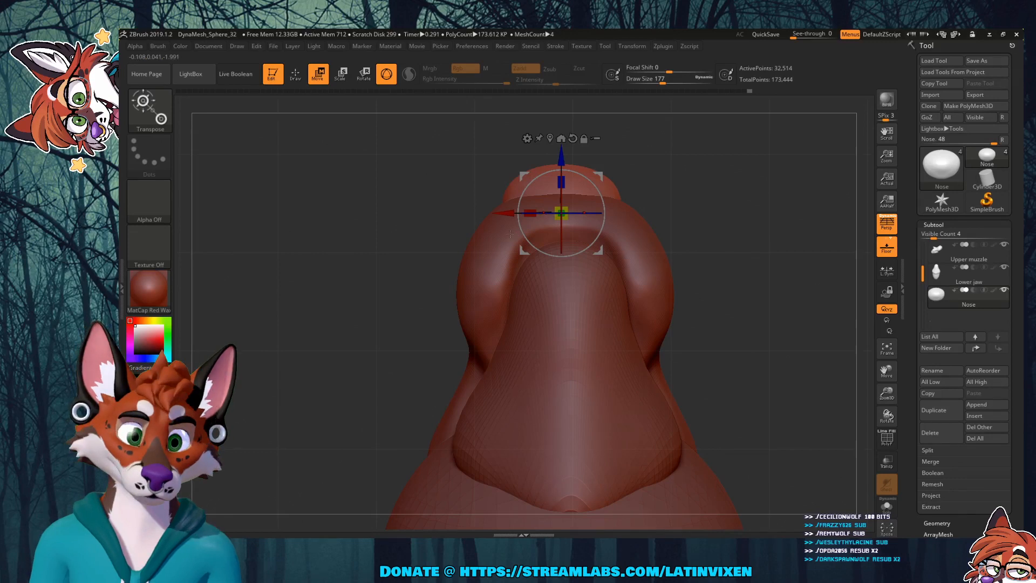
{"action": "left_click_drag", "start_coordinate": [503, 212], "coordinate": [506, 211]}
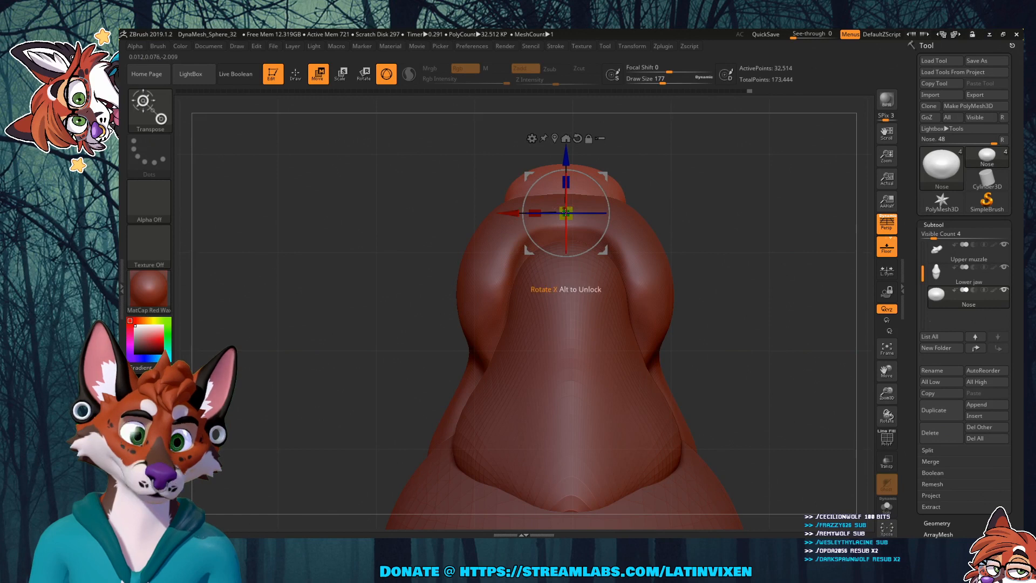
{"action": "left_click", "coordinate": [556, 212], "text": "alt"}
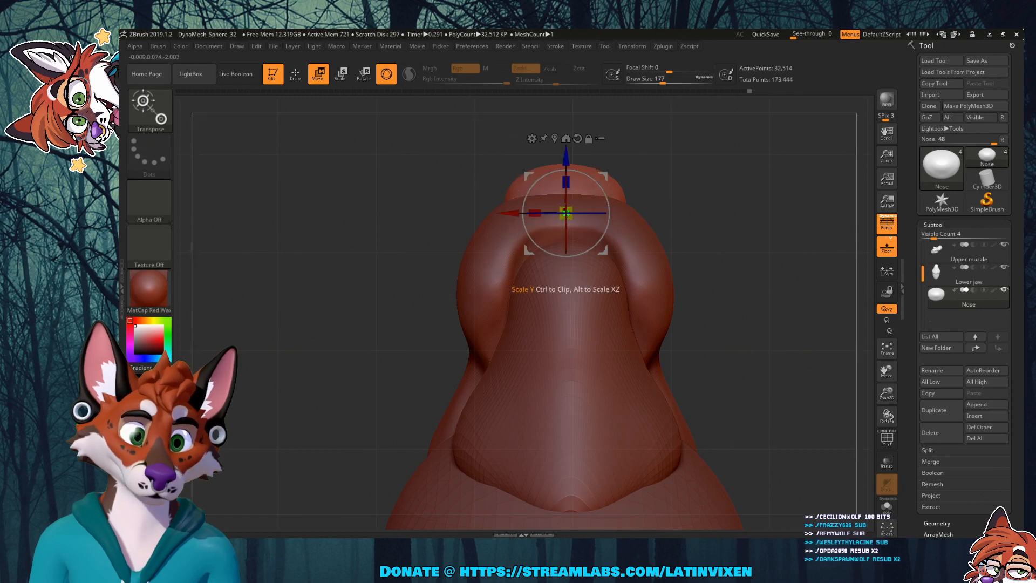
{"action": "left_click_drag", "start_coordinate": [613, 213], "coordinate": [608, 214]}
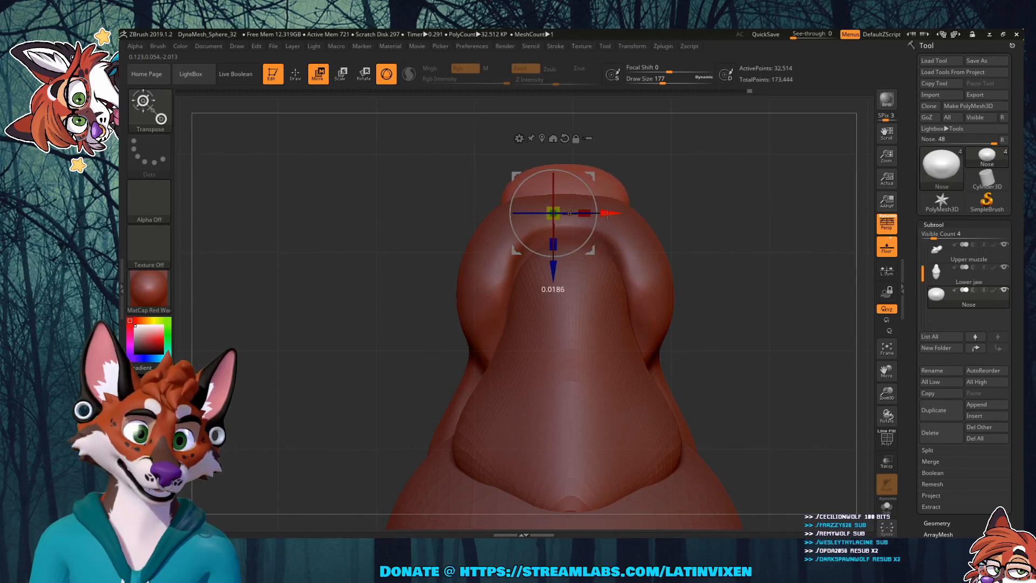
Step: Adjust the nose's height on the tip of the upper muzzle by moving it along the Y axis
{"action": "left_click_drag", "start_coordinate": [650, 153], "coordinate": [701, 297]}
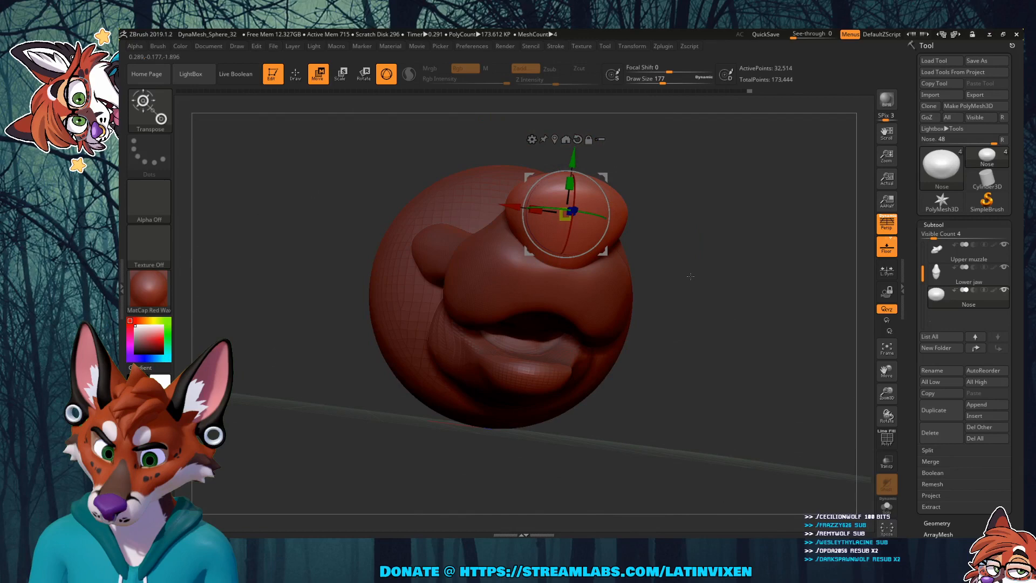
{"action": "left_click_drag", "start_coordinate": [690, 276], "coordinate": [667, 236]}
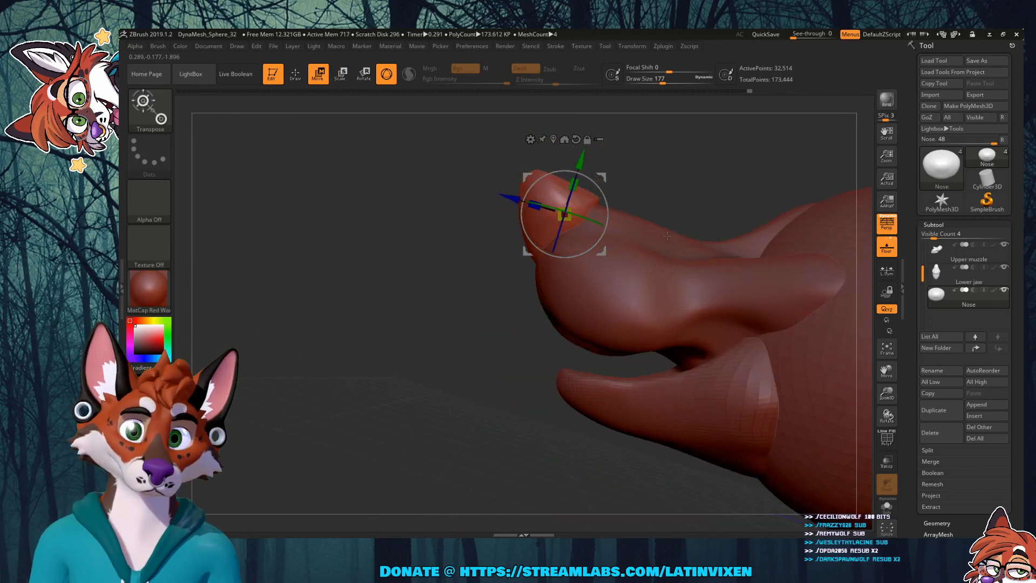
{"action": "mouse_move", "coordinate": [667, 236]}
{"action": "left_mouse_down"}
{"action": "mouse_move", "coordinate": [724, 298]}
{"action": "mouse_move", "coordinate": [683, 246]}
{"action": "left_mouse_up"}
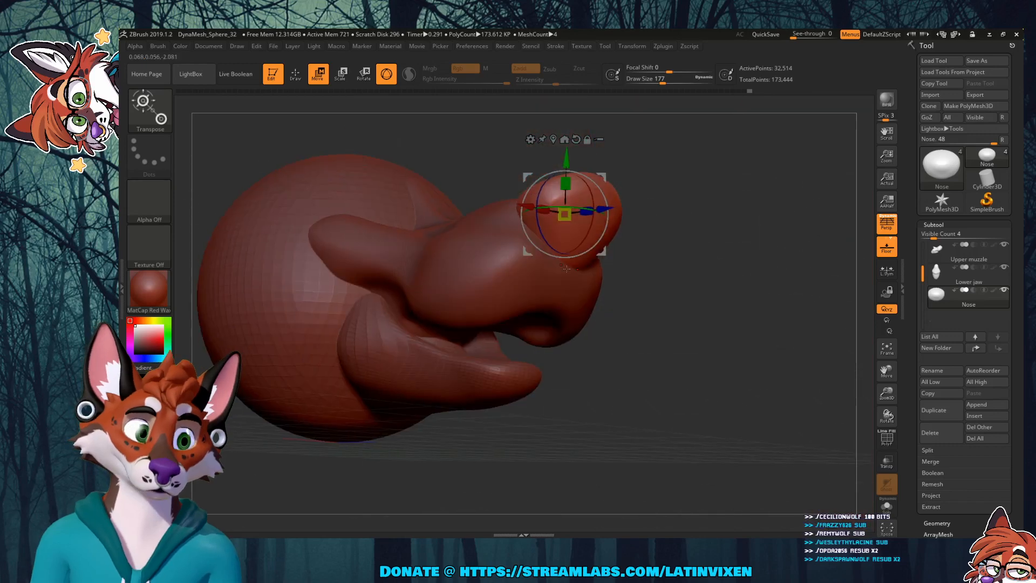
{"action": "left_click_drag", "start_coordinate": [565, 184], "coordinate": [570, 163]}
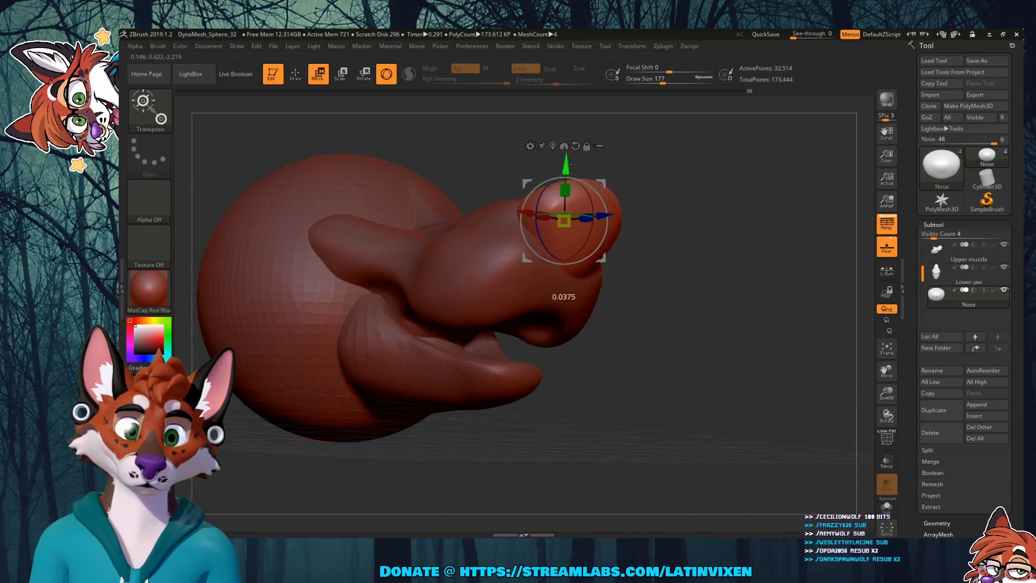
Step: Move the nose along the X axis from a top view to centre it on the muzzle bridge
{"action": "mouse_move", "coordinate": [667, 203]}
{"action": "left_mouse_down"}
{"action": "mouse_move", "coordinate": [669, 247]}
{"action": "mouse_move", "coordinate": [668, 211]}
{"action": "left_mouse_up"}
{"action": "left_click_drag", "start_coordinate": [696, 354], "coordinate": [704, 284]}
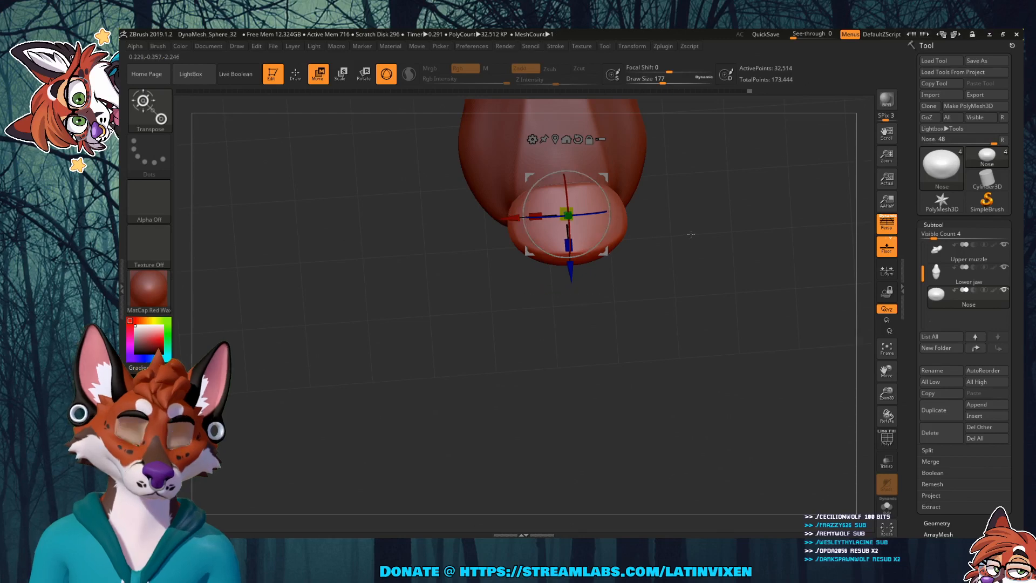
{"action": "left_click_drag", "start_coordinate": [886, 393], "coordinate": [854, 376]}
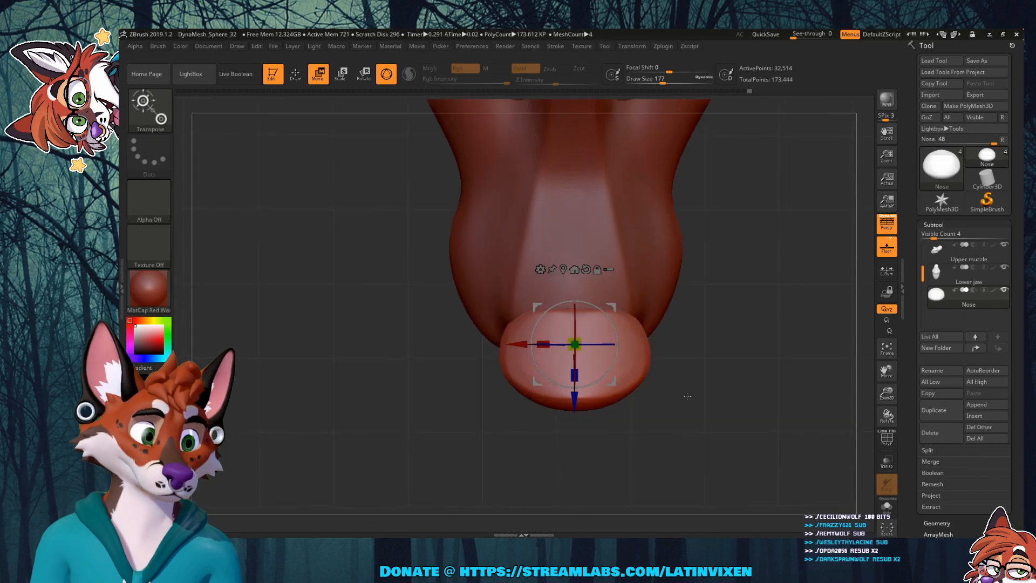
{"action": "left_click_drag", "start_coordinate": [517, 344], "coordinate": [509, 345]}
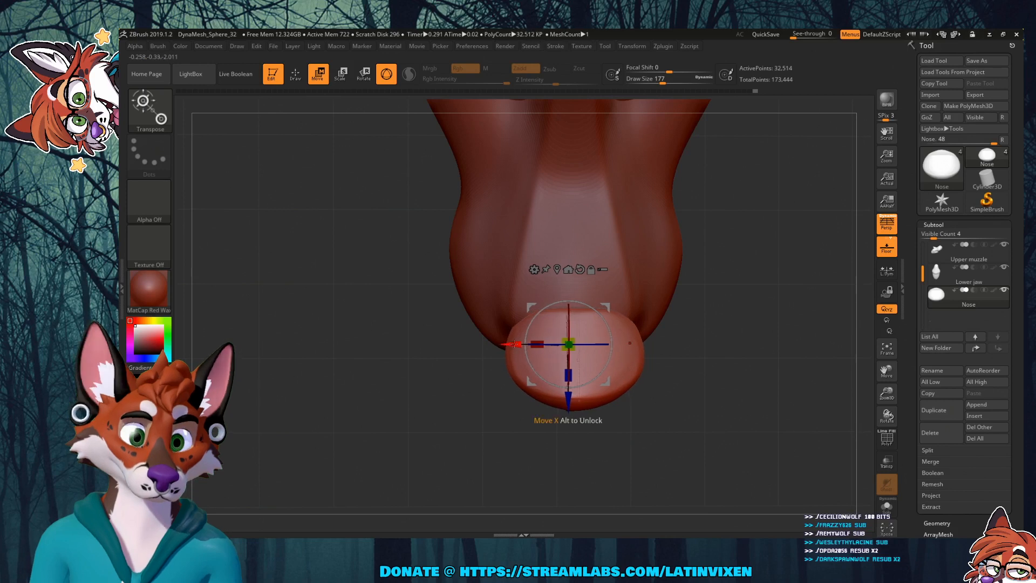
Step: Undo the last sideways nose move and nudge the nose along the X axis until it is centred on the upper muzzle
{"action": "key", "text": "ctrl+z"}
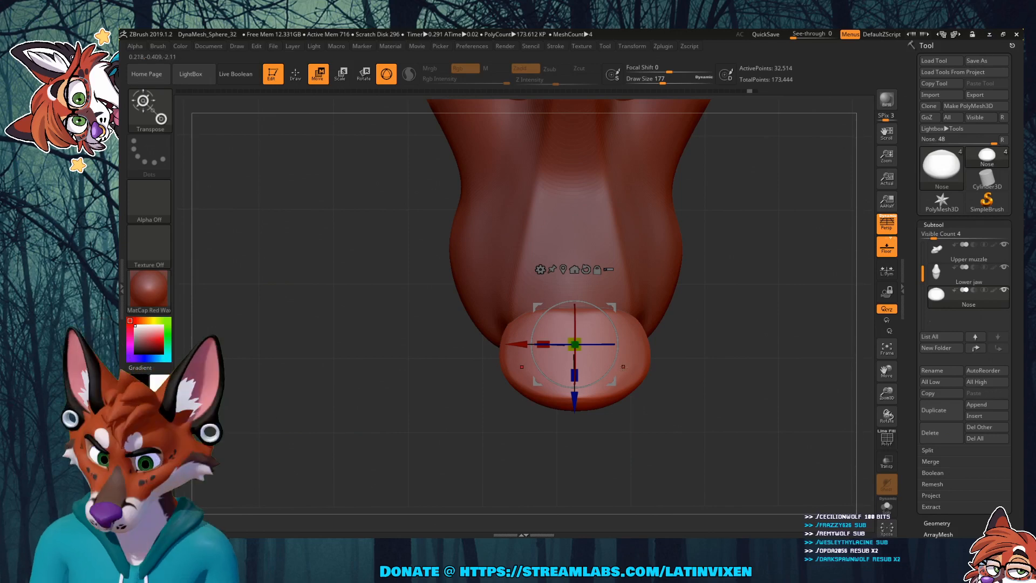
{"action": "left_click_drag", "start_coordinate": [520, 343], "coordinate": [517, 344]}
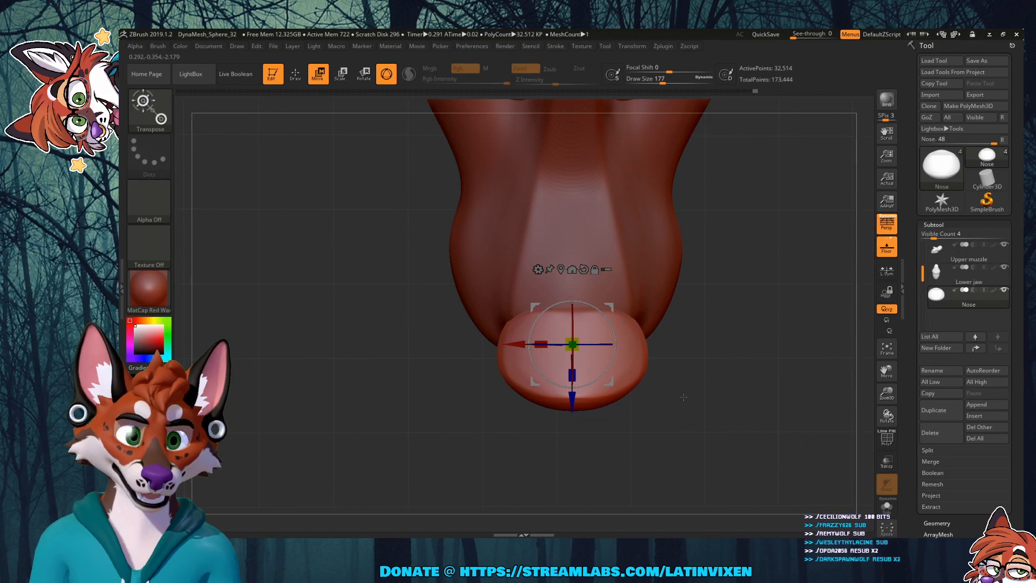
{"action": "left_click_drag", "start_coordinate": [683, 397], "coordinate": [680, 224]}
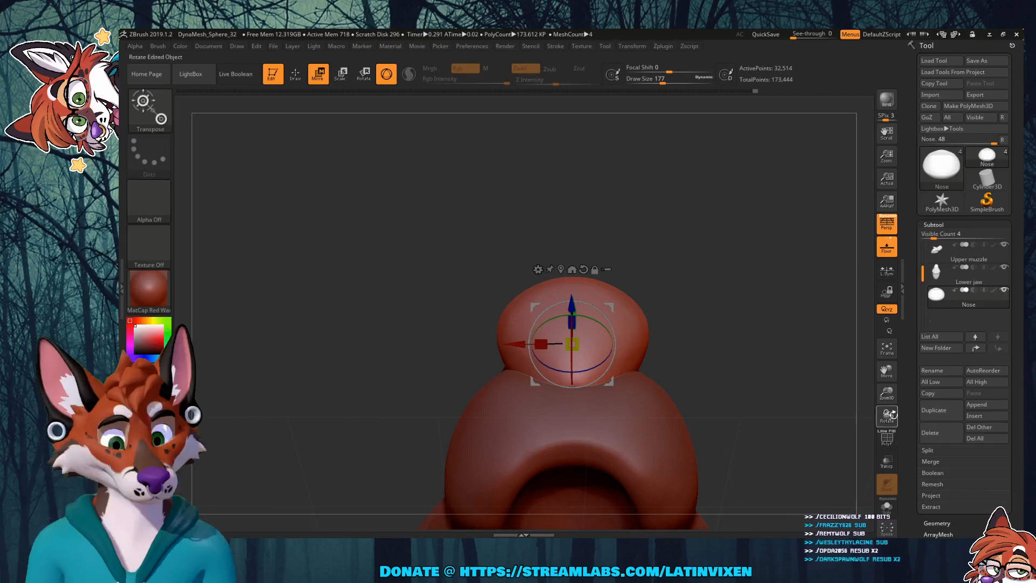
{"action": "left_click_drag", "start_coordinate": [891, 415], "coordinate": [886, 374]}
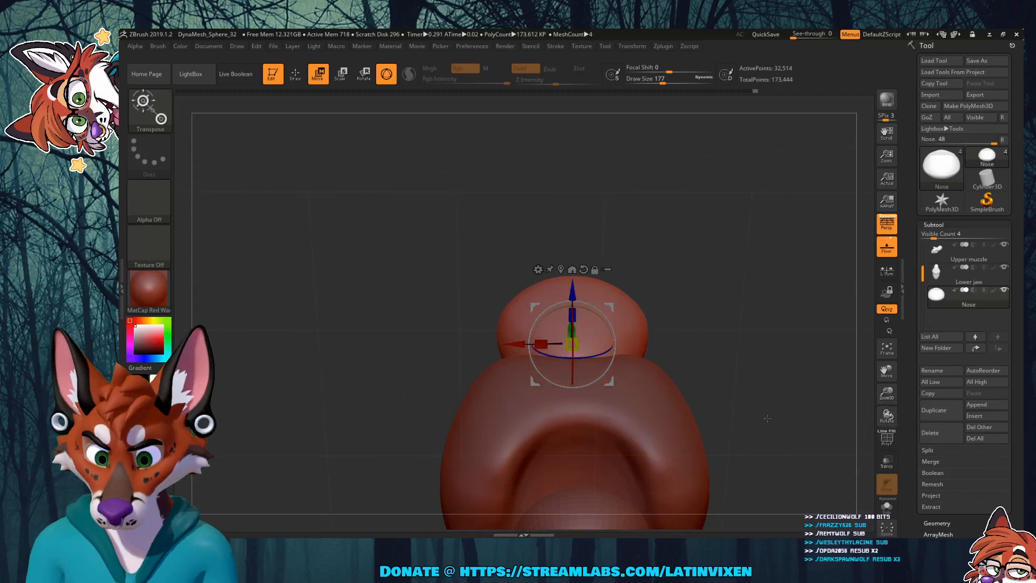
{"action": "left_click", "coordinate": [887, 438]}
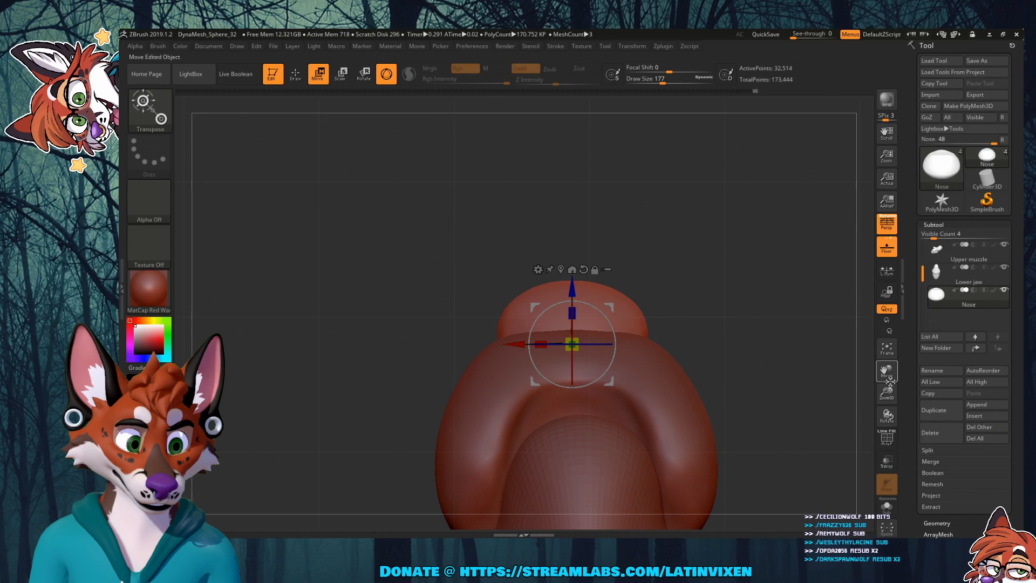
{"action": "left_click_drag", "start_coordinate": [889, 380], "coordinate": [855, 330]}
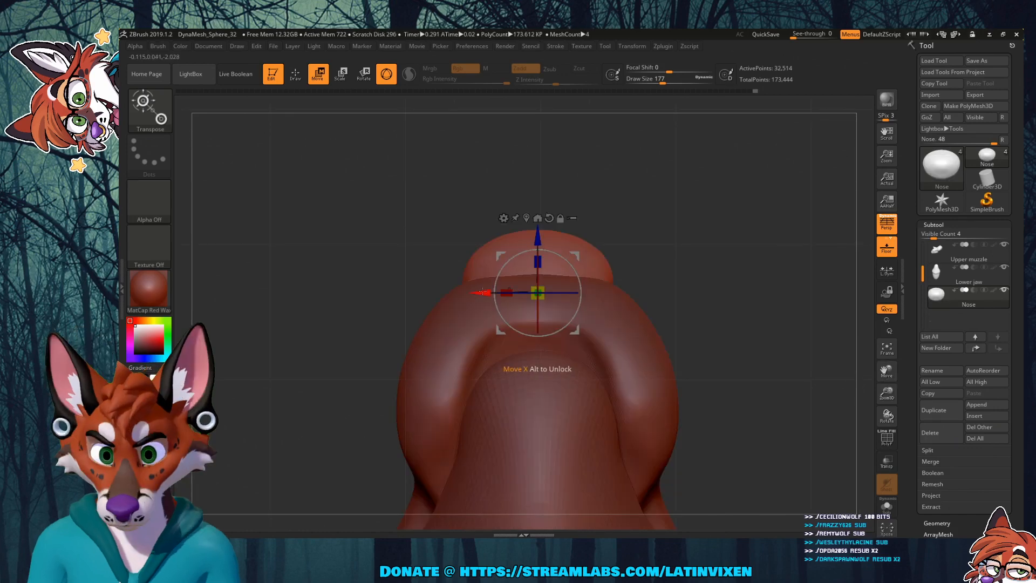
{"action": "left_click_drag", "start_coordinate": [482, 292], "coordinate": [481, 293]}
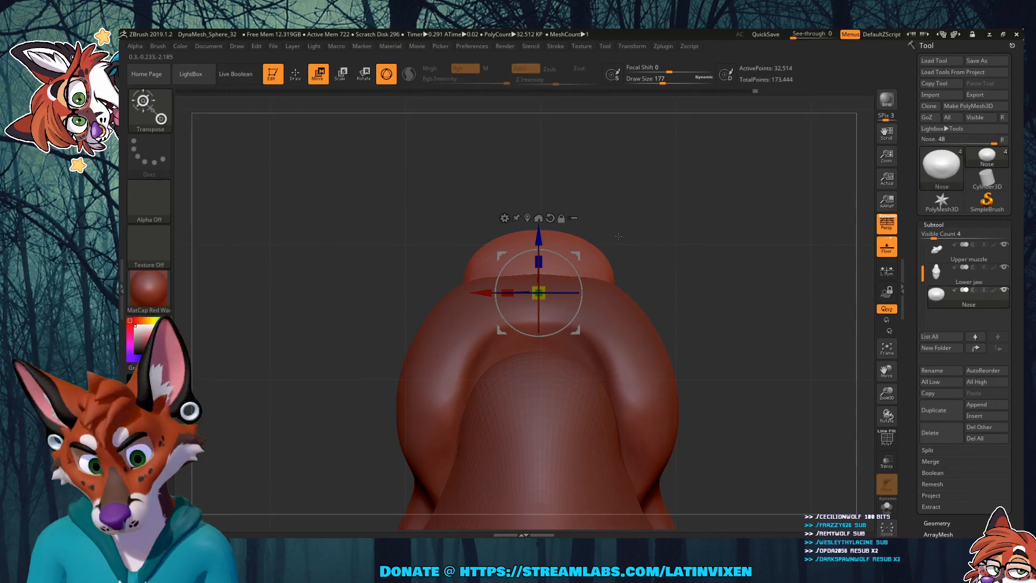
{"action": "left_click_drag", "start_coordinate": [618, 237], "coordinate": [754, 345]}
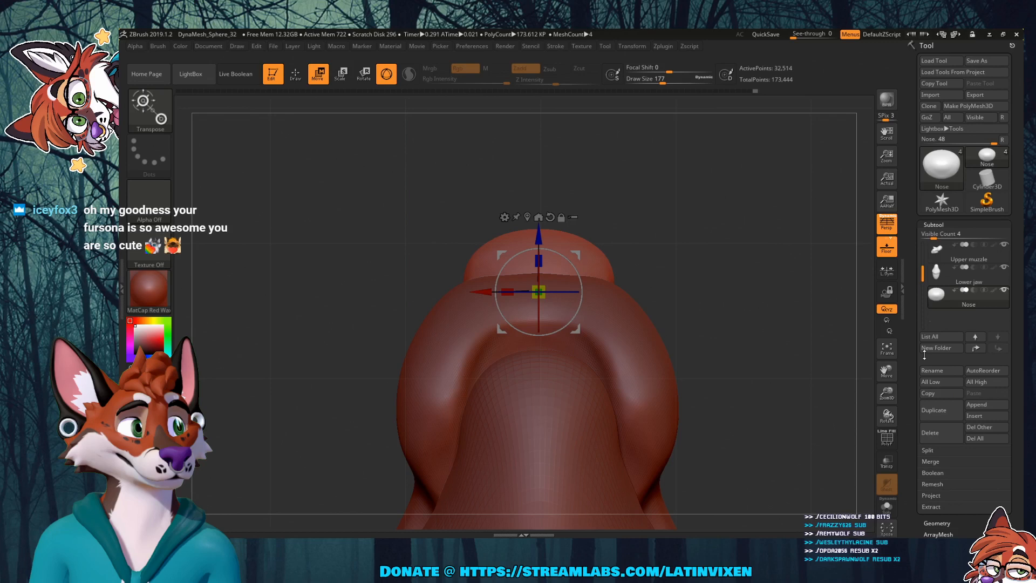
Step: Select the upper muzzle and reshape the middle of its front lip edge with the Move brush
{"action": "left_click", "coordinate": [946, 250]}
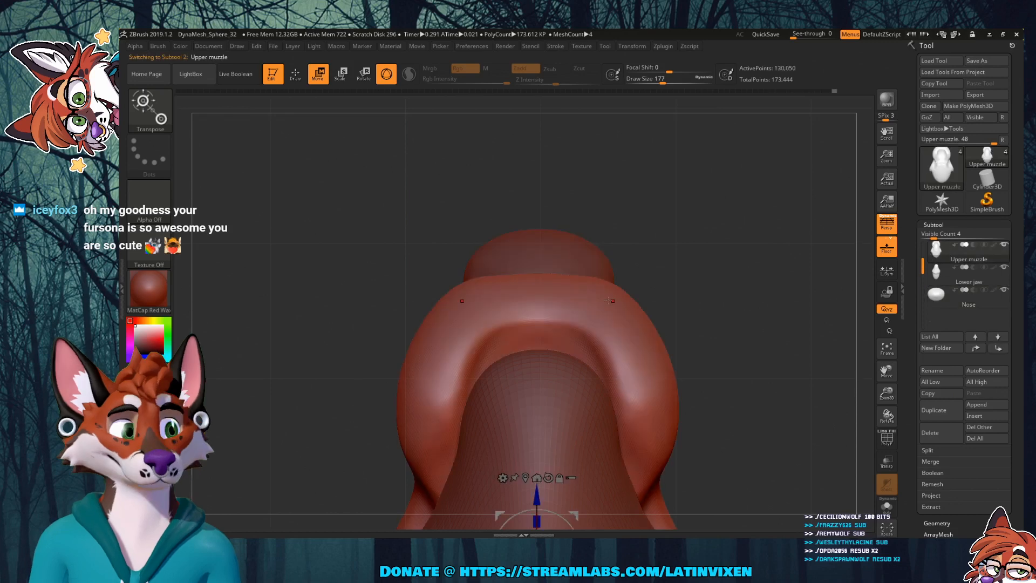
{"action": "key", "text": "b"}
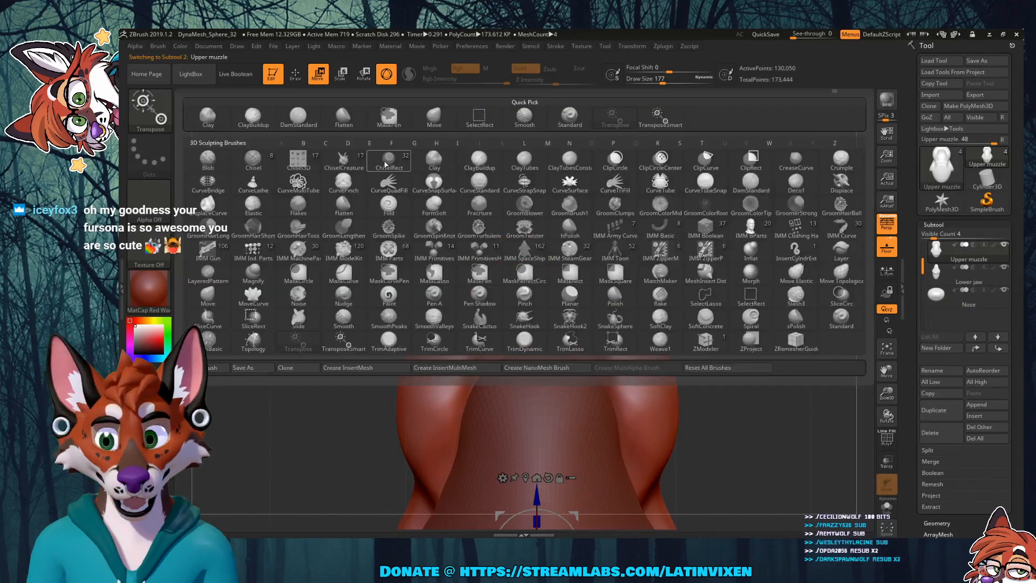
{"action": "key", "text": "m"}
{"action": "key", "text": "v"}
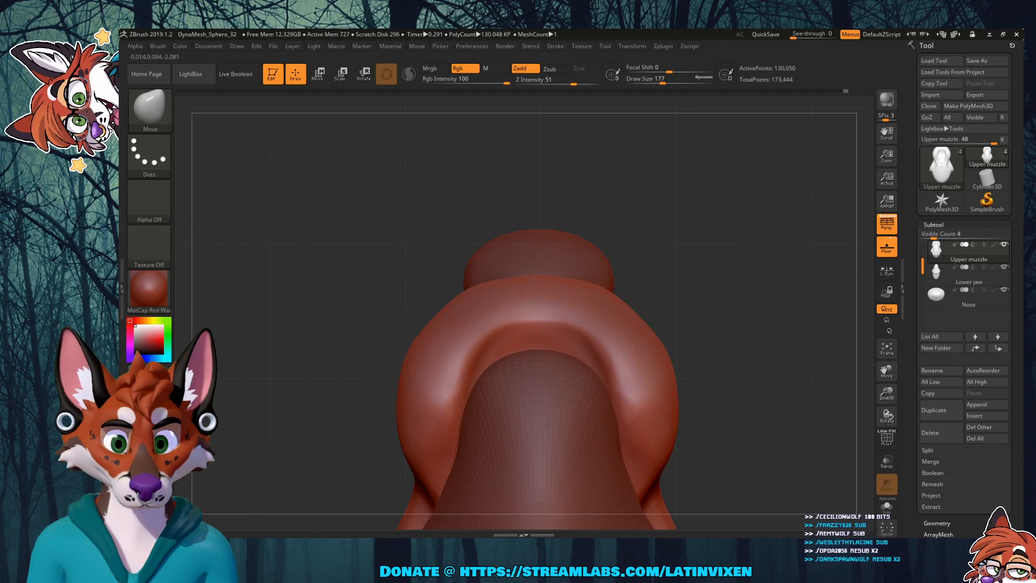
{"action": "left_click_drag", "start_coordinate": [684, 246], "coordinate": [730, 273]}
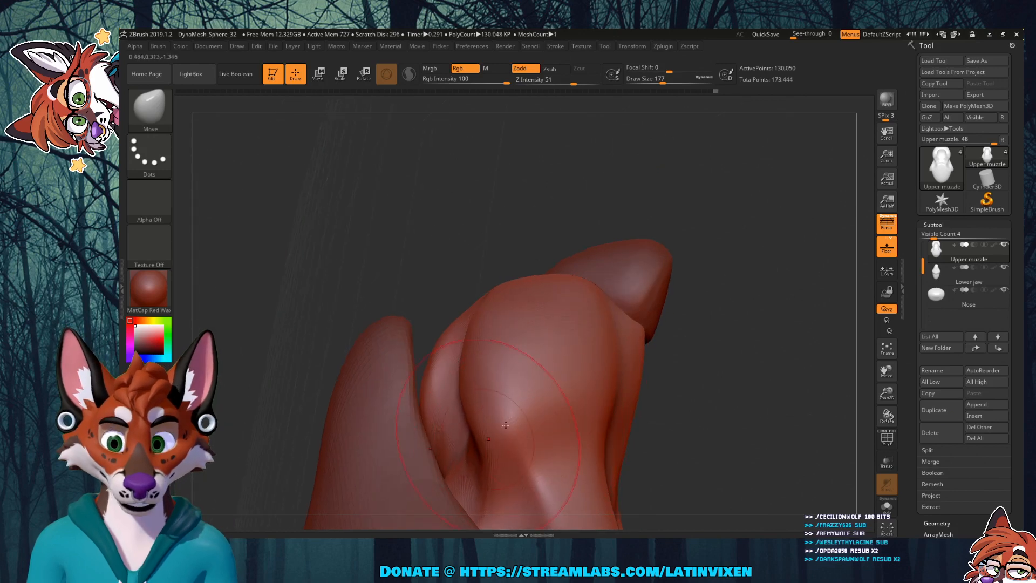
{"action": "mouse_move", "coordinate": [694, 372]}
{"action": "left_mouse_down"}
{"action": "mouse_move", "coordinate": [666, 358]}
{"action": "mouse_move", "coordinate": [671, 298]}
{"action": "mouse_move", "coordinate": [769, 359]}
{"action": "mouse_move", "coordinate": [740, 383]}
{"action": "mouse_move", "coordinate": [773, 231]}
{"action": "mouse_move", "coordinate": [728, 257]}
{"action": "mouse_move", "coordinate": [726, 273]}
{"action": "left_mouse_up"}
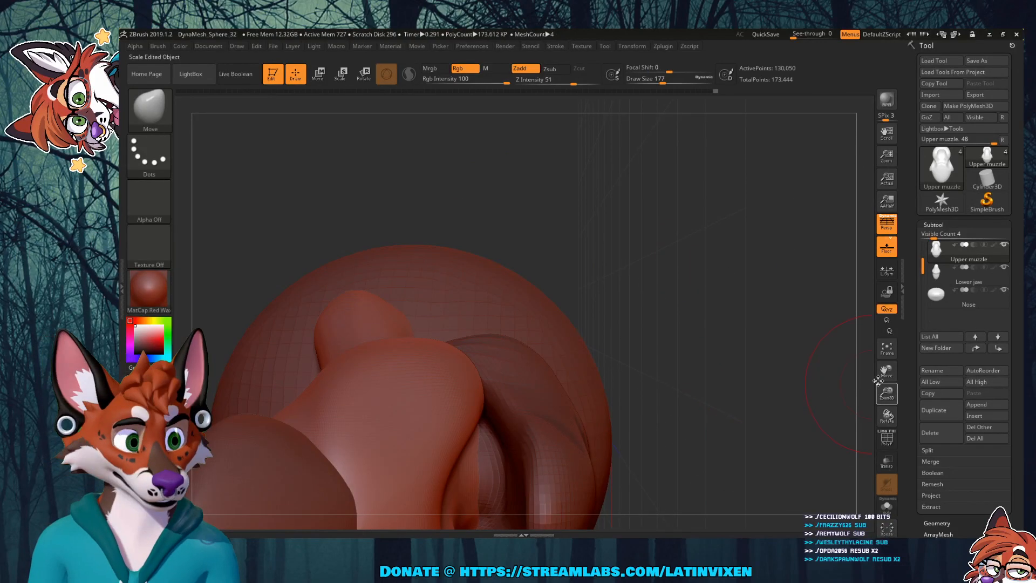
{"action": "left_click_drag", "start_coordinate": [886, 371], "coordinate": [916, 288]}
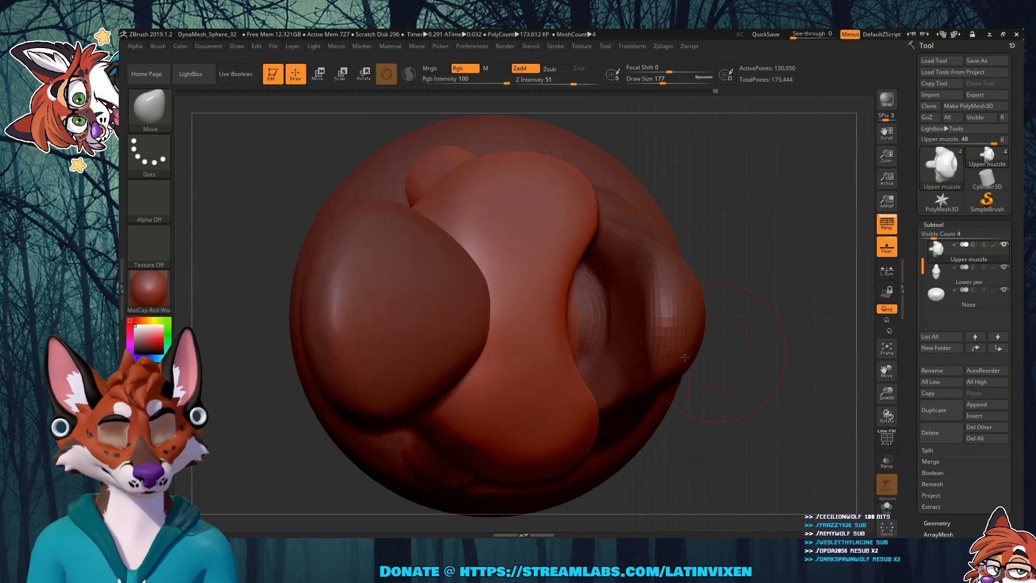
{"action": "left_click_drag", "start_coordinate": [570, 310], "coordinate": [565, 311]}
{"action": "left_click_drag", "start_coordinate": [586, 254], "coordinate": [596, 277]}
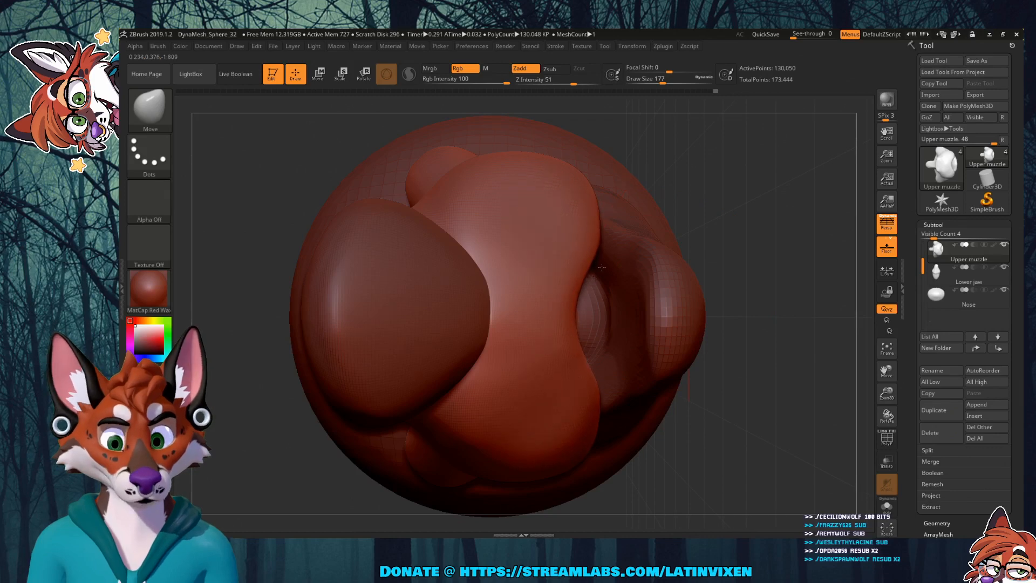
Step: Smooth the bridge of the upper muzzle just behind the nose
{"action": "mouse_move", "coordinate": [788, 223]}
{"action": "left_mouse_down"}
{"action": "mouse_move", "coordinate": [739, 238]}
{"action": "mouse_move", "coordinate": [786, 235]}
{"action": "mouse_move", "coordinate": [803, 187]}
{"action": "mouse_move", "coordinate": [638, 358]}
{"action": "left_mouse_up"}
{"action": "left_click_drag", "start_coordinate": [738, 318], "coordinate": [735, 235]}
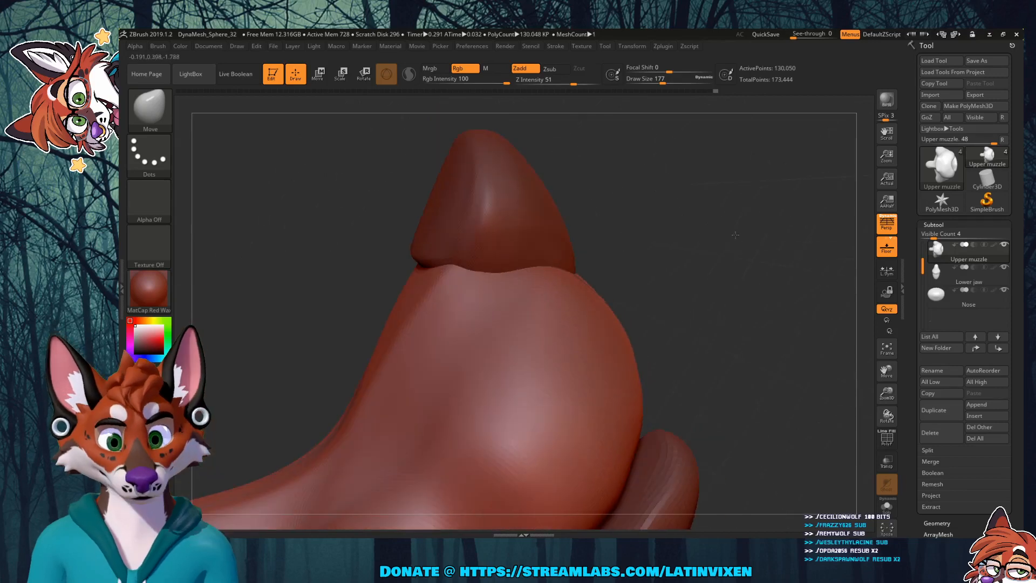
{"action": "left_click_drag", "start_coordinate": [886, 370], "coordinate": [837, 306]}
{"action": "mouse_move", "coordinate": [683, 361]}
{"action": "left_mouse_down"}
{"action": "mouse_move", "coordinate": [695, 323]}
{"action": "mouse_move", "coordinate": [672, 357]}
{"action": "left_mouse_up"}
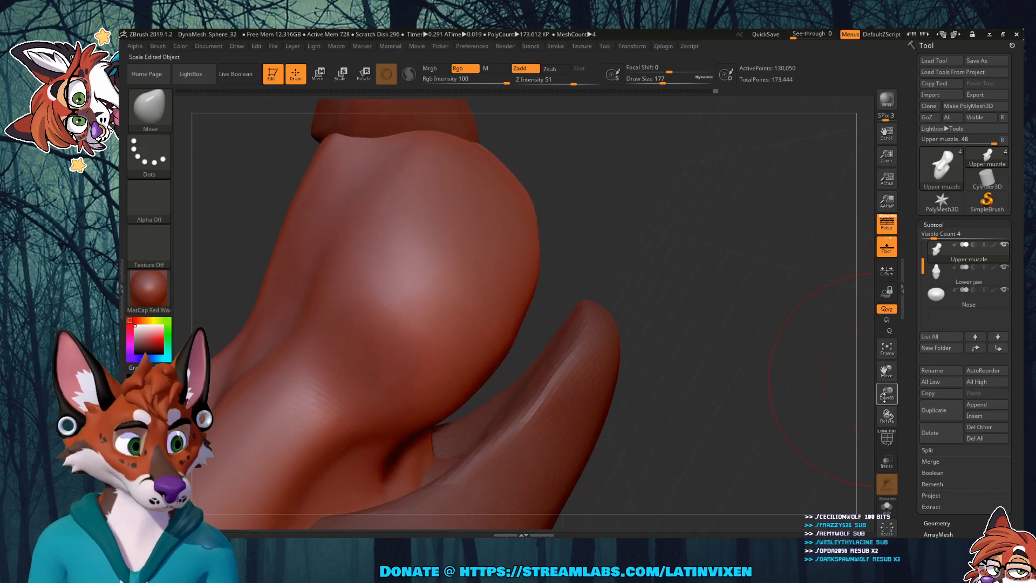
{"action": "left_click_drag", "start_coordinate": [884, 395], "coordinate": [863, 345]}
{"action": "left_click_drag", "start_coordinate": [763, 235], "coordinate": [739, 391]}
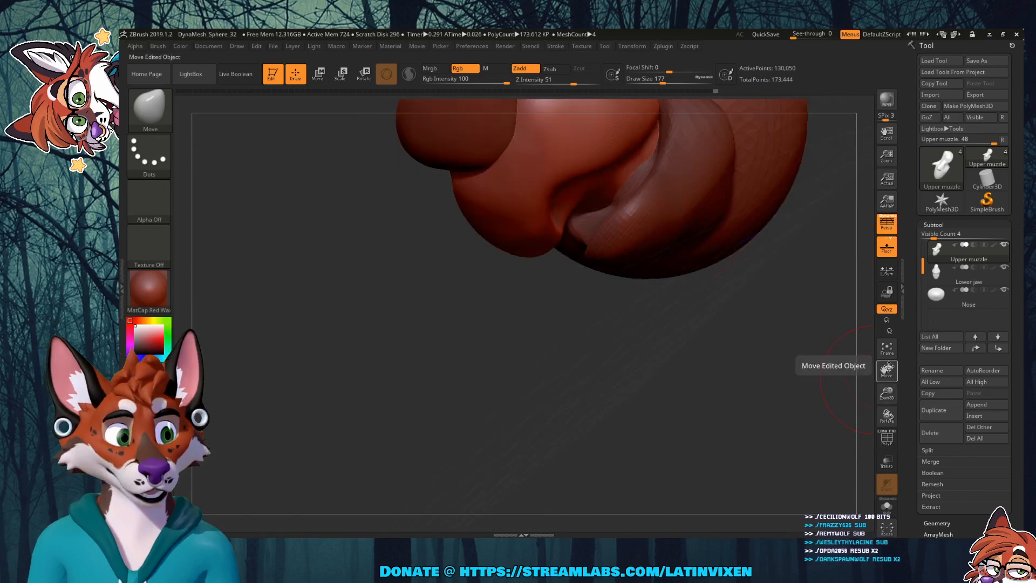
{"action": "left_click_drag", "start_coordinate": [885, 371], "coordinate": [841, 469]}
{"action": "left_click_drag", "start_coordinate": [782, 342], "coordinate": [745, 340]}
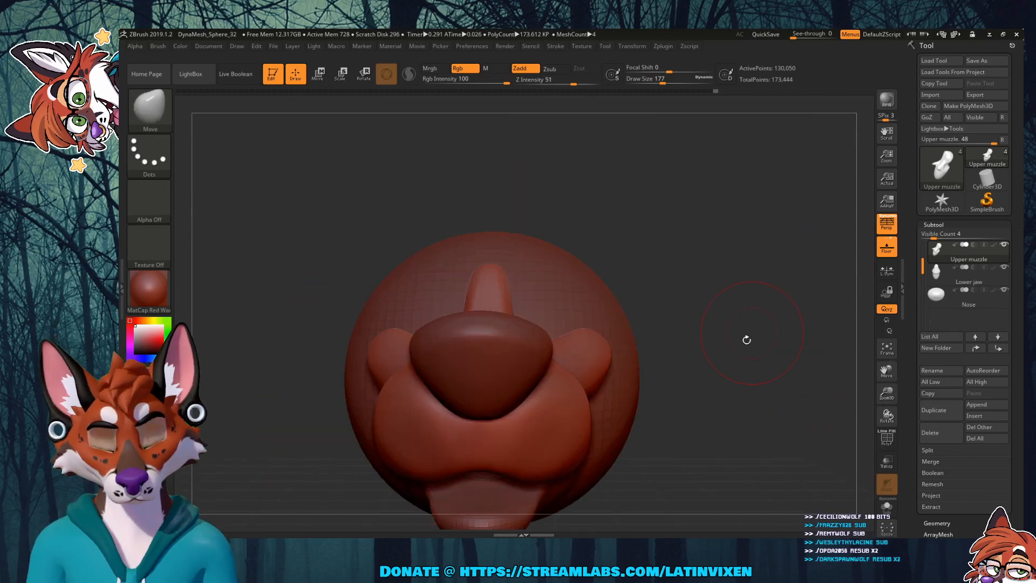
{"action": "left_click_drag", "start_coordinate": [886, 393], "coordinate": [899, 374]}
{"action": "left_click_drag", "start_coordinate": [761, 425], "coordinate": [739, 456]}
{"action": "left_click_drag", "start_coordinate": [511, 256], "coordinate": [533, 290]}
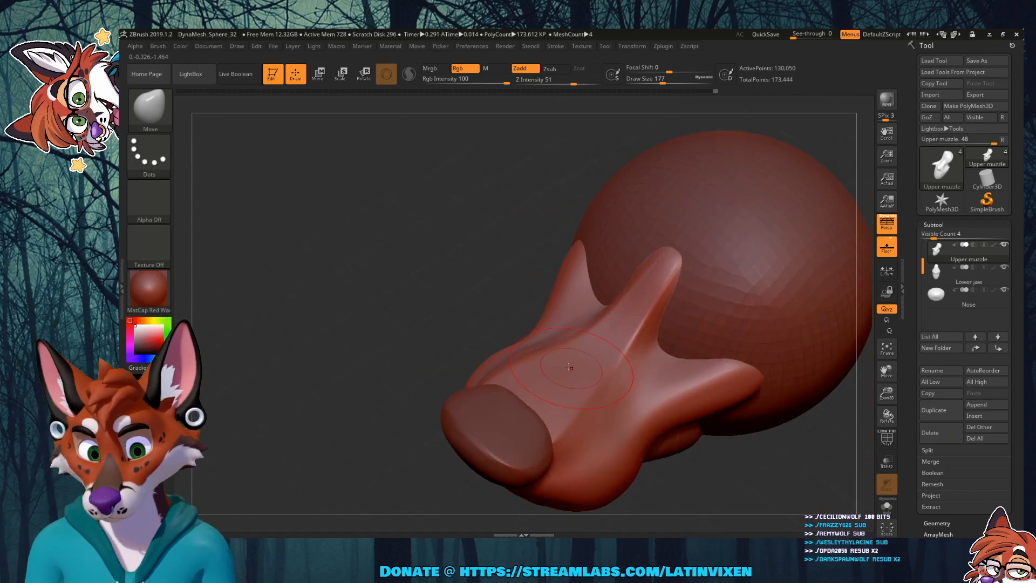
{"action": "mouse_move", "coordinate": [559, 376]}
{"action": "left_mouse_down", "text": "shift"}
{"action": "mouse_move", "coordinate": [597, 363]}
{"action": "mouse_move", "coordinate": [583, 377]}
{"action": "mouse_move", "coordinate": [606, 378]}
{"action": "mouse_move", "coordinate": [611, 355]}
{"action": "left_mouse_up", "text": "shift"}
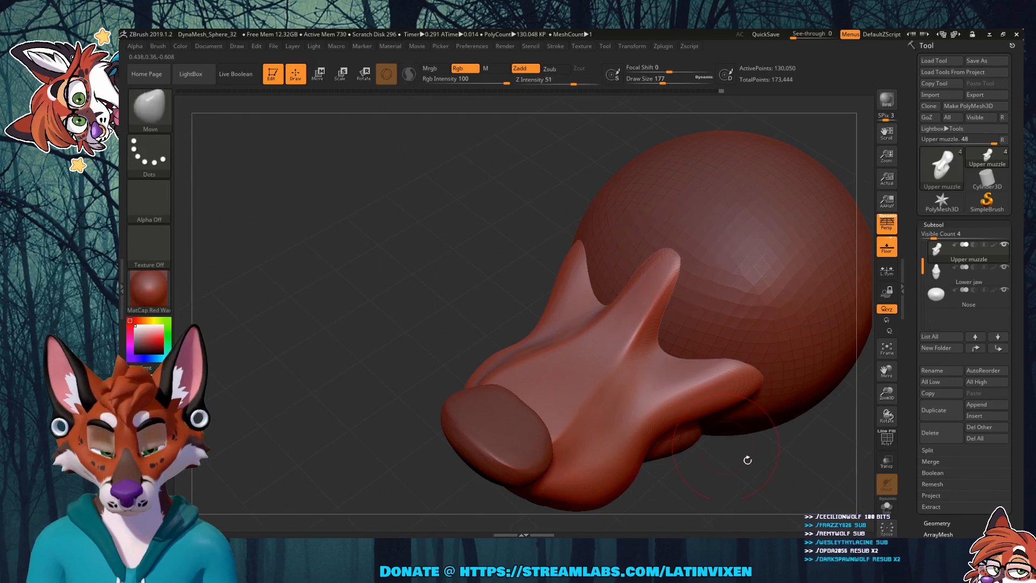
Step: Refine the upper muzzle's front lip lobes and the arch between them with the Move and Smooth brushes
{"action": "left_click_drag", "start_coordinate": [747, 459], "coordinate": [790, 434]}
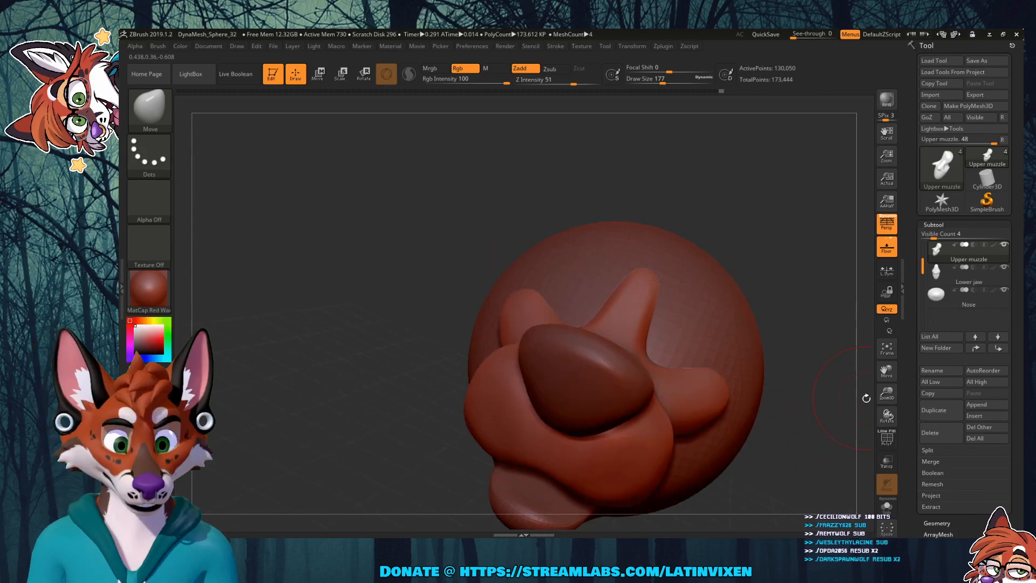
{"action": "mouse_move", "coordinate": [890, 393]}
{"action": "left_mouse_down"}
{"action": "mouse_move", "coordinate": [871, 377]}
{"action": "mouse_move", "coordinate": [879, 391]}
{"action": "left_mouse_up"}
{"action": "mouse_move", "coordinate": [803, 449]}
{"action": "left_mouse_down"}
{"action": "mouse_move", "coordinate": [773, 424]}
{"action": "mouse_move", "coordinate": [785, 478]}
{"action": "mouse_move", "coordinate": [641, 350]}
{"action": "left_mouse_up"}
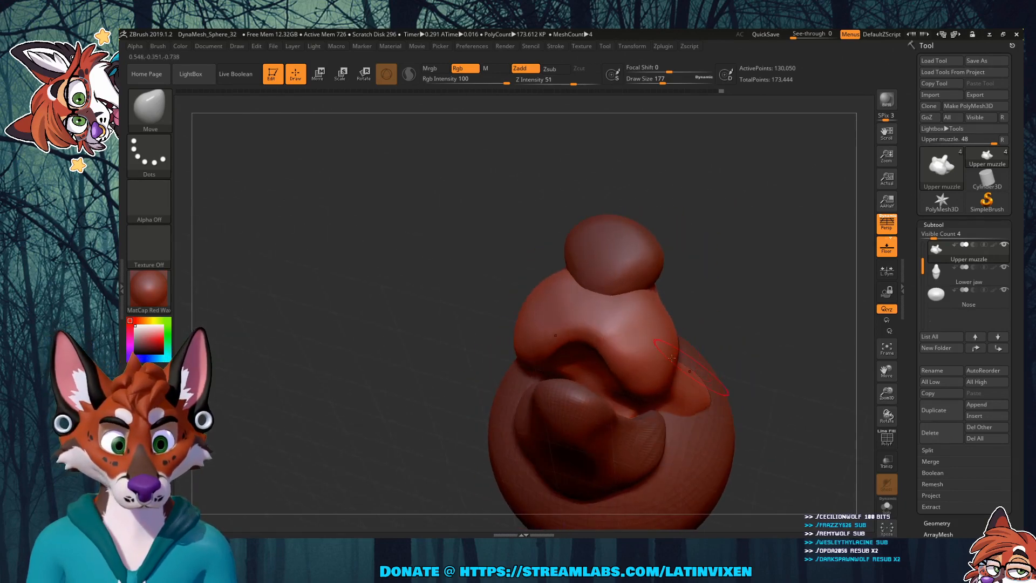
{"action": "key", "text": "shift"}
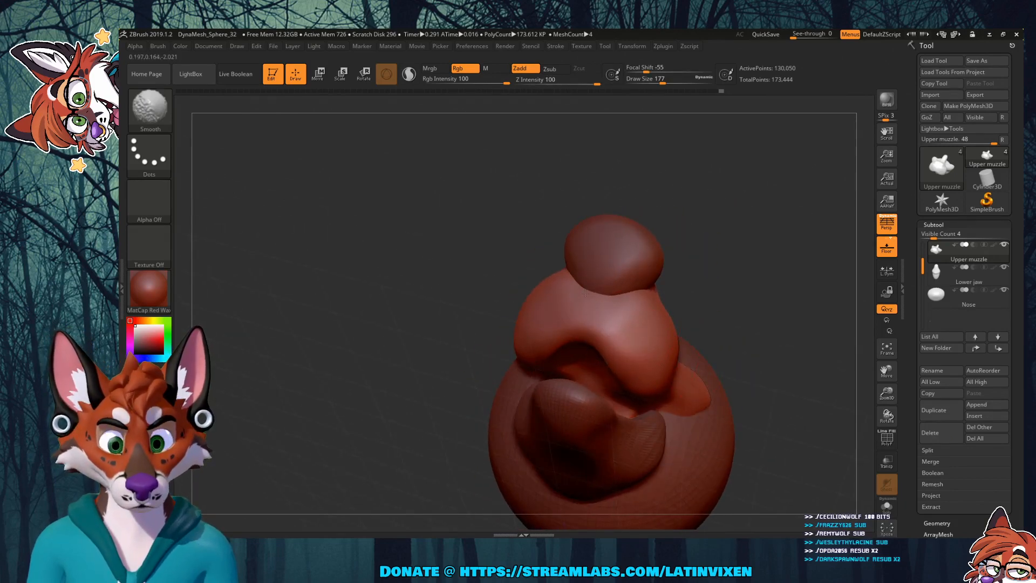
{"action": "mouse_move", "coordinate": [755, 319]}
{"action": "left_mouse_down"}
{"action": "mouse_move", "coordinate": [800, 302]}
{"action": "mouse_move", "coordinate": [782, 301]}
{"action": "left_mouse_up"}
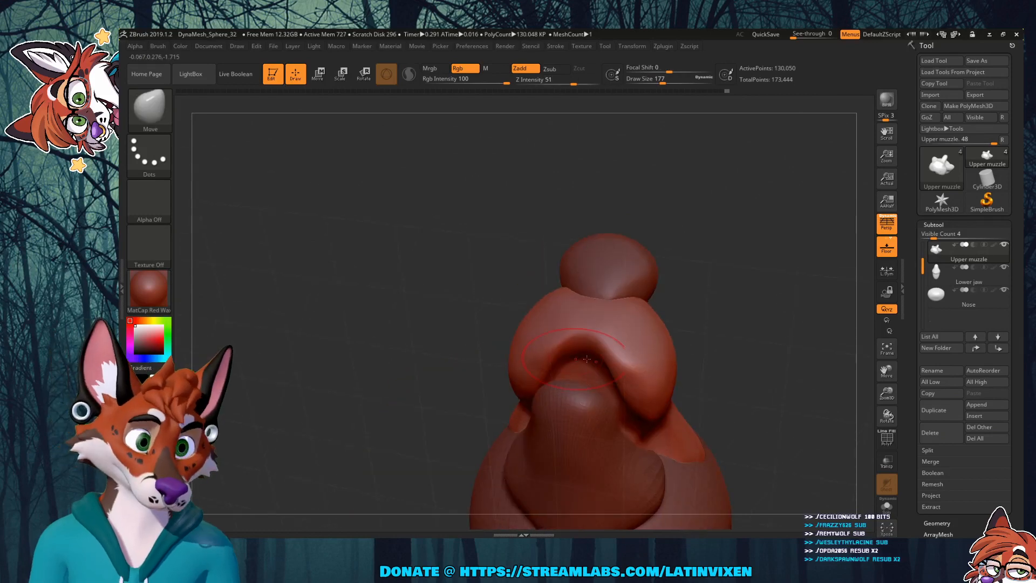
{"action": "left_click_drag", "start_coordinate": [609, 364], "coordinate": [621, 356]}
Step: Pull the upper muzzle's side lip edge near the mouth corner down towards the lower jaw and refine its front lip contour
{"action": "left_click_drag", "start_coordinate": [772, 286], "coordinate": [744, 297]}
{"action": "left_click_drag", "start_coordinate": [744, 302], "coordinate": [788, 350]}
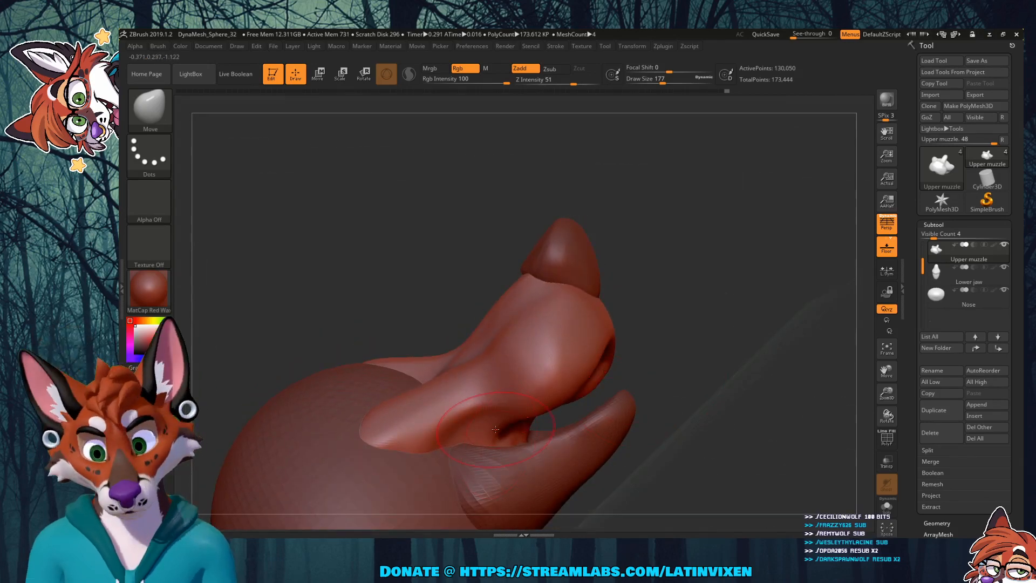
{"action": "left_click_drag", "start_coordinate": [771, 291], "coordinate": [587, 384]}
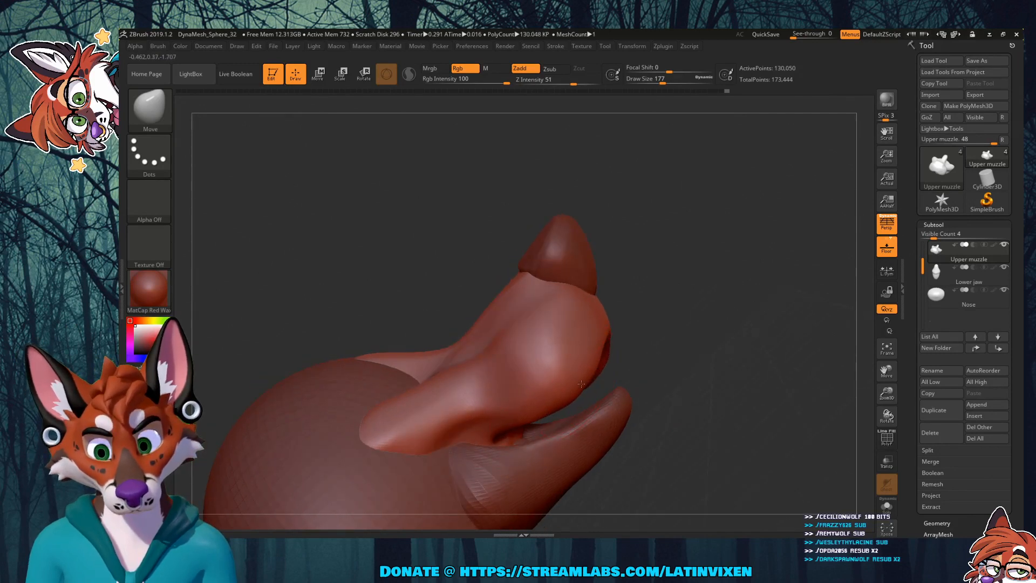
{"action": "left_click_drag", "start_coordinate": [731, 296], "coordinate": [613, 355]}
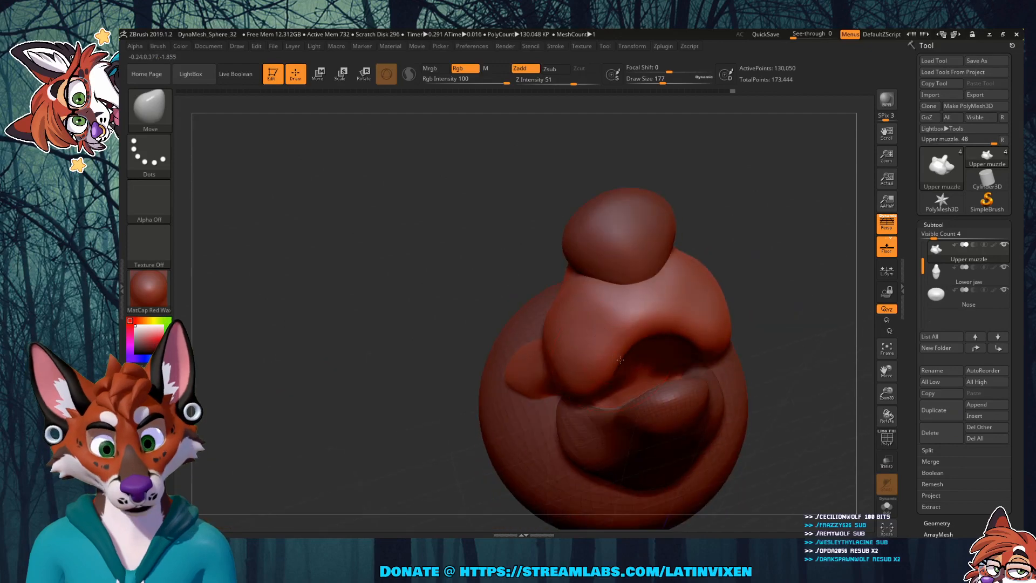
{"action": "left_click_drag", "start_coordinate": [782, 281], "coordinate": [606, 382]}
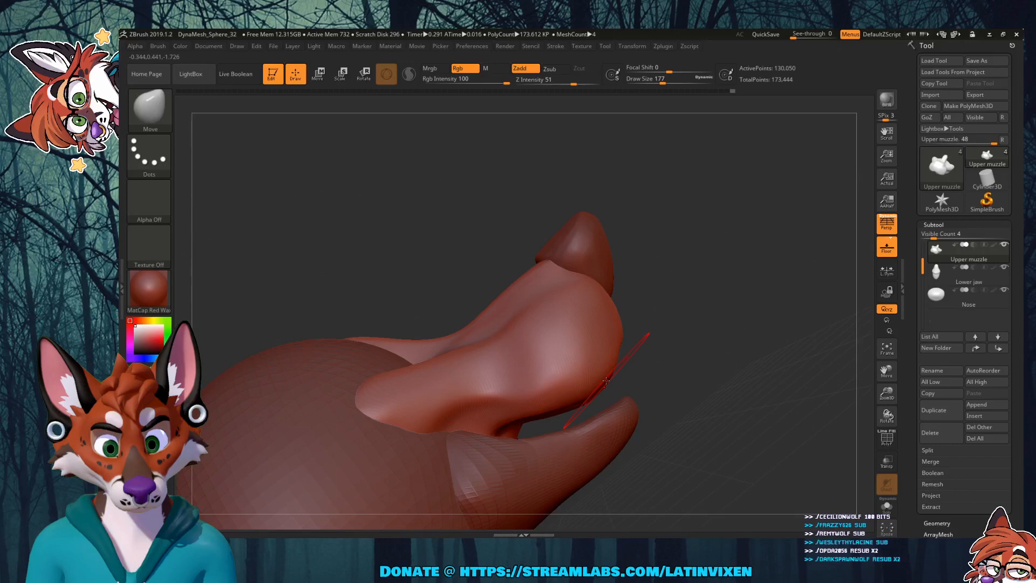
{"action": "mouse_move", "coordinate": [626, 351]}
{"action": "right_mouse_down"}
{"action": "mouse_move", "coordinate": [671, 332]}
{"action": "mouse_move", "coordinate": [616, 358]}
{"action": "right_mouse_up"}
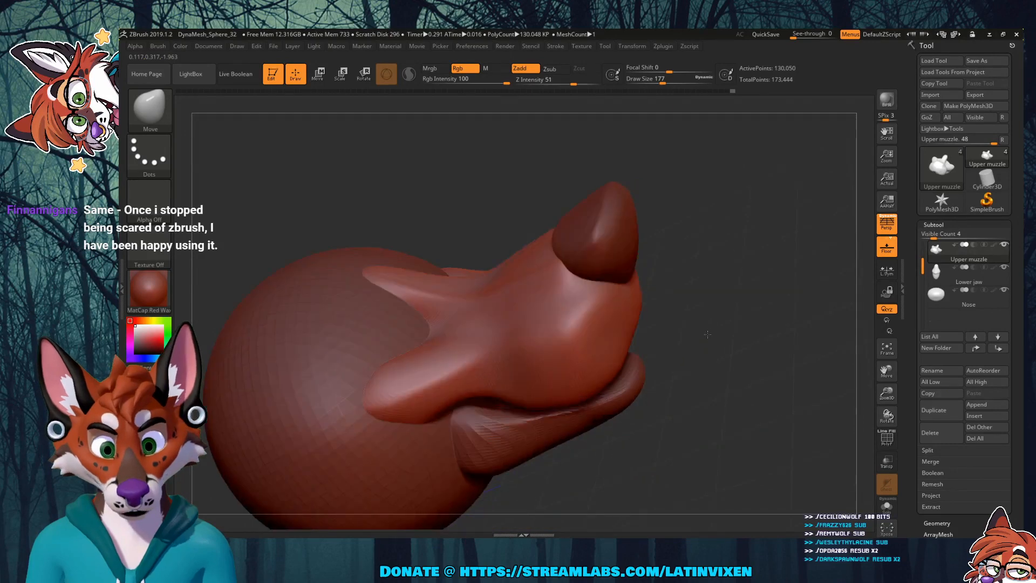
{"action": "key", "text": "shift"}
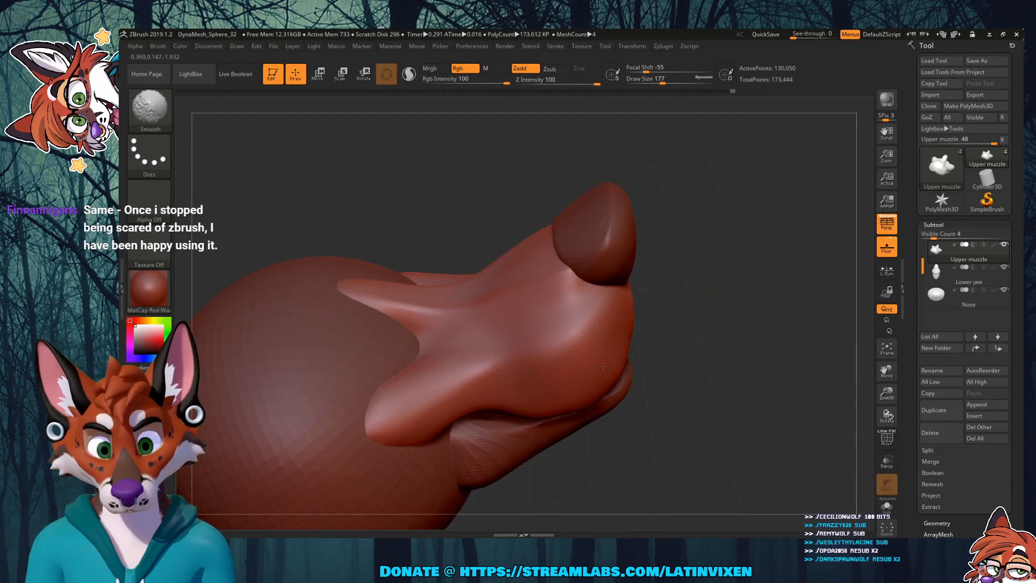
{"action": "mouse_move", "coordinate": [602, 366]}
{"action": "right_mouse_down"}
{"action": "mouse_move", "coordinate": [691, 310]}
{"action": "mouse_move", "coordinate": [694, 321]}
{"action": "right_mouse_up"}
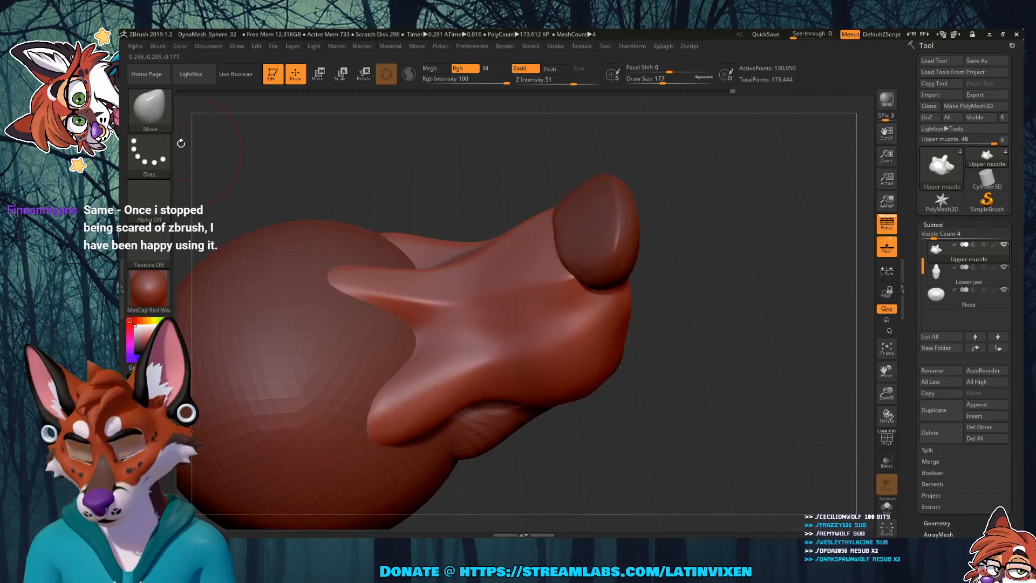
Step: Swell the upper muzzle's front side lip below the nose with the Inflat brush at draw size 280
{"action": "key", "text": "b"}
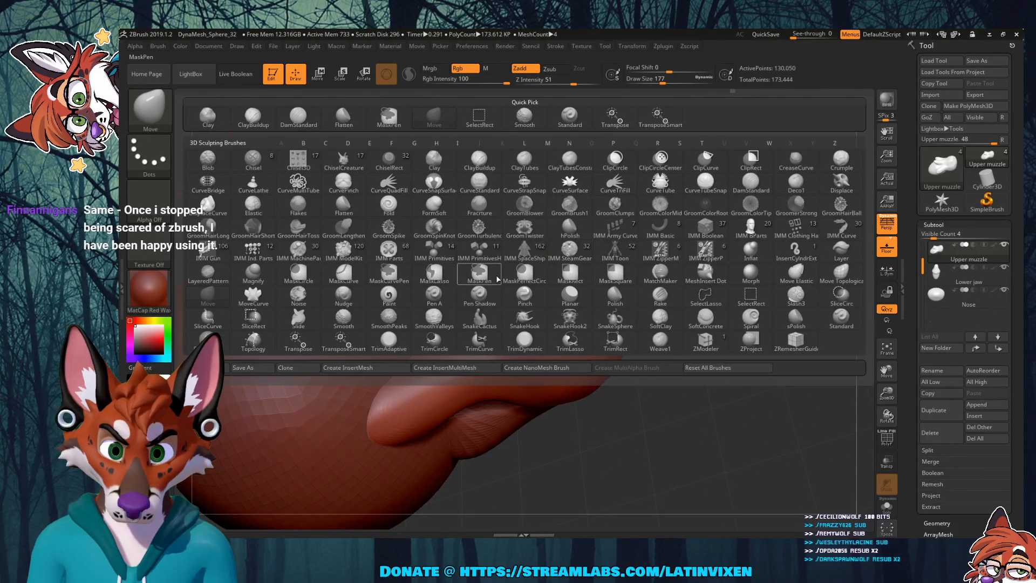
{"action": "key", "text": "i"}
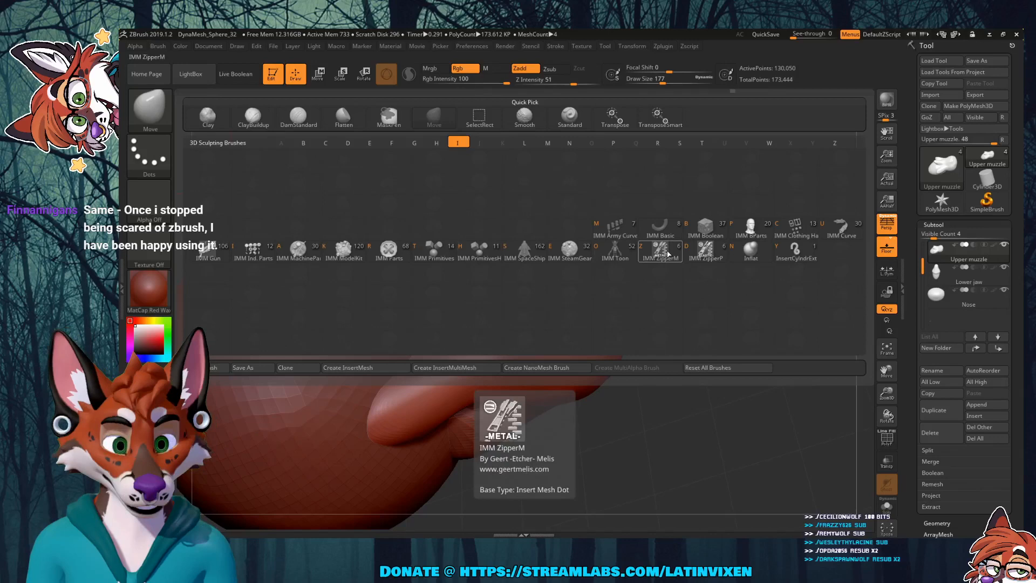
{"action": "key", "text": "n"}
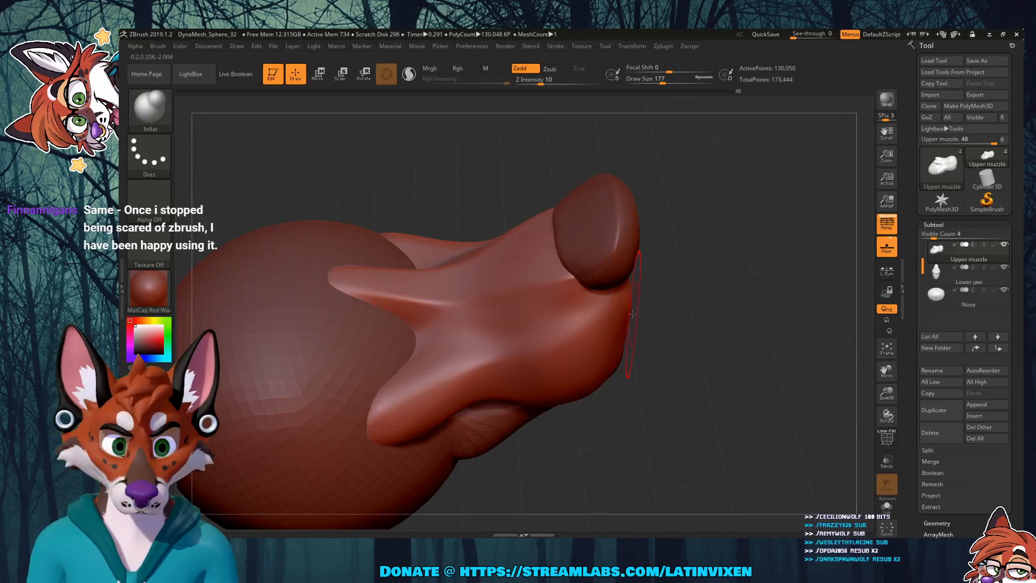
{"action": "left_click", "coordinate": [671, 81]}
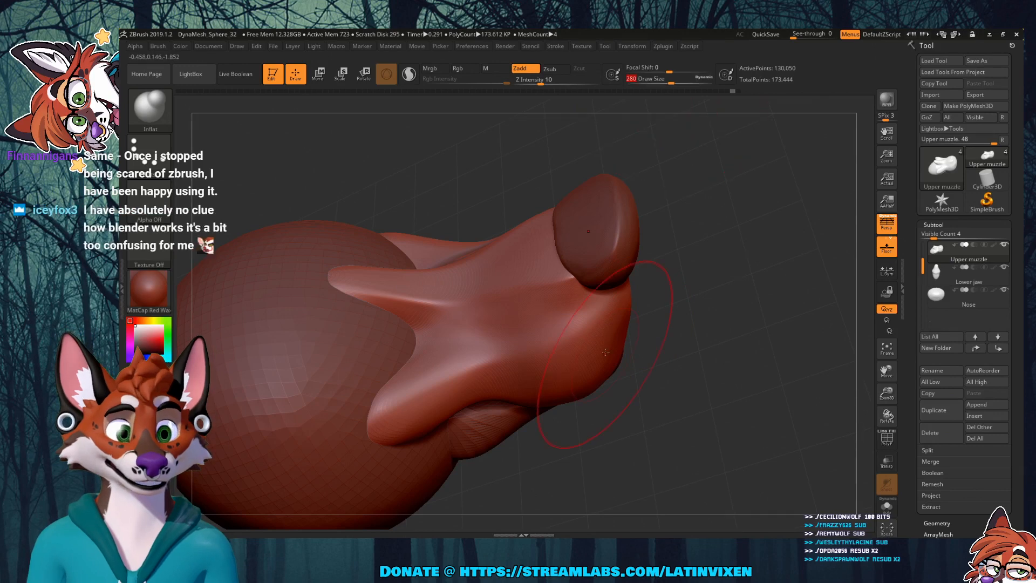
{"action": "left_click_drag", "start_coordinate": [607, 349], "coordinate": [612, 346]}
{"action": "mouse_move", "coordinate": [689, 326]}
{"action": "left_mouse_down"}
{"action": "mouse_move", "coordinate": [623, 344]}
{"action": "mouse_move", "coordinate": [606, 328]}
{"action": "left_mouse_up"}
{"action": "left_click_drag", "start_coordinate": [664, 298], "coordinate": [658, 344]}
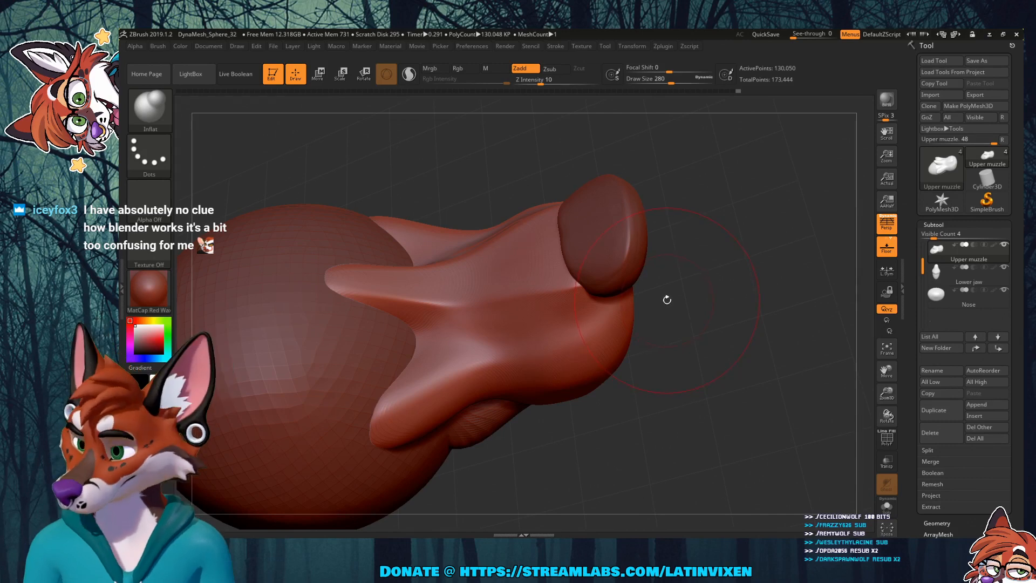
{"action": "left_click_drag", "start_coordinate": [681, 313], "coordinate": [636, 312]}
{"action": "key", "text": "shift"}
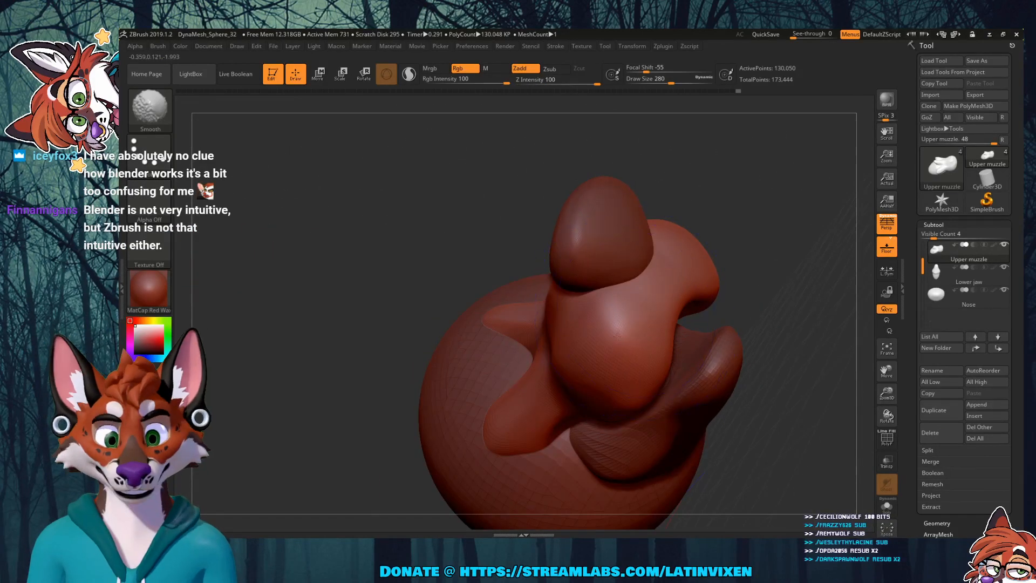
Step: Draw the upper muzzle's sides inward just behind the lip bulges with the Move brush
{"action": "left_click_drag", "start_coordinate": [745, 353], "coordinate": [782, 330]}
{"action": "left_click_drag", "start_coordinate": [675, 324], "coordinate": [891, 384]}
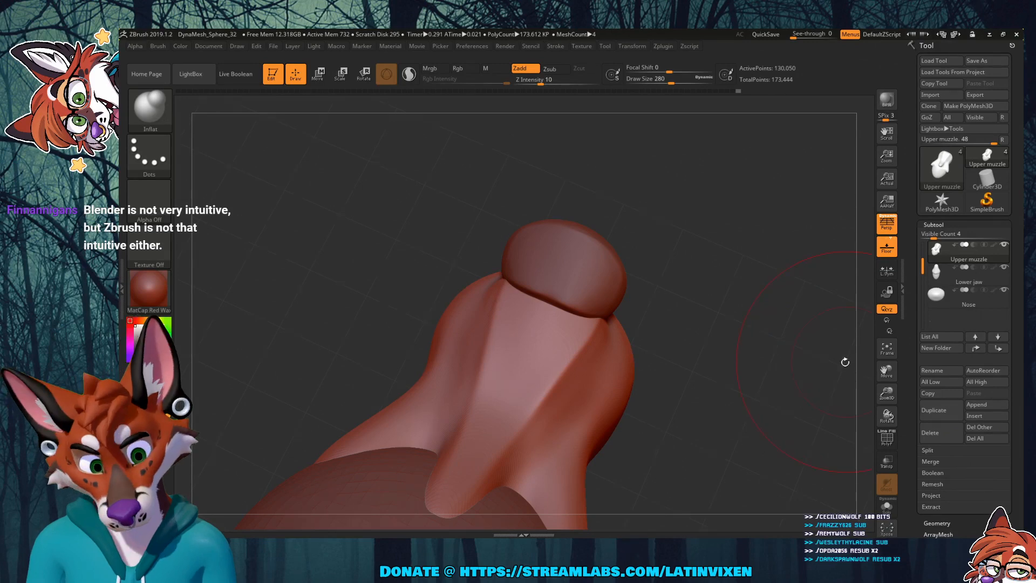
{"action": "left_click_drag", "start_coordinate": [727, 404], "coordinate": [773, 361]}
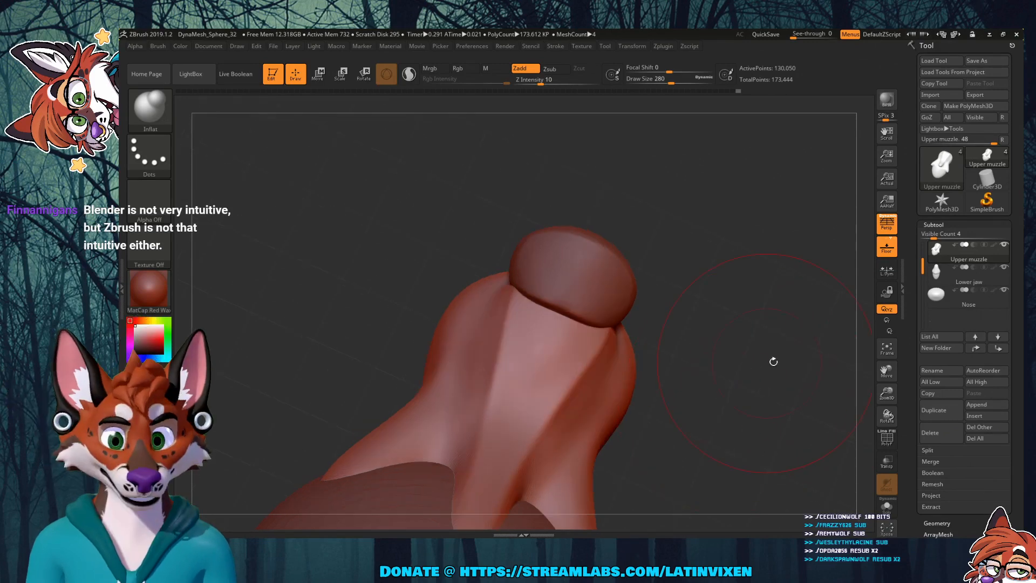
{"action": "mouse_move", "coordinate": [886, 394]}
{"action": "left_mouse_down"}
{"action": "mouse_move", "coordinate": [886, 369]}
{"action": "mouse_move", "coordinate": [883, 399]}
{"action": "left_mouse_up"}
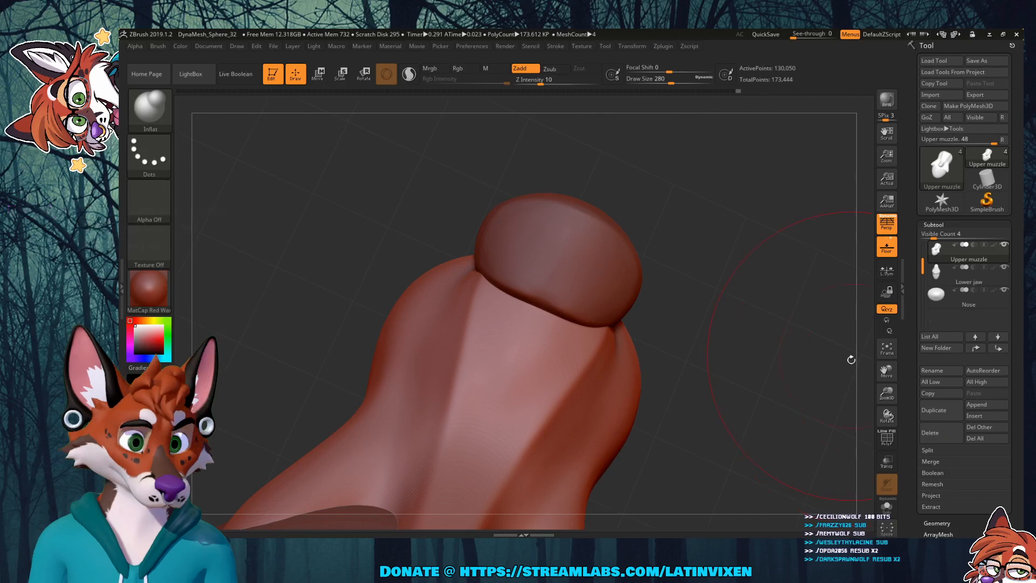
{"action": "left_click_drag", "start_coordinate": [886, 372], "coordinate": [896, 355]}
{"action": "left_click_drag", "start_coordinate": [825, 426], "coordinate": [815, 425]}
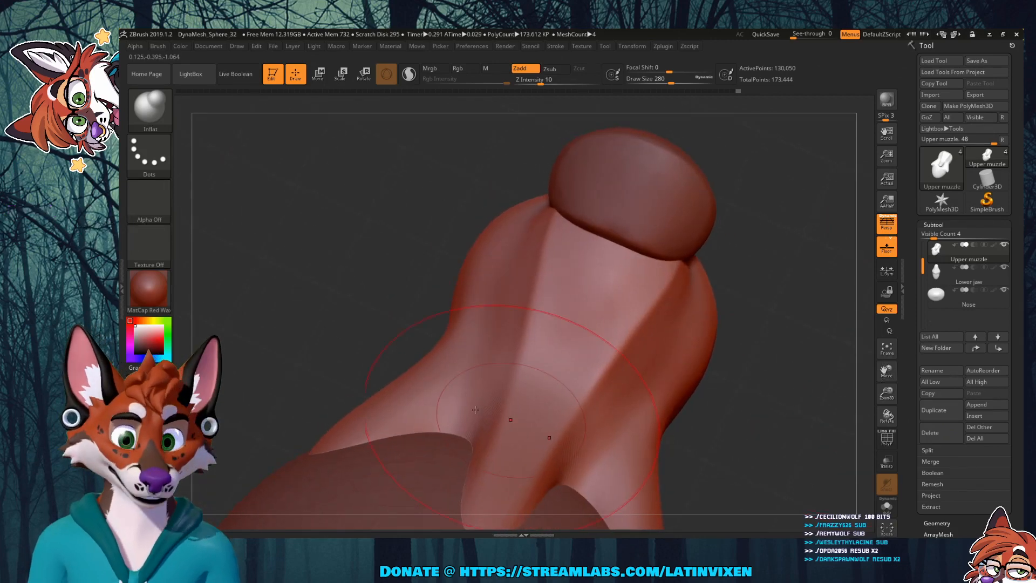
{"action": "left_click", "coordinate": [158, 112]}
{"action": "left_click", "coordinate": [479, 116]}
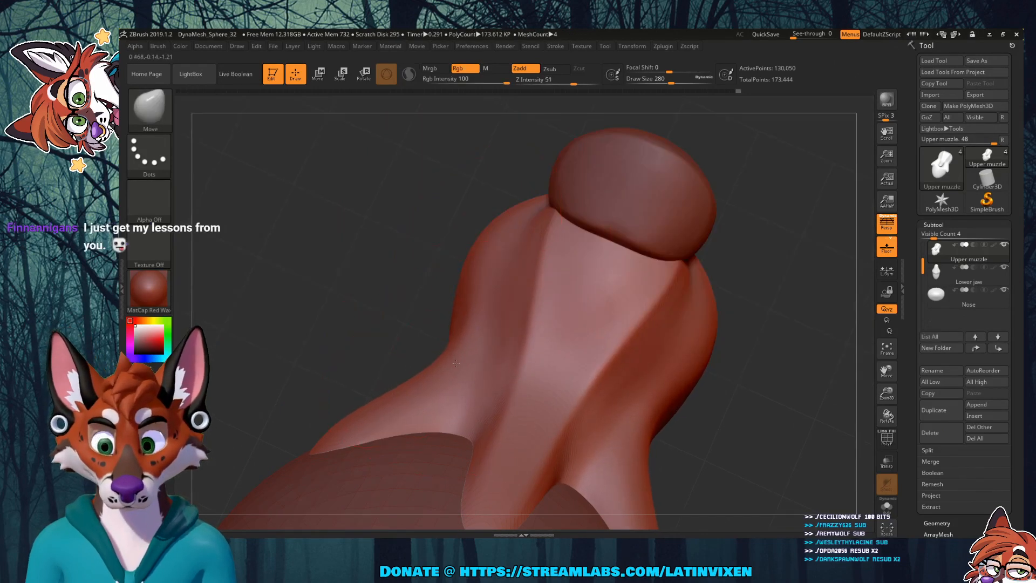
{"action": "left_click_drag", "start_coordinate": [443, 352], "coordinate": [402, 390]}
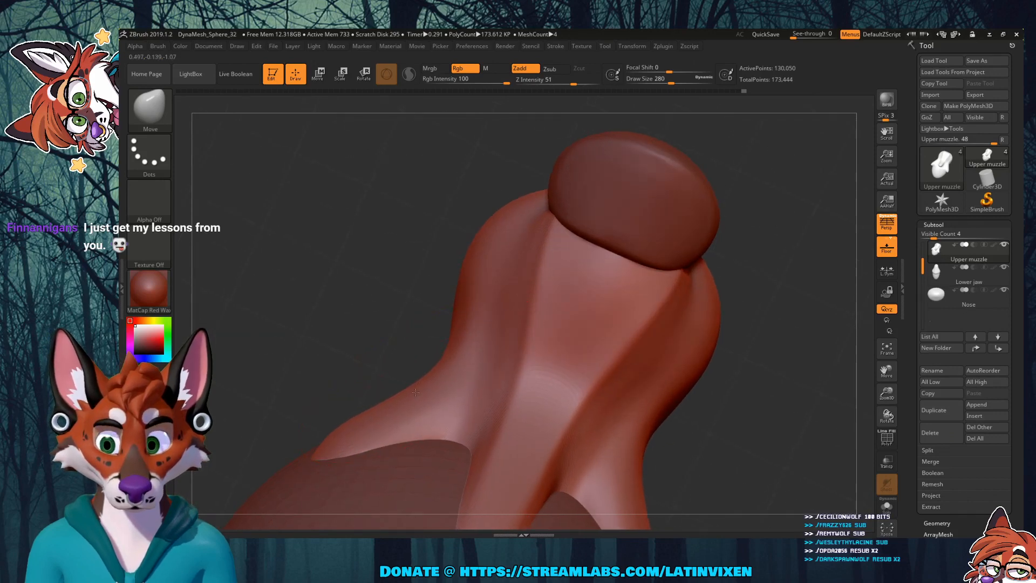
Step: Select the nose and extend its rear edge slightly back over the muzzle bridge with the Move brush
{"action": "mouse_move", "coordinate": [554, 366]}
{"action": "right_mouse_down"}
{"action": "mouse_move", "coordinate": [725, 361]}
{"action": "mouse_move", "coordinate": [680, 401]}
{"action": "right_mouse_up"}
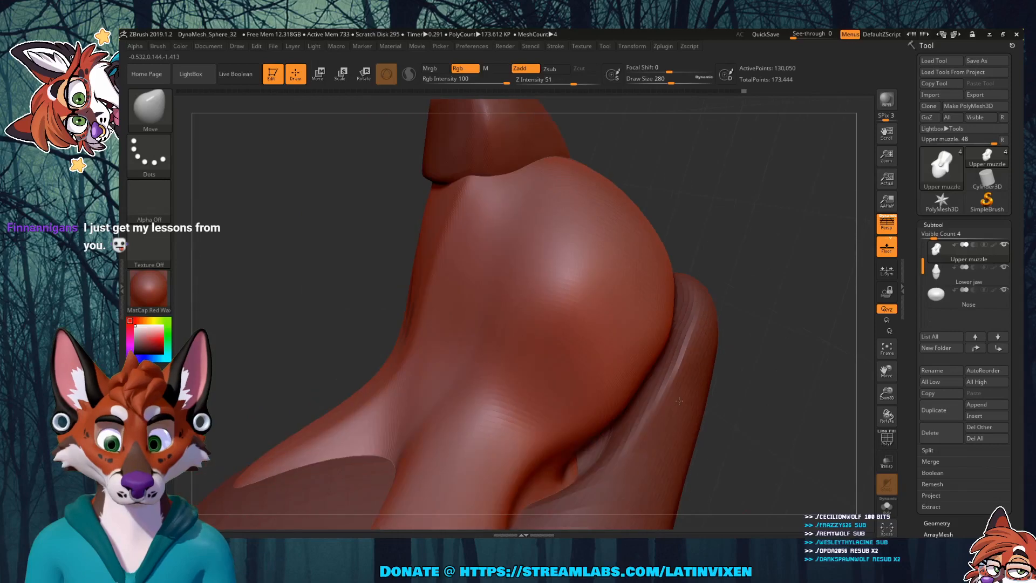
{"action": "right_click_drag", "start_coordinate": [717, 342], "coordinate": [775, 336]}
{"action": "mouse_move", "coordinate": [887, 393]}
{"action": "left_mouse_down"}
{"action": "mouse_move", "coordinate": [875, 373]}
{"action": "mouse_move", "coordinate": [682, 273]}
{"action": "mouse_move", "coordinate": [726, 273]}
{"action": "left_mouse_up"}
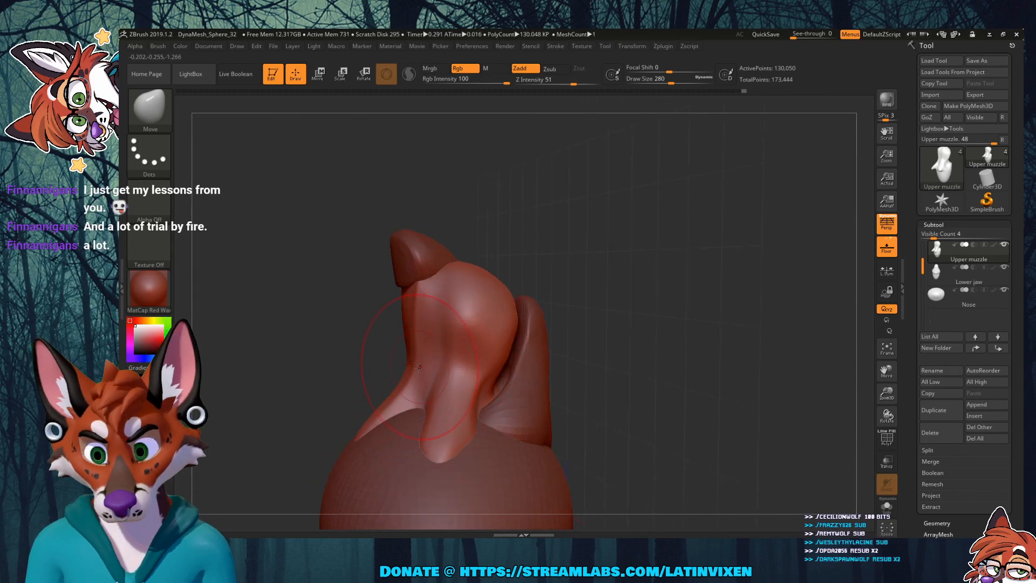
{"action": "left_click_drag", "start_coordinate": [566, 281], "coordinate": [602, 242]}
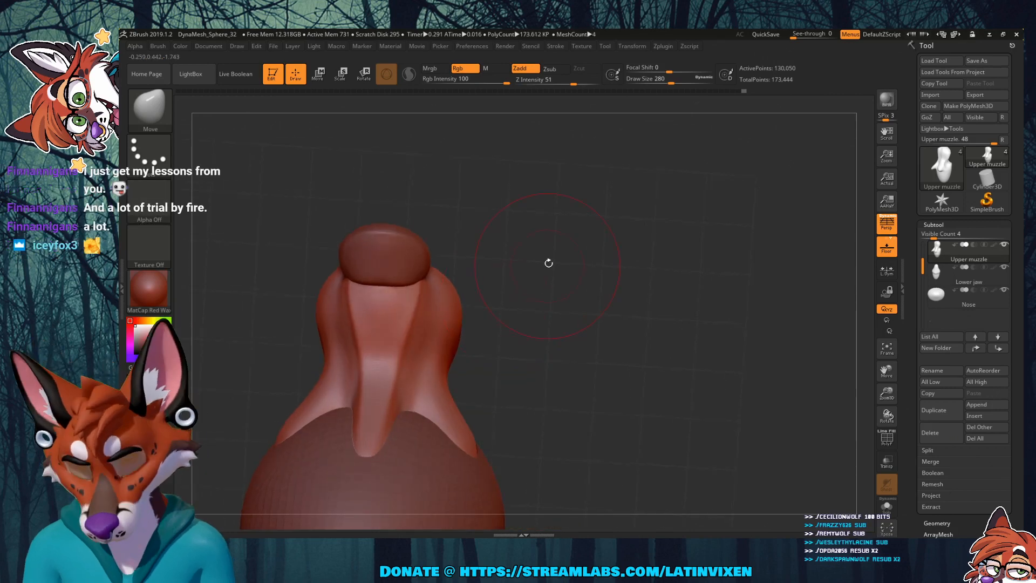
{"action": "left_click_drag", "start_coordinate": [548, 263], "coordinate": [561, 264], "text": "shift"}
{"action": "mouse_move", "coordinate": [887, 393]}
{"action": "left_mouse_down"}
{"action": "mouse_move", "coordinate": [904, 415]}
{"action": "mouse_move", "coordinate": [897, 386]}
{"action": "left_mouse_up"}
{"action": "left_click_drag", "start_coordinate": [886, 369], "coordinate": [987, 380]}
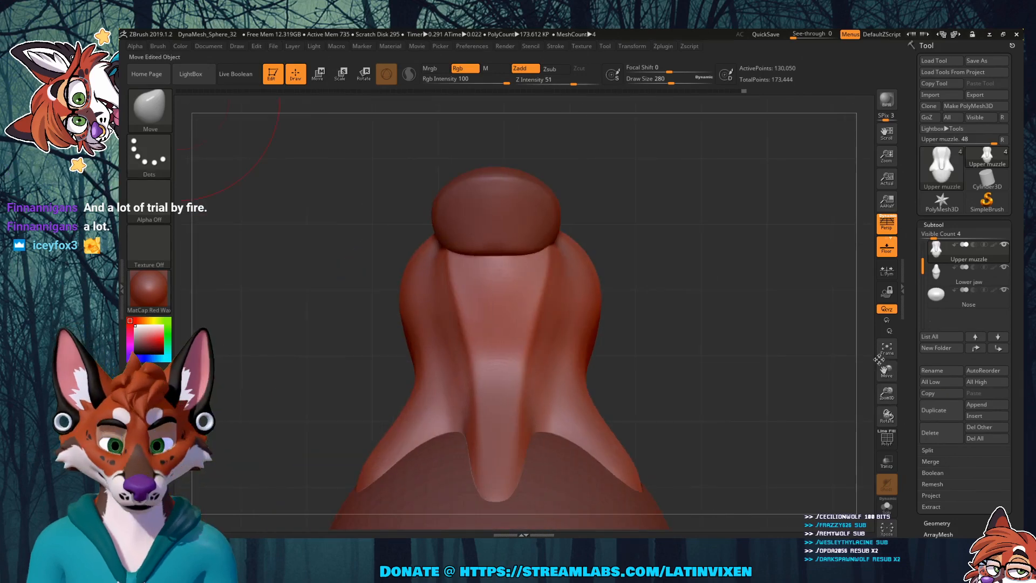
{"action": "left_click_drag", "start_coordinate": [728, 319], "coordinate": [724, 303]}
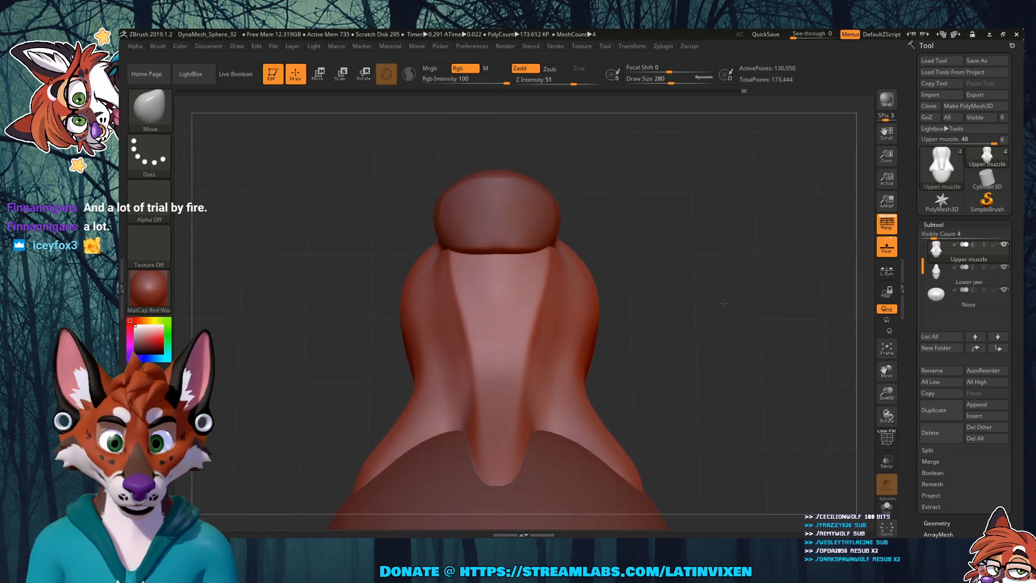
{"action": "left_click", "coordinate": [959, 301]}
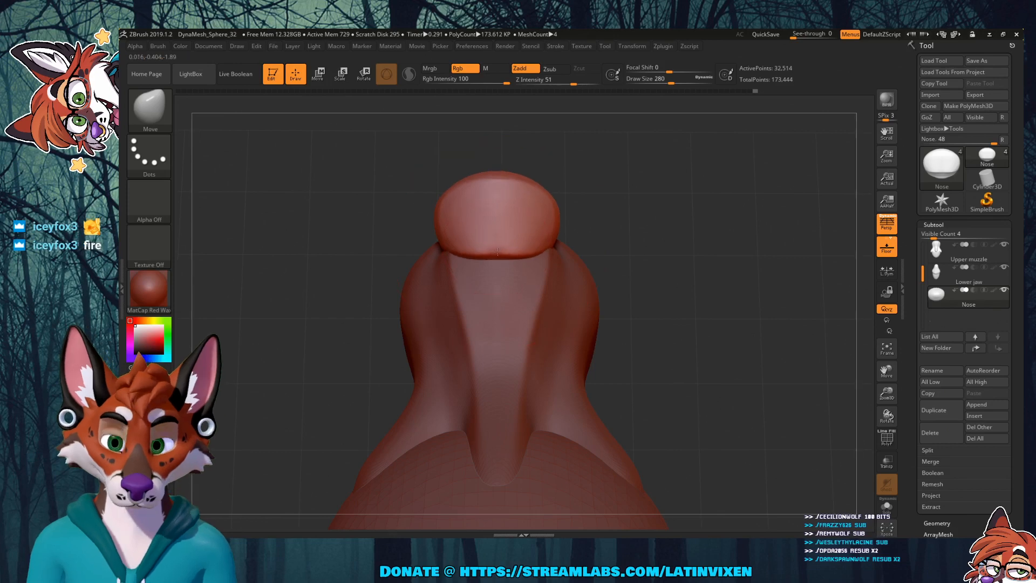
{"action": "left_click_drag", "start_coordinate": [668, 217], "coordinate": [631, 205]}
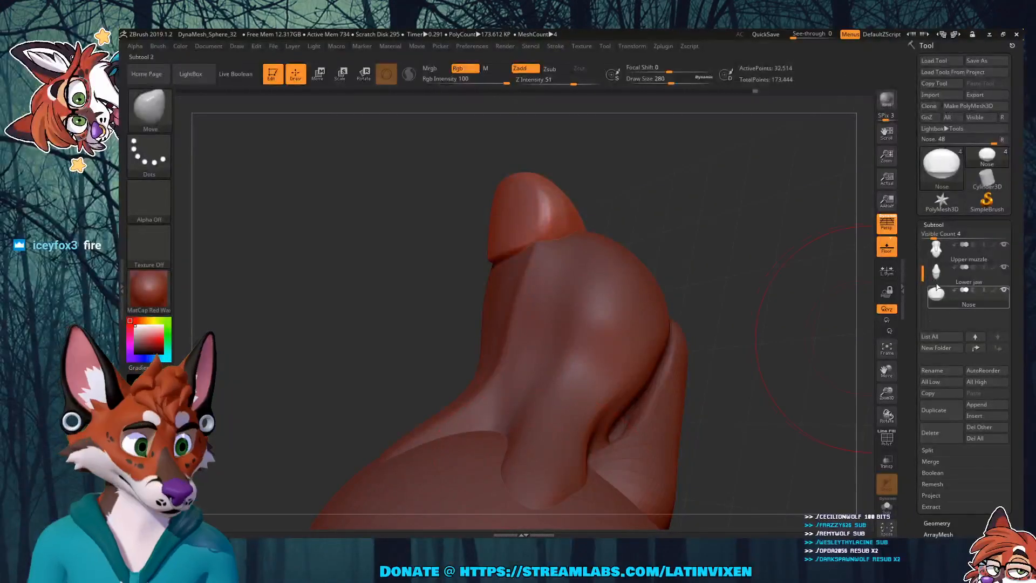
Step: Select the upper muzzle, reshape the base of its cheek extension with the Move brush and smooth the extension's end
{"action": "left_click", "coordinate": [950, 257]}
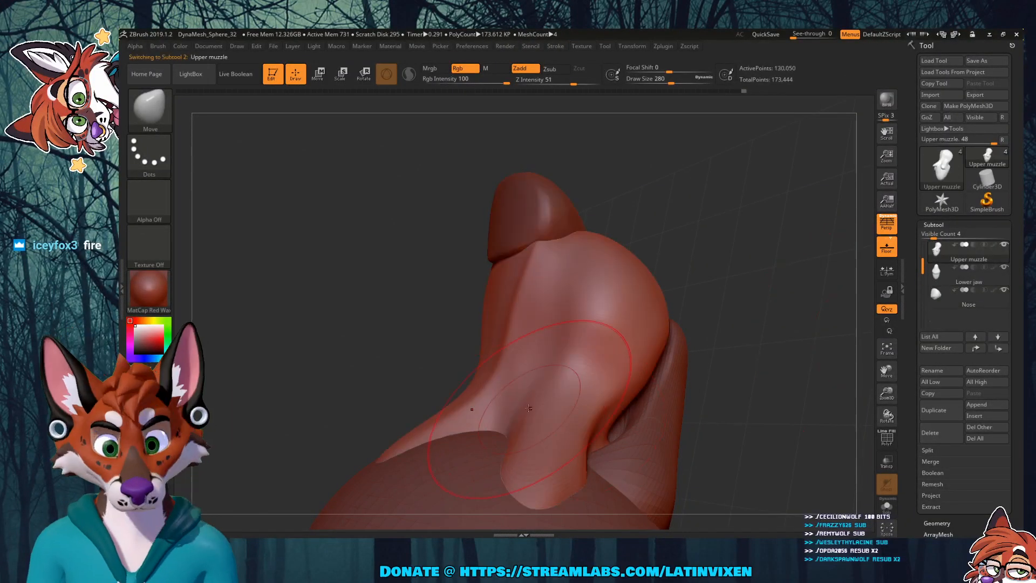
{"action": "left_click_drag", "start_coordinate": [528, 408], "coordinate": [532, 410]}
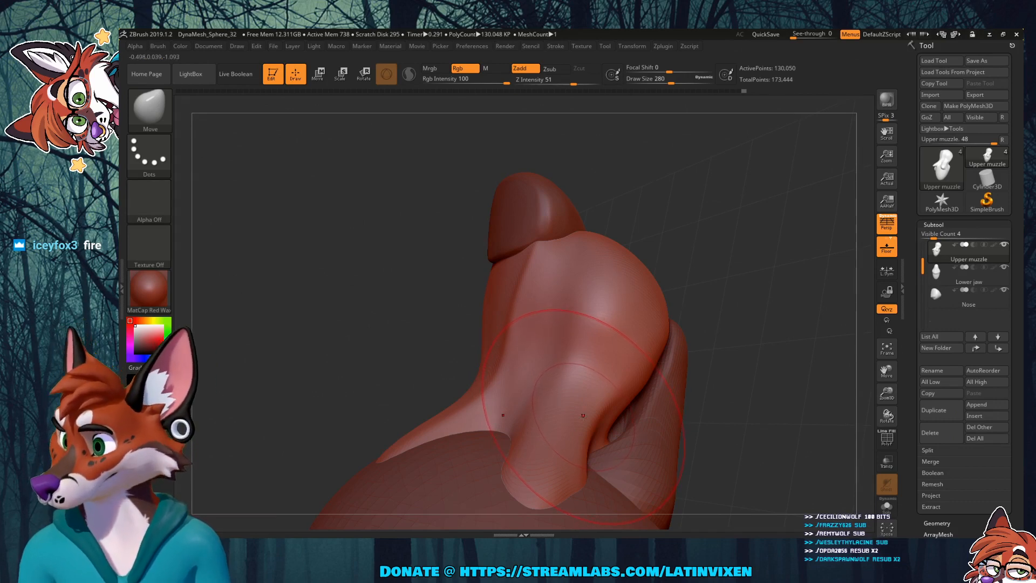
{"action": "mouse_move", "coordinate": [716, 299]}
{"action": "left_mouse_down"}
{"action": "mouse_move", "coordinate": [685, 320]}
{"action": "mouse_move", "coordinate": [643, 436]}
{"action": "left_mouse_up"}
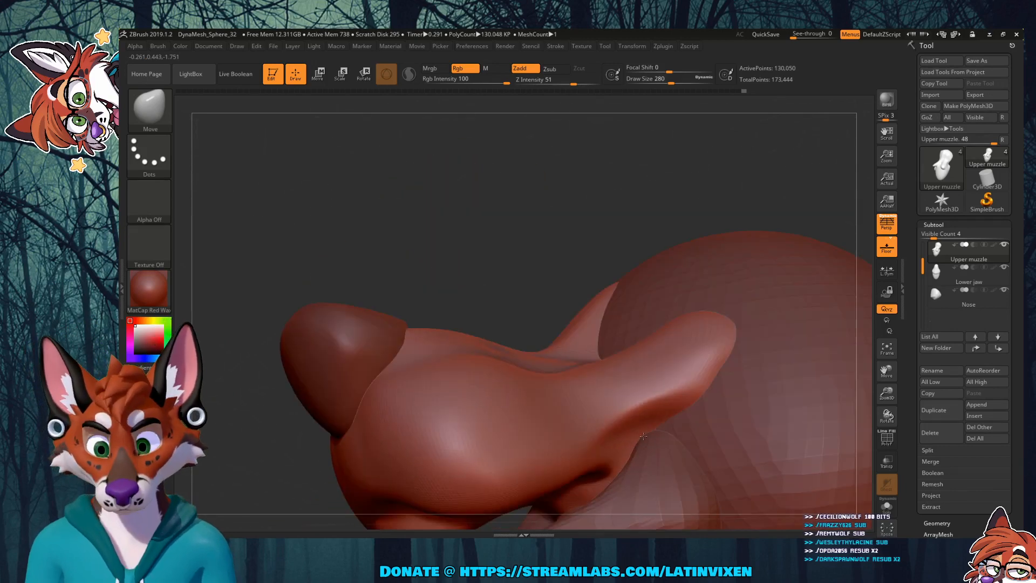
{"action": "left_click_drag", "start_coordinate": [648, 219], "coordinate": [680, 300]}
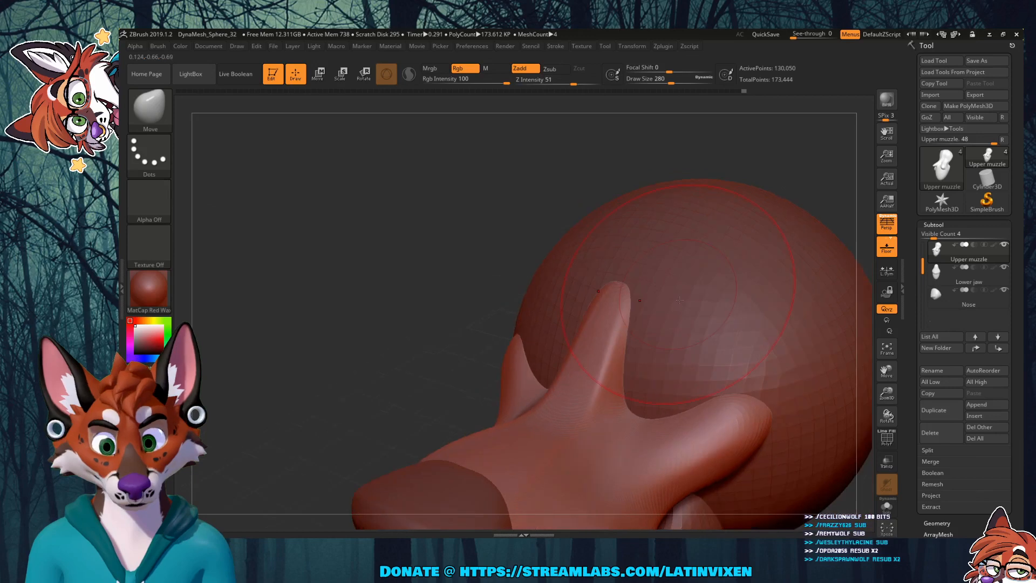
{"action": "left_click_drag", "start_coordinate": [886, 393], "coordinate": [860, 329]}
{"action": "mouse_move", "coordinate": [828, 367]}
{"action": "left_mouse_down"}
{"action": "mouse_move", "coordinate": [764, 408]}
{"action": "mouse_move", "coordinate": [804, 428]}
{"action": "mouse_move", "coordinate": [773, 433]}
{"action": "left_mouse_up"}
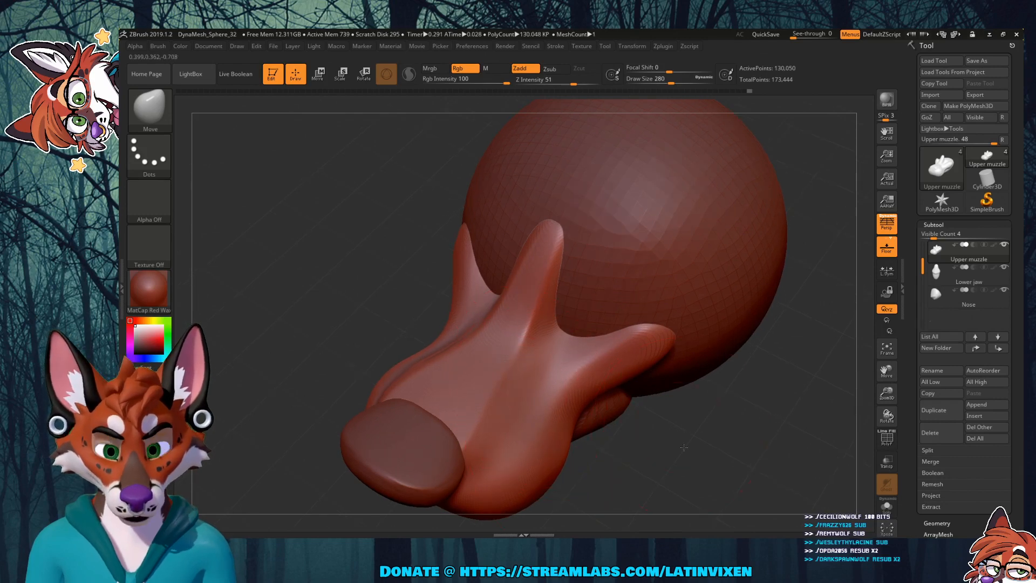
{"action": "left_click_drag", "start_coordinate": [655, 410], "coordinate": [637, 427]}
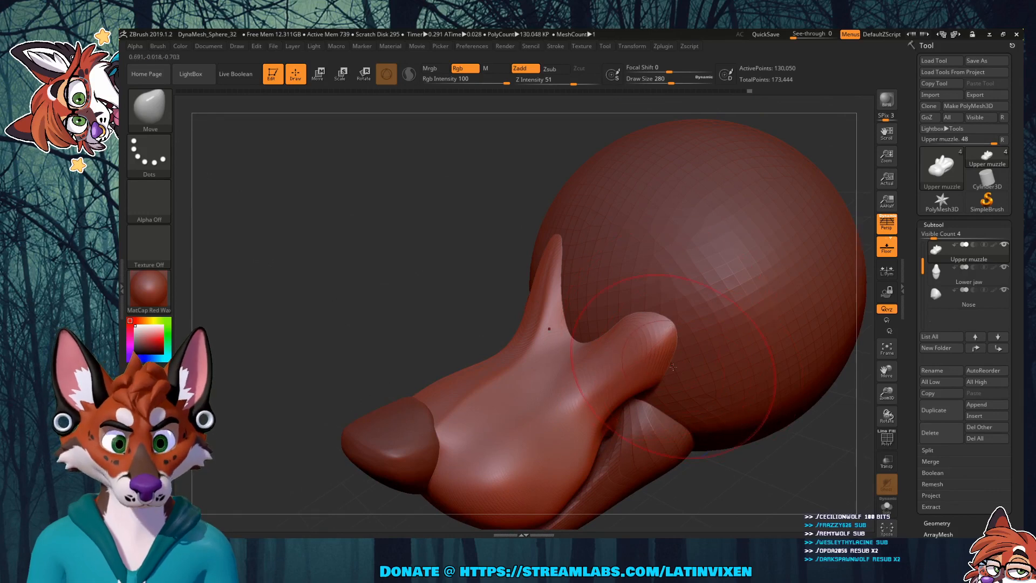
{"action": "mouse_move", "coordinate": [661, 338]}
{"action": "left_mouse_down", "text": "shift"}
{"action": "mouse_move", "coordinate": [636, 347]}
{"action": "mouse_move", "coordinate": [667, 340]}
{"action": "left_mouse_up", "text": "shift"}
Step: Examine how the nose, upper muzzle and lower jaw fit together from the front and both sides
{"action": "mouse_move", "coordinate": [718, 465]}
{"action": "left_mouse_down"}
{"action": "mouse_move", "coordinate": [694, 483]}
{"action": "mouse_move", "coordinate": [735, 443]}
{"action": "mouse_move", "coordinate": [702, 450]}
{"action": "mouse_move", "coordinate": [740, 421]}
{"action": "left_mouse_up"}
{"action": "mouse_move", "coordinate": [887, 371]}
{"action": "left_mouse_down"}
{"action": "mouse_move", "coordinate": [853, 338]}
{"action": "mouse_move", "coordinate": [867, 334]}
{"action": "left_mouse_up"}
{"action": "mouse_move", "coordinate": [747, 383]}
{"action": "left_mouse_down"}
{"action": "mouse_move", "coordinate": [781, 355]}
{"action": "mouse_move", "coordinate": [758, 394]}
{"action": "mouse_move", "coordinate": [772, 394]}
{"action": "mouse_move", "coordinate": [768, 362]}
{"action": "mouse_move", "coordinate": [803, 353]}
{"action": "mouse_move", "coordinate": [788, 393]}
{"action": "left_mouse_up"}
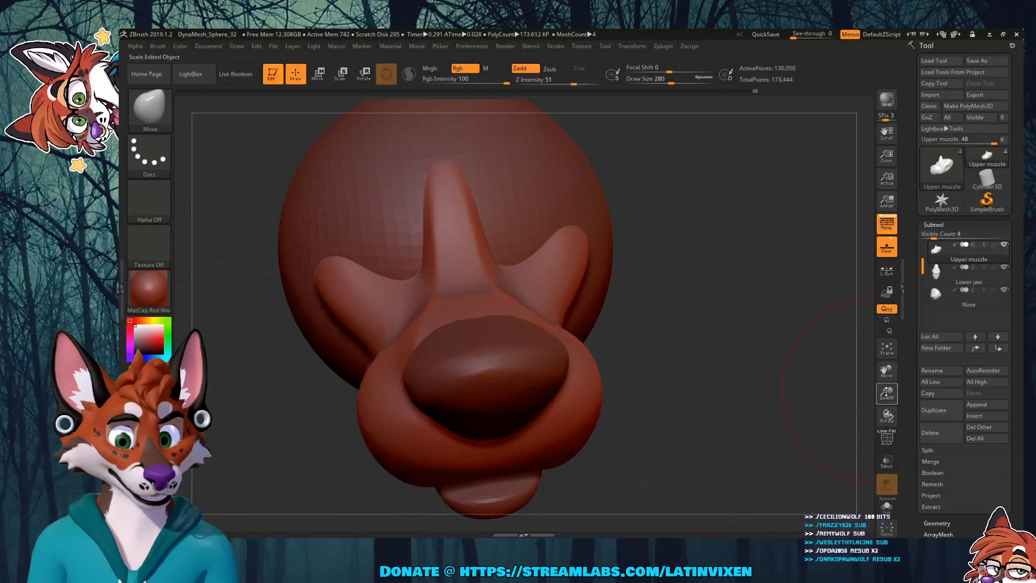
{"action": "mouse_move", "coordinate": [887, 390]}
{"action": "left_mouse_down"}
{"action": "mouse_move", "coordinate": [891, 380]}
{"action": "mouse_move", "coordinate": [867, 389]}
{"action": "left_mouse_up"}
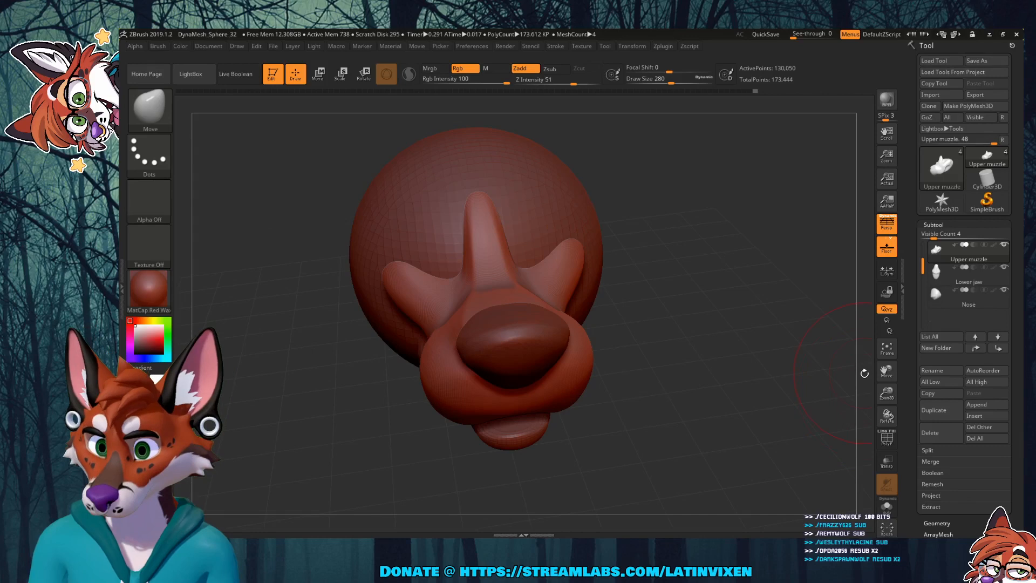
{"action": "mouse_move", "coordinate": [675, 264]}
{"action": "left_mouse_down"}
{"action": "mouse_move", "coordinate": [640, 341]}
{"action": "mouse_move", "coordinate": [680, 313]}
{"action": "mouse_move", "coordinate": [883, 346]}
{"action": "mouse_move", "coordinate": [654, 366]}
{"action": "mouse_move", "coordinate": [701, 343]}
{"action": "left_mouse_up"}
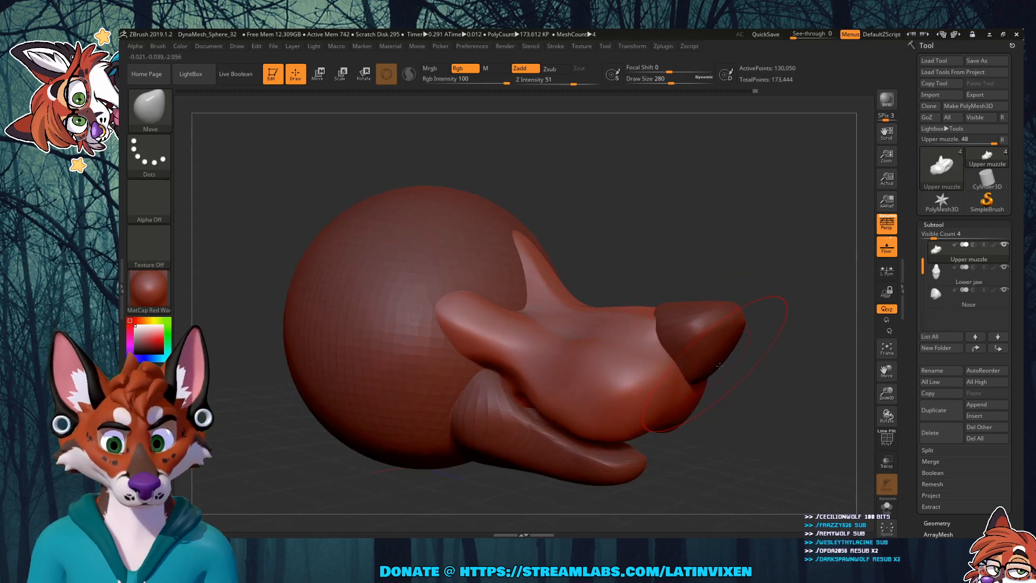
{"action": "mouse_move", "coordinate": [782, 388]}
{"action": "left_mouse_down"}
{"action": "mouse_move", "coordinate": [718, 400]}
{"action": "mouse_move", "coordinate": [716, 383]}
{"action": "left_mouse_up"}
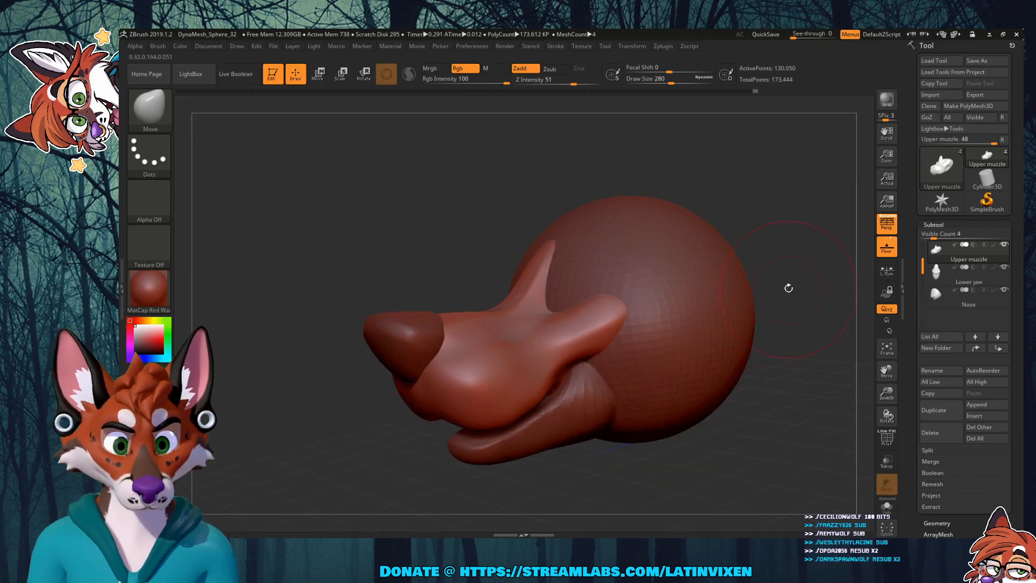
{"action": "left_click_drag", "start_coordinate": [788, 288], "coordinate": [788, 310]}
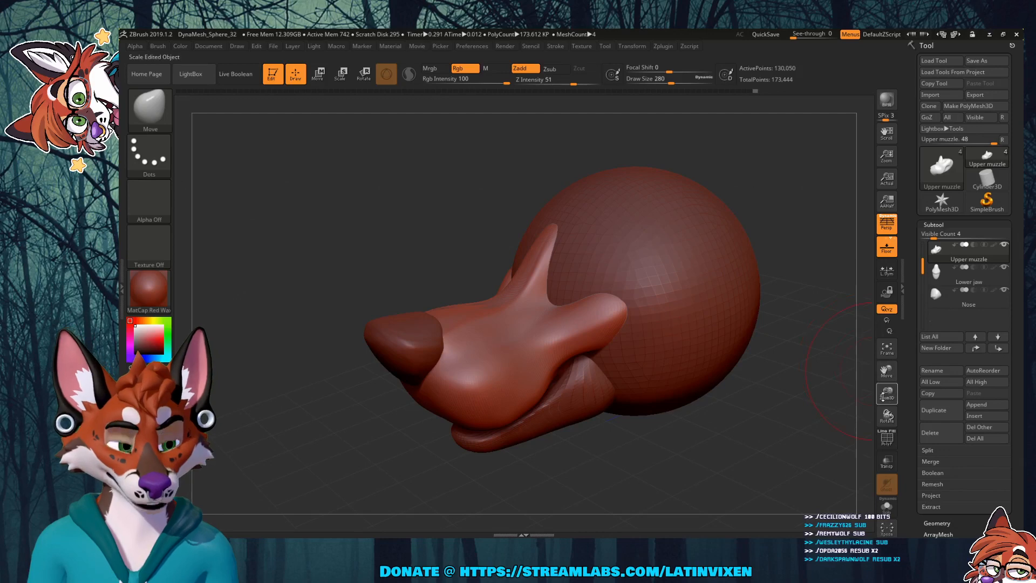
{"action": "mouse_move", "coordinate": [887, 393]}
{"action": "left_mouse_down"}
{"action": "mouse_move", "coordinate": [889, 416]}
{"action": "mouse_move", "coordinate": [888, 396]}
{"action": "left_mouse_up"}
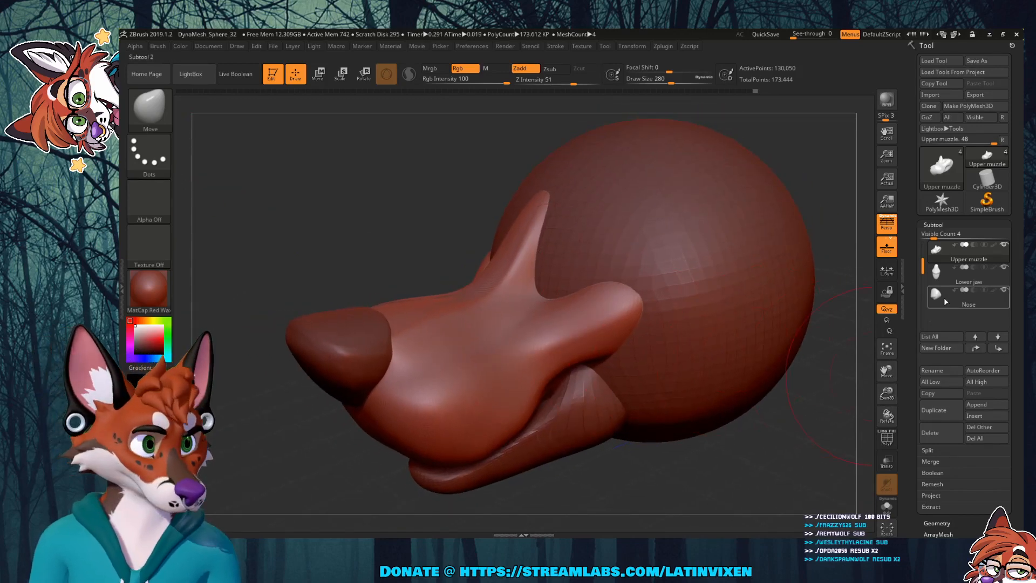
Step: Select the lower jaw and adjust its rear corner where it meets the head sphere with the Move brush
{"action": "left_click", "coordinate": [947, 275]}
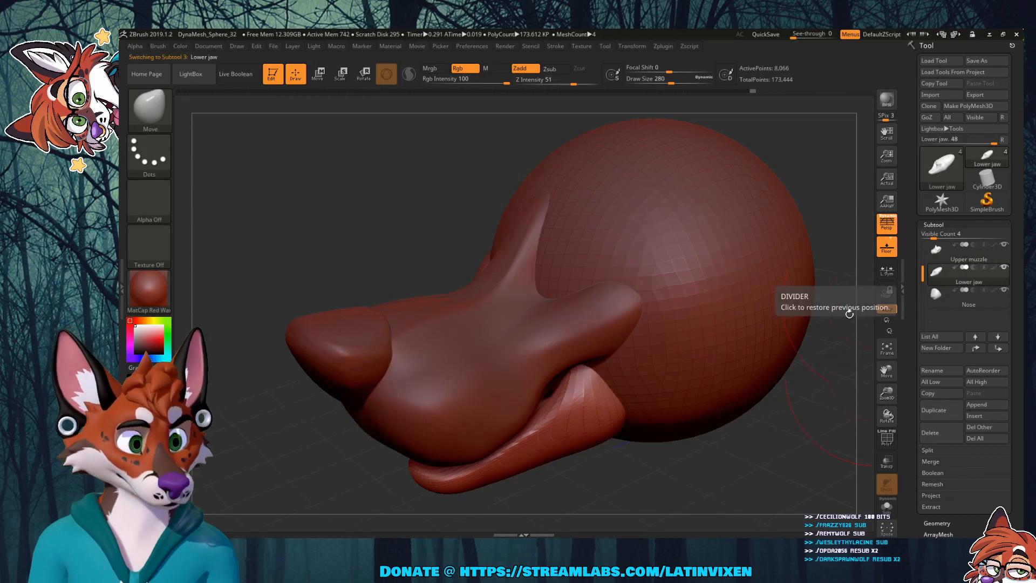
{"action": "left_click_drag", "start_coordinate": [630, 381], "coordinate": [638, 387]}
{"action": "mouse_move", "coordinate": [758, 387]}
{"action": "left_mouse_down"}
{"action": "mouse_move", "coordinate": [751, 419]}
{"action": "mouse_move", "coordinate": [727, 399]}
{"action": "left_mouse_up"}
{"action": "left_click_drag", "start_coordinate": [628, 398], "coordinate": [632, 400]}
{"action": "mouse_move", "coordinate": [778, 426]}
{"action": "left_mouse_down"}
{"action": "mouse_move", "coordinate": [801, 377]}
{"action": "mouse_move", "coordinate": [777, 367]}
{"action": "left_mouse_up"}
Step: Flatten the lower jaw's underside along its centre, from the chin back to the head sphere, with the Flatten brush
{"action": "left_click", "coordinate": [165, 122]}
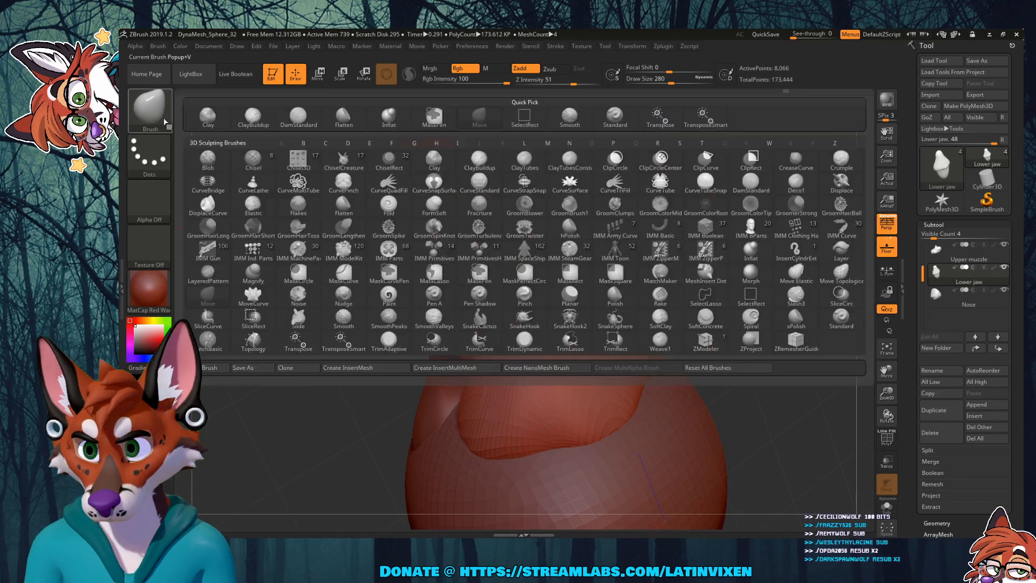
{"action": "left_click", "coordinate": [343, 115]}
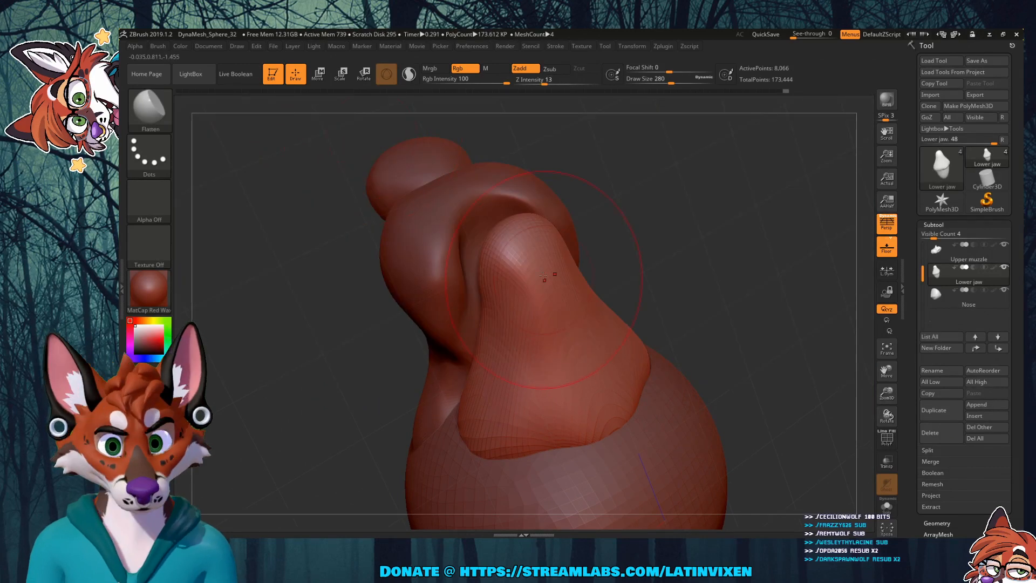
{"action": "left_click_drag", "start_coordinate": [713, 270], "coordinate": [730, 263], "text": "shift"}
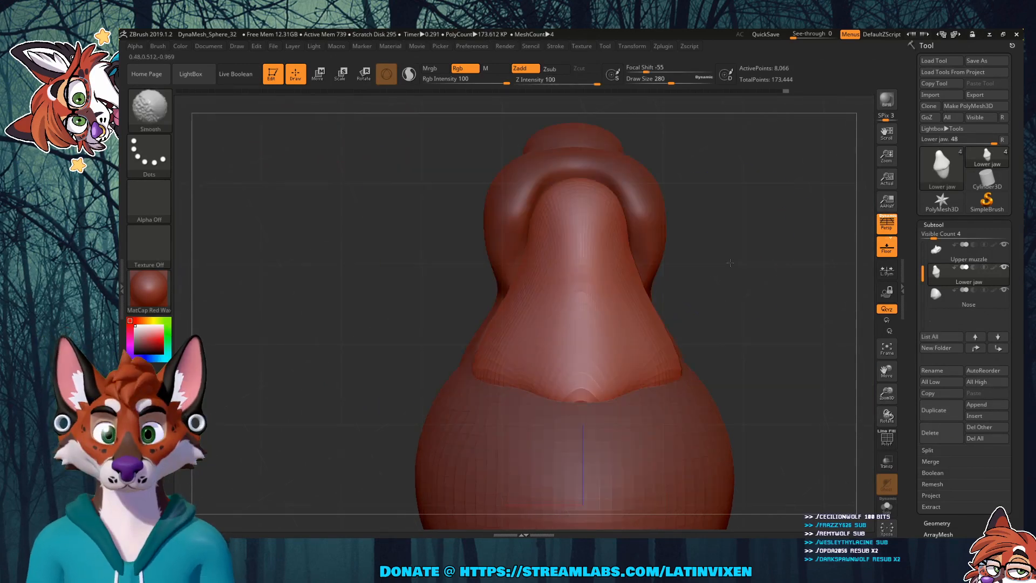
{"action": "mouse_move", "coordinate": [579, 213]}
{"action": "left_mouse_down"}
{"action": "mouse_move", "coordinate": [580, 292]}
{"action": "mouse_move", "coordinate": [566, 225]}
{"action": "mouse_move", "coordinate": [582, 335]}
{"action": "left_mouse_up"}
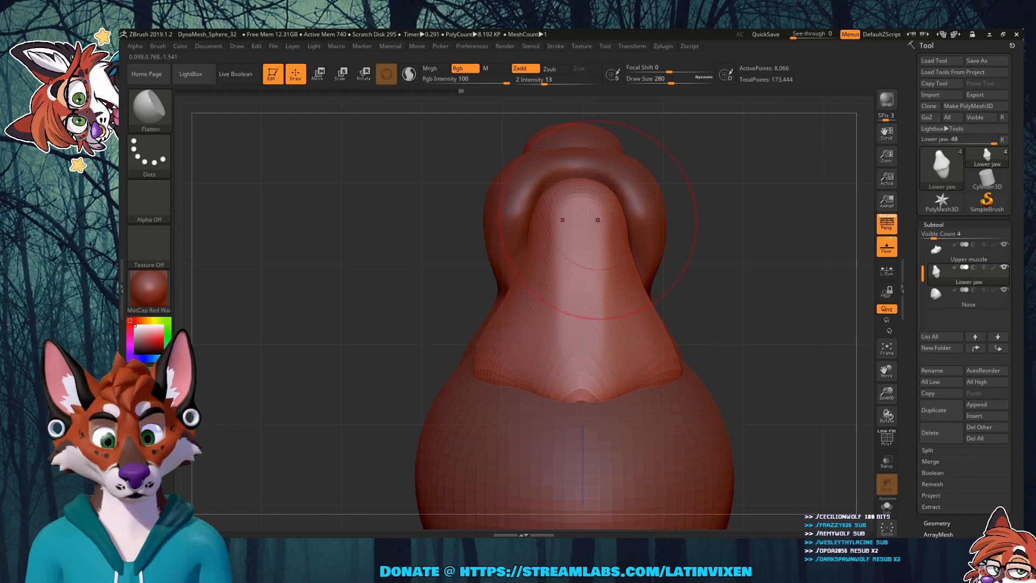
{"action": "mouse_move", "coordinate": [574, 216]}
{"action": "left_mouse_down"}
{"action": "mouse_move", "coordinate": [598, 239]}
{"action": "mouse_move", "coordinate": [588, 241]}
{"action": "mouse_move", "coordinate": [583, 334]}
{"action": "mouse_move", "coordinate": [584, 324]}
{"action": "left_mouse_up"}
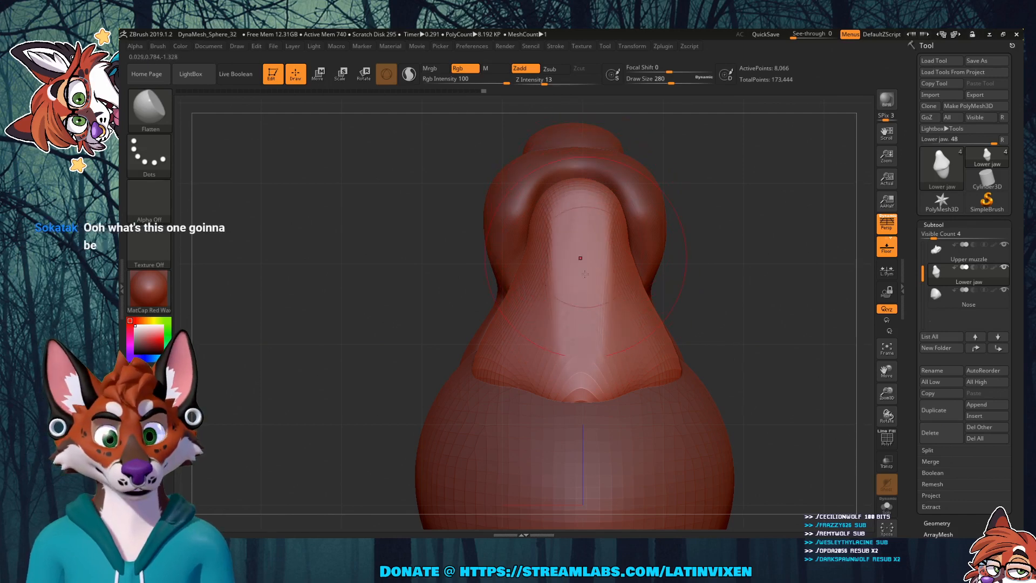
{"action": "left_click_drag", "start_coordinate": [582, 243], "coordinate": [583, 346]}
{"action": "mouse_move", "coordinate": [605, 319]}
{"action": "right_mouse_down"}
{"action": "mouse_move", "coordinate": [724, 298]}
{"action": "mouse_move", "coordinate": [702, 286]}
{"action": "mouse_move", "coordinate": [739, 259]}
{"action": "right_mouse_up"}
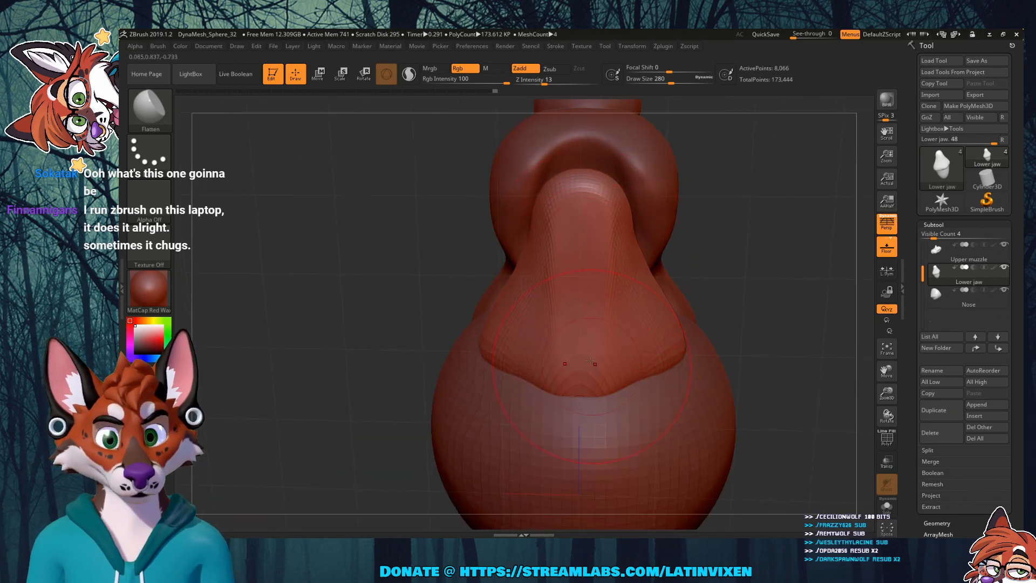
{"action": "mouse_move", "coordinate": [558, 305]}
{"action": "left_mouse_down"}
{"action": "mouse_move", "coordinate": [580, 367]}
{"action": "mouse_move", "coordinate": [585, 345]}
{"action": "mouse_move", "coordinate": [593, 381]}
{"action": "mouse_move", "coordinate": [586, 377]}
{"action": "left_mouse_up"}
Step: Flatten the middle of the lower jaw's underside further and smooth its lower edge near the chin
{"action": "mouse_move", "coordinate": [736, 251]}
{"action": "left_mouse_down"}
{"action": "mouse_move", "coordinate": [751, 300]}
{"action": "mouse_move", "coordinate": [784, 258]}
{"action": "mouse_move", "coordinate": [772, 249]}
{"action": "left_mouse_up"}
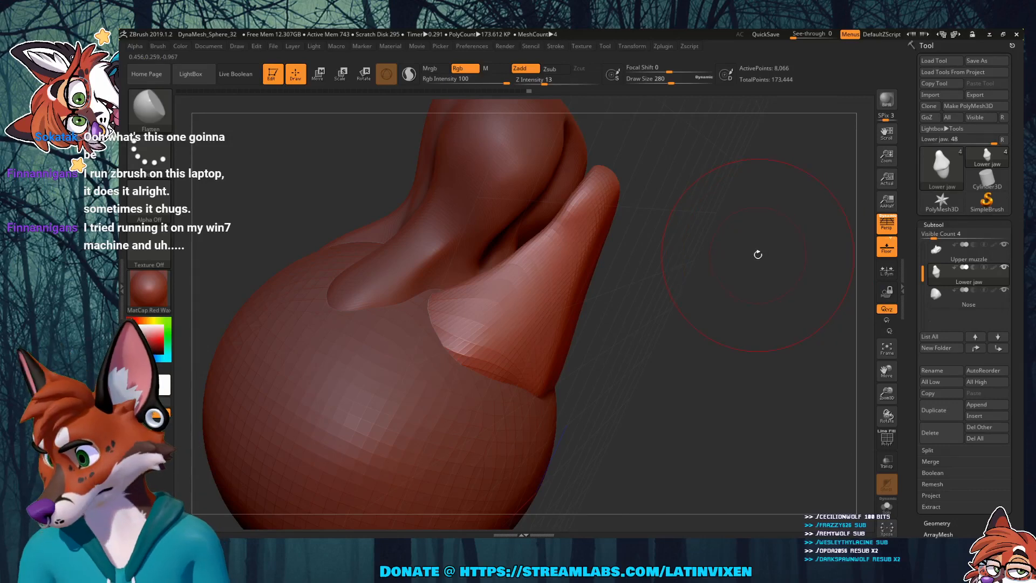
{"action": "left_click_drag", "start_coordinate": [783, 251], "coordinate": [680, 264]}
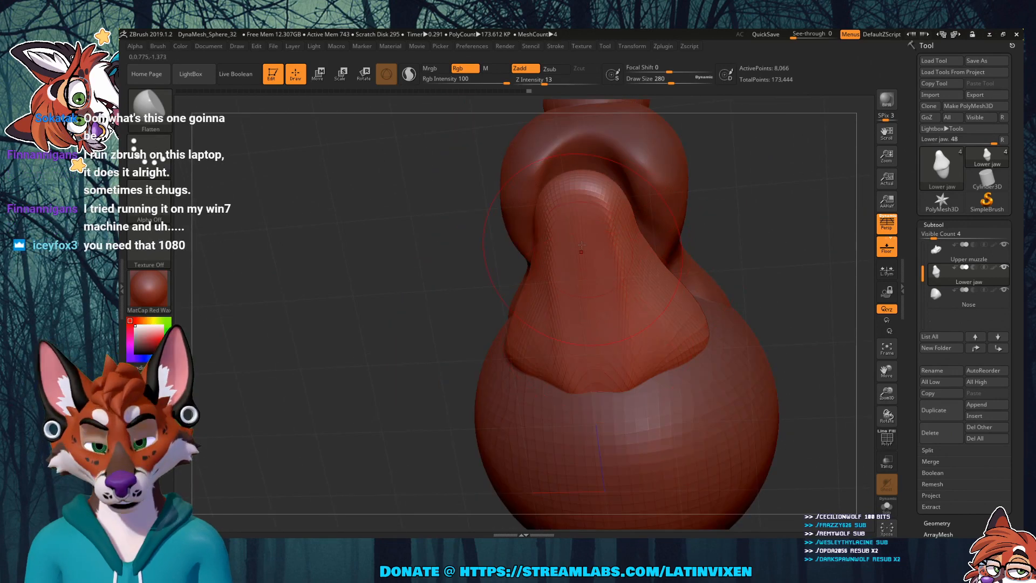
{"action": "left_click_drag", "start_coordinate": [728, 227], "coordinate": [770, 213]}
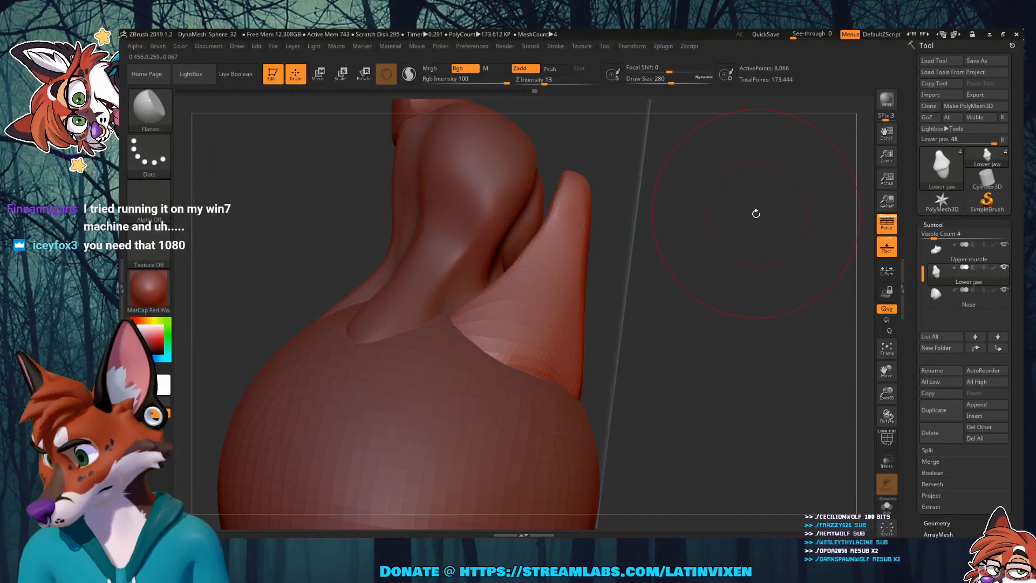
{"action": "left_click_drag", "start_coordinate": [756, 214], "coordinate": [696, 286]}
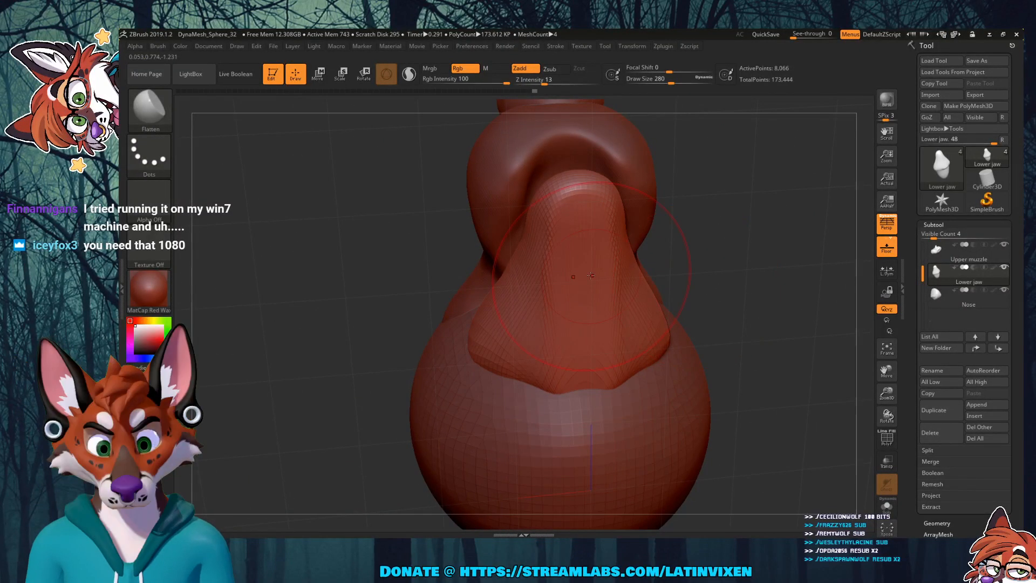
{"action": "left_click_drag", "start_coordinate": [712, 224], "coordinate": [728, 245]}
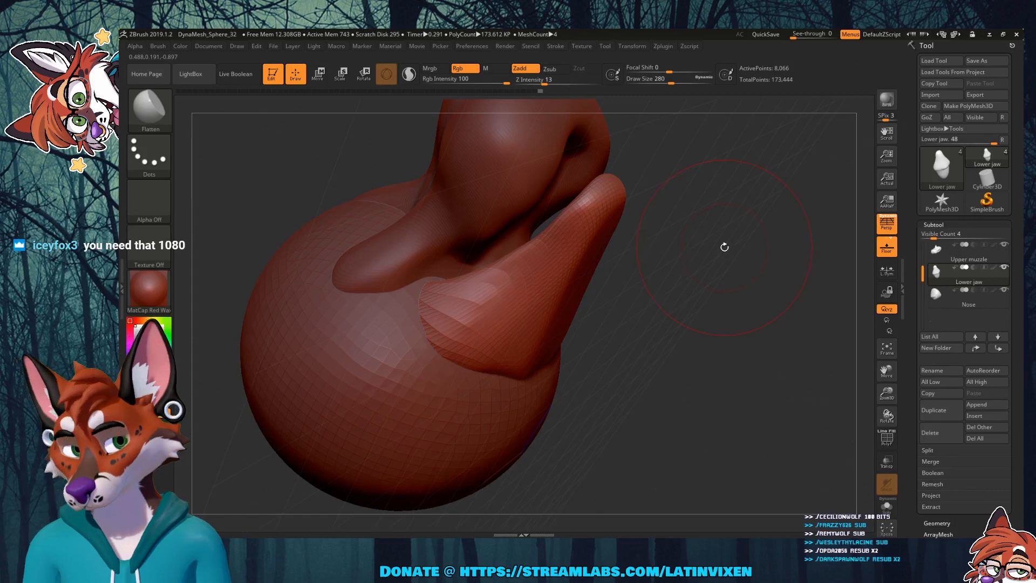
{"action": "mouse_move", "coordinate": [722, 248]}
{"action": "left_mouse_down"}
{"action": "mouse_move", "coordinate": [707, 221]}
{"action": "mouse_move", "coordinate": [791, 236]}
{"action": "mouse_move", "coordinate": [798, 275]}
{"action": "left_mouse_up"}
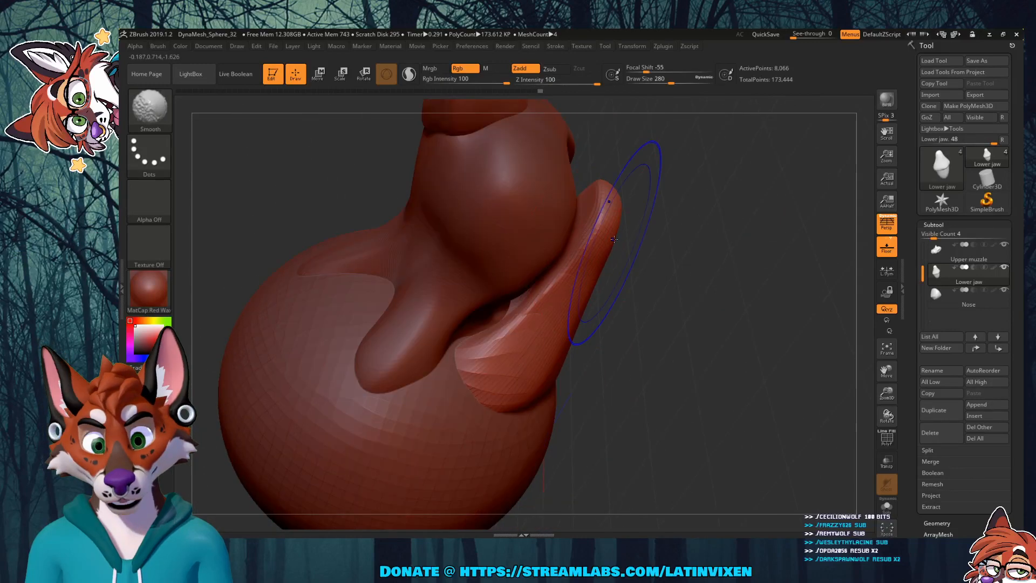
{"action": "left_click_drag", "start_coordinate": [614, 239], "coordinate": [564, 309], "text": "shift"}
{"action": "left_click_drag", "start_coordinate": [675, 270], "coordinate": [707, 258]}
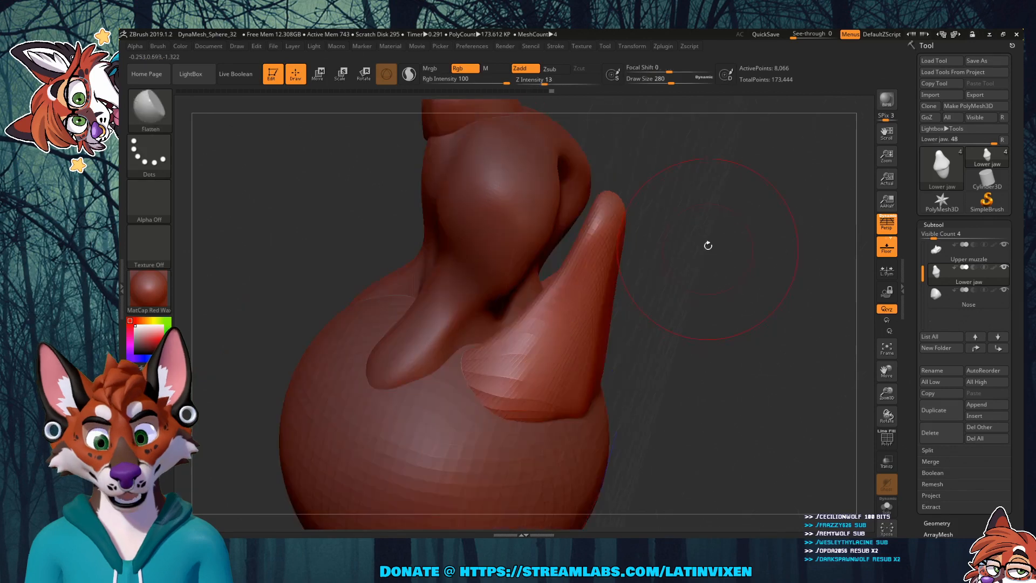
Step: Examine the flattened lower jaw's underside and profile against the upper muzzle and head sphere
{"action": "left_click_drag", "start_coordinate": [884, 392], "coordinate": [815, 376]}
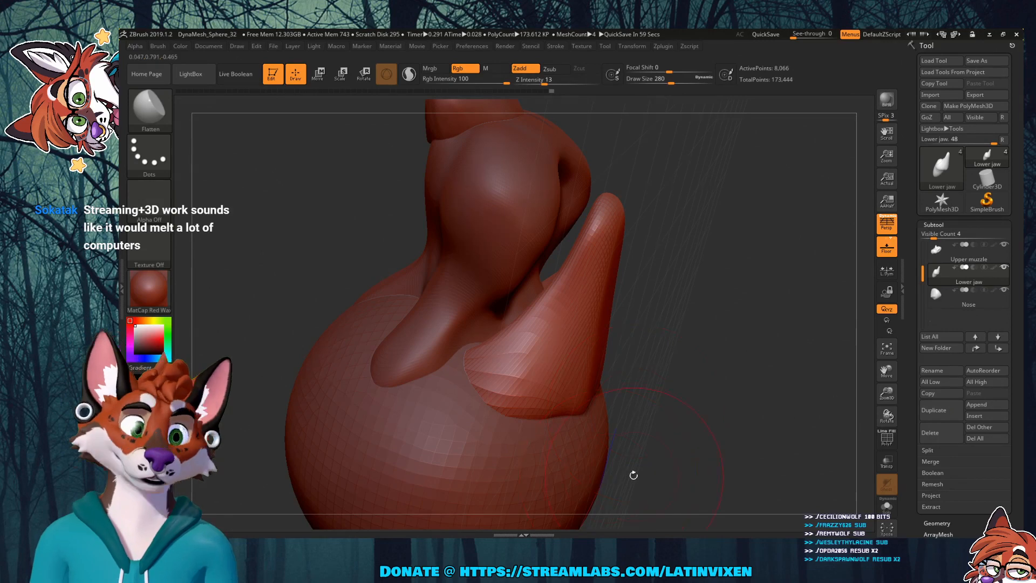
{"action": "left_click_drag", "start_coordinate": [662, 468], "coordinate": [803, 384]}
{"action": "mouse_move", "coordinate": [935, 282]}
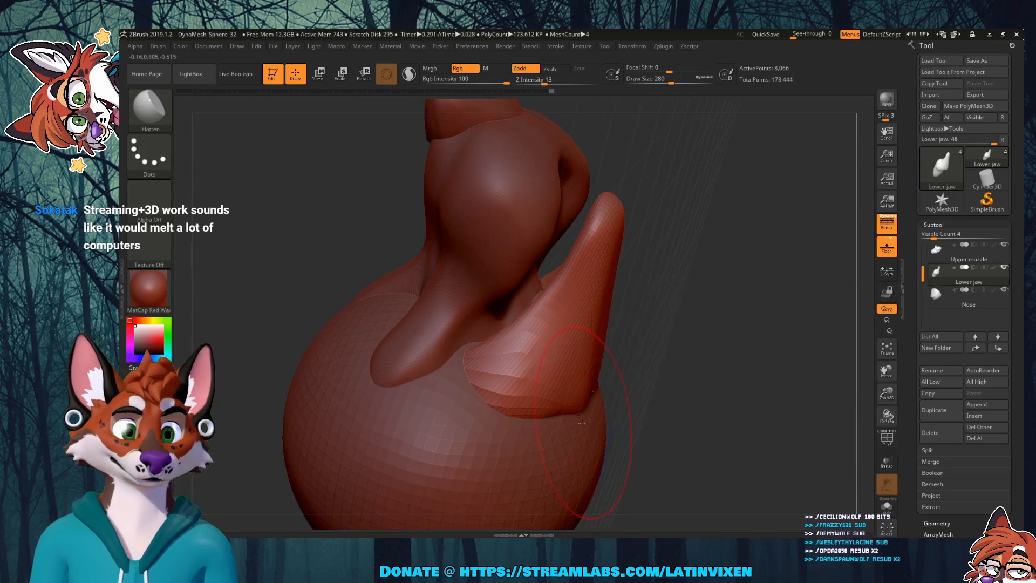
{"action": "left_click_drag", "start_coordinate": [735, 354], "coordinate": [723, 351]}
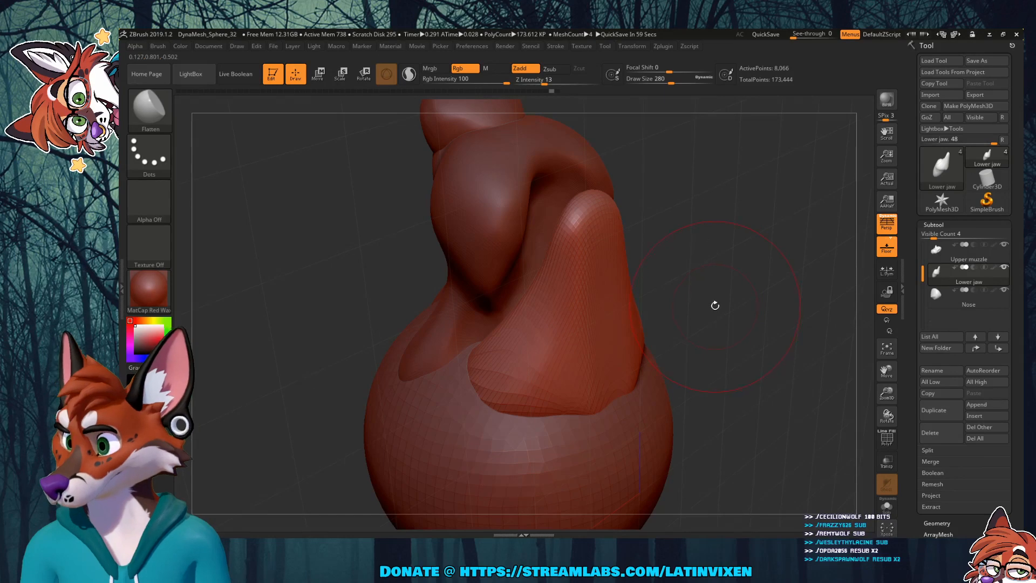
{"action": "mouse_move", "coordinate": [710, 307]}
{"action": "left_mouse_down"}
{"action": "mouse_move", "coordinate": [731, 305]}
{"action": "mouse_move", "coordinate": [720, 333]}
{"action": "left_mouse_up"}
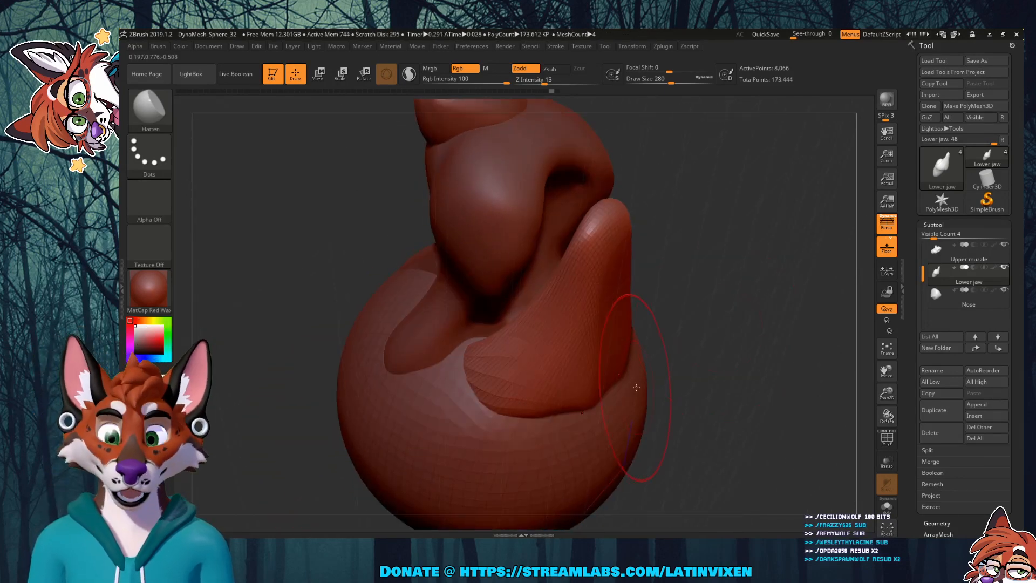
{"action": "left_click_drag", "start_coordinate": [710, 340], "coordinate": [730, 322]}
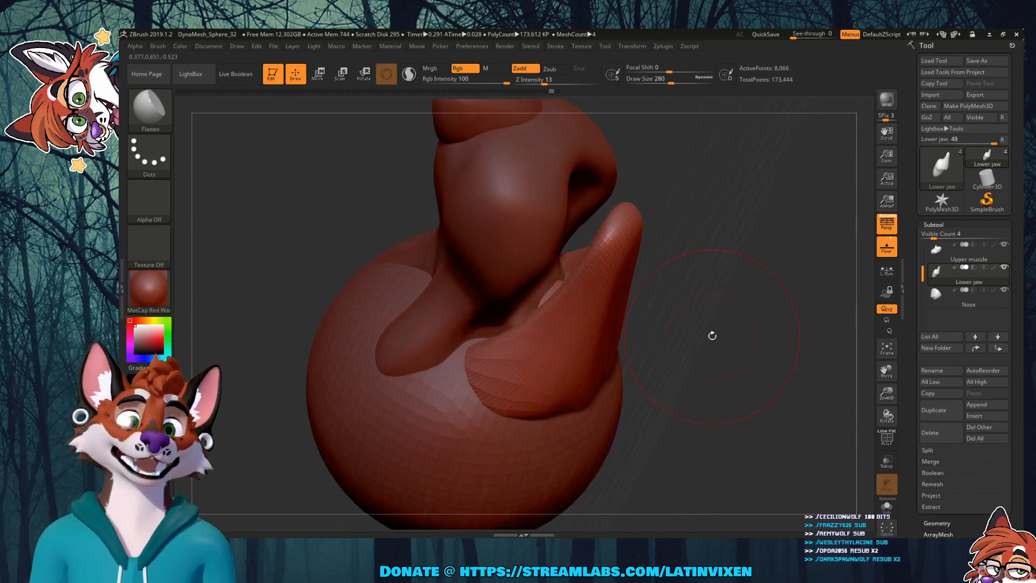
{"action": "left_click_drag", "start_coordinate": [716, 361], "coordinate": [713, 344]}
{"action": "left_click_drag", "start_coordinate": [708, 306], "coordinate": [726, 304]}
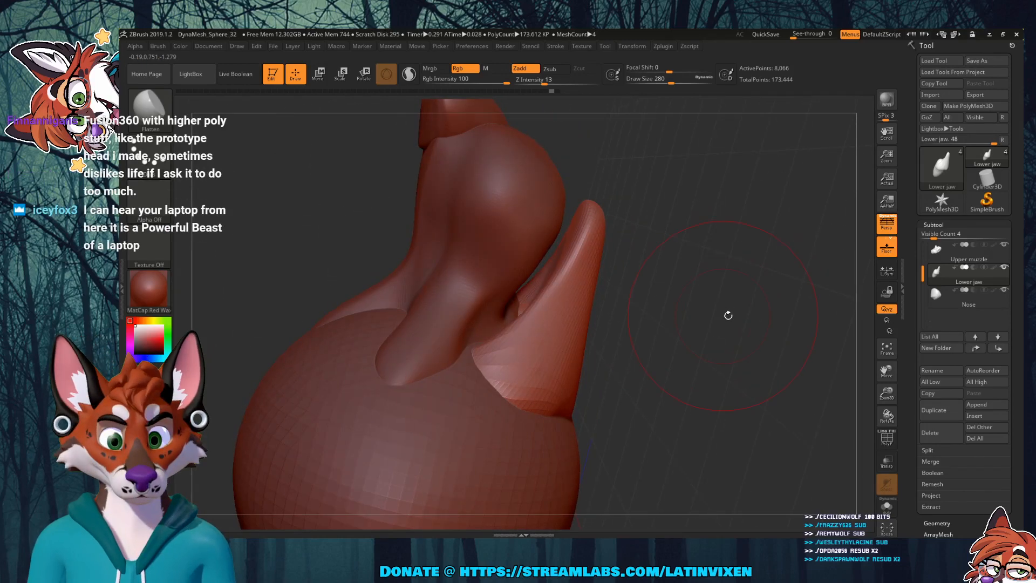
Step: Select the upper muzzle and pull its rear lip edge toward the lower jaw with the Move brush
{"action": "left_click_drag", "start_coordinate": [887, 371], "coordinate": [889, 415]}
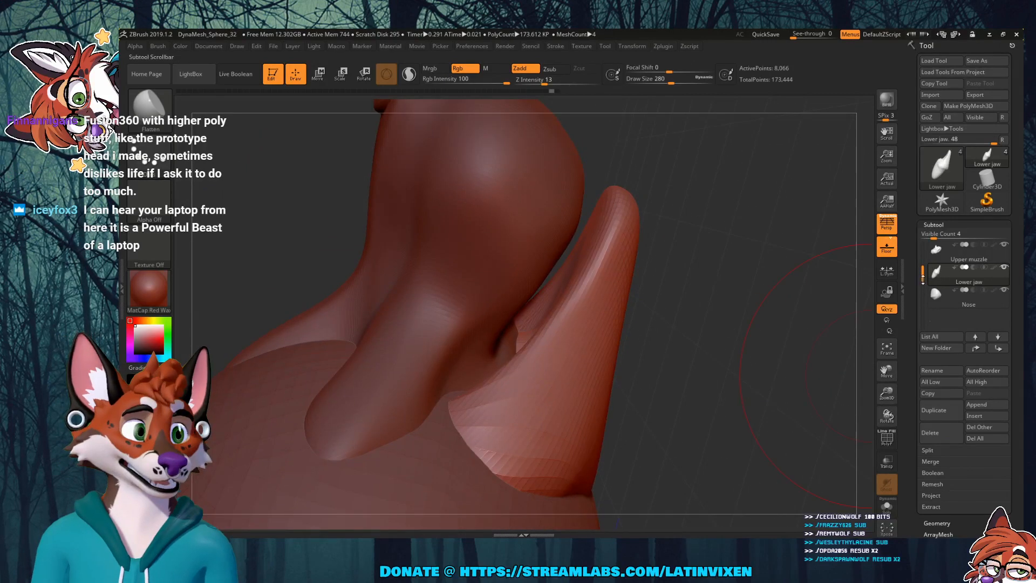
{"action": "left_click", "coordinate": [942, 257]}
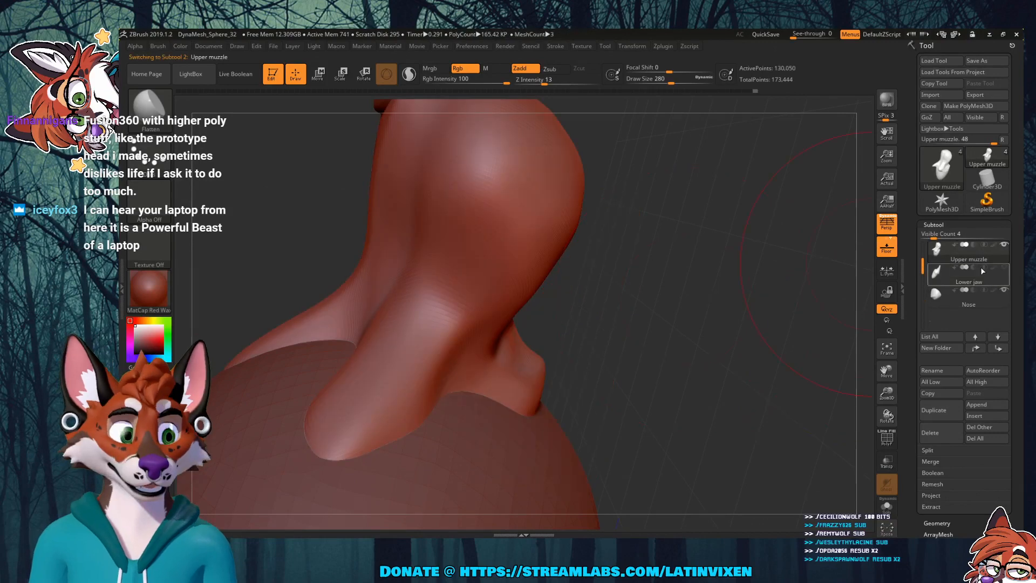
{"action": "left_click", "coordinate": [1003, 267]}
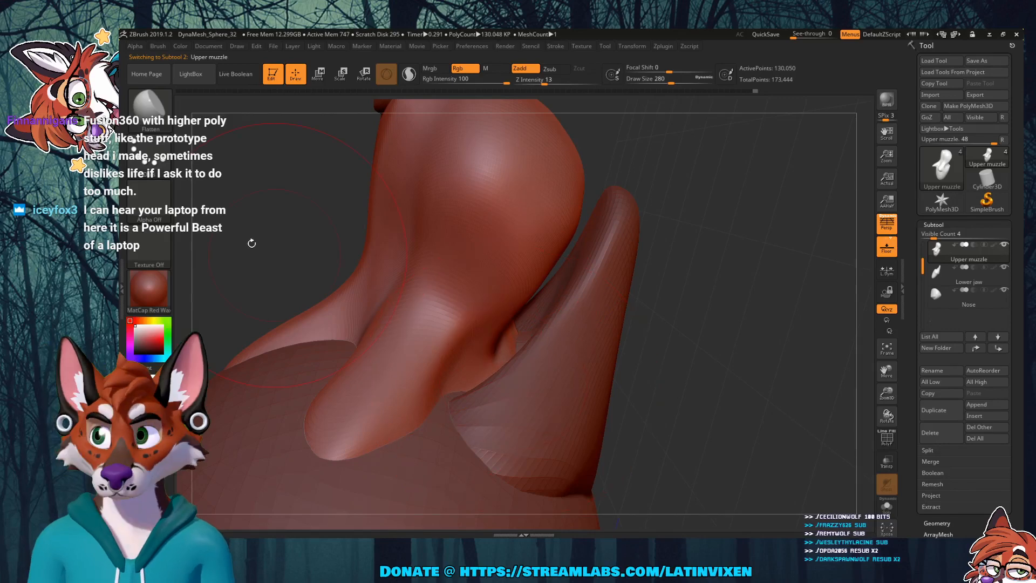
{"action": "key", "text": "b"}
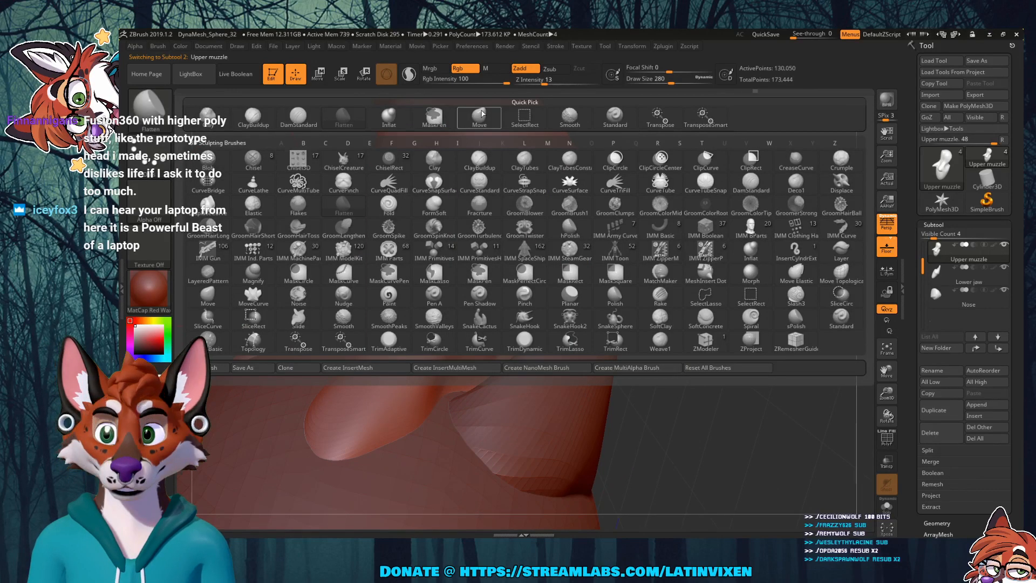
{"action": "key", "text": "m"}
{"action": "key", "text": "v"}
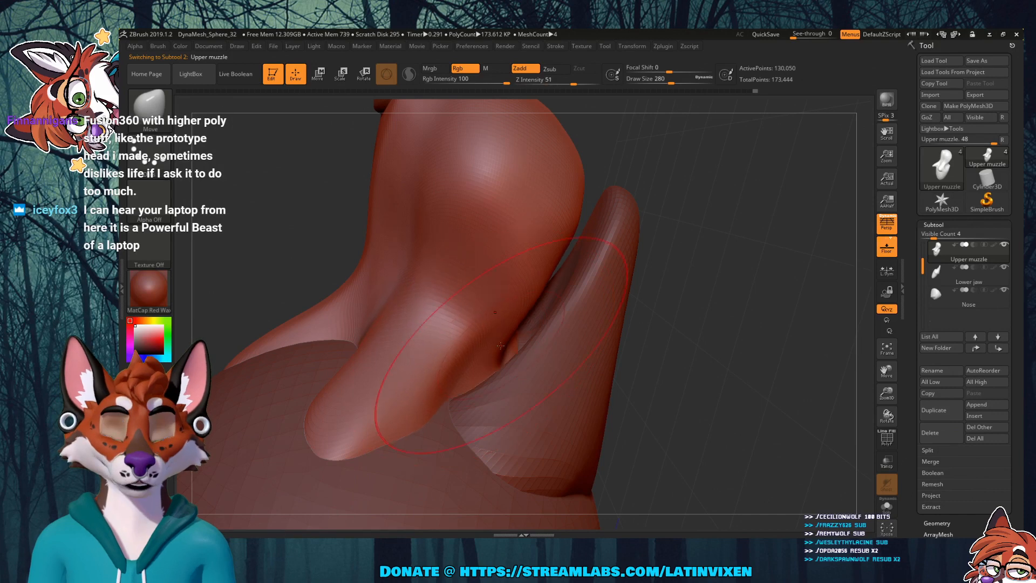
{"action": "left_click_drag", "start_coordinate": [493, 358], "coordinate": [549, 268]}
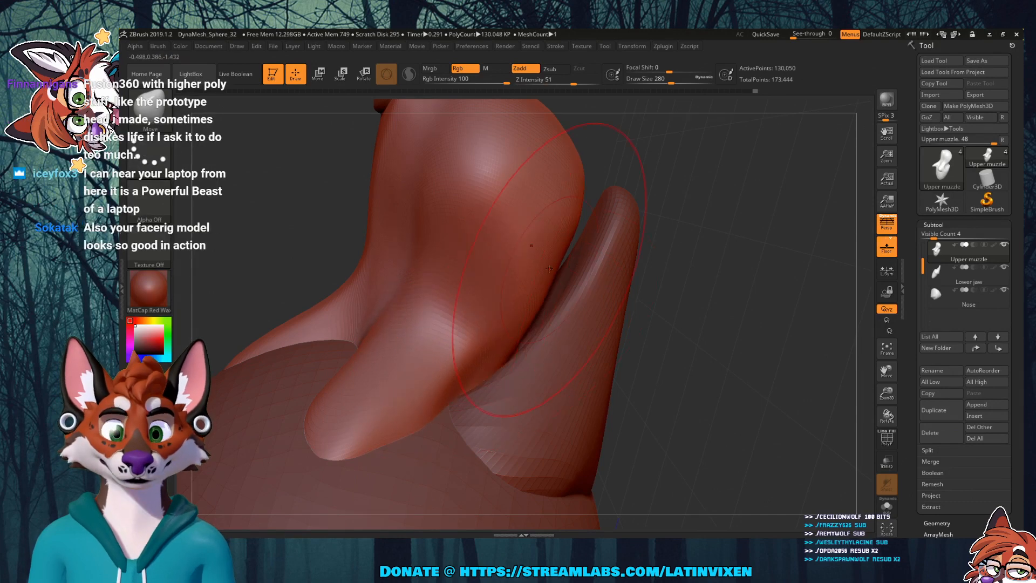
Step: Adjust the upper muzzle's lip near the mouth corner from below with the Move brush
{"action": "mouse_move", "coordinate": [804, 294]}
{"action": "left_mouse_down"}
{"action": "mouse_move", "coordinate": [723, 296]}
{"action": "mouse_move", "coordinate": [734, 284]}
{"action": "mouse_move", "coordinate": [615, 271]}
{"action": "left_mouse_up"}
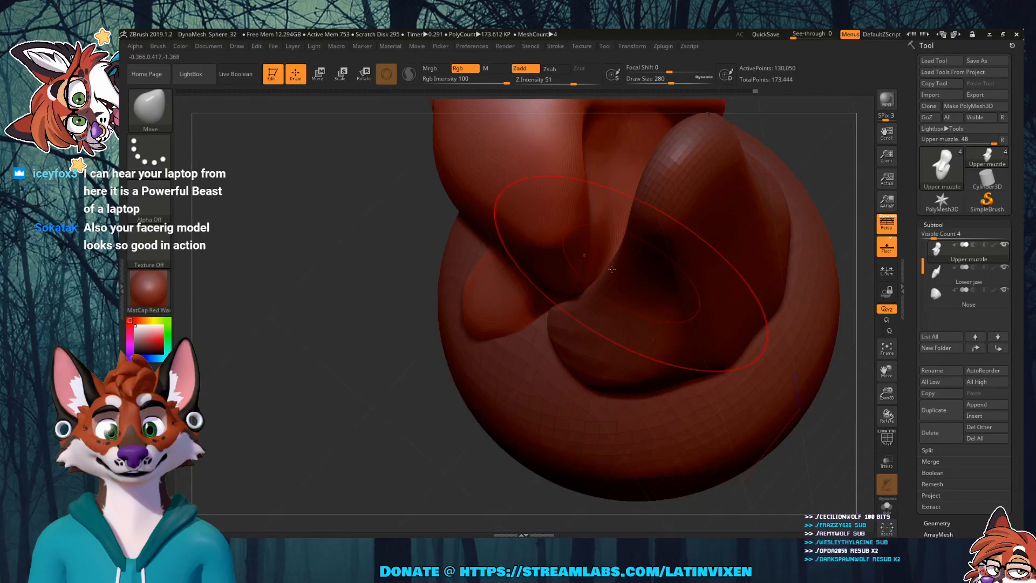
{"action": "left_click_drag", "start_coordinate": [545, 267], "coordinate": [529, 280]}
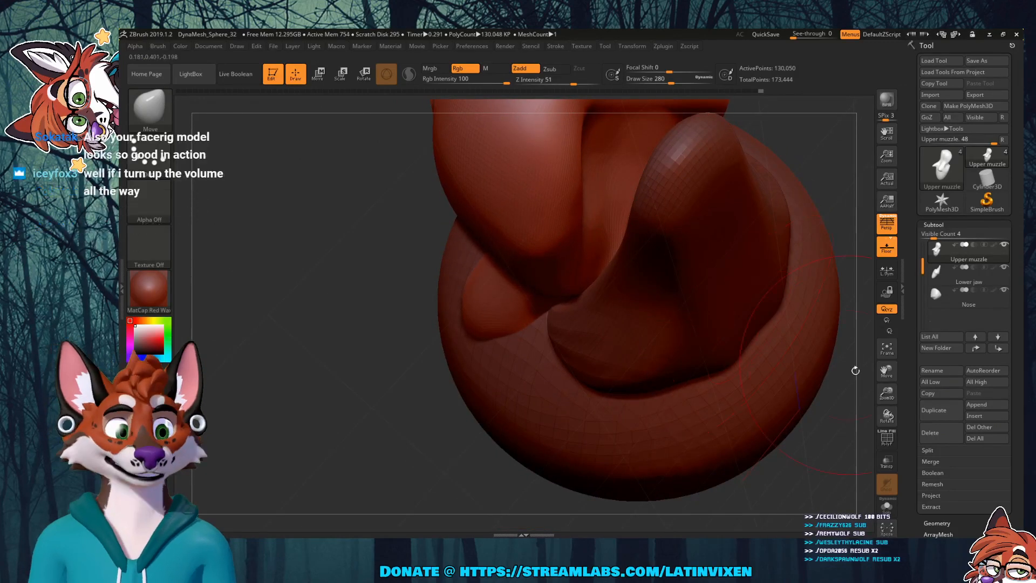
{"action": "mouse_move", "coordinate": [862, 375]}
{"action": "left_mouse_down"}
{"action": "mouse_move", "coordinate": [767, 240]}
{"action": "mouse_move", "coordinate": [740, 350]}
{"action": "left_mouse_up"}
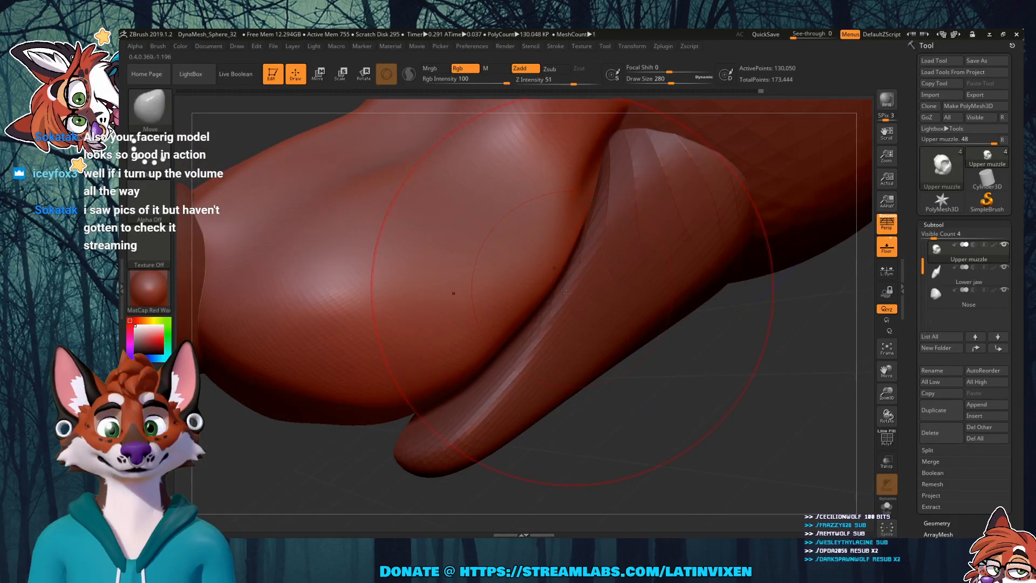
{"action": "key", "text": "shift"}
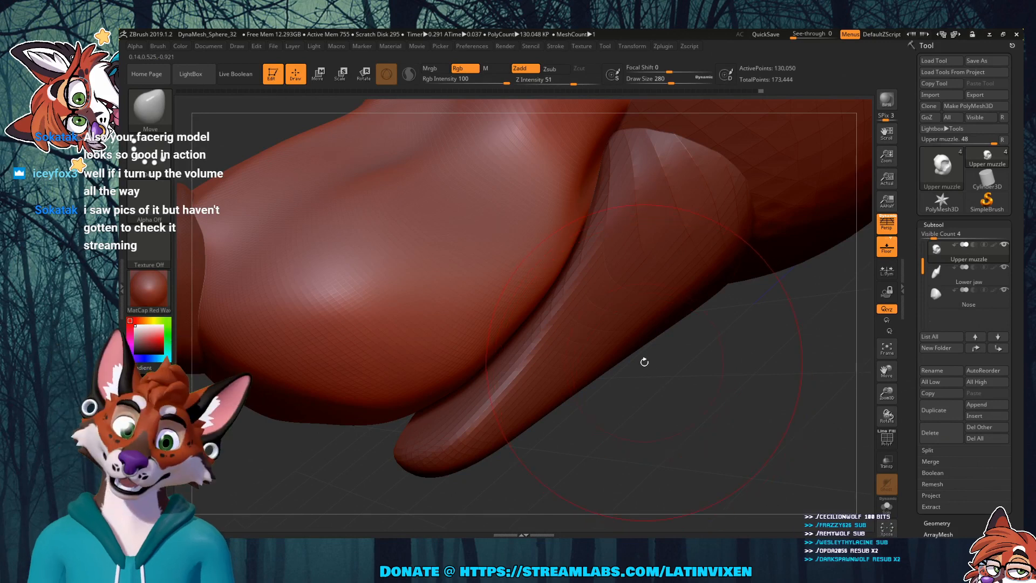
Step: Smooth the upper muzzle's bridge behind the nose and check the muzzle's shape from the front
{"action": "left_click_drag", "start_coordinate": [643, 362], "coordinate": [752, 330]}
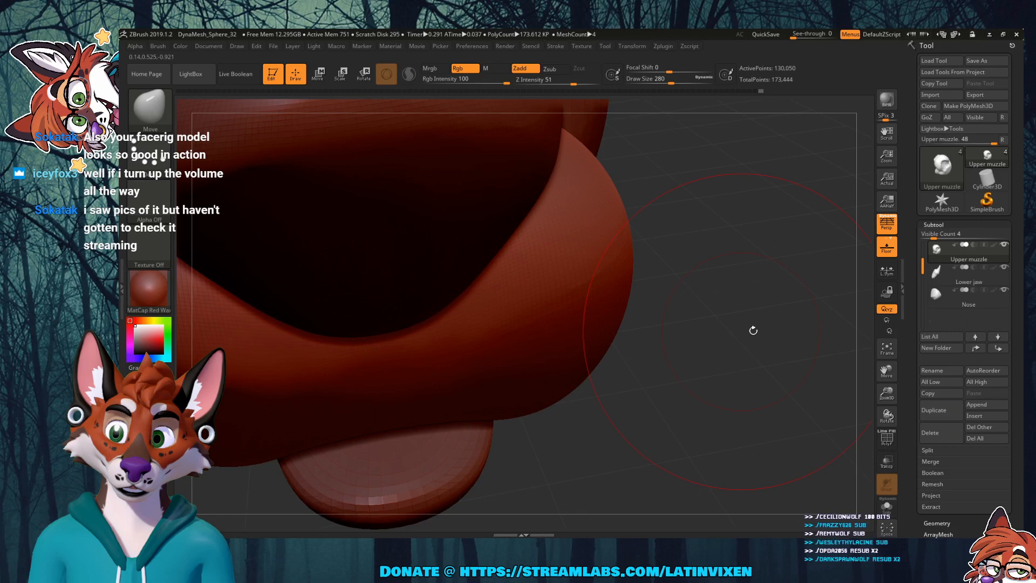
{"action": "left_click_drag", "start_coordinate": [886, 396], "coordinate": [885, 390]}
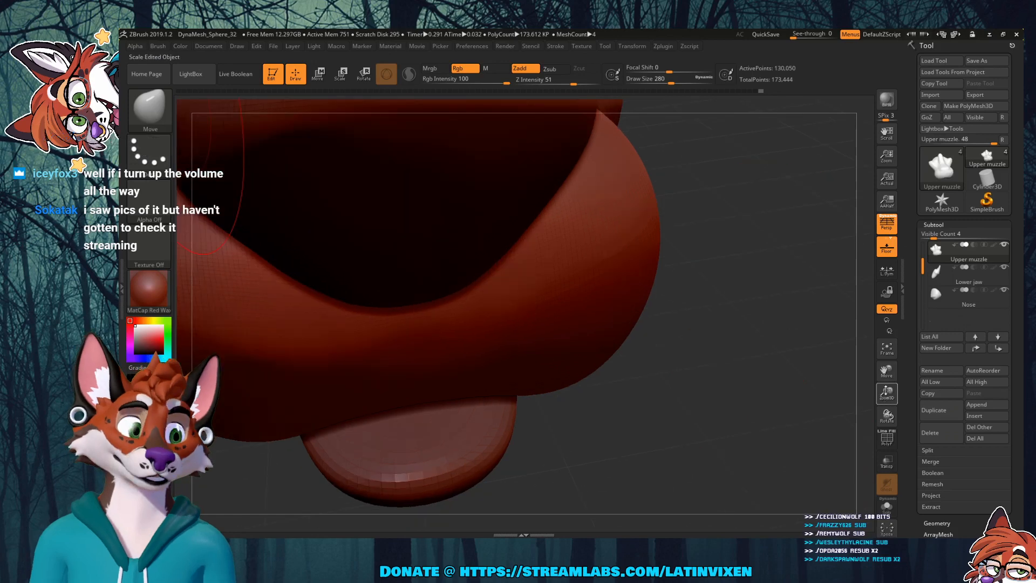
{"action": "left_click_drag", "start_coordinate": [886, 390], "coordinate": [880, 354]}
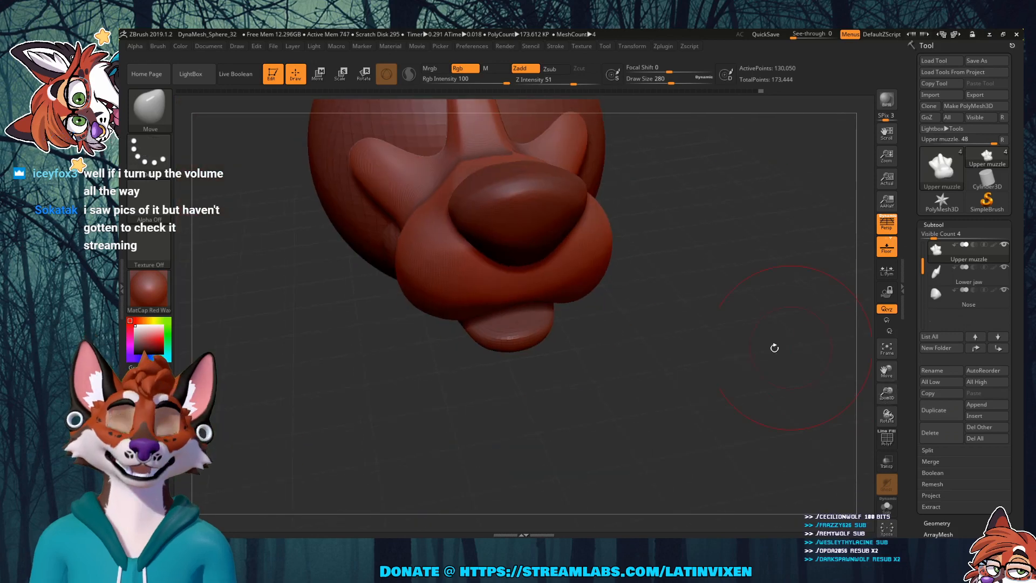
{"action": "mouse_move", "coordinate": [774, 347]}
{"action": "left_mouse_down"}
{"action": "mouse_move", "coordinate": [712, 358]}
{"action": "mouse_move", "coordinate": [789, 357]}
{"action": "left_mouse_up"}
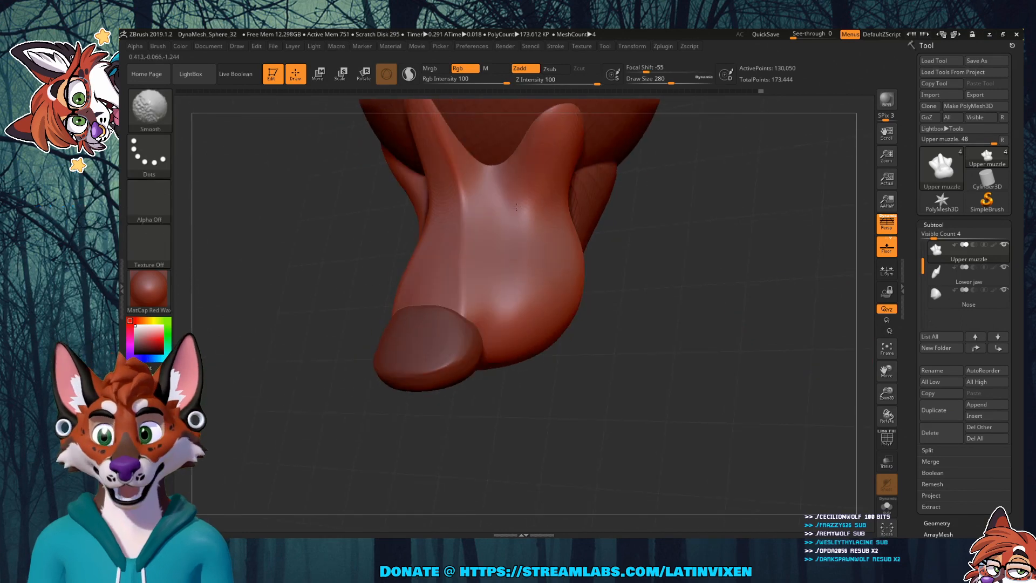
{"action": "left_click_drag", "start_coordinate": [517, 207], "coordinate": [526, 250], "text": "shift"}
{"action": "left_click_drag", "start_coordinate": [720, 272], "coordinate": [726, 213]}
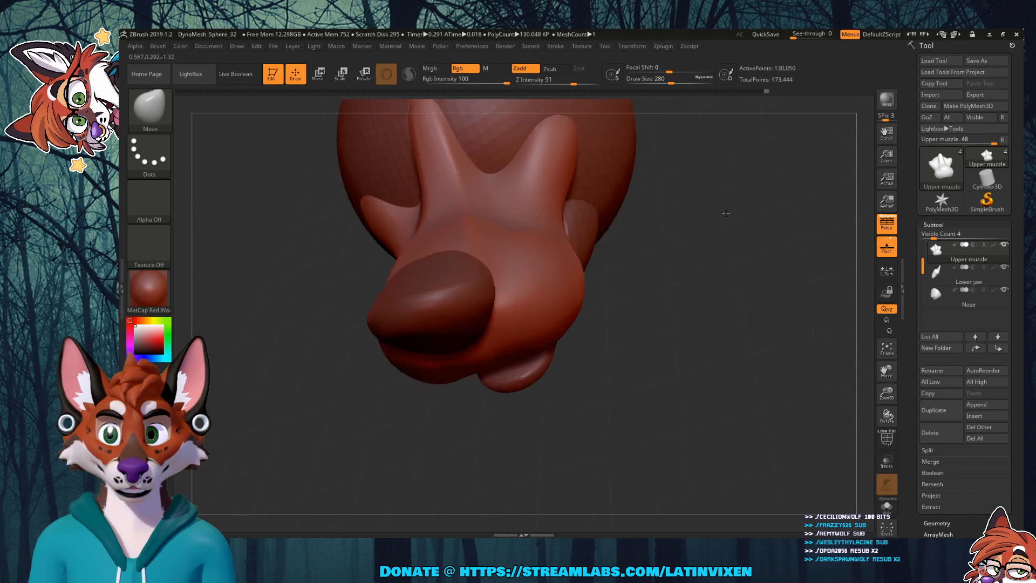
{"action": "left_click_drag", "start_coordinate": [726, 213], "coordinate": [728, 292]}
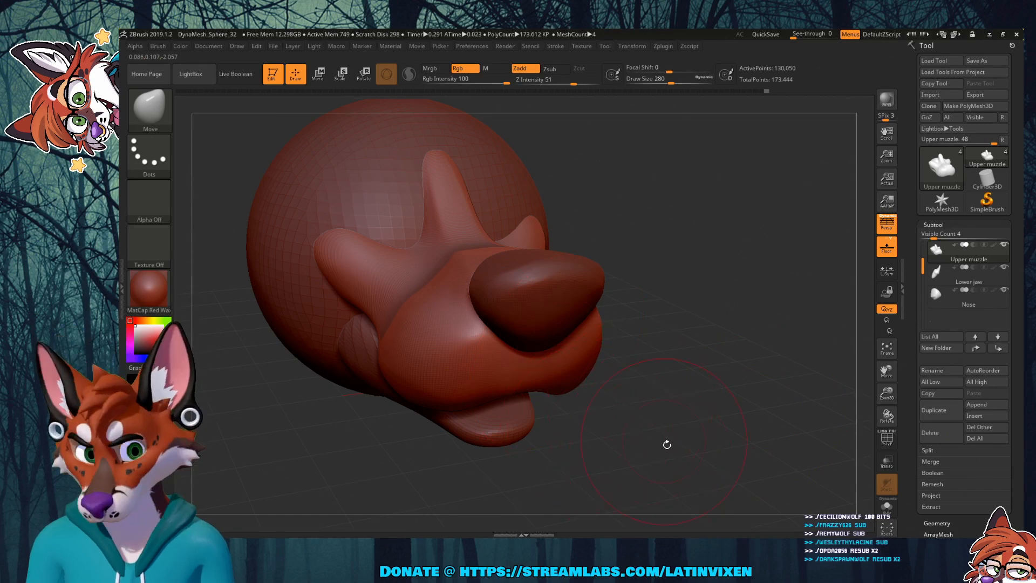
Step: Examine the upper muzzle, nose and lower jaw against the head sphere from above, the sides and underneath
{"action": "mouse_move", "coordinate": [716, 360]}
{"action": "left_mouse_down"}
{"action": "mouse_move", "coordinate": [660, 347]}
{"action": "mouse_move", "coordinate": [719, 394]}
{"action": "mouse_move", "coordinate": [731, 377]}
{"action": "mouse_move", "coordinate": [722, 375]}
{"action": "left_mouse_up"}
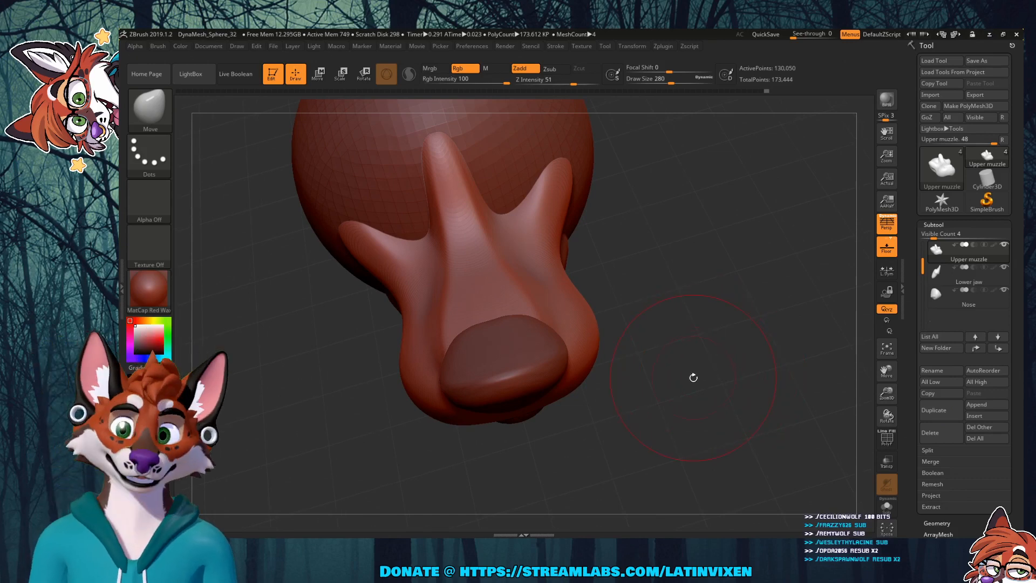
{"action": "mouse_move", "coordinate": [691, 373]}
{"action": "left_mouse_down"}
{"action": "mouse_move", "coordinate": [729, 387]}
{"action": "mouse_move", "coordinate": [707, 374]}
{"action": "left_mouse_up"}
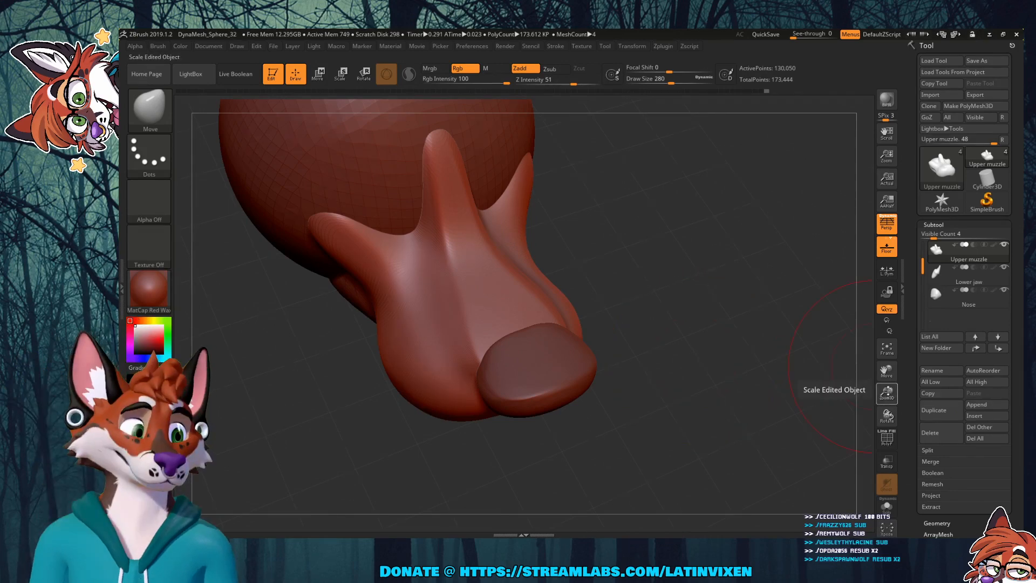
{"action": "left_click_drag", "start_coordinate": [887, 393], "coordinate": [1008, 475]}
{"action": "left_click_drag", "start_coordinate": [755, 399], "coordinate": [680, 404]}
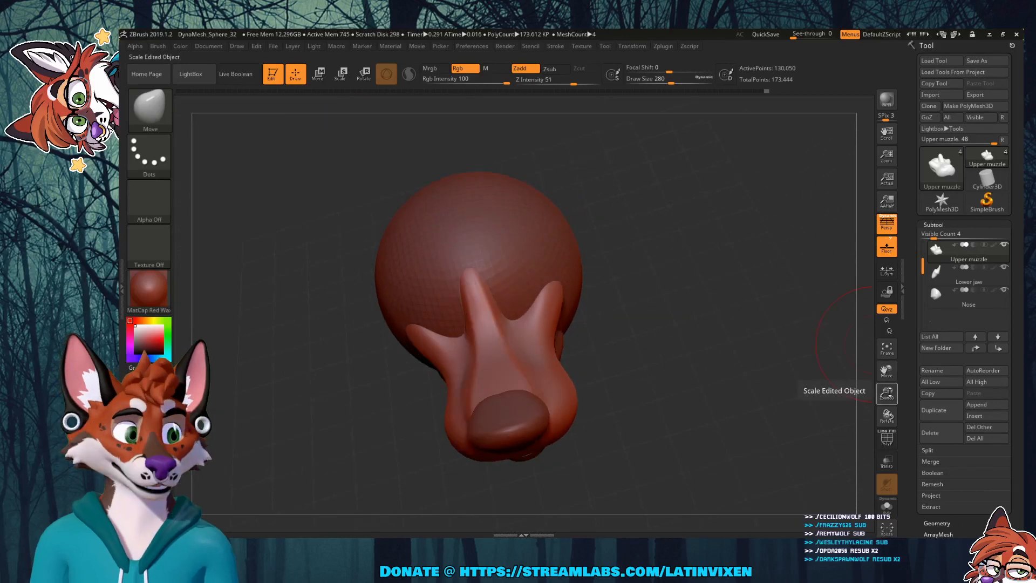
{"action": "mouse_move", "coordinate": [889, 392]}
{"action": "left_mouse_down"}
{"action": "mouse_move", "coordinate": [890, 410]}
{"action": "mouse_move", "coordinate": [715, 495]}
{"action": "mouse_move", "coordinate": [684, 467]}
{"action": "left_mouse_up"}
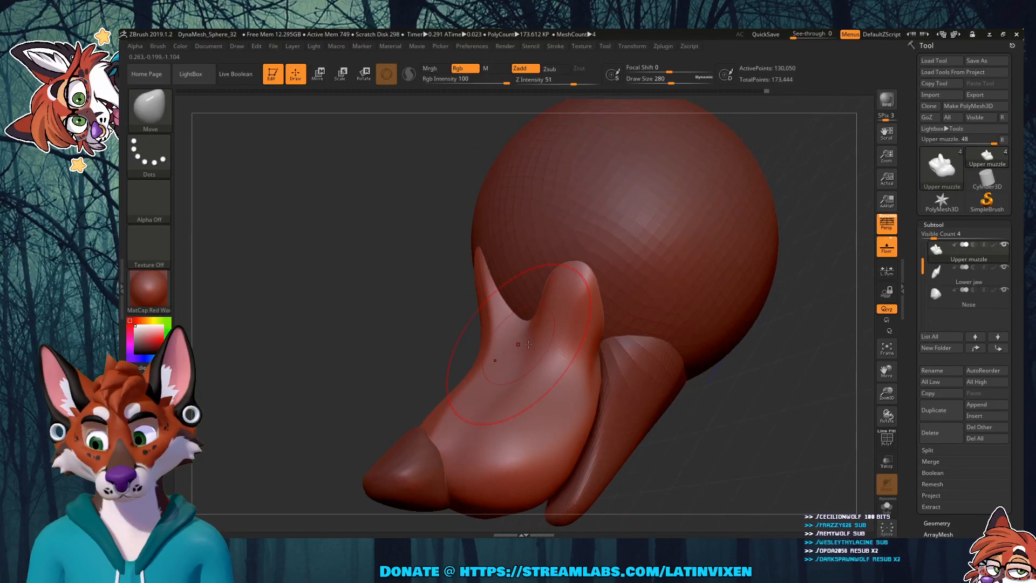
{"action": "left_click_drag", "start_coordinate": [399, 314], "coordinate": [453, 328]}
{"action": "mouse_move", "coordinate": [699, 359]}
{"action": "left_mouse_down"}
{"action": "mouse_move", "coordinate": [672, 387]}
{"action": "mouse_move", "coordinate": [721, 389]}
{"action": "mouse_move", "coordinate": [701, 393]}
{"action": "left_mouse_up"}
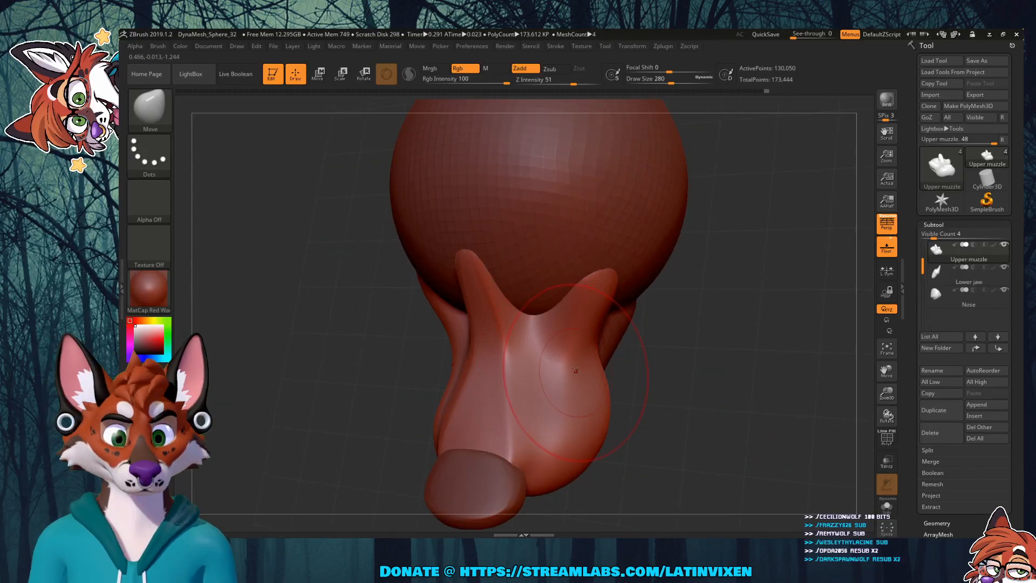
{"action": "left_click_drag", "start_coordinate": [687, 365], "coordinate": [702, 184]}
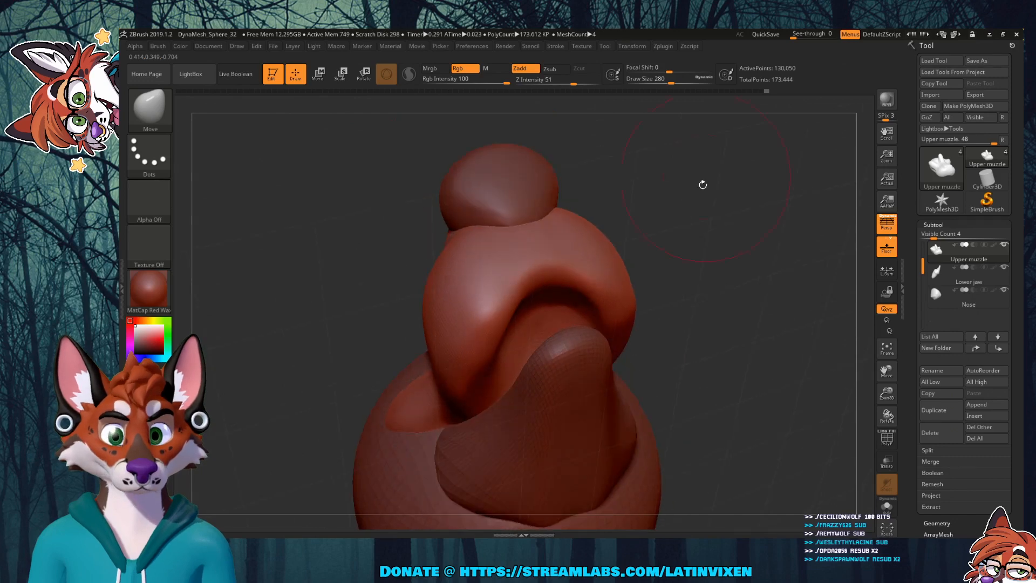
{"action": "left_click_drag", "start_coordinate": [740, 242], "coordinate": [534, 246]}
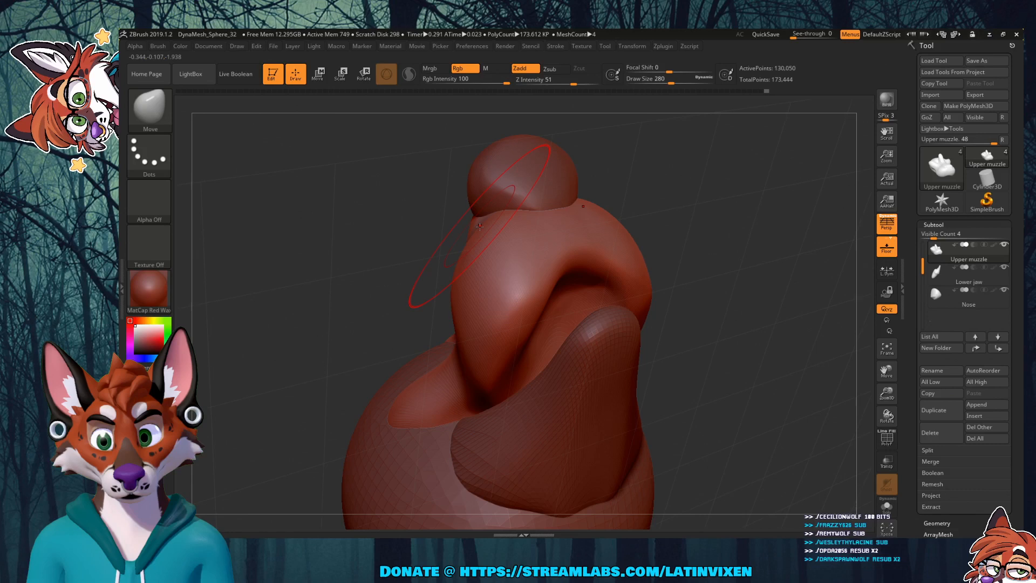
Step: Push the side of the upper muzzle's front lip slightly inward from below with the Move brush
{"action": "left_click_drag", "start_coordinate": [700, 201], "coordinate": [642, 201]}
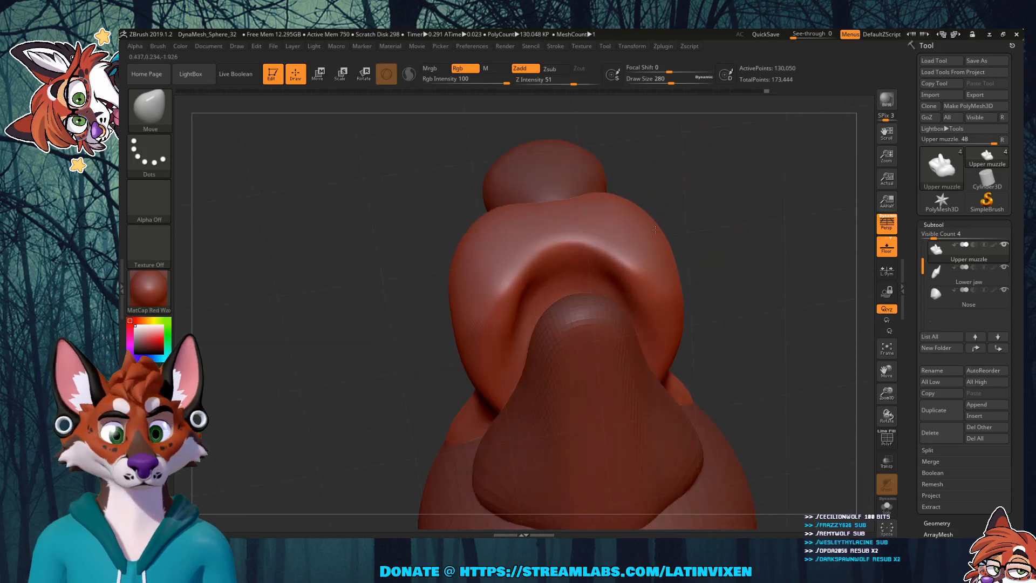
{"action": "left_click_drag", "start_coordinate": [677, 277], "coordinate": [660, 268]}
{"action": "mouse_move", "coordinate": [659, 268]}
{"action": "right_mouse_down"}
{"action": "mouse_move", "coordinate": [761, 280]}
{"action": "mouse_move", "coordinate": [727, 222]}
{"action": "mouse_move", "coordinate": [866, 297]}
{"action": "right_mouse_up"}
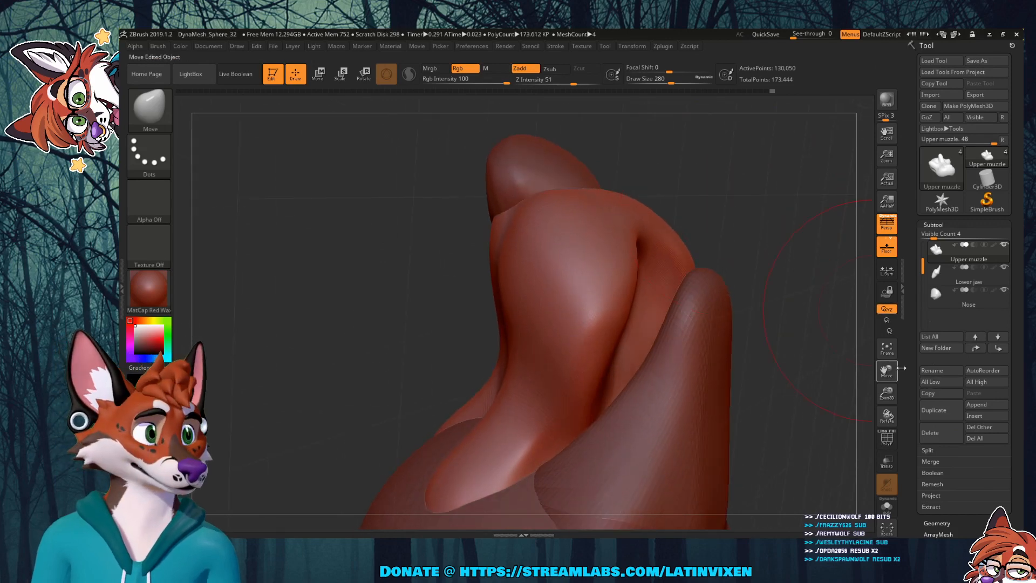
Step: Hide the lower jaw and smooth the bumpy rear edge of the upper muzzle's underside
{"action": "mouse_move", "coordinate": [887, 369]}
{"action": "left_mouse_down"}
{"action": "mouse_move", "coordinate": [874, 351]}
{"action": "mouse_move", "coordinate": [863, 377]}
{"action": "left_mouse_up"}
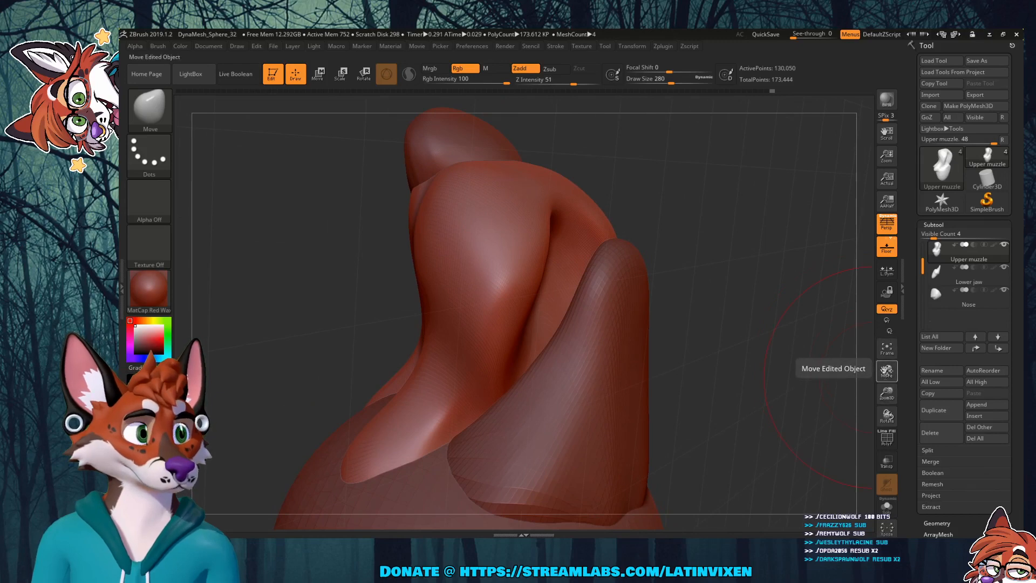
{"action": "left_click_drag", "start_coordinate": [887, 371], "coordinate": [890, 336]}
{"action": "left_click_drag", "start_coordinate": [889, 393], "coordinate": [875, 405]}
{"action": "left_click_drag", "start_coordinate": [682, 347], "coordinate": [759, 370]}
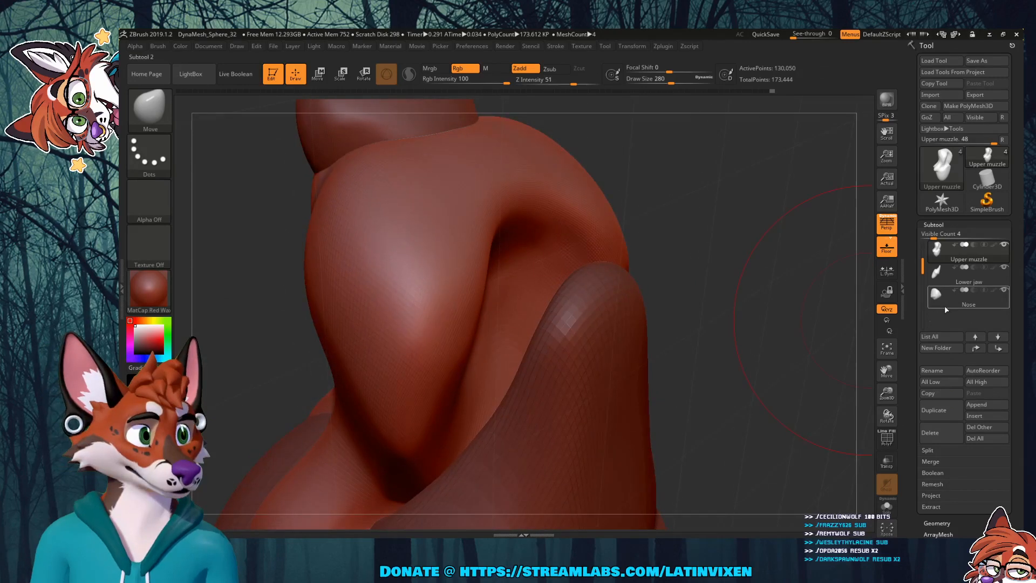
{"action": "left_click", "coordinate": [1004, 267]}
{"action": "left_click_drag", "start_coordinate": [766, 329], "coordinate": [730, 345]}
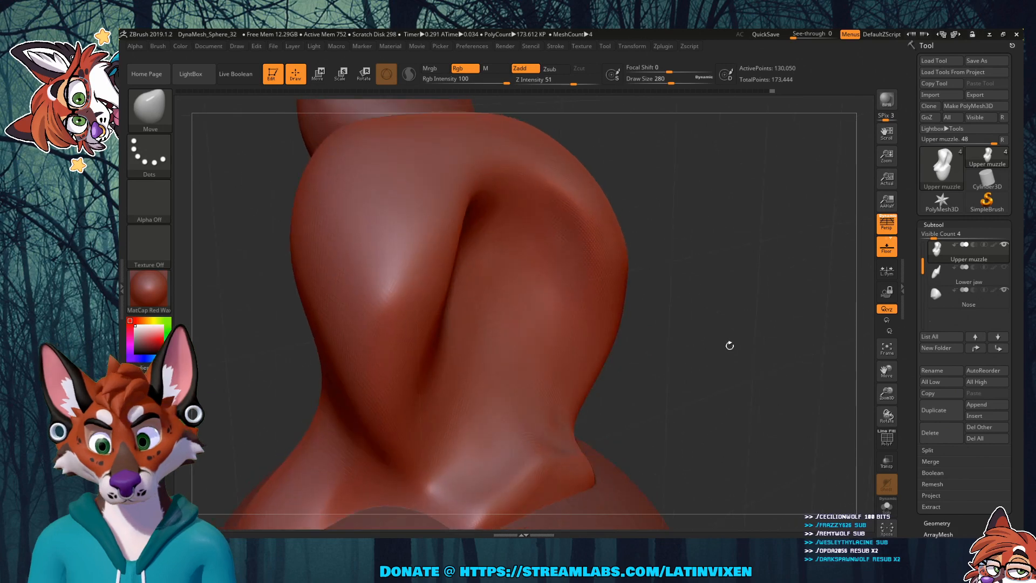
{"action": "left_click_drag", "start_coordinate": [556, 452], "coordinate": [547, 483], "text": "shift"}
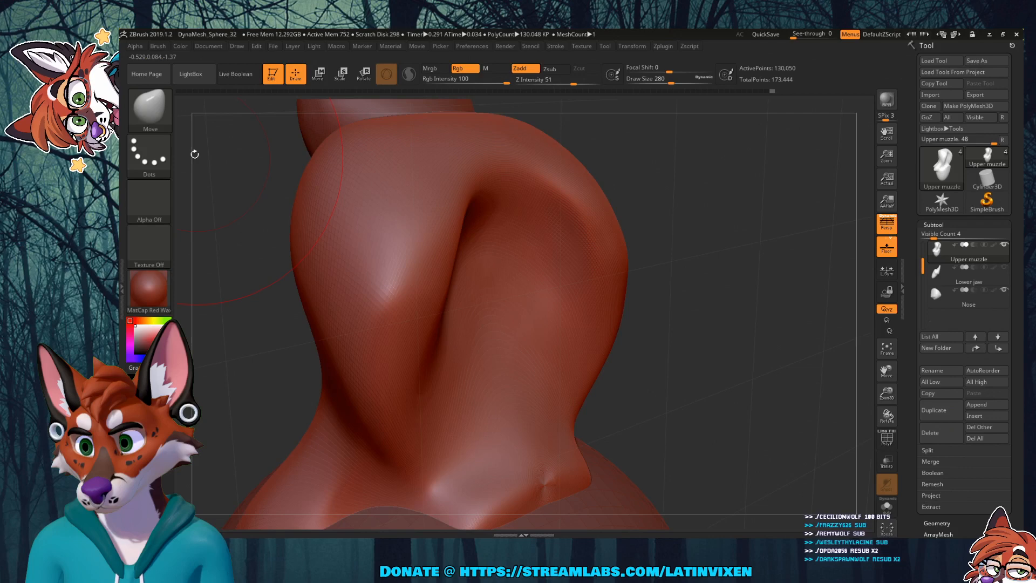
Step: Flatten the roof of the mouth with the Flatten brush at draw size 90 and smooth its surface
{"action": "key", "text": "b"}
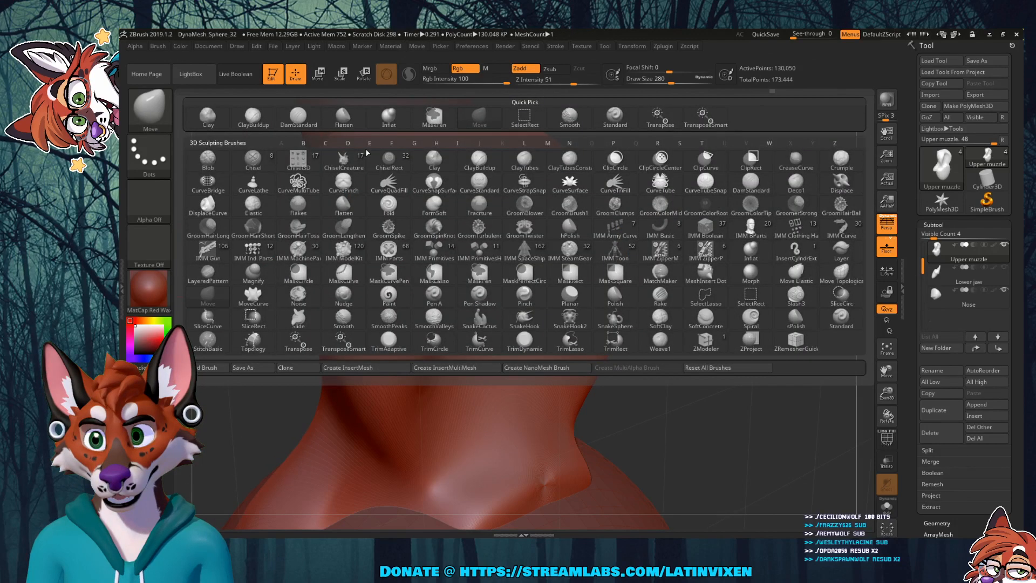
{"action": "key", "text": "f"}
{"action": "key", "text": "l"}
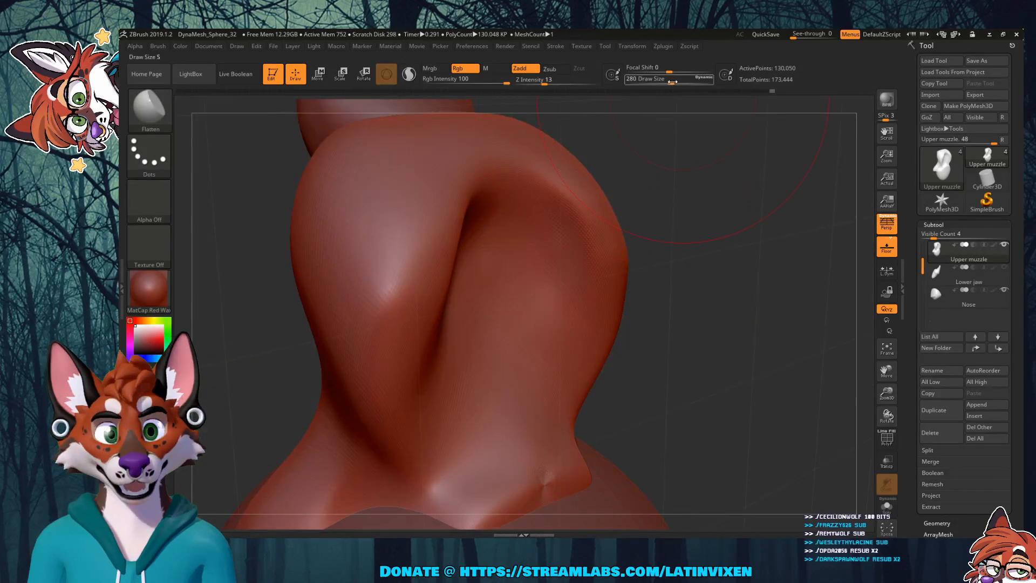
{"action": "left_click_drag", "start_coordinate": [672, 82], "coordinate": [652, 82]}
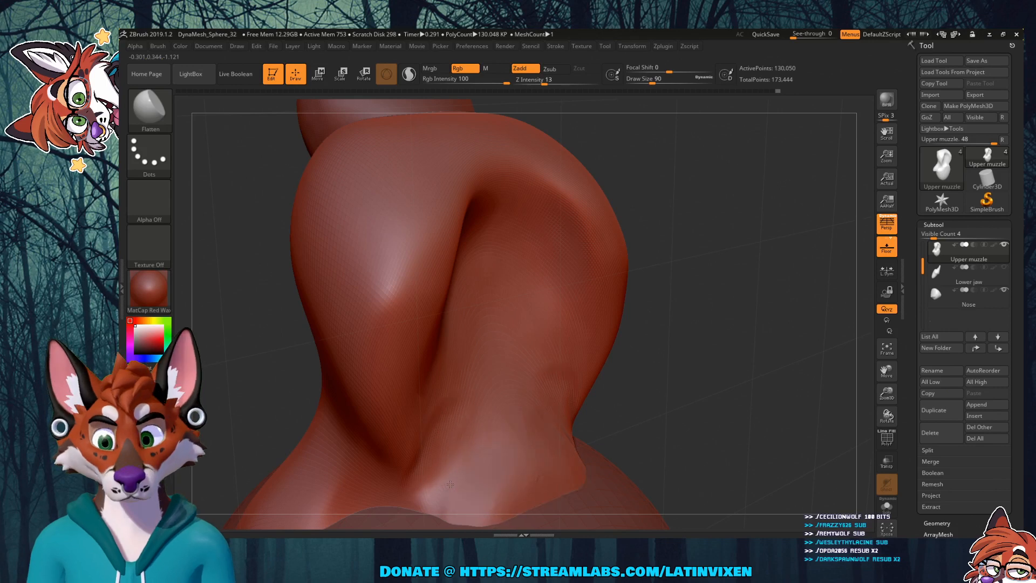
{"action": "mouse_move", "coordinate": [661, 329]}
{"action": "left_mouse_down"}
{"action": "mouse_move", "coordinate": [714, 301]}
{"action": "mouse_move", "coordinate": [637, 345]}
{"action": "left_mouse_up"}
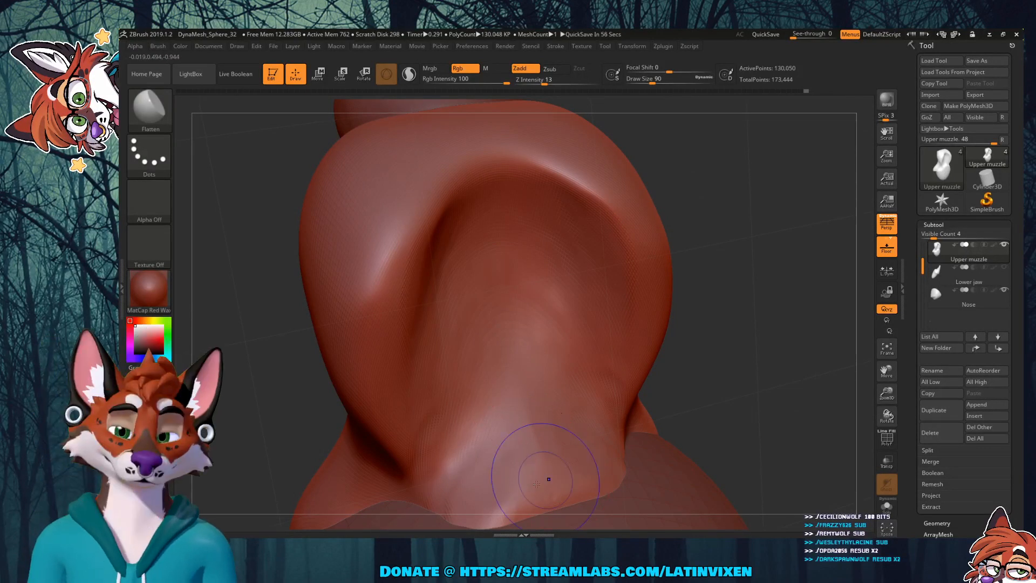
{"action": "key", "text": "shift"}
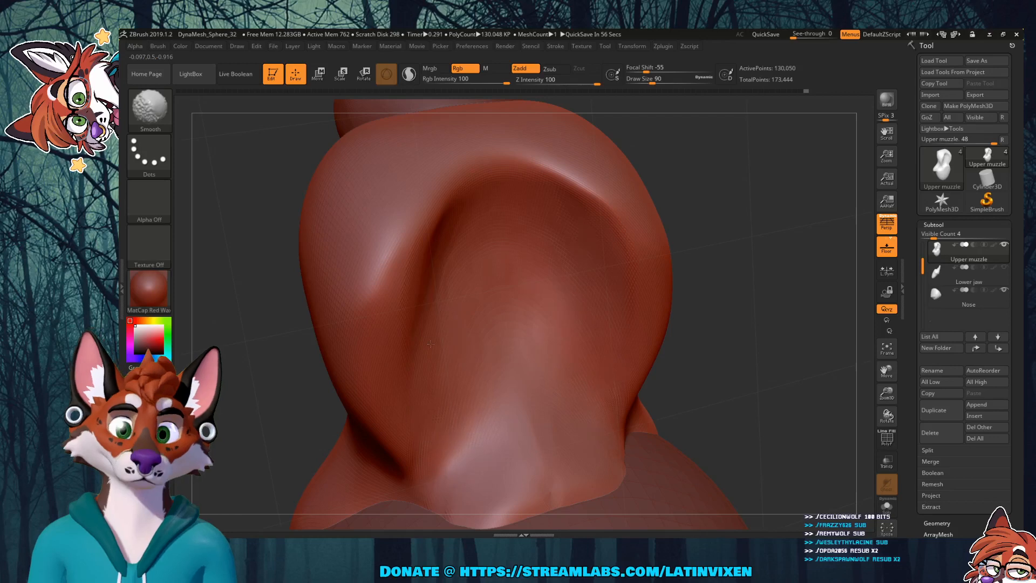
{"action": "right_click_drag", "start_coordinate": [539, 351], "coordinate": [448, 329]}
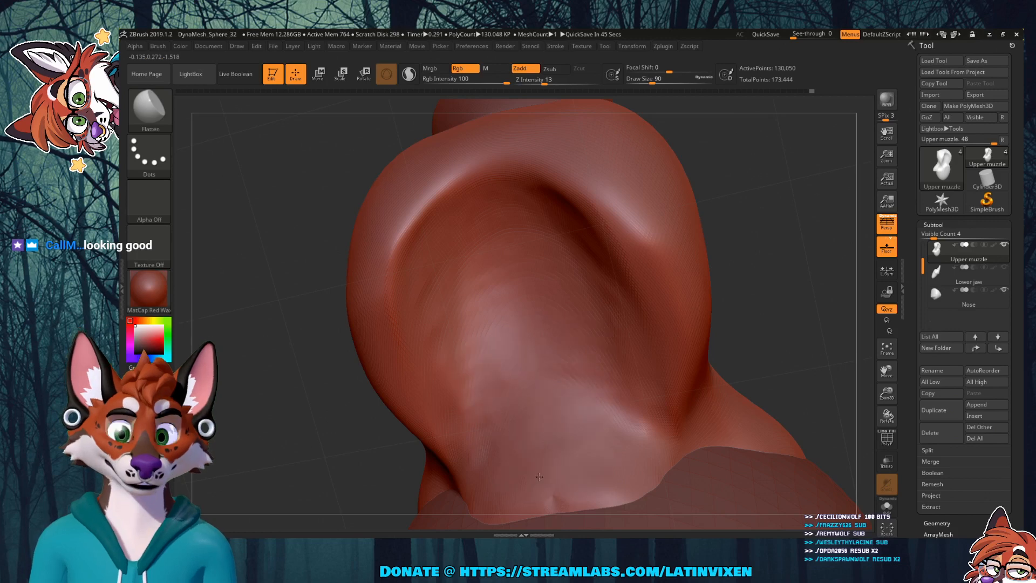
Step: Flatten the front and sides of the mouth roof inside the lip rim of the upper muzzle
{"action": "mouse_move", "coordinate": [761, 226]}
{"action": "left_mouse_down"}
{"action": "mouse_move", "coordinate": [814, 209]}
{"action": "mouse_move", "coordinate": [776, 210]}
{"action": "left_mouse_up"}
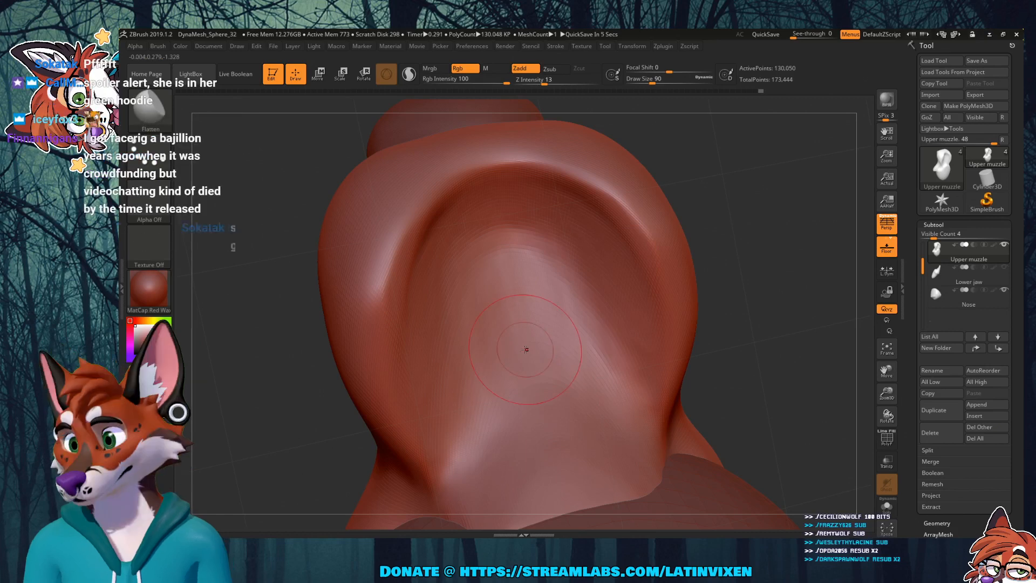
{"action": "right_click_drag", "start_coordinate": [526, 350], "coordinate": [476, 272]}
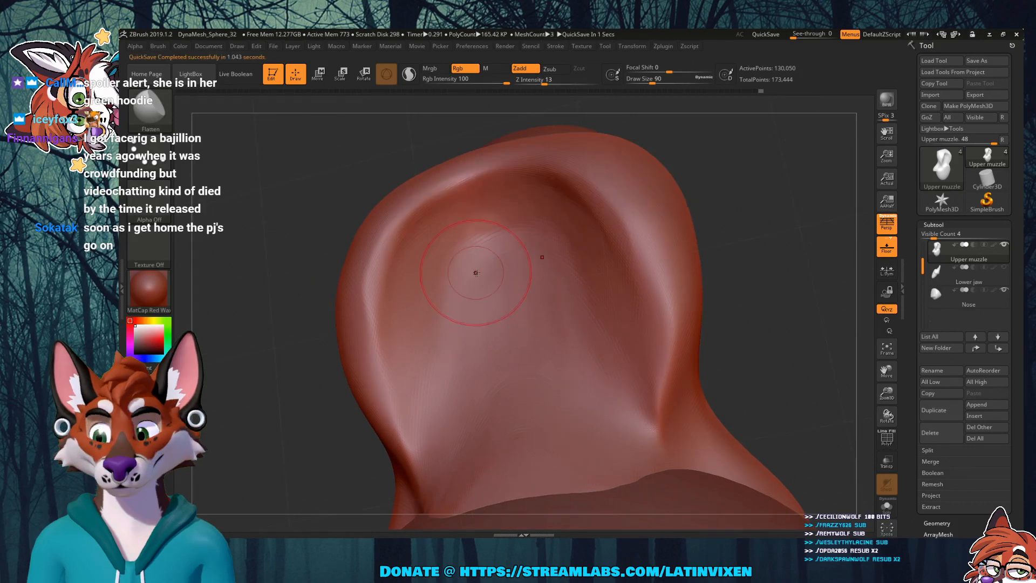
{"action": "mouse_move", "coordinate": [475, 273]}
{"action": "left_mouse_down"}
{"action": "mouse_move", "coordinate": [494, 218]}
{"action": "mouse_move", "coordinate": [413, 353]}
{"action": "mouse_move", "coordinate": [459, 270]}
{"action": "left_mouse_up"}
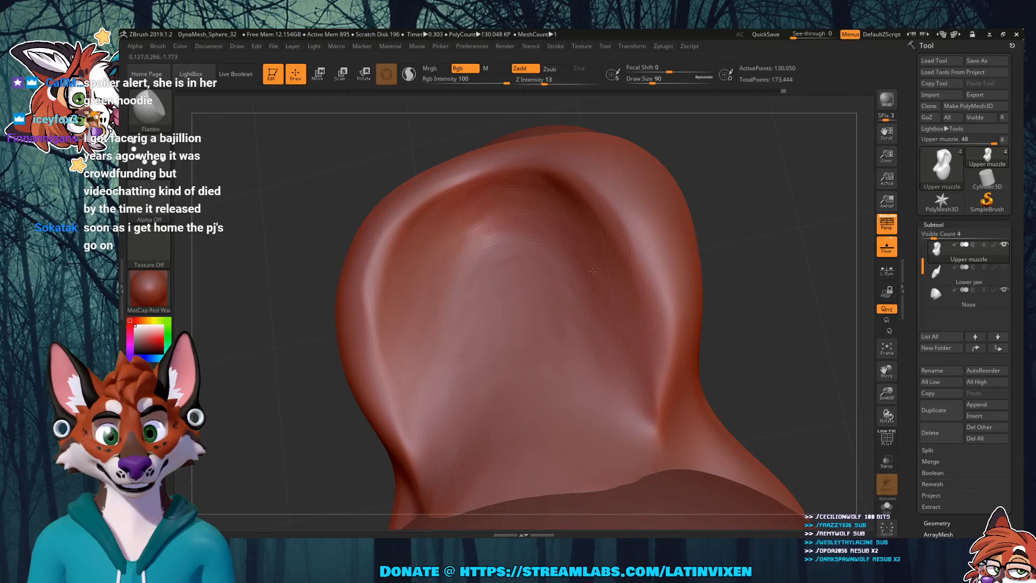
{"action": "mouse_move", "coordinate": [770, 204]}
{"action": "left_mouse_down"}
{"action": "mouse_move", "coordinate": [798, 248]}
{"action": "mouse_move", "coordinate": [796, 235]}
{"action": "mouse_move", "coordinate": [777, 238]}
{"action": "left_mouse_up"}
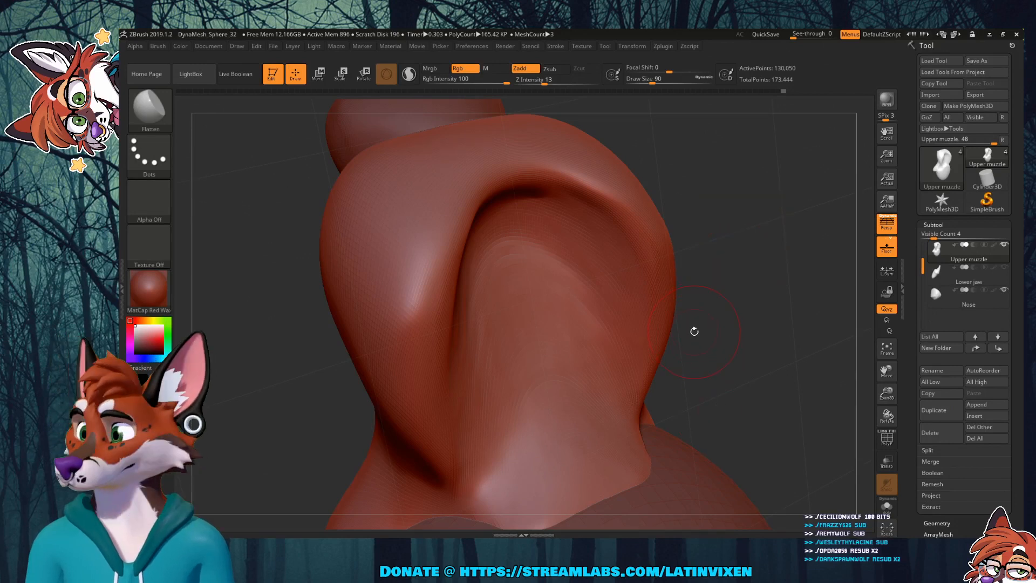
{"action": "mouse_move", "coordinate": [684, 259]}
{"action": "left_mouse_down"}
{"action": "mouse_move", "coordinate": [749, 239]}
{"action": "mouse_move", "coordinate": [745, 230]}
{"action": "left_mouse_up"}
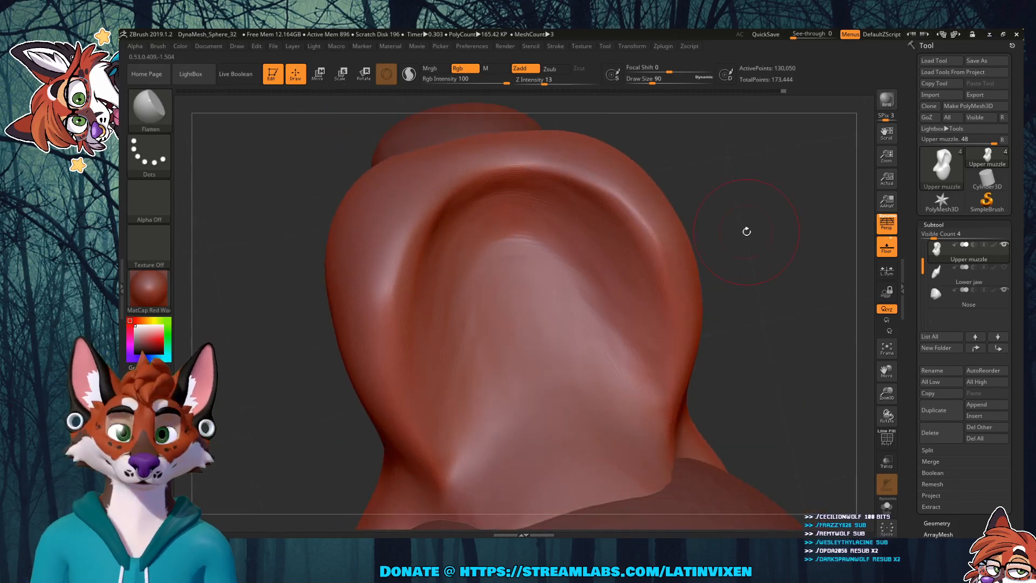
Step: Smooth the ridges across the mouth roof and beside its rear corner
{"action": "mouse_move", "coordinate": [770, 226]}
{"action": "left_mouse_down"}
{"action": "mouse_move", "coordinate": [781, 245]}
{"action": "mouse_move", "coordinate": [497, 329]}
{"action": "left_mouse_up"}
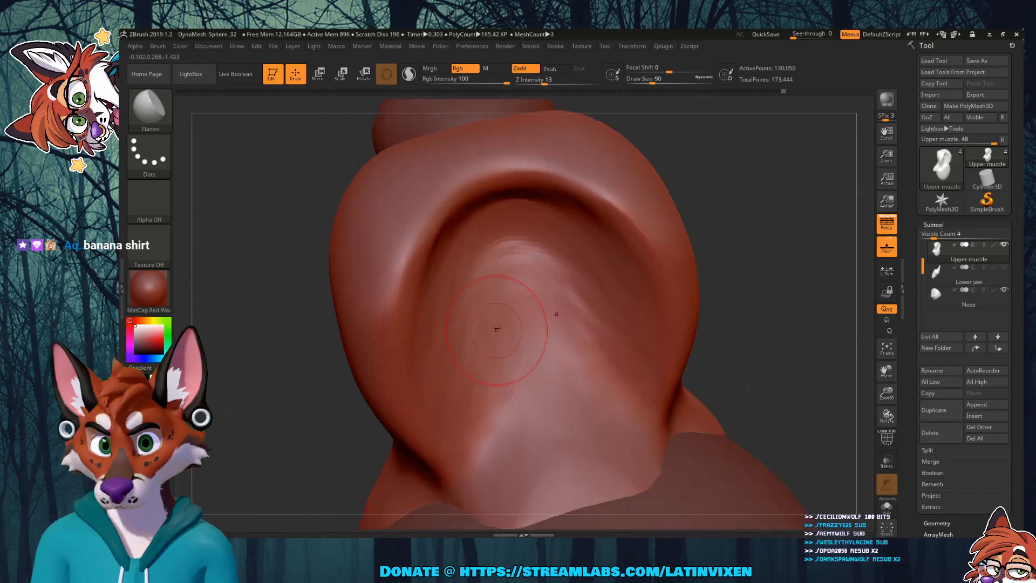
{"action": "key", "text": "shift"}
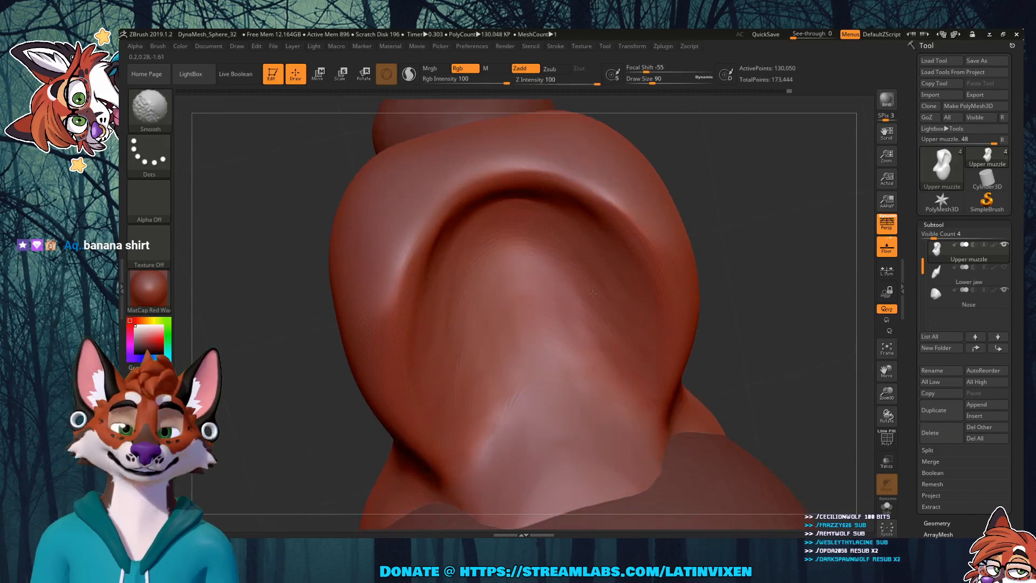
{"action": "left_click_drag", "start_coordinate": [758, 204], "coordinate": [805, 267]}
{"action": "left_click_drag", "start_coordinate": [633, 393], "coordinate": [624, 387], "text": "shift"}
Step: Pull the rear edge of the mouth roof into the head sphere with the Move brush at draw size 167
{"action": "mouse_move", "coordinate": [763, 219]}
{"action": "left_mouse_down"}
{"action": "mouse_move", "coordinate": [745, 169]}
{"action": "mouse_move", "coordinate": [724, 167]}
{"action": "left_mouse_up"}
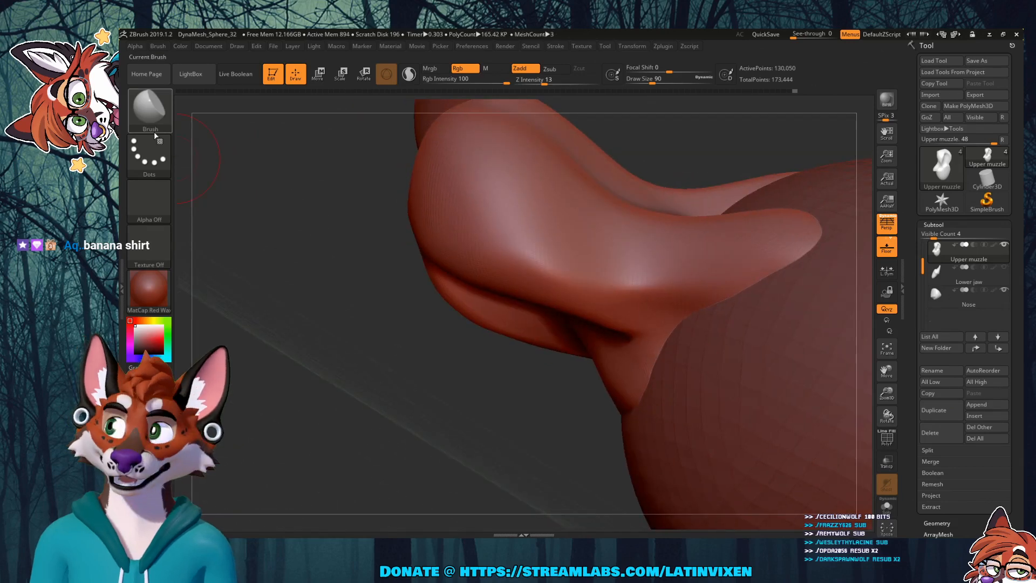
{"action": "left_click", "coordinate": [166, 103]}
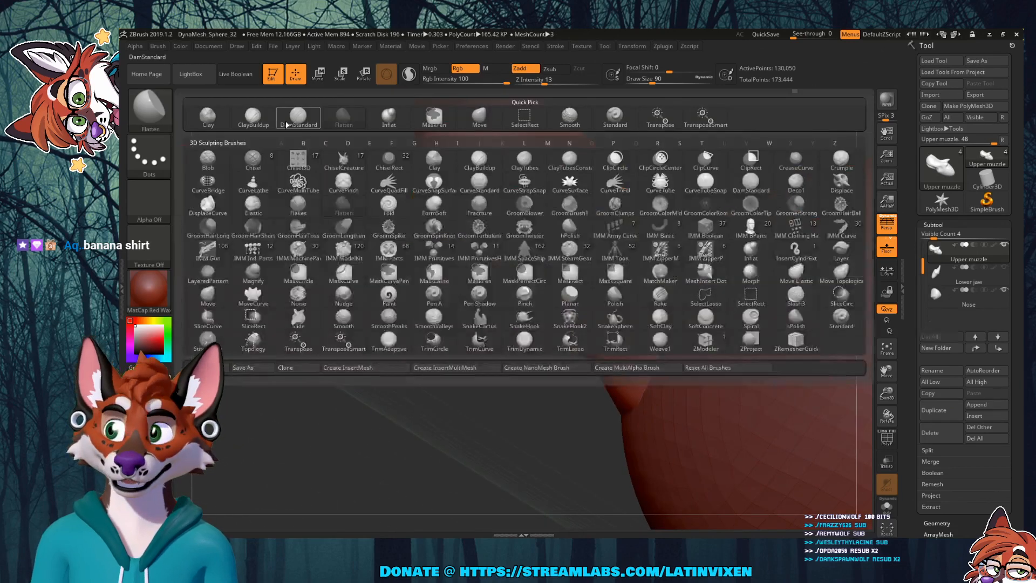
{"action": "left_click", "coordinate": [480, 116]}
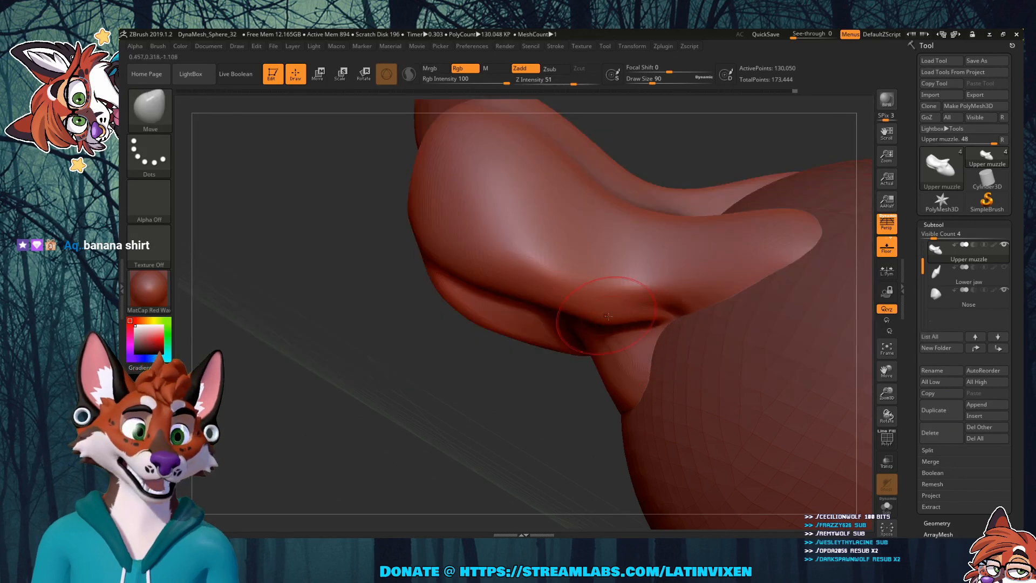
{"action": "left_click_drag", "start_coordinate": [410, 377], "coordinate": [647, 367]}
{"action": "left_click_drag", "start_coordinate": [575, 357], "coordinate": [725, 304]}
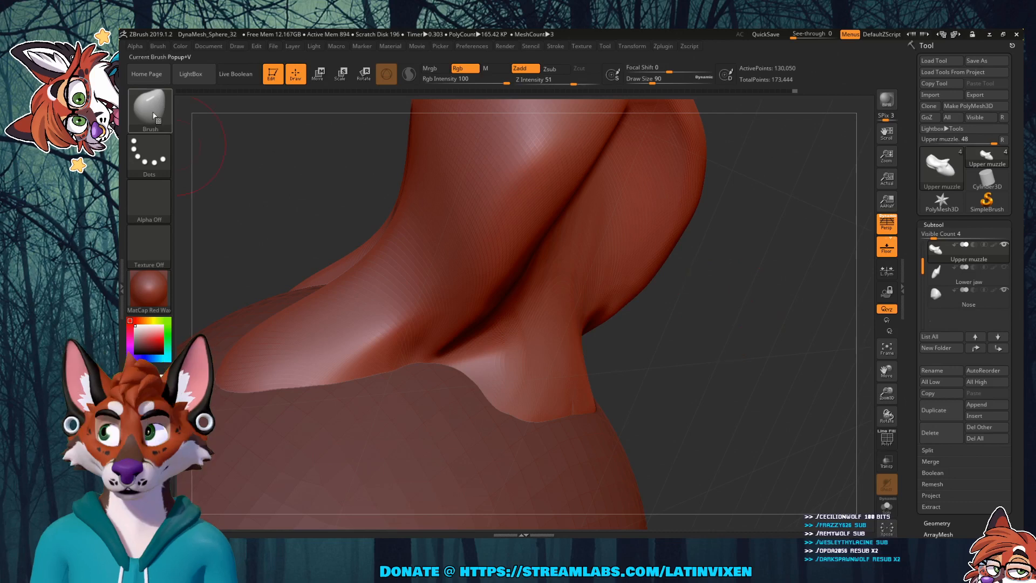
{"action": "left_click_drag", "start_coordinate": [657, 81], "coordinate": [667, 81]}
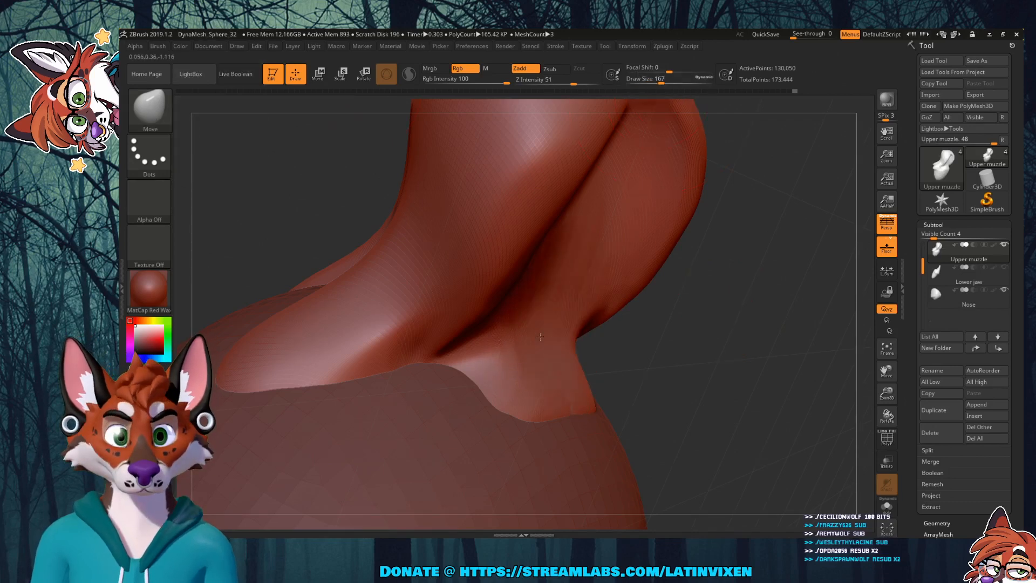
{"action": "left_click_drag", "start_coordinate": [555, 327], "coordinate": [503, 358]}
{"action": "key", "text": "ctrl+z"}
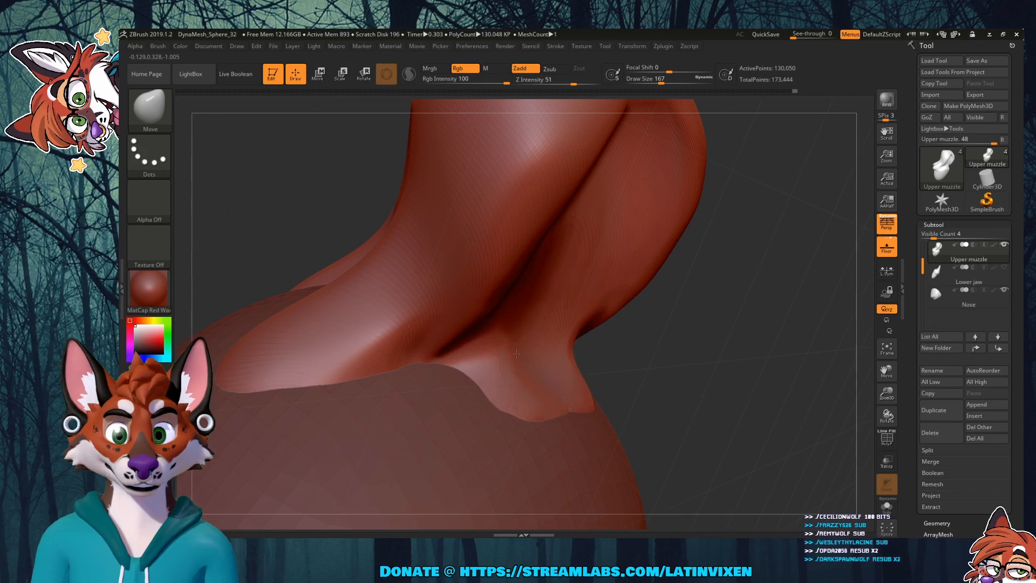
{"action": "left_click_drag", "start_coordinate": [546, 389], "coordinate": [519, 360]}
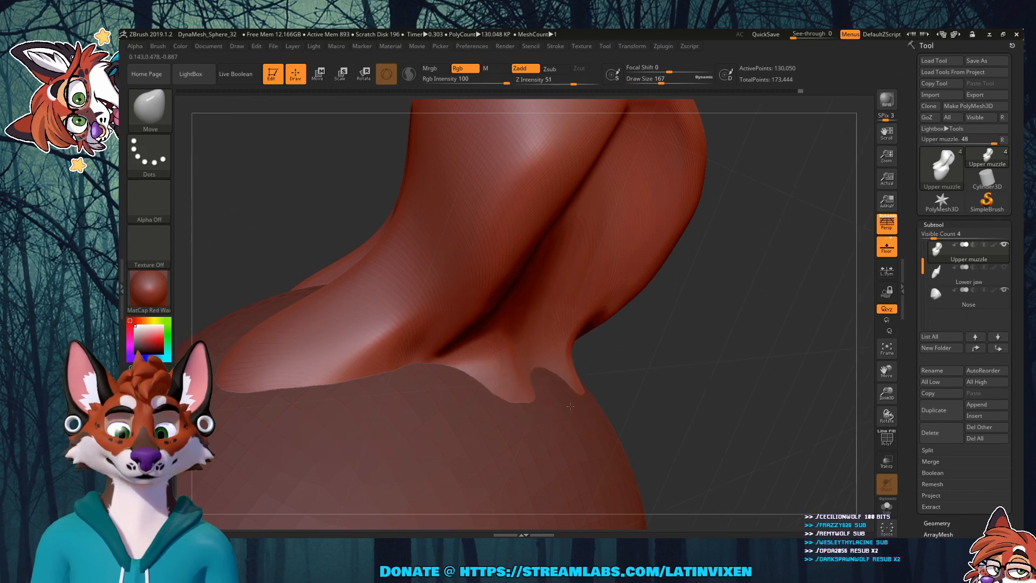
{"action": "left_click_drag", "start_coordinate": [641, 342], "coordinate": [756, 338]}
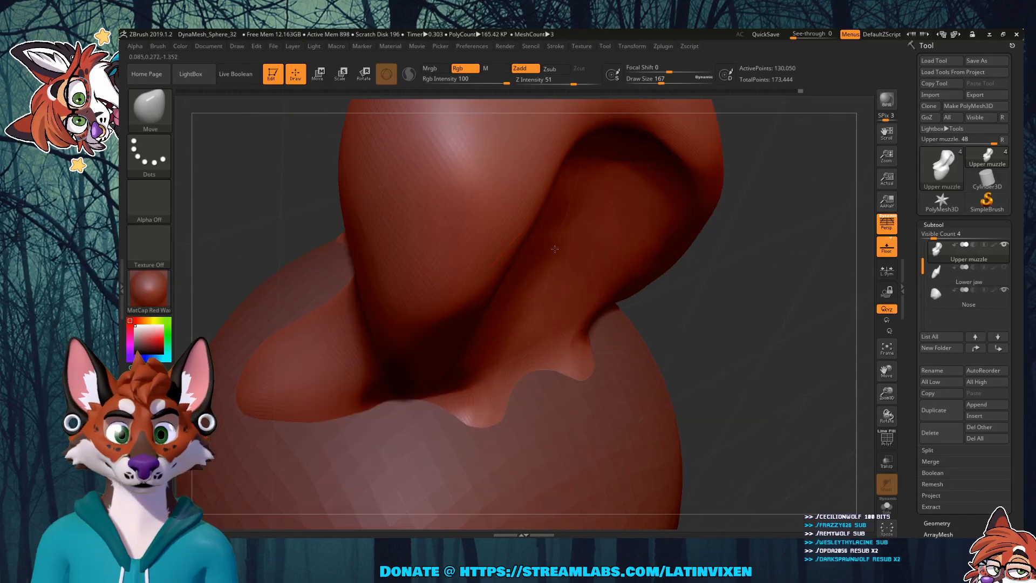
Step: Reshape and smooth the rear underside edge of the upper muzzle with the Move brush
{"action": "left_click_drag", "start_coordinate": [755, 338], "coordinate": [494, 363]}
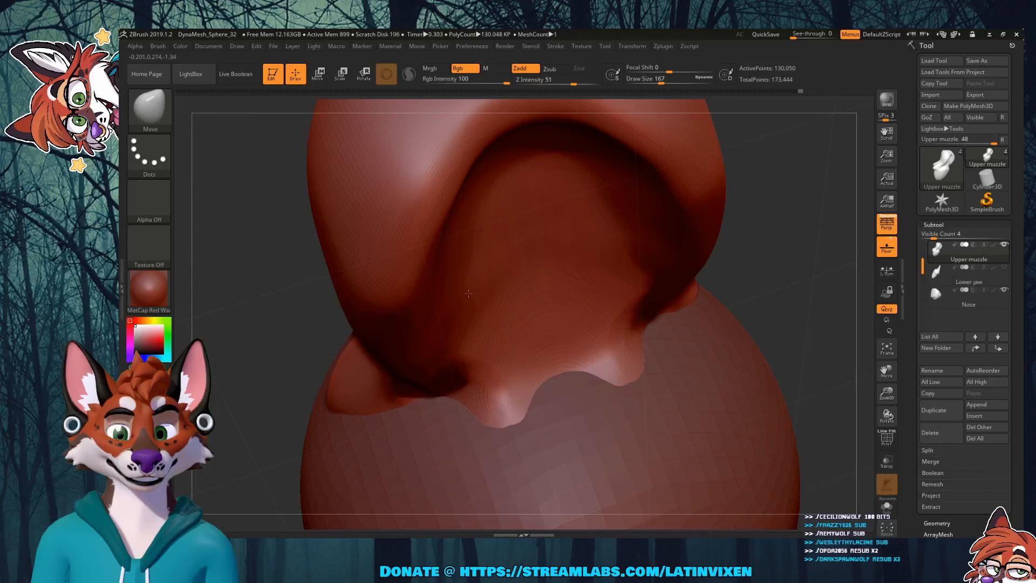
{"action": "left_click_drag", "start_coordinate": [713, 283], "coordinate": [536, 374]}
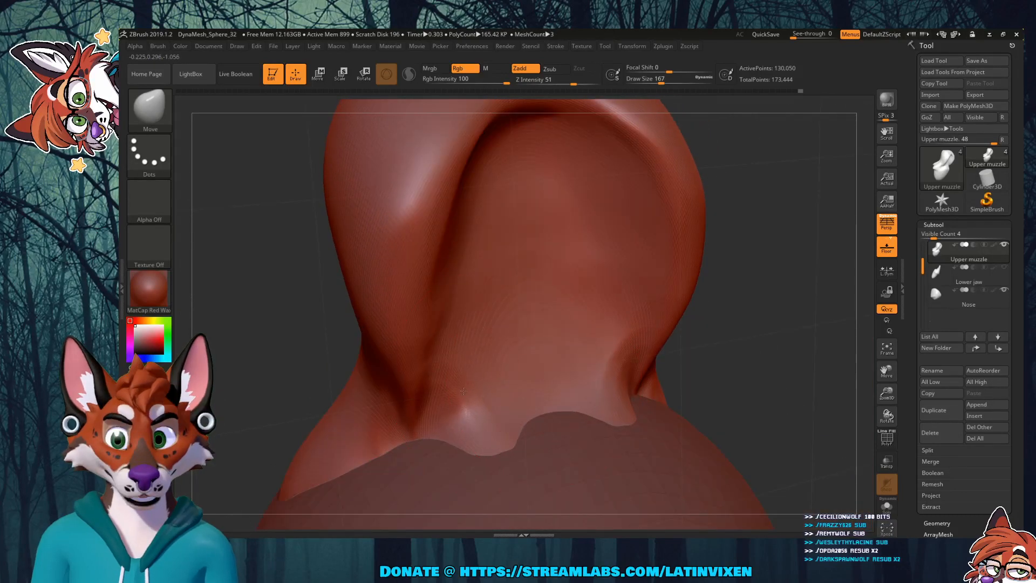
{"action": "key", "text": "shift"}
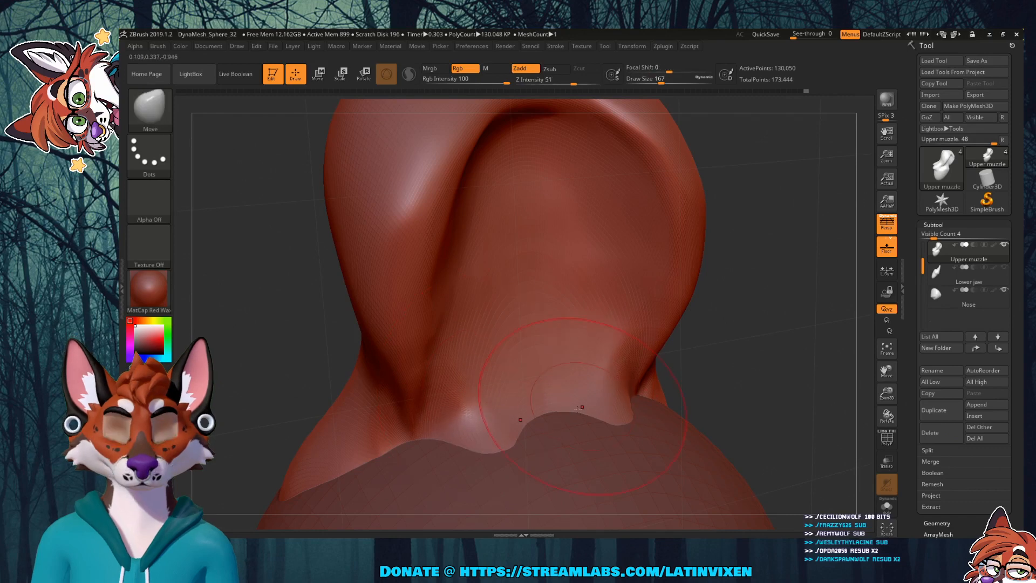
{"action": "mouse_move", "coordinate": [815, 325]}
{"action": "left_mouse_down"}
{"action": "mouse_move", "coordinate": [585, 337]}
{"action": "mouse_move", "coordinate": [531, 351]}
{"action": "left_mouse_up"}
{"action": "mouse_move", "coordinate": [770, 401]}
{"action": "left_mouse_down"}
{"action": "mouse_move", "coordinate": [756, 398]}
{"action": "mouse_move", "coordinate": [828, 372]}
{"action": "mouse_move", "coordinate": [745, 409]}
{"action": "left_mouse_up"}
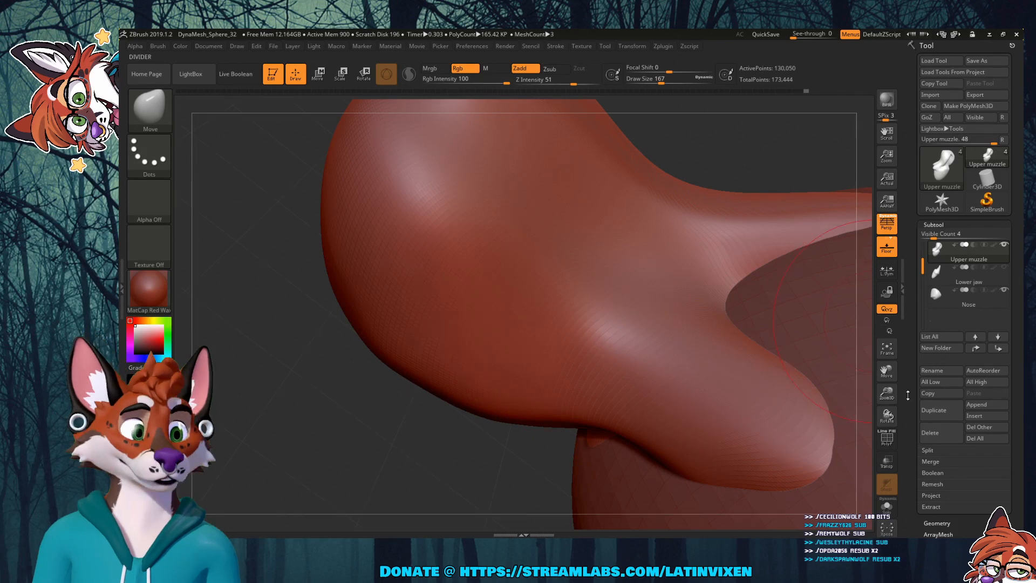
Step: Show the Lower jaw subtool and check the muzzle, nose and jaw together from the side and front
{"action": "left_click_drag", "start_coordinate": [887, 393], "coordinate": [995, 317]}
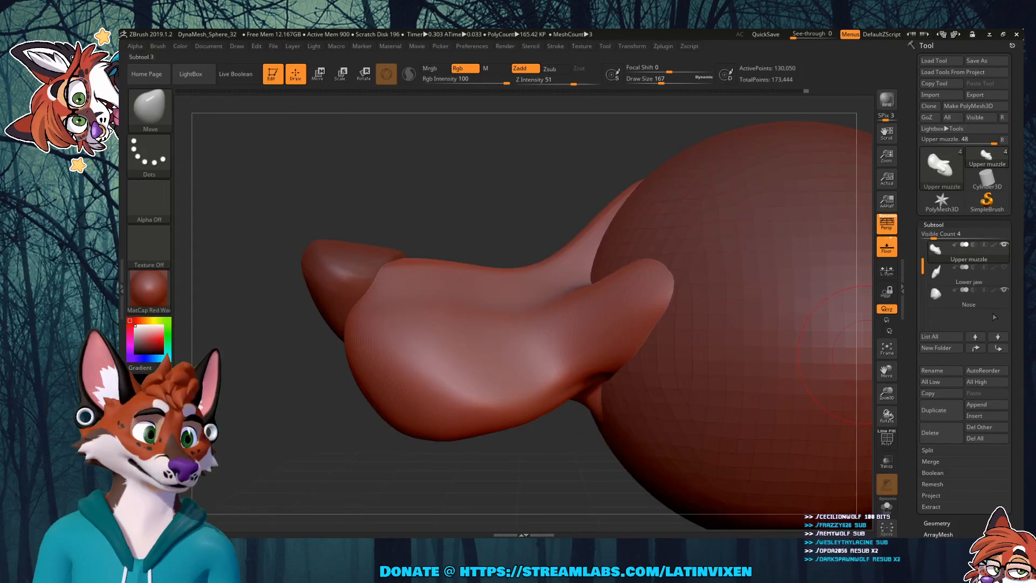
{"action": "left_click", "coordinate": [1004, 267]}
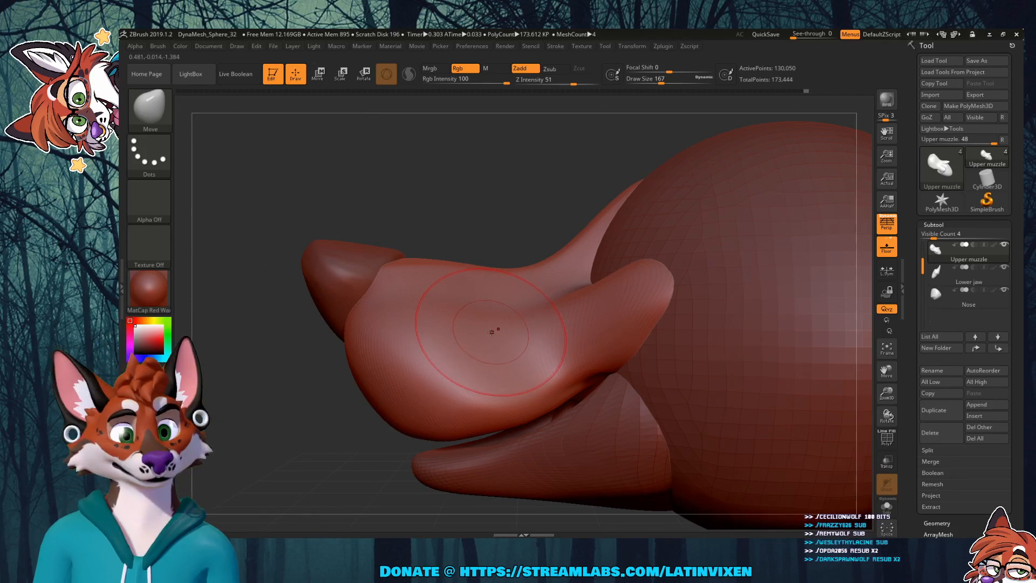
{"action": "left_click_drag", "start_coordinate": [350, 399], "coordinate": [395, 415]}
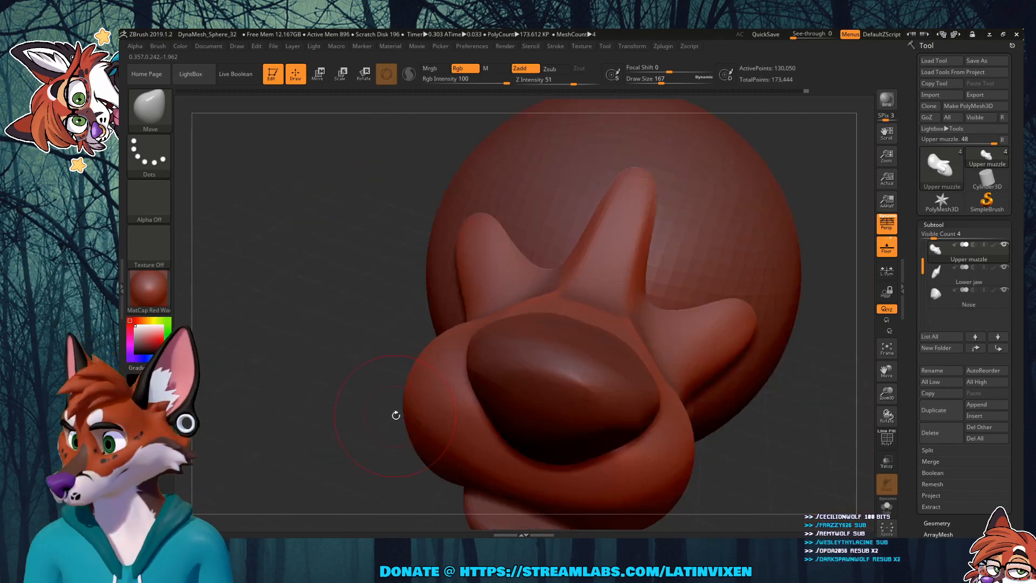
{"action": "left_click_drag", "start_coordinate": [802, 451], "coordinate": [754, 445]}
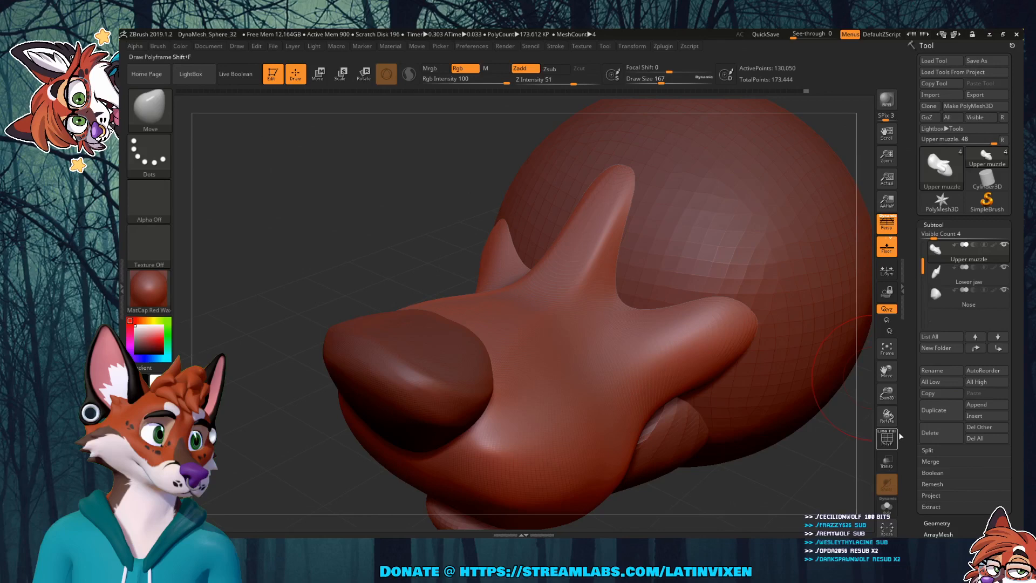
Step: Select the grumpdog subtool and rename it as main head
{"action": "left_click_drag", "start_coordinate": [919, 303], "coordinate": [920, 273]}
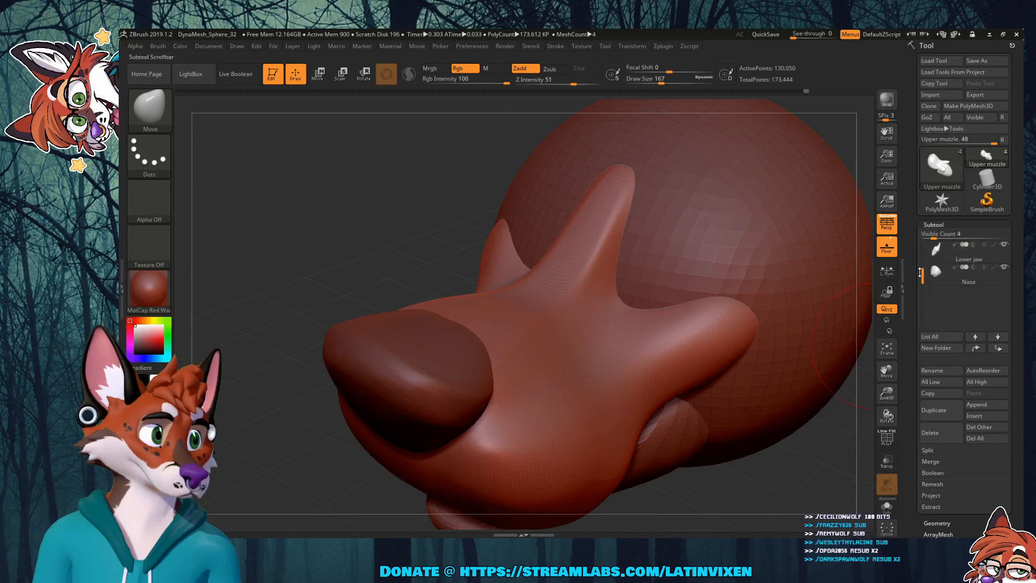
{"action": "key", "text": "Up"}
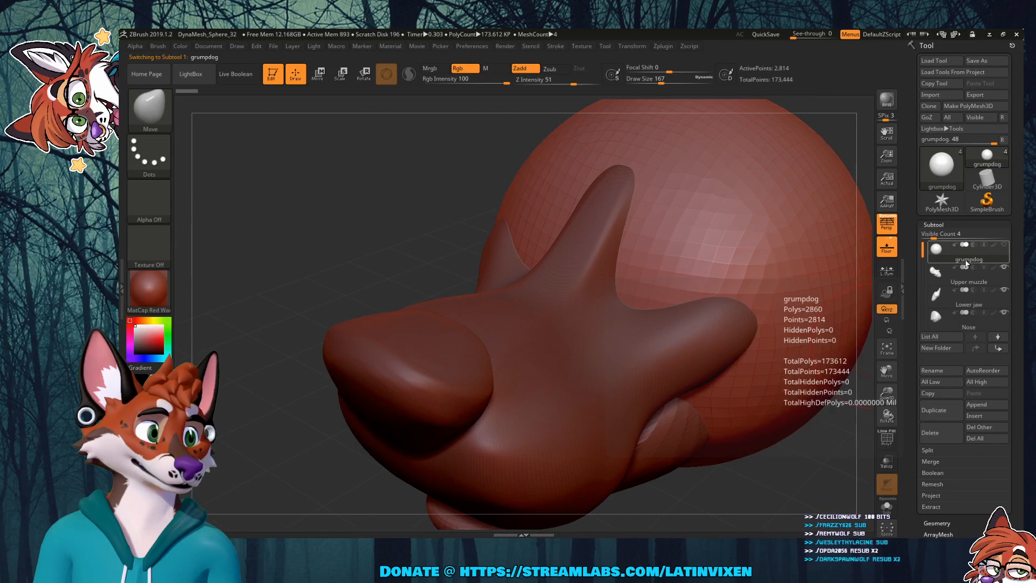
{"action": "left_click", "coordinate": [935, 371]}
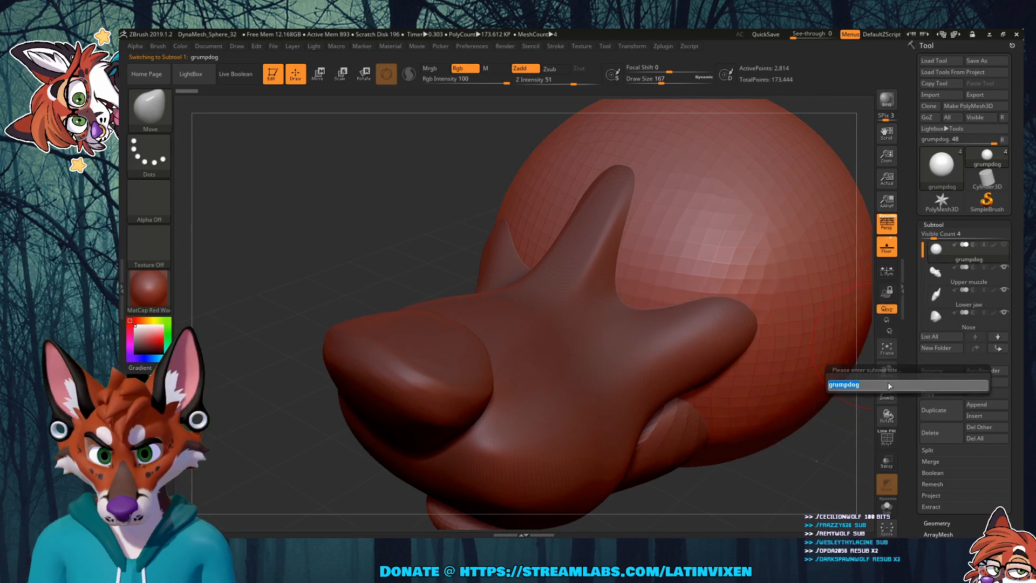
{"action": "type", "text": "main he"}
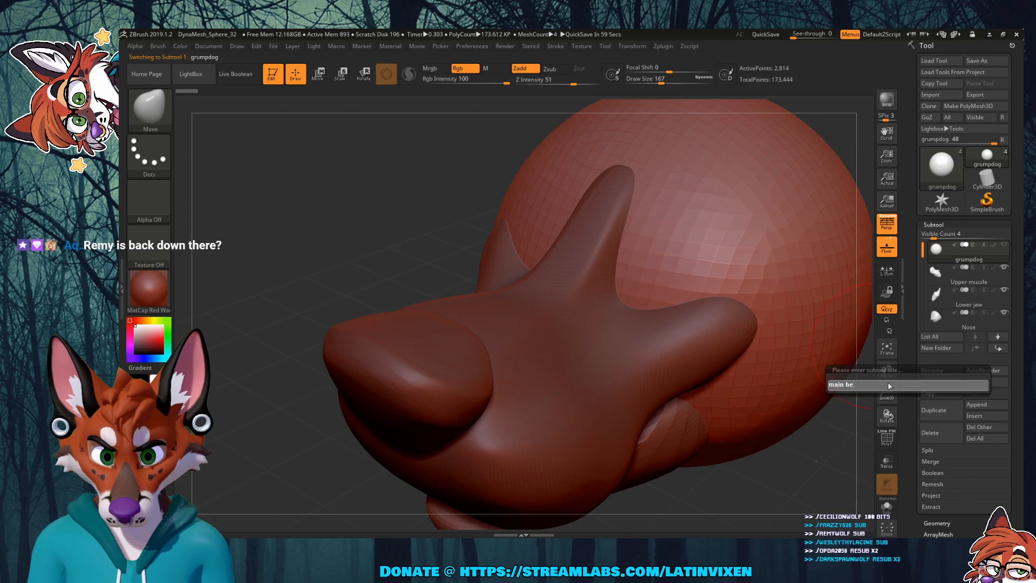
{"action": "type", "text": "ad"}
{"action": "key", "text": "Return"}
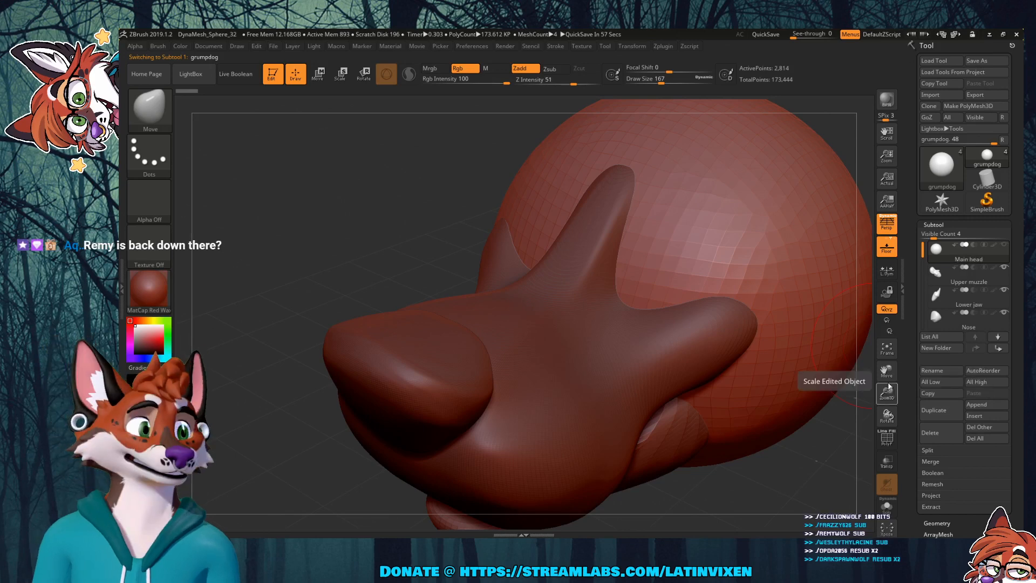
Step: Make the Upper muzzle the active subtool and turn on the visibility of the Main head
{"action": "mouse_move", "coordinate": [844, 483]}
{"action": "left_mouse_down"}
{"action": "mouse_move", "coordinate": [750, 427]}
{"action": "mouse_move", "coordinate": [791, 427]}
{"action": "mouse_move", "coordinate": [775, 361]}
{"action": "mouse_move", "coordinate": [811, 420]}
{"action": "mouse_move", "coordinate": [782, 410]}
{"action": "mouse_move", "coordinate": [841, 356]}
{"action": "left_mouse_up"}
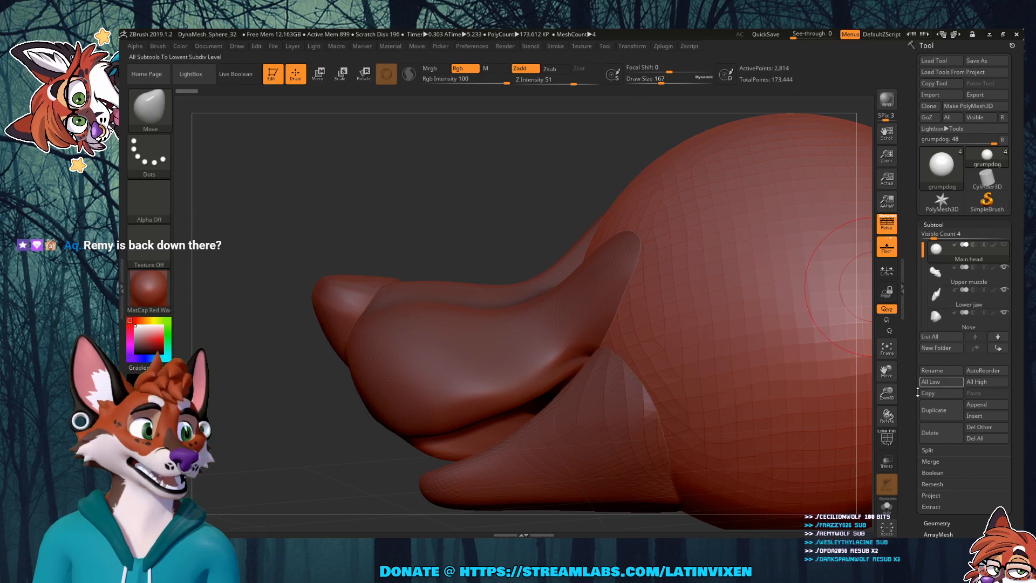
{"action": "left_click_drag", "start_coordinate": [886, 393], "coordinate": [882, 389]}
{"action": "left_click_drag", "start_coordinate": [922, 250], "coordinate": [922, 289]}
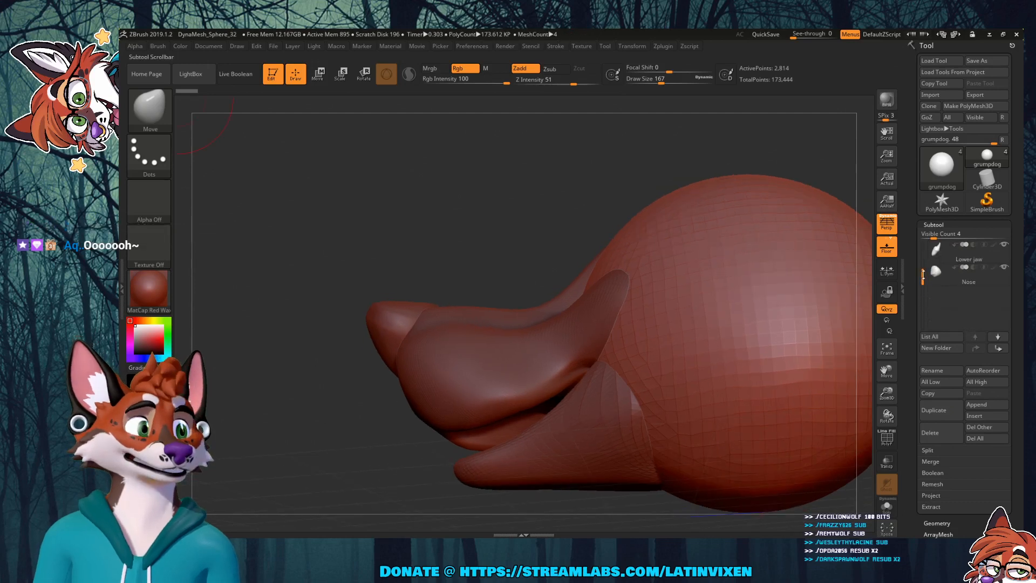
{"action": "left_click_drag", "start_coordinate": [922, 275], "coordinate": [922, 259]}
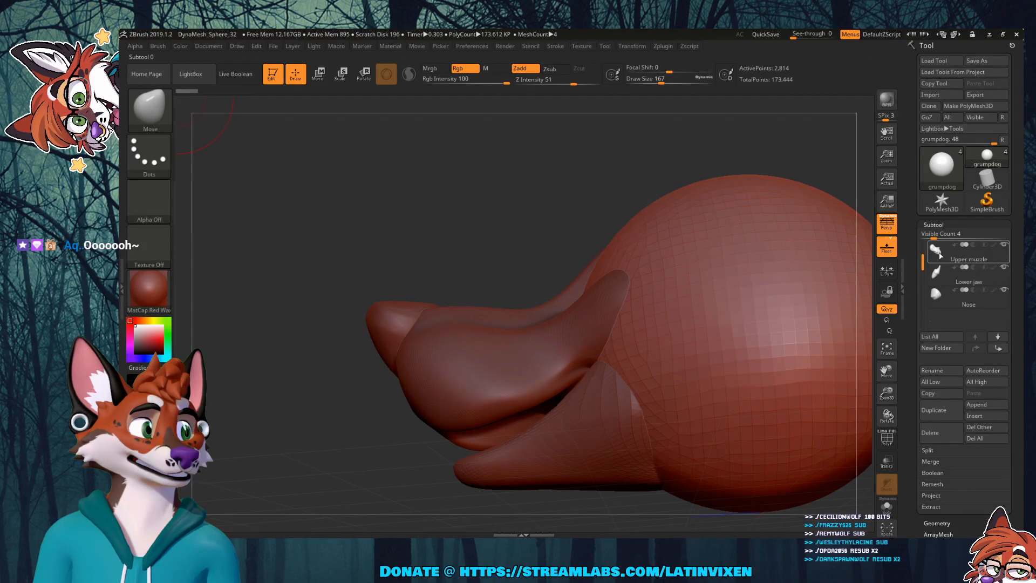
{"action": "left_click", "coordinate": [938, 252]}
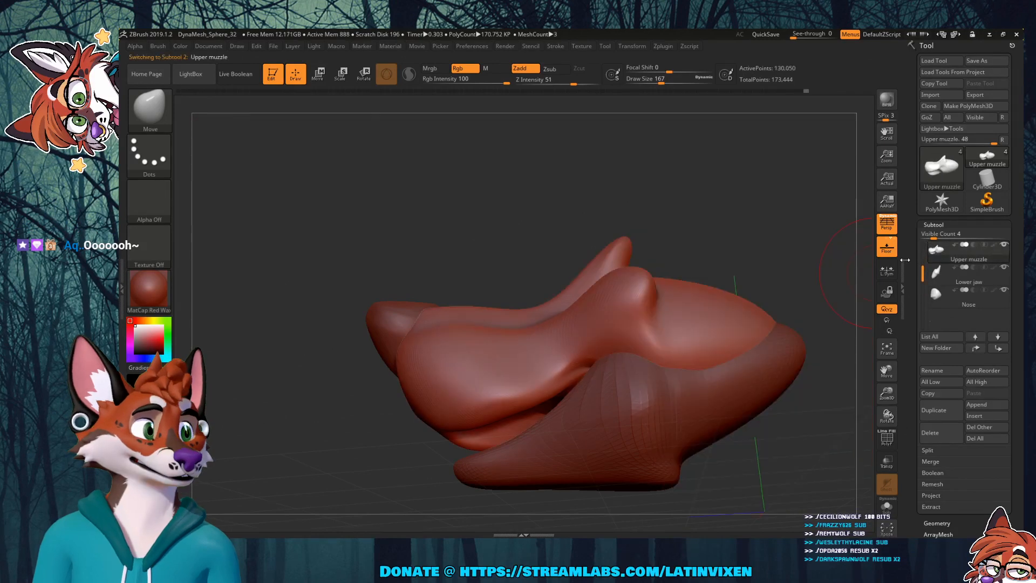
{"action": "left_click_drag", "start_coordinate": [922, 270], "coordinate": [924, 244]}
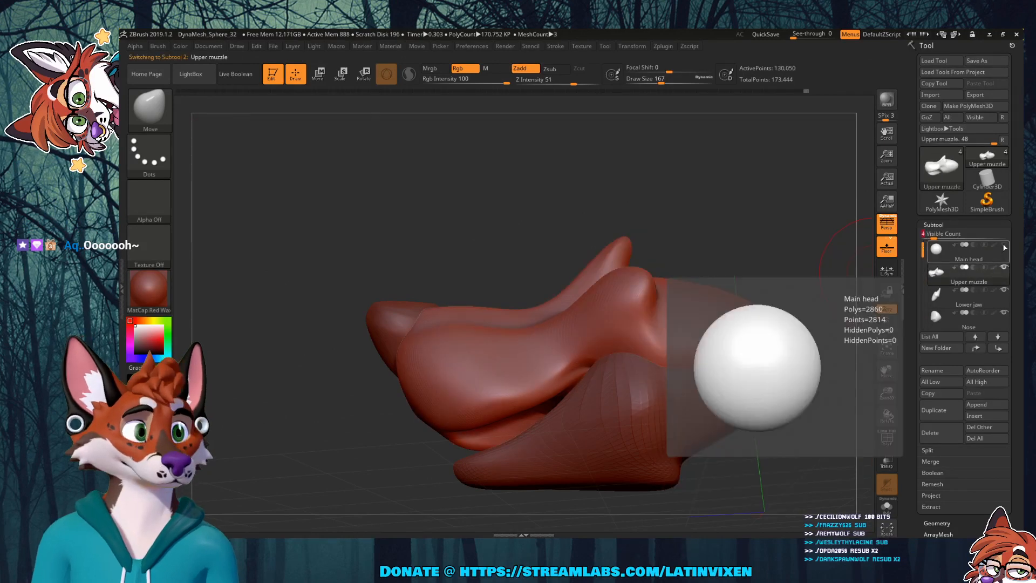
{"action": "left_click", "coordinate": [1005, 247]}
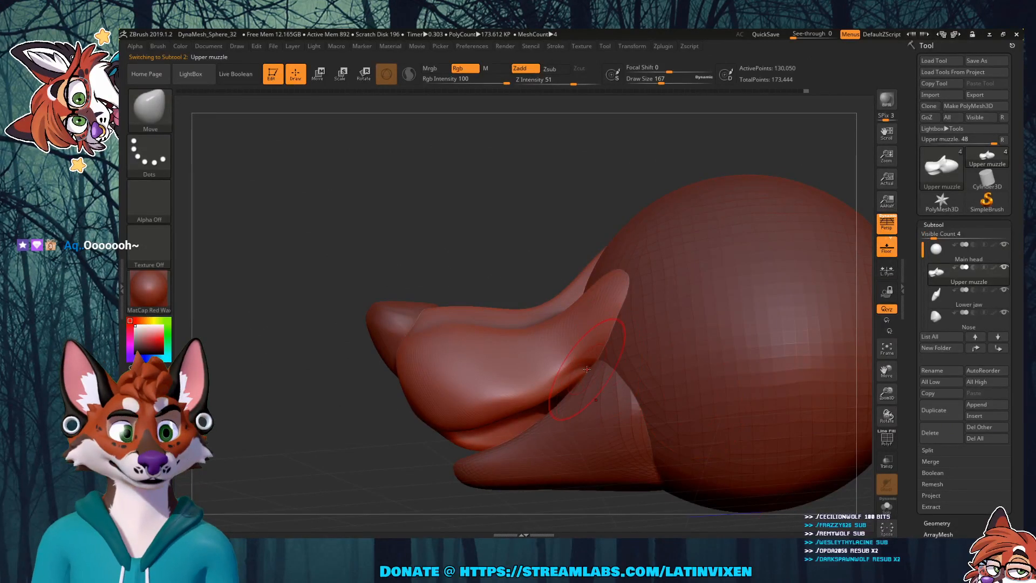
Step: Broaden and smooth the upper muzzle's side prongs where they meet the main head, using the Move brush
{"action": "key", "text": "shift"}
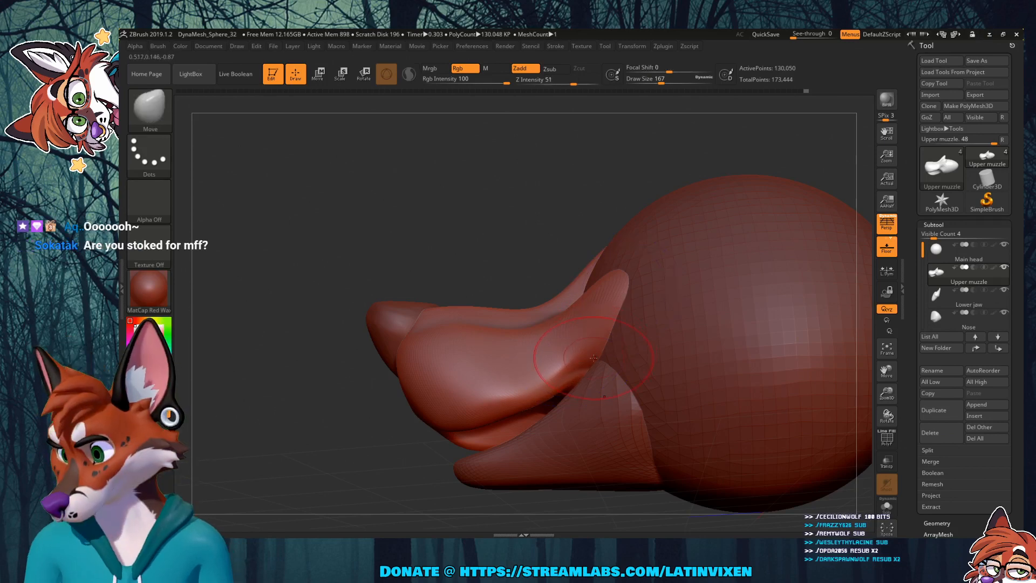
{"action": "left_click_drag", "start_coordinate": [426, 218], "coordinate": [560, 293]}
{"action": "mouse_move", "coordinate": [717, 322]}
{"action": "left_mouse_down"}
{"action": "mouse_move", "coordinate": [739, 334]}
{"action": "mouse_move", "coordinate": [735, 358]}
{"action": "mouse_move", "coordinate": [761, 372]}
{"action": "mouse_move", "coordinate": [723, 345]}
{"action": "mouse_move", "coordinate": [753, 357]}
{"action": "mouse_move", "coordinate": [746, 309]}
{"action": "mouse_move", "coordinate": [740, 374]}
{"action": "mouse_move", "coordinate": [759, 398]}
{"action": "mouse_move", "coordinate": [516, 308]}
{"action": "left_mouse_up"}
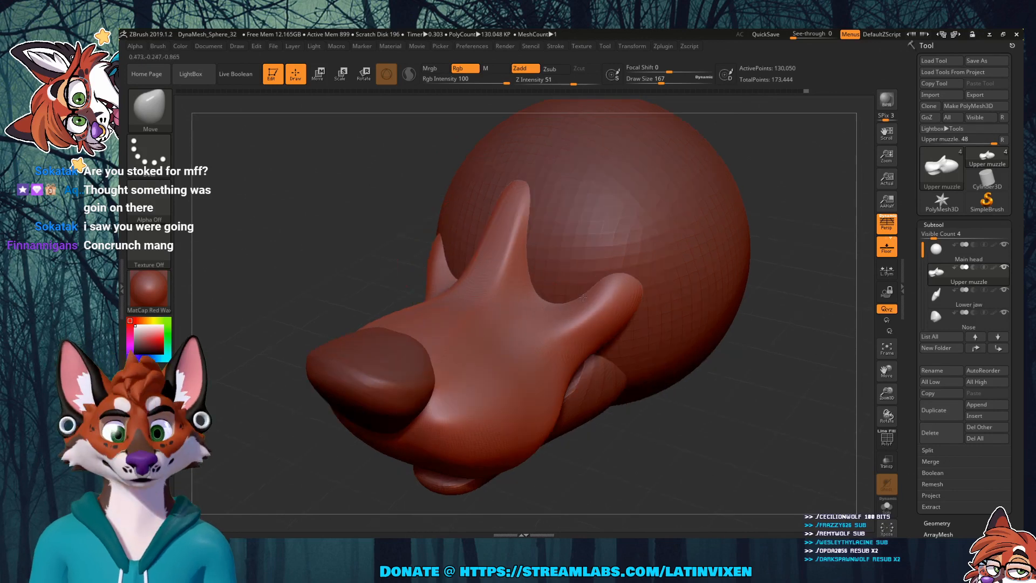
{"action": "mouse_move", "coordinate": [712, 366]}
{"action": "left_mouse_down"}
{"action": "mouse_move", "coordinate": [770, 329]}
{"action": "mouse_move", "coordinate": [637, 329]}
{"action": "mouse_move", "coordinate": [662, 319]}
{"action": "left_mouse_up"}
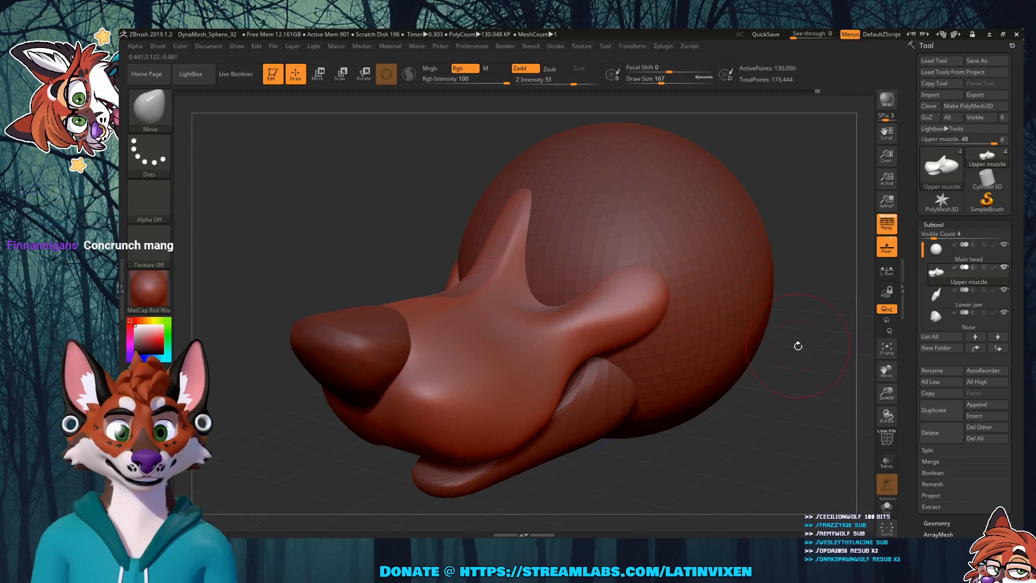
{"action": "left_click_drag", "start_coordinate": [798, 346], "coordinate": [668, 273]}
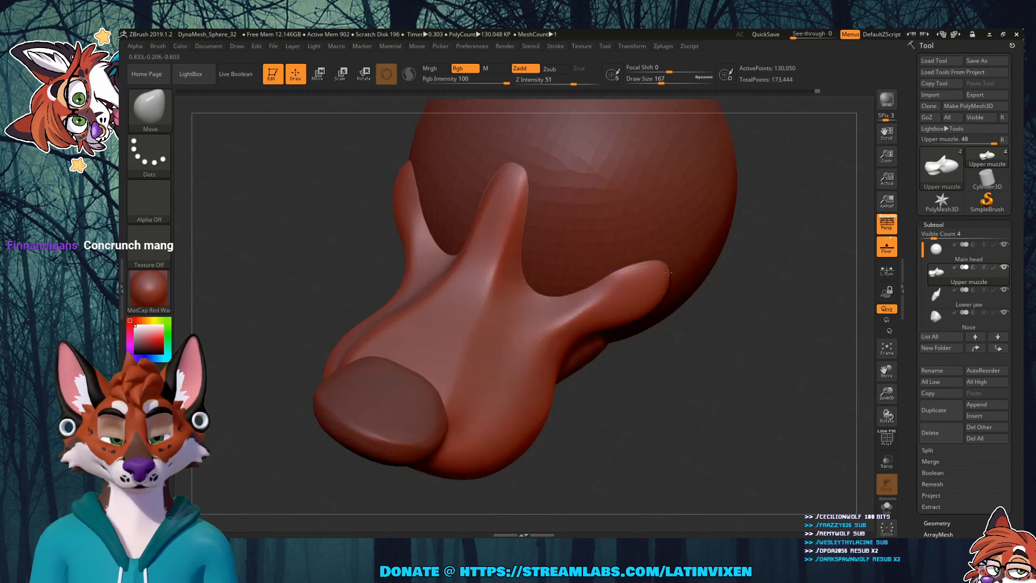
{"action": "mouse_move", "coordinate": [766, 371]}
{"action": "left_mouse_down"}
{"action": "mouse_move", "coordinate": [777, 402]}
{"action": "mouse_move", "coordinate": [756, 347]}
{"action": "mouse_move", "coordinate": [635, 319]}
{"action": "left_mouse_up"}
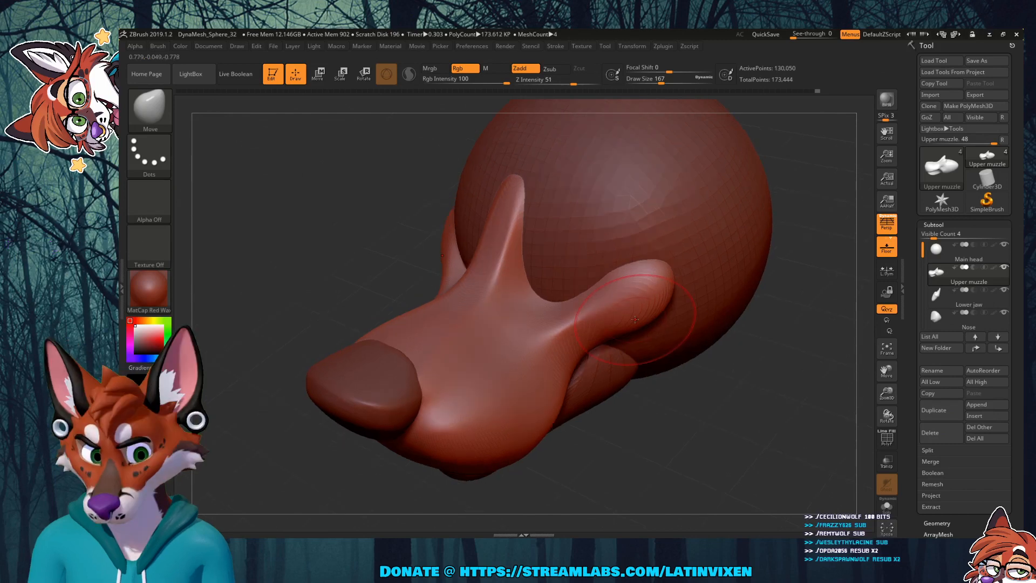
{"action": "key", "text": "shift"}
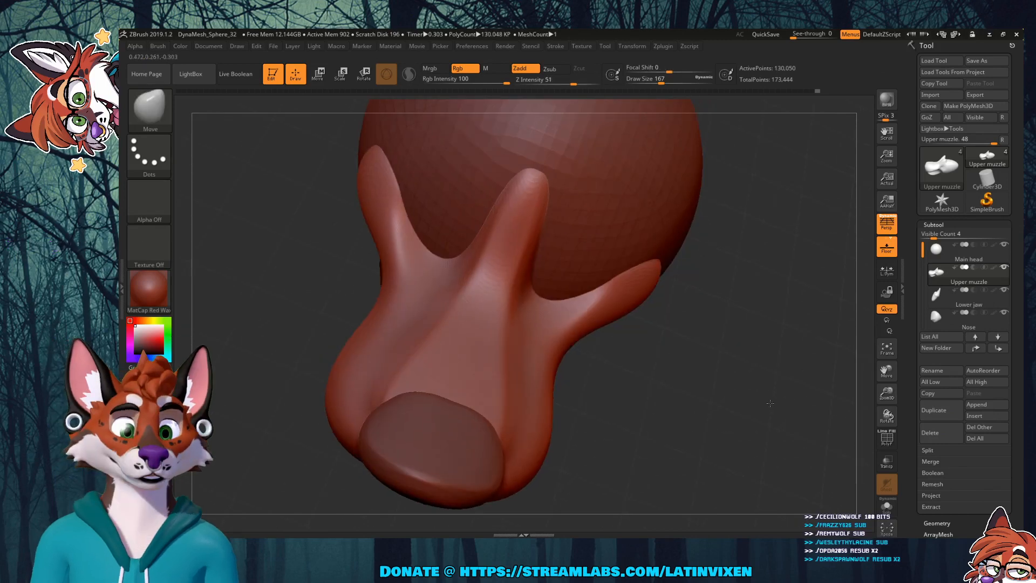
Step: Examine the upper muzzle's prongs and their fit against the main head from above, the front and the side
{"action": "left_click_drag", "start_coordinate": [770, 403], "coordinate": [769, 333]}
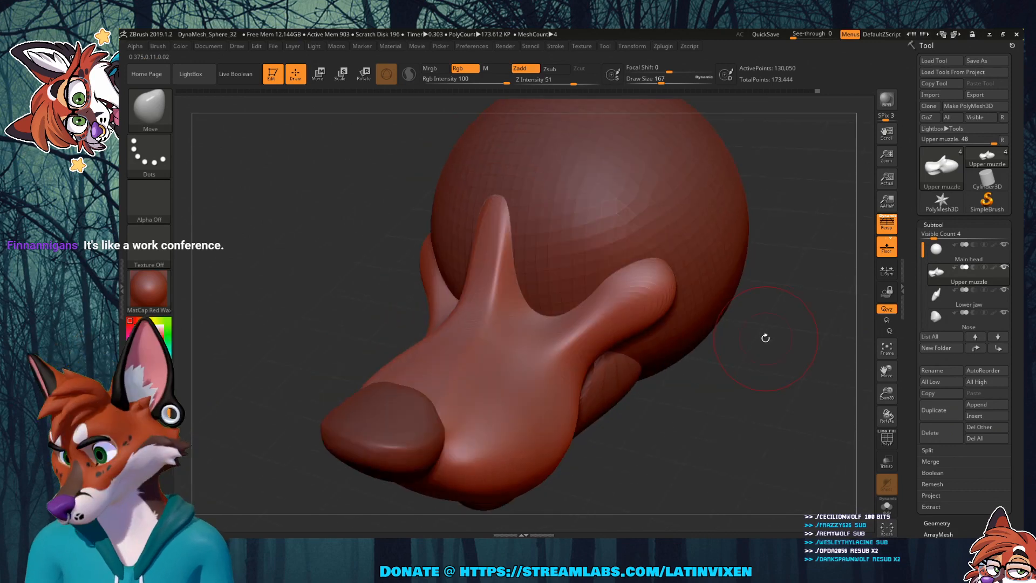
{"action": "left_click_drag", "start_coordinate": [723, 411], "coordinate": [725, 409]}
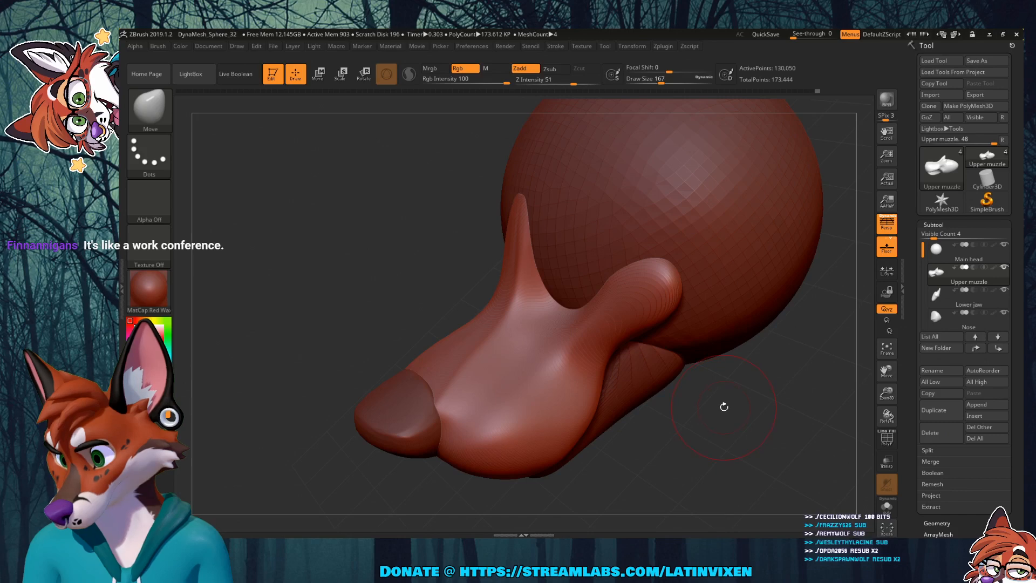
{"action": "mouse_move", "coordinate": [735, 404]}
{"action": "left_mouse_down"}
{"action": "mouse_move", "coordinate": [754, 441]}
{"action": "mouse_move", "coordinate": [719, 417]}
{"action": "left_mouse_up"}
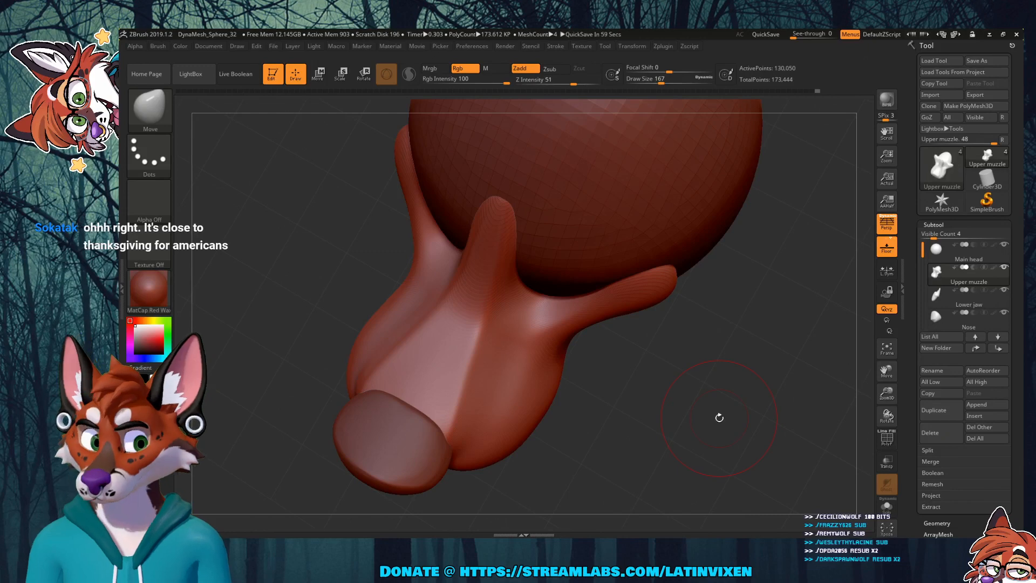
{"action": "left_click_drag", "start_coordinate": [719, 417], "coordinate": [724, 326]}
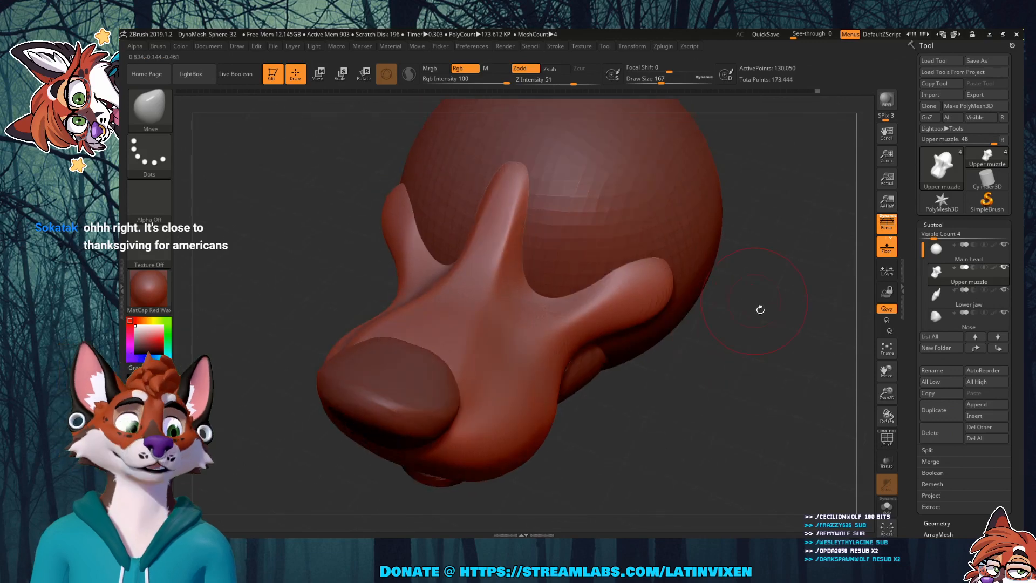
{"action": "left_click_drag", "start_coordinate": [886, 371], "coordinate": [826, 398]}
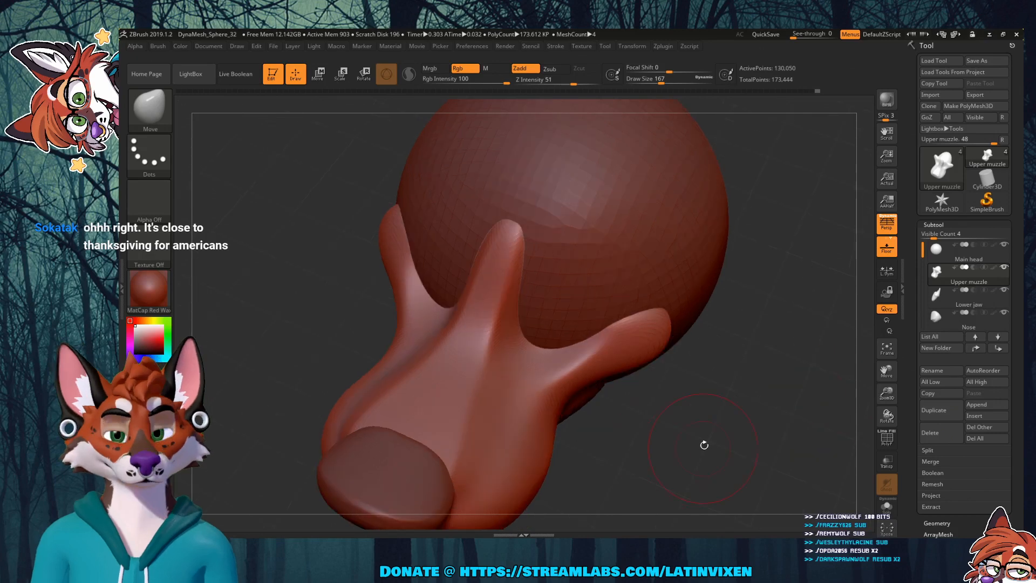
{"action": "left_click_drag", "start_coordinate": [704, 445], "coordinate": [718, 465]}
{"action": "left_click_drag", "start_coordinate": [884, 376], "coordinate": [889, 355]}
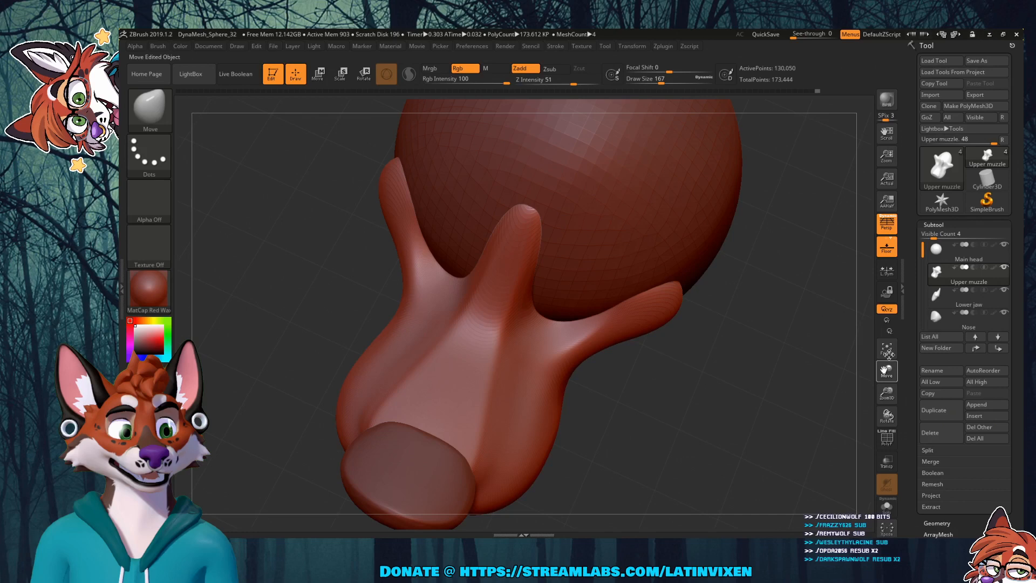
{"action": "left_click_drag", "start_coordinate": [738, 398], "coordinate": [871, 394]}
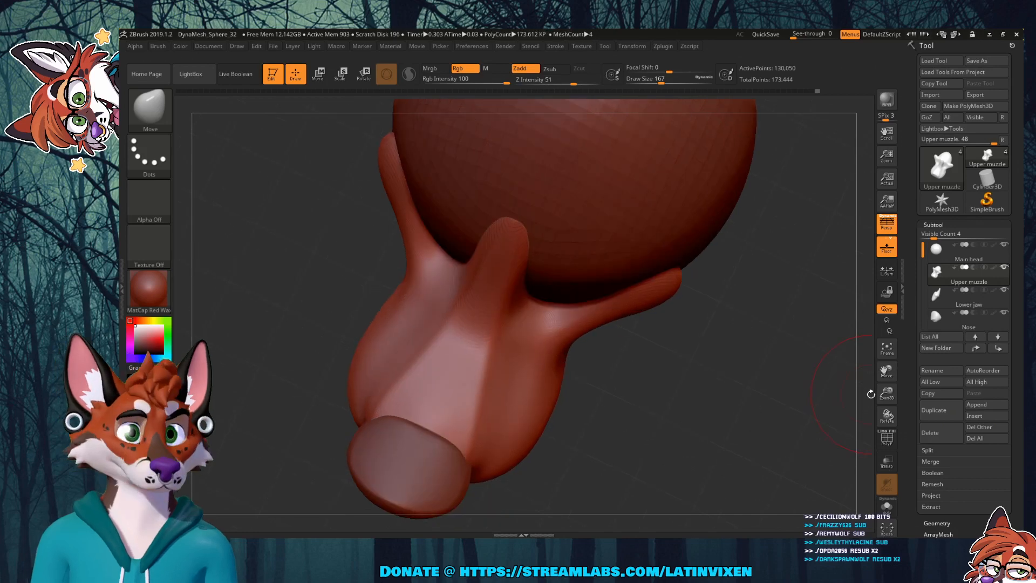
Step: Refine the upper muzzle's cheek area at the base of the side prong with the Move brush
{"action": "mouse_move", "coordinate": [942, 279]}
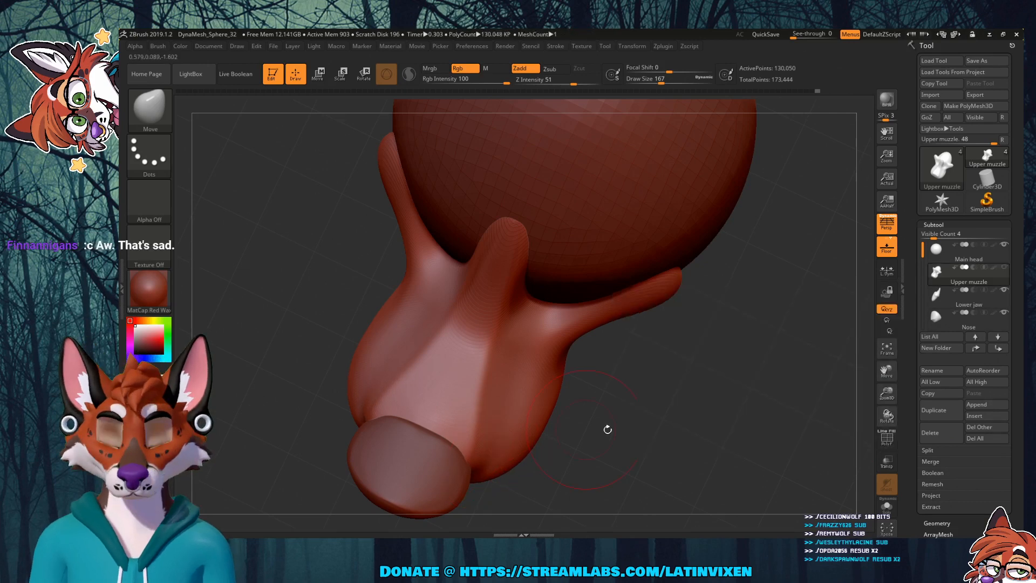
{"action": "left_click_drag", "start_coordinate": [607, 429], "coordinate": [649, 360]}
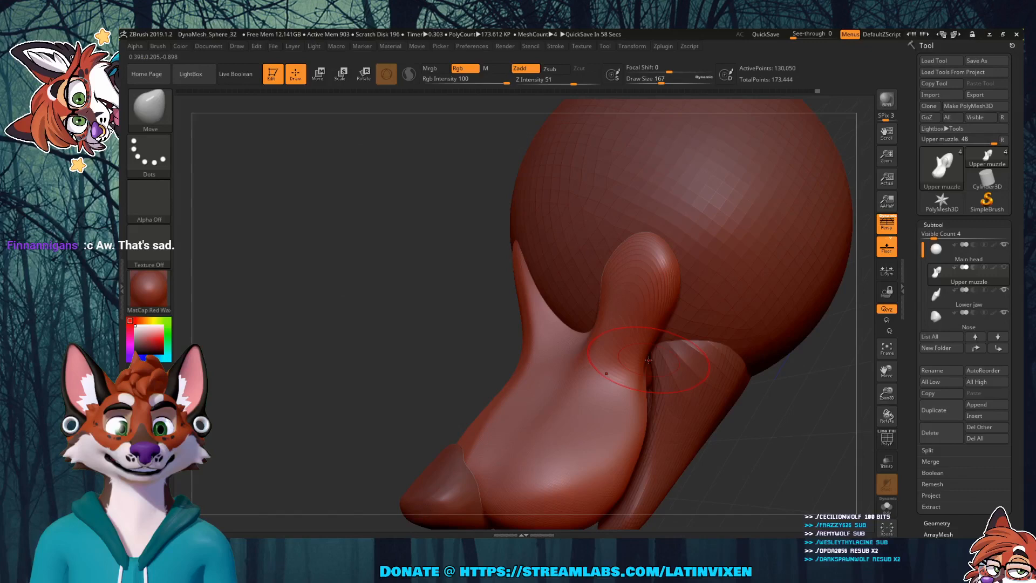
{"action": "left_click_drag", "start_coordinate": [347, 382], "coordinate": [621, 397]}
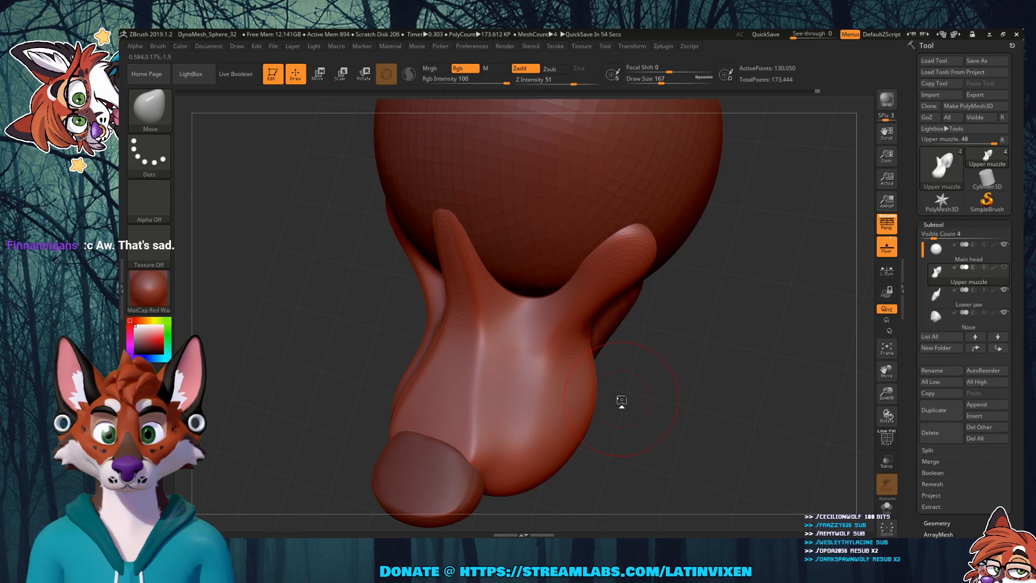
Step: Make the Lower jaw the active subtool with all the head's subtools shown
{"action": "scroll", "coordinate": [621, 400], "scroll_direction": "up", "scroll_amount": 1}
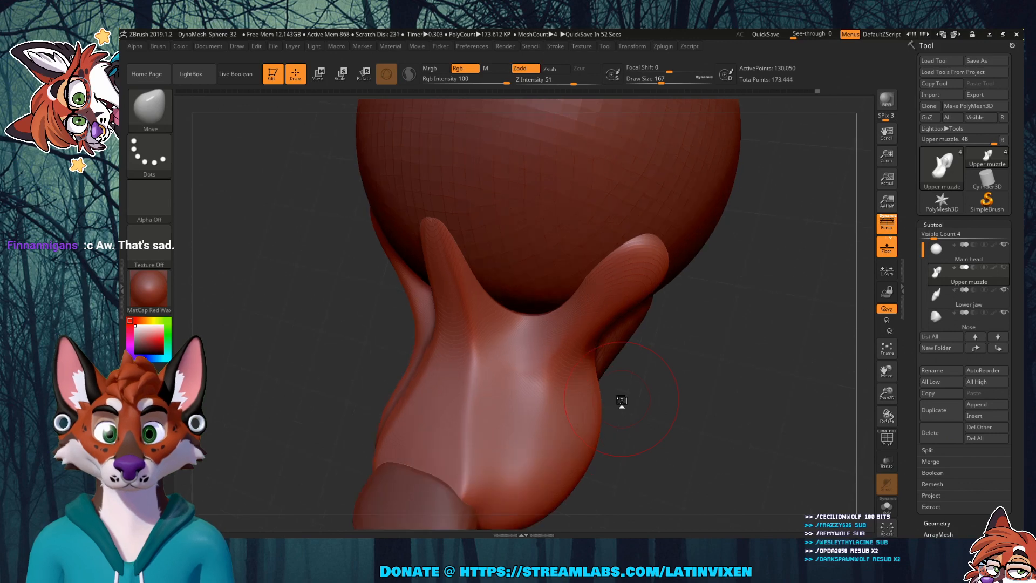
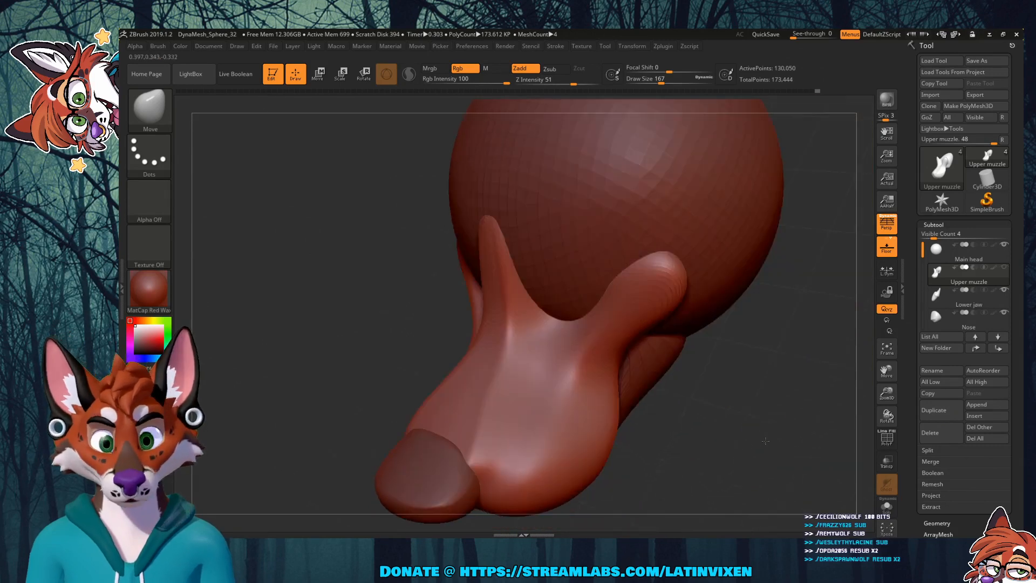
{"action": "left_click_drag", "start_coordinate": [751, 377], "coordinate": [701, 274]}
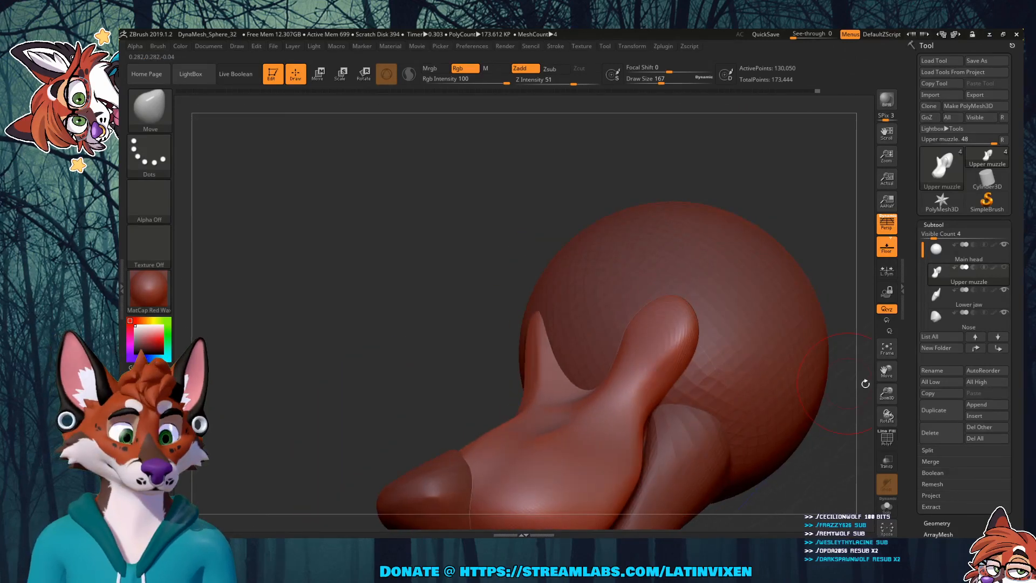
{"action": "left_click_drag", "start_coordinate": [887, 396], "coordinate": [807, 338]}
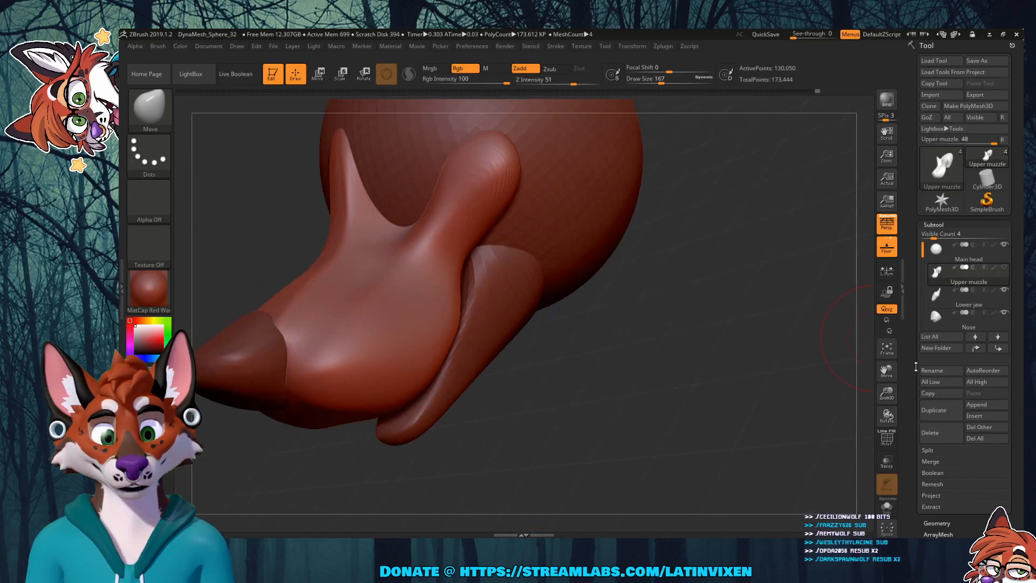
{"action": "left_click_drag", "start_coordinate": [887, 371], "coordinate": [915, 419]}
{"action": "left_click_drag", "start_coordinate": [714, 383], "coordinate": [841, 302]}
{"action": "left_click", "coordinate": [960, 299]}
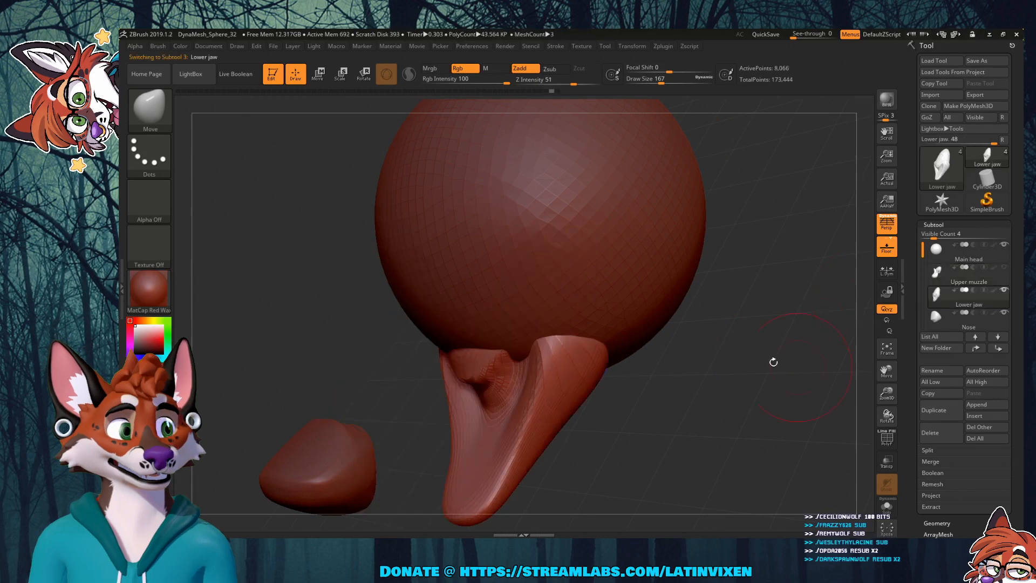
{"action": "left_click", "coordinate": [998, 297]}
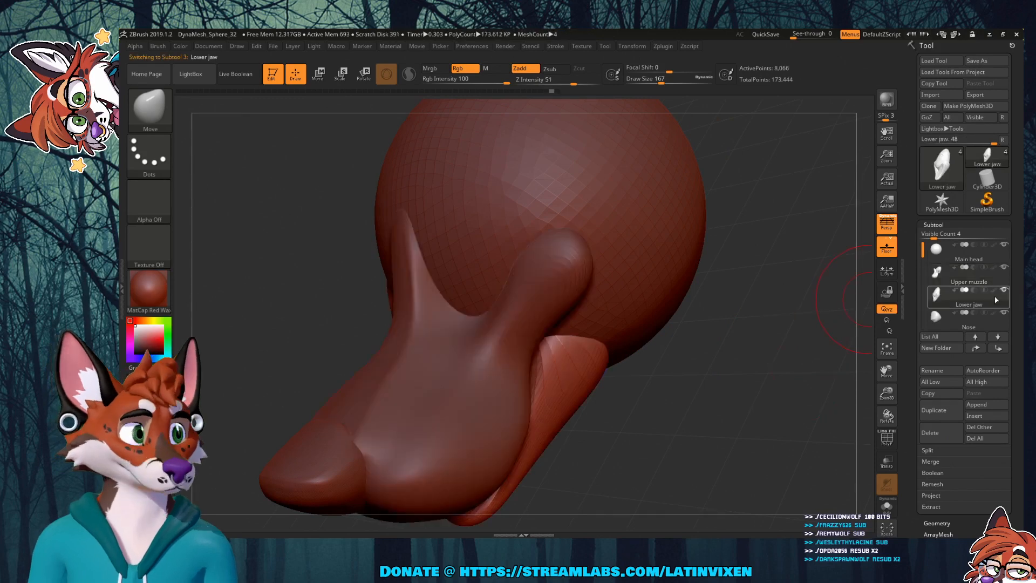
Step: Reshape the lower jaw's rear end where it meets the main head with the Move brush and smooth its surface
{"action": "left_click_drag", "start_coordinate": [719, 361], "coordinate": [588, 323]}
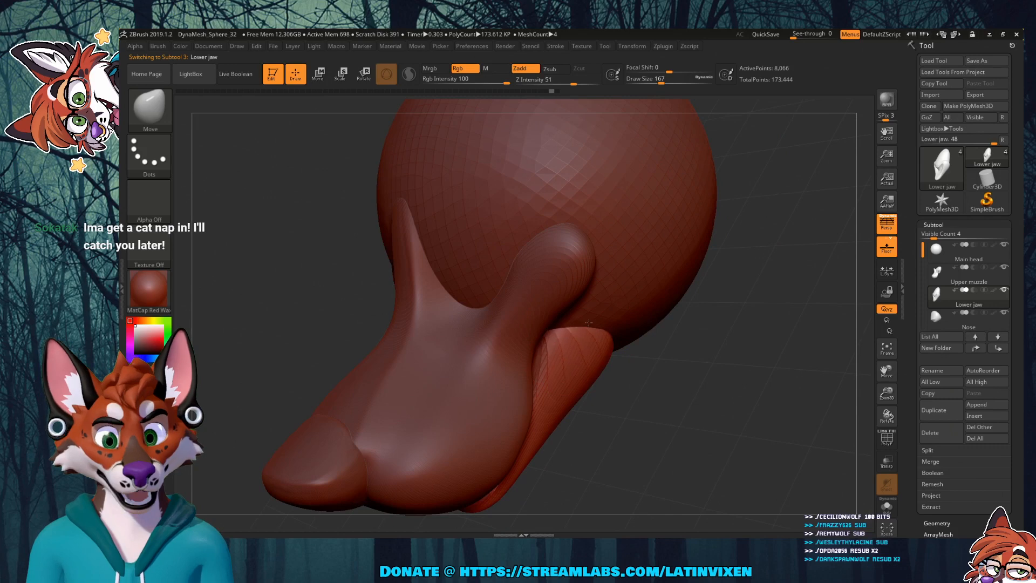
{"action": "left_click_drag", "start_coordinate": [687, 335], "coordinate": [651, 323]}
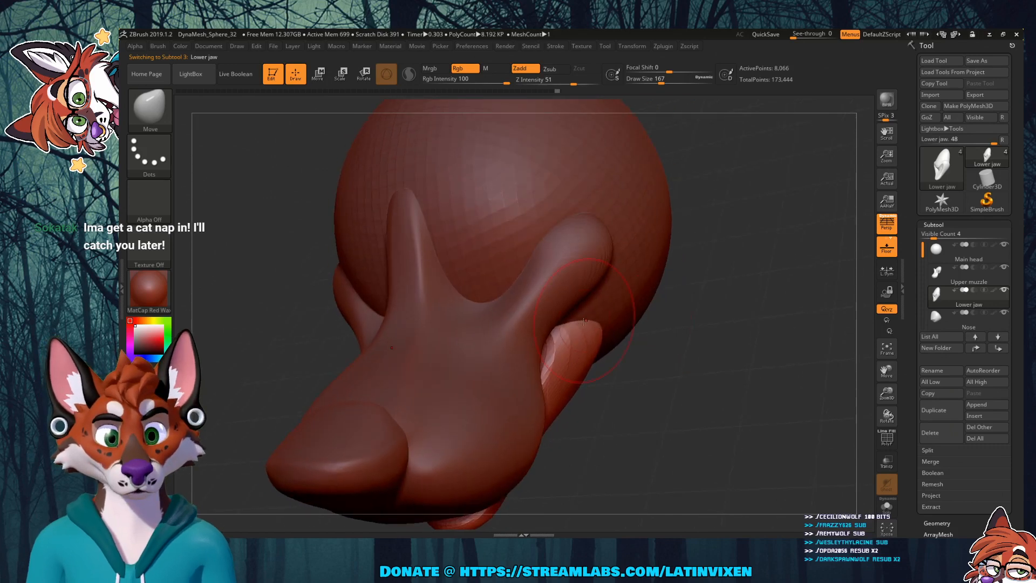
{"action": "mouse_move", "coordinate": [584, 321]}
{"action": "right_mouse_down"}
{"action": "mouse_move", "coordinate": [638, 323]}
{"action": "mouse_move", "coordinate": [639, 405]}
{"action": "right_mouse_up"}
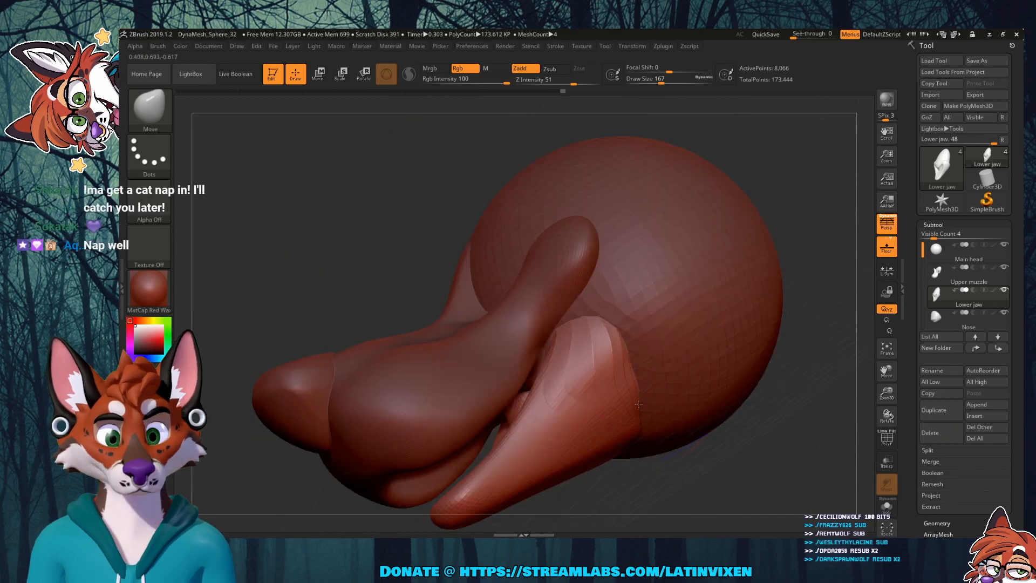
{"action": "left_click_drag", "start_coordinate": [632, 384], "coordinate": [623, 379], "text": "shift"}
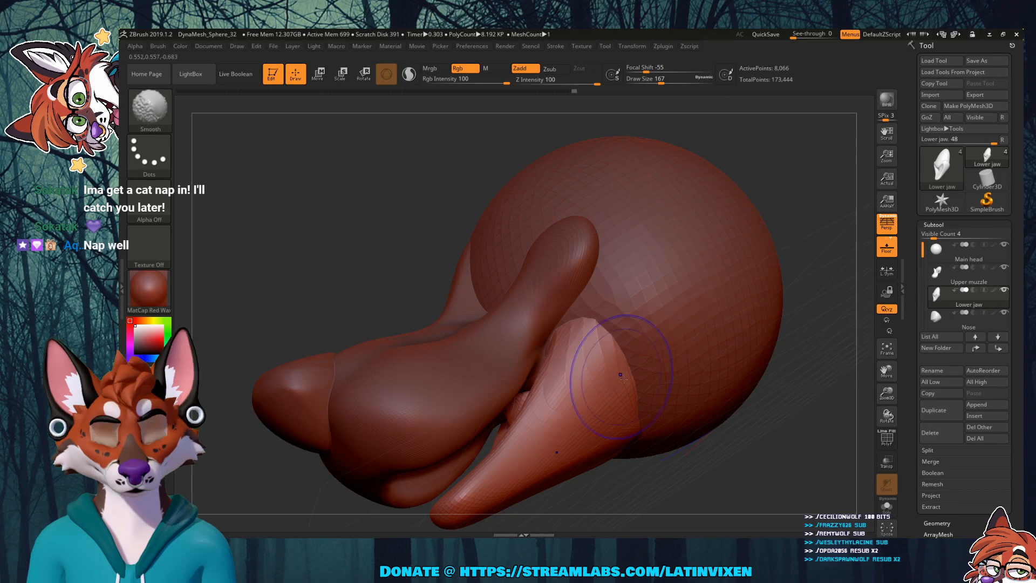
{"action": "mouse_move", "coordinate": [623, 379]}
{"action": "right_mouse_down"}
{"action": "mouse_move", "coordinate": [725, 454]}
{"action": "mouse_move", "coordinate": [740, 389]}
{"action": "right_mouse_up"}
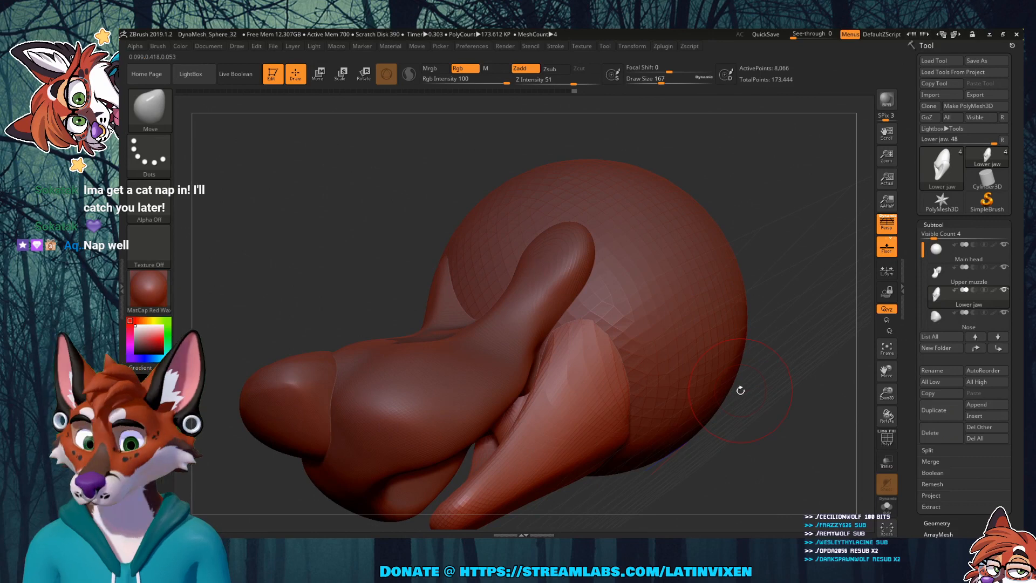
{"action": "mouse_move", "coordinate": [788, 233]}
{"action": "right_mouse_down"}
{"action": "mouse_move", "coordinate": [798, 249]}
{"action": "mouse_move", "coordinate": [793, 229]}
{"action": "mouse_move", "coordinate": [712, 335]}
{"action": "mouse_move", "coordinate": [696, 324]}
{"action": "right_mouse_up"}
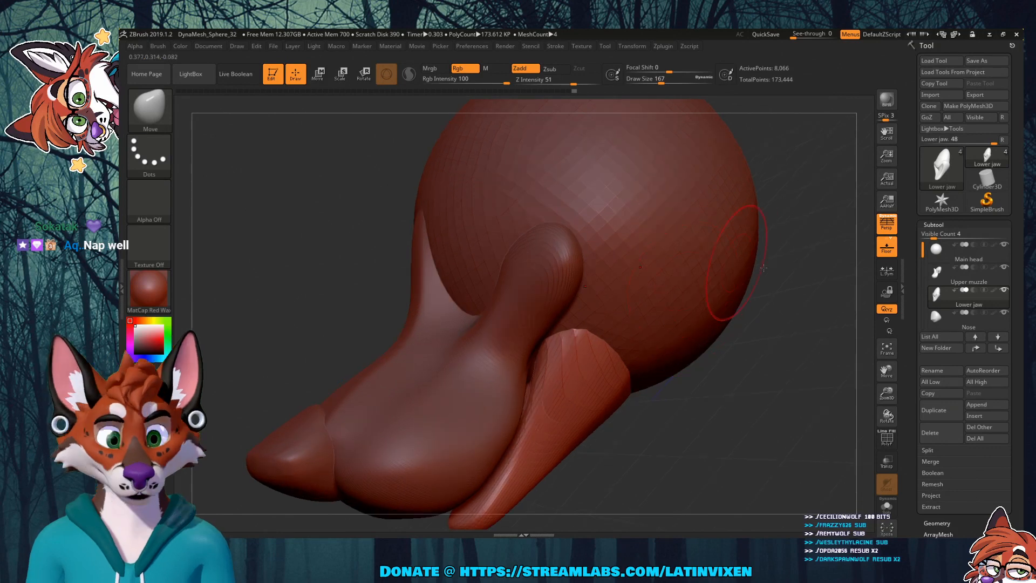
Step: Carve a lengthwise centre groove along the Upper muzzle subtool's bridge, from between the prongs to the nose, with the DamStandard brush
{"action": "left_click_drag", "start_coordinate": [886, 372], "coordinate": [926, 344]}
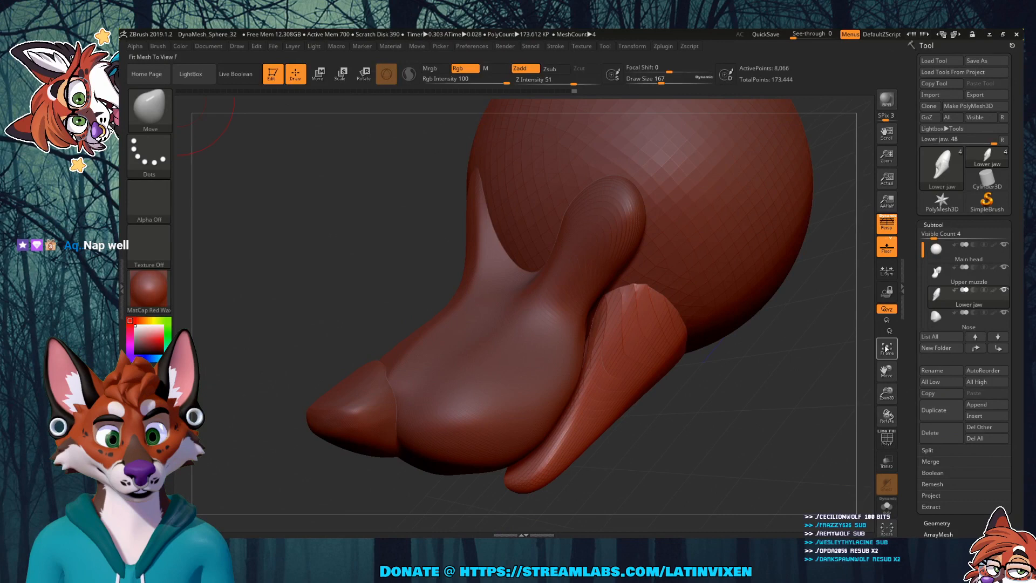
{"action": "left_click_drag", "start_coordinate": [887, 391], "coordinate": [886, 391]}
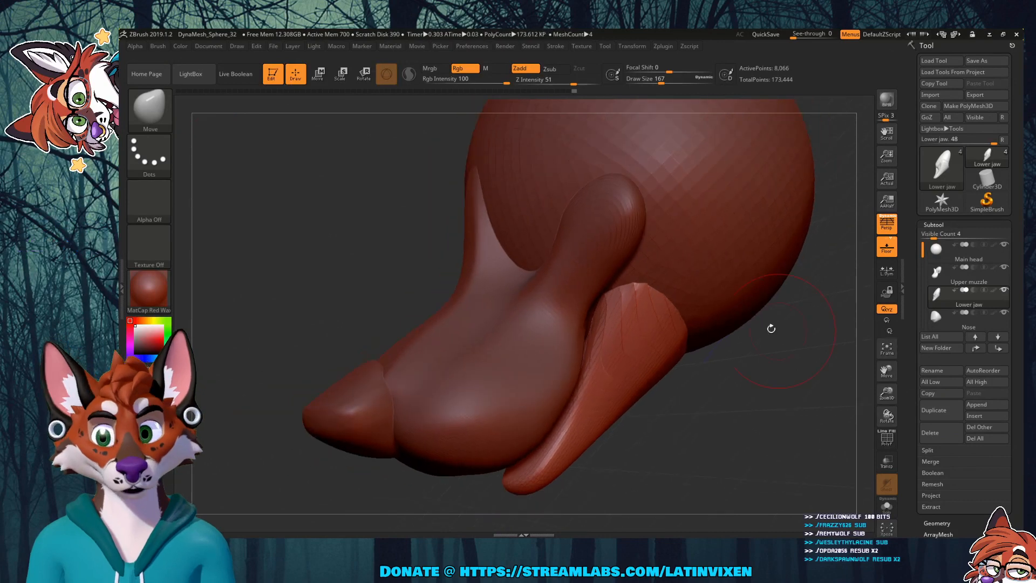
{"action": "left_click_drag", "start_coordinate": [771, 328], "coordinate": [815, 343]}
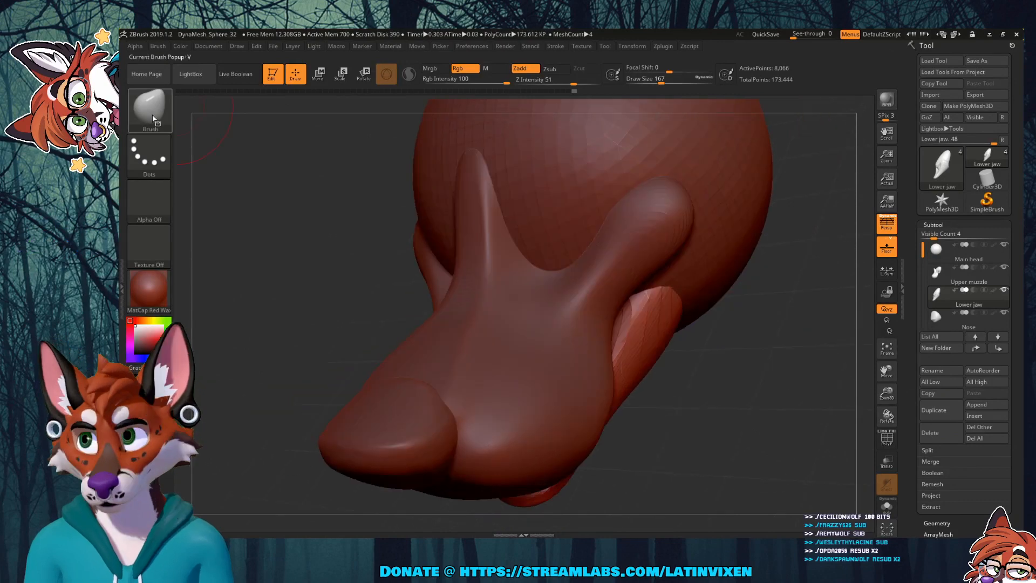
{"action": "left_click", "coordinate": [151, 111]}
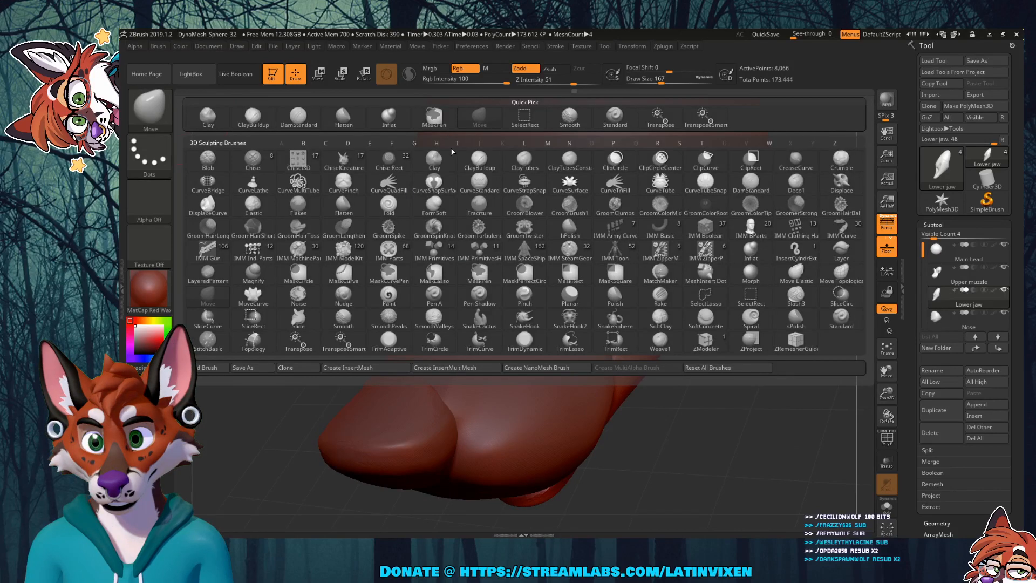
{"action": "key", "text": "d"}
{"action": "key", "text": "s"}
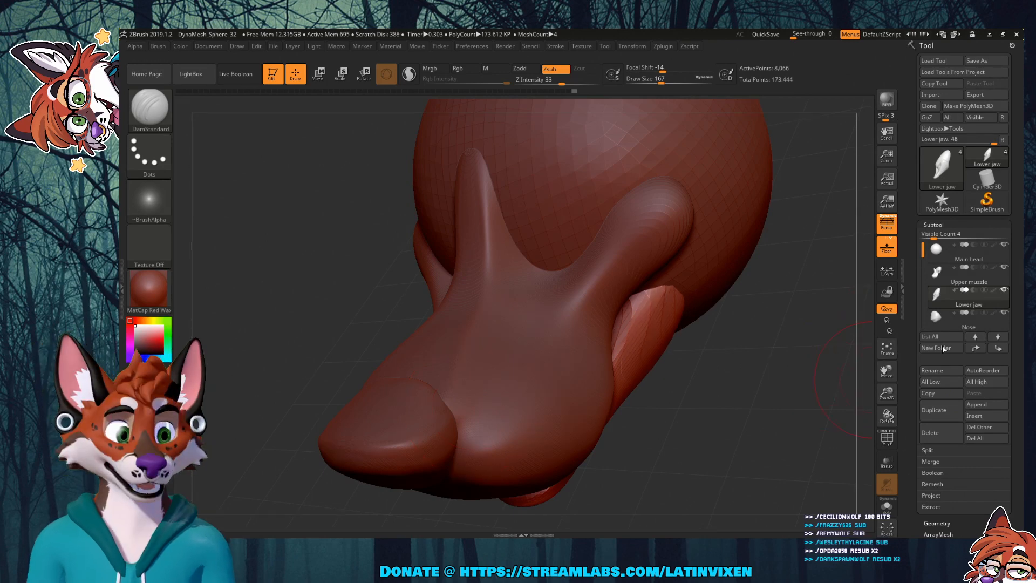
{"action": "mouse_move", "coordinate": [933, 322]}
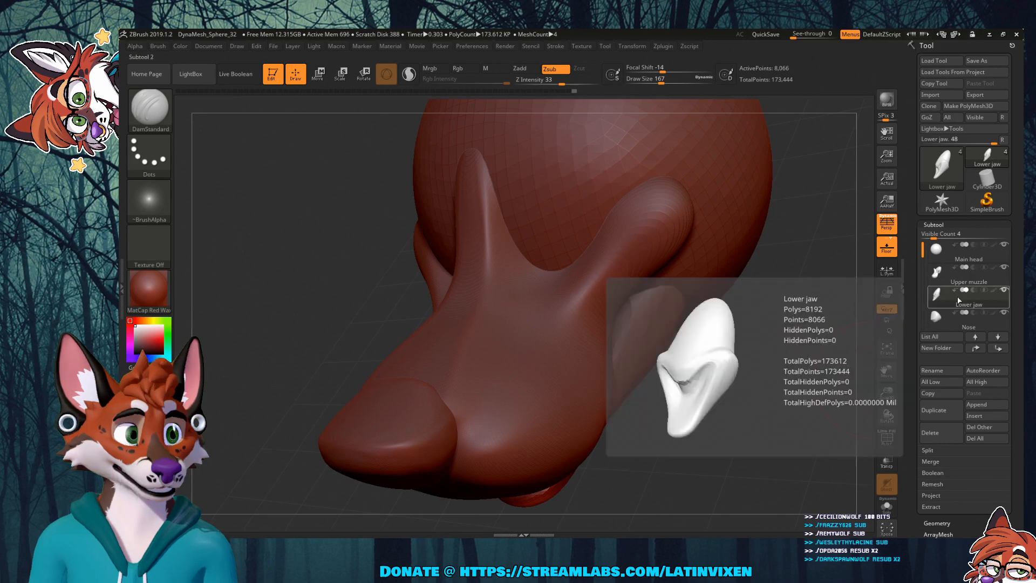
{"action": "mouse_move", "coordinate": [951, 276]}
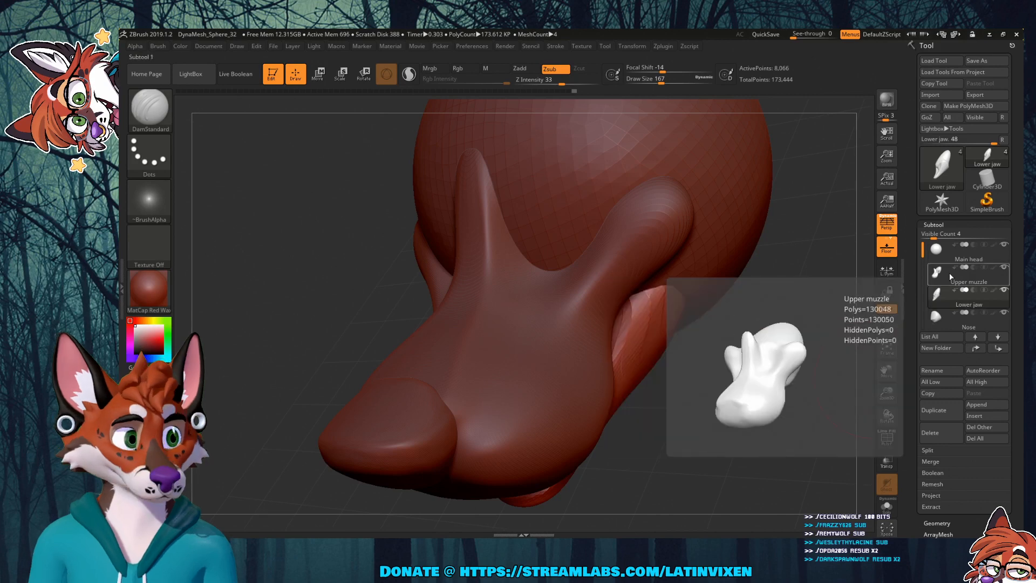
{"action": "left_click", "coordinate": [951, 277]}
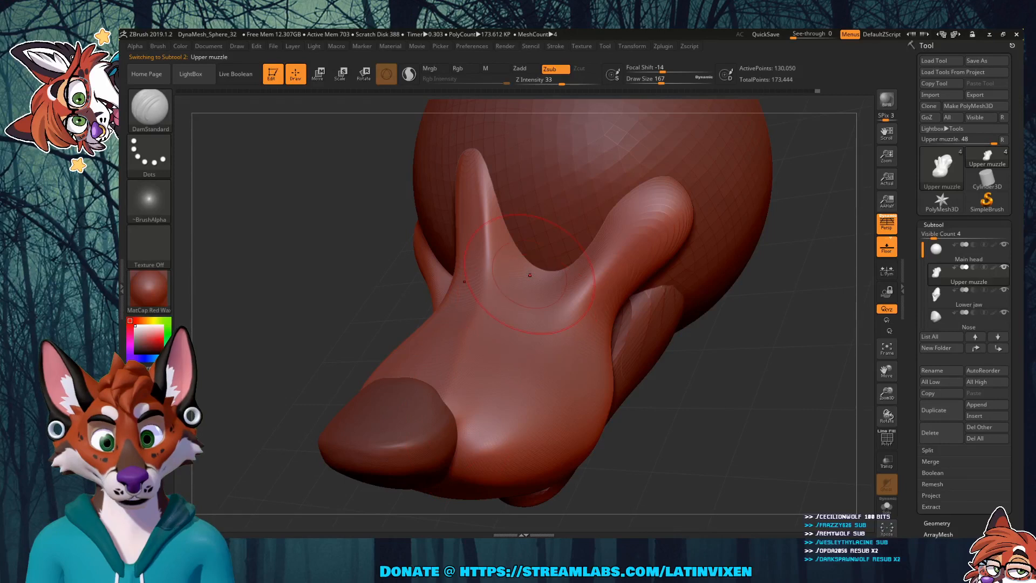
{"action": "left_click_drag", "start_coordinate": [530, 275], "coordinate": [495, 373]}
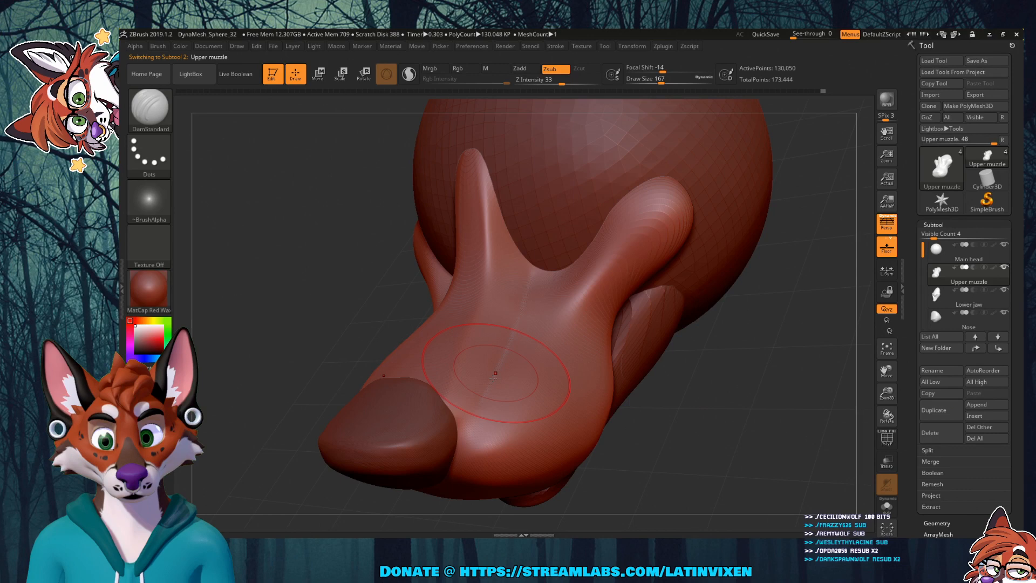
{"action": "left_click_drag", "start_coordinate": [468, 415], "coordinate": [537, 266]}
Step: Smooth the upper end of the muzzle's centre groove between the prongs
{"action": "left_click_drag", "start_coordinate": [801, 407], "coordinate": [696, 414]}
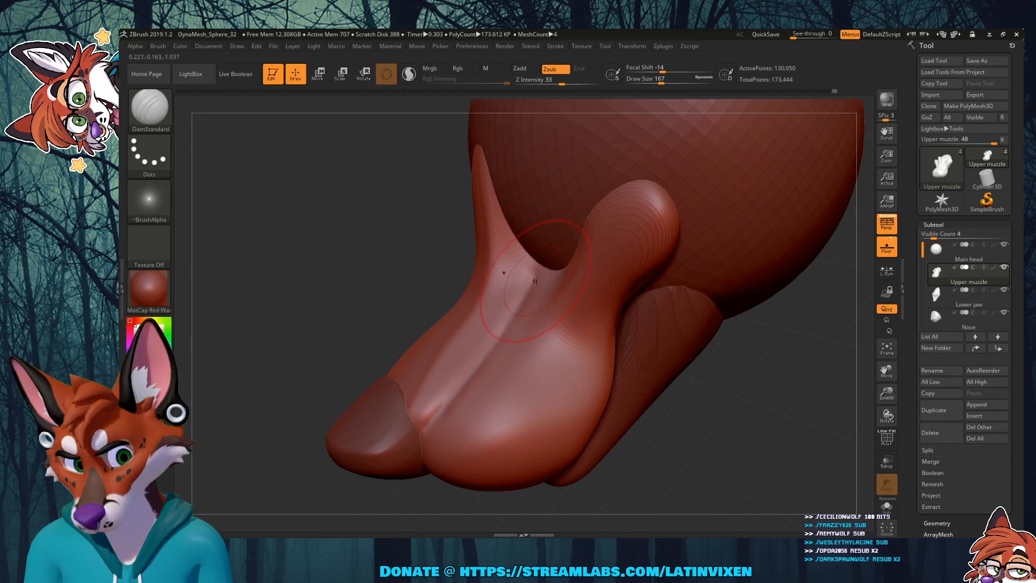
{"action": "left_click_drag", "start_coordinate": [536, 281], "coordinate": [525, 251], "text": "shift"}
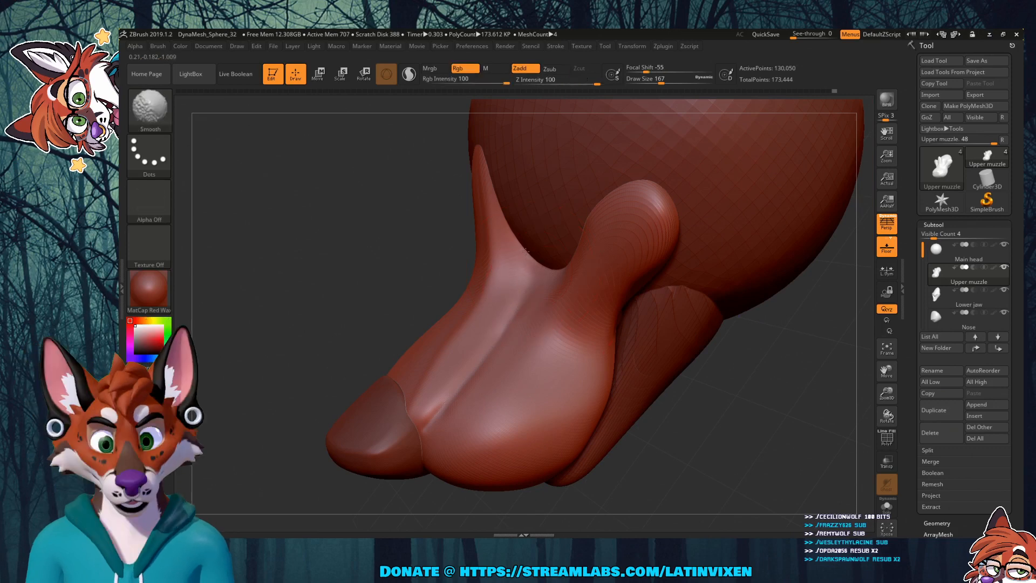
{"action": "mouse_move", "coordinate": [695, 413]}
{"action": "left_mouse_down"}
{"action": "mouse_move", "coordinate": [725, 423]}
{"action": "mouse_move", "coordinate": [718, 431]}
{"action": "left_mouse_up"}
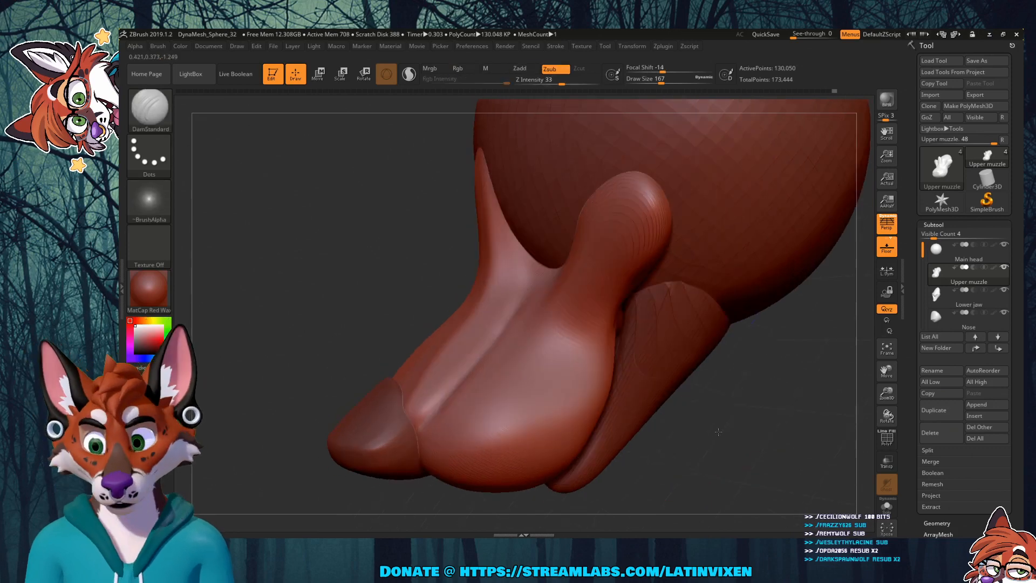
Step: Adjust the shape of the upper muzzle's bridge with the Move brush and check it from above and the front
{"action": "key", "text": "b"}
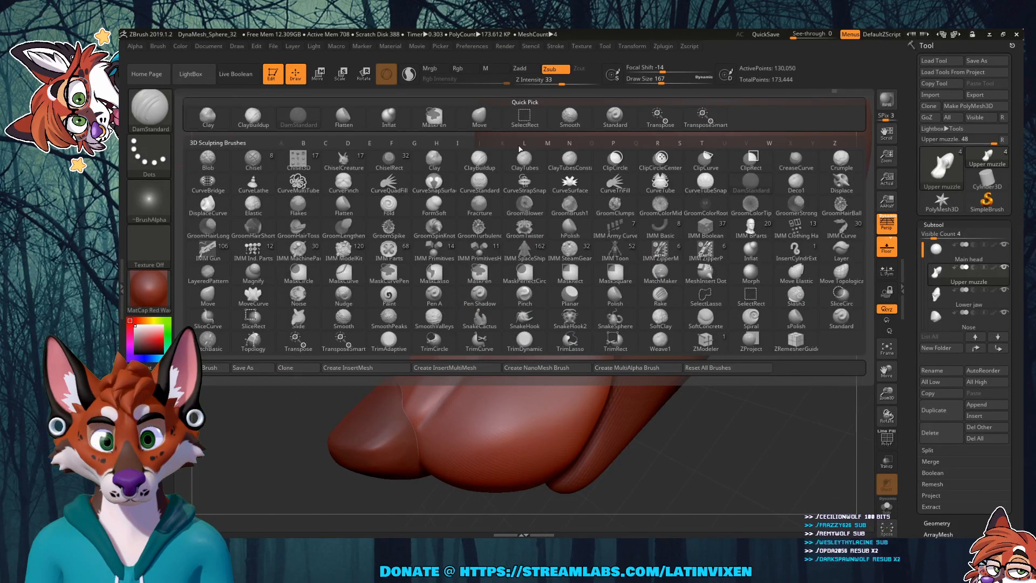
{"action": "key", "text": "m"}
{"action": "key", "text": "v"}
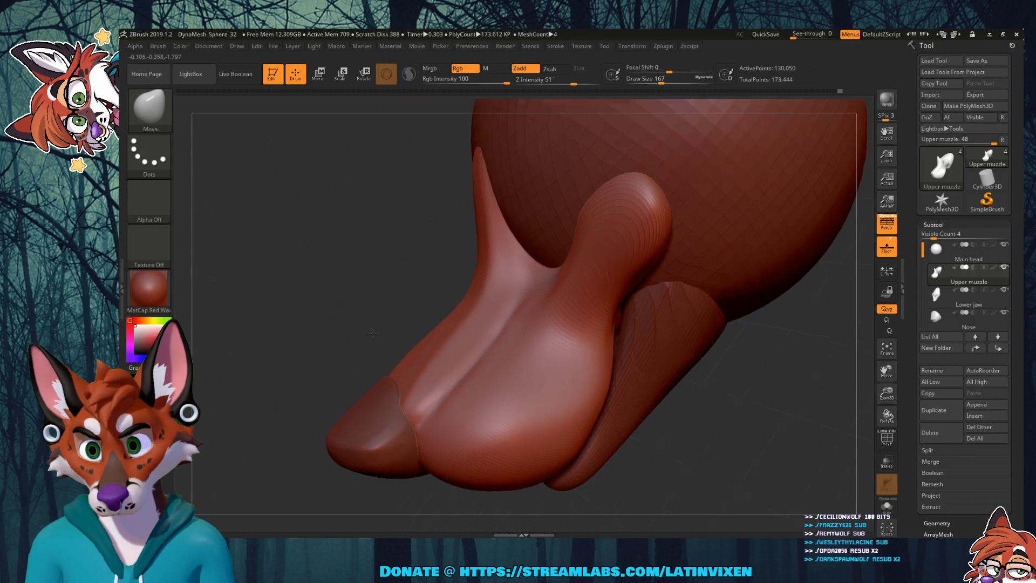
{"action": "left_click_drag", "start_coordinate": [373, 333], "coordinate": [369, 376], "text": "shift"}
{"action": "mouse_move", "coordinate": [680, 410]}
{"action": "left_mouse_down"}
{"action": "mouse_move", "coordinate": [619, 423]}
{"action": "mouse_move", "coordinate": [656, 407]}
{"action": "left_mouse_up"}
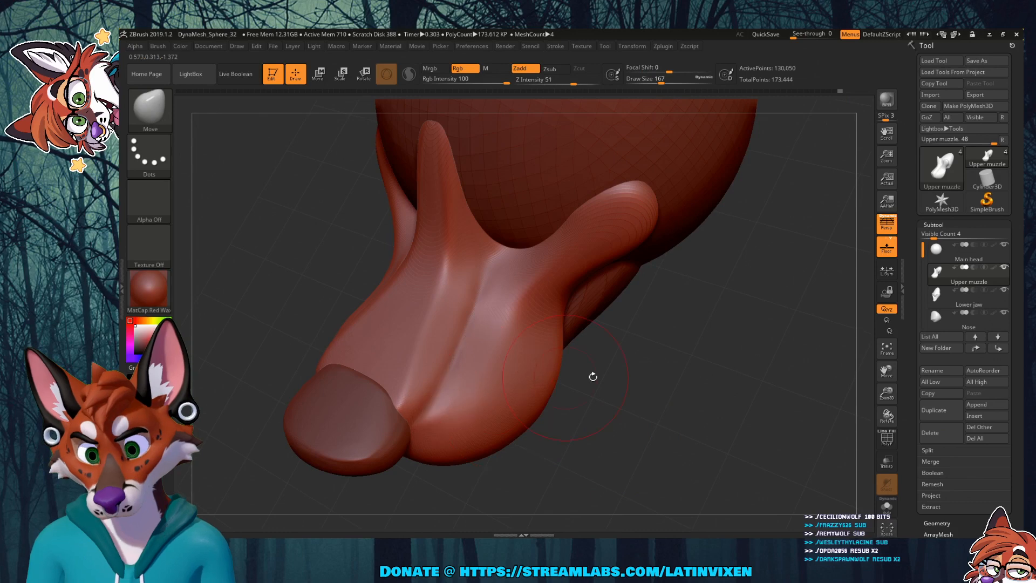
{"action": "left_click_drag", "start_coordinate": [593, 376], "coordinate": [641, 317]}
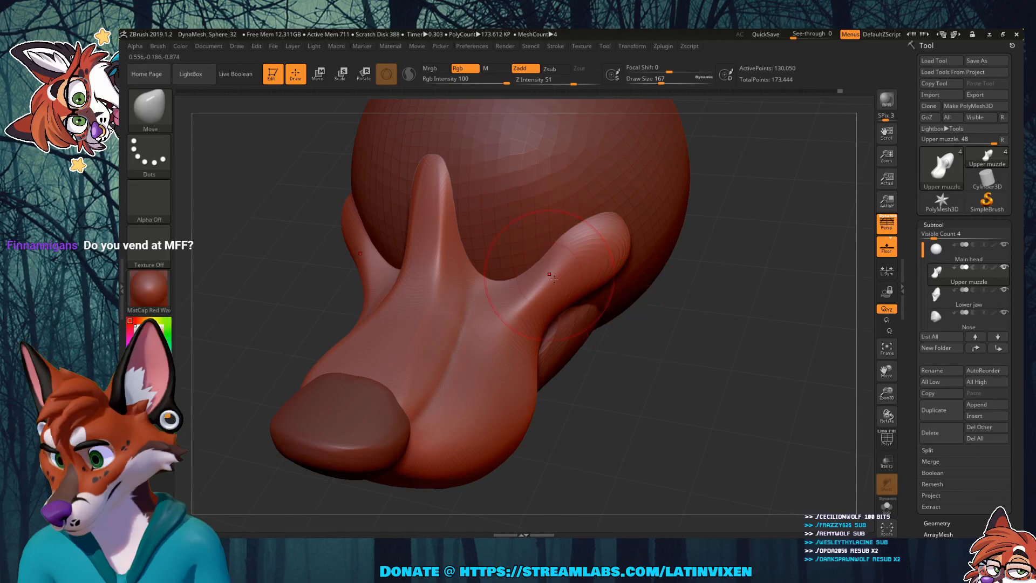
{"action": "left_click_drag", "start_coordinate": [651, 375], "coordinate": [638, 346]}
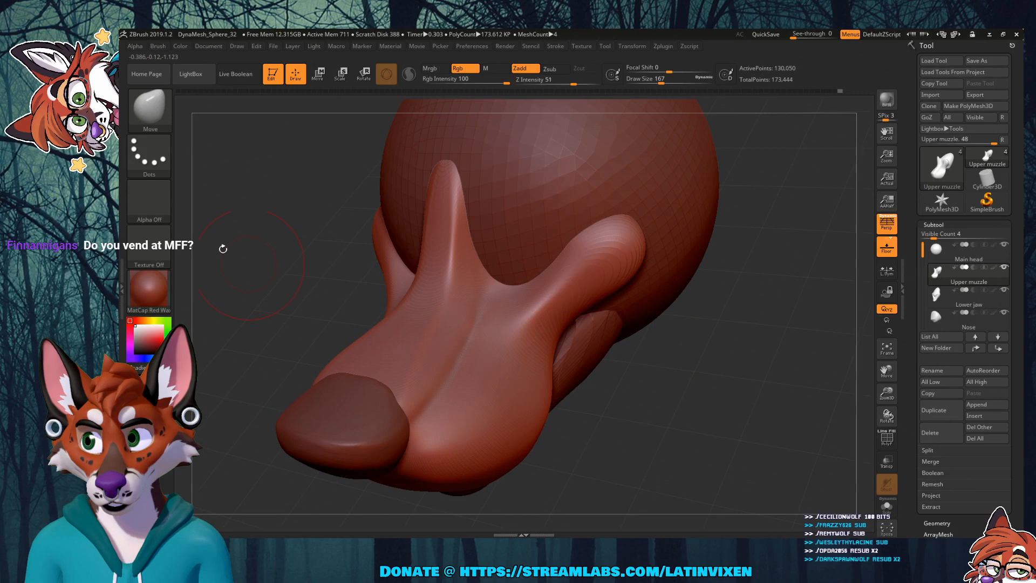
Step: Flatten and smooth the surface around the centre groove on the upper muzzle's bridge, using the Flatten brush at draw size 74
{"action": "key", "text": "b"}
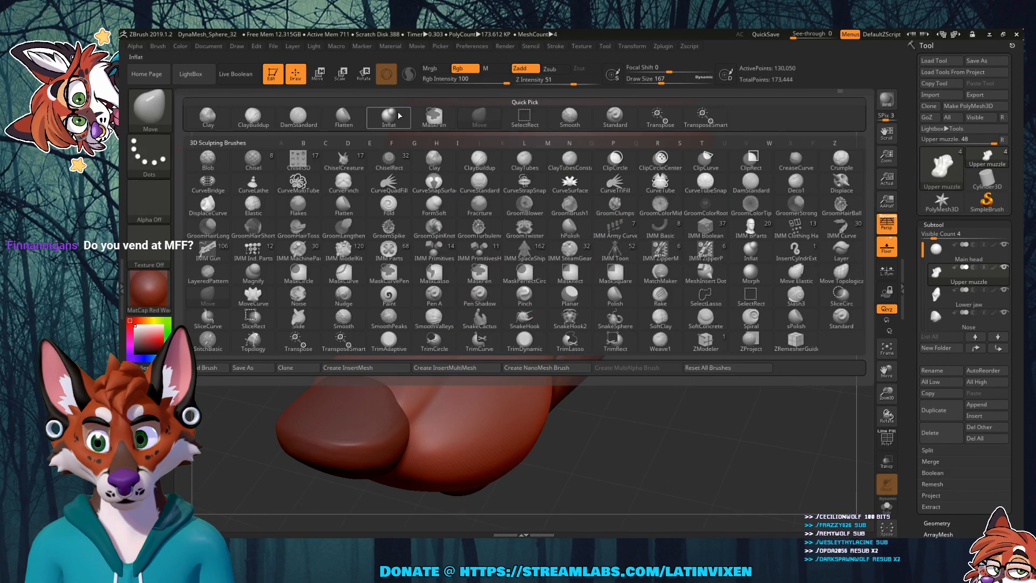
{"action": "left_click", "coordinate": [343, 116]}
{"action": "left_click_drag", "start_coordinate": [661, 84], "coordinate": [651, 84]}
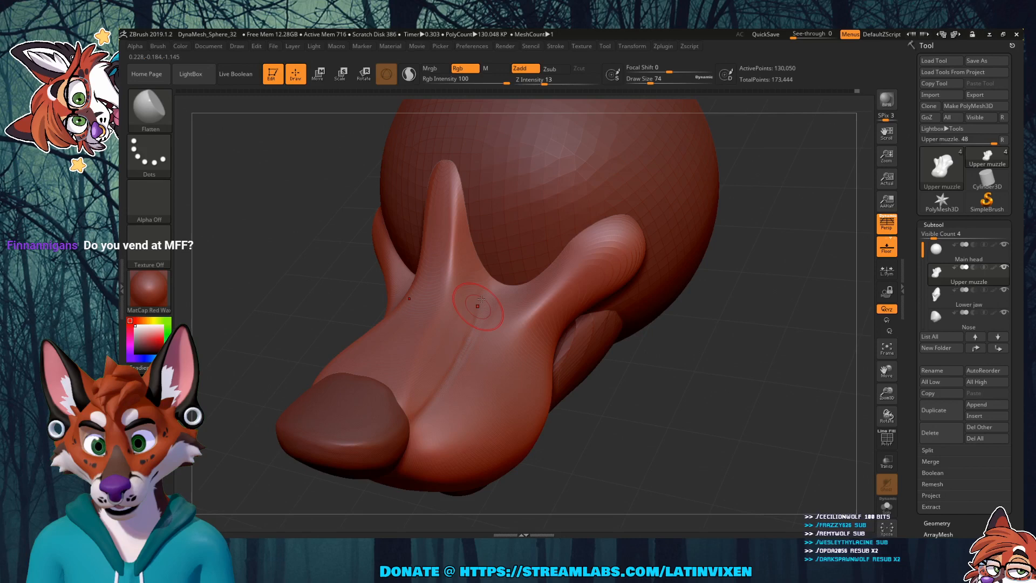
{"action": "right_click_drag", "start_coordinate": [480, 300], "coordinate": [481, 332]}
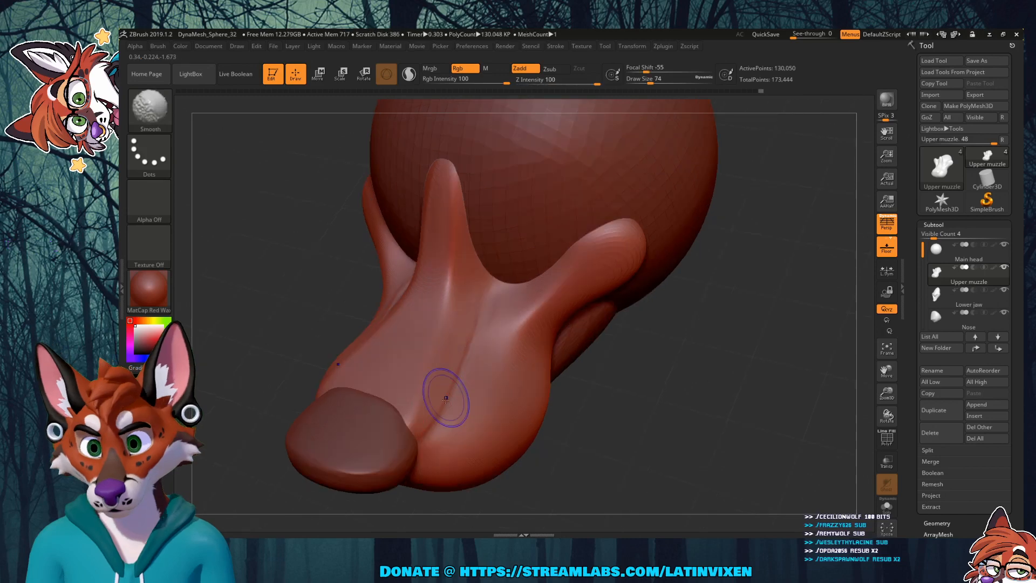
{"action": "left_click_drag", "start_coordinate": [446, 399], "coordinate": [431, 413], "text": "shift"}
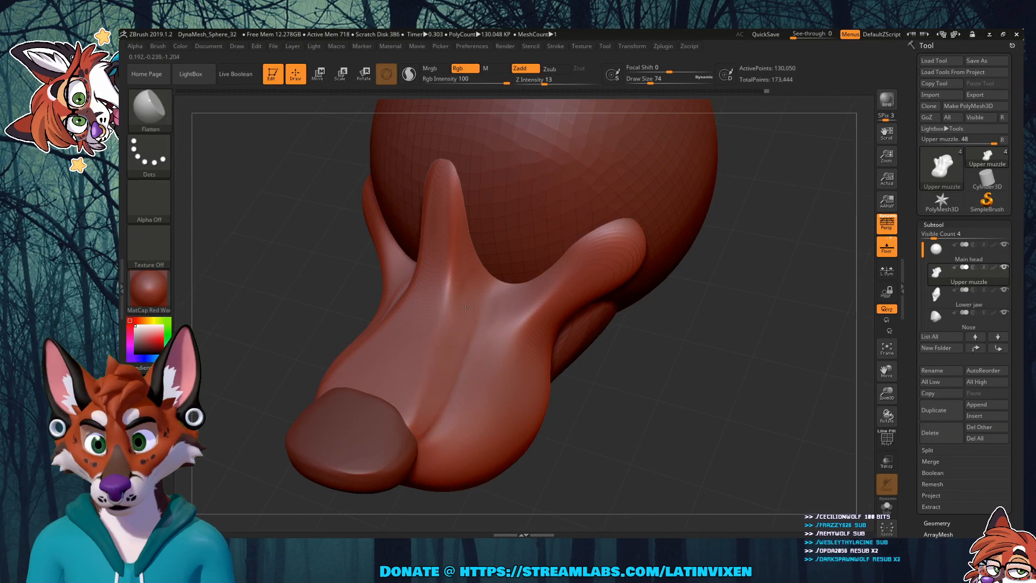
{"action": "left_click_drag", "start_coordinate": [465, 309], "coordinate": [465, 280]}
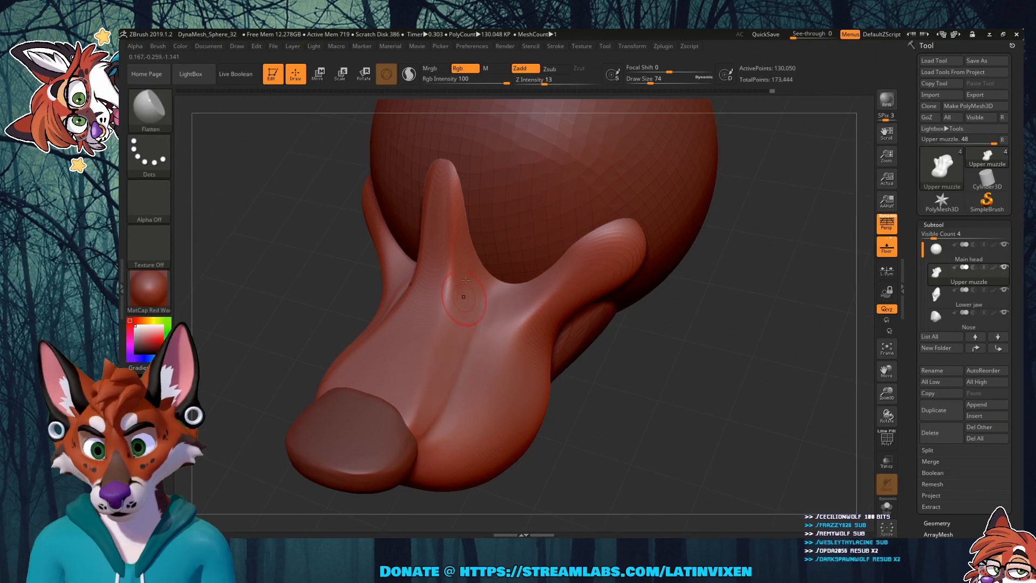
{"action": "right_click_drag", "start_coordinate": [466, 280], "coordinate": [496, 350]}
{"action": "left_click_drag", "start_coordinate": [496, 350], "coordinate": [522, 360]}
{"action": "key", "text": "shift"}
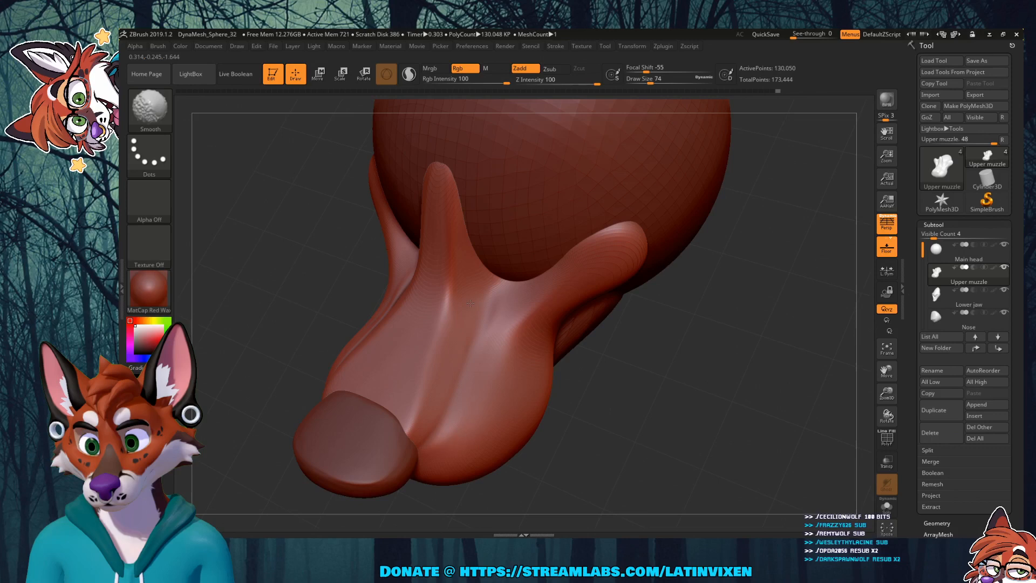
Step: Smooth the upper end of the lengthwise groove on the upper muzzle and even out the bridge surface around it with the Flatten brush
{"action": "left_click_drag", "start_coordinate": [471, 302], "coordinate": [483, 295], "text": "shift"}
{"action": "mouse_move", "coordinate": [623, 313]}
{"action": "left_mouse_down"}
{"action": "mouse_move", "coordinate": [671, 323]}
{"action": "mouse_move", "coordinate": [418, 378]}
{"action": "left_mouse_up"}
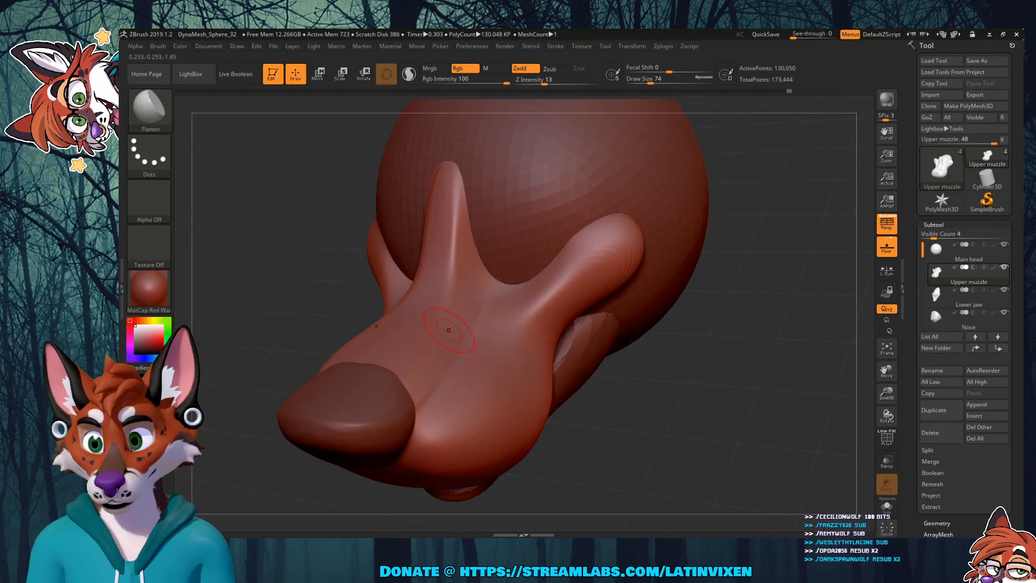
{"action": "left_click_drag", "start_coordinate": [756, 391], "coordinate": [679, 386]}
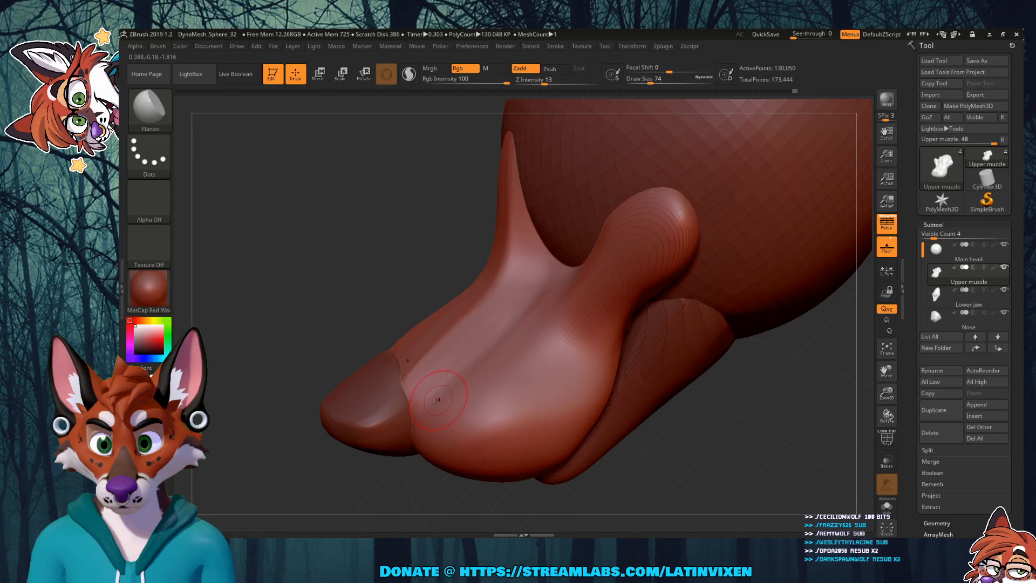
{"action": "left_click_drag", "start_coordinate": [639, 426], "coordinate": [685, 418]}
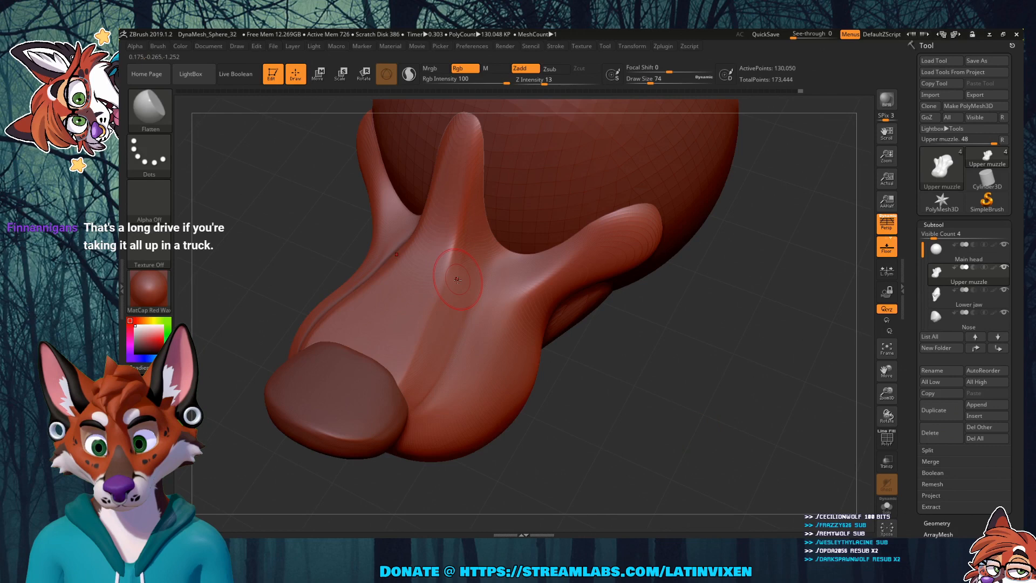
{"action": "left_click_drag", "start_coordinate": [620, 345], "coordinate": [641, 326]}
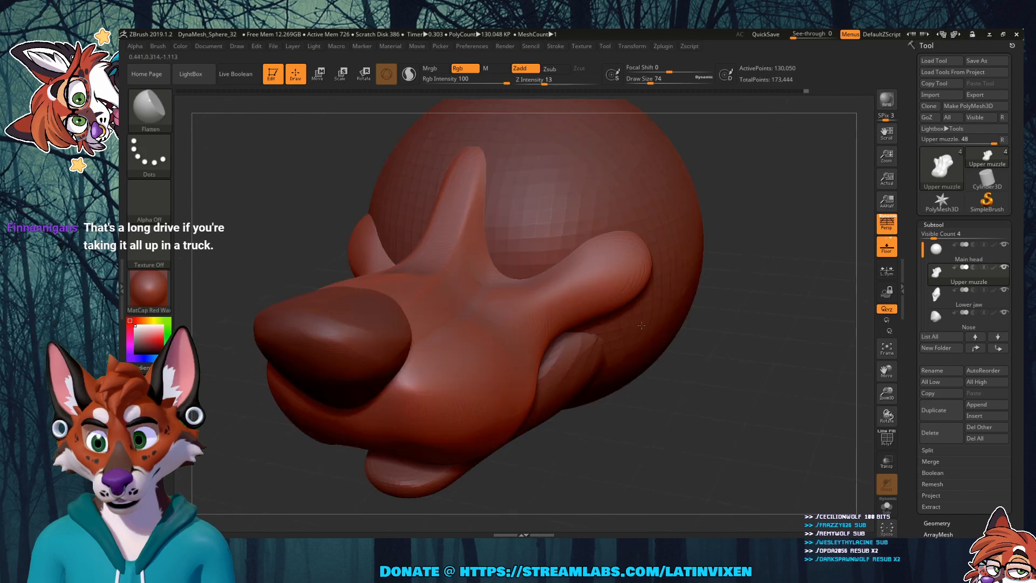
{"action": "left_click_drag", "start_coordinate": [640, 325], "coordinate": [626, 302]}
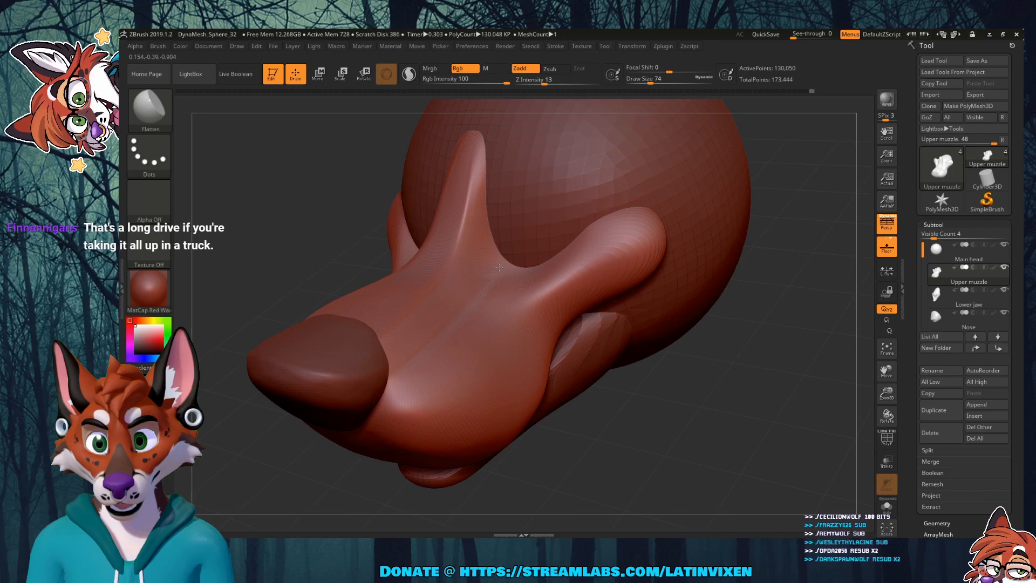
Step: Refine the muzzle groove from beside the nose up to between the prongs with the Flatten brush and smooth its upper end
{"action": "right_click_drag", "start_coordinate": [499, 267], "coordinate": [428, 376]}
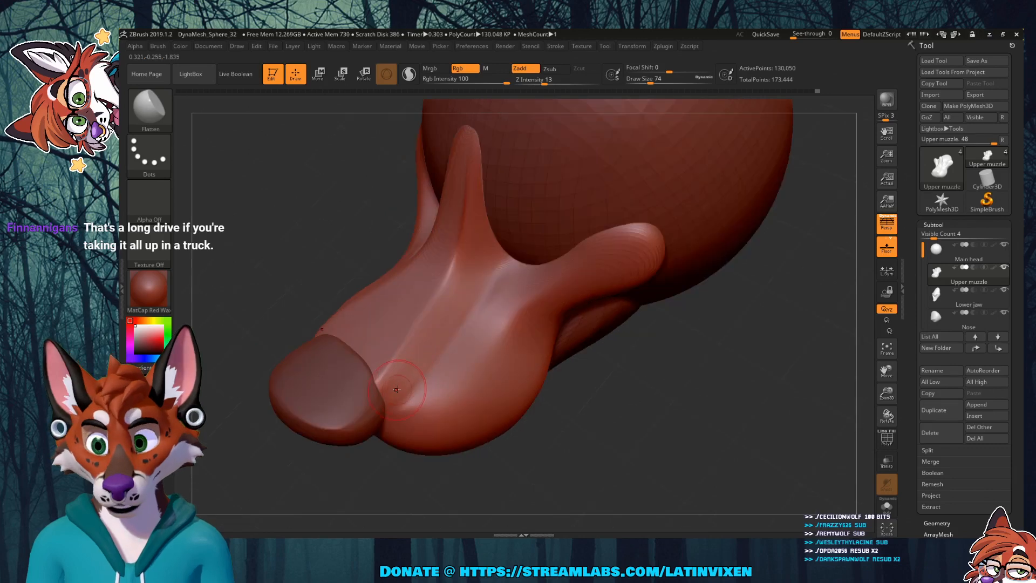
{"action": "left_click_drag", "start_coordinate": [396, 389], "coordinate": [407, 382]}
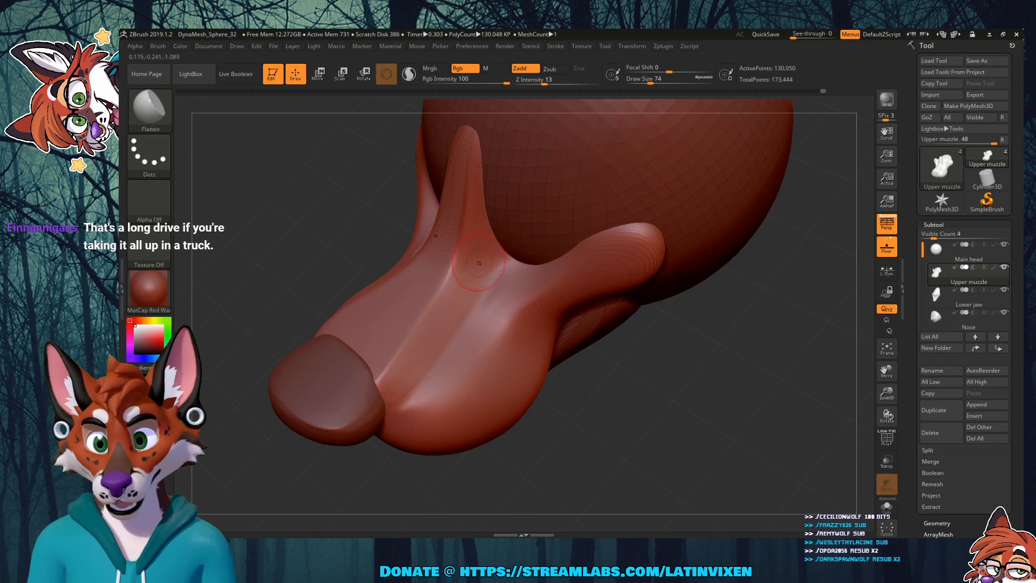
{"action": "right_click_drag", "start_coordinate": [479, 263], "coordinate": [459, 299]}
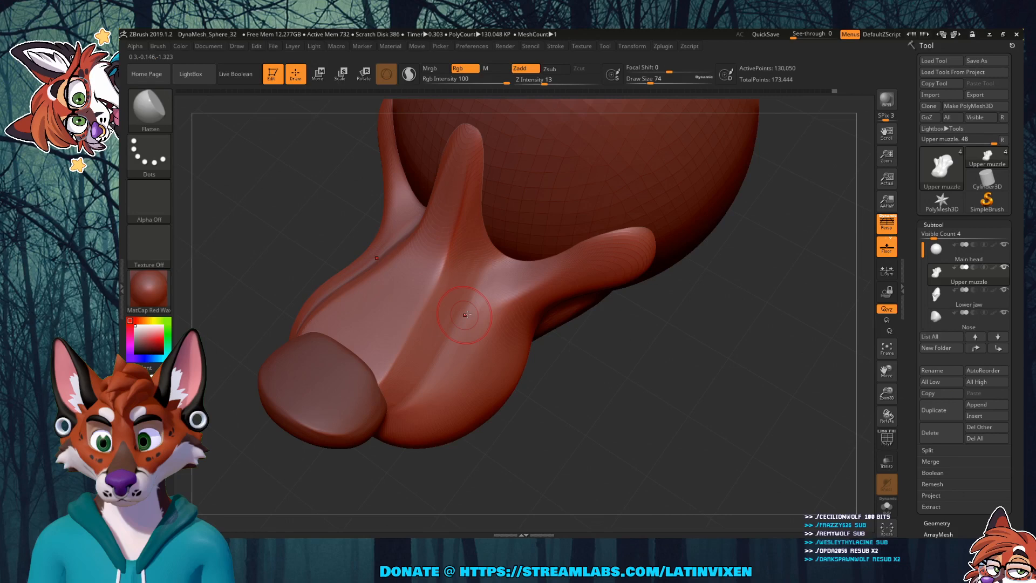
{"action": "key", "text": "shift"}
{"action": "left_click_drag", "start_coordinate": [481, 270], "coordinate": [465, 295], "text": "shift"}
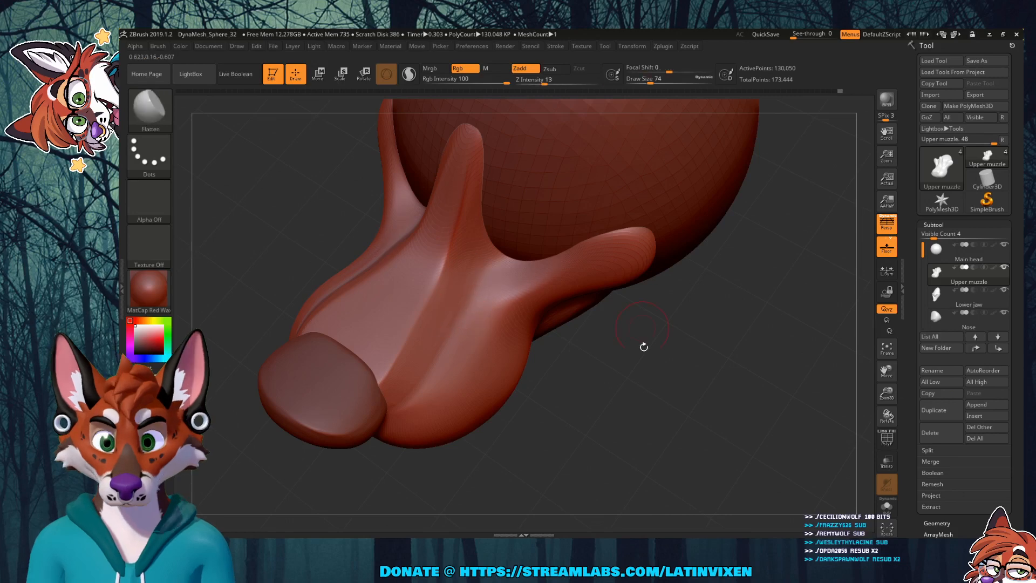
{"action": "left_click_drag", "start_coordinate": [643, 347], "coordinate": [634, 317]}
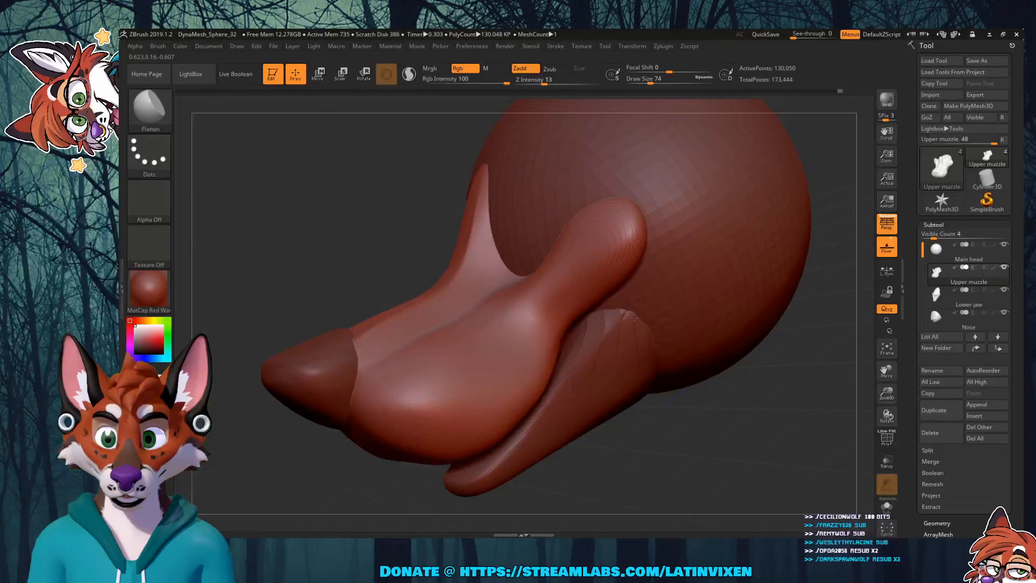
Step: Adjust the shape of the upper muzzle's bridge and sides with the Move brush at draw size 128
{"action": "key", "text": "b"}
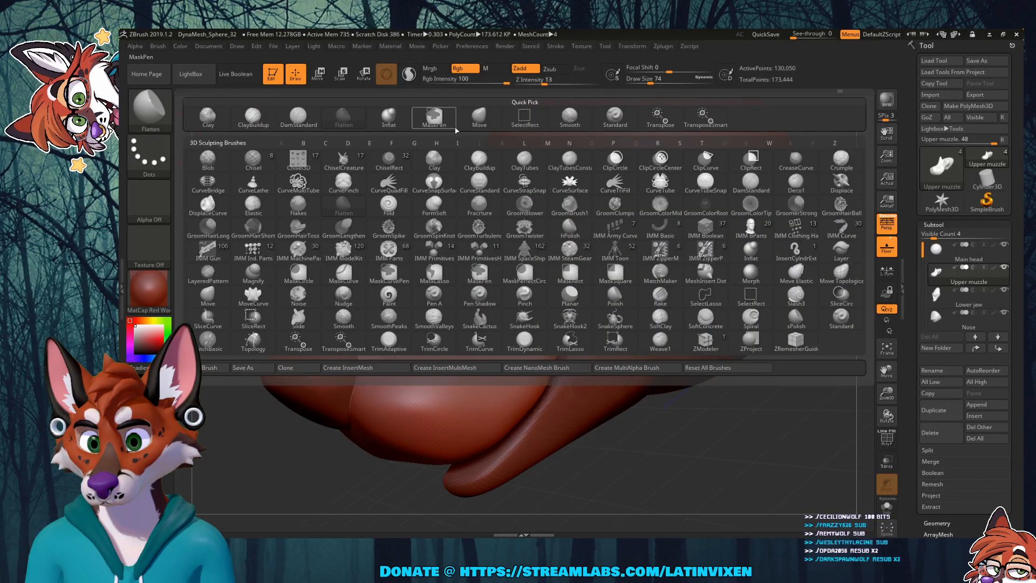
{"action": "key", "text": "m"}
{"action": "key", "text": "v"}
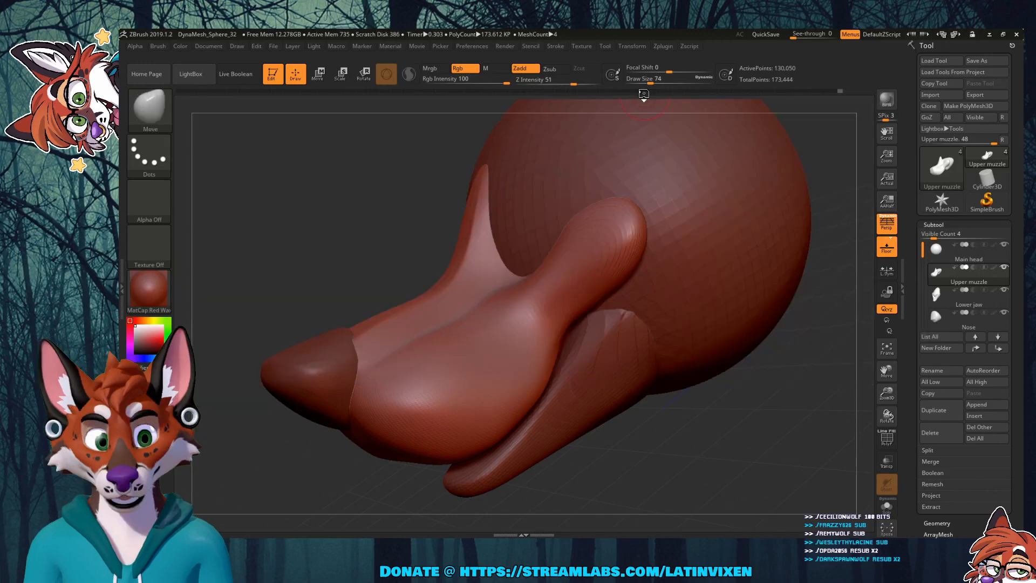
{"action": "left_click", "coordinate": [657, 80]}
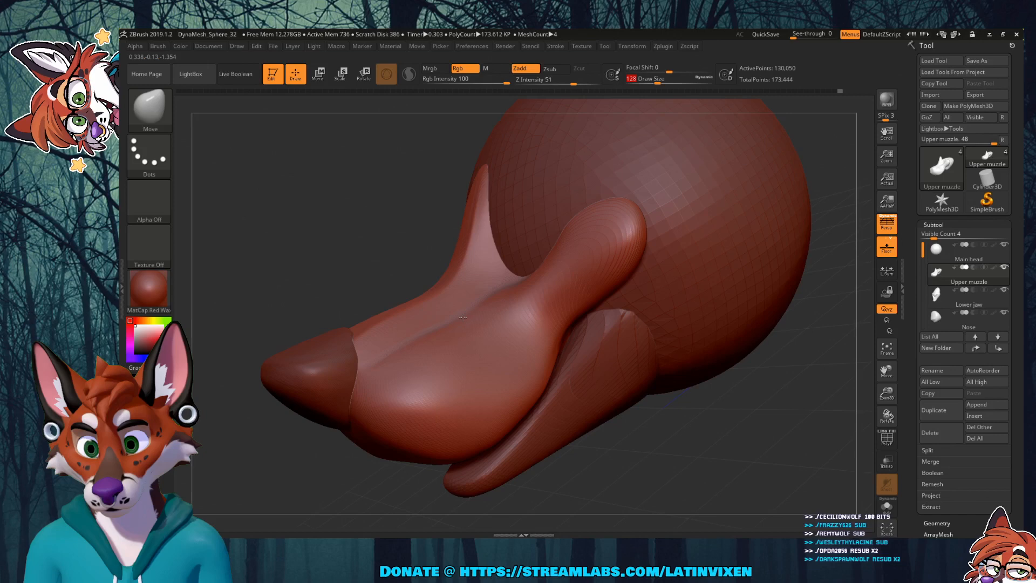
{"action": "left_click", "coordinate": [469, 307]}
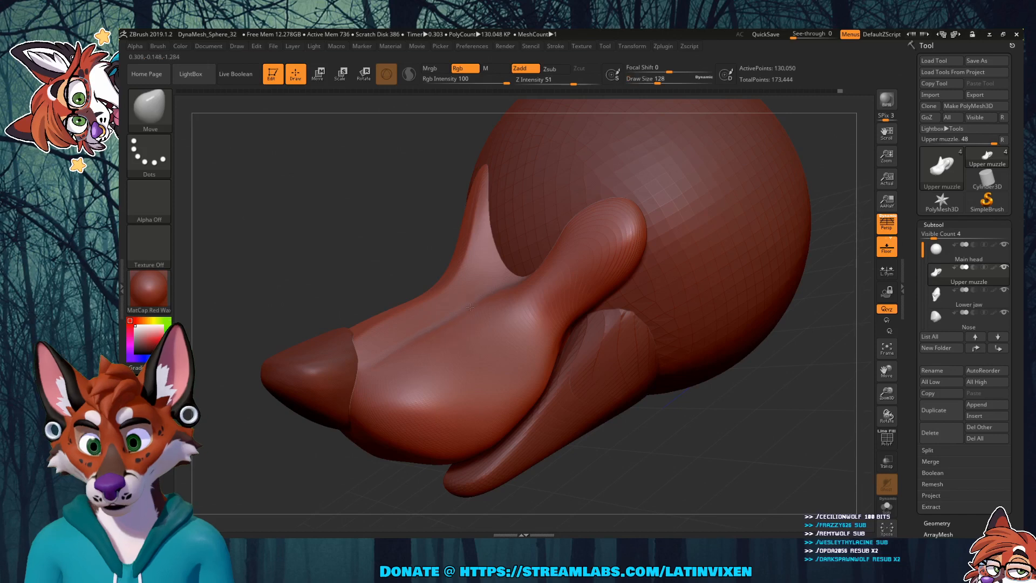
{"action": "left_click_drag", "start_coordinate": [430, 250], "coordinate": [400, 238]}
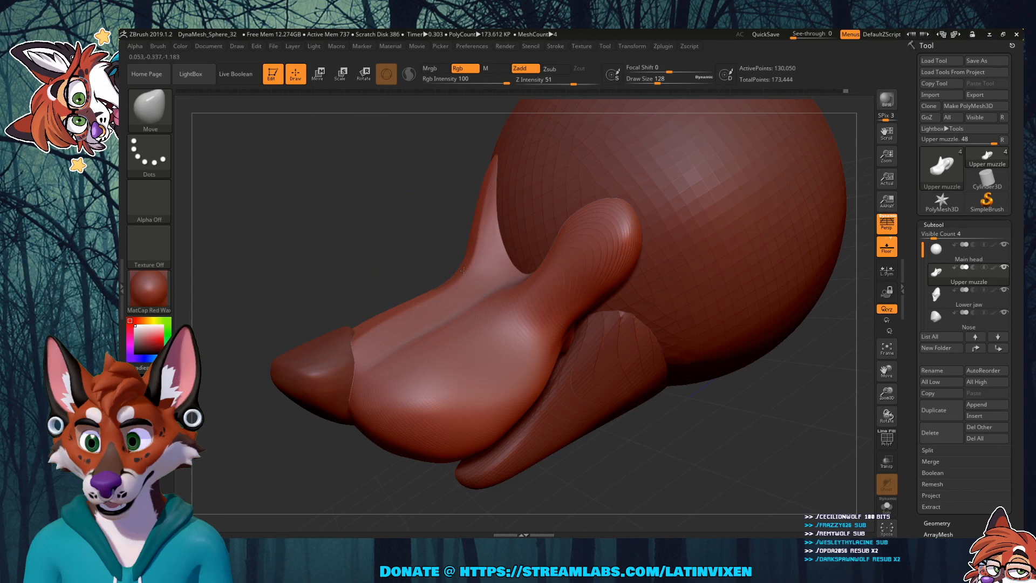
{"action": "left_click_drag", "start_coordinate": [463, 270], "coordinate": [450, 231]}
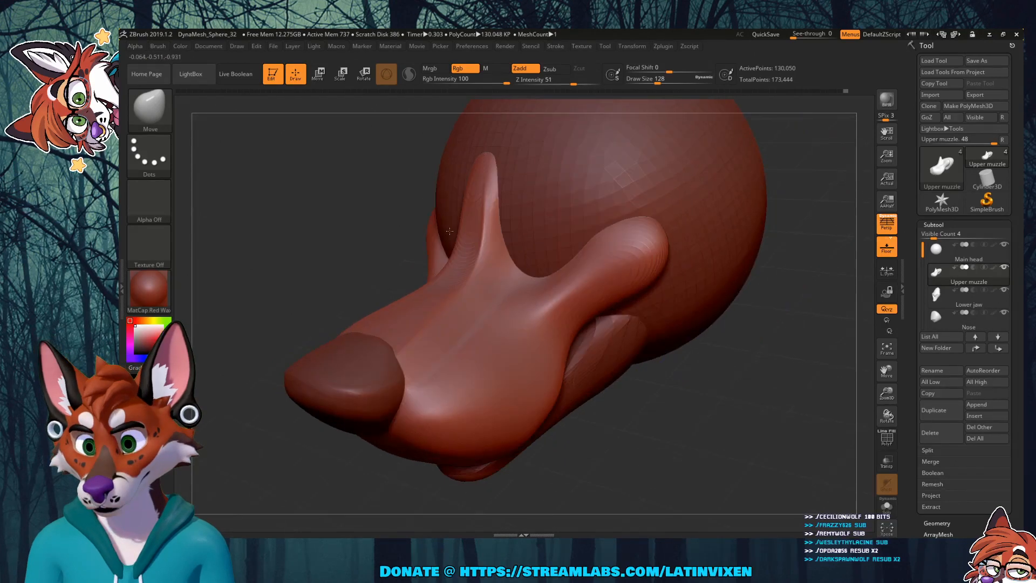
{"action": "left_click_drag", "start_coordinate": [450, 230], "coordinate": [384, 277]}
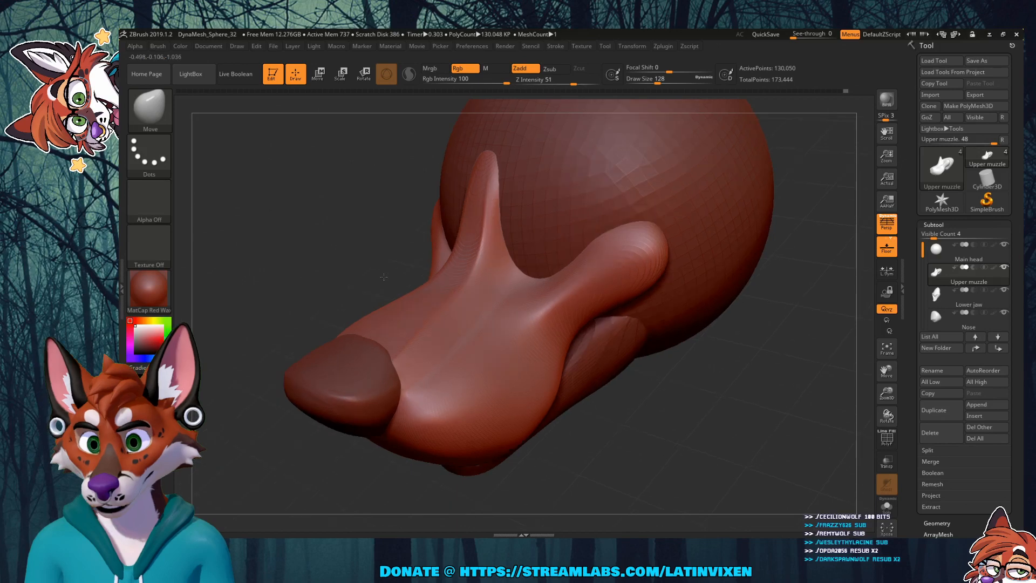
{"action": "left_click_drag", "start_coordinate": [383, 276], "coordinate": [445, 230]}
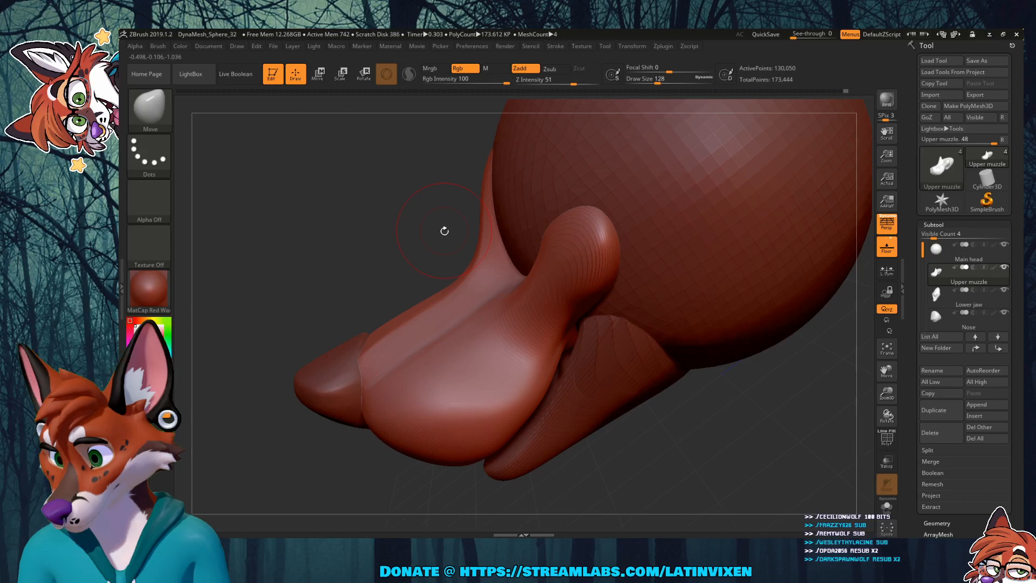
{"action": "left_click_drag", "start_coordinate": [445, 231], "coordinate": [457, 256]}
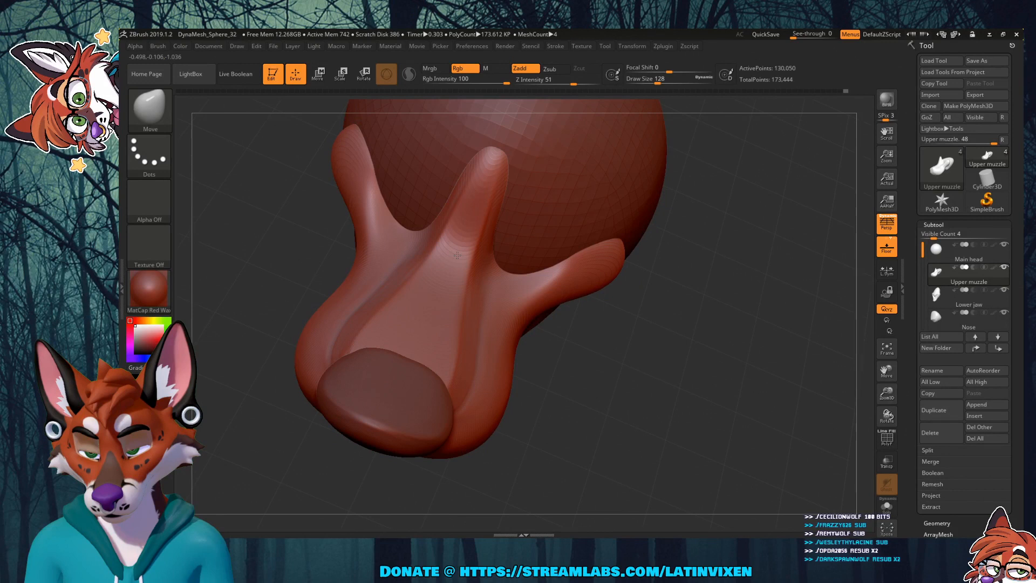
{"action": "left_click_drag", "start_coordinate": [457, 255], "coordinate": [428, 400]}
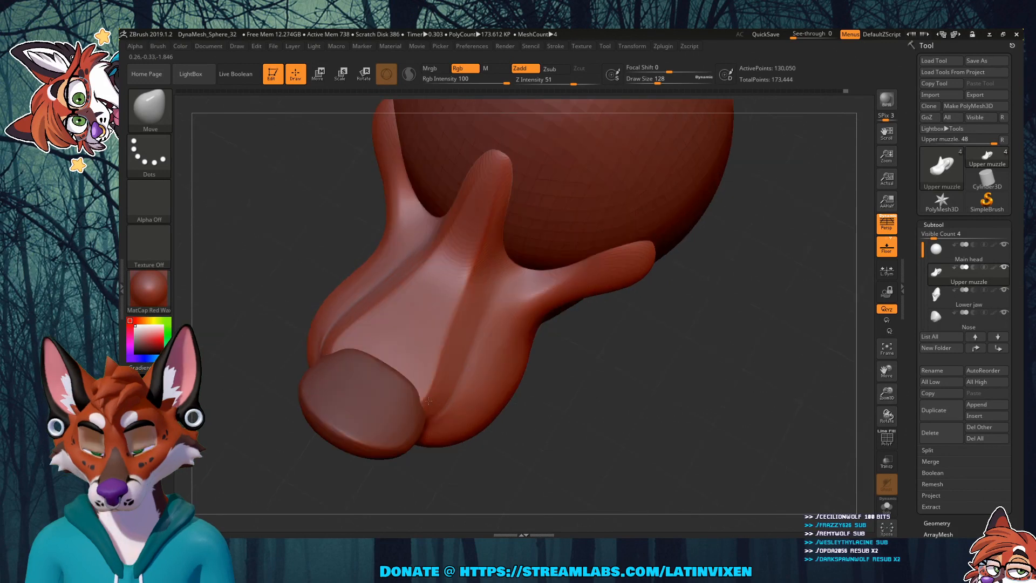
{"action": "left_click_drag", "start_coordinate": [428, 401], "coordinate": [550, 452]}
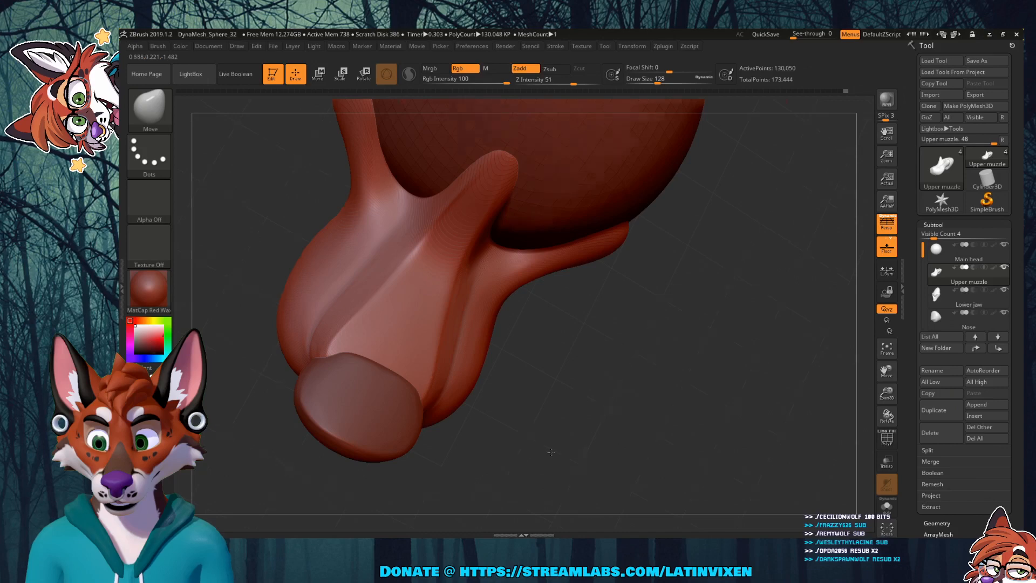
{"action": "left_click_drag", "start_coordinate": [550, 453], "coordinate": [487, 401]}
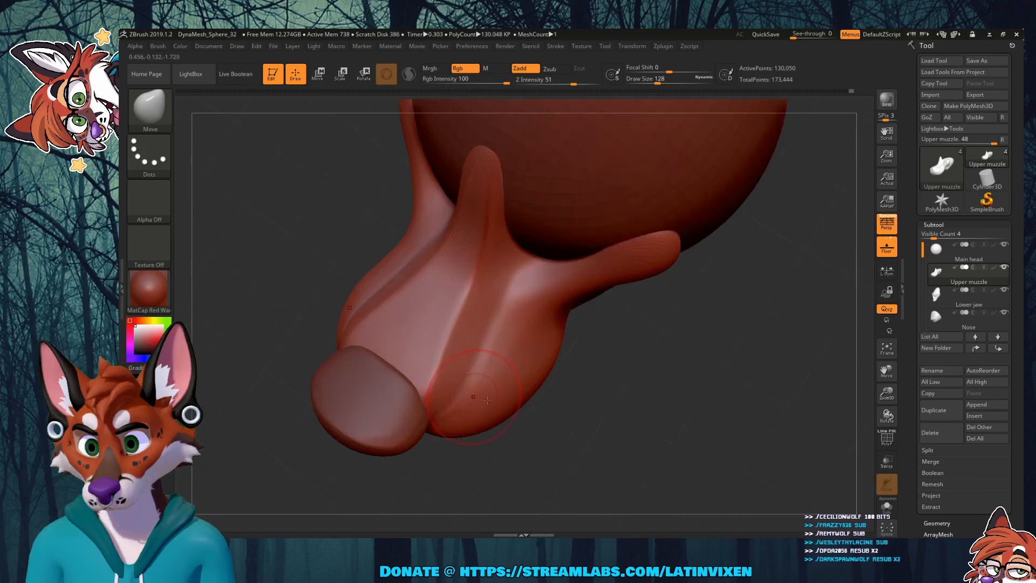
Step: Examine the muzzle's shape and its fit against the main head from the side, front and above
{"action": "left_click_drag", "start_coordinate": [487, 400], "coordinate": [554, 308]}
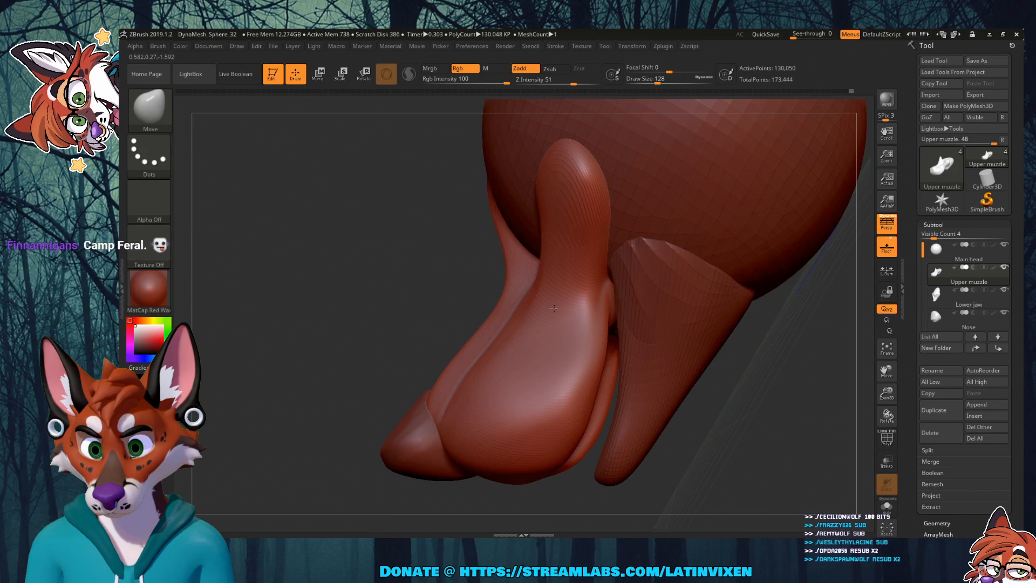
{"action": "left_click_drag", "start_coordinate": [554, 307], "coordinate": [667, 395]}
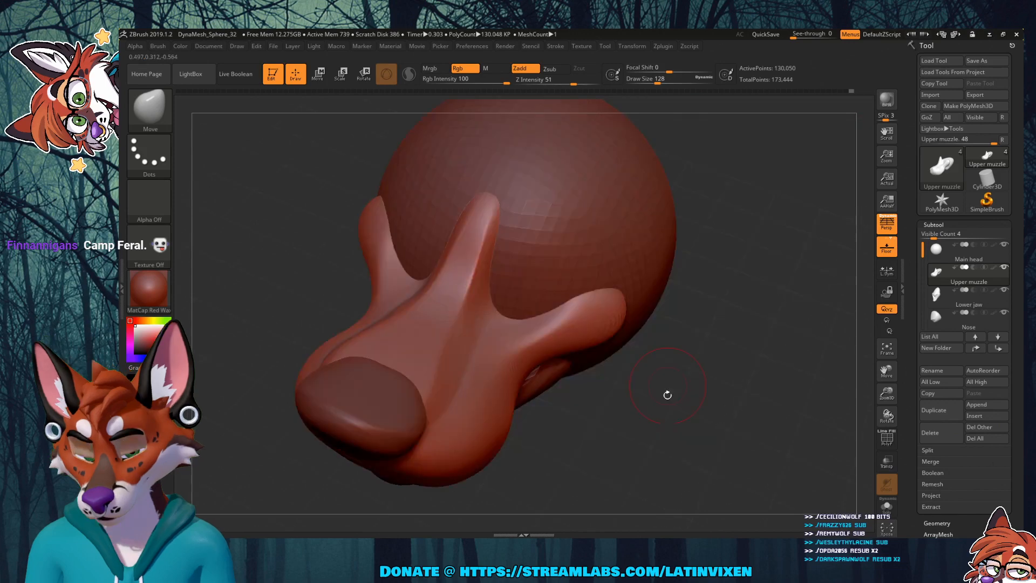
{"action": "left_click_drag", "start_coordinate": [667, 395], "coordinate": [647, 374]}
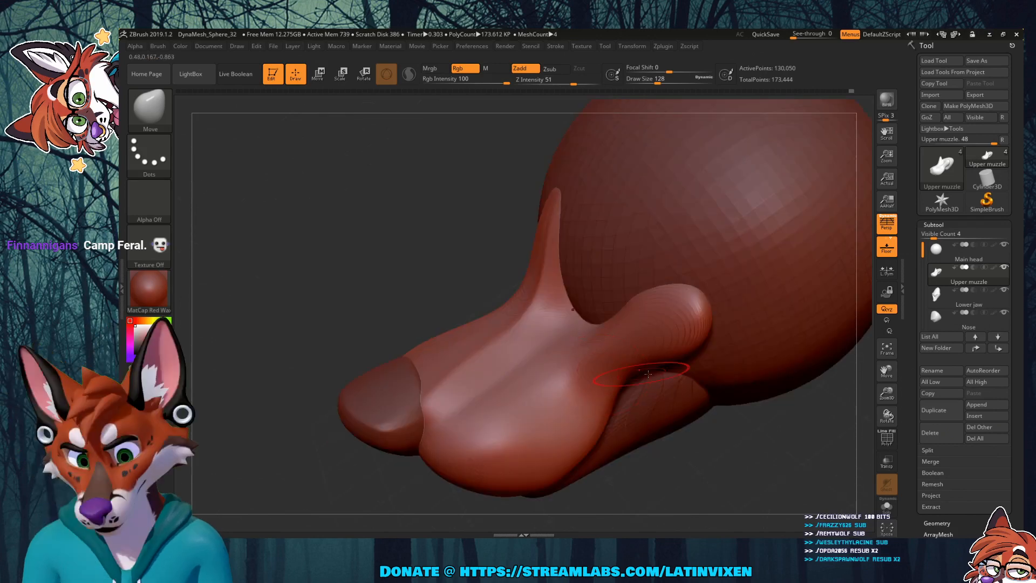
{"action": "left_click_drag", "start_coordinate": [647, 373], "coordinate": [415, 355]}
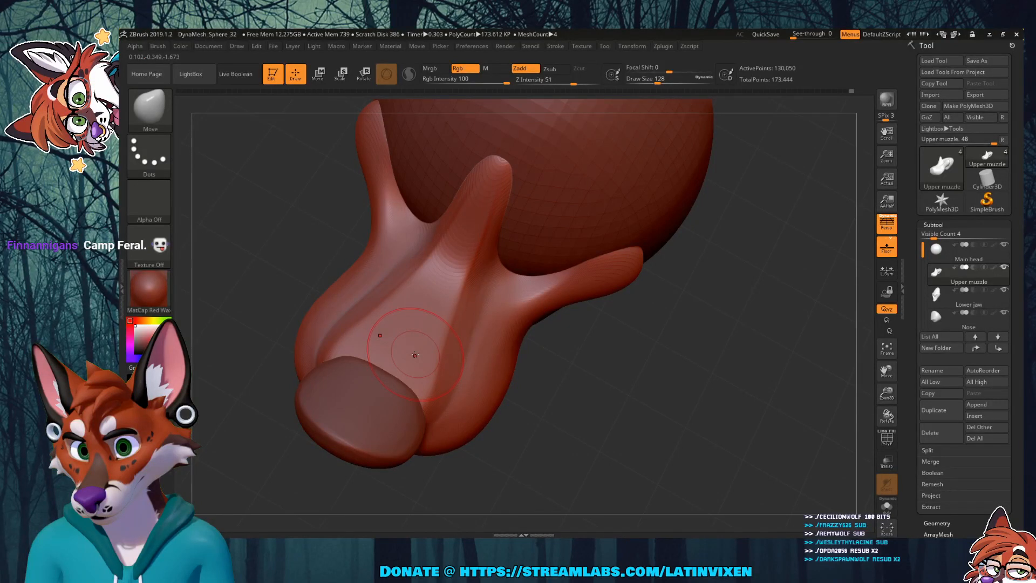
{"action": "left_click_drag", "start_coordinate": [604, 371], "coordinate": [608, 303]}
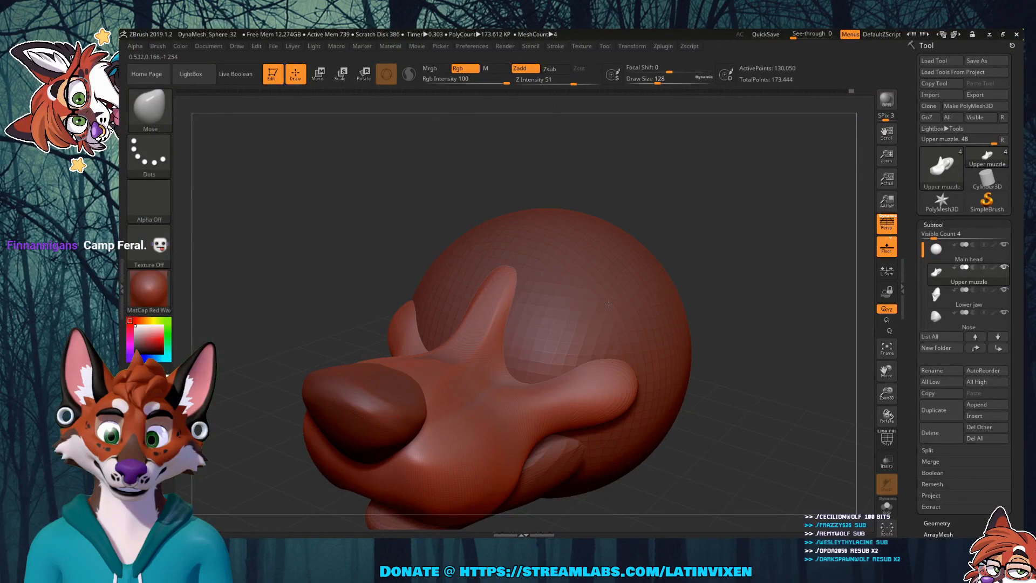
{"action": "left_click_drag", "start_coordinate": [609, 304], "coordinate": [740, 365]}
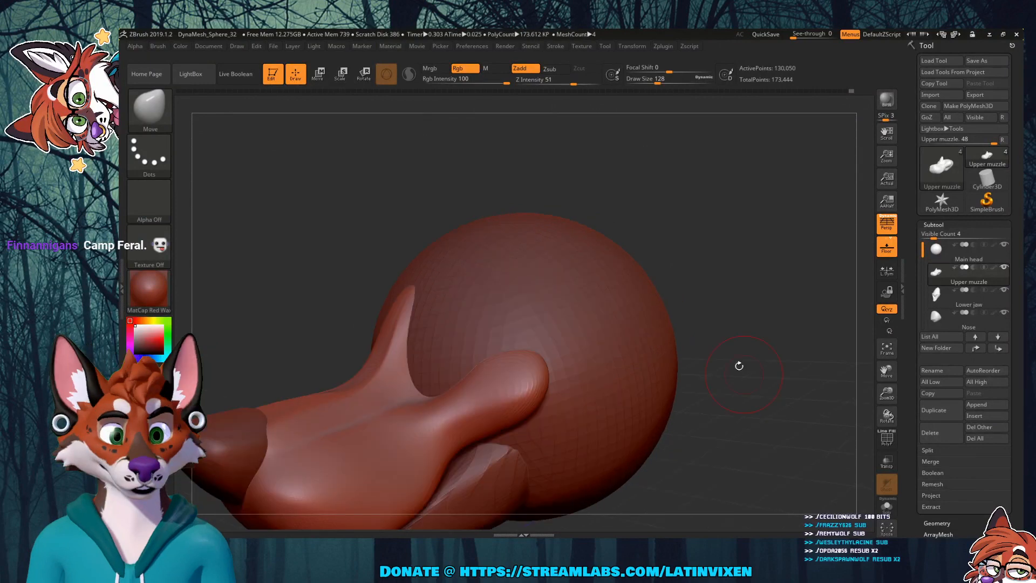
{"action": "left_click_drag", "start_coordinate": [739, 366], "coordinate": [696, 316]}
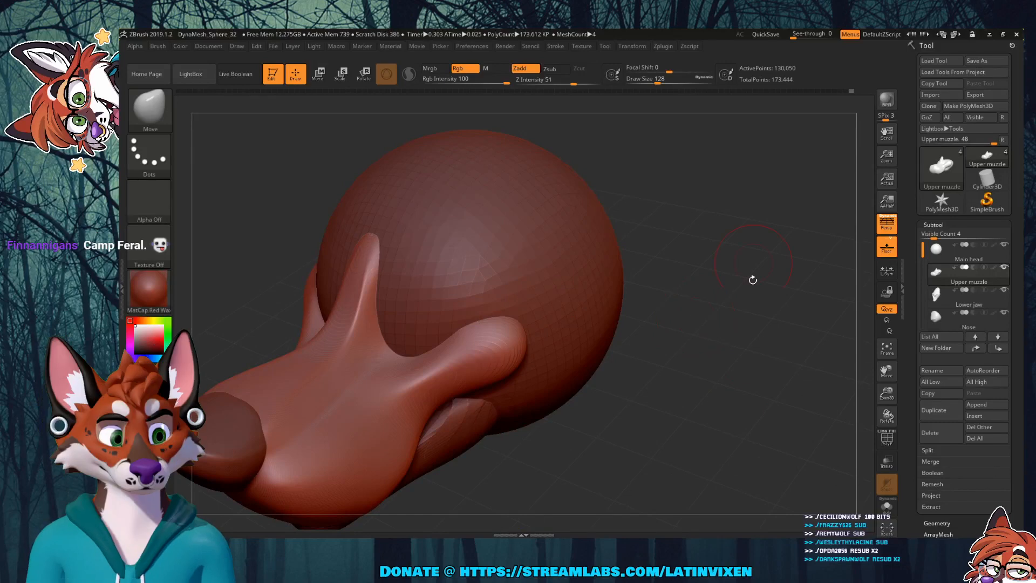
{"action": "left_click_drag", "start_coordinate": [753, 280], "coordinate": [770, 357]}
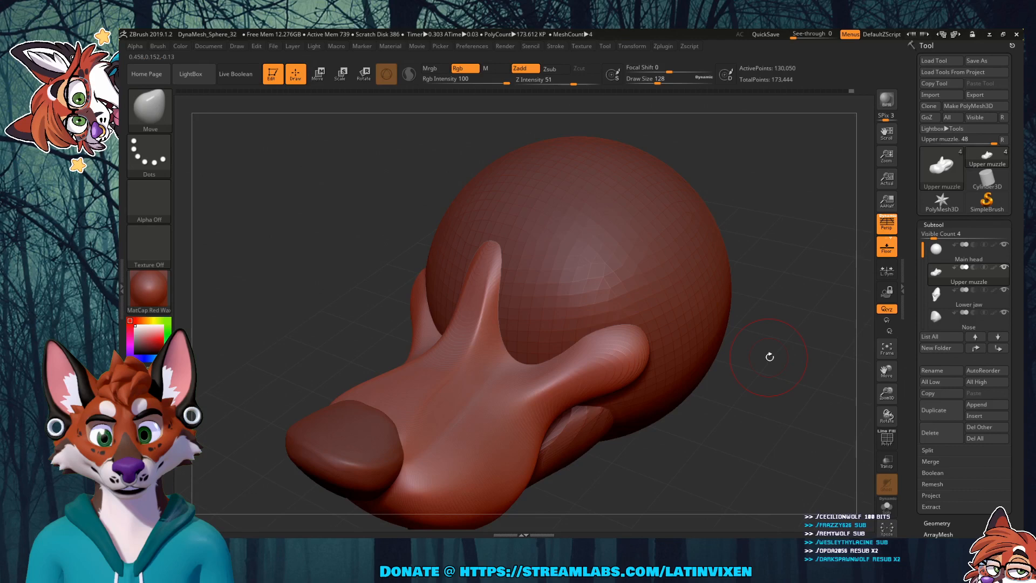
Step: Select the Main head subtool and divide its geometry once to subdivision level 2
{"action": "left_click_drag", "start_coordinate": [769, 357], "coordinate": [796, 321]}
{"action": "left_click", "coordinate": [941, 252]}
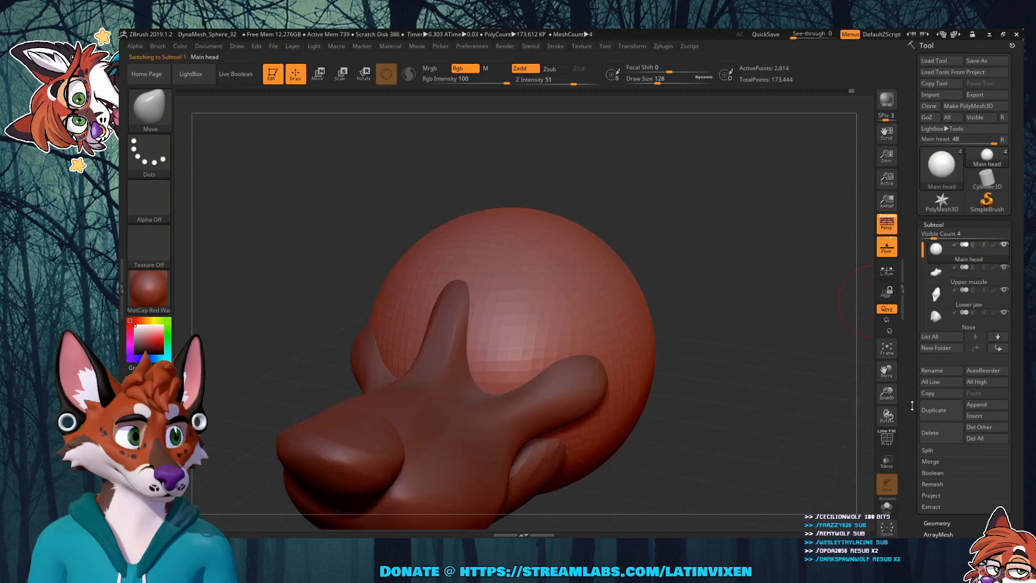
{"action": "left_click", "coordinate": [937, 523]}
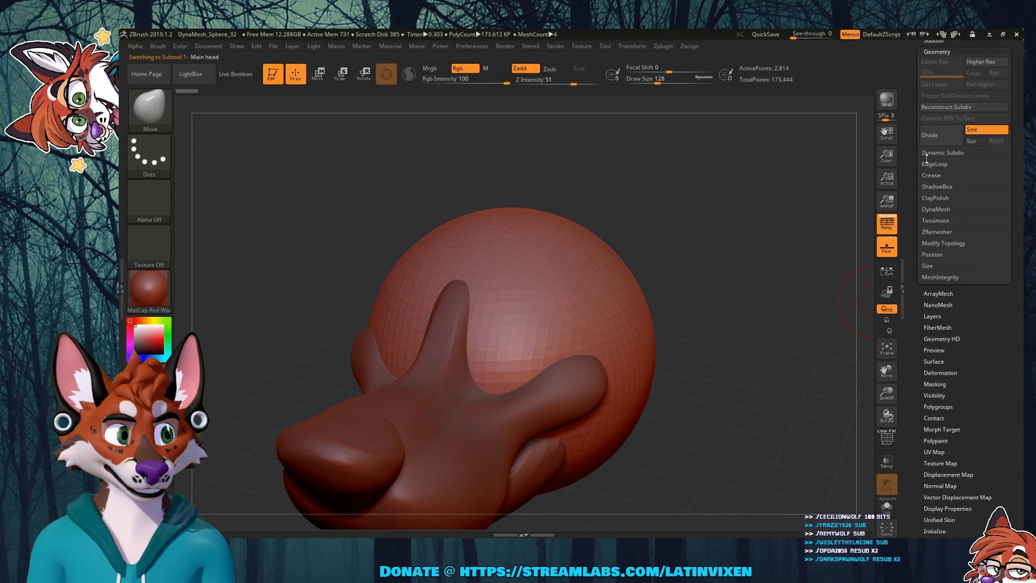
{"action": "key", "text": "ctrl+d"}
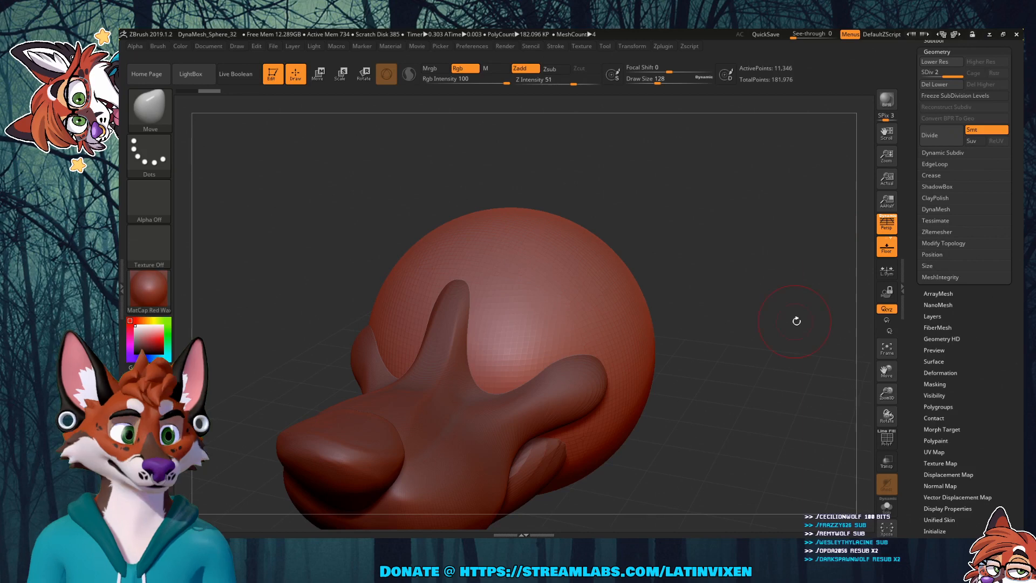
{"action": "scroll", "coordinate": [932, 231], "scroll_direction": "up", "scroll_amount": 5}
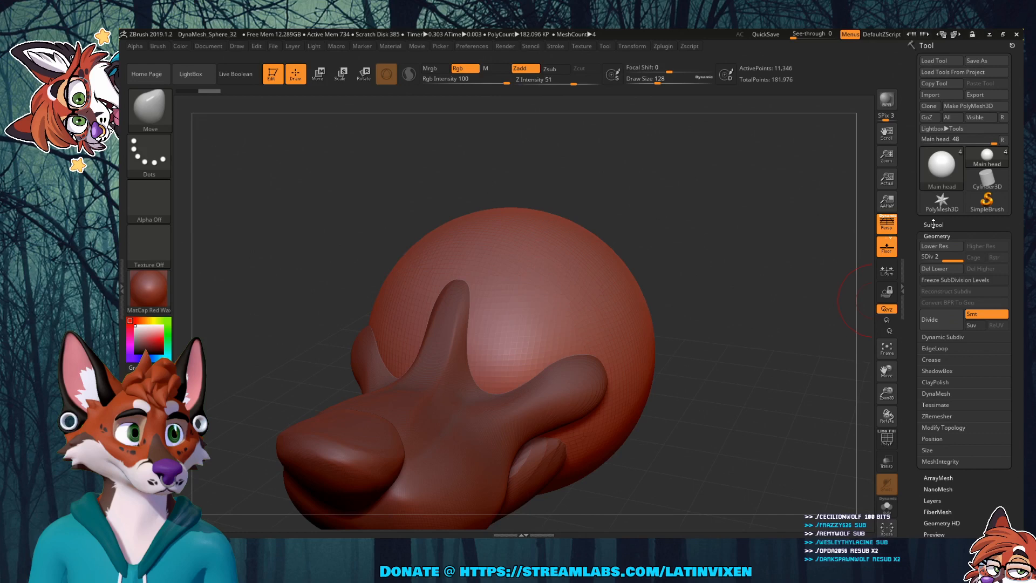
{"action": "left_click", "coordinate": [932, 224]}
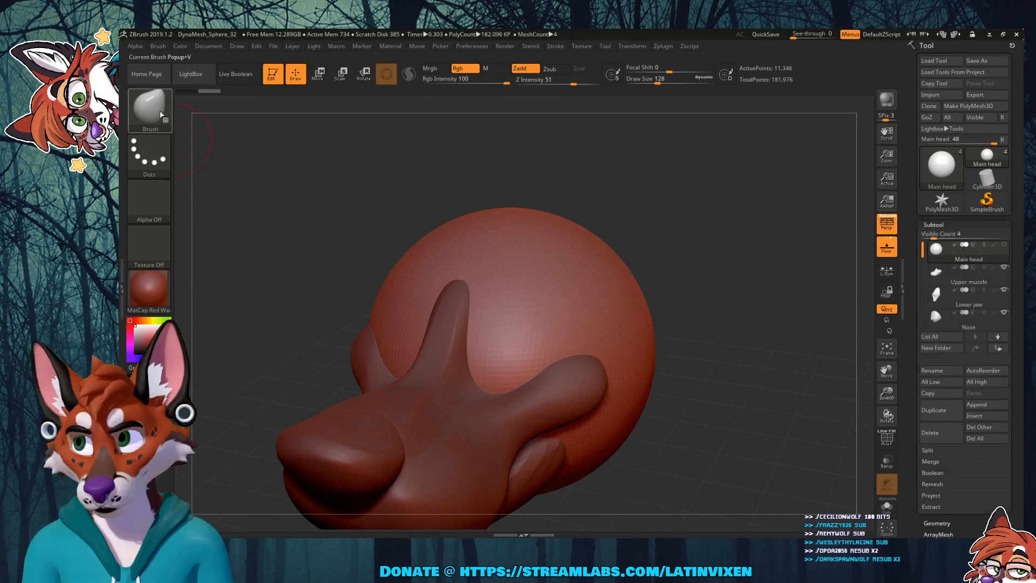
Step: Carve the upper and outer outlines of the eye sockets into the main head with the DamStandard brush at draw size 128
{"action": "left_click", "coordinate": [161, 115]}
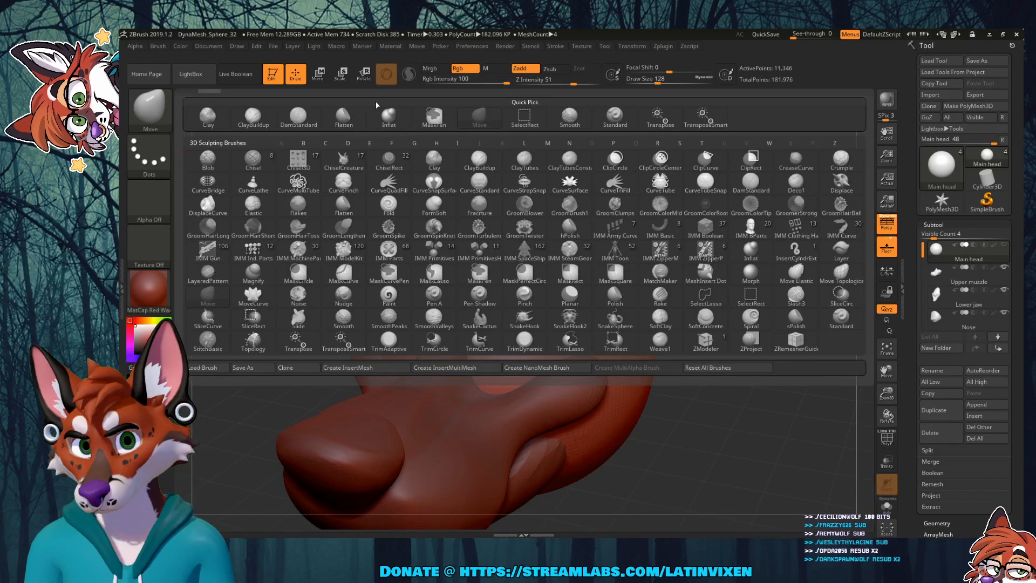
{"action": "left_click", "coordinate": [253, 117]}
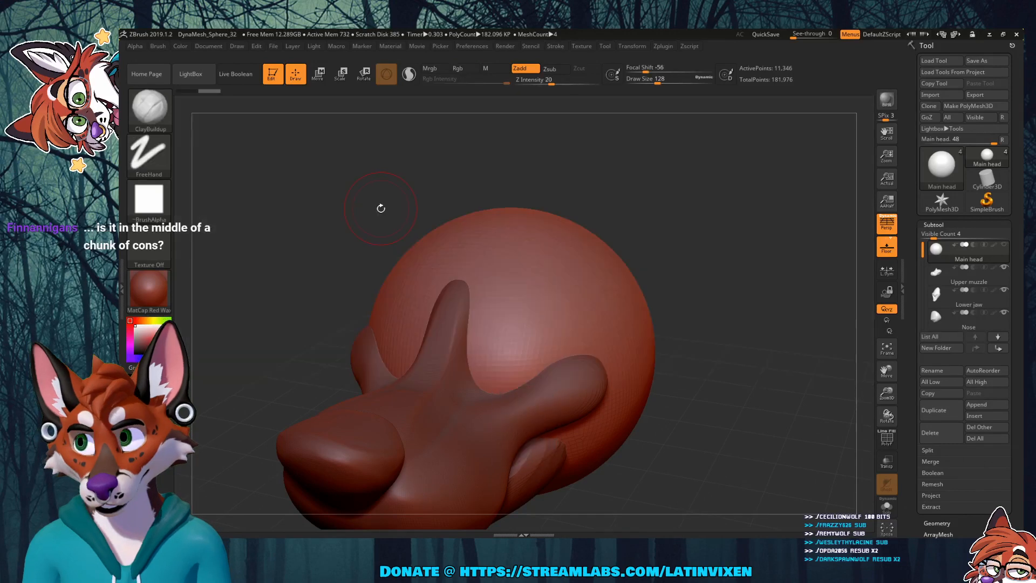
{"action": "key", "text": "b"}
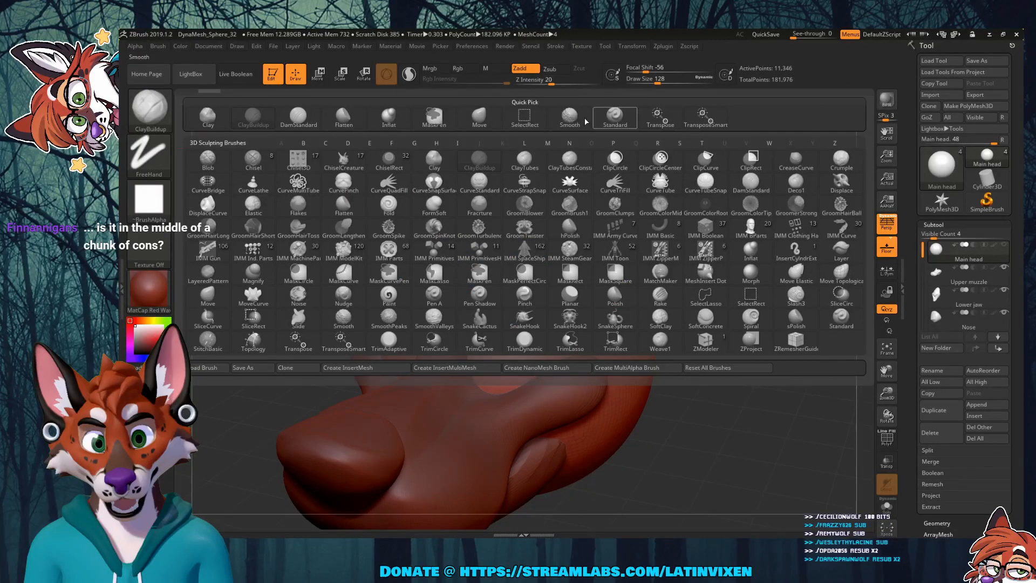
{"action": "left_click", "coordinate": [287, 125]}
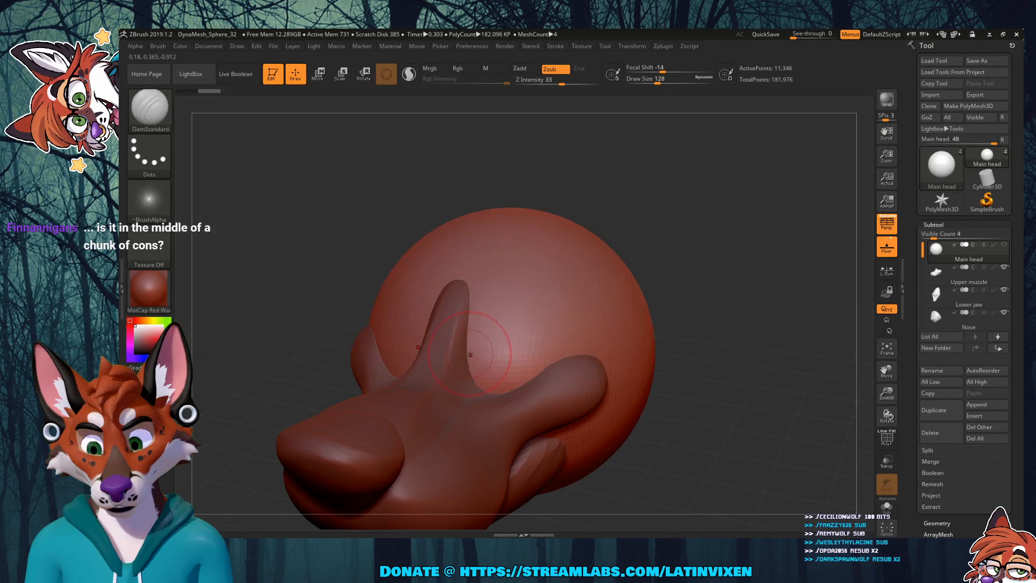
{"action": "mouse_move", "coordinate": [470, 354]}
{"action": "left_mouse_down"}
{"action": "mouse_move", "coordinate": [497, 332]}
{"action": "mouse_move", "coordinate": [572, 320]}
{"action": "left_mouse_up"}
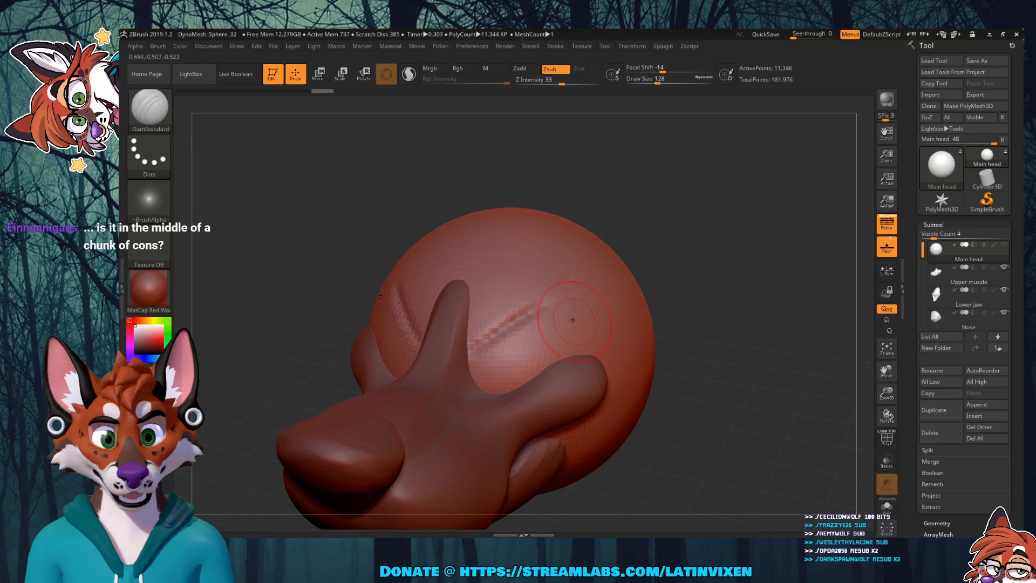
{"action": "left_click_drag", "start_coordinate": [572, 320], "coordinate": [473, 347]}
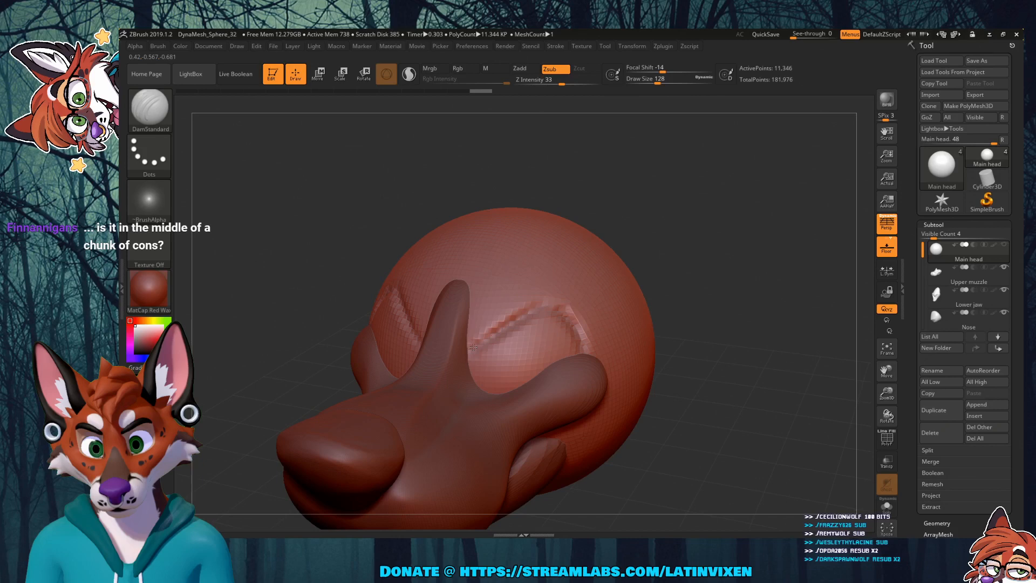
{"action": "mouse_move", "coordinate": [756, 246]}
{"action": "left_mouse_down"}
{"action": "mouse_move", "coordinate": [705, 252]}
{"action": "mouse_move", "coordinate": [772, 287]}
{"action": "left_mouse_up"}
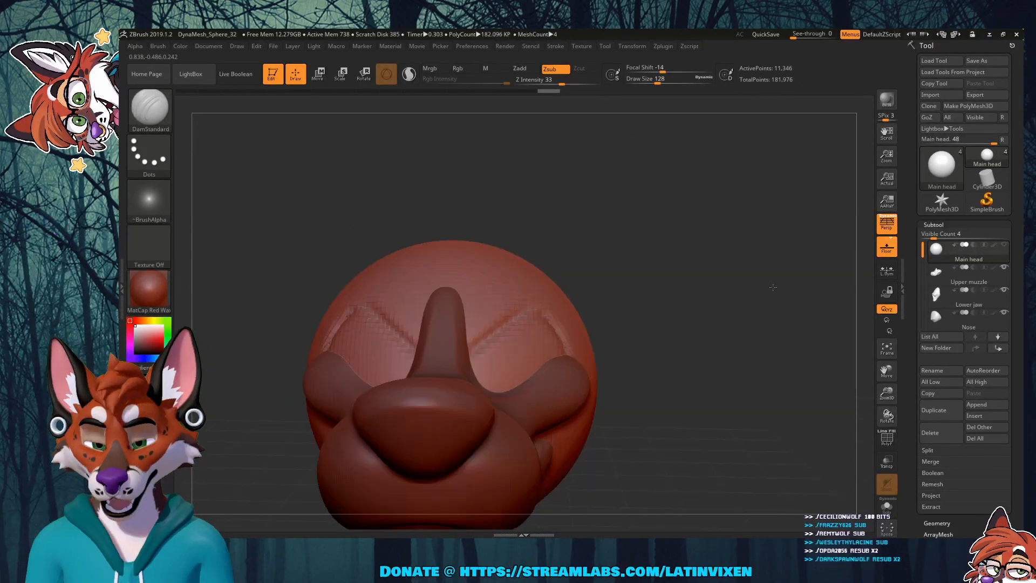
{"action": "left_click_drag", "start_coordinate": [773, 287], "coordinate": [475, 349]}
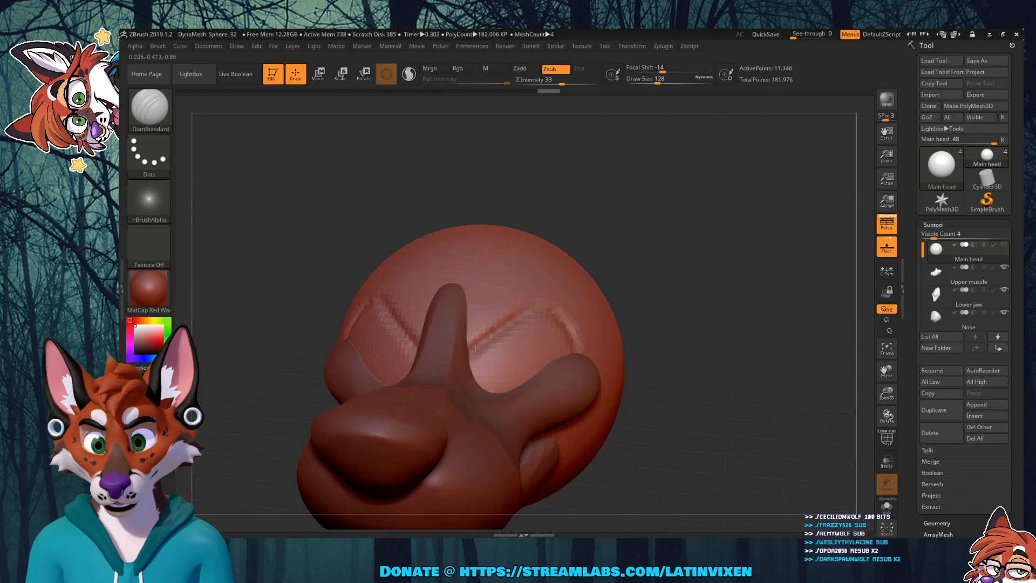
{"action": "left_click_drag", "start_coordinate": [476, 348], "coordinate": [729, 294]}
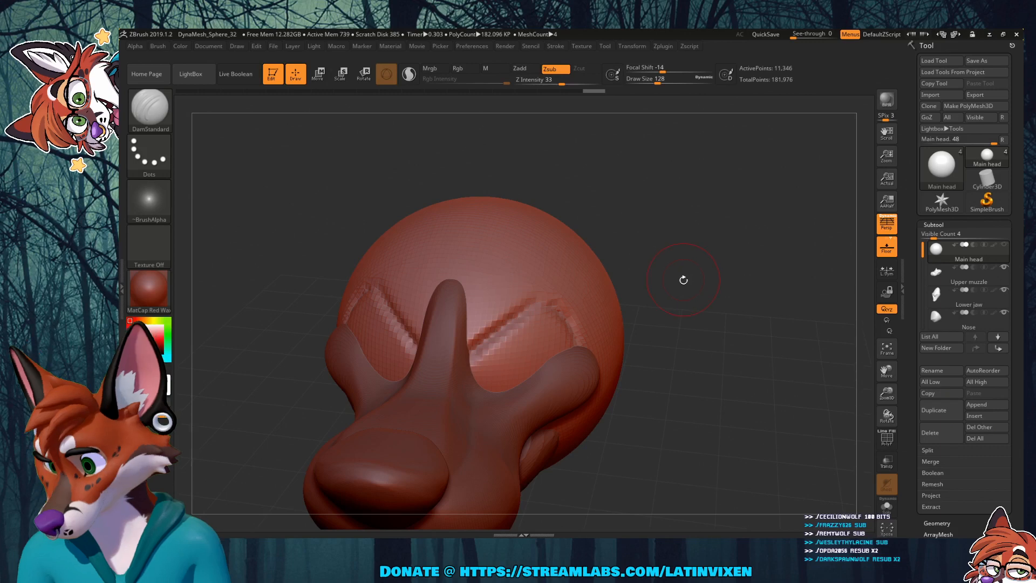
Step: Build up the brow ridges above and around the outer corners of the eye sockets with the ClayBuildup brush
{"action": "key", "text": "b"}
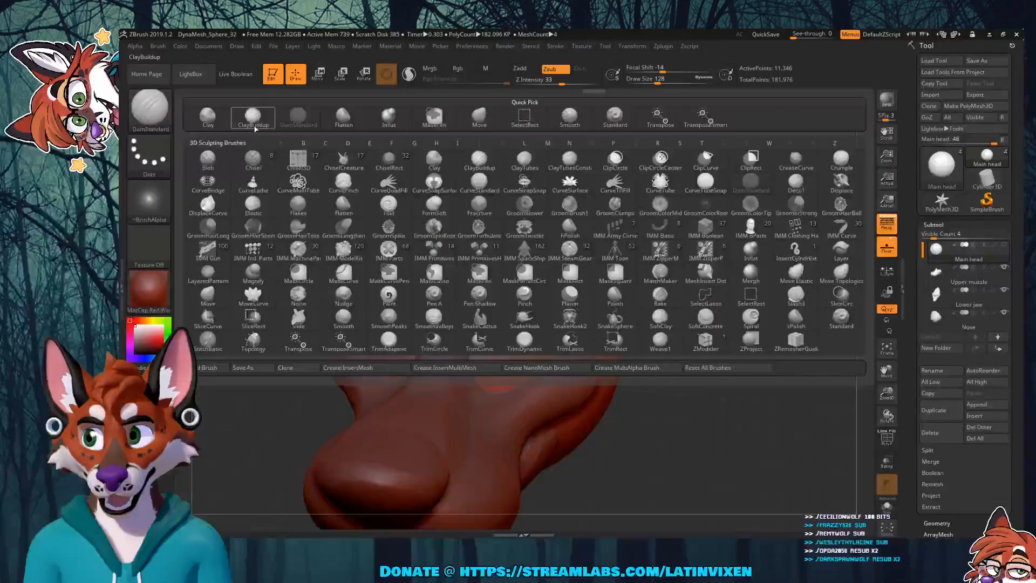
{"action": "left_click", "coordinate": [255, 127]}
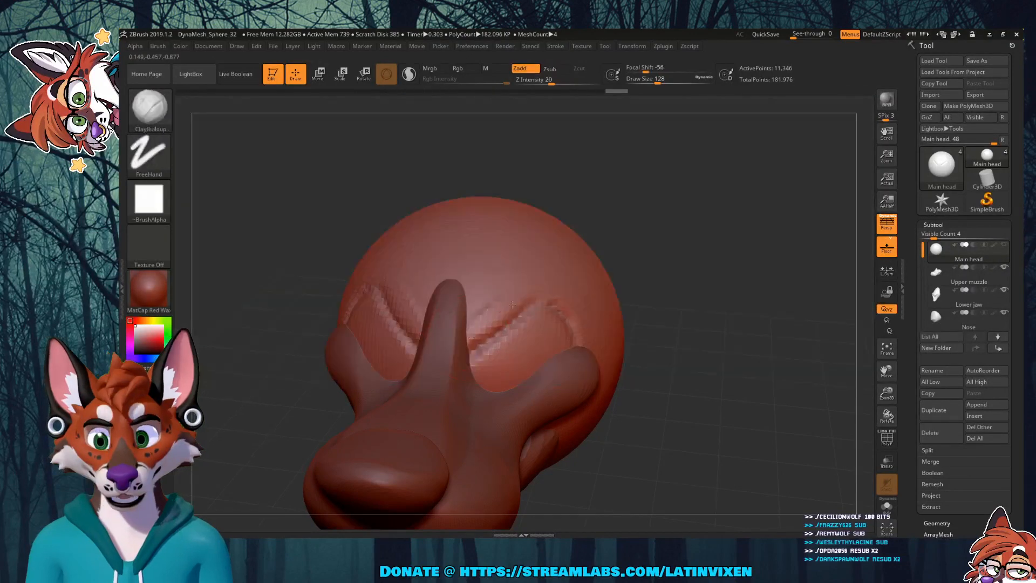
{"action": "left_click_drag", "start_coordinate": [512, 304], "coordinate": [481, 325]}
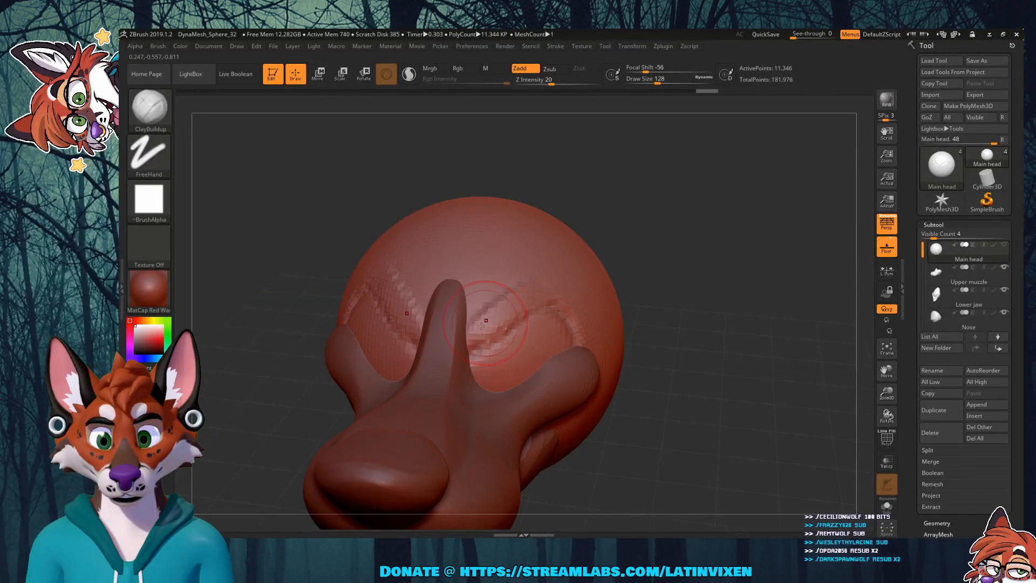
{"action": "mouse_move", "coordinate": [481, 325]}
{"action": "left_mouse_down"}
{"action": "mouse_move", "coordinate": [495, 310]}
{"action": "mouse_move", "coordinate": [465, 308]}
{"action": "mouse_move", "coordinate": [685, 297]}
{"action": "left_mouse_up"}
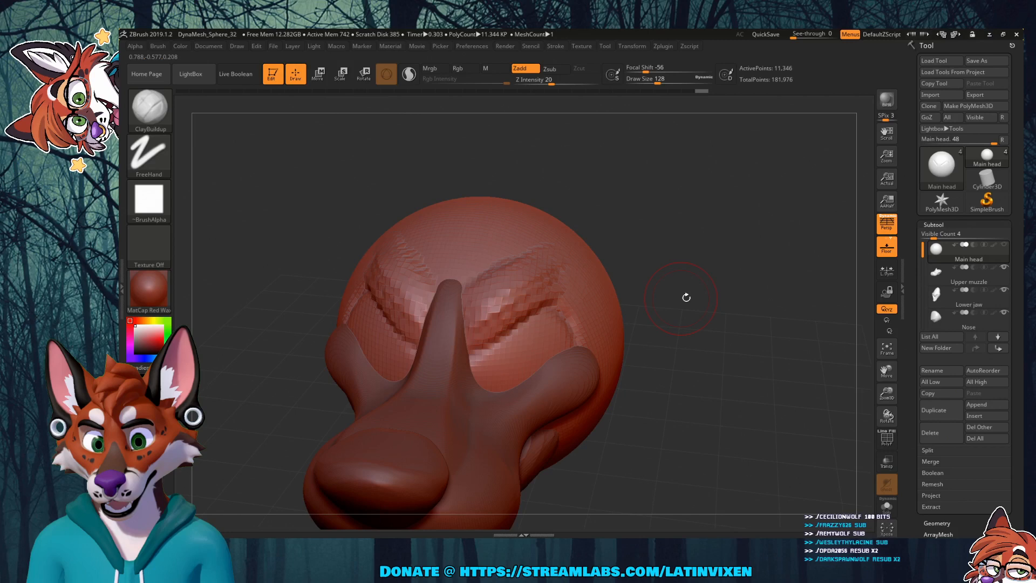
{"action": "mouse_move", "coordinate": [685, 297]}
{"action": "left_mouse_down"}
{"action": "mouse_move", "coordinate": [601, 297]}
{"action": "mouse_move", "coordinate": [606, 323]}
{"action": "left_mouse_up"}
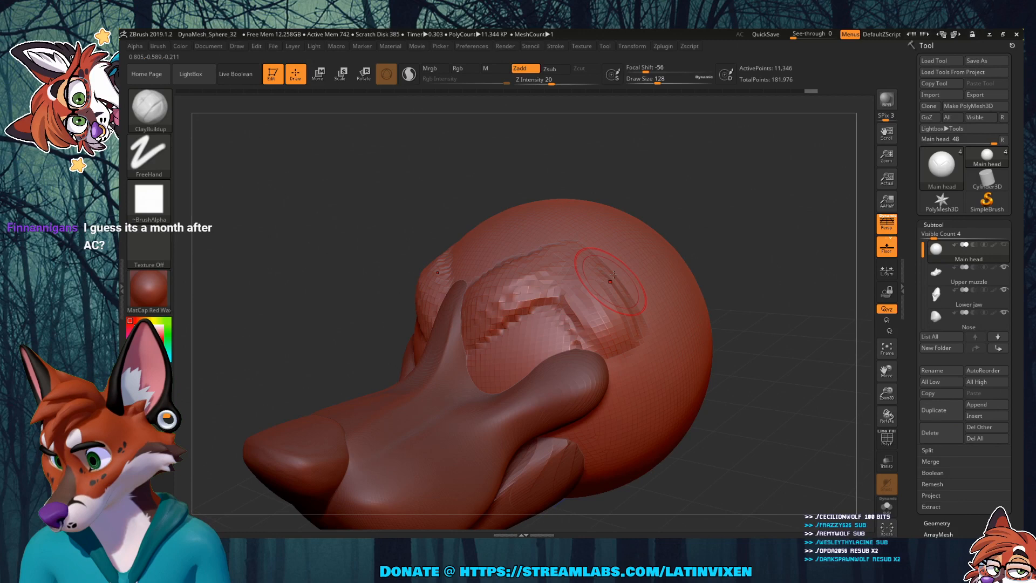
{"action": "left_click_drag", "start_coordinate": [614, 276], "coordinate": [750, 263]}
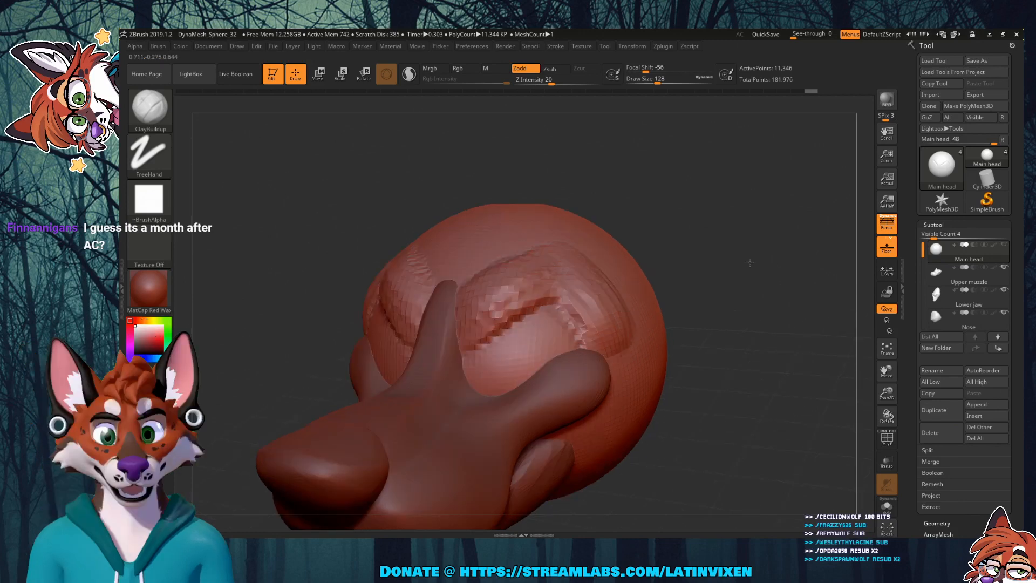
{"action": "left_click_drag", "start_coordinate": [749, 263], "coordinate": [708, 264]}
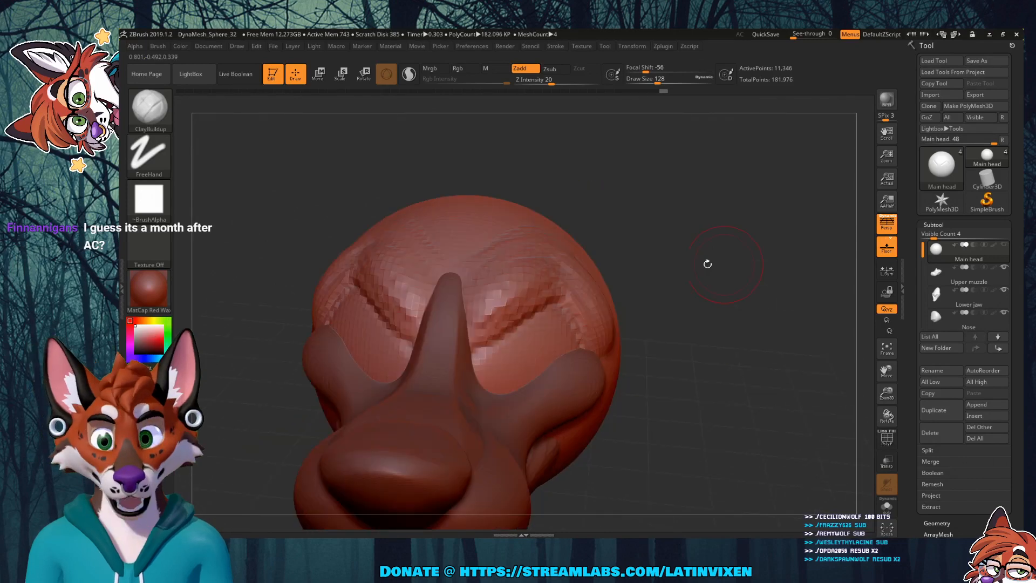
Step: Smooth the brow ridge and add clay along its outer end toward the temple
{"action": "key", "text": "shift"}
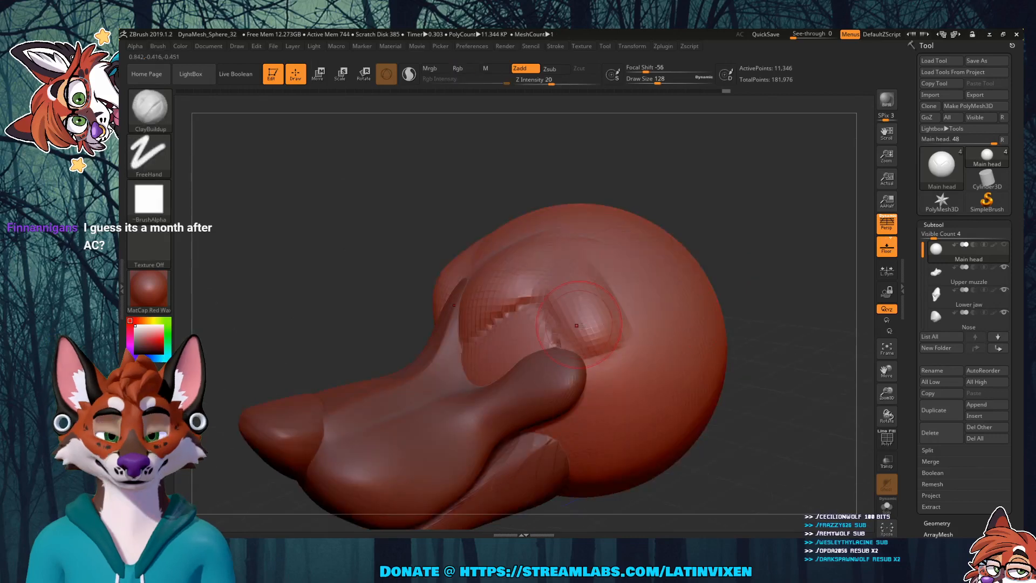
{"action": "left_click_drag", "start_coordinate": [578, 325], "coordinate": [608, 265]}
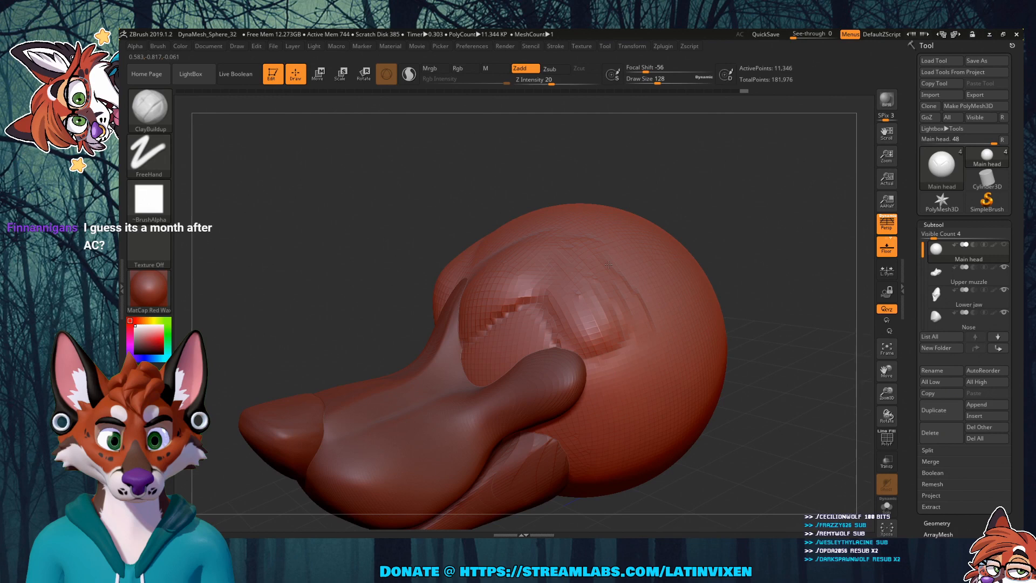
{"action": "left_click_drag", "start_coordinate": [608, 264], "coordinate": [640, 334]}
Step: Outline a rounded cheek area on the side of the head and fill it with overlapping ClayBuildup strokes
{"action": "left_click_drag", "start_coordinate": [588, 398], "coordinate": [633, 436]}
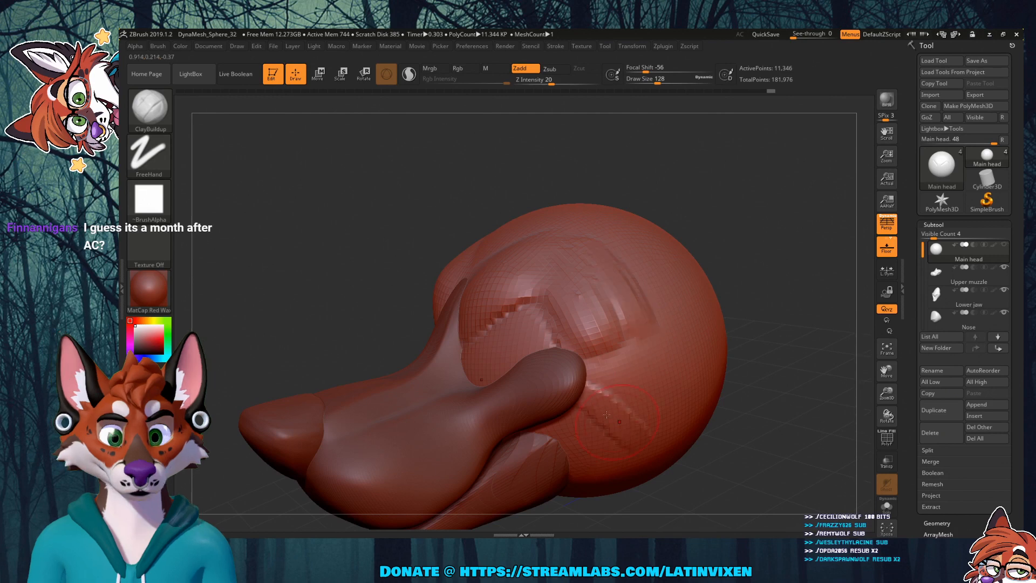
{"action": "mouse_move", "coordinate": [606, 414]}
{"action": "right_mouse_down"}
{"action": "mouse_move", "coordinate": [766, 417]}
{"action": "mouse_move", "coordinate": [749, 401]}
{"action": "right_mouse_up"}
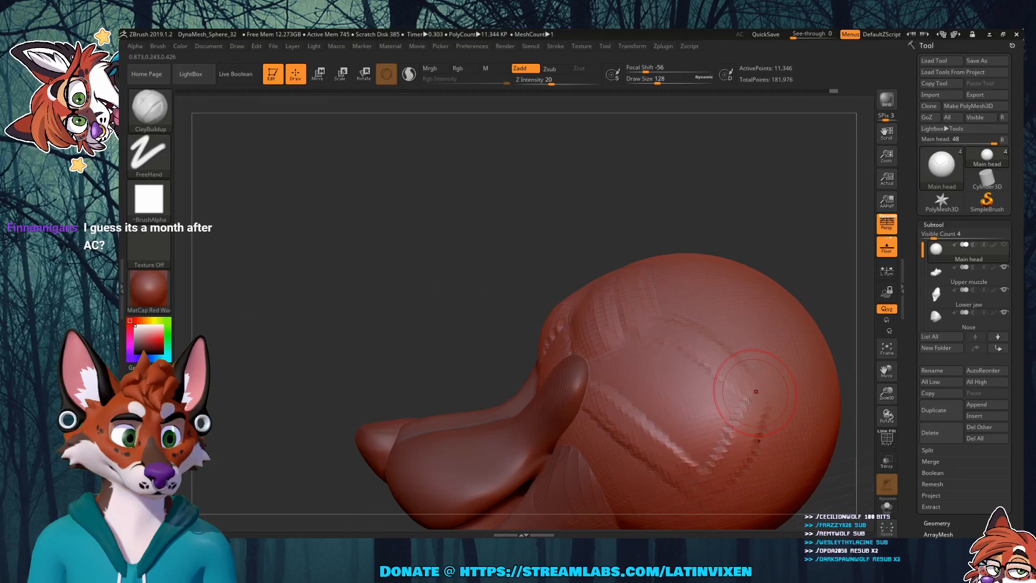
{"action": "mouse_move", "coordinate": [748, 402]}
{"action": "left_mouse_down"}
{"action": "mouse_move", "coordinate": [637, 374]}
{"action": "mouse_move", "coordinate": [615, 381]}
{"action": "left_mouse_up"}
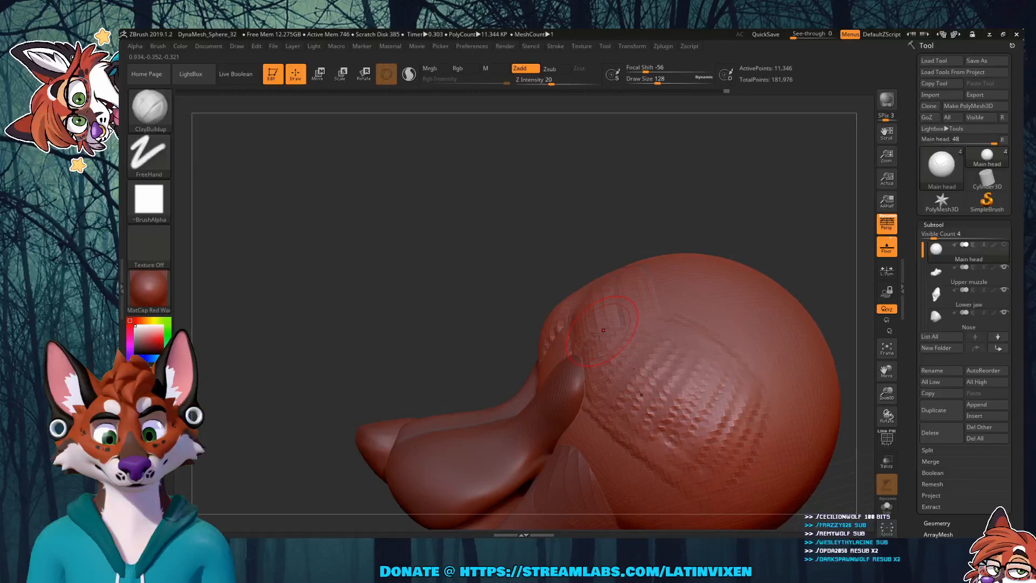
{"action": "left_click_drag", "start_coordinate": [597, 334], "coordinate": [671, 453]}
{"action": "left_click_drag", "start_coordinate": [604, 399], "coordinate": [684, 475]}
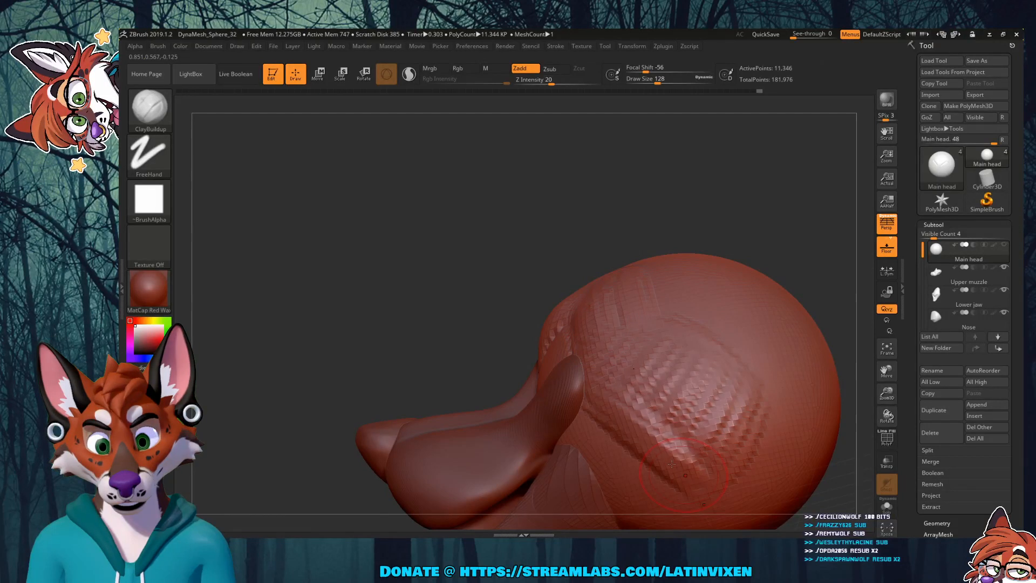
{"action": "mouse_move", "coordinate": [671, 464]}
{"action": "left_mouse_down"}
{"action": "mouse_move", "coordinate": [749, 441]}
{"action": "mouse_move", "coordinate": [749, 418]}
{"action": "left_mouse_up"}
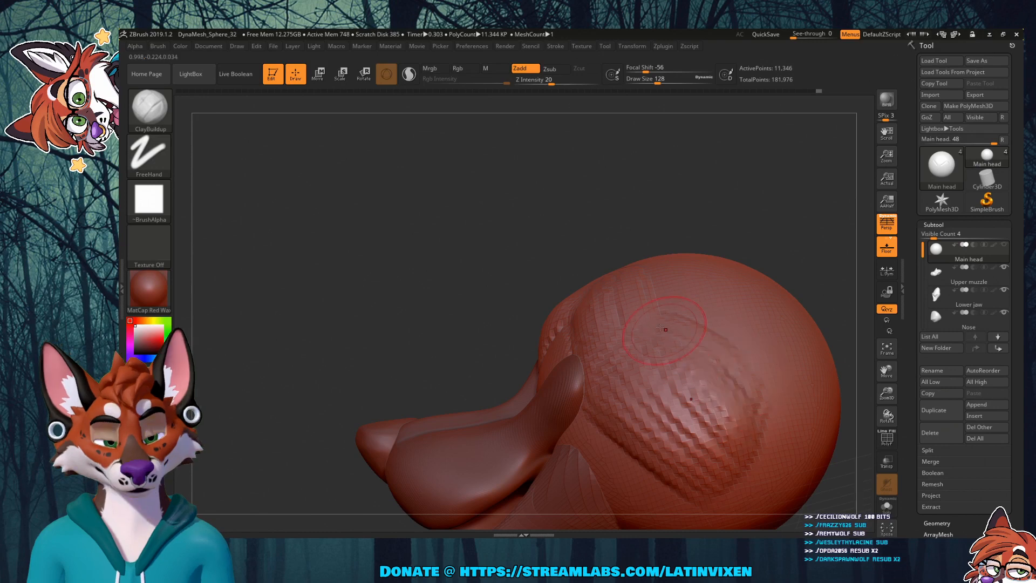
{"action": "mouse_move", "coordinate": [718, 343]}
{"action": "left_mouse_down"}
{"action": "mouse_move", "coordinate": [748, 457]}
{"action": "mouse_move", "coordinate": [695, 484]}
{"action": "left_mouse_up"}
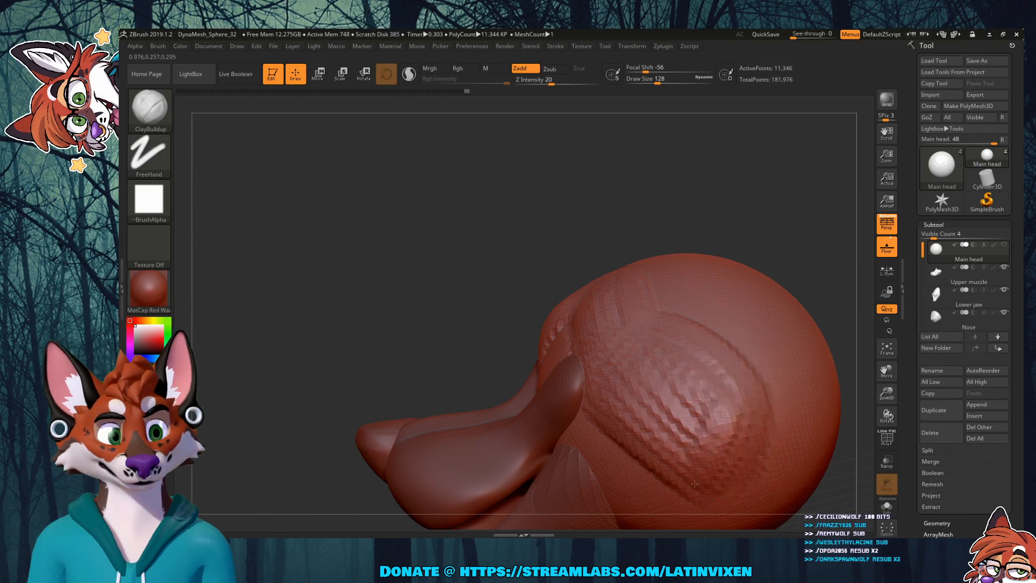
{"action": "left_click_drag", "start_coordinate": [694, 484], "coordinate": [647, 410]}
{"action": "mouse_move", "coordinate": [619, 339]}
{"action": "left_mouse_down"}
{"action": "mouse_move", "coordinate": [669, 432]}
{"action": "mouse_move", "coordinate": [657, 373]}
{"action": "mouse_move", "coordinate": [758, 315]}
{"action": "left_mouse_up"}
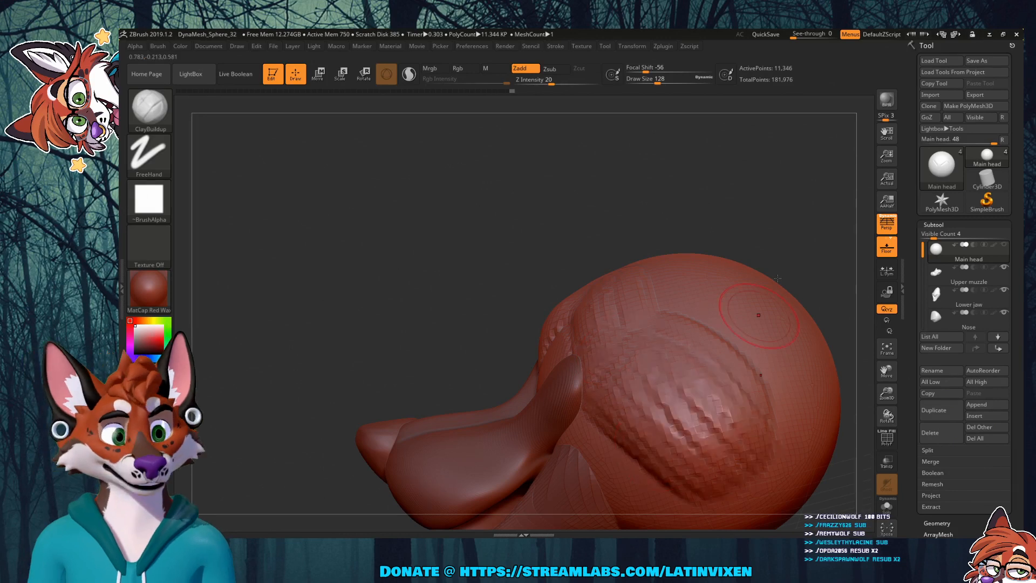
Step: Extend the cheek mass down behind the muzzle's side prong and the rear of the lower jaw with ClayBuildup
{"action": "mouse_move", "coordinate": [778, 279]}
{"action": "left_mouse_down"}
{"action": "mouse_move", "coordinate": [873, 298]}
{"action": "mouse_move", "coordinate": [780, 360]}
{"action": "mouse_move", "coordinate": [784, 372]}
{"action": "left_mouse_up"}
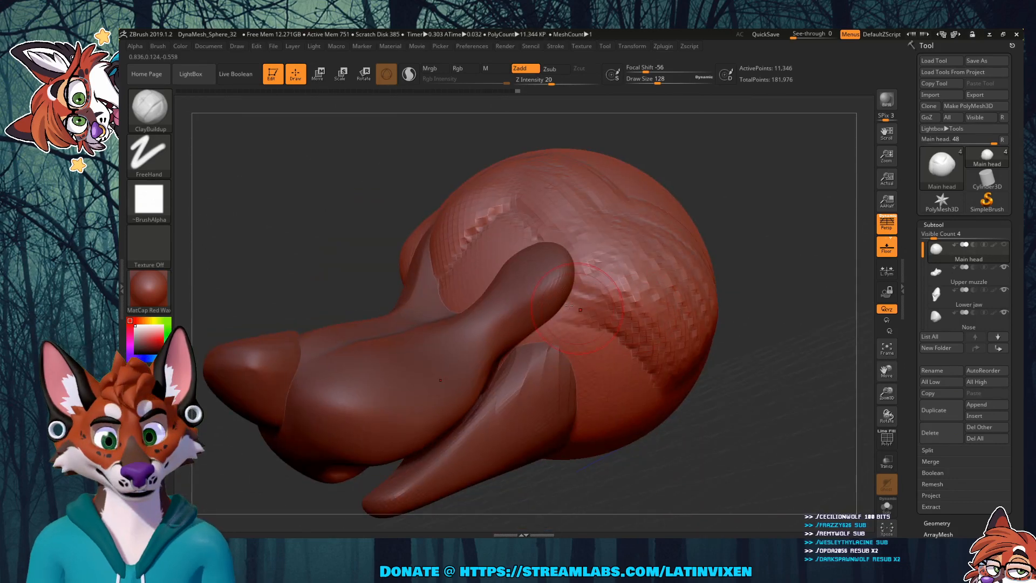
{"action": "mouse_move", "coordinate": [568, 305]}
{"action": "left_mouse_down"}
{"action": "mouse_move", "coordinate": [570, 379]}
{"action": "mouse_move", "coordinate": [590, 388]}
{"action": "left_mouse_up"}
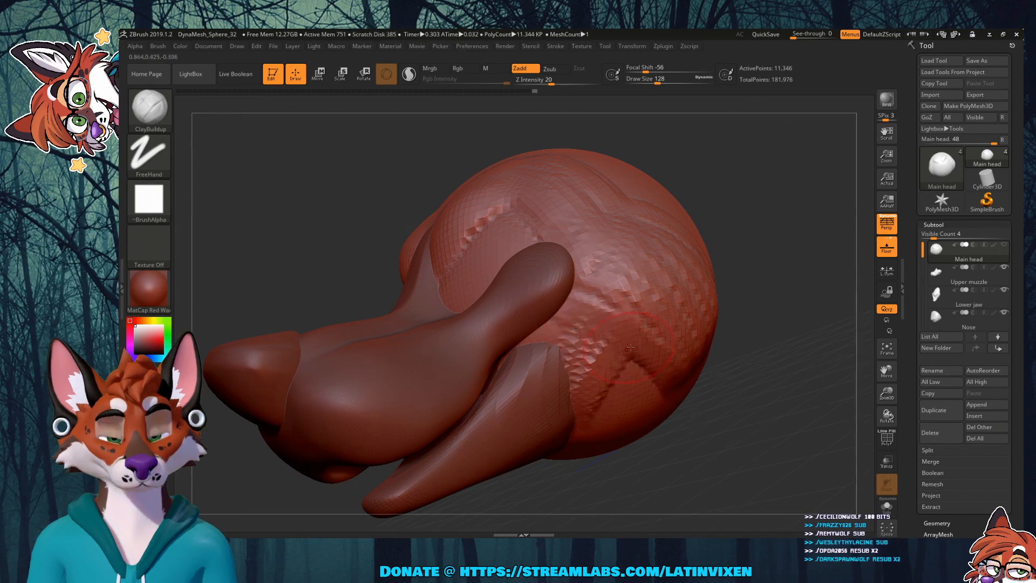
{"action": "left_click_drag", "start_coordinate": [585, 426], "coordinate": [616, 395]}
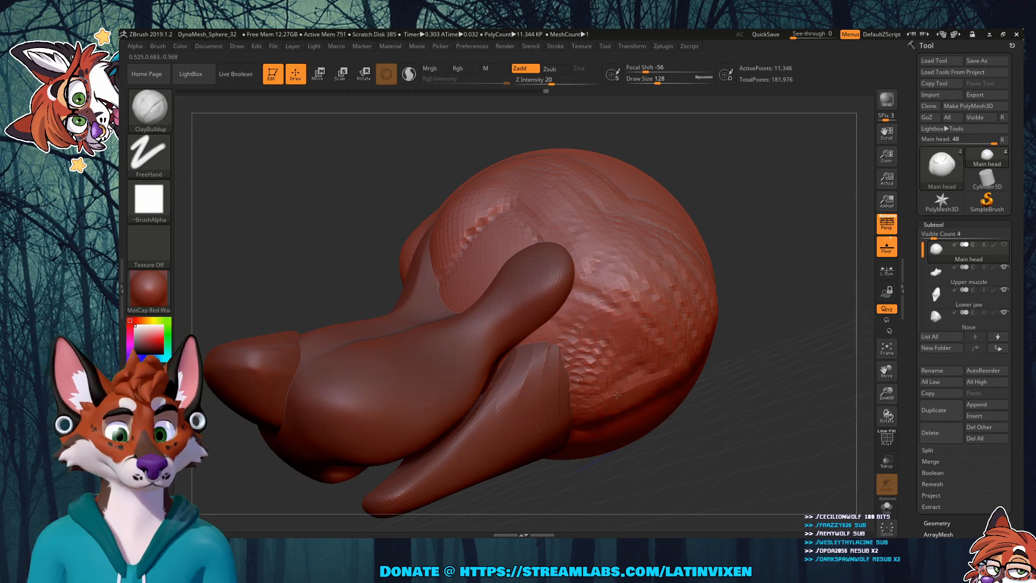
{"action": "mouse_move", "coordinate": [617, 395]}
{"action": "left_mouse_down"}
{"action": "mouse_move", "coordinate": [635, 386]}
{"action": "mouse_move", "coordinate": [621, 397]}
{"action": "left_mouse_up"}
Step: Thicken the lower edge of the cheek behind the jaw and check the volume from the side, below and front
{"action": "right_click_drag", "start_coordinate": [634, 389], "coordinate": [597, 409]}
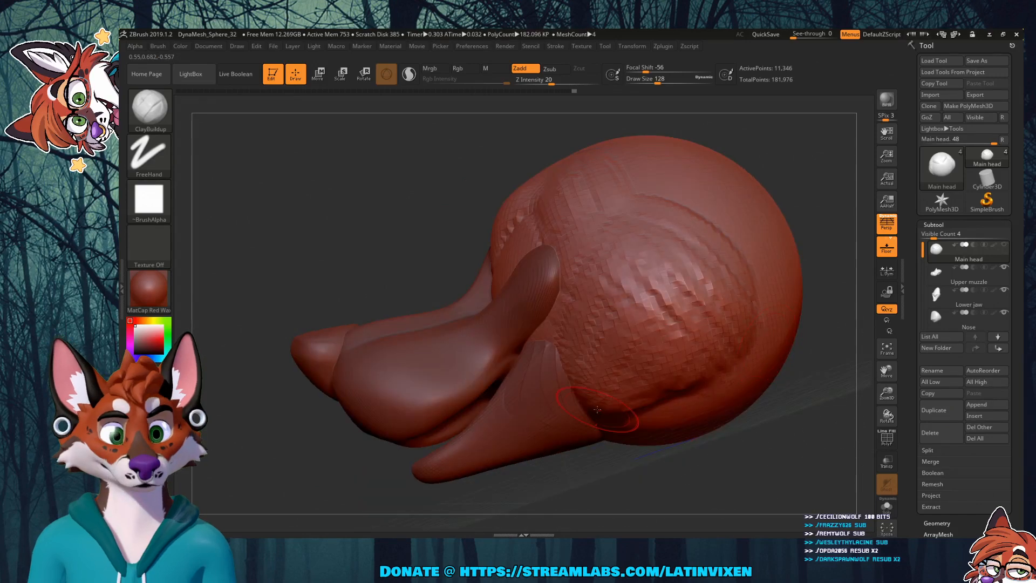
{"action": "left_click_drag", "start_coordinate": [598, 409], "coordinate": [713, 374]}
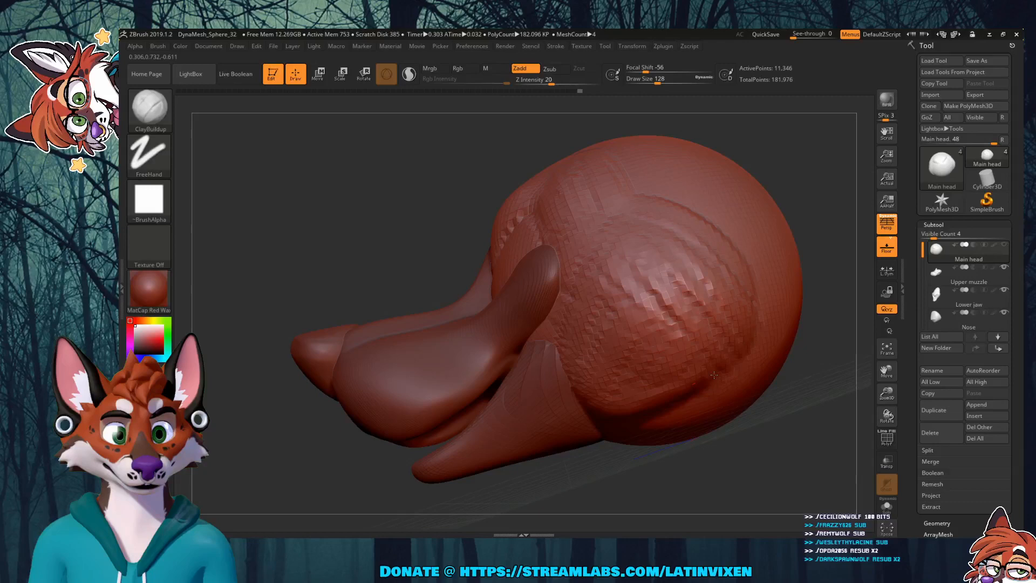
{"action": "left_click_drag", "start_coordinate": [714, 374], "coordinate": [642, 334]}
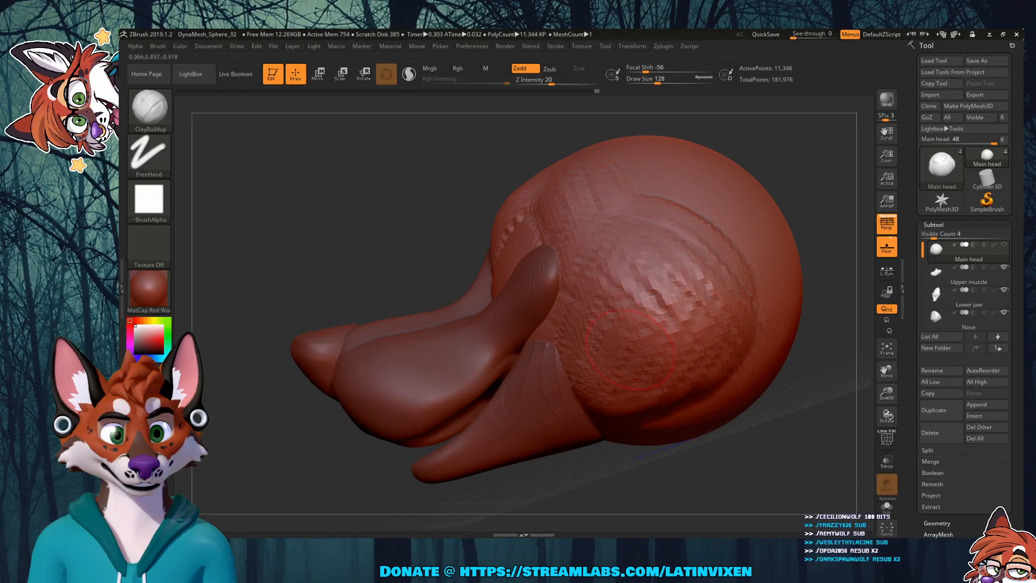
{"action": "right_click_drag", "start_coordinate": [643, 334], "coordinate": [774, 379]}
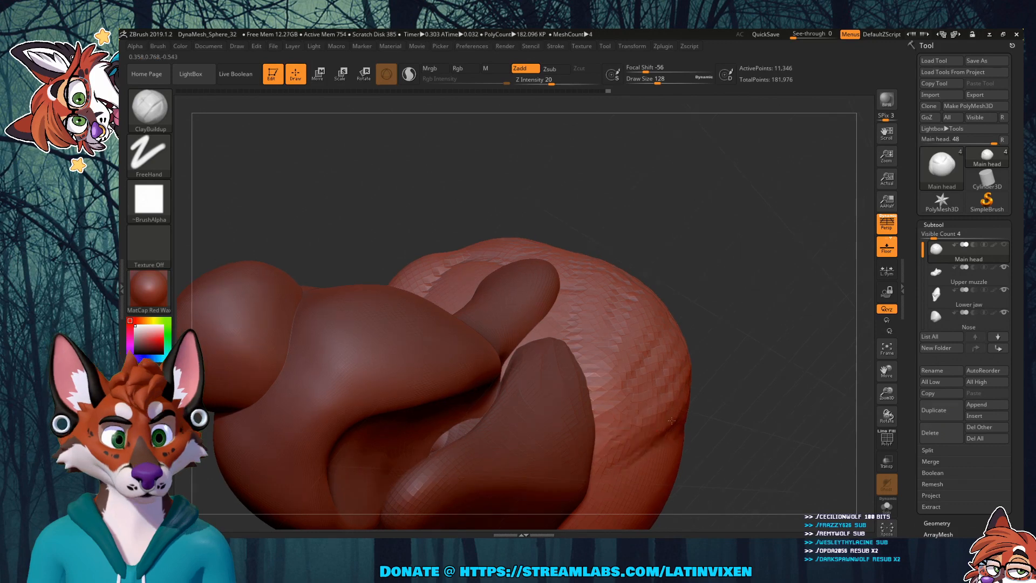
{"action": "left_click_drag", "start_coordinate": [671, 420], "coordinate": [611, 363]}
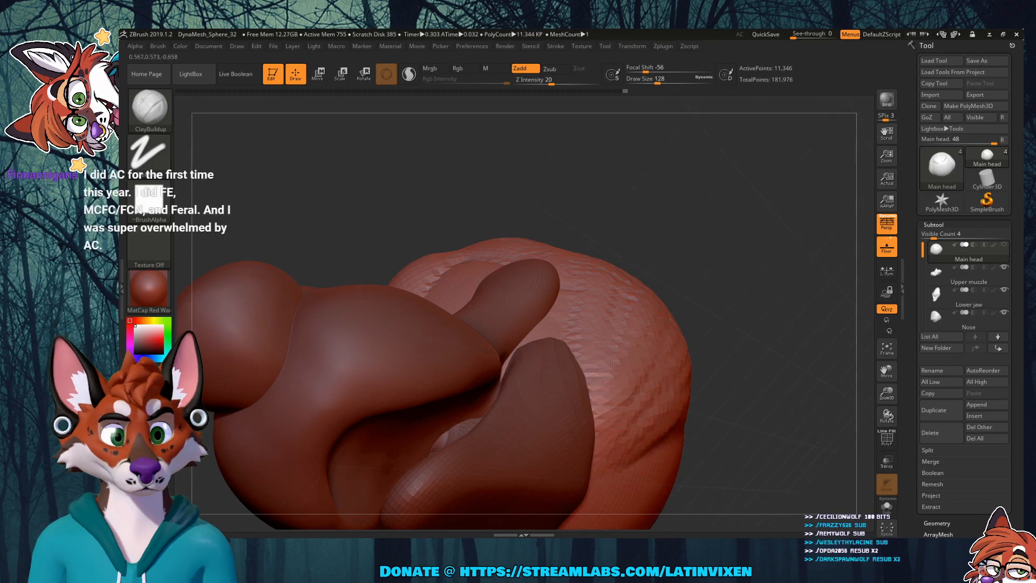
{"action": "right_click_drag", "start_coordinate": [611, 363], "coordinate": [589, 292]}
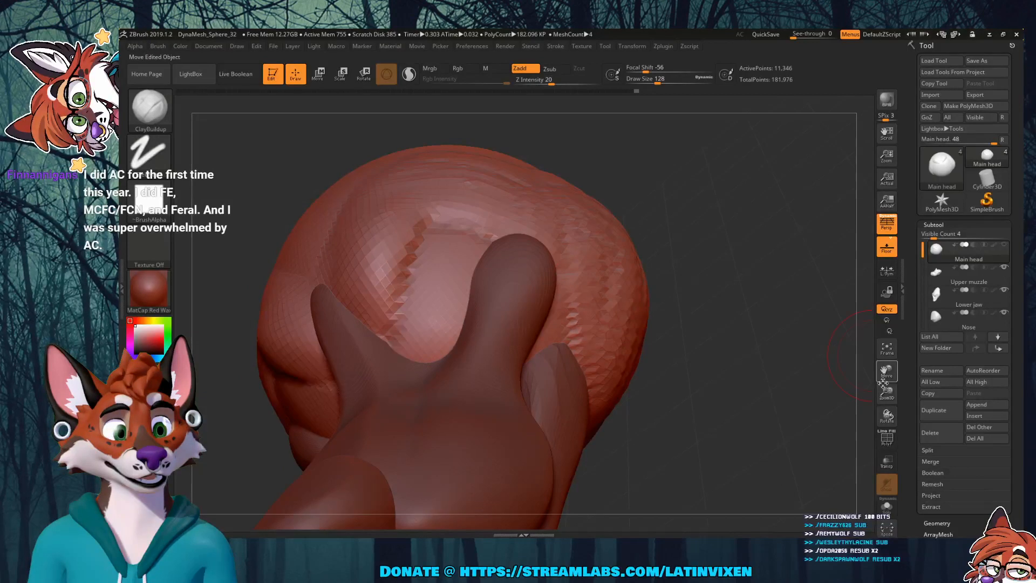
{"action": "left_click_drag", "start_coordinate": [884, 381], "coordinate": [886, 371]}
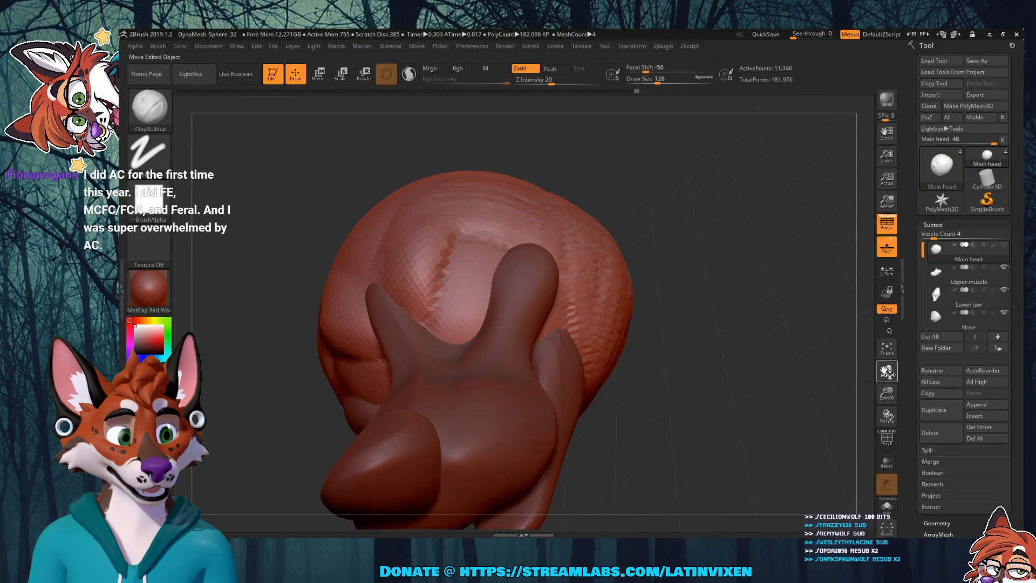
Step: Build up the brow ridge and forehead above the eye socket with ClayBuildup strokes running toward the temple
{"action": "left_click_drag", "start_coordinate": [723, 267], "coordinate": [705, 254], "text": "shift"}
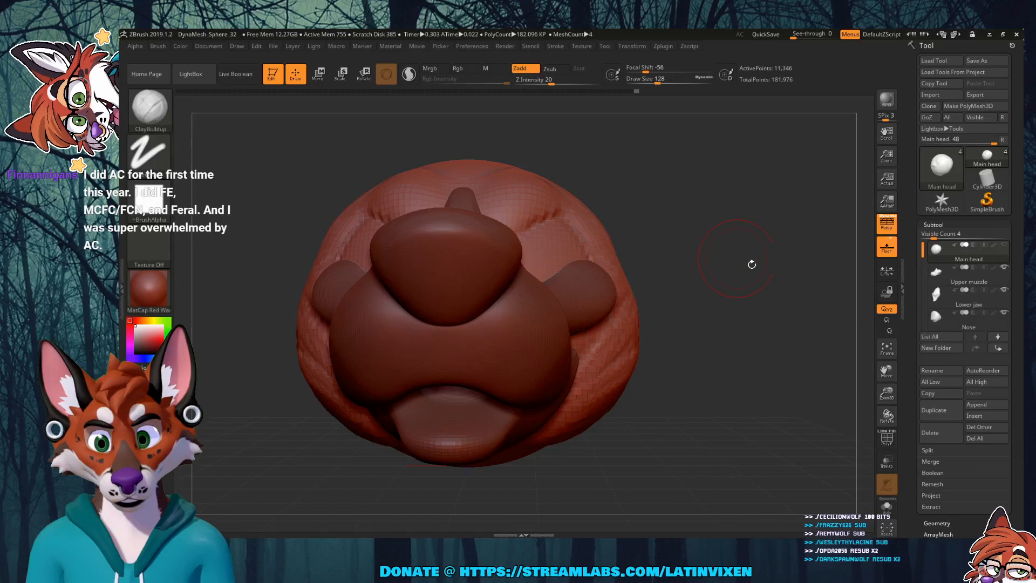
{"action": "left_click_drag", "start_coordinate": [702, 216], "coordinate": [558, 164]}
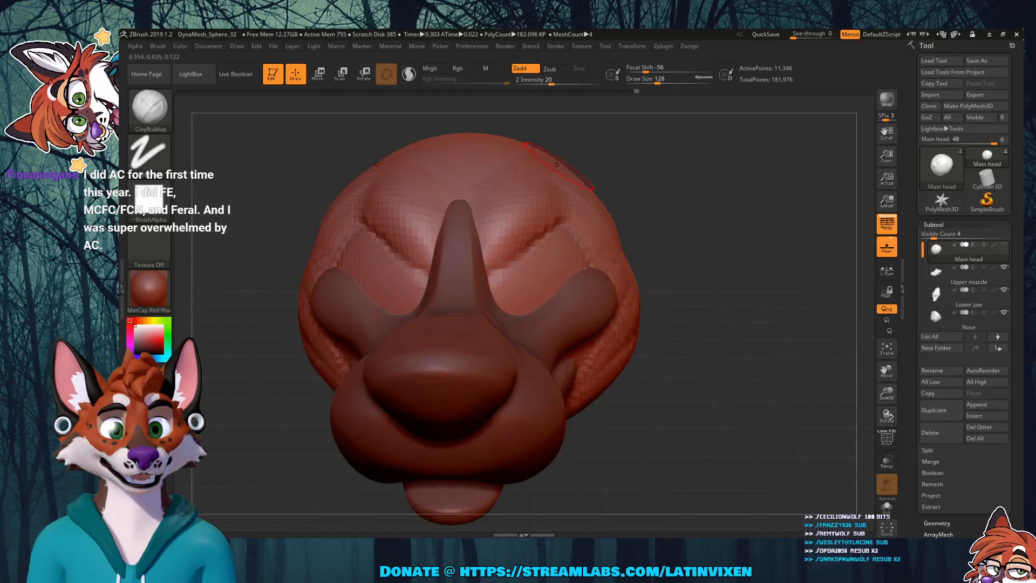
{"action": "left_click_drag", "start_coordinate": [558, 164], "coordinate": [604, 211]}
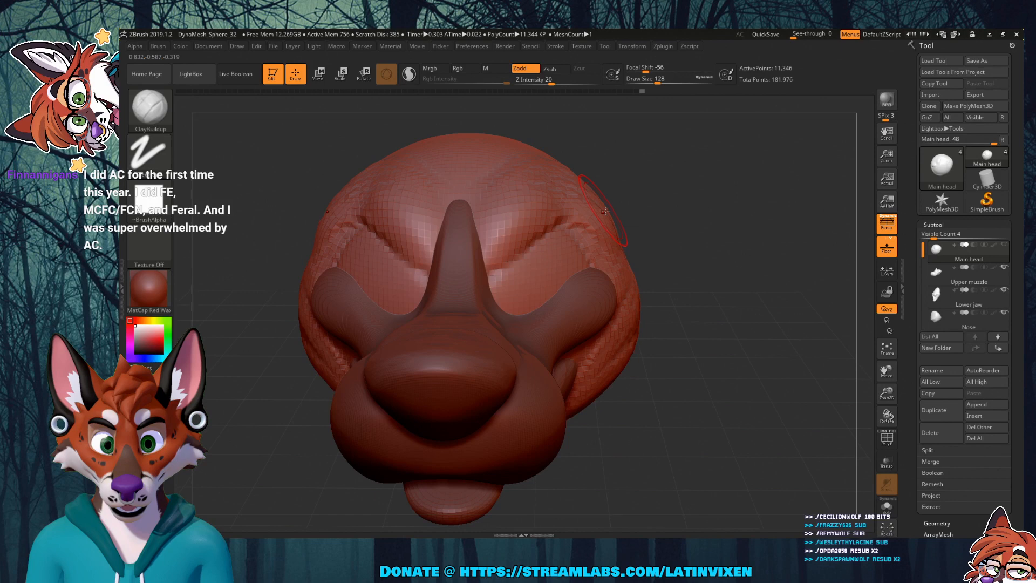
{"action": "left_click_drag", "start_coordinate": [507, 186], "coordinate": [719, 210]}
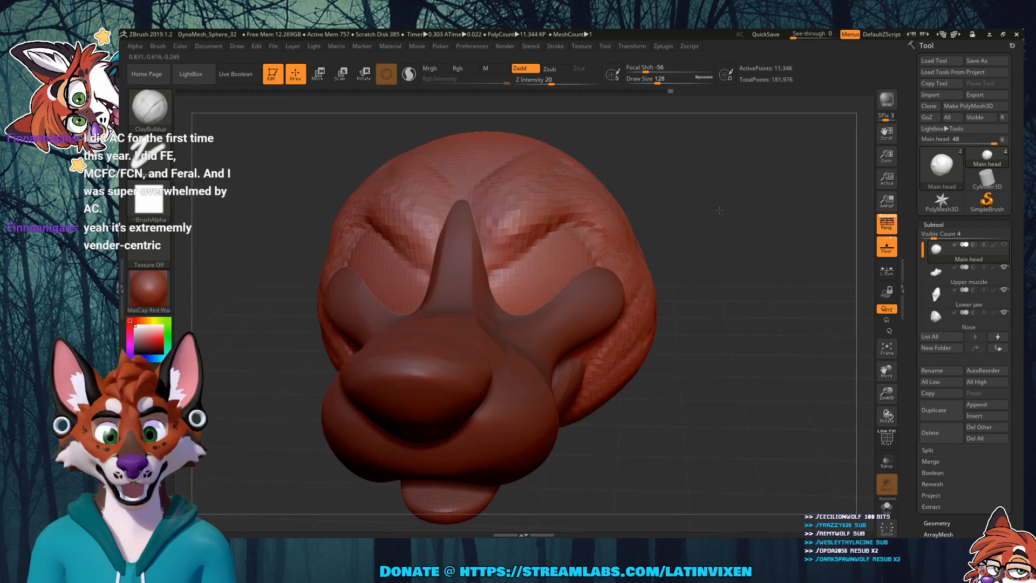
{"action": "left_click_drag", "start_coordinate": [719, 210], "coordinate": [642, 161]}
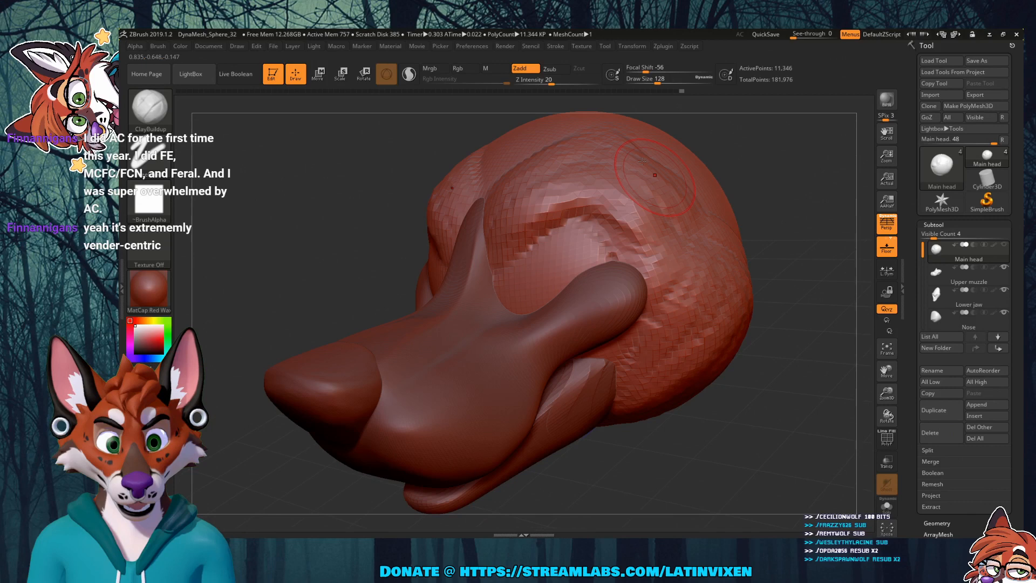
{"action": "mouse_move", "coordinate": [645, 207]}
{"action": "left_mouse_down"}
{"action": "mouse_move", "coordinate": [588, 189]}
{"action": "mouse_move", "coordinate": [520, 192]}
{"action": "left_mouse_up"}
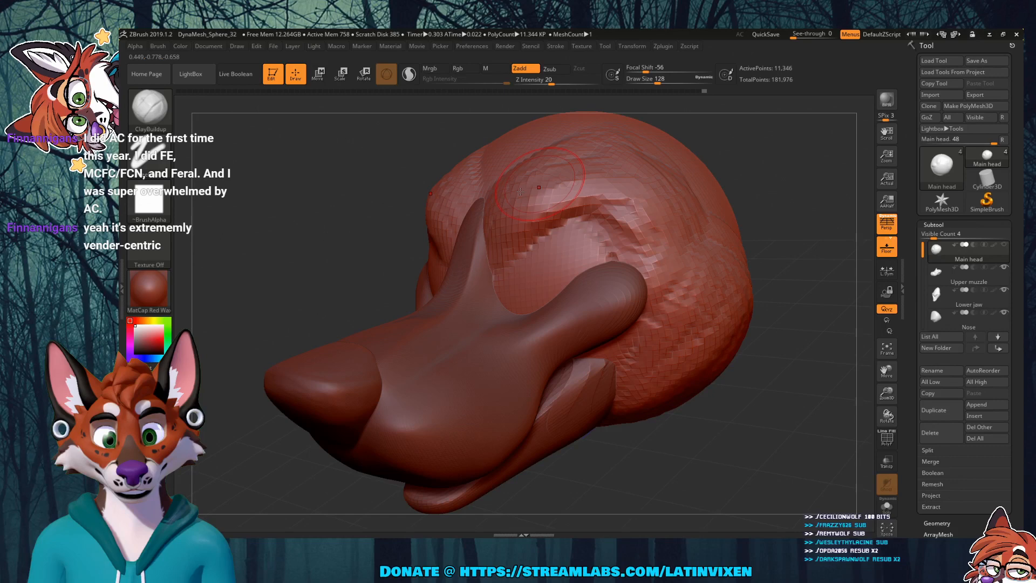
{"action": "left_click_drag", "start_coordinate": [618, 186], "coordinate": [663, 256]}
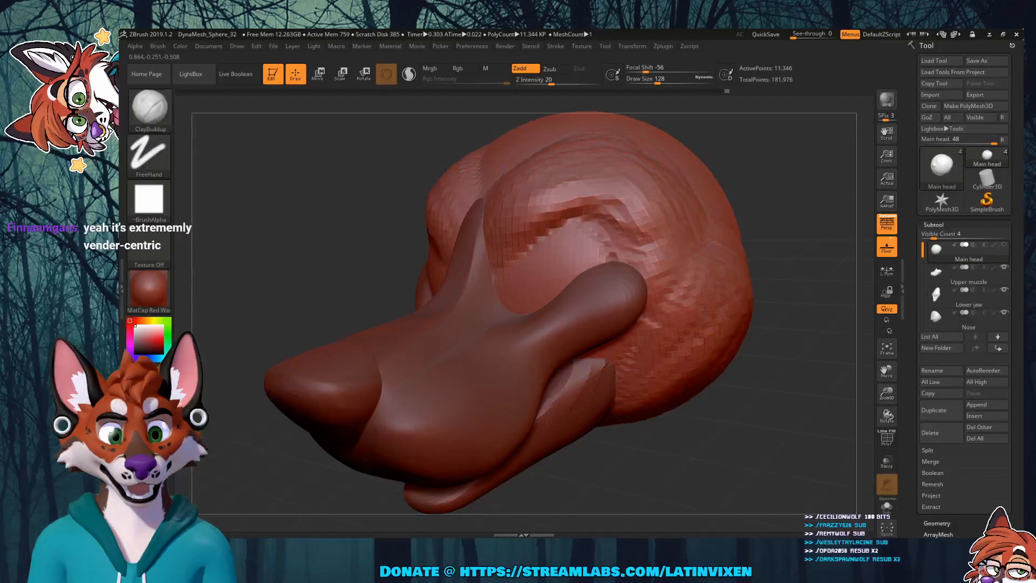
Step: Fill the temple and cheek behind the muzzle's side prong with ClayBuildup, undoing one cheek stroke and restroking the area
{"action": "right_click_drag", "start_coordinate": [666, 256], "coordinate": [684, 286]}
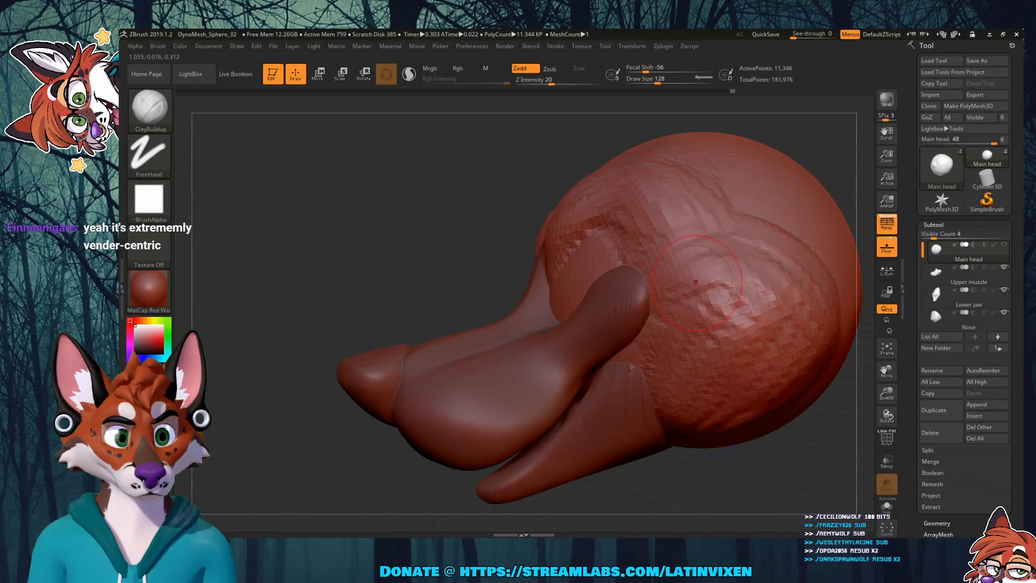
{"action": "left_click_drag", "start_coordinate": [684, 286], "coordinate": [701, 250]}
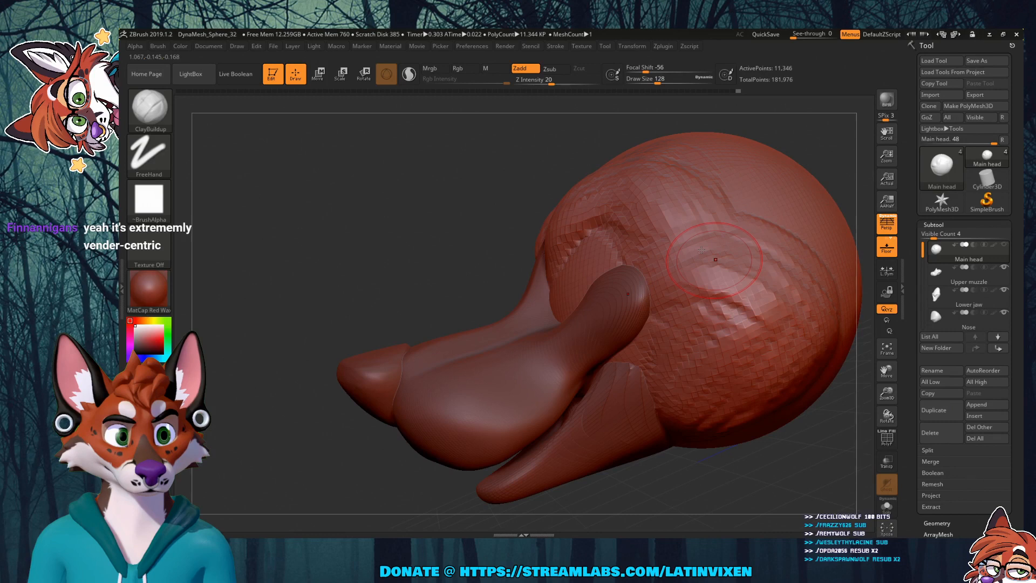
{"action": "mouse_move", "coordinate": [701, 250]}
{"action": "left_mouse_down"}
{"action": "mouse_move", "coordinate": [671, 322]}
{"action": "mouse_move", "coordinate": [793, 292]}
{"action": "left_mouse_up"}
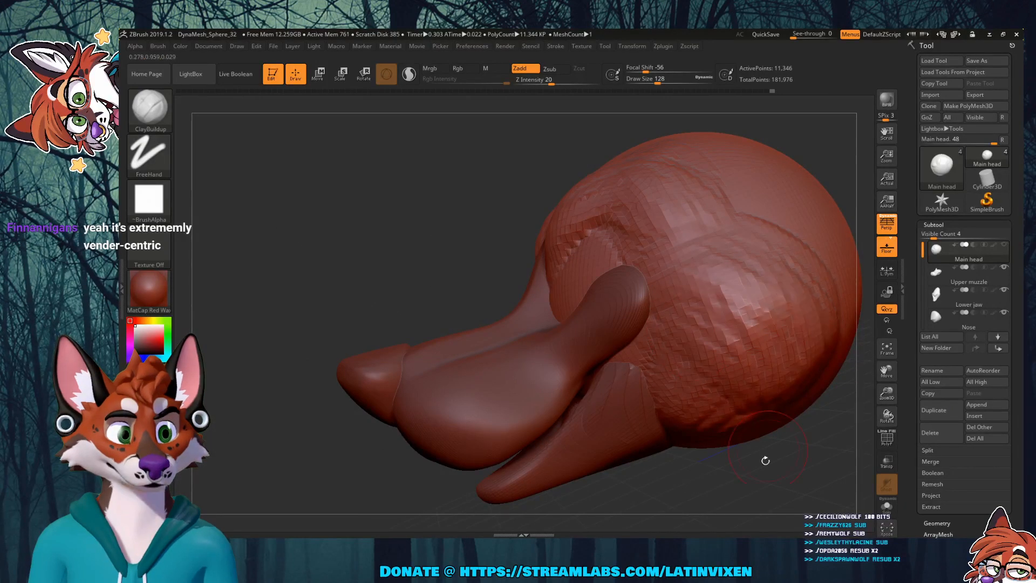
{"action": "left_click_drag", "start_coordinate": [765, 461], "coordinate": [796, 436]}
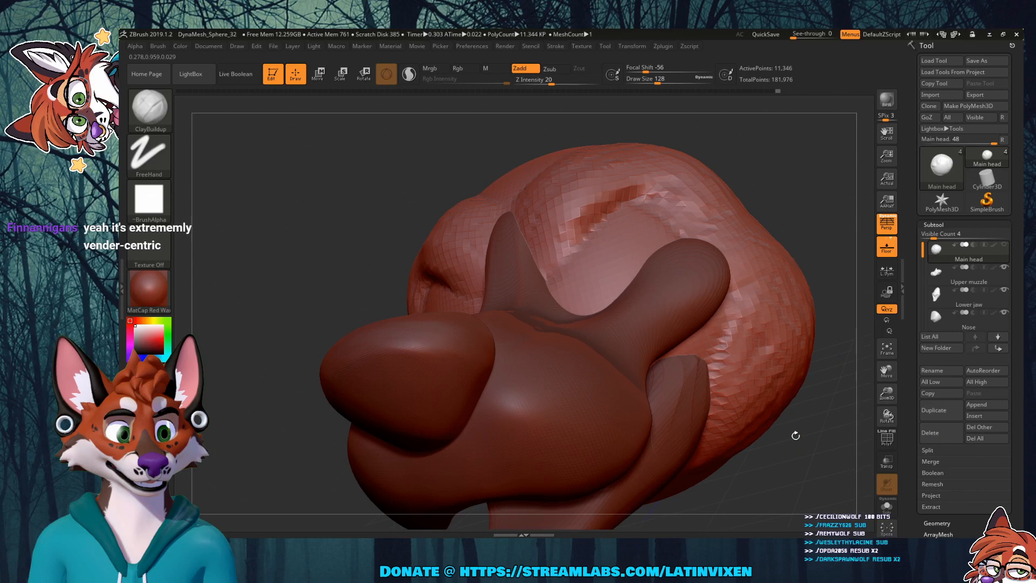
{"action": "left_click_drag", "start_coordinate": [711, 302], "coordinate": [724, 386]}
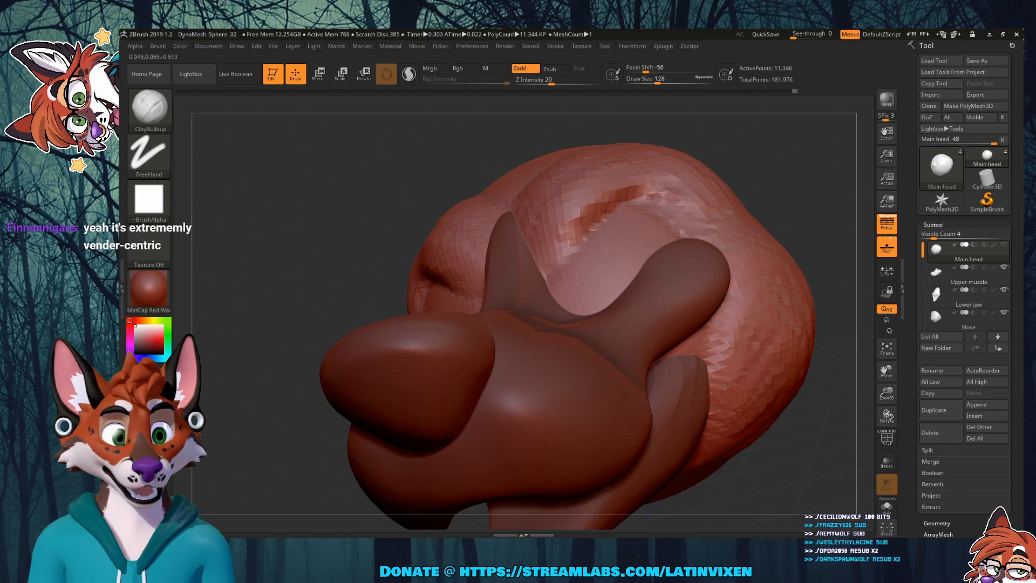
{"action": "key", "text": "ctrl+z"}
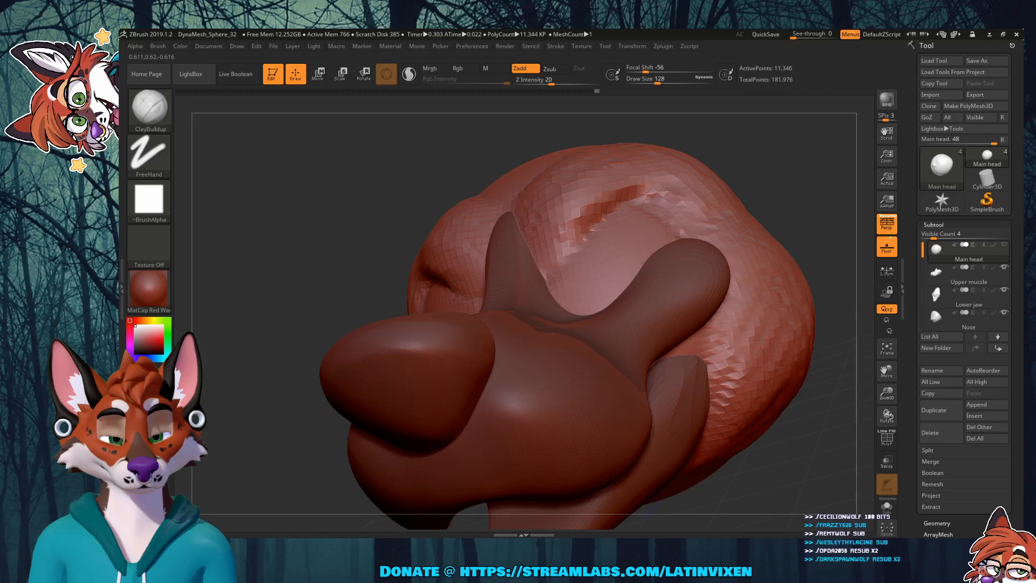
{"action": "left_click_drag", "start_coordinate": [761, 339], "coordinate": [756, 364]}
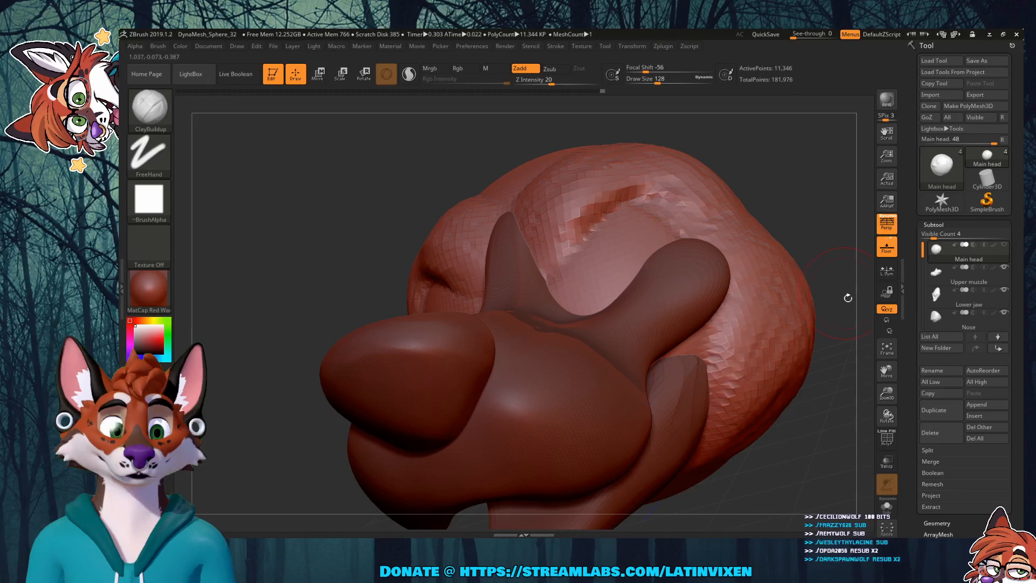
Step: Thicken the brow ridge over the eye socket and its inner end near the muzzle's top prong with ClayBuildup
{"action": "left_click_drag", "start_coordinate": [887, 390], "coordinate": [813, 306]}
{"action": "mouse_move", "coordinate": [887, 371]}
{"action": "left_mouse_down"}
{"action": "mouse_move", "coordinate": [856, 386]}
{"action": "mouse_move", "coordinate": [884, 382]}
{"action": "mouse_move", "coordinate": [885, 409]}
{"action": "left_mouse_up"}
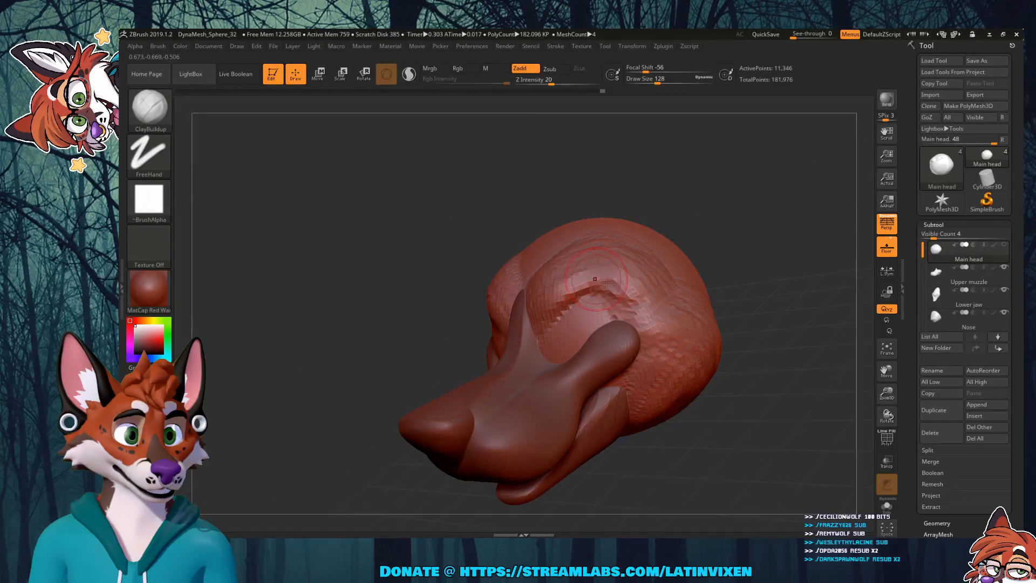
{"action": "left_click_drag", "start_coordinate": [606, 282], "coordinate": [649, 327]}
{"action": "left_click_drag", "start_coordinate": [513, 236], "coordinate": [507, 242]}
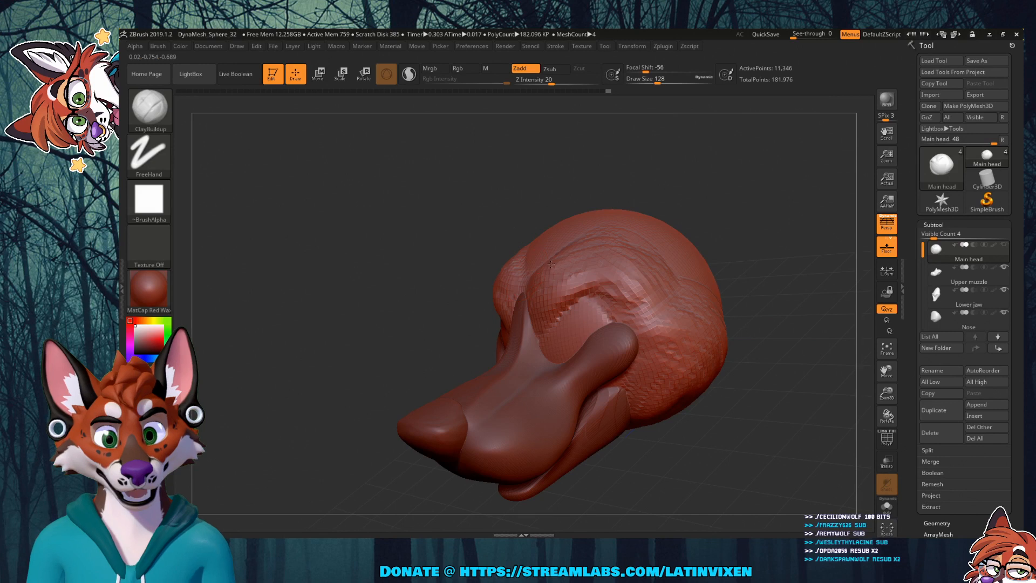
{"action": "mouse_move", "coordinate": [550, 264]}
{"action": "left_mouse_down"}
{"action": "mouse_move", "coordinate": [550, 279]}
{"action": "mouse_move", "coordinate": [609, 295]}
{"action": "left_mouse_up"}
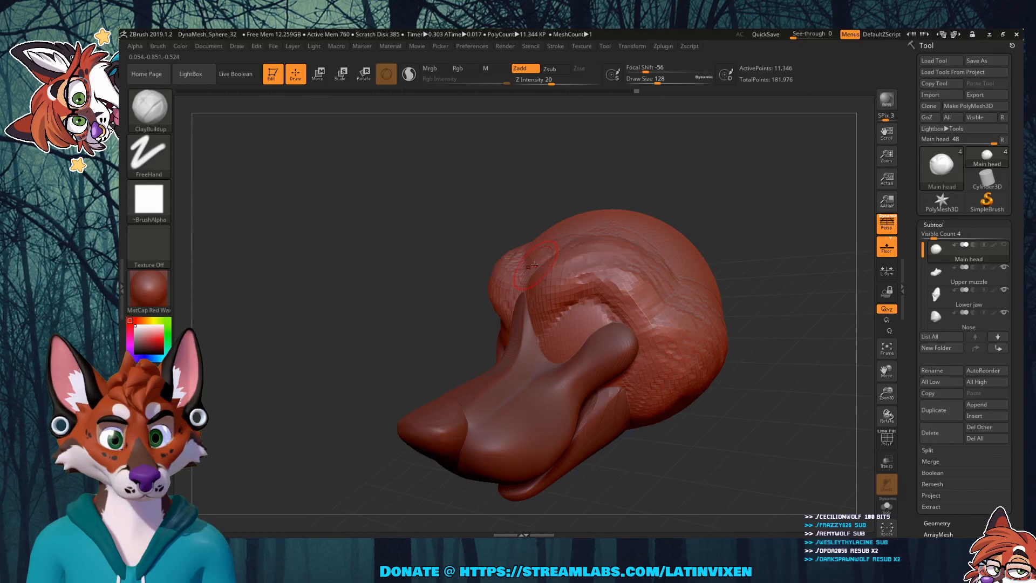
{"action": "left_click_drag", "start_coordinate": [533, 266], "coordinate": [612, 276]}
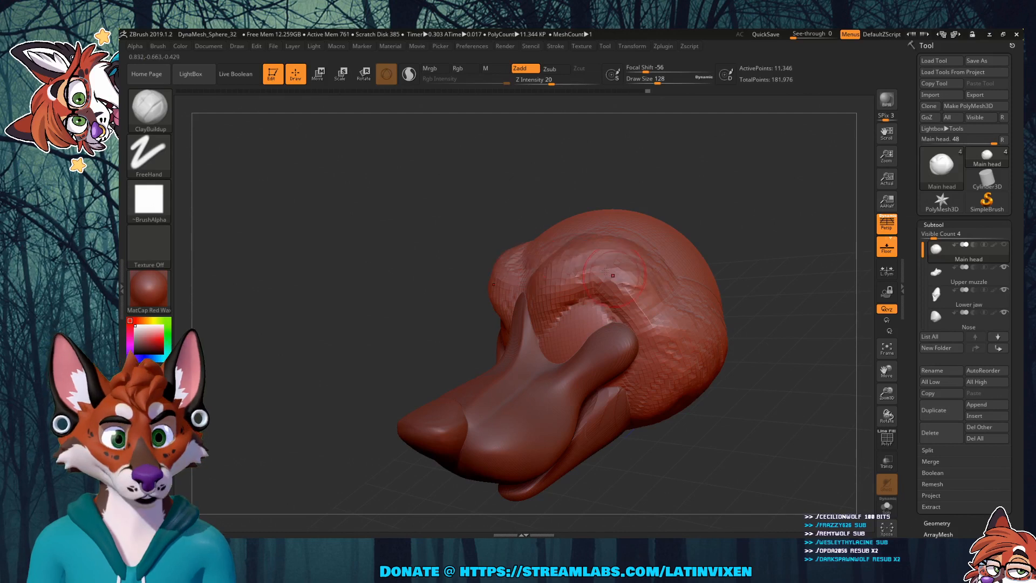
Step: Compare both brows from the front and smooth the forehead surface above the inner eye socket
{"action": "left_click_drag", "start_coordinate": [742, 239], "coordinate": [790, 223]}
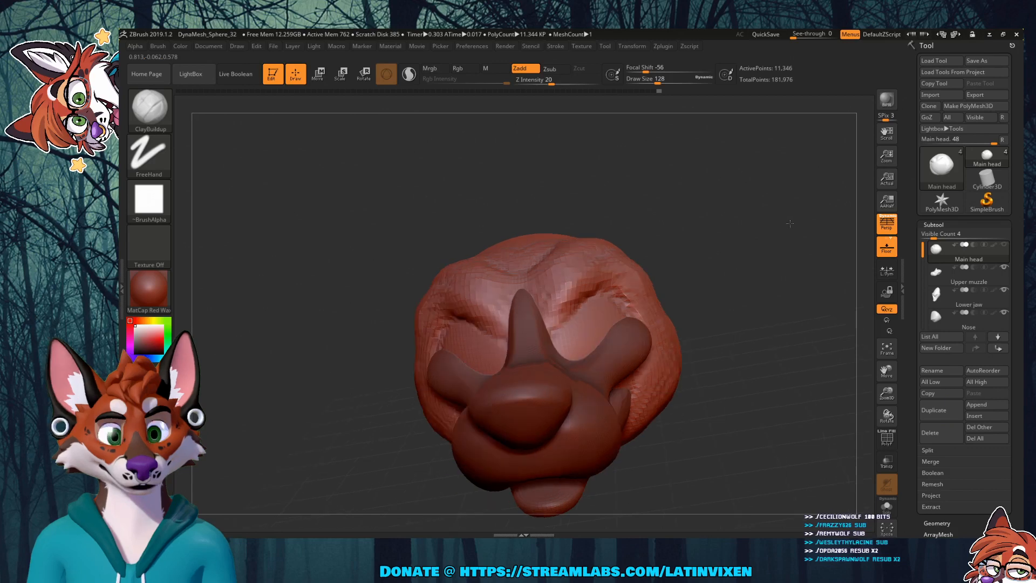
{"action": "key", "text": "shift"}
{"action": "left_click_drag", "start_coordinate": [790, 224], "coordinate": [746, 241]}
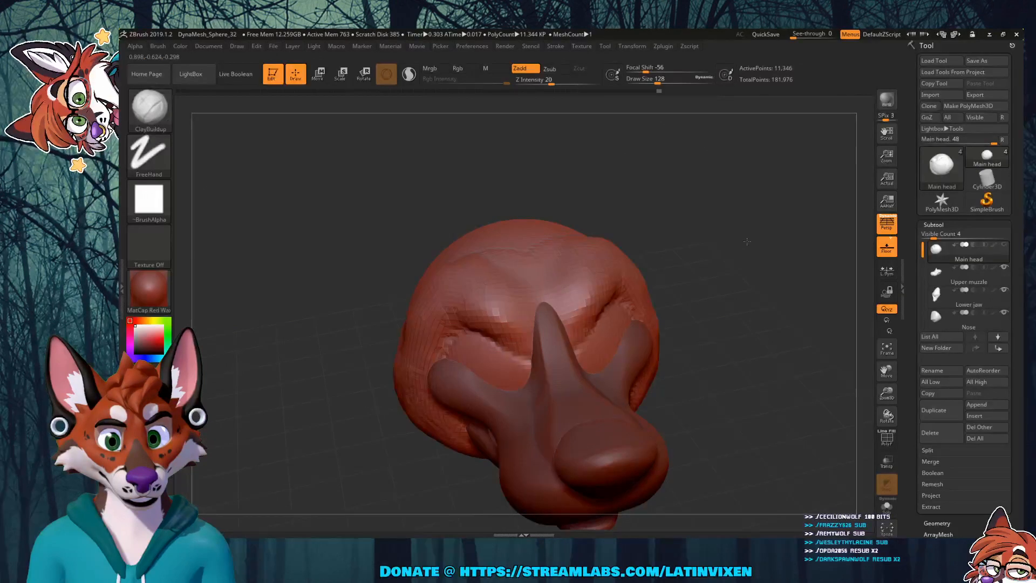
{"action": "left_click_drag", "start_coordinate": [746, 241], "coordinate": [734, 240]}
{"action": "left_click_drag", "start_coordinate": [490, 265], "coordinate": [497, 309], "text": "shift"}
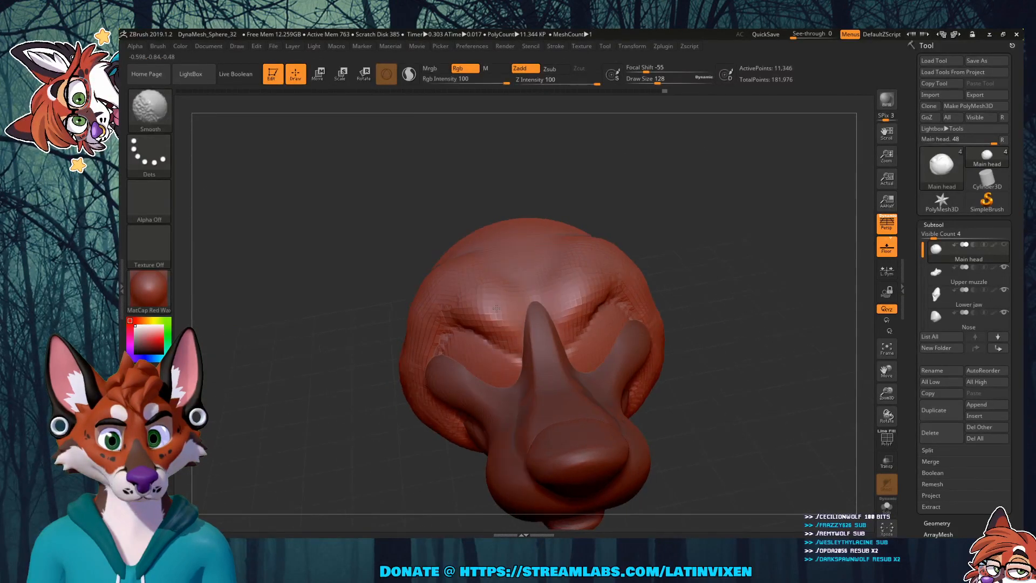
Step: Add ClayBuildup strokes from the forehead centre along the inner brow ridge and check the brows from the front
{"action": "left_click_drag", "start_coordinate": [782, 248], "coordinate": [702, 243]}
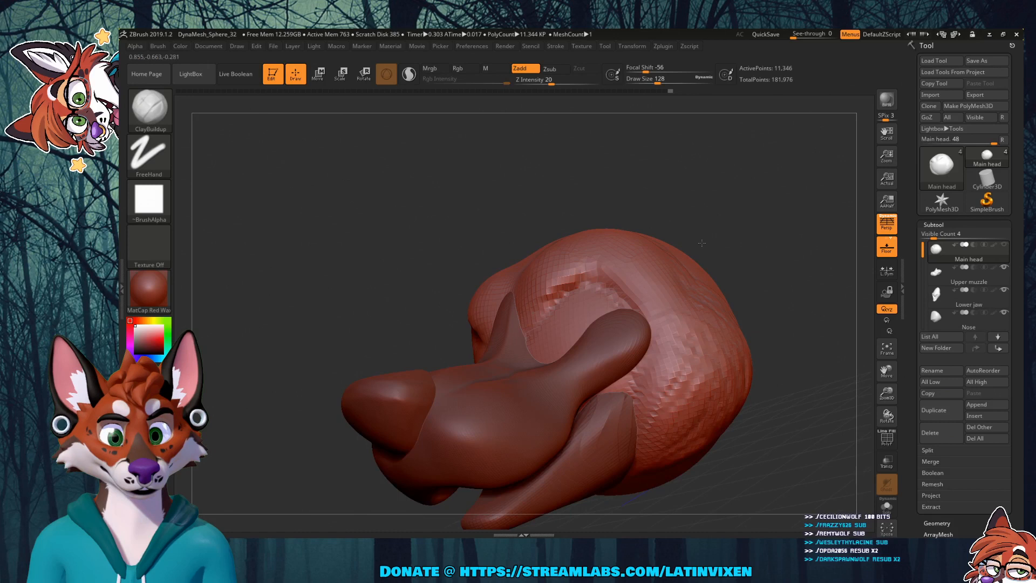
{"action": "left_click_drag", "start_coordinate": [702, 243], "coordinate": [604, 263]}
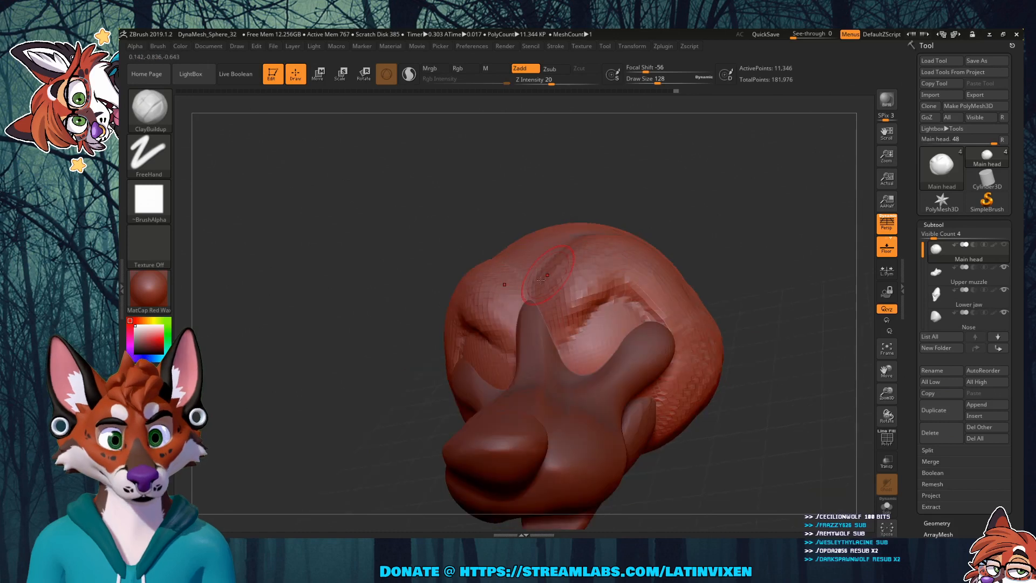
{"action": "left_click_drag", "start_coordinate": [541, 279], "coordinate": [582, 286]}
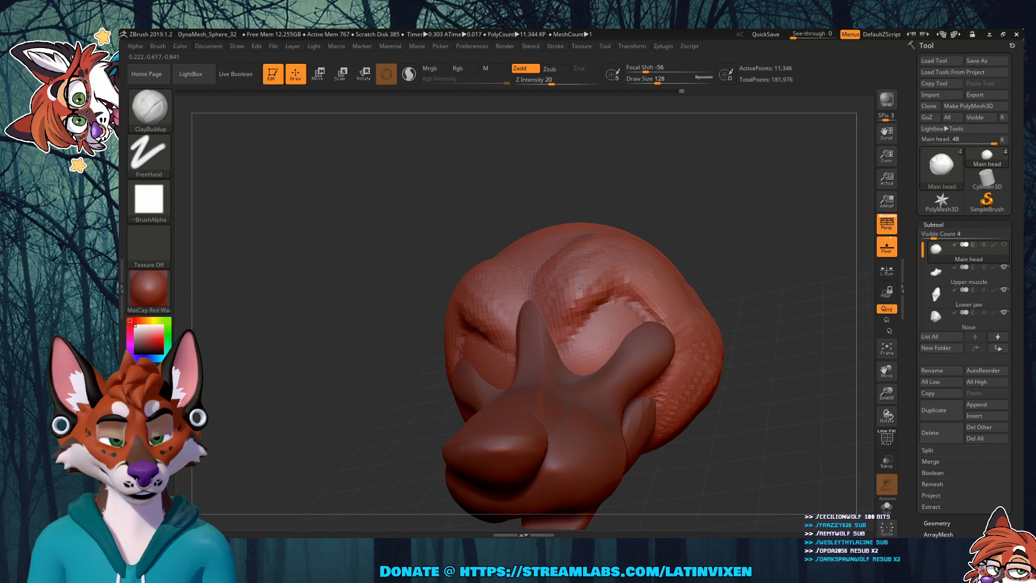
{"action": "left_click_drag", "start_coordinate": [582, 286], "coordinate": [625, 276]}
{"action": "mouse_move", "coordinate": [743, 251]}
{"action": "left_mouse_down"}
{"action": "mouse_move", "coordinate": [732, 253]}
{"action": "mouse_move", "coordinate": [769, 246]}
{"action": "left_mouse_up"}
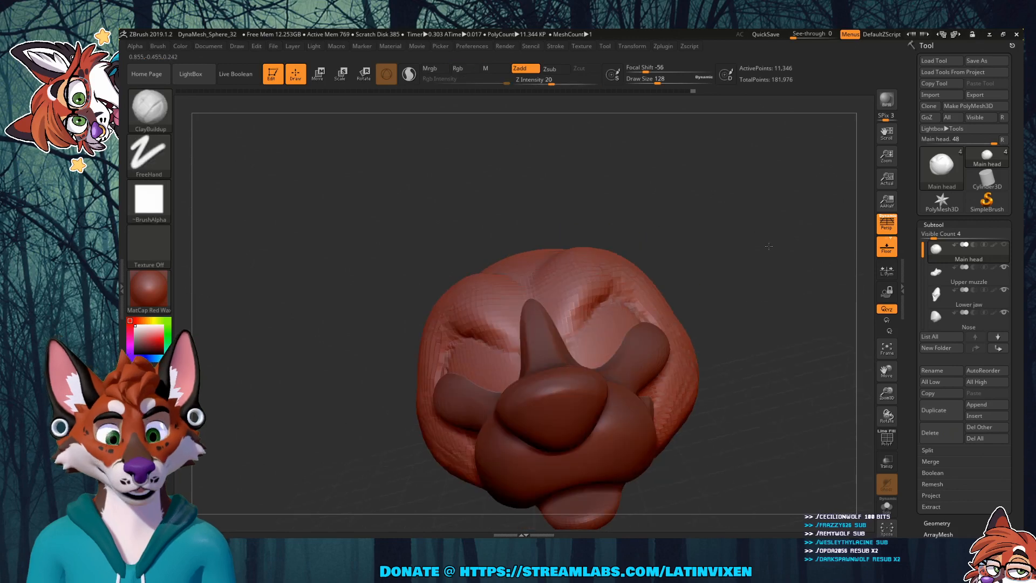
Step: Subdivide the main head mesh to subdivision level 3
{"action": "left_click_drag", "start_coordinate": [768, 246], "coordinate": [757, 265]}
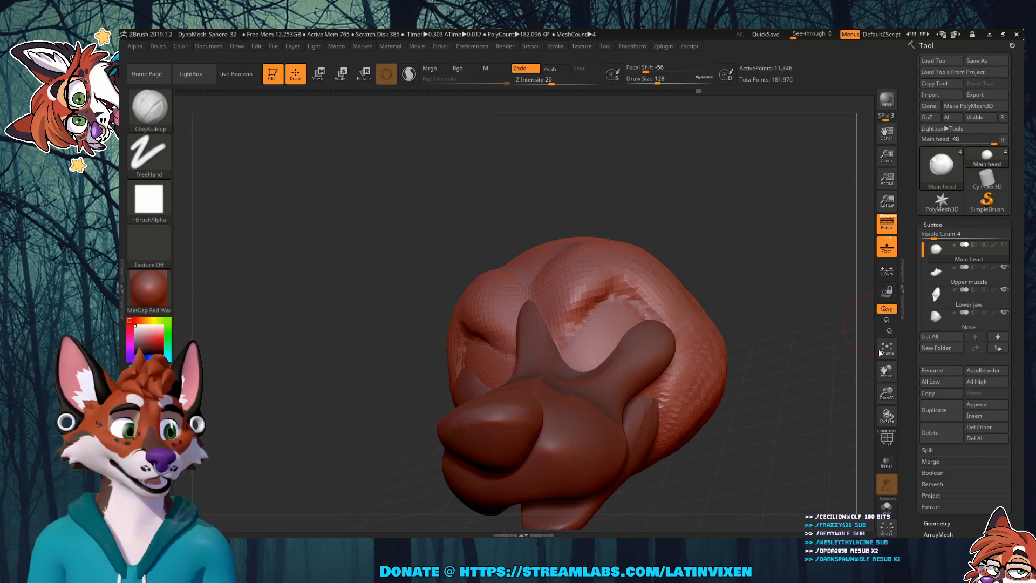
{"action": "left_click_drag", "start_coordinate": [886, 371], "coordinate": [845, 357]}
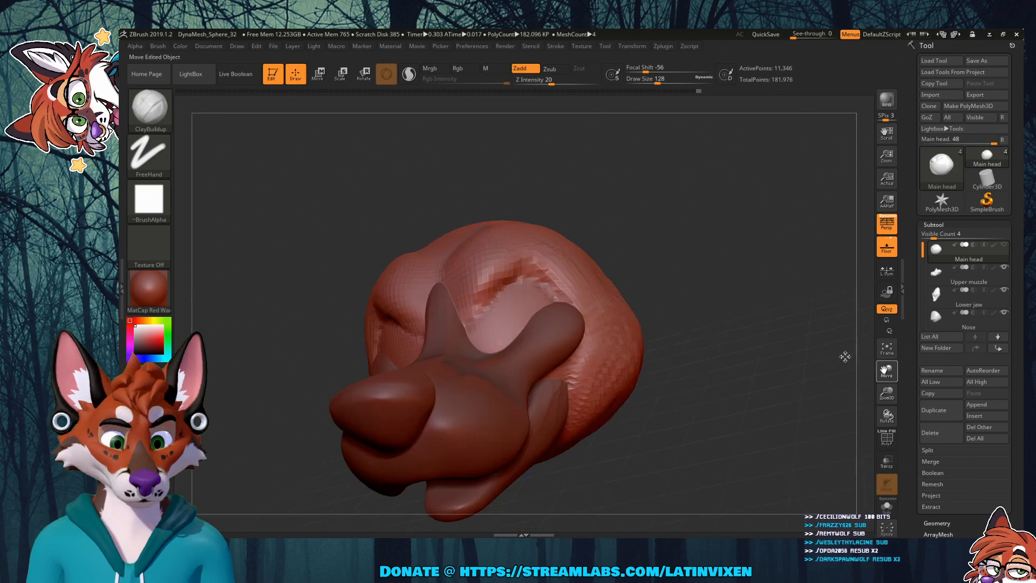
{"action": "left_click_drag", "start_coordinate": [845, 356], "coordinate": [910, 356]}
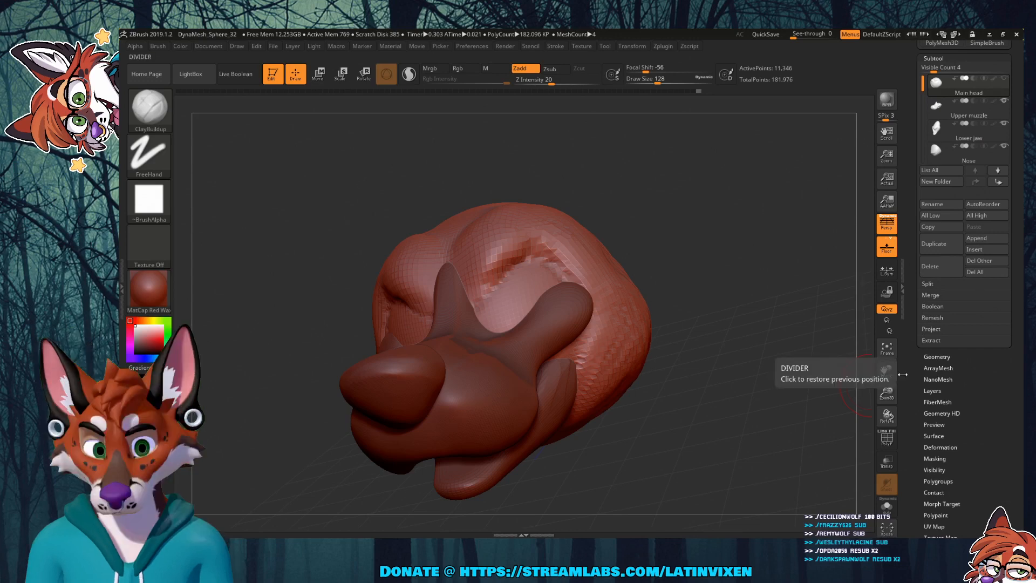
{"action": "left_click_drag", "start_coordinate": [913, 360], "coordinate": [912, 402]}
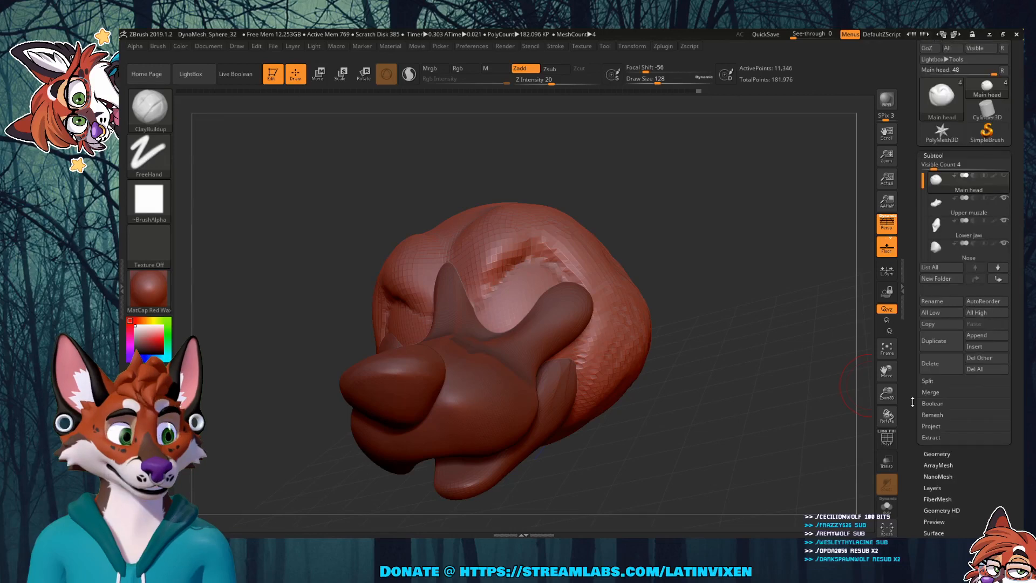
{"action": "left_click_drag", "start_coordinate": [912, 402], "coordinate": [912, 400]}
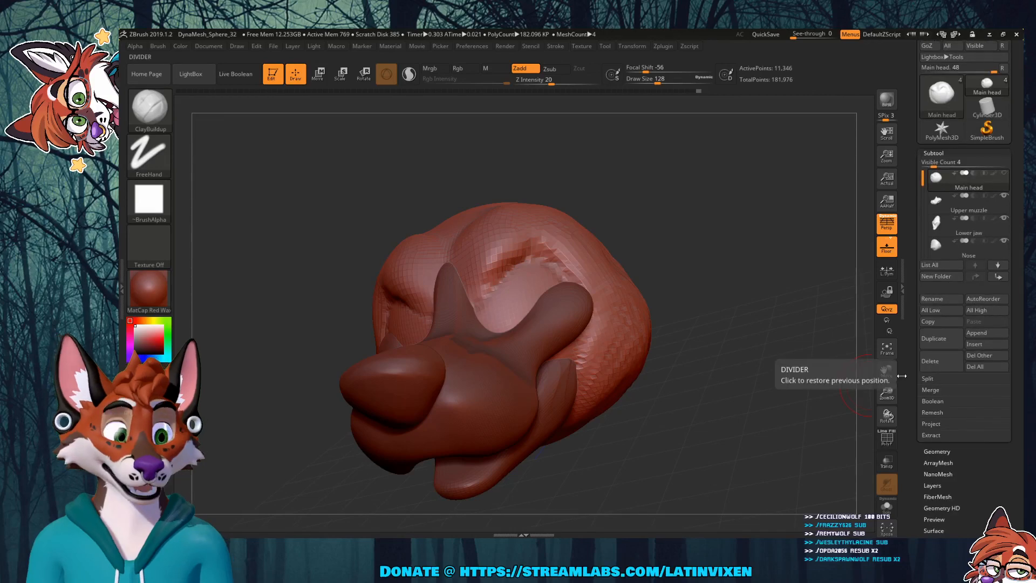
{"action": "left_click", "coordinate": [931, 451]}
{"action": "key", "text": "ctrl+d"}
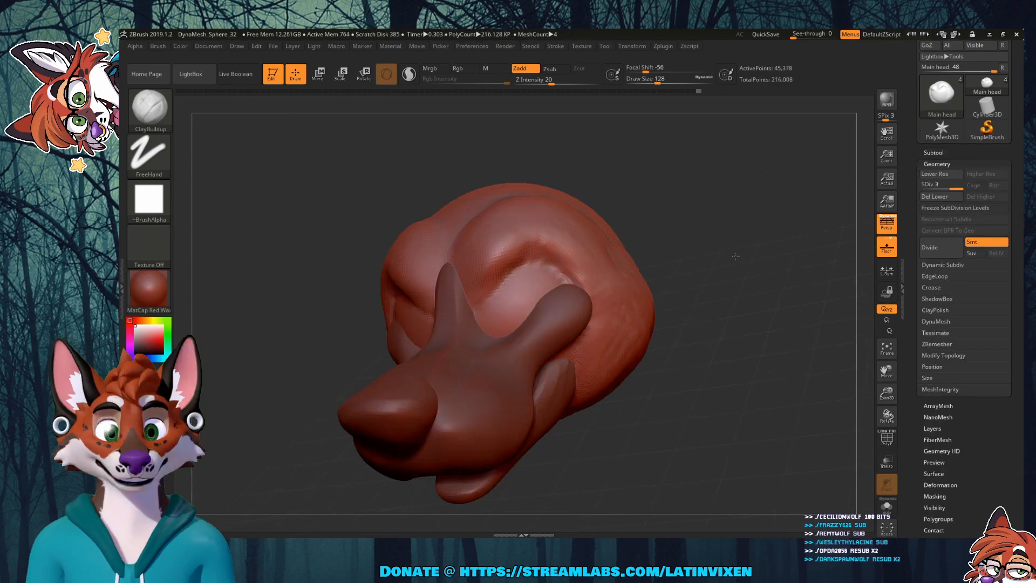
Step: Smooth the rough ClayBuildup texture on the cheek and side of the main head behind the muzzle's side prong
{"action": "left_click_drag", "start_coordinate": [735, 256], "coordinate": [695, 296]}
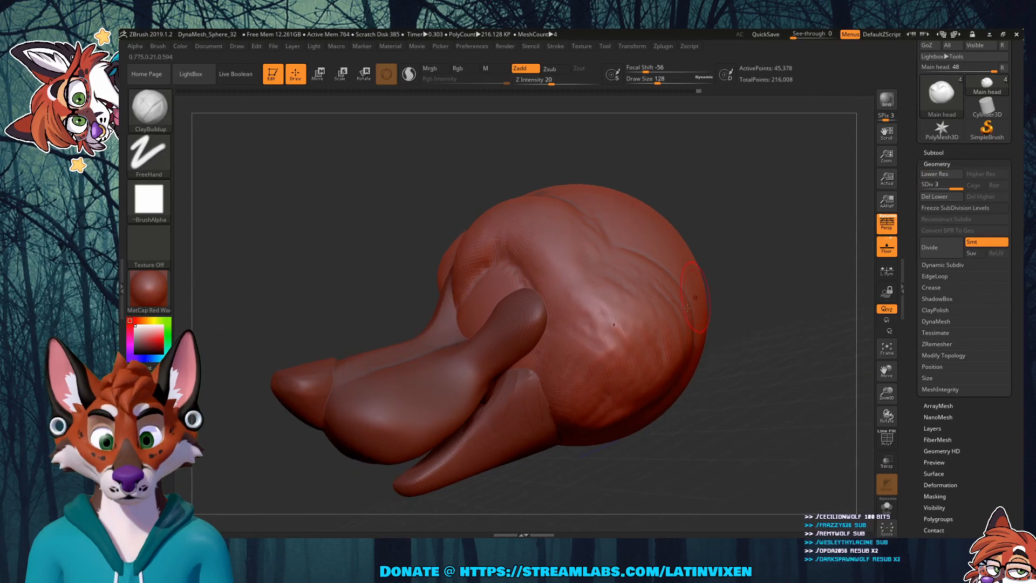
{"action": "key", "text": "shift"}
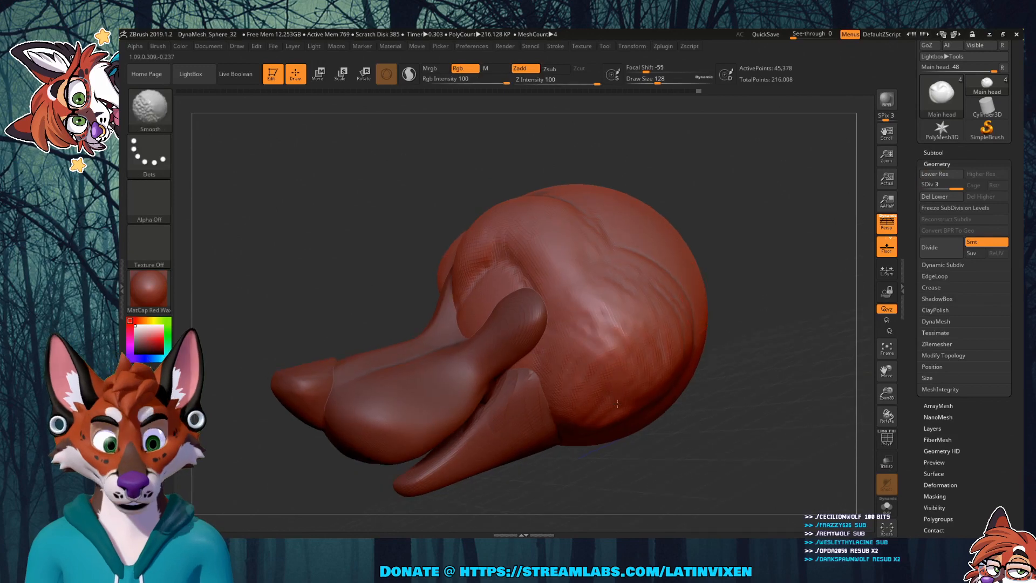
{"action": "mouse_move", "coordinate": [617, 404]}
{"action": "left_mouse_down", "text": "shift"}
{"action": "mouse_move", "coordinate": [637, 334]}
{"action": "mouse_move", "coordinate": [583, 279]}
{"action": "left_mouse_up", "text": "shift"}
{"action": "mouse_move", "coordinate": [726, 213]}
{"action": "left_mouse_down"}
{"action": "mouse_move", "coordinate": [782, 192]}
{"action": "mouse_move", "coordinate": [632, 249]}
{"action": "left_mouse_up"}
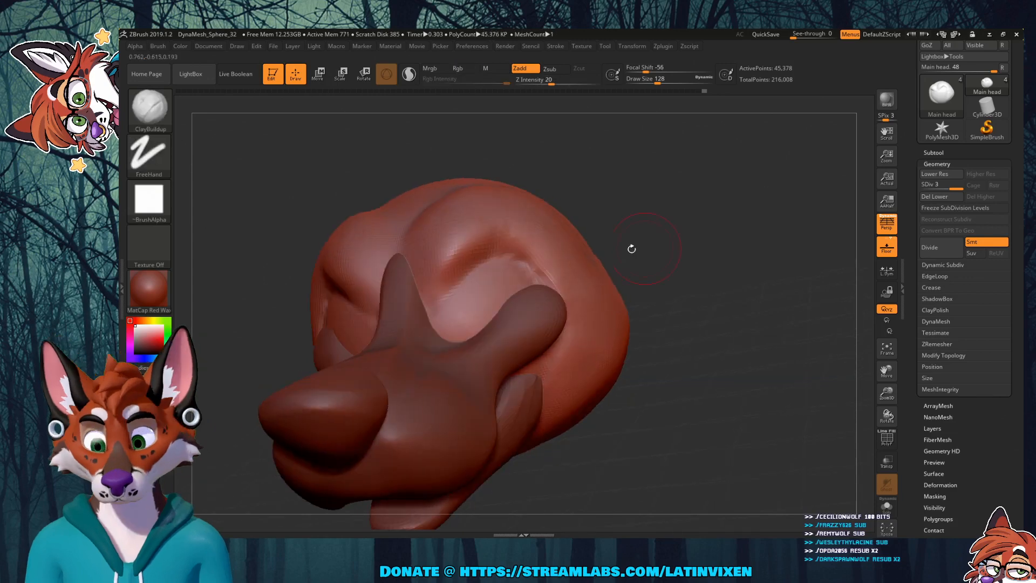
{"action": "key", "text": "shift"}
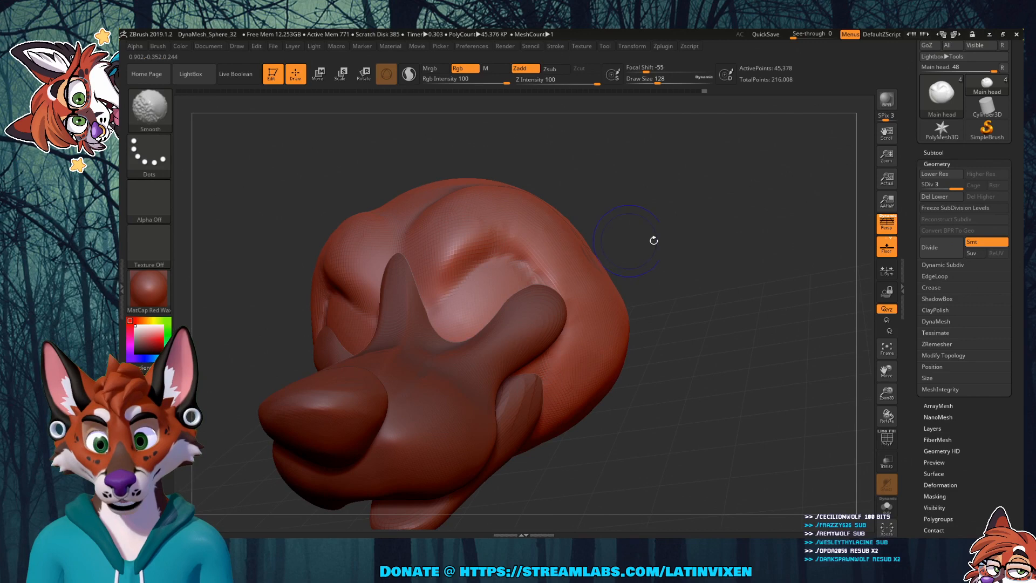
{"action": "left_click_drag", "start_coordinate": [653, 240], "coordinate": [642, 258], "text": "shift"}
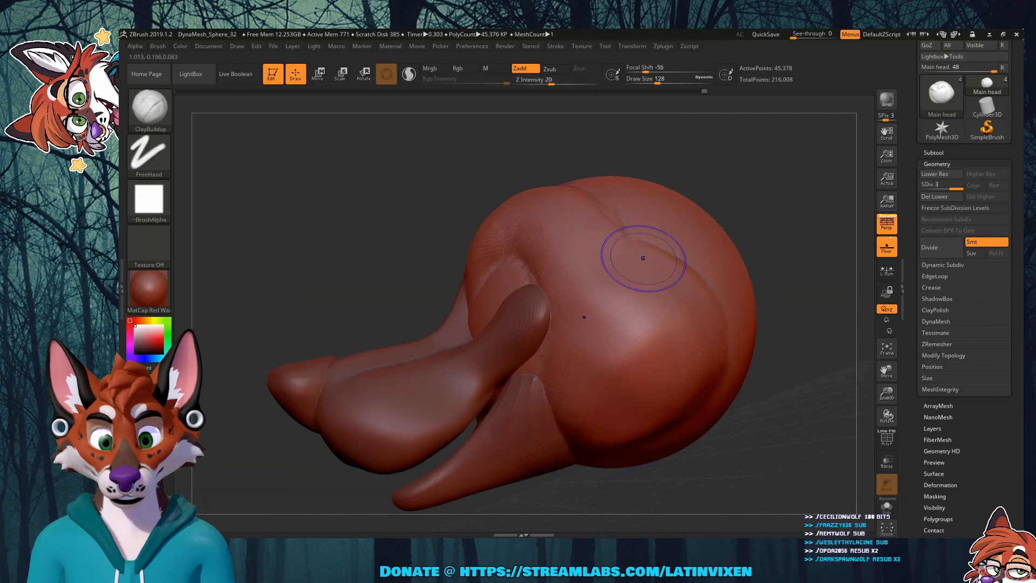
Step: Add ClayBuildup strokes to the cheek behind the lower jaw and up towards the outer eye socket
{"action": "mouse_move", "coordinate": [769, 334]}
{"action": "left_mouse_down"}
{"action": "mouse_move", "coordinate": [786, 409]}
{"action": "mouse_move", "coordinate": [701, 397]}
{"action": "left_mouse_up"}
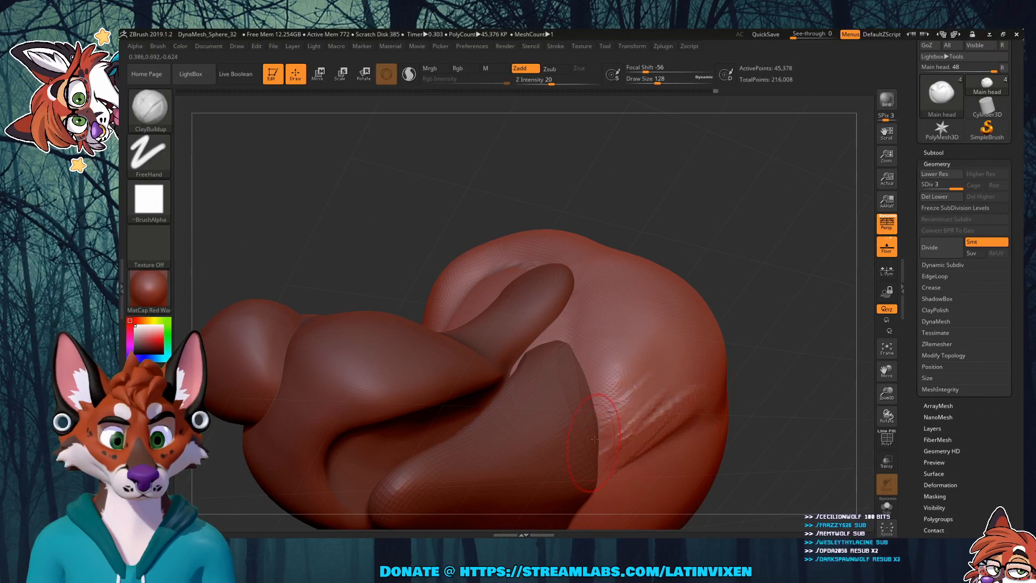
{"action": "mouse_move", "coordinate": [594, 439]}
{"action": "left_mouse_down"}
{"action": "mouse_move", "coordinate": [580, 373]}
{"action": "mouse_move", "coordinate": [672, 354]}
{"action": "mouse_move", "coordinate": [648, 425]}
{"action": "left_mouse_up"}
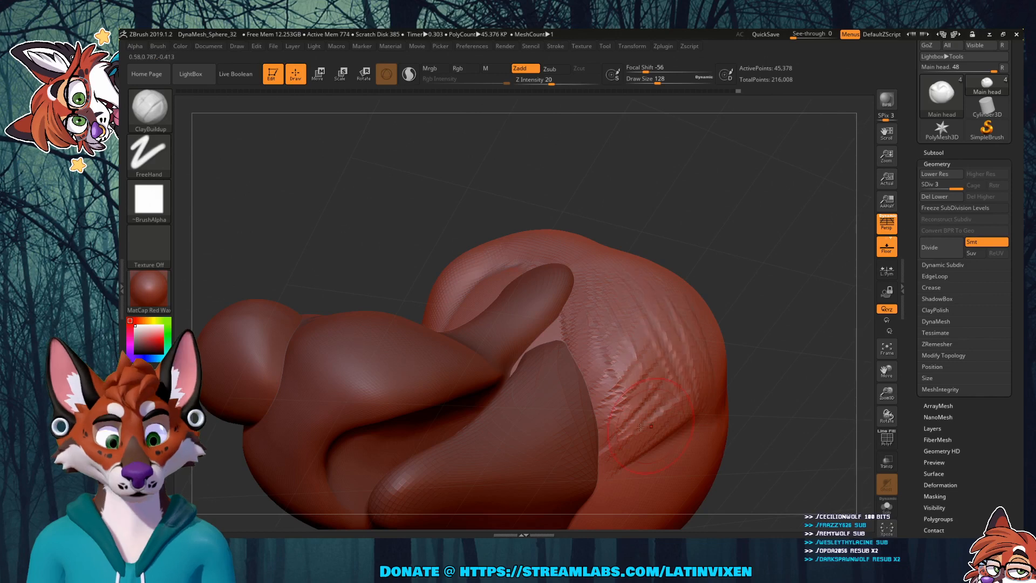
{"action": "right_click_drag", "start_coordinate": [640, 427], "coordinate": [700, 208]}
{"action": "left_click_drag", "start_coordinate": [700, 208], "coordinate": [729, 281]}
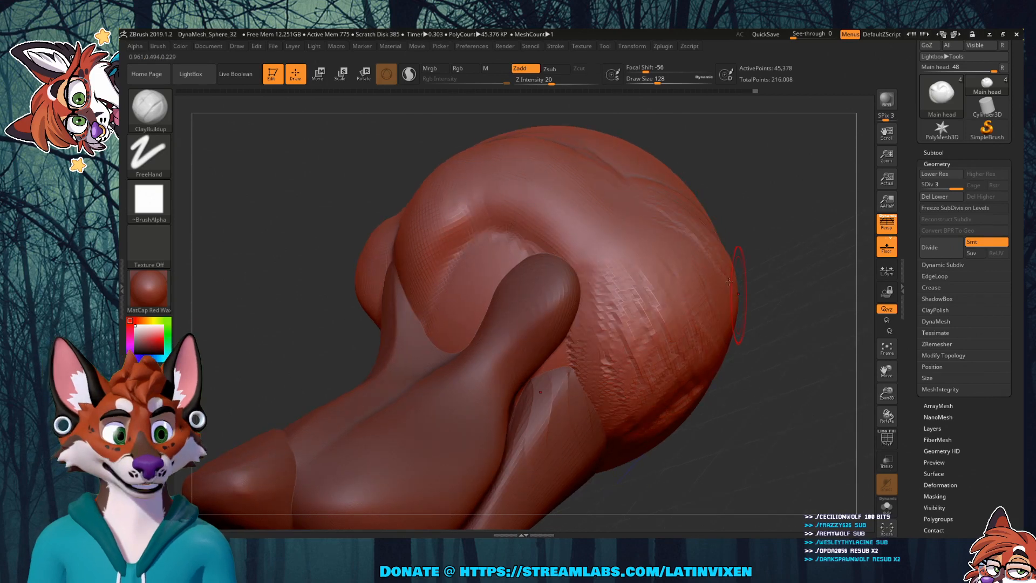
Step: Fill out the cheek volume with crossing ClayBuildup strokes from the jaw joint back across the side of the head
{"action": "mouse_move", "coordinate": [728, 281]}
{"action": "left_mouse_down"}
{"action": "mouse_move", "coordinate": [803, 248]}
{"action": "mouse_move", "coordinate": [657, 458]}
{"action": "mouse_move", "coordinate": [627, 414]}
{"action": "left_mouse_up"}
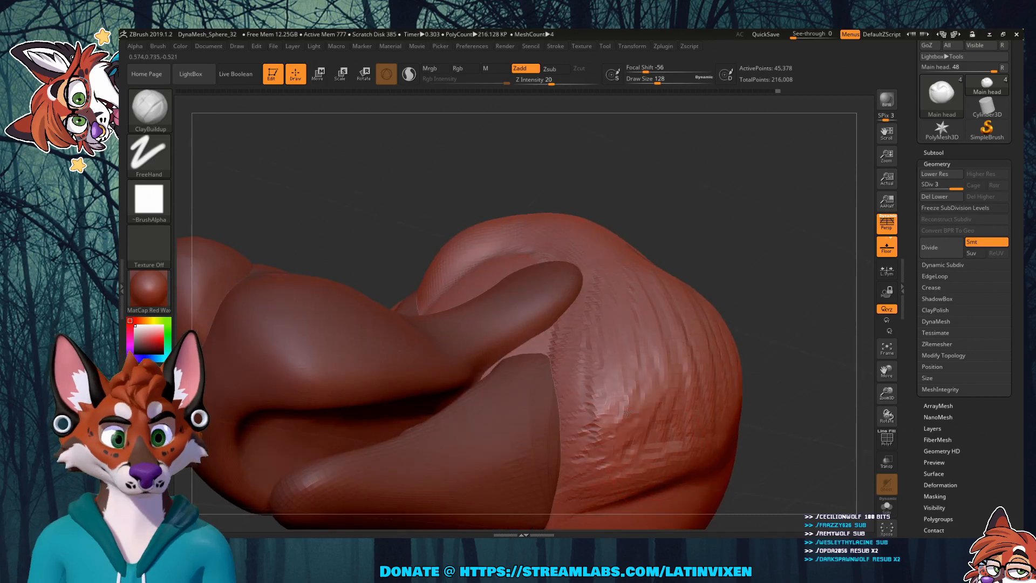
{"action": "left_click_drag", "start_coordinate": [627, 413], "coordinate": [588, 431]}
{"action": "left_click_drag", "start_coordinate": [713, 392], "coordinate": [629, 446]}
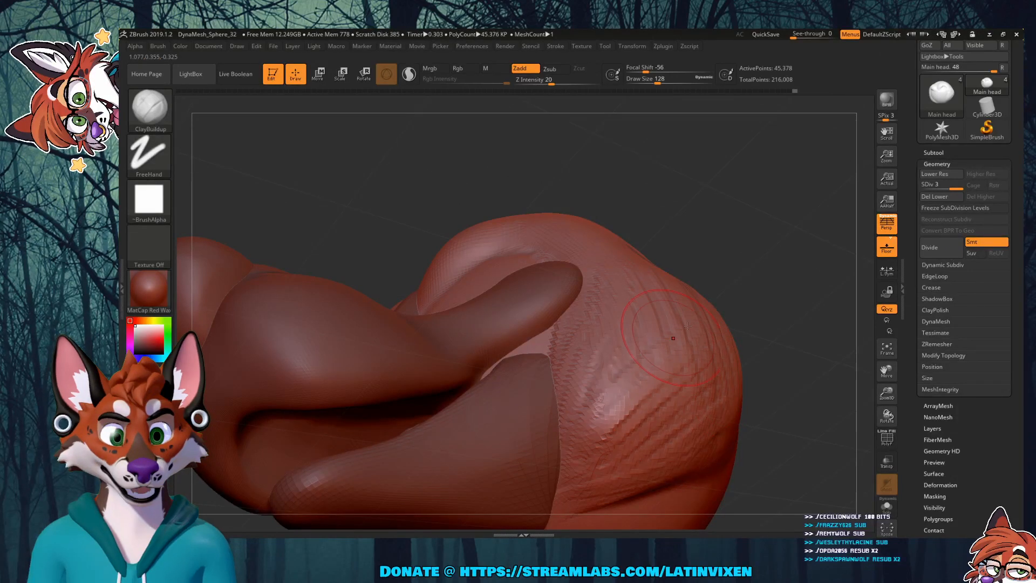
{"action": "left_click_drag", "start_coordinate": [687, 325], "coordinate": [603, 325]}
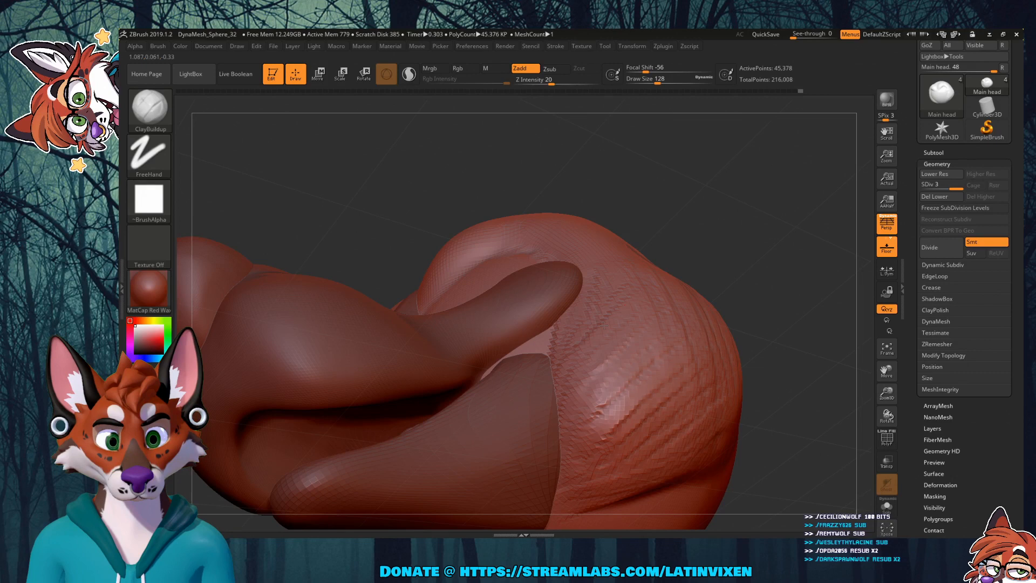
{"action": "right_click_drag", "start_coordinate": [604, 325], "coordinate": [657, 223]}
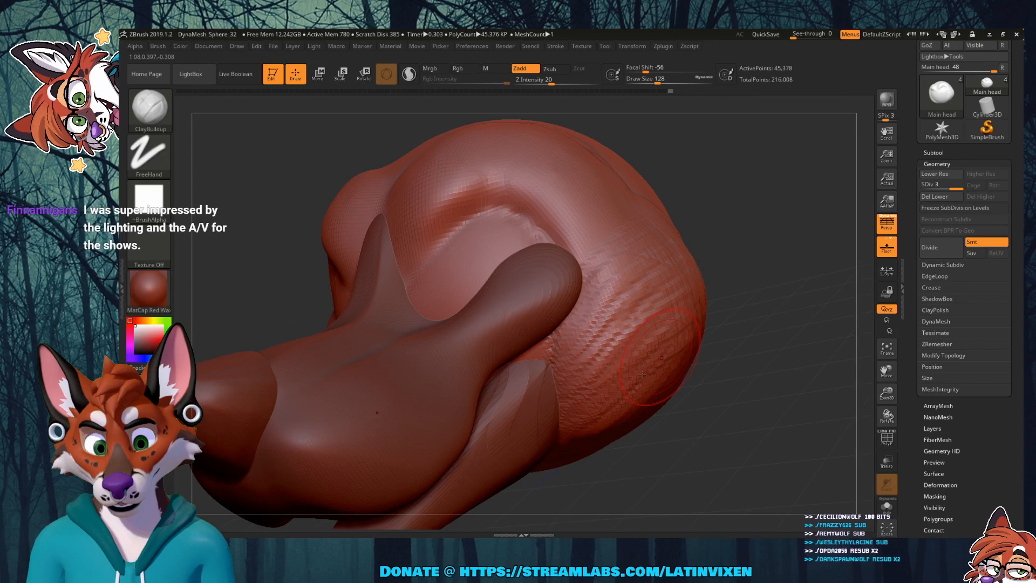
{"action": "right_click_drag", "start_coordinate": [642, 374], "coordinate": [727, 374]}
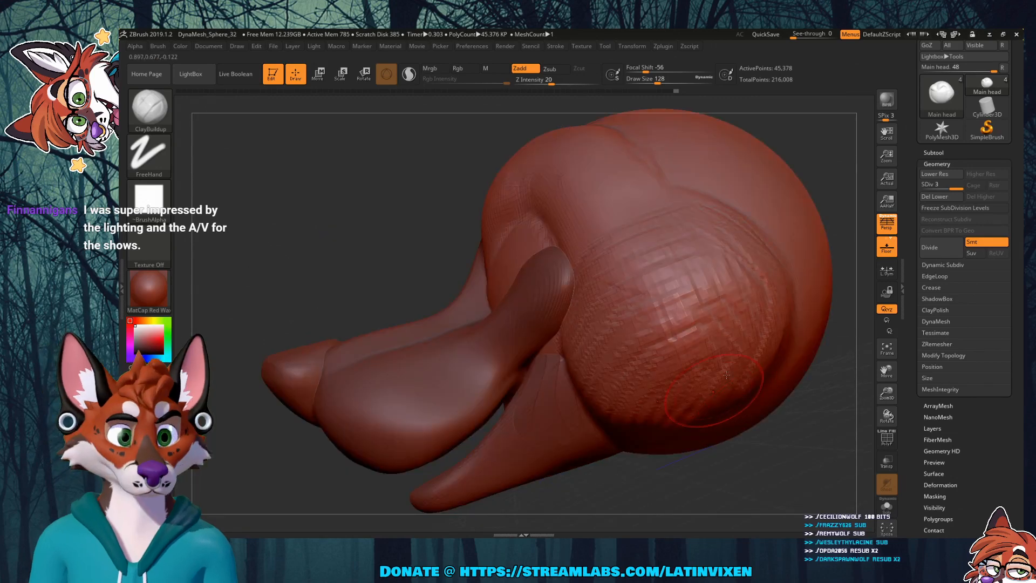
Step: Extend the ClayBuildup strokes over the cheek's underside and up into the temple beside the brow
{"action": "left_click_drag", "start_coordinate": [887, 371], "coordinate": [838, 355]}
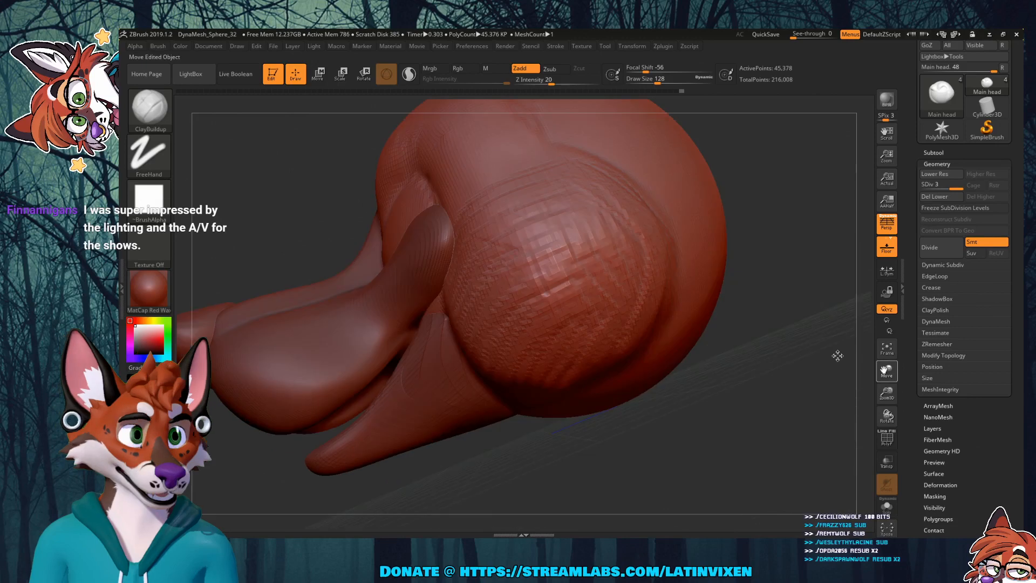
{"action": "left_click_drag", "start_coordinate": [838, 355], "coordinate": [804, 378], "text": "alt"}
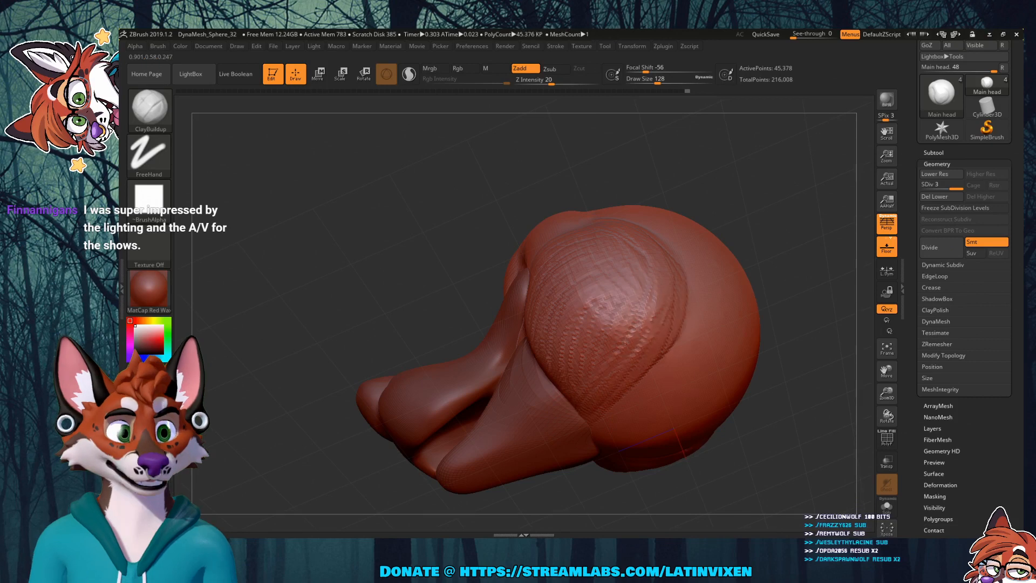
{"action": "mouse_move", "coordinate": [625, 341]}
{"action": "right_mouse_down"}
{"action": "mouse_move", "coordinate": [680, 270]}
{"action": "mouse_move", "coordinate": [645, 341]}
{"action": "right_mouse_up"}
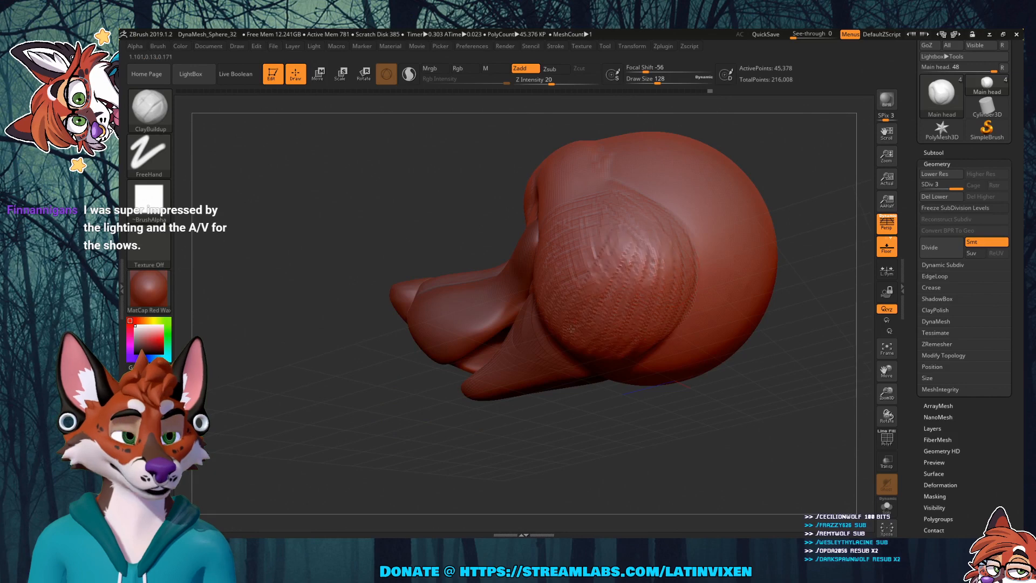
{"action": "right_click_drag", "start_coordinate": [570, 328], "coordinate": [521, 174]}
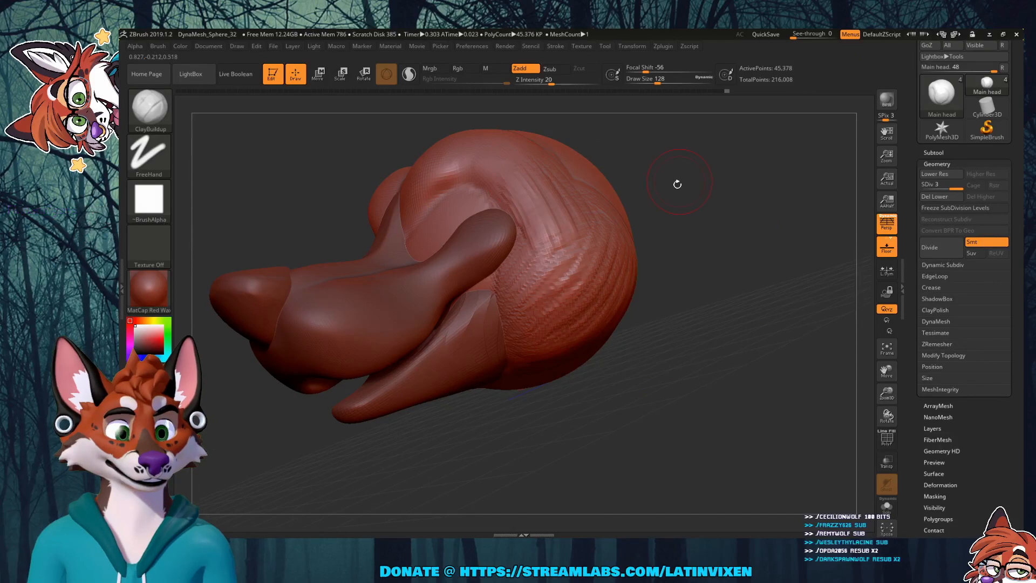
Step: Check the head from the front and build up the inner brow ridges and forehead above the eye sockets with ClayBuildup
{"action": "left_click_drag", "start_coordinate": [677, 184], "coordinate": [793, 216]}
{"action": "left_click_drag", "start_coordinate": [887, 391], "coordinate": [849, 299]}
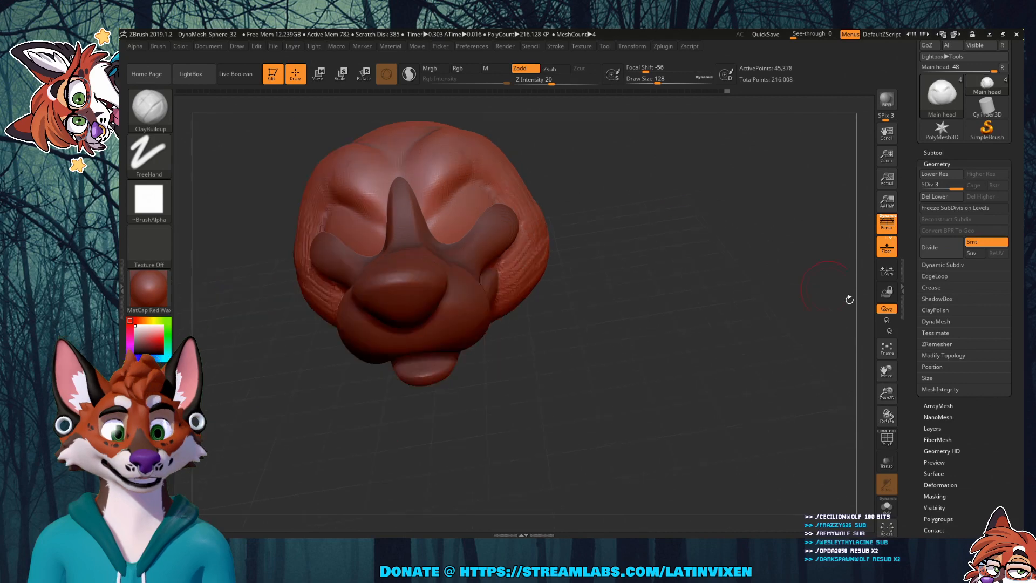
{"action": "left_click", "coordinate": [884, 354]}
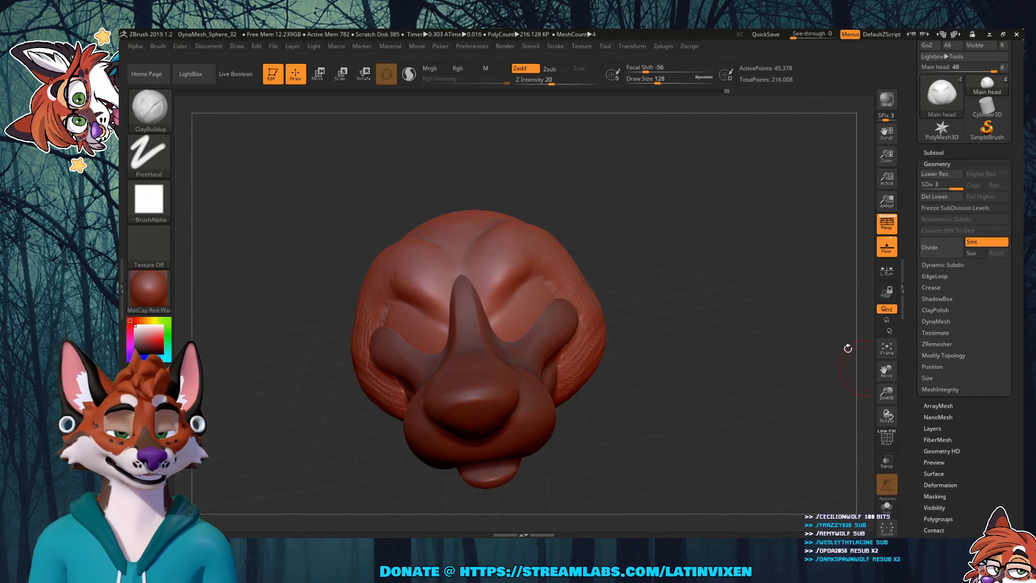
{"action": "left_click_drag", "start_coordinate": [848, 348], "coordinate": [798, 323]}
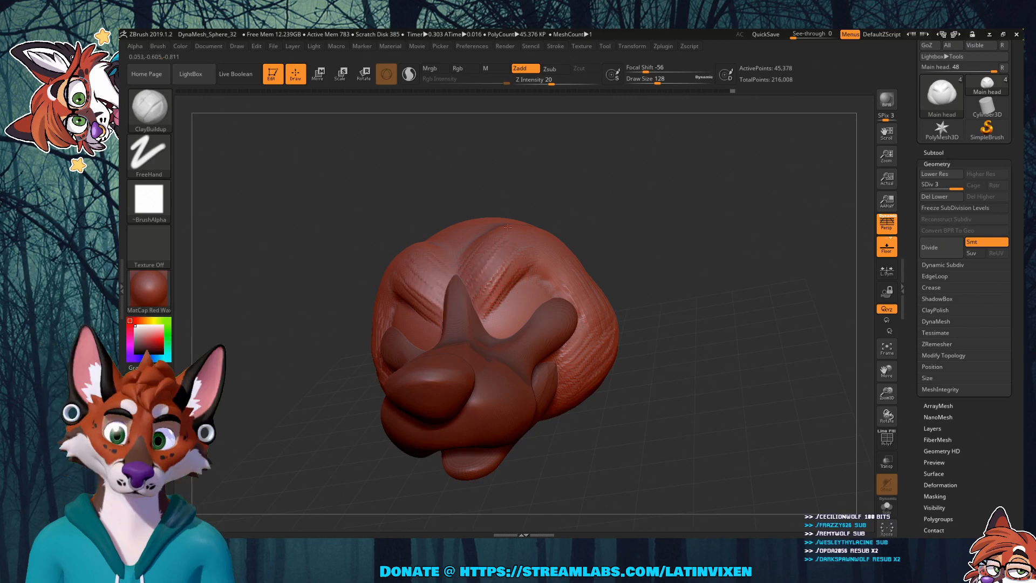
{"action": "left_click_drag", "start_coordinate": [507, 227], "coordinate": [550, 279]}
{"action": "mouse_move", "coordinate": [485, 286]}
{"action": "left_mouse_down"}
{"action": "mouse_move", "coordinate": [518, 237]}
{"action": "mouse_move", "coordinate": [482, 280]}
{"action": "mouse_move", "coordinate": [493, 262]}
{"action": "left_mouse_up"}
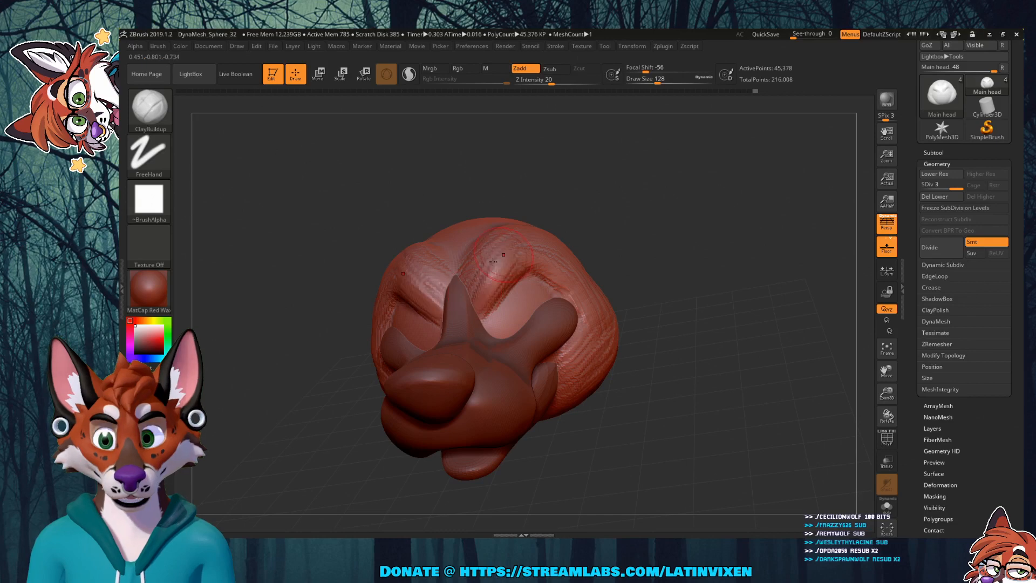
{"action": "left_click_drag", "start_coordinate": [594, 232], "coordinate": [526, 263]}
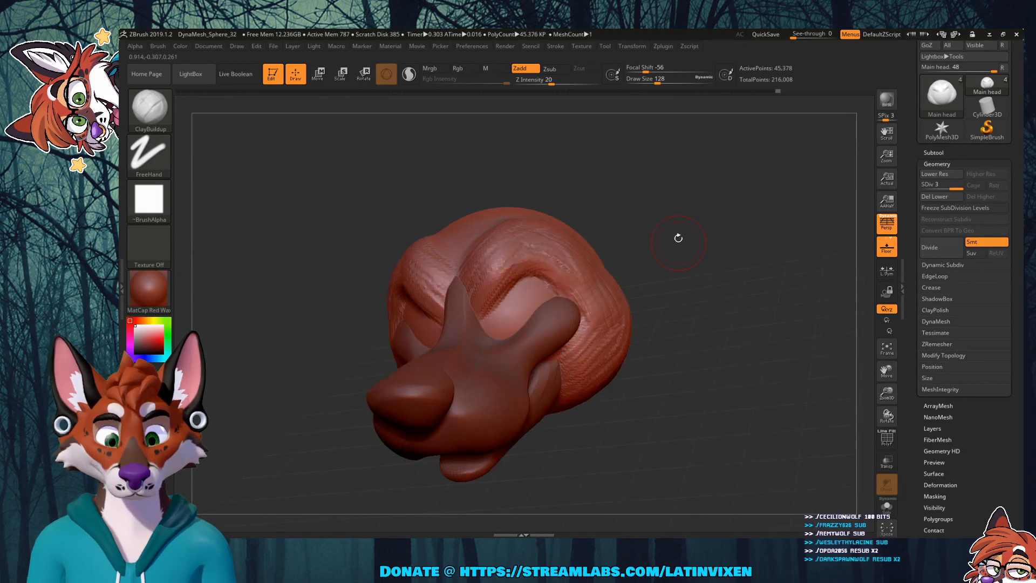
Step: Build up the outer brow ridge and the cheek behind the eye socket with ClayBuildup strokes
{"action": "left_click_drag", "start_coordinate": [678, 238], "coordinate": [656, 218]}
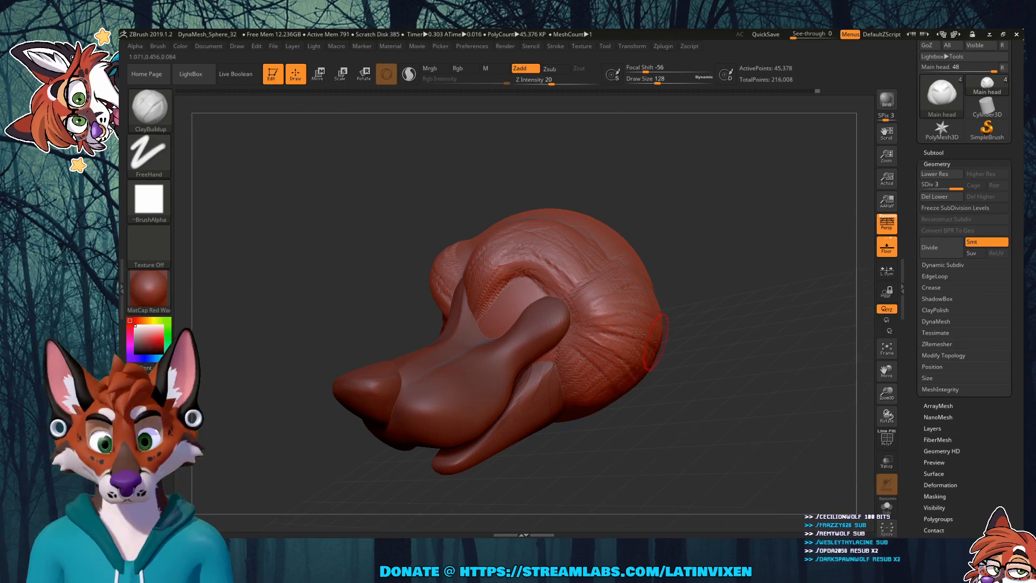
{"action": "mouse_move", "coordinate": [747, 335]}
{"action": "left_mouse_down"}
{"action": "mouse_move", "coordinate": [697, 330]}
{"action": "mouse_move", "coordinate": [644, 268]}
{"action": "mouse_move", "coordinate": [699, 316]}
{"action": "left_mouse_up"}
{"action": "mouse_move", "coordinate": [671, 274]}
{"action": "left_mouse_down"}
{"action": "mouse_move", "coordinate": [693, 317]}
{"action": "mouse_move", "coordinate": [698, 286]}
{"action": "mouse_move", "coordinate": [519, 198]}
{"action": "left_mouse_up"}
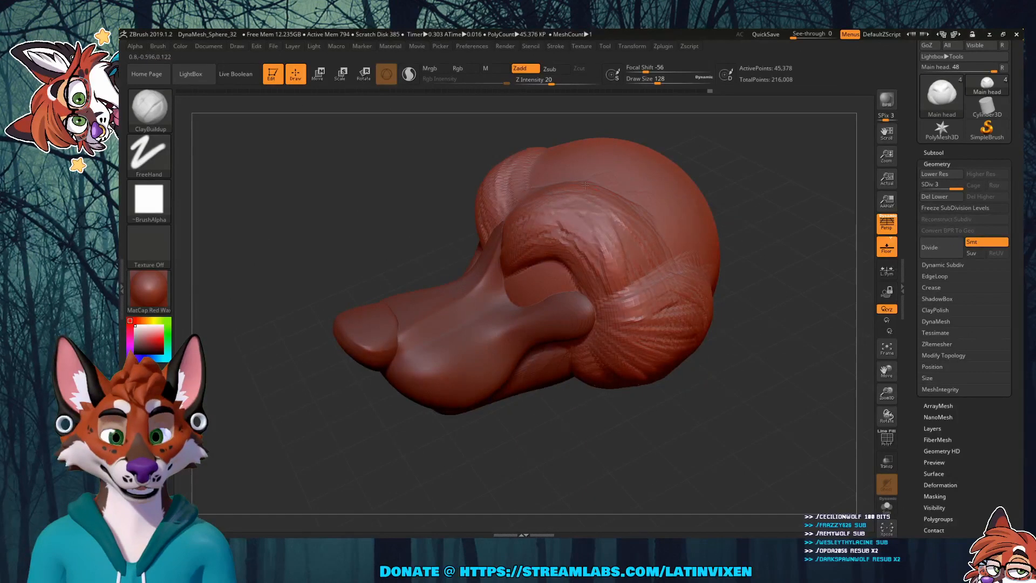
Step: Lay ClayBuildup strokes across the centre of the forehead and back over the crown between the brows
{"action": "mouse_move", "coordinate": [635, 207]}
{"action": "left_mouse_down"}
{"action": "mouse_move", "coordinate": [768, 190]}
{"action": "mouse_move", "coordinate": [811, 222]}
{"action": "mouse_move", "coordinate": [793, 203]}
{"action": "mouse_move", "coordinate": [786, 209]}
{"action": "mouse_move", "coordinate": [804, 310]}
{"action": "mouse_move", "coordinate": [640, 298]}
{"action": "left_mouse_up"}
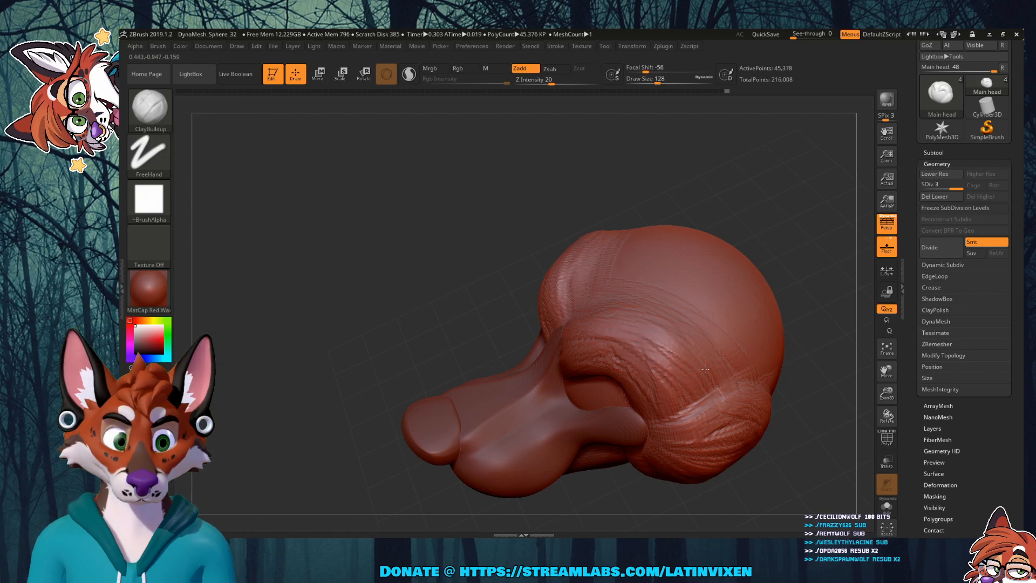
{"action": "mouse_move", "coordinate": [799, 294]}
{"action": "left_mouse_down"}
{"action": "mouse_move", "coordinate": [794, 219]}
{"action": "mouse_move", "coordinate": [731, 275]}
{"action": "left_mouse_up"}
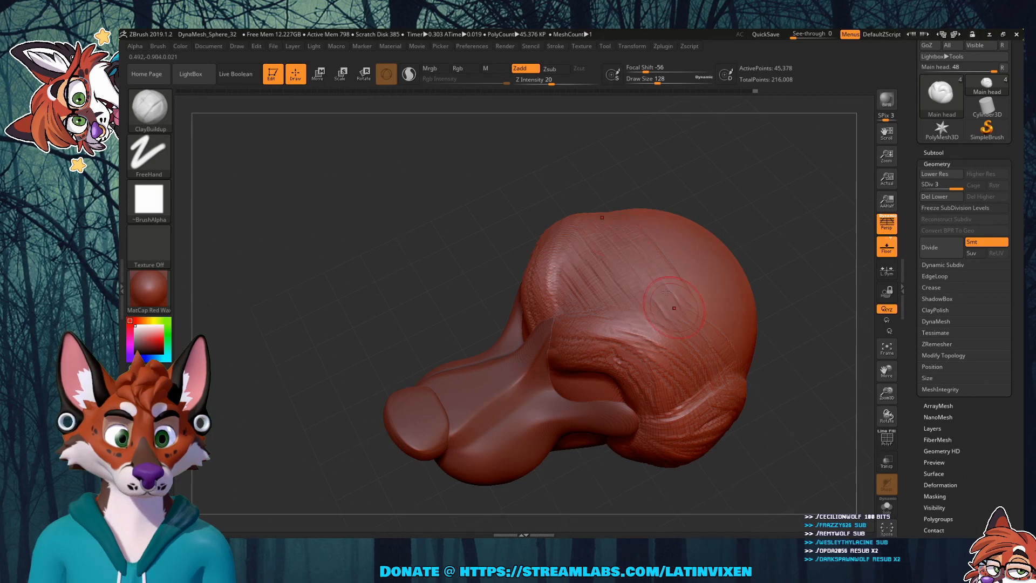
{"action": "left_click_drag", "start_coordinate": [747, 232], "coordinate": [616, 250]}
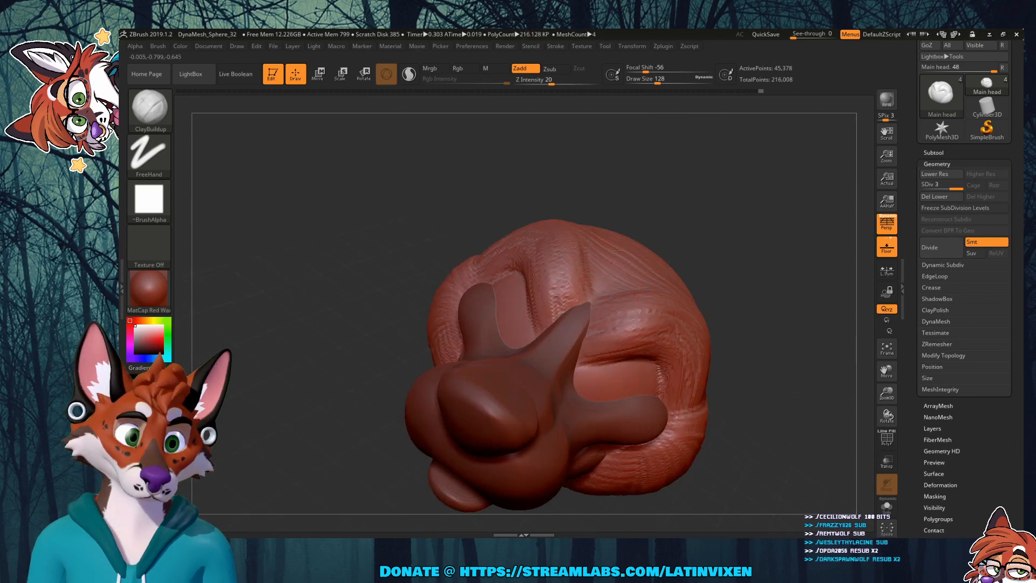
Step: Smooth the ClayBuildup strokes on the cheek, temple, brow ridges and forehead
{"action": "right_click_drag", "start_coordinate": [624, 280], "coordinate": [766, 275]}
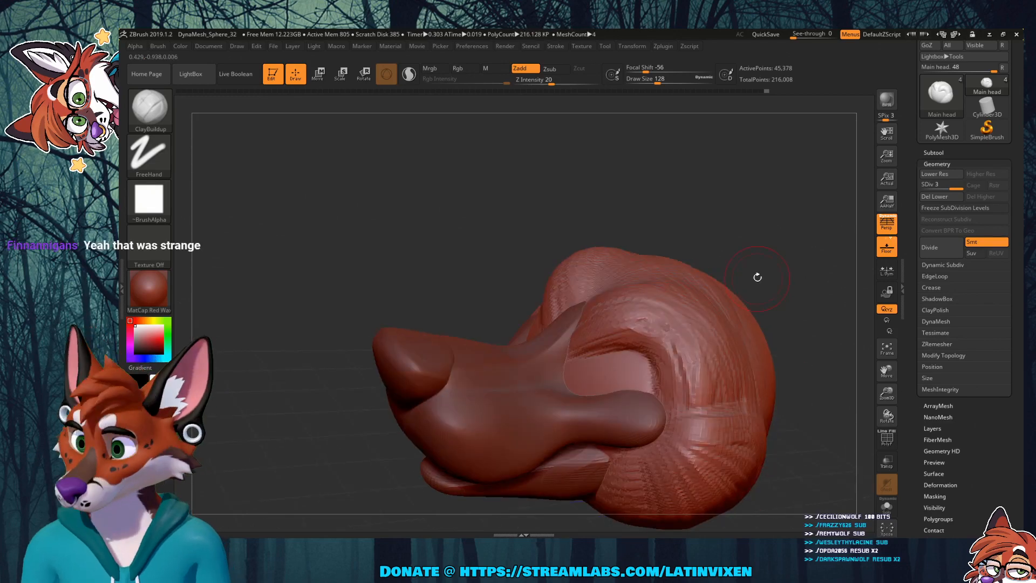
{"action": "mouse_move", "coordinate": [887, 370]}
{"action": "left_mouse_down"}
{"action": "mouse_move", "coordinate": [859, 350]}
{"action": "mouse_move", "coordinate": [801, 370]}
{"action": "mouse_move", "coordinate": [789, 348]}
{"action": "left_mouse_up"}
{"action": "mouse_move", "coordinate": [586, 350]}
{"action": "left_mouse_down", "text": "shift"}
{"action": "mouse_move", "coordinate": [613, 389]}
{"action": "mouse_move", "coordinate": [560, 453]}
{"action": "left_mouse_up", "text": "shift"}
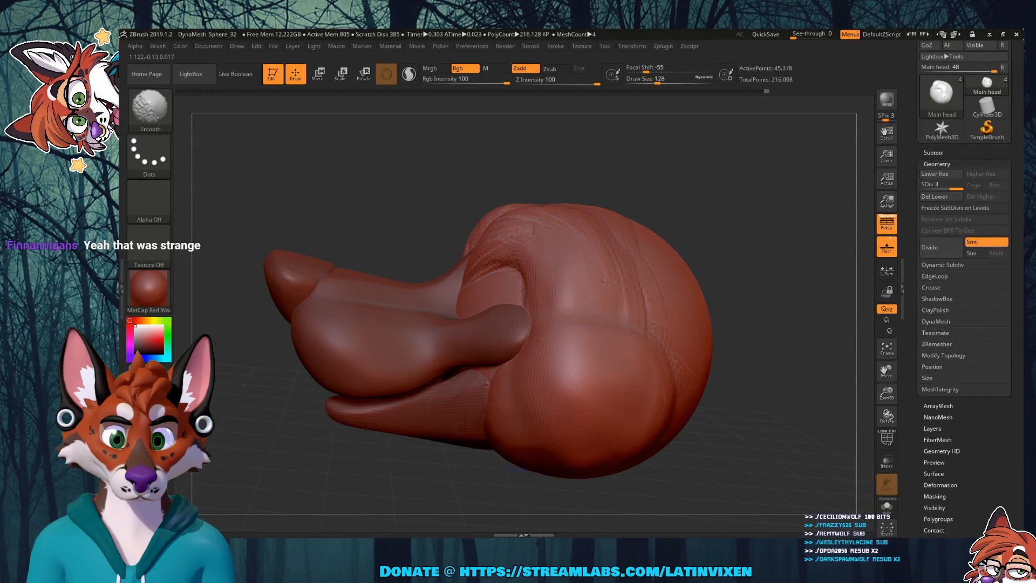
{"action": "mouse_move", "coordinate": [721, 168]}
{"action": "left_mouse_down"}
{"action": "mouse_move", "coordinate": [556, 223]}
{"action": "mouse_move", "coordinate": [453, 189]}
{"action": "left_mouse_up"}
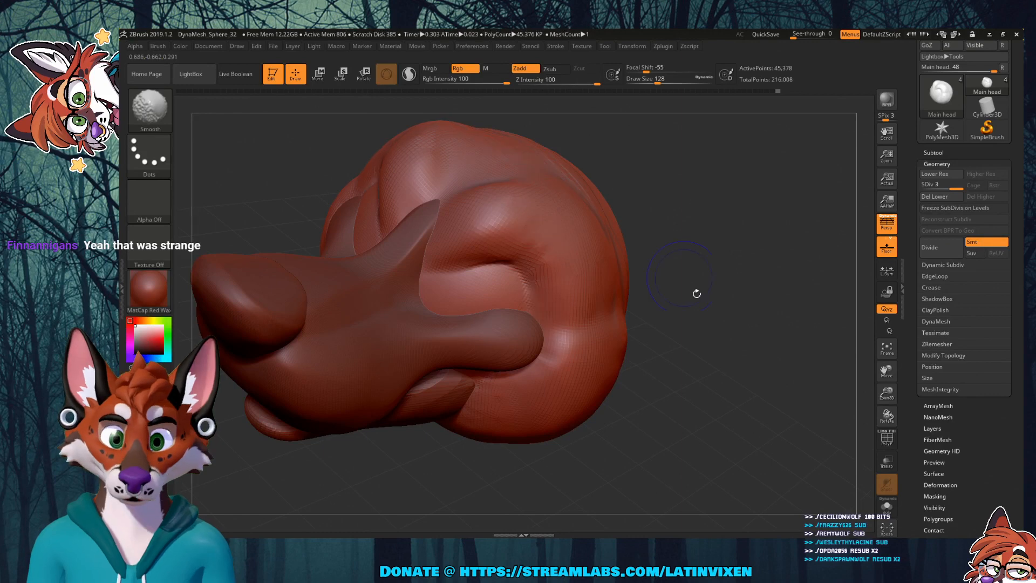
{"action": "mouse_move", "coordinate": [697, 293]}
{"action": "left_mouse_down"}
{"action": "mouse_move", "coordinate": [752, 338]}
{"action": "mouse_move", "coordinate": [622, 253]}
{"action": "mouse_move", "coordinate": [767, 269]}
{"action": "left_mouse_up"}
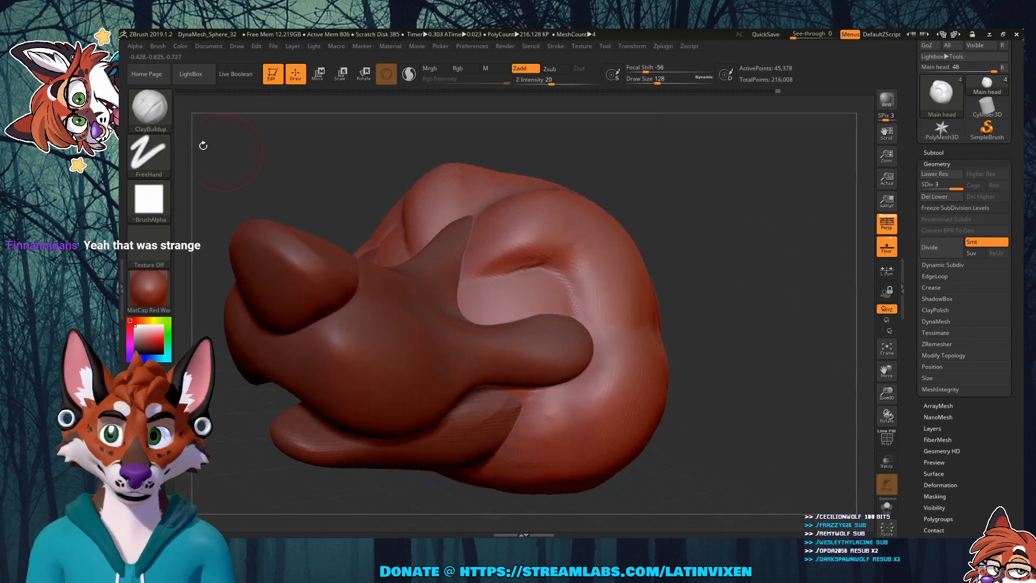
Step: Carve creases with the DamStandard brush under the brow, around the eye socket's outer corner and between temple and cheek
{"action": "left_click", "coordinate": [151, 111]}
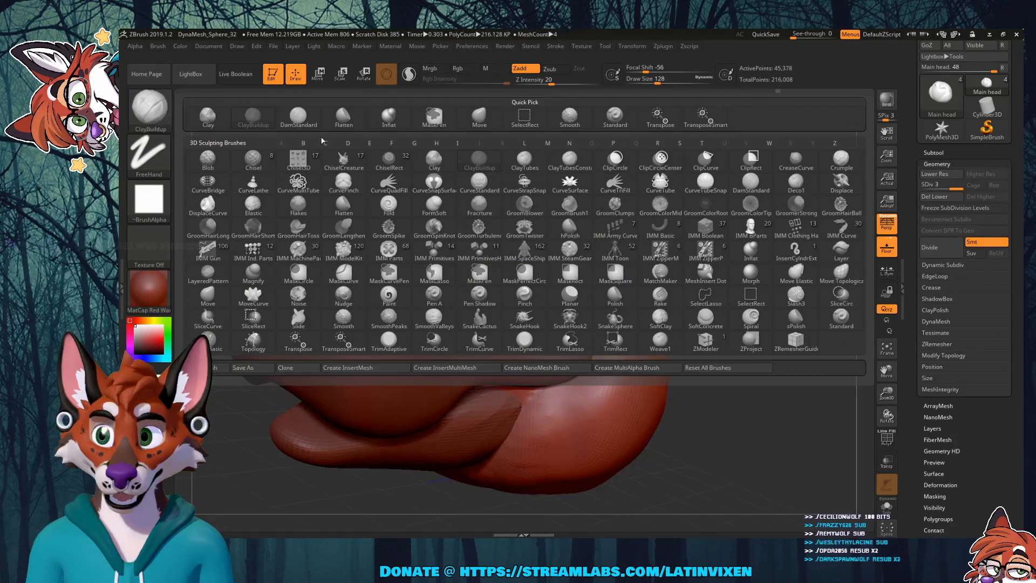
{"action": "left_click", "coordinate": [297, 115]}
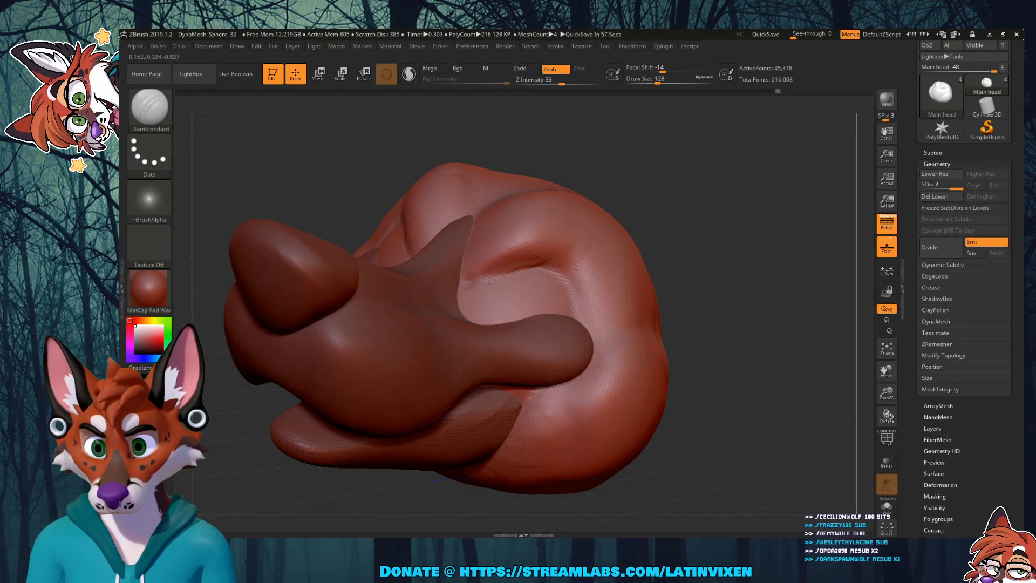
{"action": "mouse_move", "coordinate": [489, 281]}
{"action": "left_mouse_down"}
{"action": "mouse_move", "coordinate": [531, 270]}
{"action": "mouse_move", "coordinate": [573, 304]}
{"action": "left_mouse_up"}
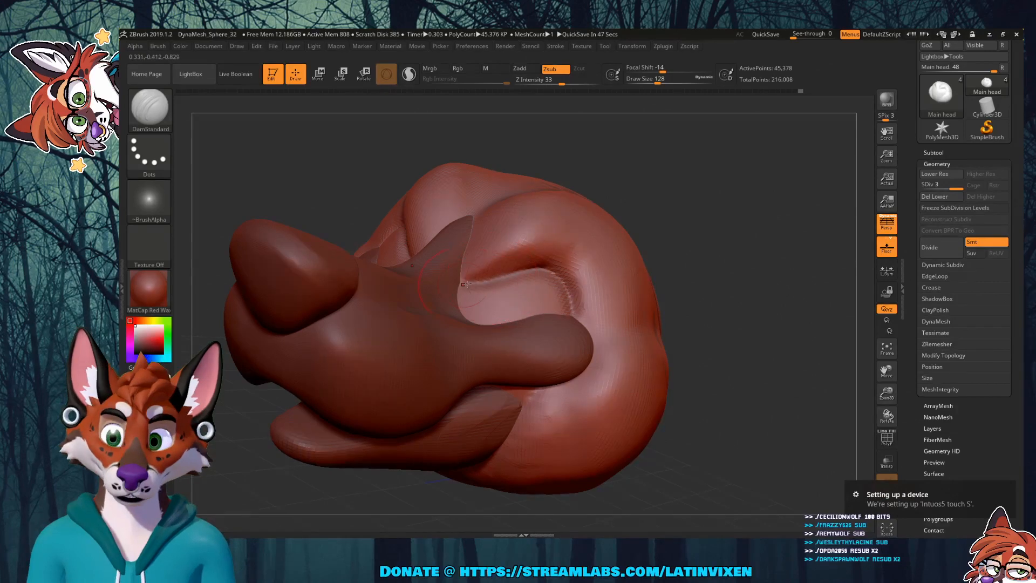
{"action": "left_click_drag", "start_coordinate": [559, 283], "coordinate": [578, 321]}
{"action": "mouse_move", "coordinate": [774, 290]}
{"action": "left_mouse_down"}
{"action": "mouse_move", "coordinate": [735, 293]}
{"action": "mouse_move", "coordinate": [735, 302]}
{"action": "left_mouse_up"}
{"action": "mouse_move", "coordinate": [589, 340]}
{"action": "left_mouse_down"}
{"action": "mouse_move", "coordinate": [642, 326]}
{"action": "mouse_move", "coordinate": [699, 331]}
{"action": "left_mouse_up"}
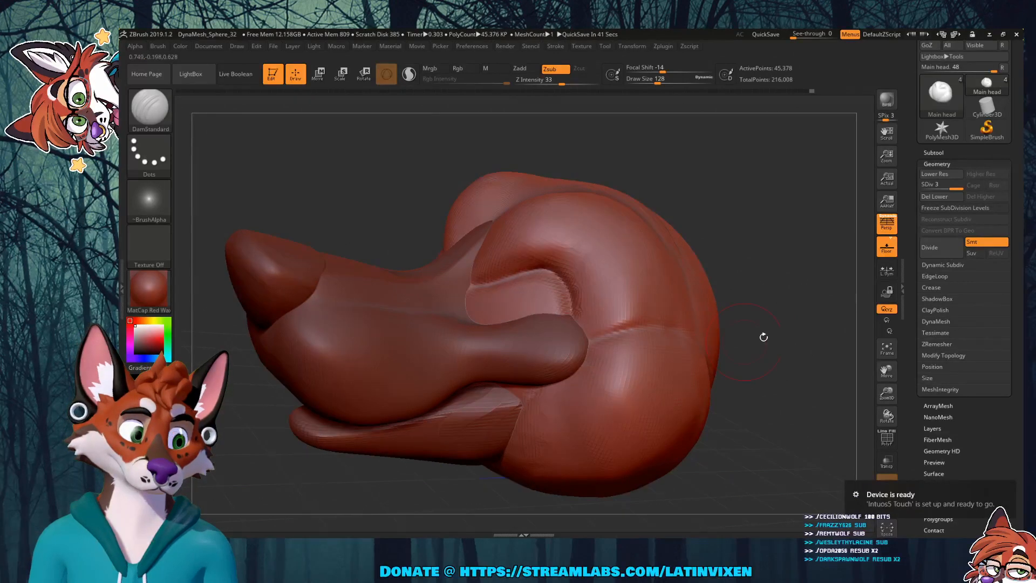
Step: Carve the crease deeper along the top of the cheek, below the temple, with DamStandard strokes
{"action": "left_click_drag", "start_coordinate": [779, 339], "coordinate": [682, 324]}
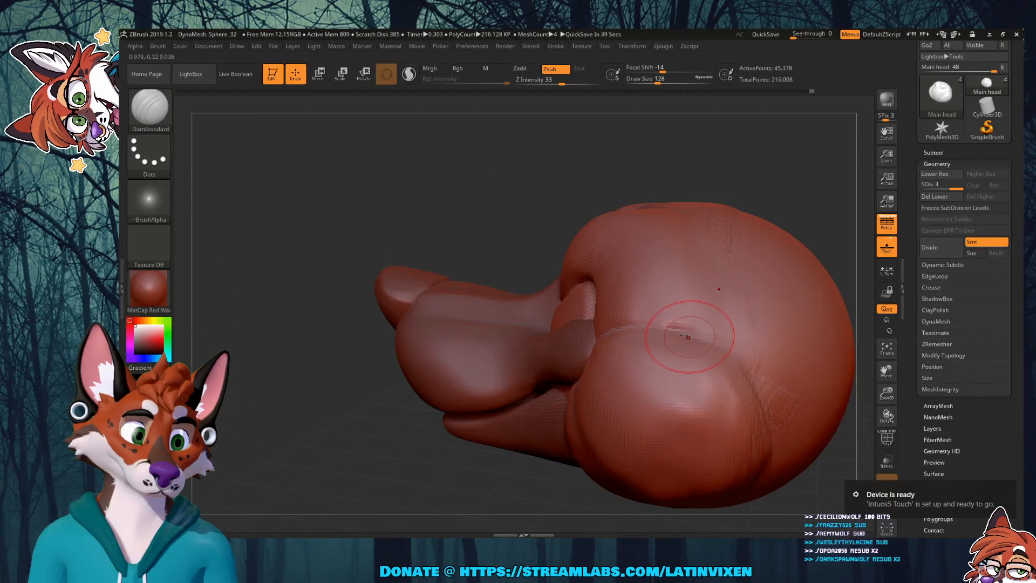
{"action": "left_click_drag", "start_coordinate": [733, 360], "coordinate": [686, 330]}
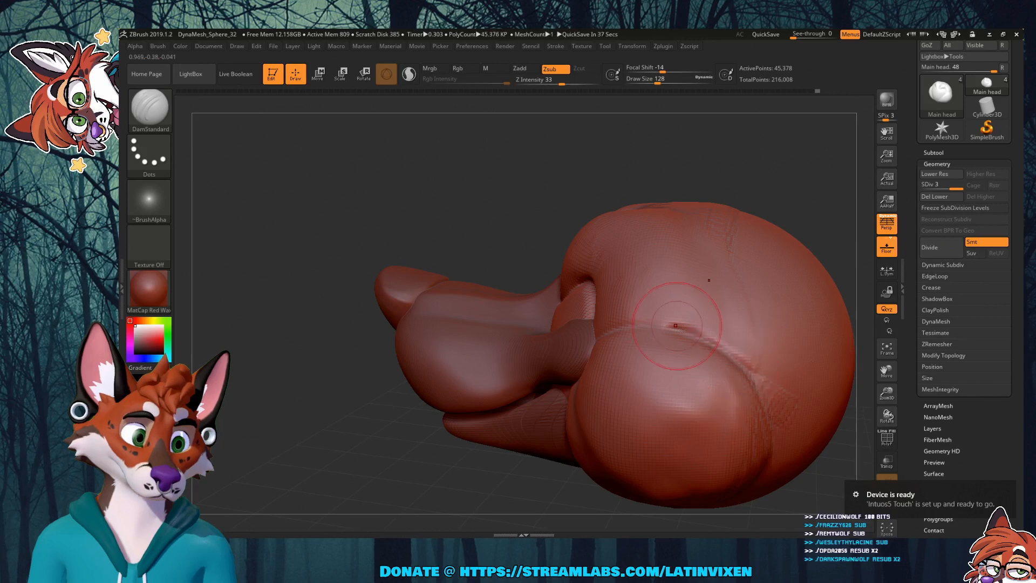
{"action": "left_click_drag", "start_coordinate": [768, 385], "coordinate": [696, 339]}
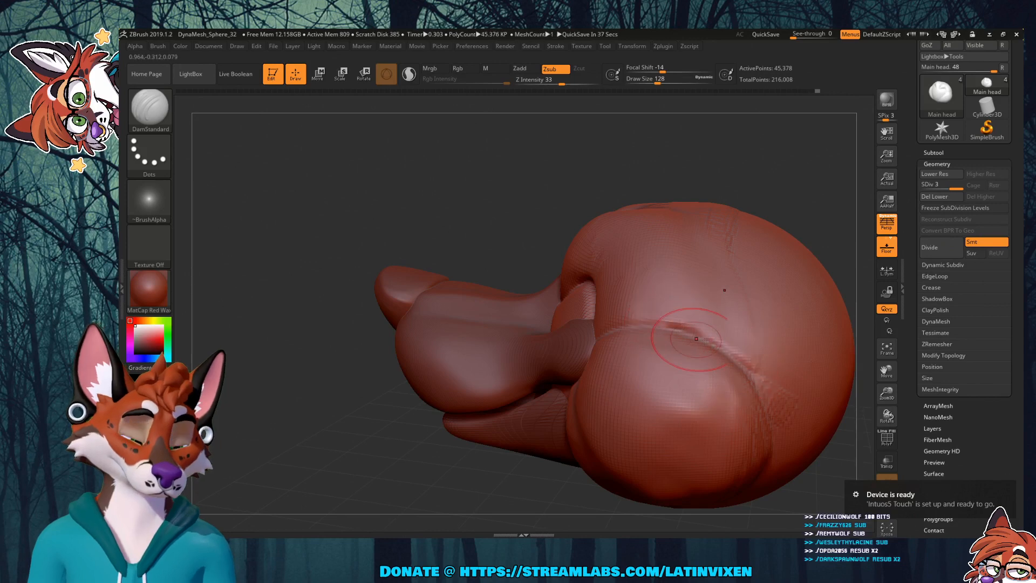
{"action": "mouse_move", "coordinate": [544, 472]}
{"action": "left_mouse_down"}
{"action": "mouse_move", "coordinate": [564, 490]}
{"action": "mouse_move", "coordinate": [661, 326]}
{"action": "mouse_move", "coordinate": [764, 395]}
{"action": "mouse_move", "coordinate": [724, 351]}
{"action": "left_mouse_up"}
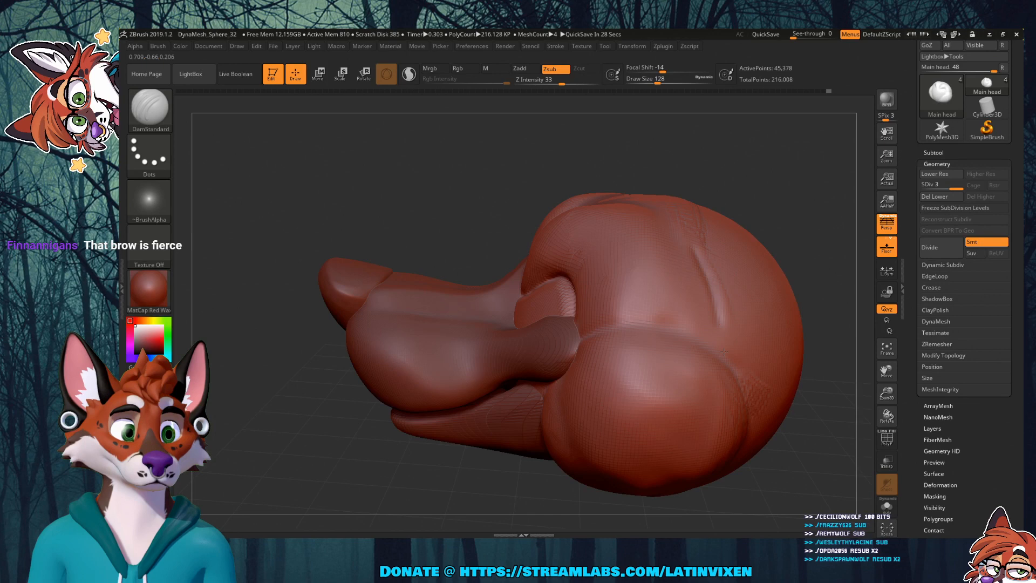
Step: Smooth the crease running from the forehead down behind the brow ridge
{"action": "left_click_drag", "start_coordinate": [782, 172], "coordinate": [705, 290]}
{"action": "key", "text": "shift"}
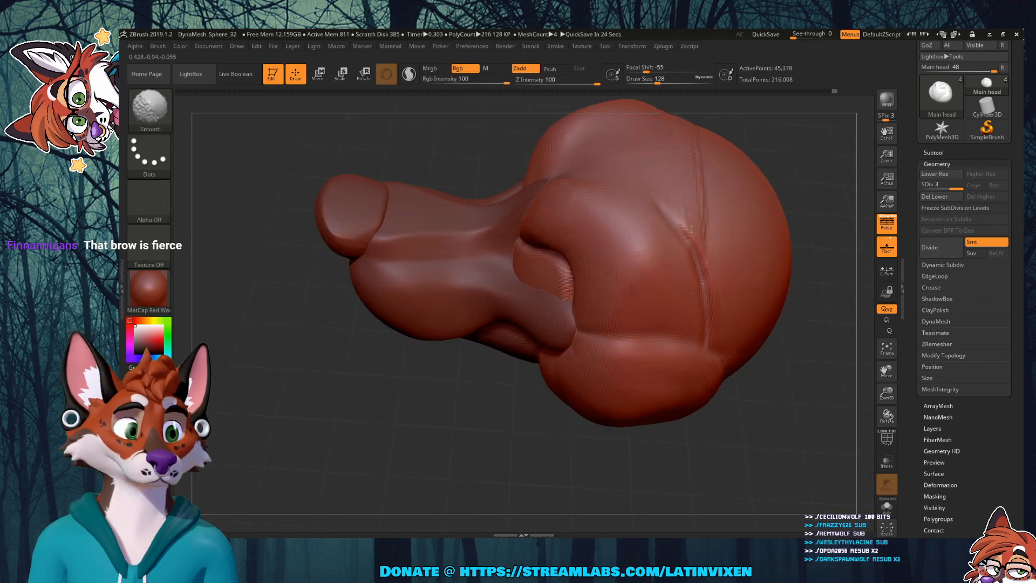
{"action": "left_click_drag", "start_coordinate": [692, 230], "coordinate": [705, 275], "text": "shift"}
{"action": "left_click_drag", "start_coordinate": [819, 171], "coordinate": [812, 216]}
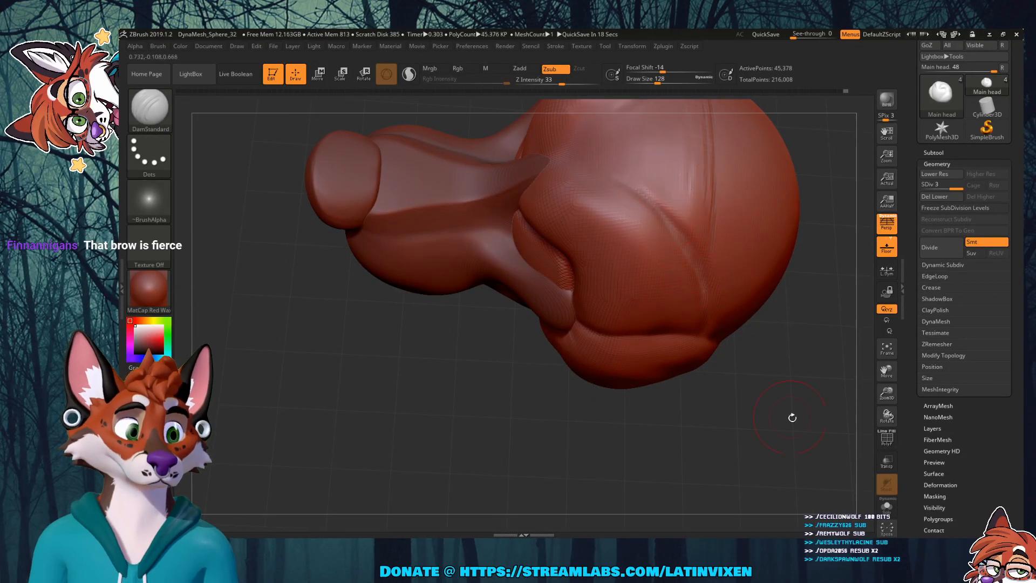
{"action": "left_click_drag", "start_coordinate": [792, 417], "coordinate": [778, 215]}
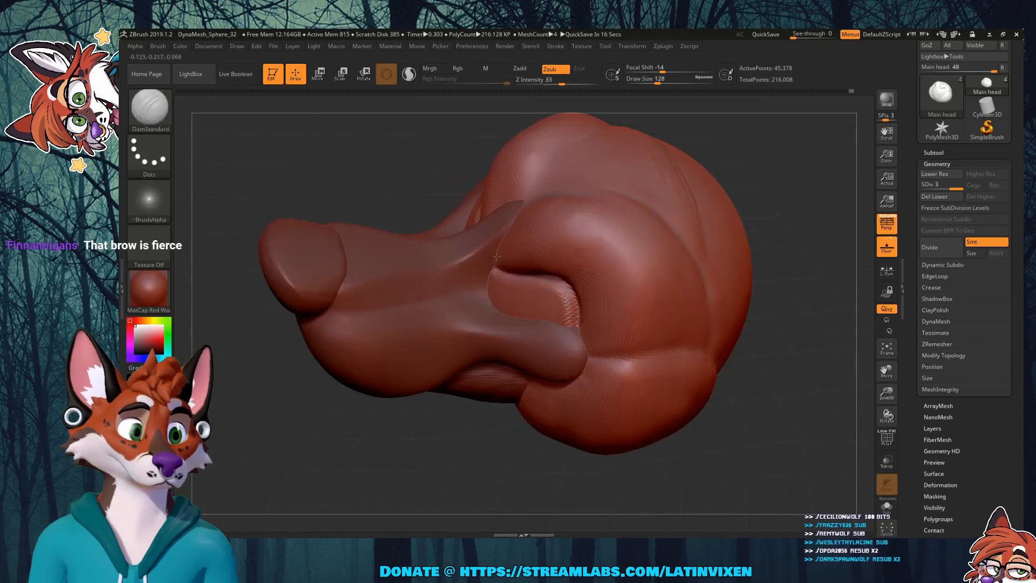
Step: Carve a DamStandard crease across the top of the brow ridge towards the temple
{"action": "left_click_drag", "start_coordinate": [427, 173], "coordinate": [464, 197]}
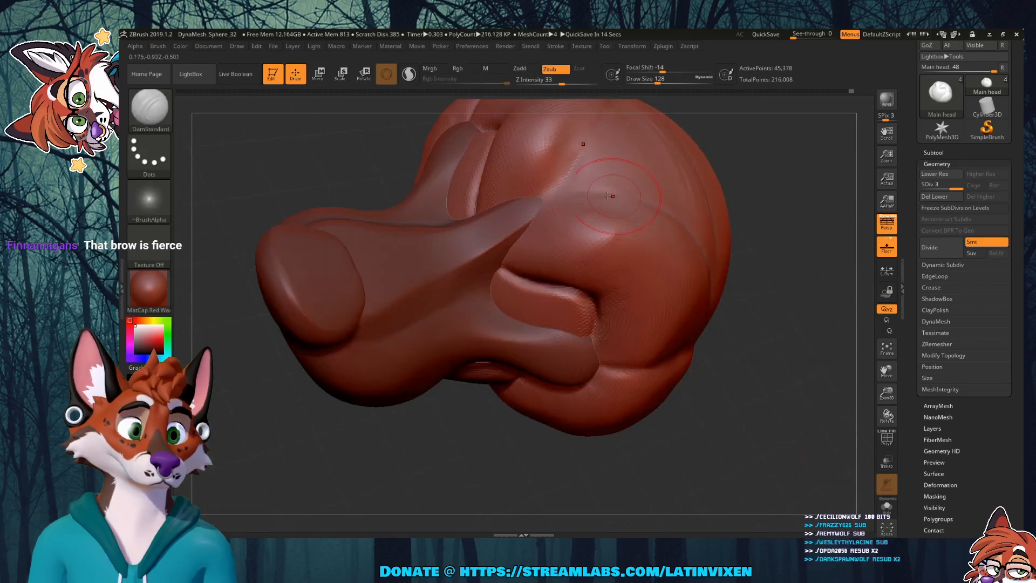
{"action": "left_click_drag", "start_coordinate": [596, 194], "coordinate": [648, 206]}
{"action": "left_click_drag", "start_coordinate": [806, 227], "coordinate": [758, 190]}
{"action": "key", "text": "shift"}
{"action": "mouse_move", "coordinate": [827, 400]}
{"action": "left_mouse_down"}
{"action": "mouse_move", "coordinate": [791, 379]}
{"action": "mouse_move", "coordinate": [808, 403]}
{"action": "mouse_move", "coordinate": [788, 239]}
{"action": "mouse_move", "coordinate": [828, 199]}
{"action": "mouse_move", "coordinate": [808, 178]}
{"action": "left_mouse_up"}
{"action": "left_click_drag", "start_coordinate": [808, 180], "coordinate": [782, 180]}
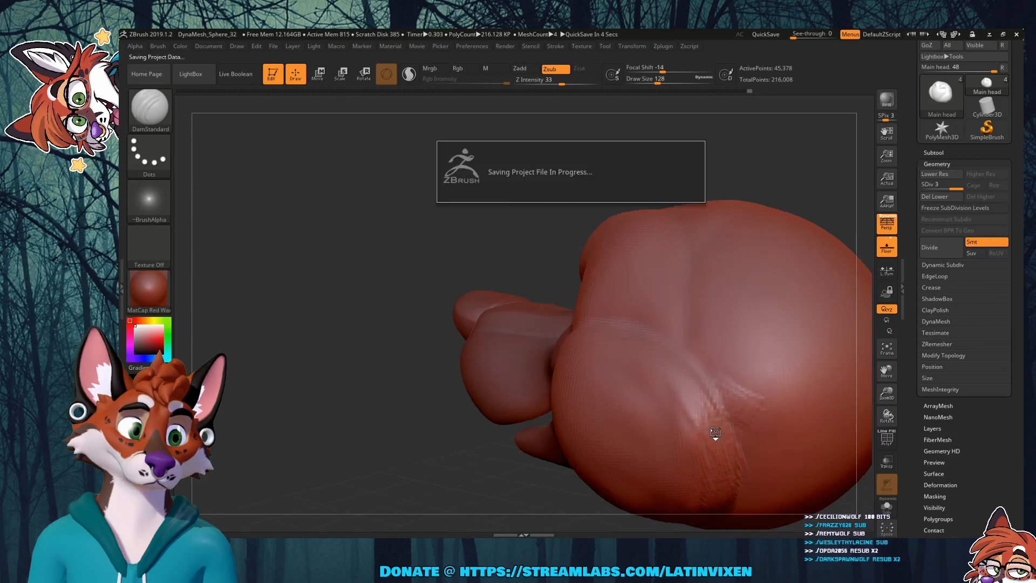
Step: Undo the last two strokes behind the cheek
{"action": "key", "text": "ctrl"}
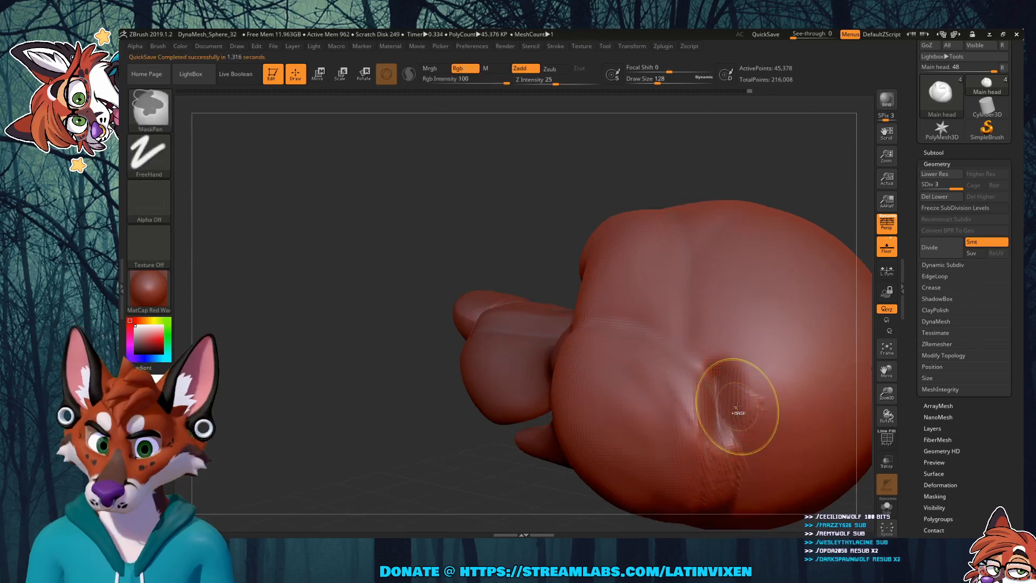
{"action": "key", "text": "ctrl+z"}
{"action": "key", "text": "ctrl+z"}
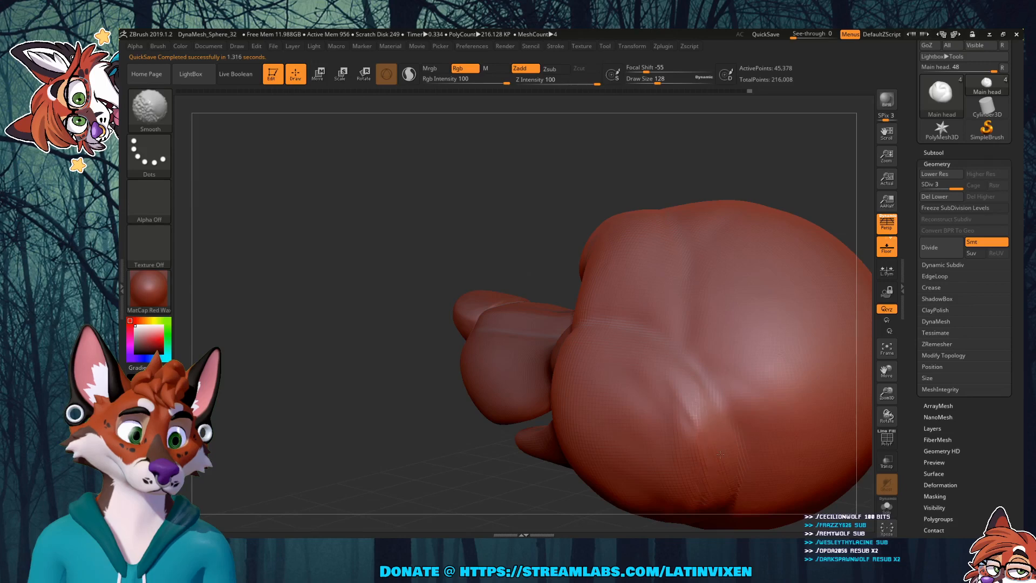
{"action": "left_click_drag", "start_coordinate": [777, 174], "coordinate": [817, 170]}
{"action": "left_click_drag", "start_coordinate": [886, 393], "coordinate": [886, 360]}
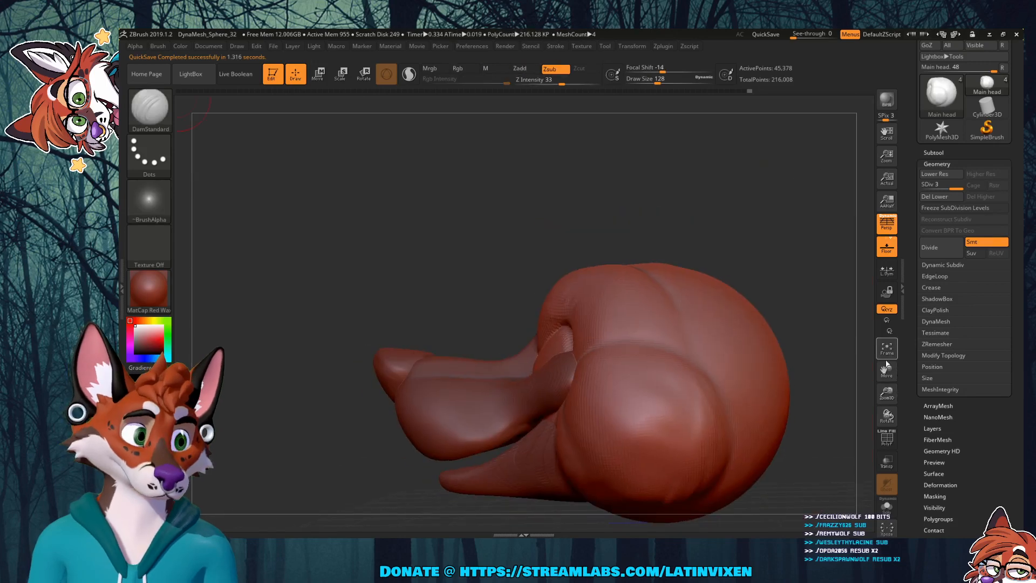
{"action": "left_click_drag", "start_coordinate": [706, 232], "coordinate": [768, 248]}
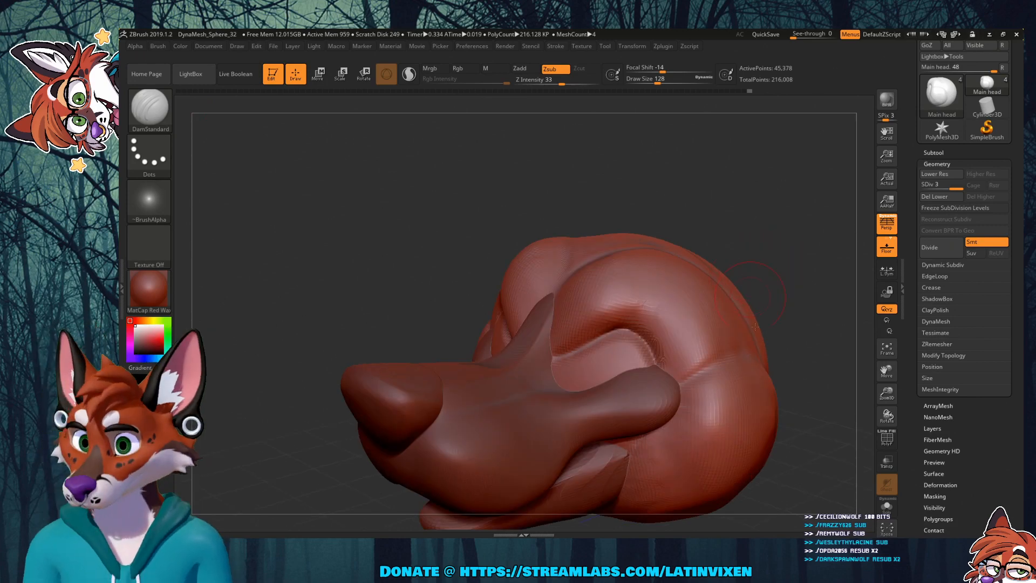
{"action": "mouse_move", "coordinate": [888, 381]}
{"action": "left_mouse_down"}
{"action": "mouse_move", "coordinate": [879, 351]}
{"action": "mouse_move", "coordinate": [884, 363]}
{"action": "left_mouse_up"}
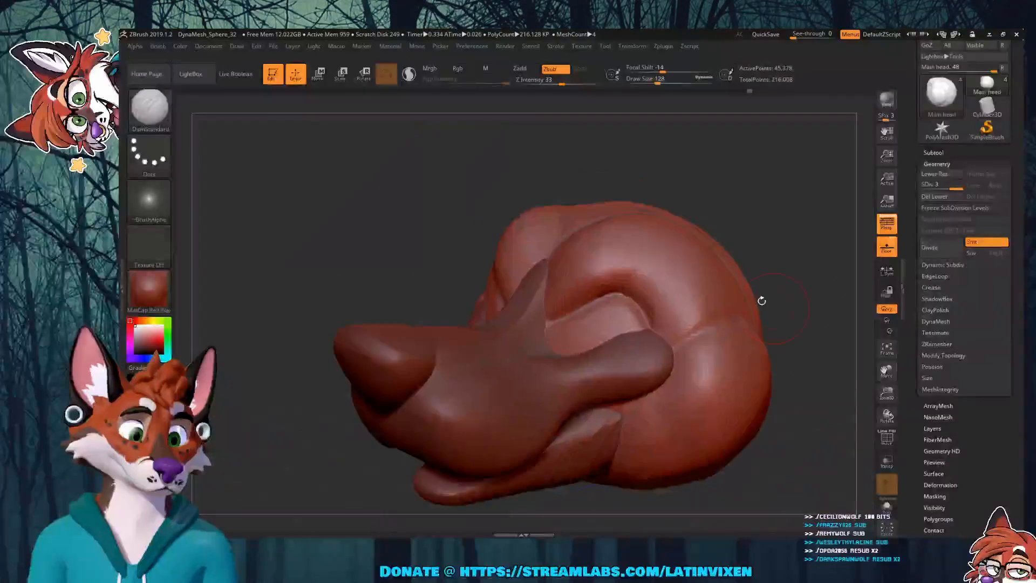
{"action": "left_click_drag", "start_coordinate": [762, 300], "coordinate": [821, 260]}
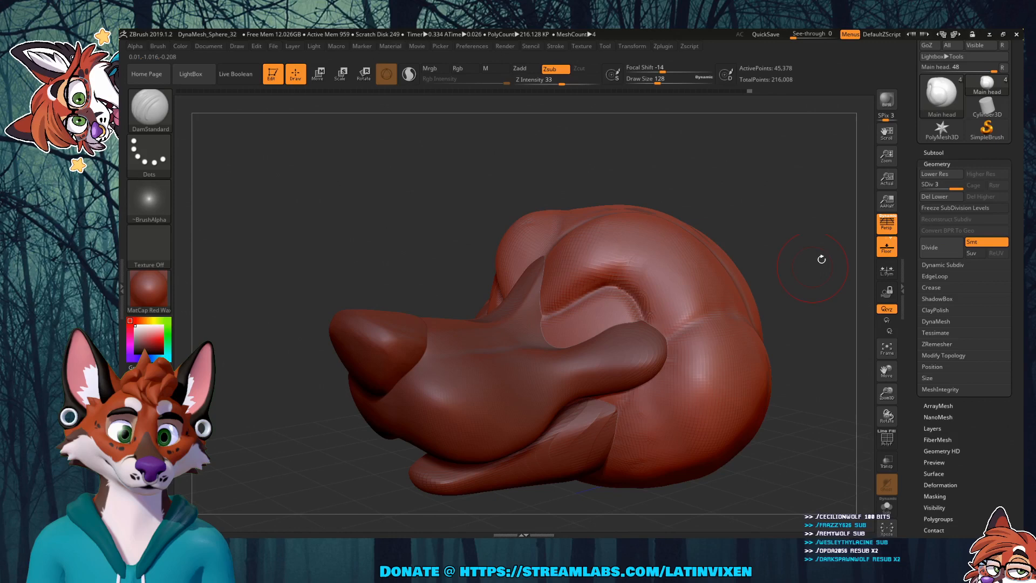
Step: Browse the QuickSave projects in LightBox and close it without opening one
{"action": "left_click", "coordinate": [200, 75]}
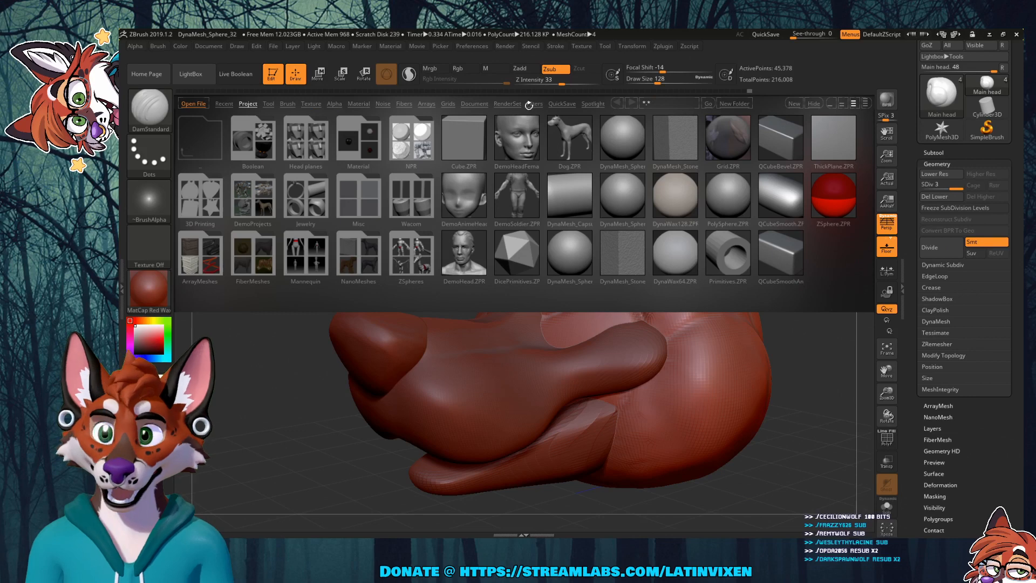
{"action": "left_click", "coordinate": [567, 103]}
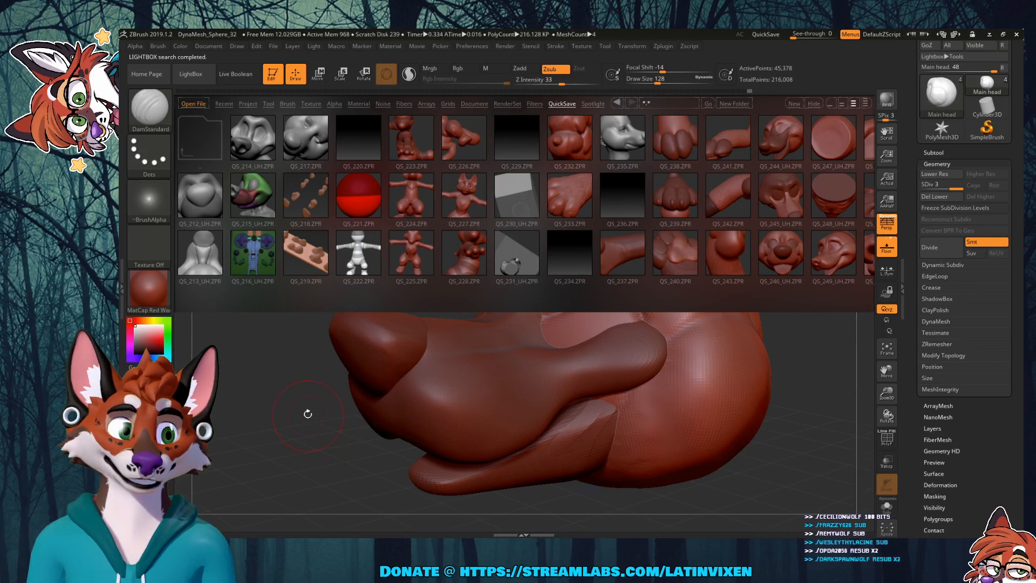
{"action": "left_click", "coordinate": [199, 82]}
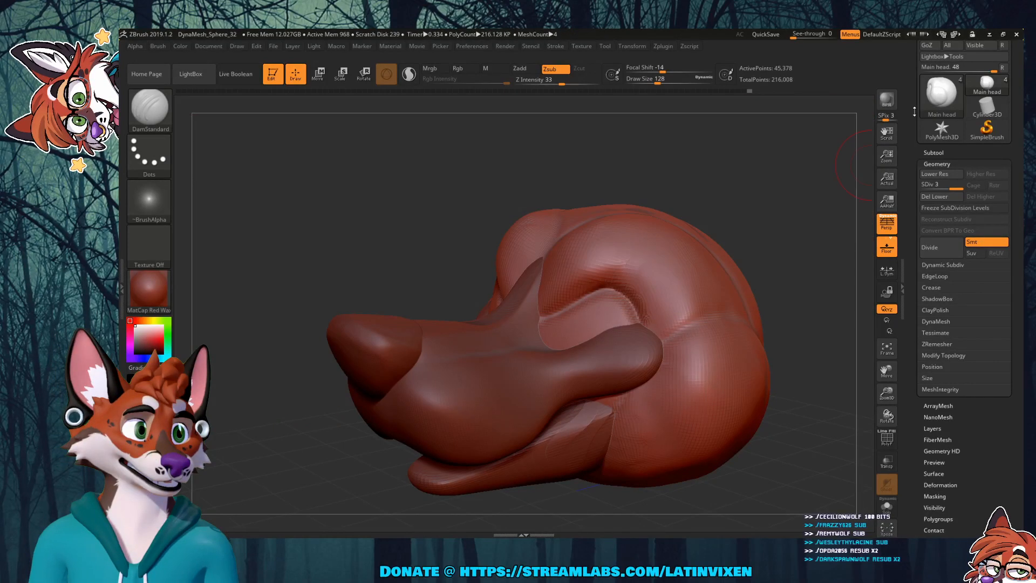
Step: Export the main head mesh to the Desktop in OBJ format under the existing file name grumpdog
{"action": "left_click_drag", "start_coordinate": [914, 112], "coordinate": [914, 210]}
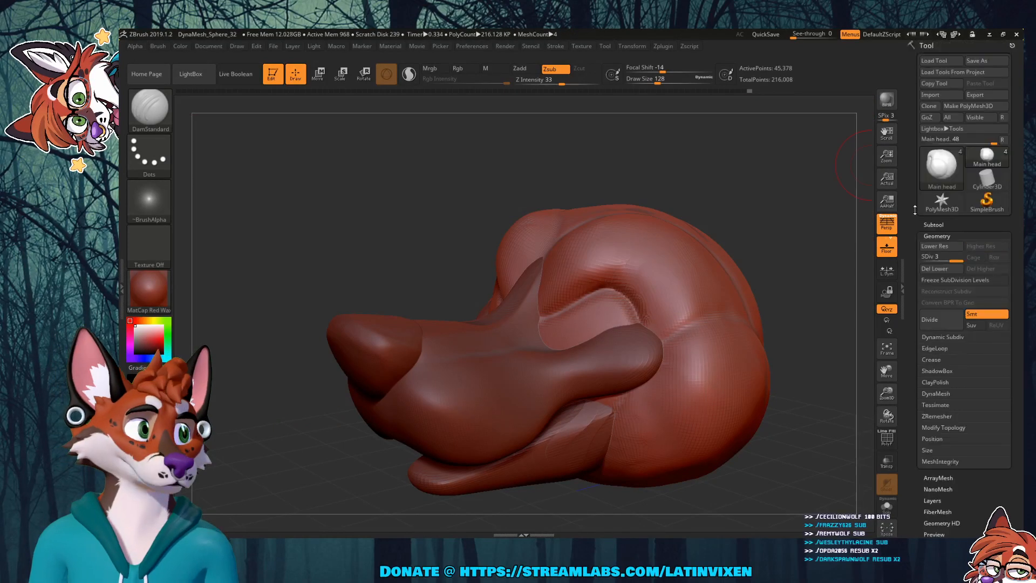
{"action": "left_click", "coordinate": [977, 96]}
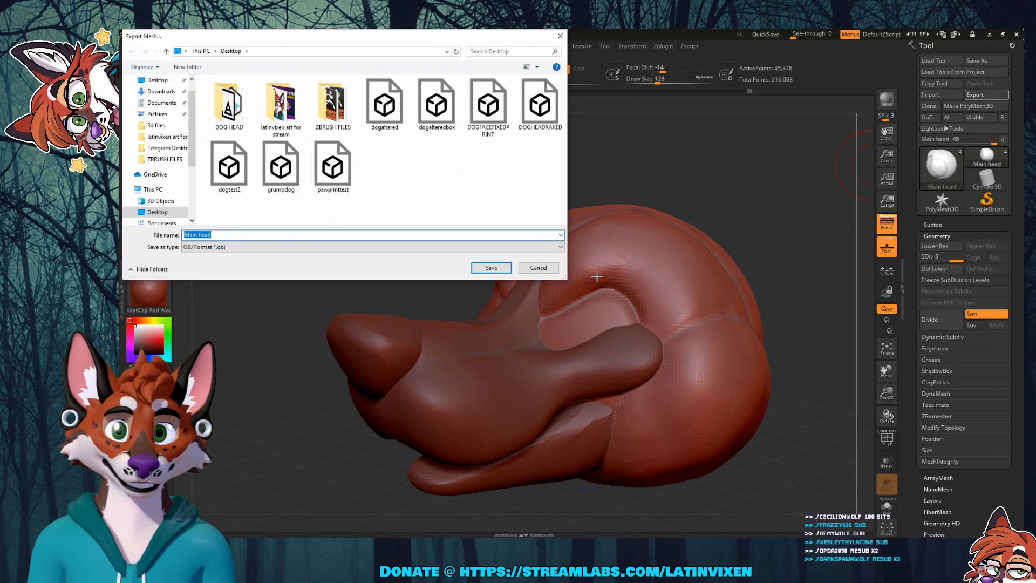
{"action": "left_click", "coordinate": [281, 164]}
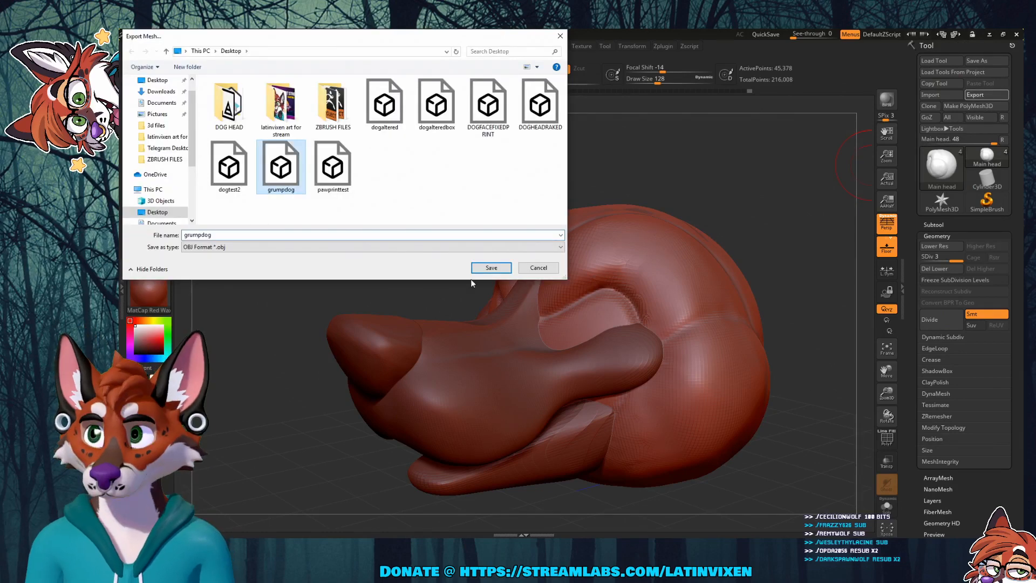
{"action": "left_click", "coordinate": [491, 267]}
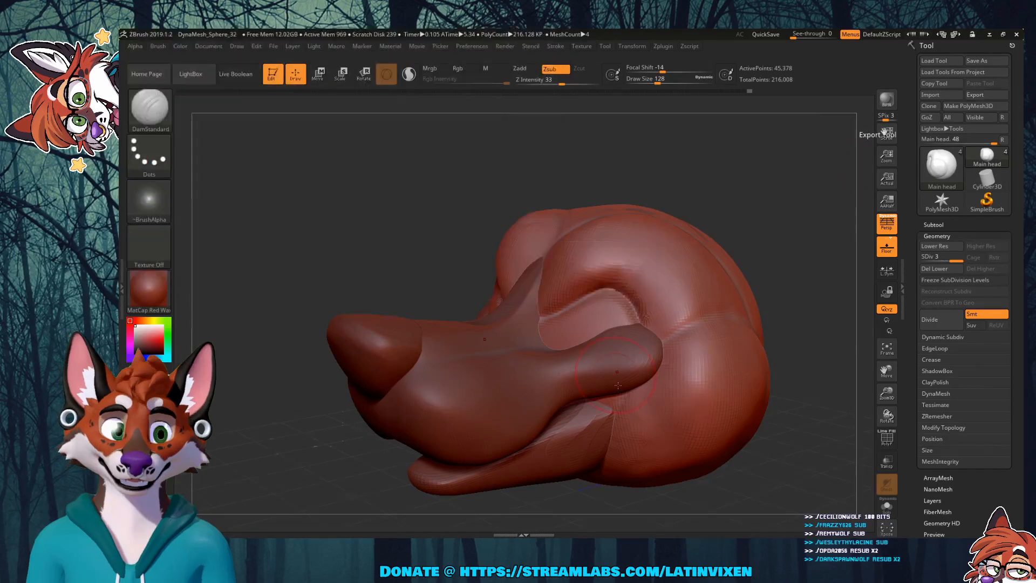
Step: Examine the whole head from the side, above and front to judge the brows, cheeks and overall silhouette
{"action": "left_click_drag", "start_coordinate": [727, 218], "coordinate": [537, 216]}
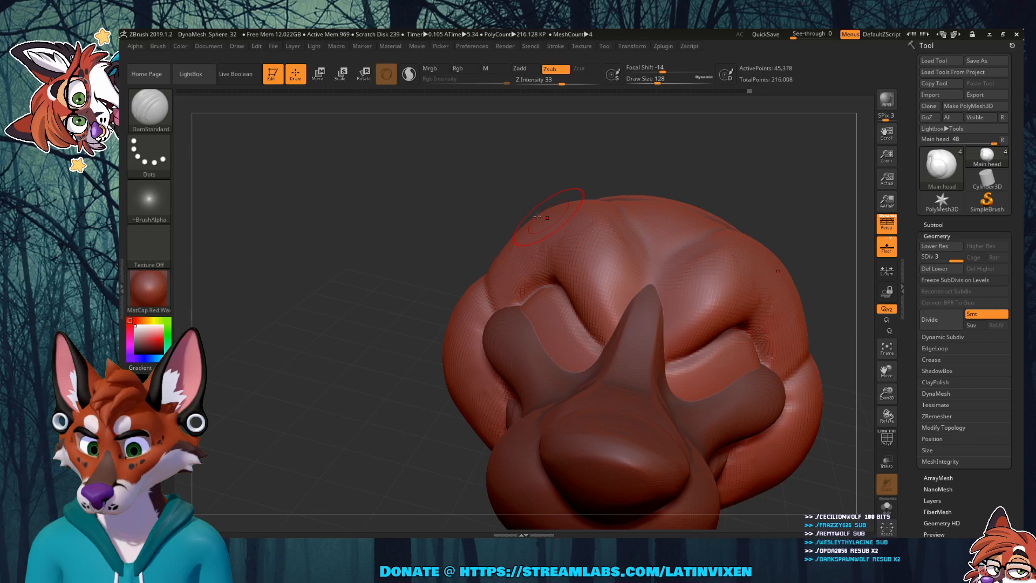
{"action": "key", "text": "shift"}
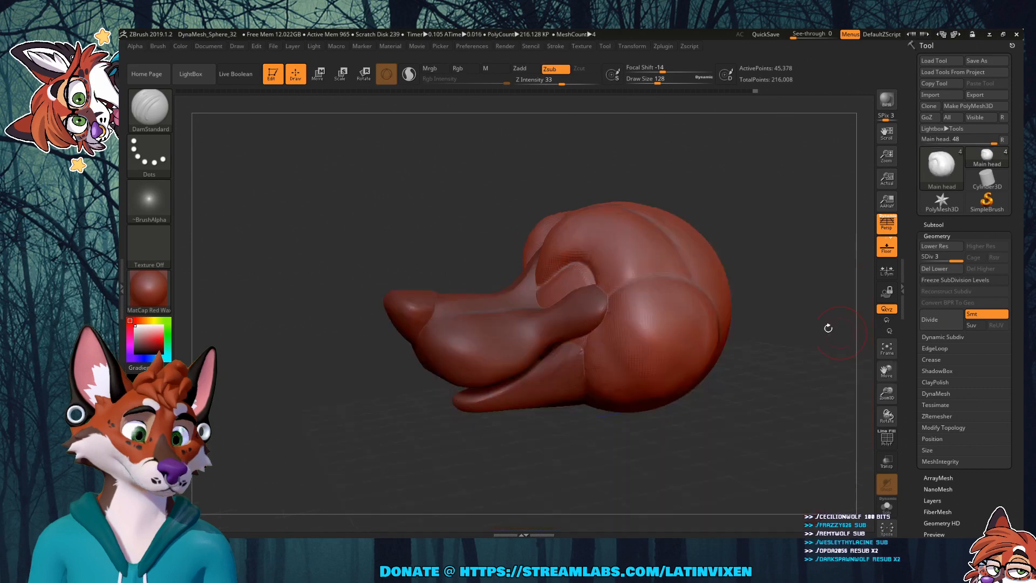
{"action": "left_click_drag", "start_coordinate": [828, 329], "coordinate": [938, 346]}
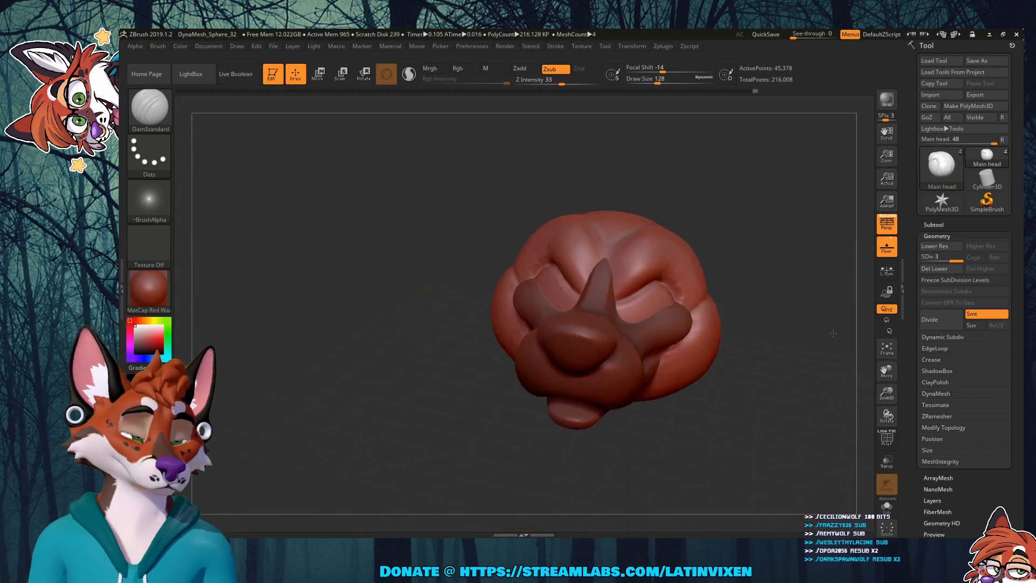
{"action": "left_click_drag", "start_coordinate": [834, 333], "coordinate": [699, 238]}
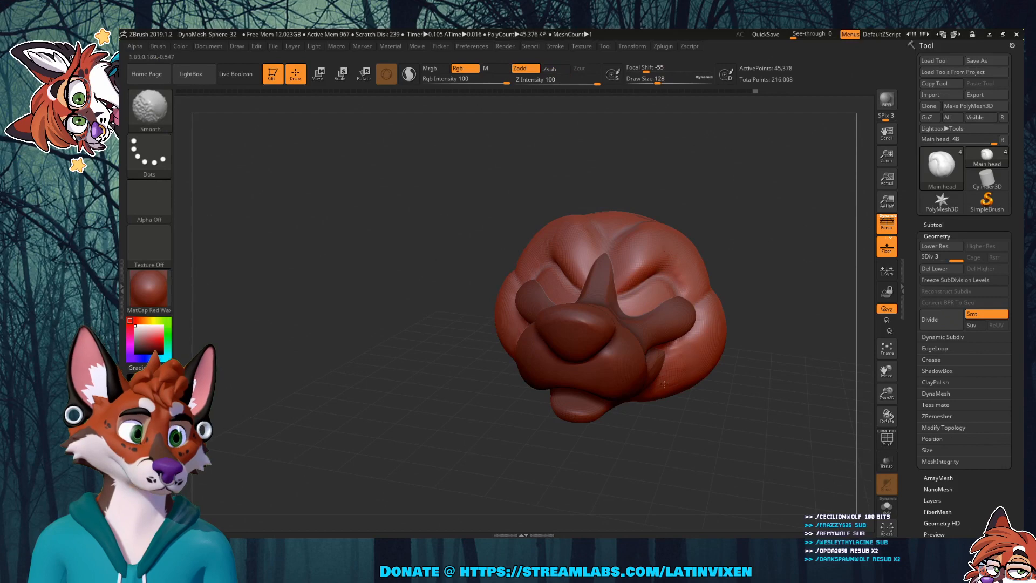
{"action": "mouse_move", "coordinate": [800, 297]}
{"action": "left_mouse_down"}
{"action": "mouse_move", "coordinate": [811, 292]}
{"action": "mouse_move", "coordinate": [776, 279]}
{"action": "left_mouse_up"}
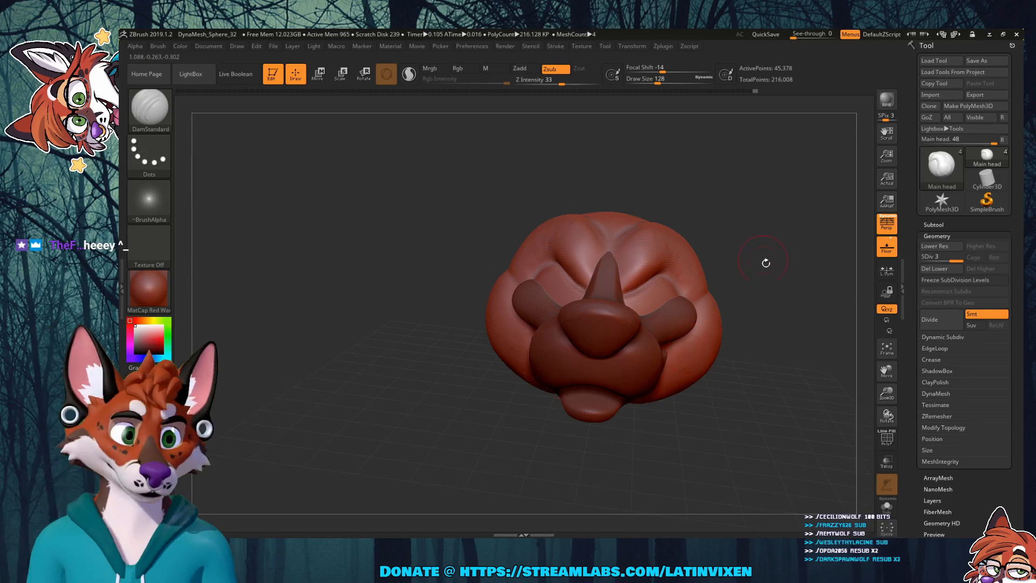
{"action": "left_click_drag", "start_coordinate": [765, 263], "coordinate": [689, 231]}
{"action": "key", "text": "shift"}
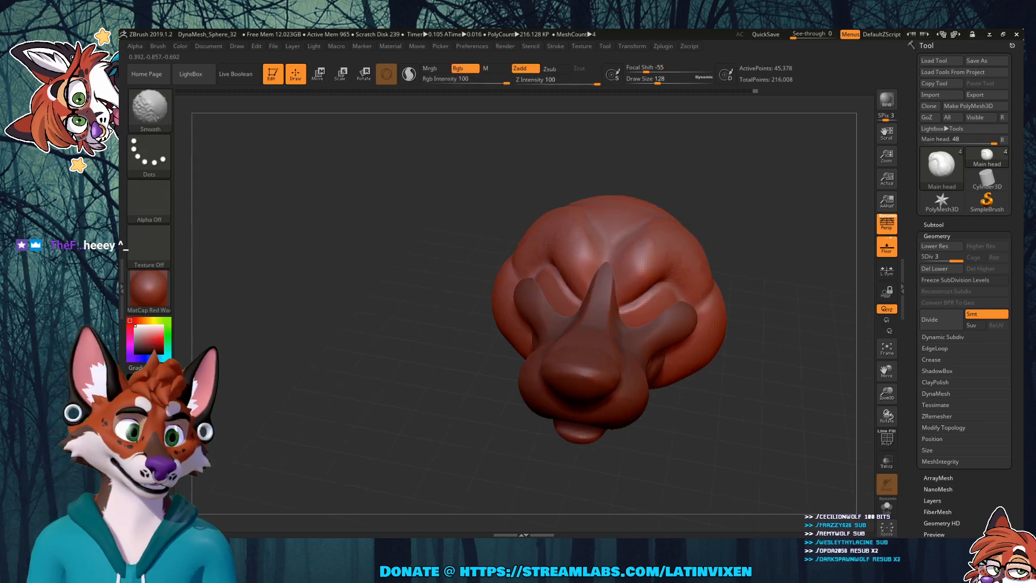
{"action": "left_click_drag", "start_coordinate": [775, 245], "coordinate": [798, 221]}
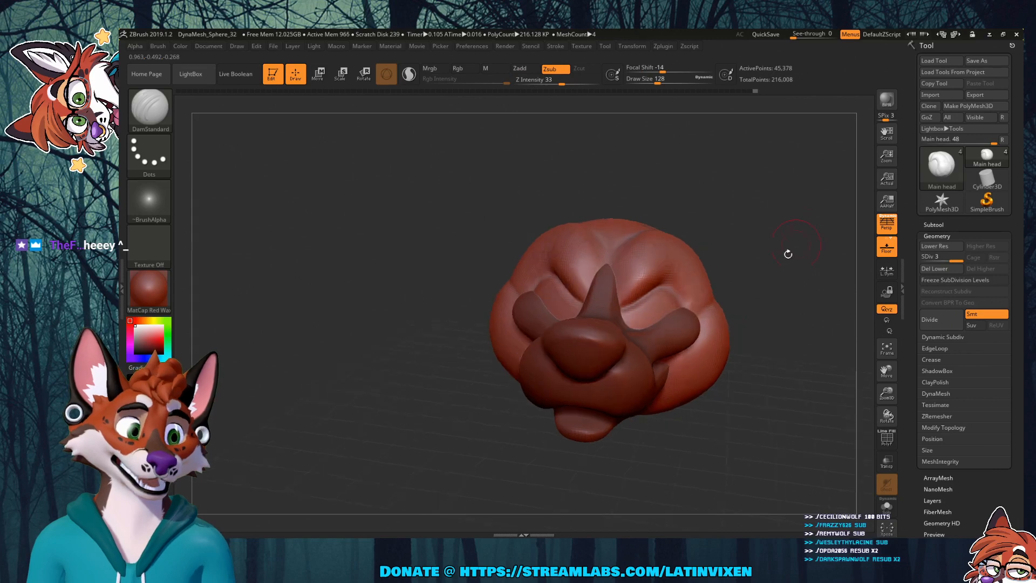
{"action": "left_click_drag", "start_coordinate": [774, 313], "coordinate": [771, 383], "text": "shift"}
{"action": "left_click_drag", "start_coordinate": [882, 372], "coordinate": [758, 370]}
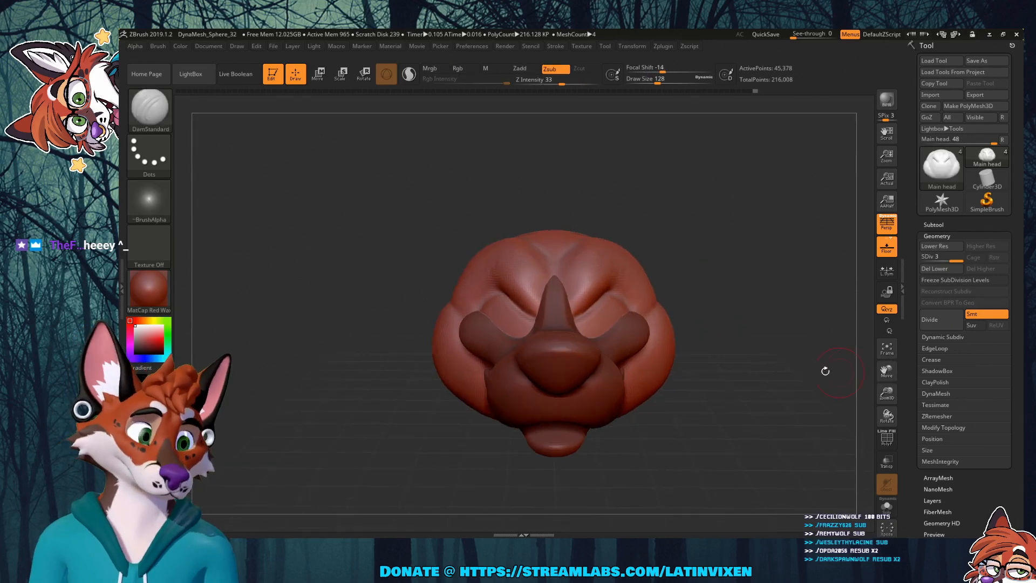
Step: Pull the cheeks outward on both sides of the main head with the Move brush at draw size 311
{"action": "left_click", "coordinate": [151, 110]}
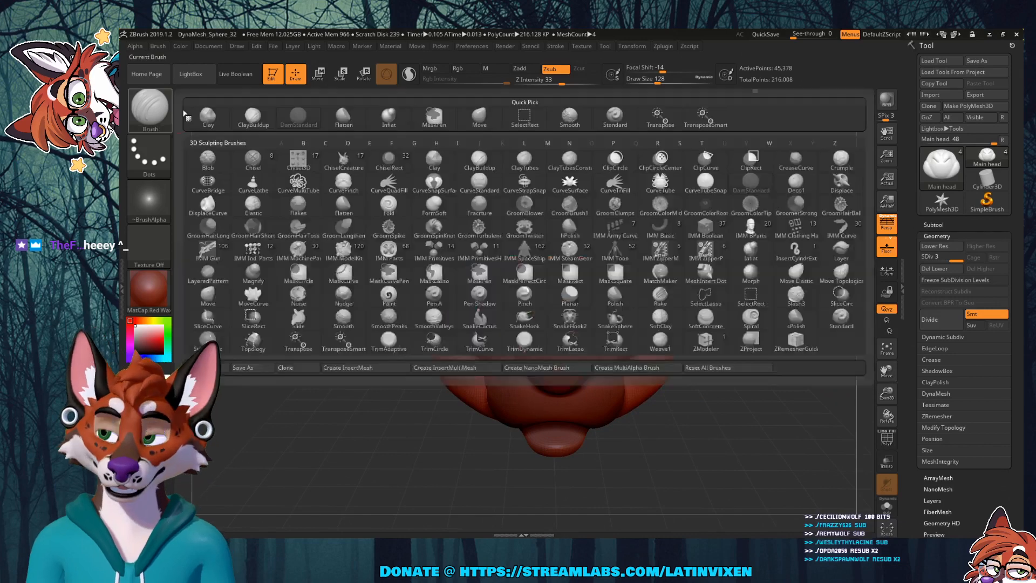
{"action": "left_click", "coordinate": [480, 116]}
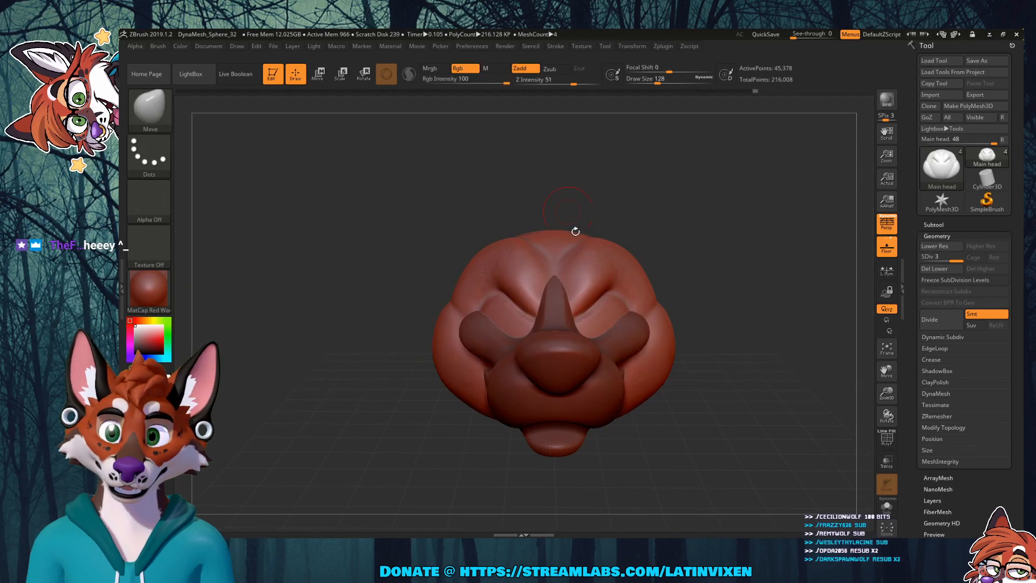
{"action": "left_click_drag", "start_coordinate": [659, 82], "coordinate": [675, 82]}
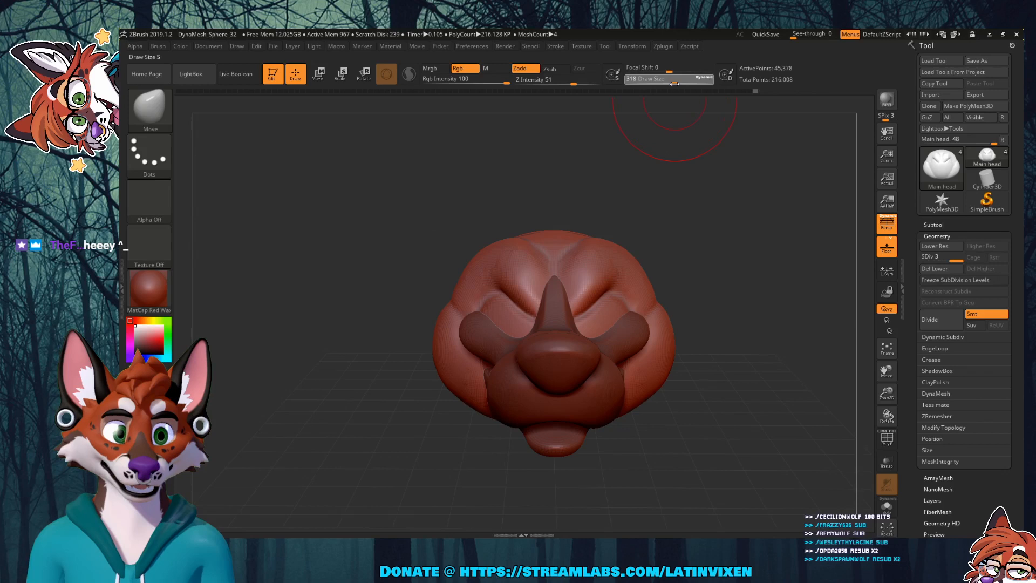
{"action": "left_click_drag", "start_coordinate": [676, 353], "coordinate": [682, 349]}
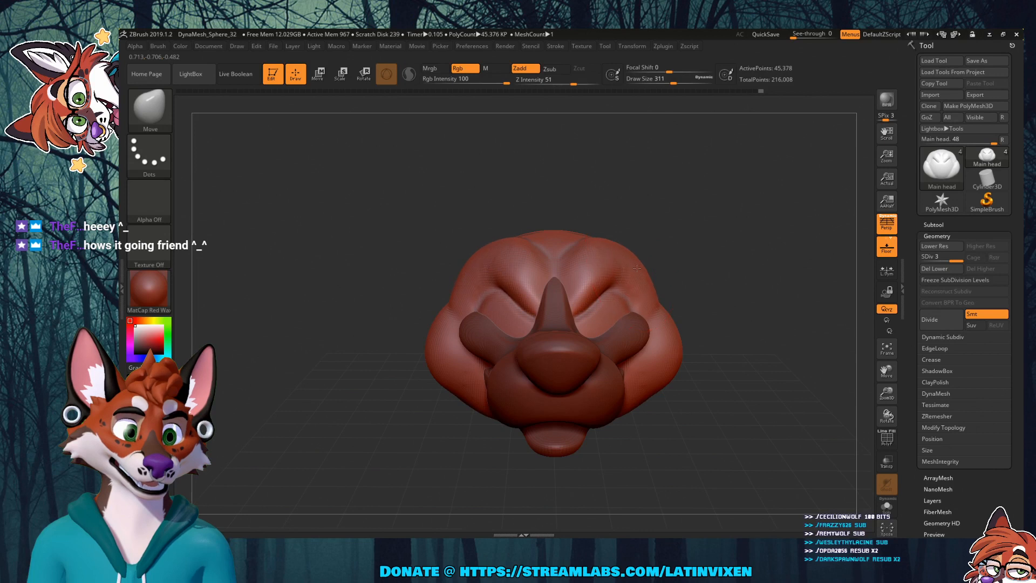
{"action": "mouse_move", "coordinate": [774, 359]}
{"action": "left_mouse_down"}
{"action": "mouse_move", "coordinate": [732, 366]}
{"action": "mouse_move", "coordinate": [673, 348]}
{"action": "left_mouse_up"}
{"action": "mouse_move", "coordinate": [710, 309]}
{"action": "left_mouse_down"}
{"action": "mouse_move", "coordinate": [760, 335]}
{"action": "mouse_move", "coordinate": [752, 353]}
{"action": "mouse_move", "coordinate": [792, 326]}
{"action": "mouse_move", "coordinate": [777, 307]}
{"action": "mouse_move", "coordinate": [720, 290]}
{"action": "mouse_move", "coordinate": [735, 345]}
{"action": "mouse_move", "coordinate": [699, 343]}
{"action": "left_mouse_up"}
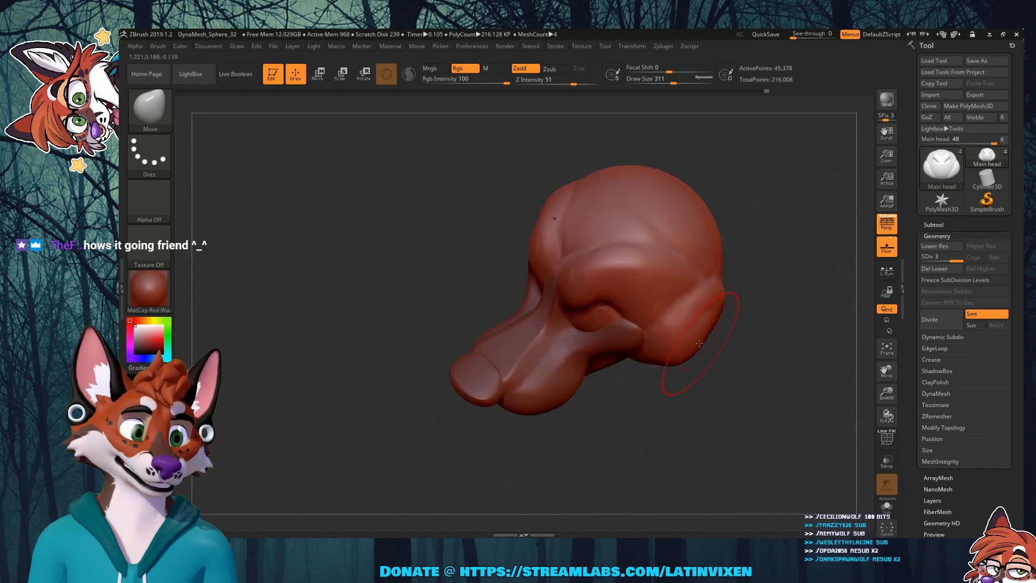
Step: Flatten the underside and rear bulge of the main head's cheek with the Flatten brush at draw size 120 and Z intensity 13
{"action": "left_click_drag", "start_coordinate": [711, 344], "coordinate": [780, 344]}
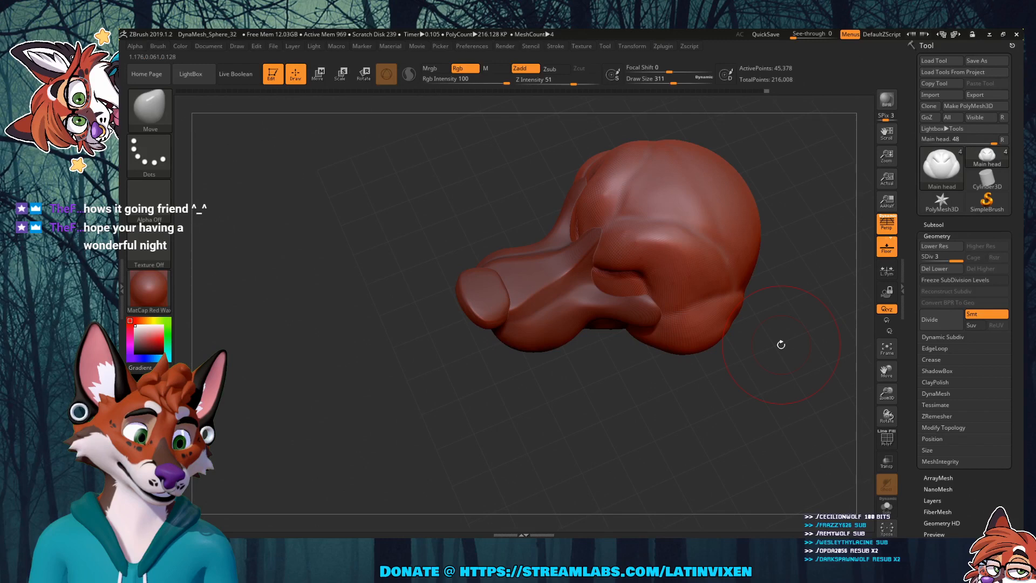
{"action": "left_click_drag", "start_coordinate": [781, 344], "coordinate": [865, 399], "text": "alt"}
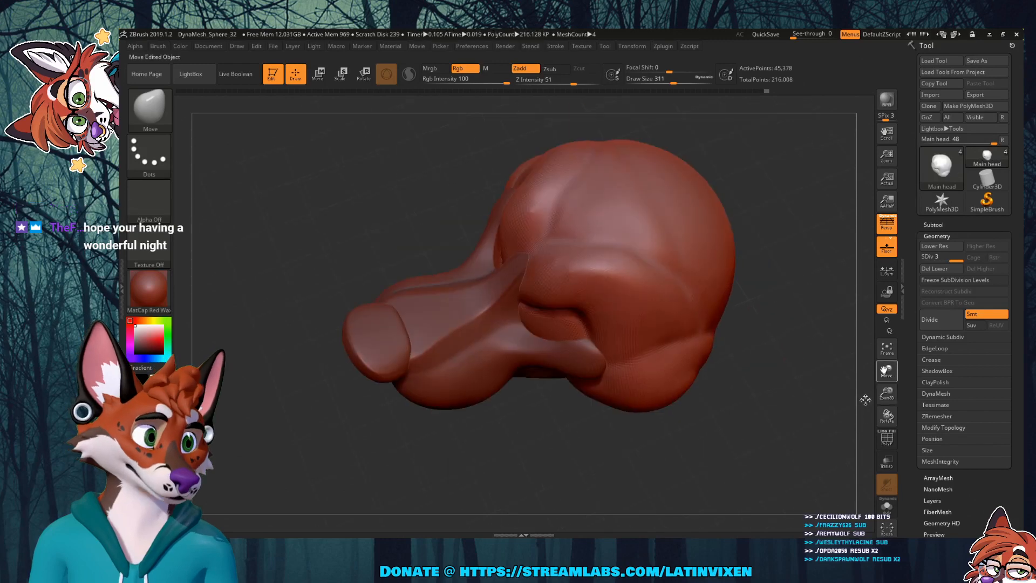
{"action": "left_click_drag", "start_coordinate": [759, 364], "coordinate": [753, 342]}
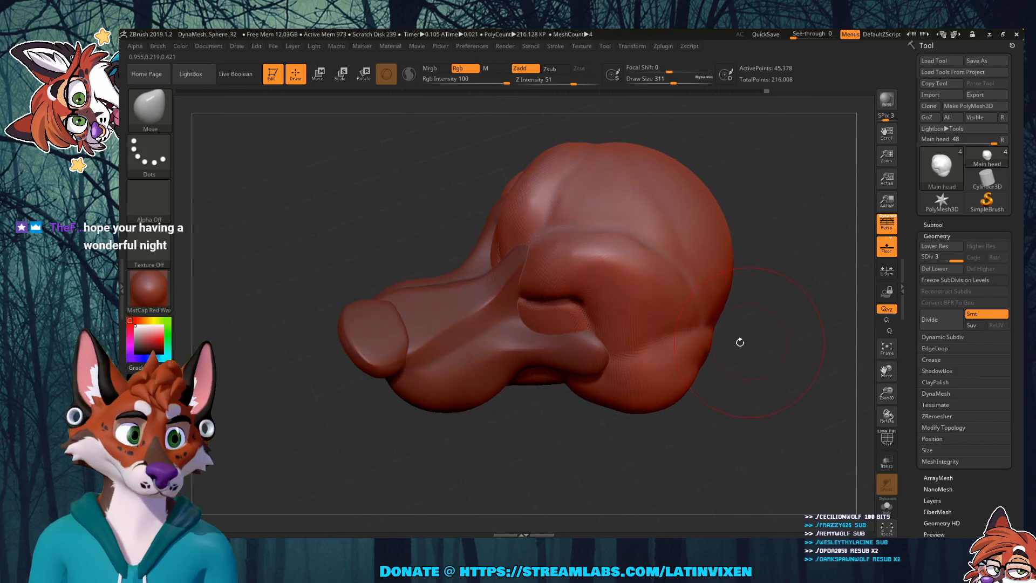
{"action": "key", "text": "b"}
{"action": "key", "text": "f"}
{"action": "key", "text": "l"}
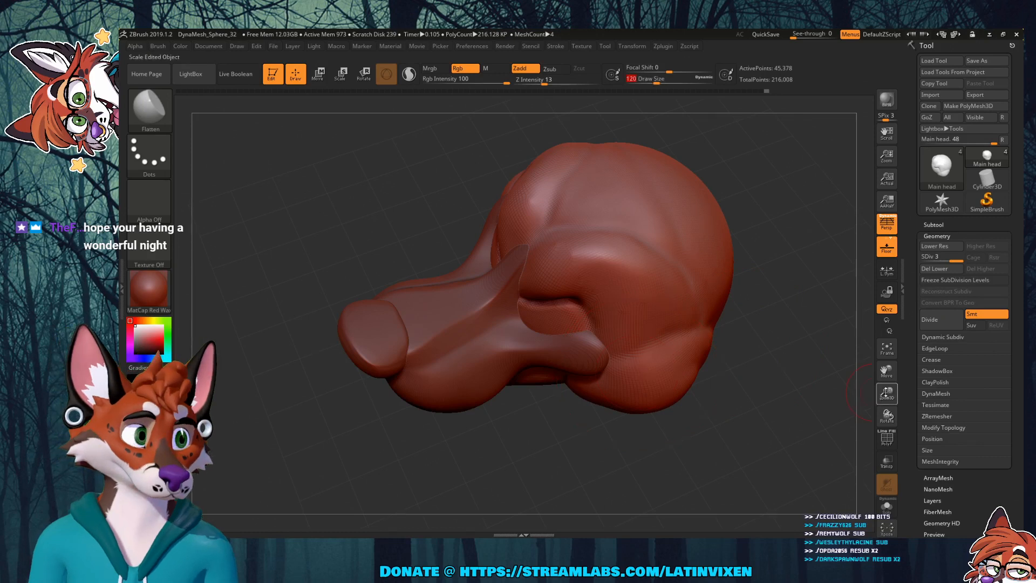
{"action": "left_click_drag", "start_coordinate": [887, 393], "coordinate": [842, 396]}
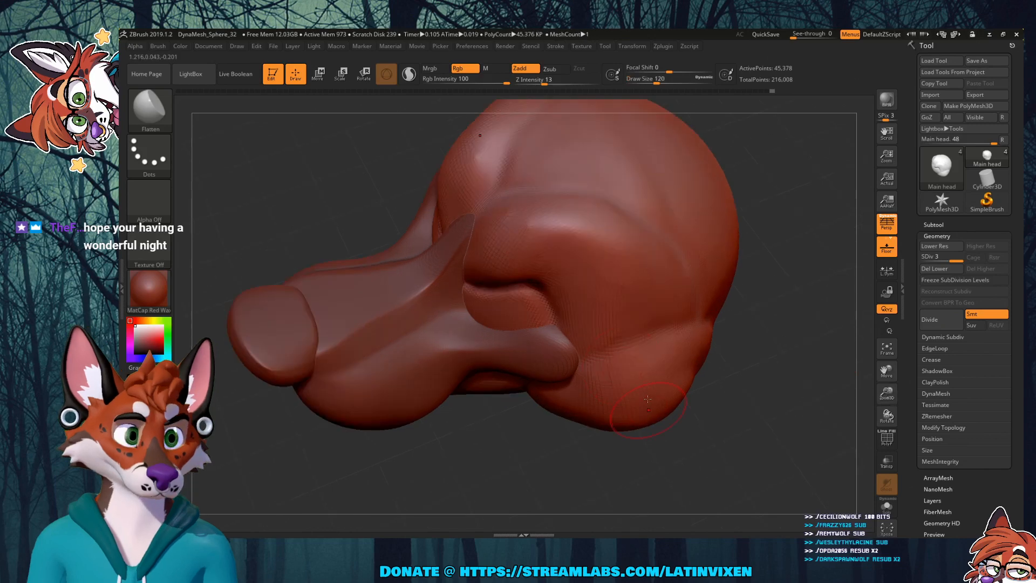
{"action": "right_click_drag", "start_coordinate": [647, 399], "coordinate": [643, 382]}
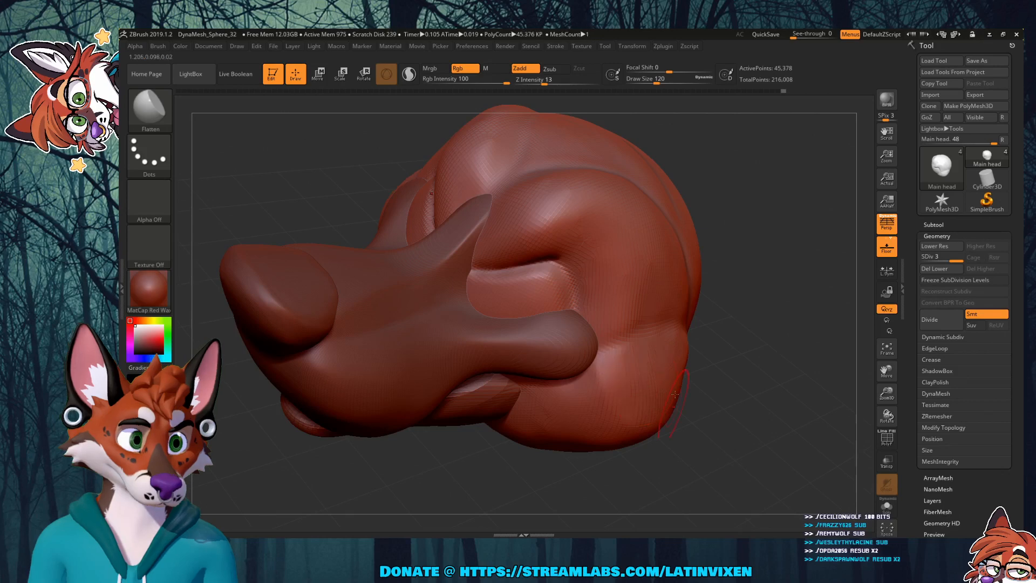
{"action": "left_click_drag", "start_coordinate": [643, 382], "coordinate": [609, 361]}
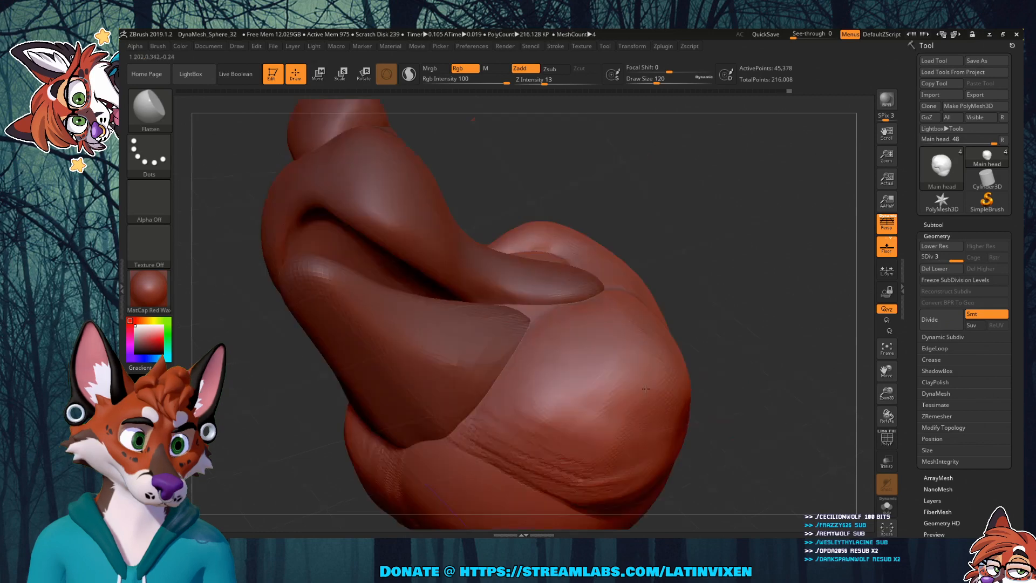
{"action": "left_click_drag", "start_coordinate": [630, 384], "coordinate": [625, 398]}
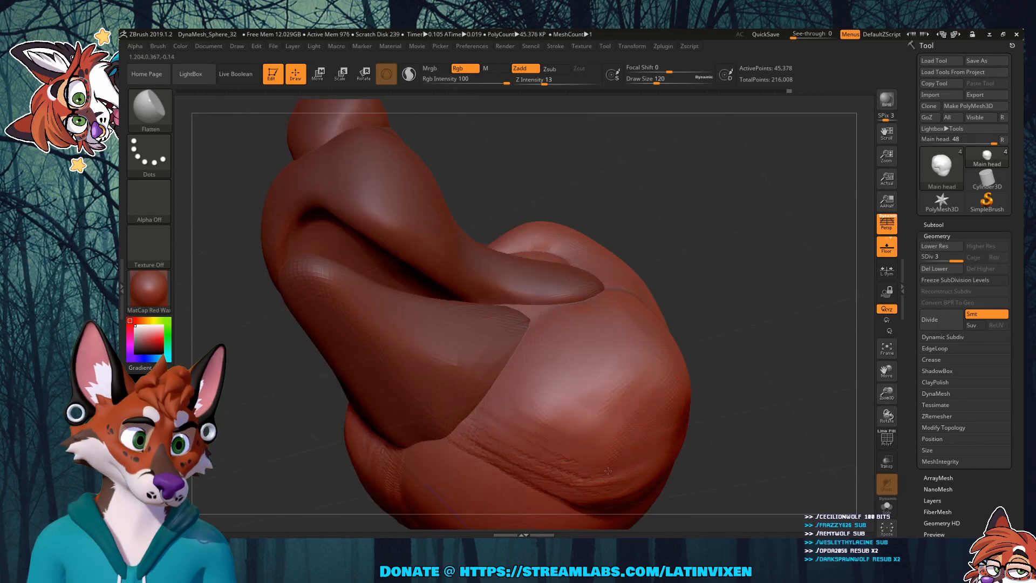
{"action": "left_click_drag", "start_coordinate": [608, 471], "coordinate": [577, 403]}
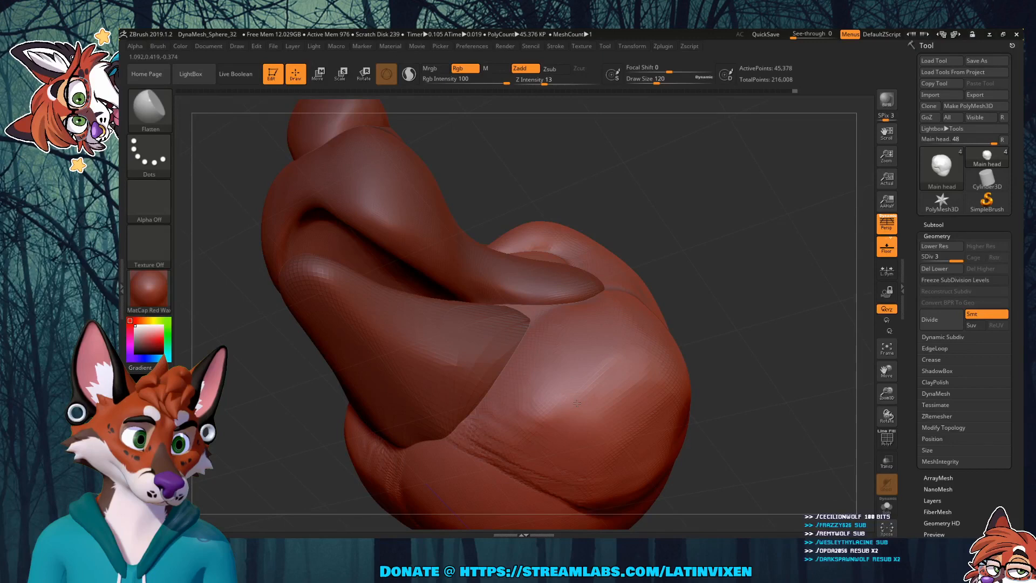
Step: Flatten the cheek's outer face and back edge into clearer planes, working around the side and back of the head
{"action": "right_click_drag", "start_coordinate": [577, 403], "coordinate": [771, 392]}
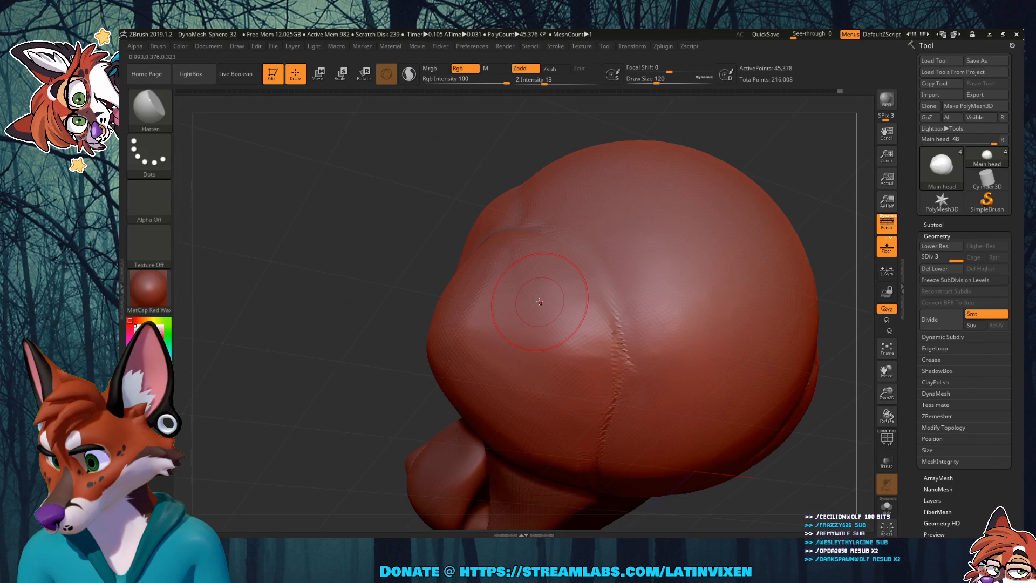
{"action": "left_click_drag", "start_coordinate": [356, 377], "coordinate": [507, 302]}
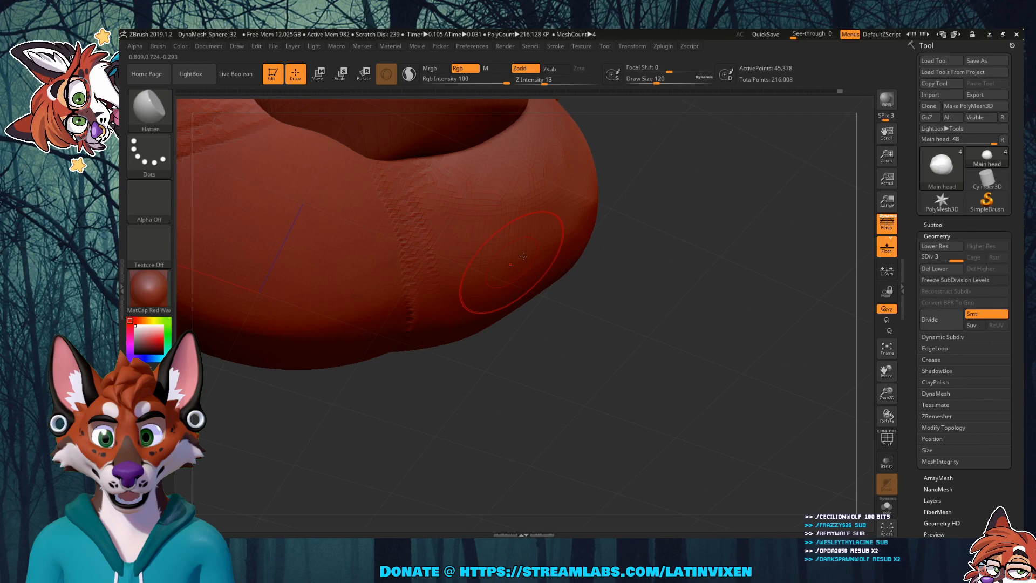
{"action": "left_click_drag", "start_coordinate": [609, 221], "coordinate": [502, 367]}
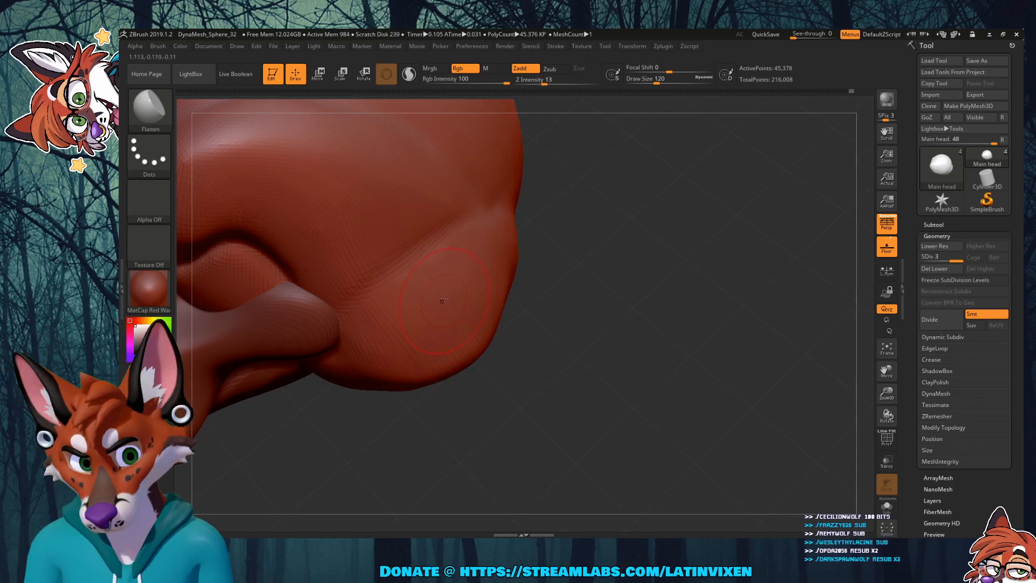
{"action": "right_click_drag", "start_coordinate": [443, 299], "coordinate": [515, 287]}
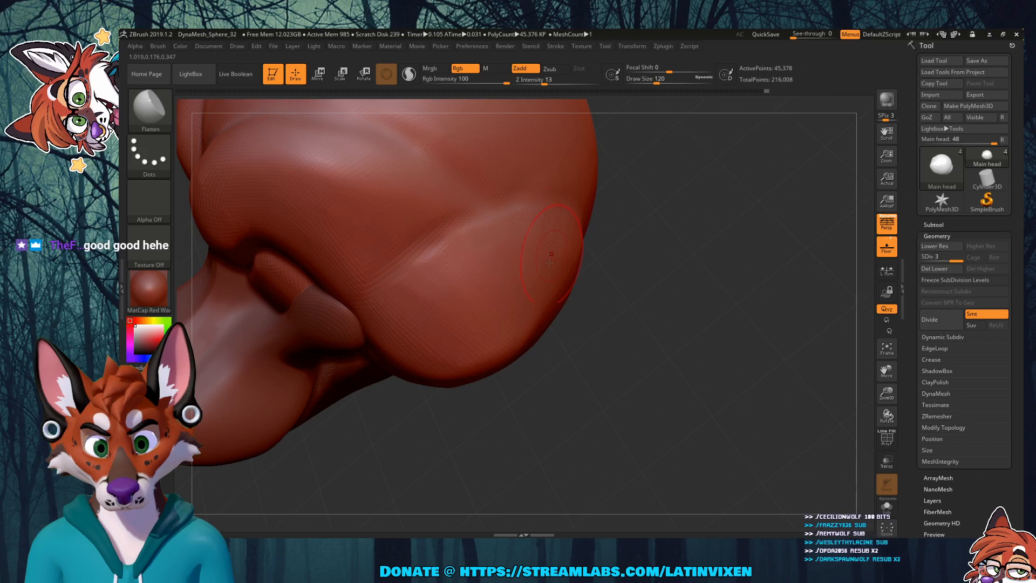
{"action": "right_click_drag", "start_coordinate": [549, 262], "coordinate": [514, 287]}
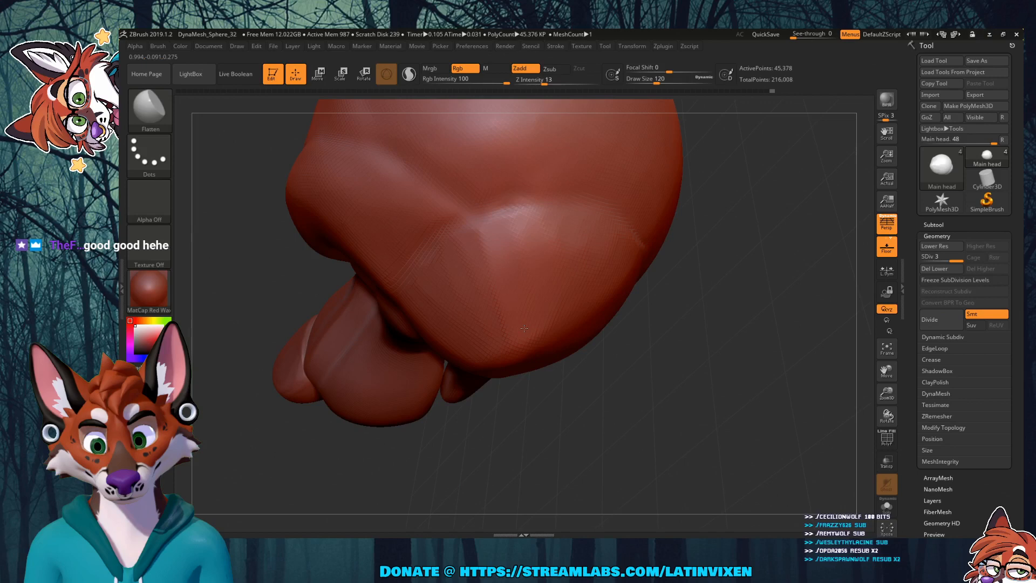
{"action": "mouse_move", "coordinate": [524, 328]}
{"action": "right_mouse_down"}
{"action": "mouse_move", "coordinate": [687, 320]}
{"action": "mouse_move", "coordinate": [583, 317]}
{"action": "right_mouse_up"}
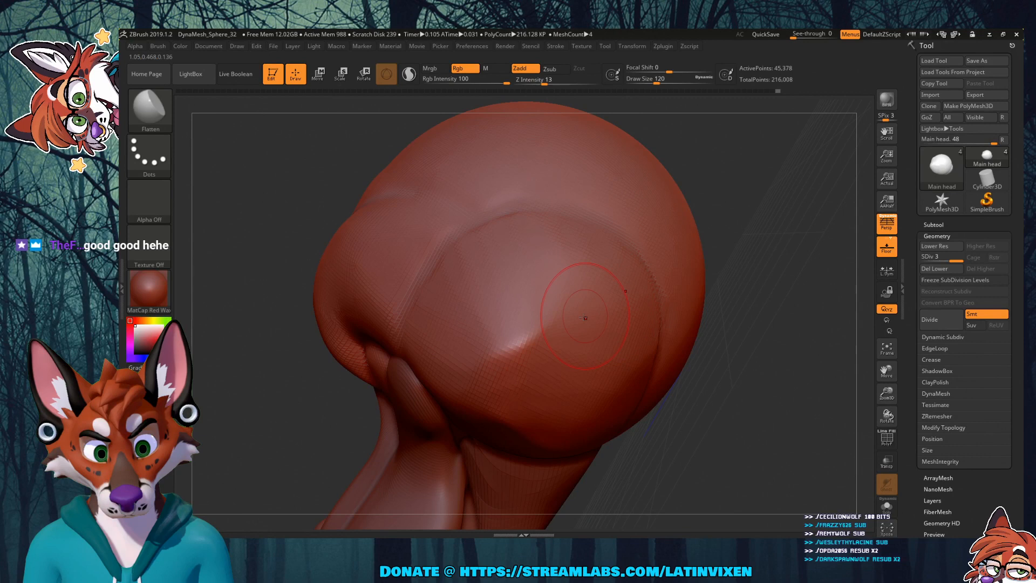
Step: Smooth the crease behind the cheek where it meets the back of the skull
{"action": "key", "text": "shift"}
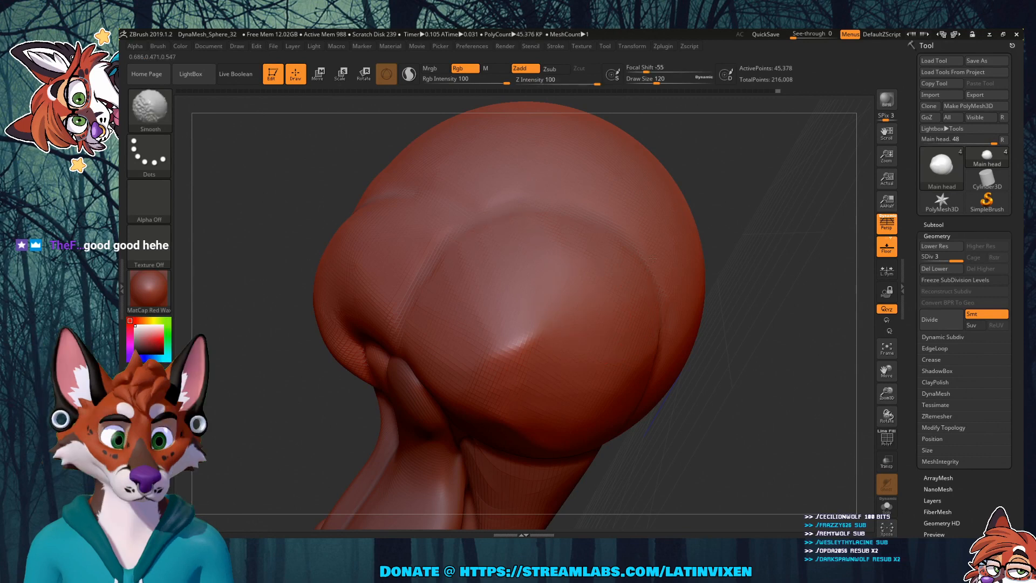
{"action": "right_click_drag", "start_coordinate": [653, 259], "coordinate": [664, 357]}
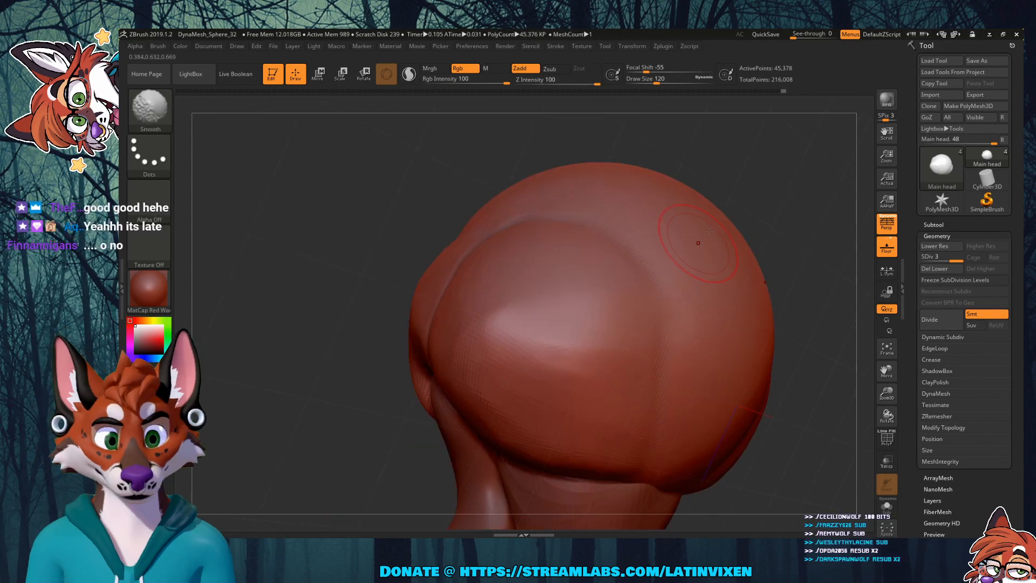
{"action": "mouse_move", "coordinate": [710, 232]}
{"action": "right_mouse_down"}
{"action": "mouse_move", "coordinate": [768, 346]}
{"action": "mouse_move", "coordinate": [696, 302]}
{"action": "right_mouse_up"}
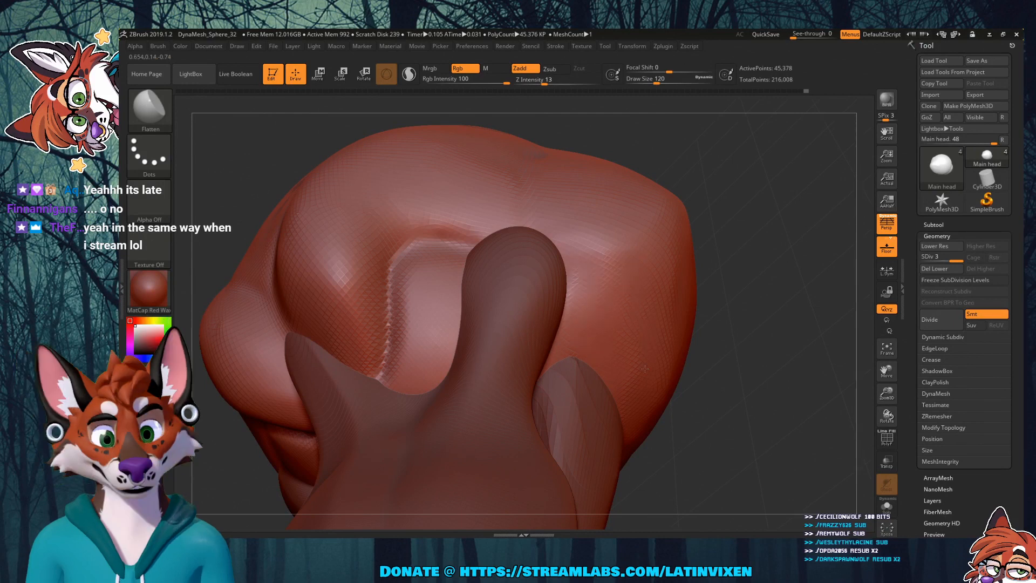
Step: Flatten the front of the cheek beside the muzzle's cheekbone prong with the Flatten brush
{"action": "right_click_drag", "start_coordinate": [645, 369], "coordinate": [648, 389]}
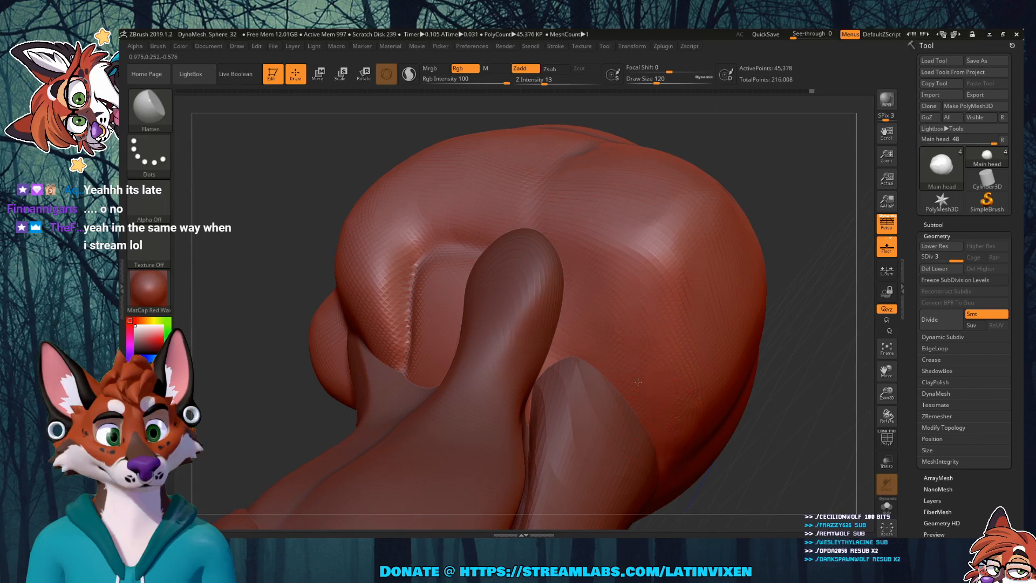
{"action": "right_click_drag", "start_coordinate": [637, 381], "coordinate": [801, 173]}
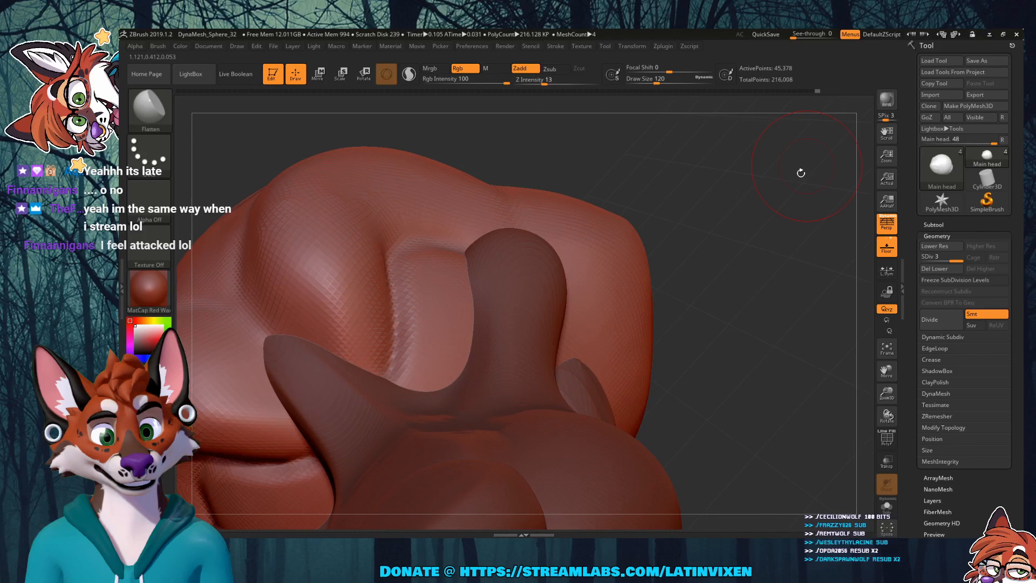
{"action": "right_click_drag", "start_coordinate": [801, 172], "coordinate": [652, 359]}
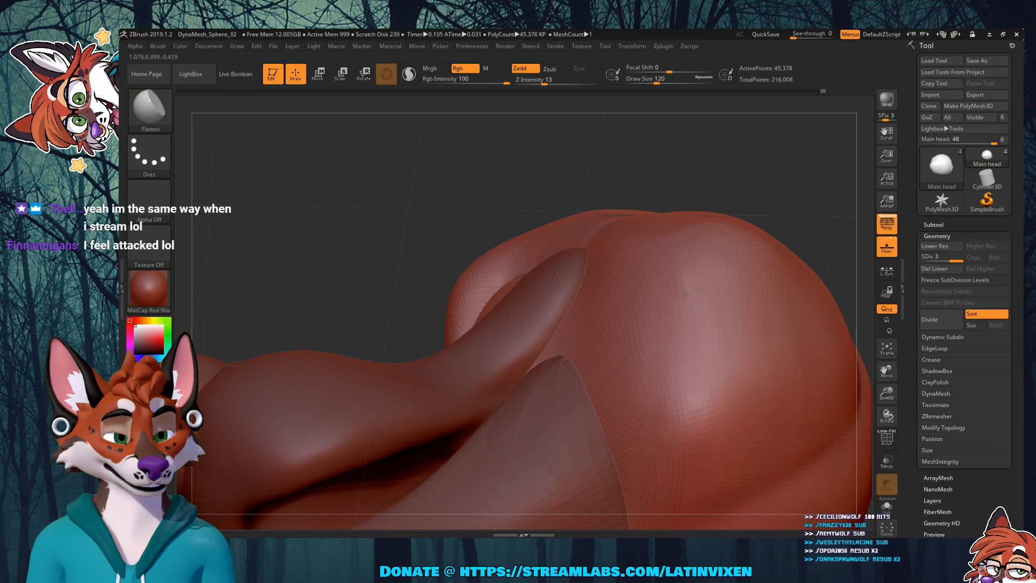
{"action": "right_click_drag", "start_coordinate": [685, 293], "coordinate": [799, 245]}
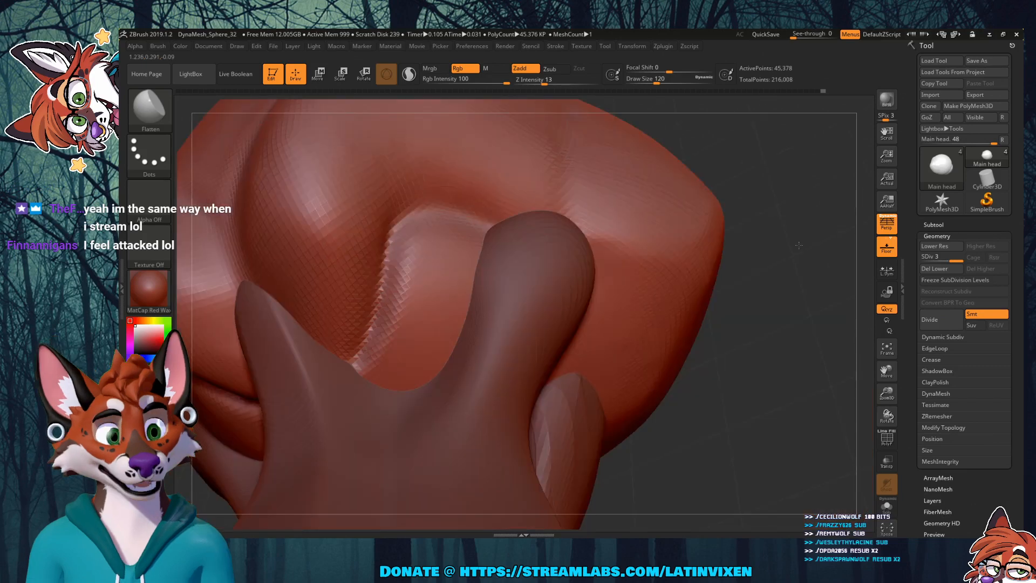
Step: Flatten the transition between the outer brow, eye socket and cheek on the main head
{"action": "left_click_drag", "start_coordinate": [799, 245], "coordinate": [780, 323]}
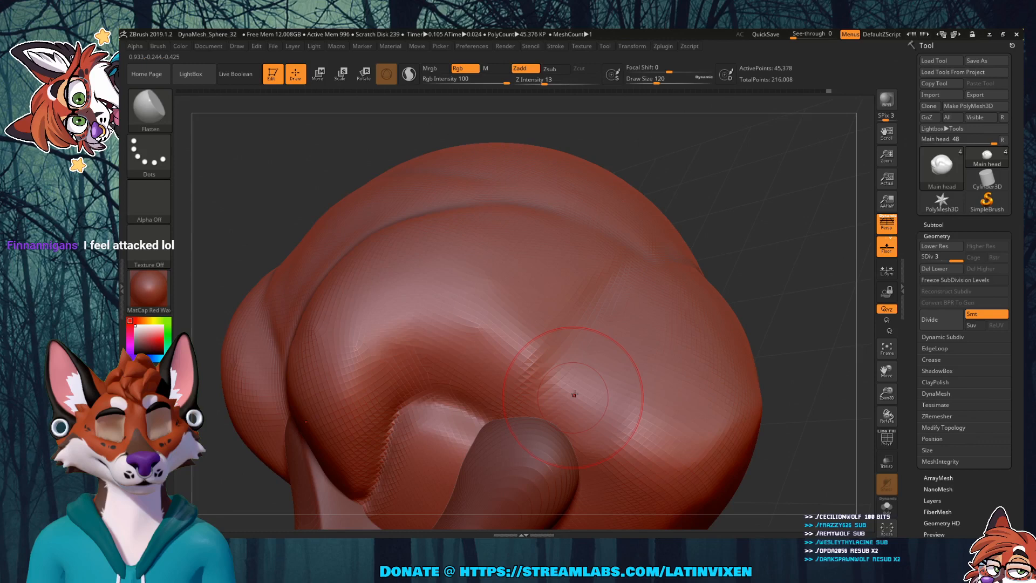
{"action": "left_click_drag", "start_coordinate": [786, 421], "coordinate": [773, 327]}
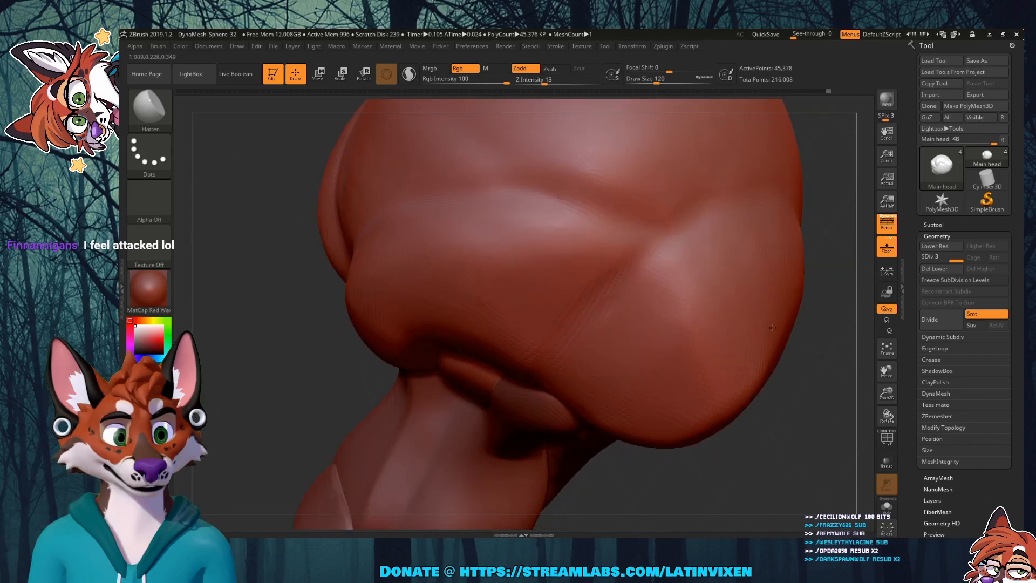
{"action": "left_click_drag", "start_coordinate": [773, 328], "coordinate": [456, 305]}
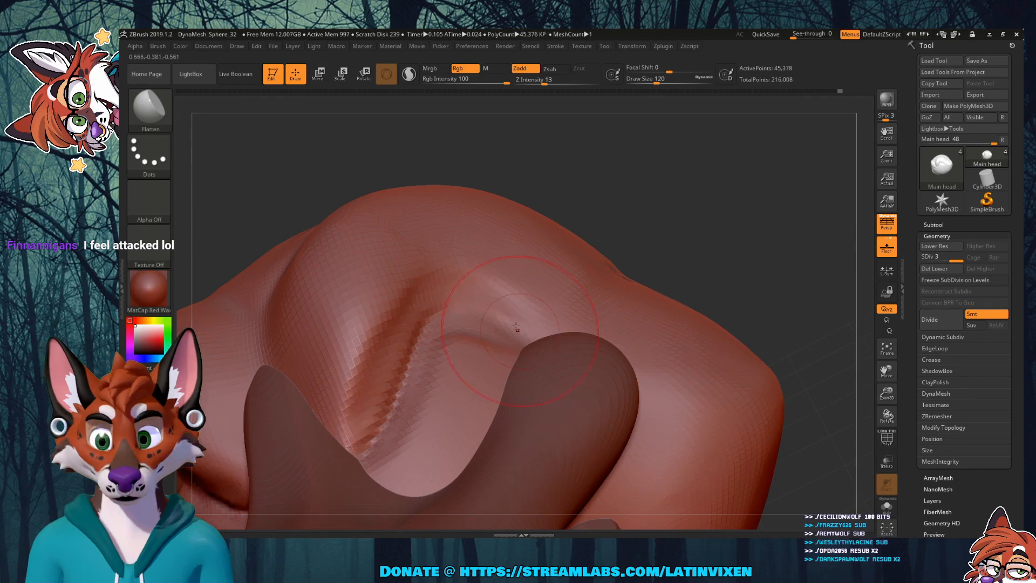
{"action": "left_click_drag", "start_coordinate": [661, 248], "coordinate": [743, 205]}
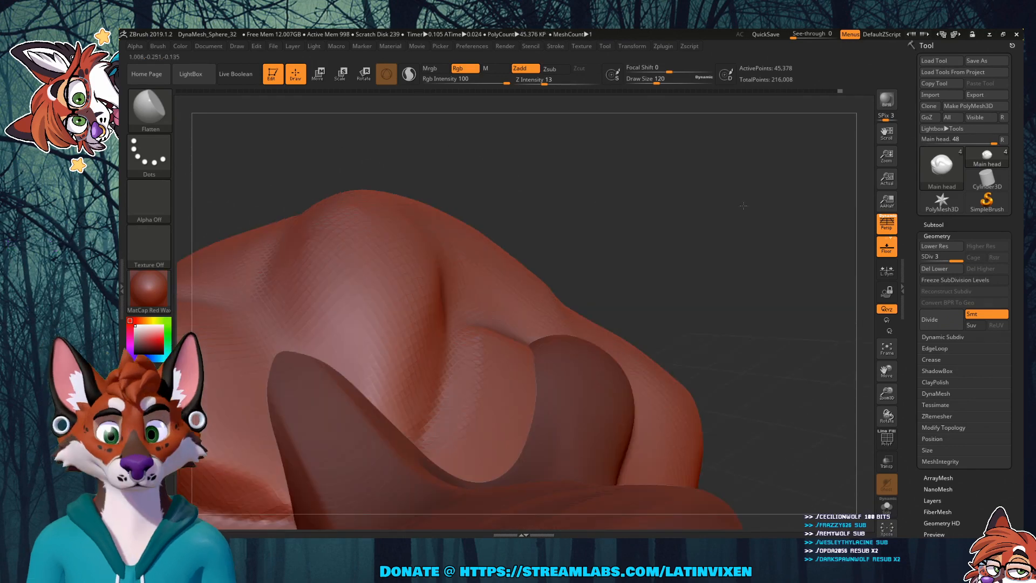
{"action": "left_click_drag", "start_coordinate": [743, 205], "coordinate": [659, 221], "text": "alt"}
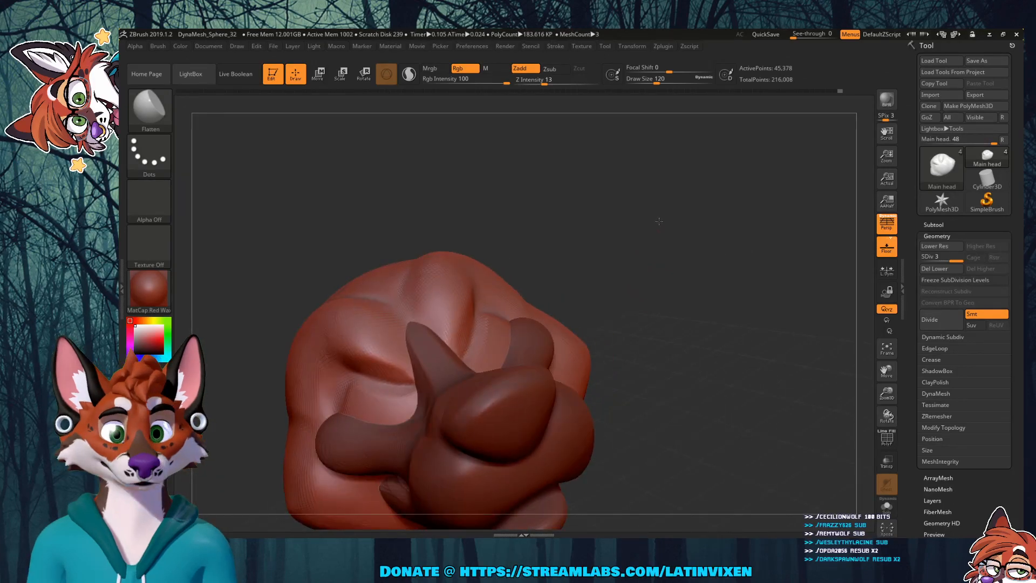
Step: Check the head from the side and front, and flatten the inner brows above the muzzle bridge with the Flatten brush
{"action": "left_click_drag", "start_coordinate": [659, 222], "coordinate": [636, 294]}
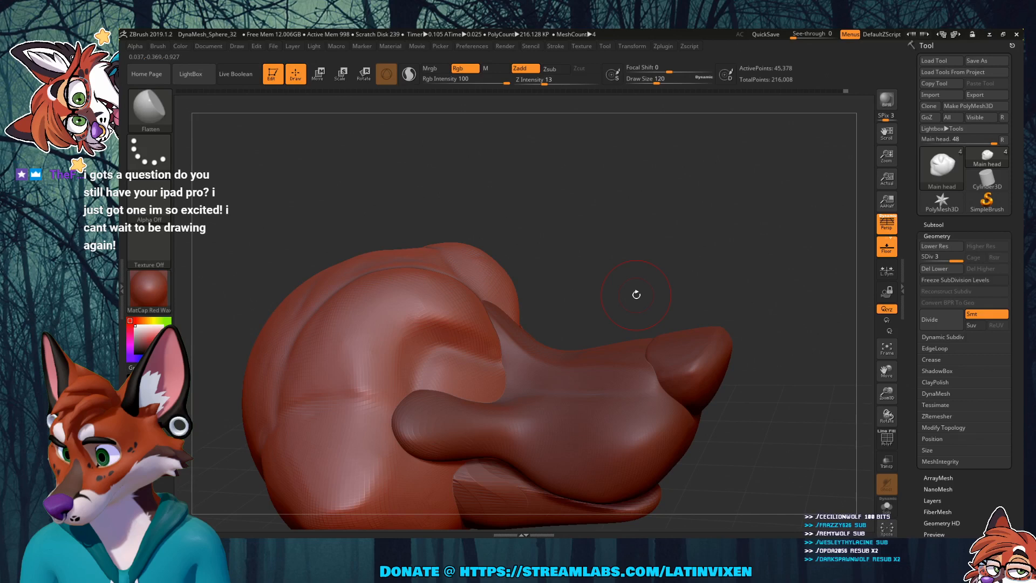
{"action": "left_click_drag", "start_coordinate": [636, 294], "coordinate": [669, 261]}
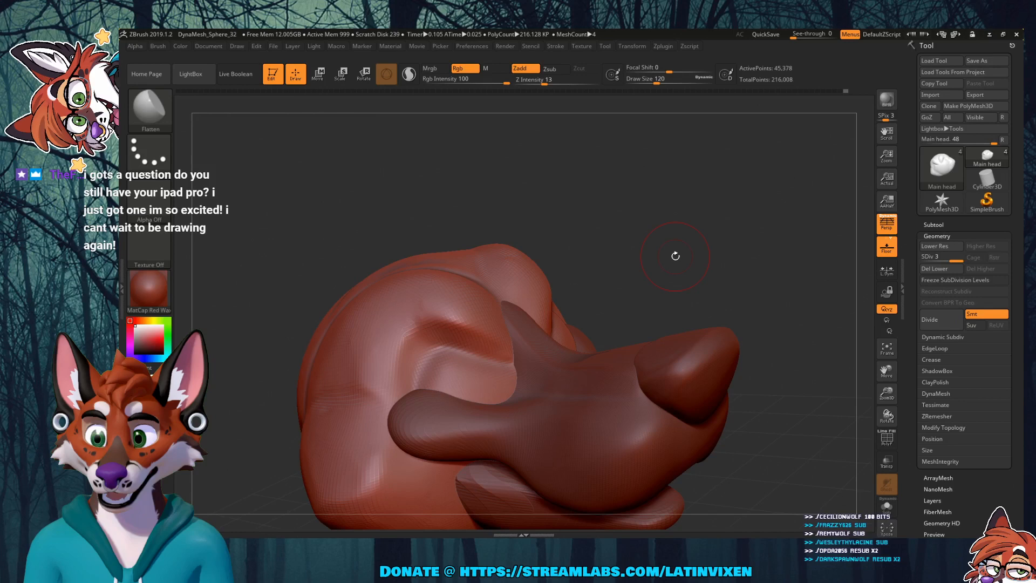
{"action": "left_click_drag", "start_coordinate": [675, 256], "coordinate": [743, 361]}
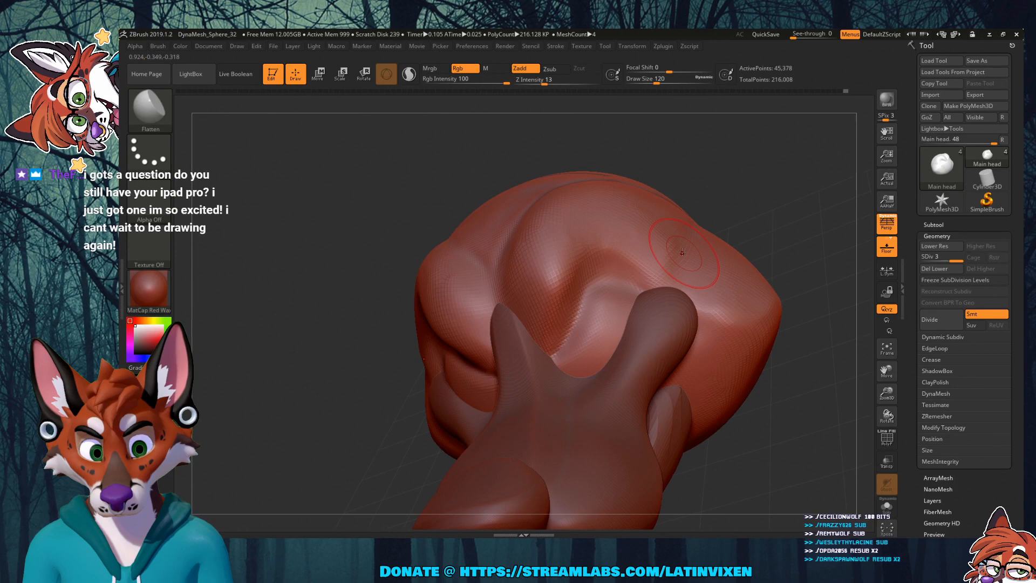
{"action": "left_click_drag", "start_coordinate": [758, 215], "coordinate": [788, 226]}
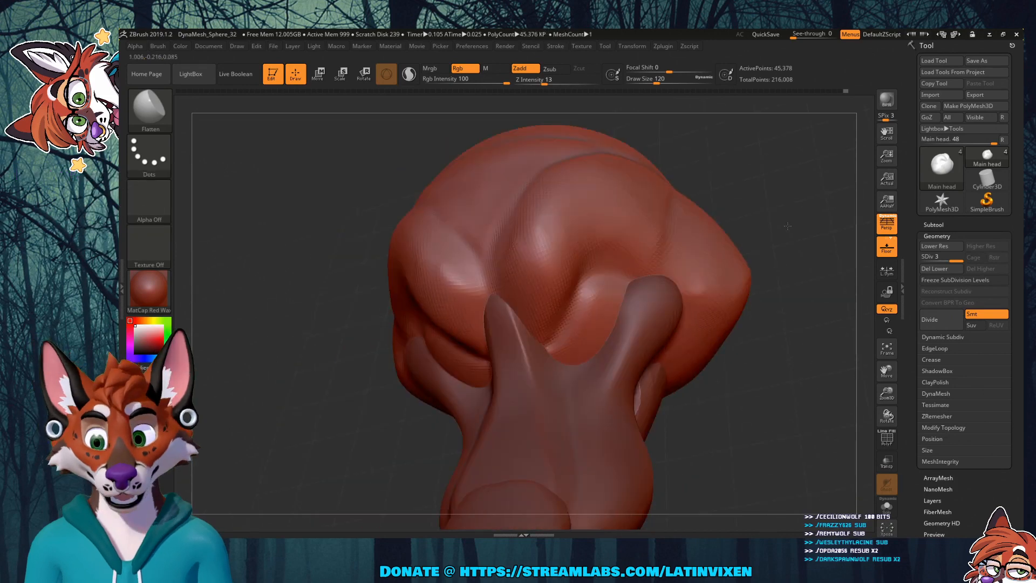
{"action": "left_click_drag", "start_coordinate": [787, 226], "coordinate": [562, 209]}
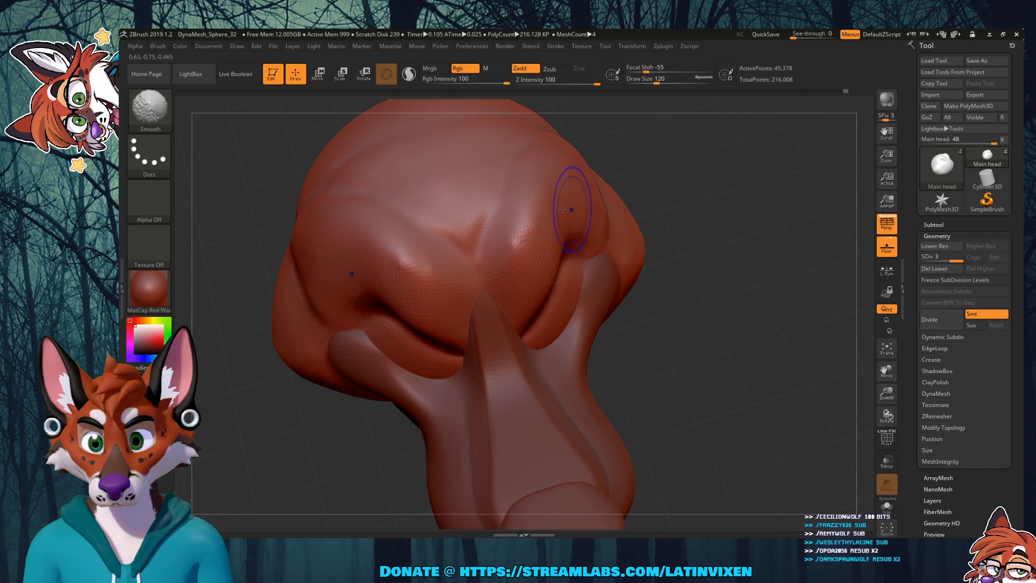
{"action": "right_click_drag", "start_coordinate": [563, 209], "coordinate": [584, 284], "text": "alt"}
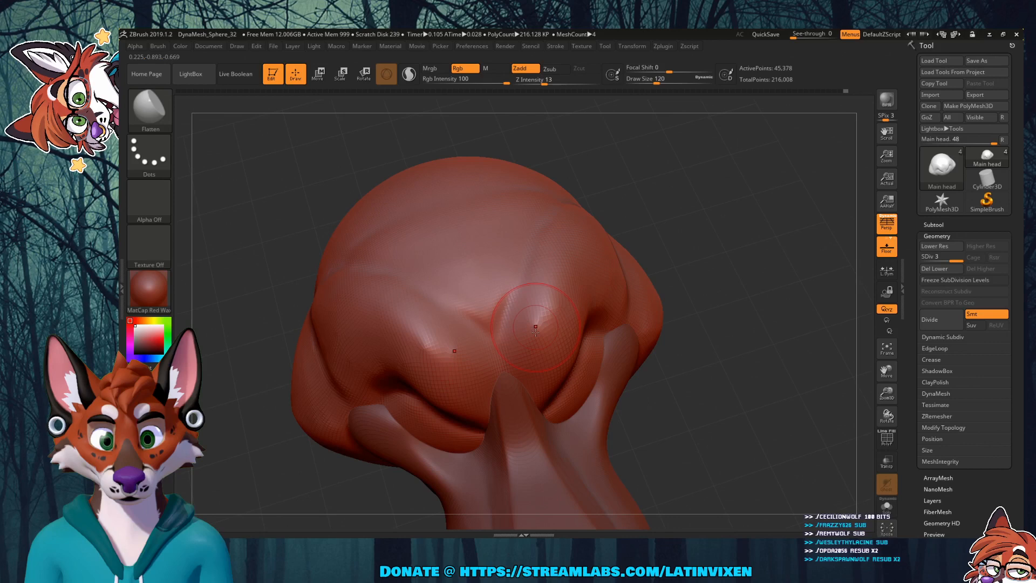
{"action": "left_click_drag", "start_coordinate": [536, 332], "coordinate": [559, 254]}
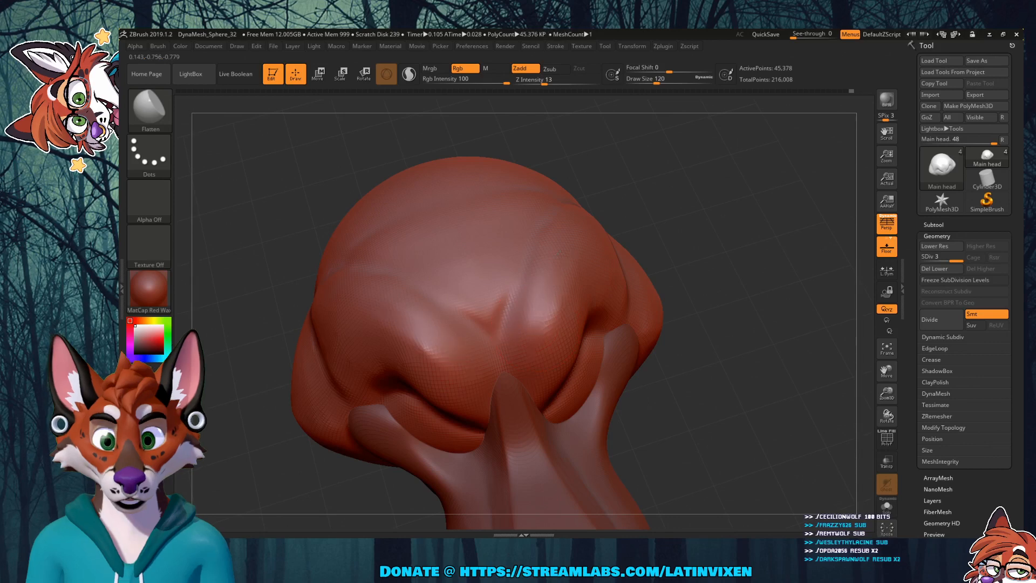
{"action": "right_click_drag", "start_coordinate": [560, 253], "coordinate": [657, 229]}
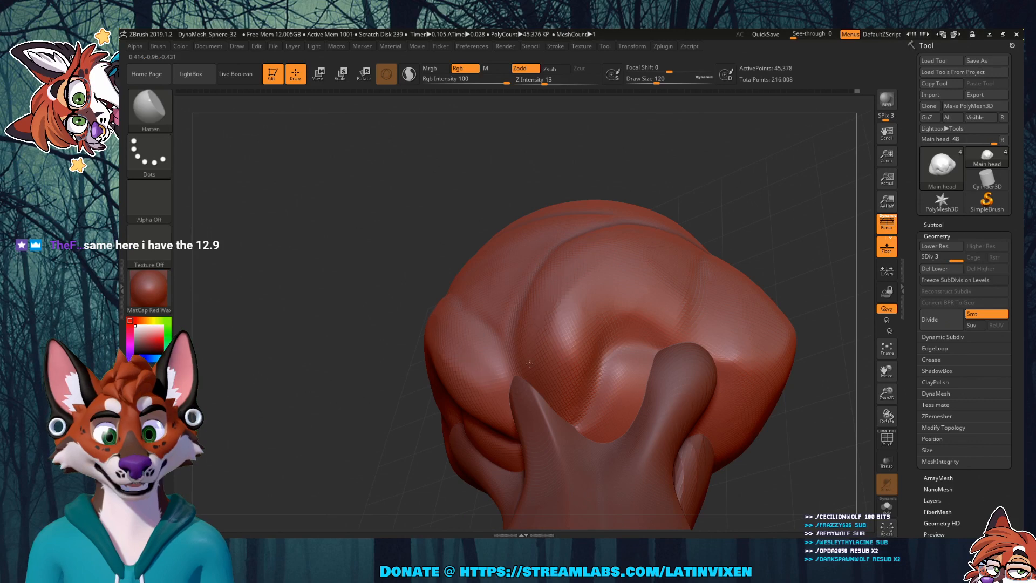
Step: Flatten the inner brow beside the muzzle bridge and the plane above the eye socket with the Flatten brush
{"action": "right_click_drag", "start_coordinate": [529, 364], "coordinate": [523, 371]}
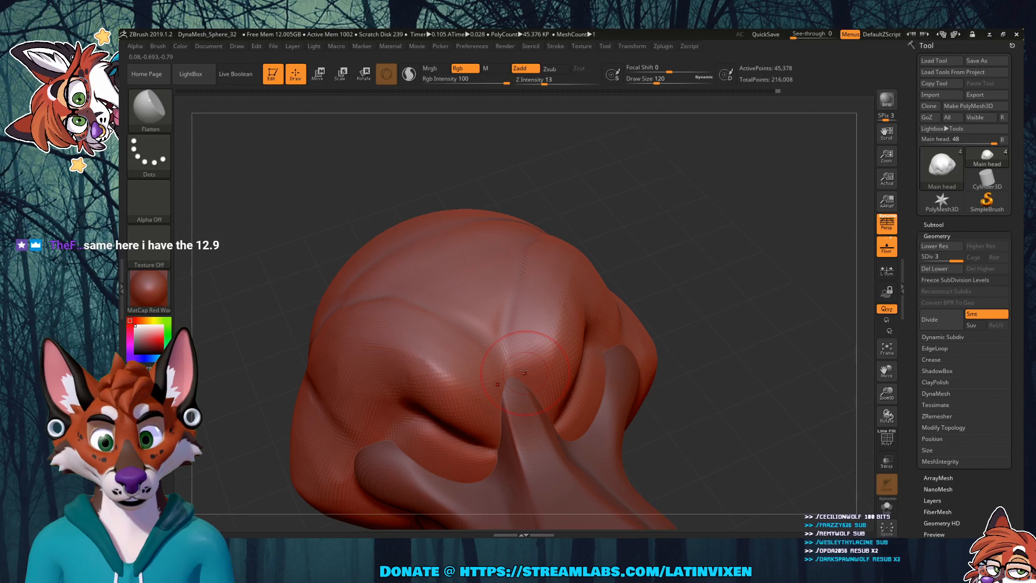
{"action": "left_click_drag", "start_coordinate": [524, 370], "coordinate": [534, 402]}
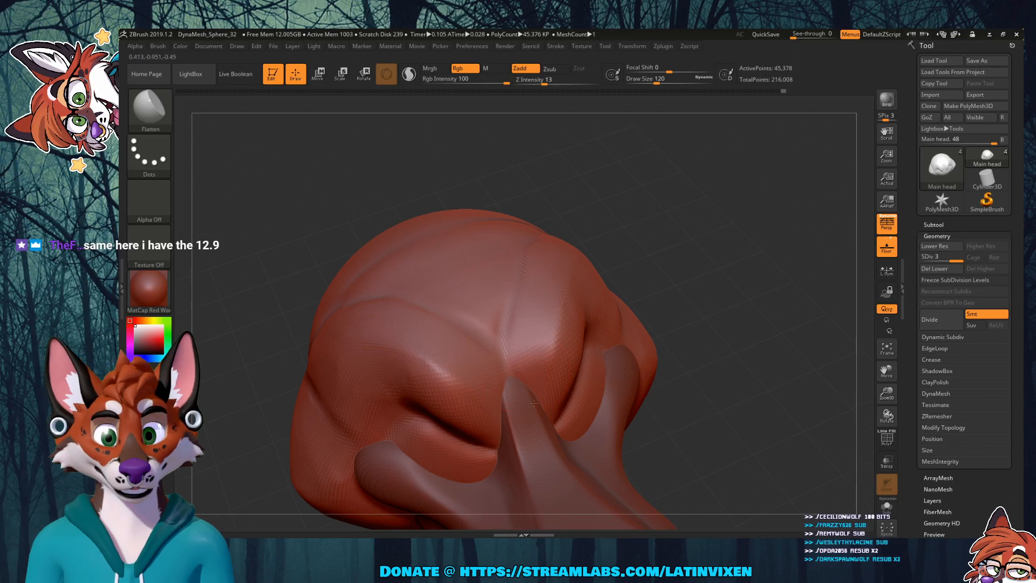
{"action": "right_click_drag", "start_coordinate": [534, 402], "coordinate": [571, 365]}
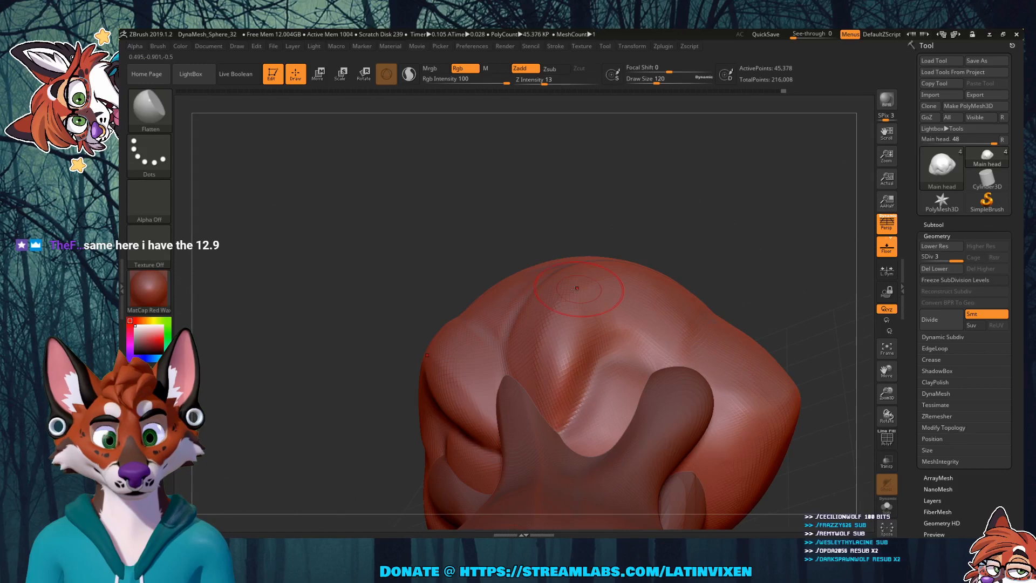
{"action": "left_click_drag", "start_coordinate": [572, 366], "coordinate": [617, 340]}
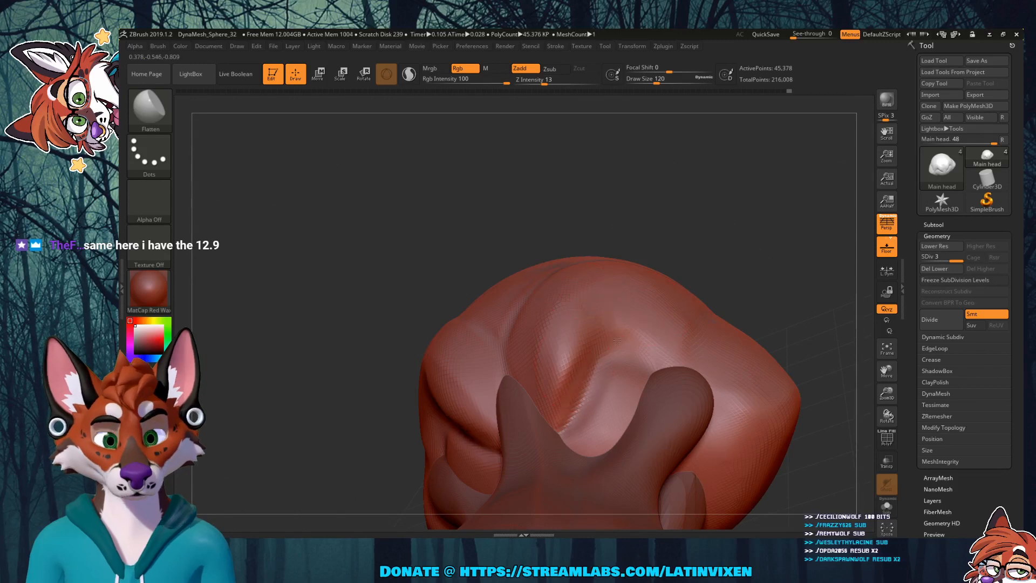
{"action": "right_click_drag", "start_coordinate": [617, 339], "coordinate": [758, 311]}
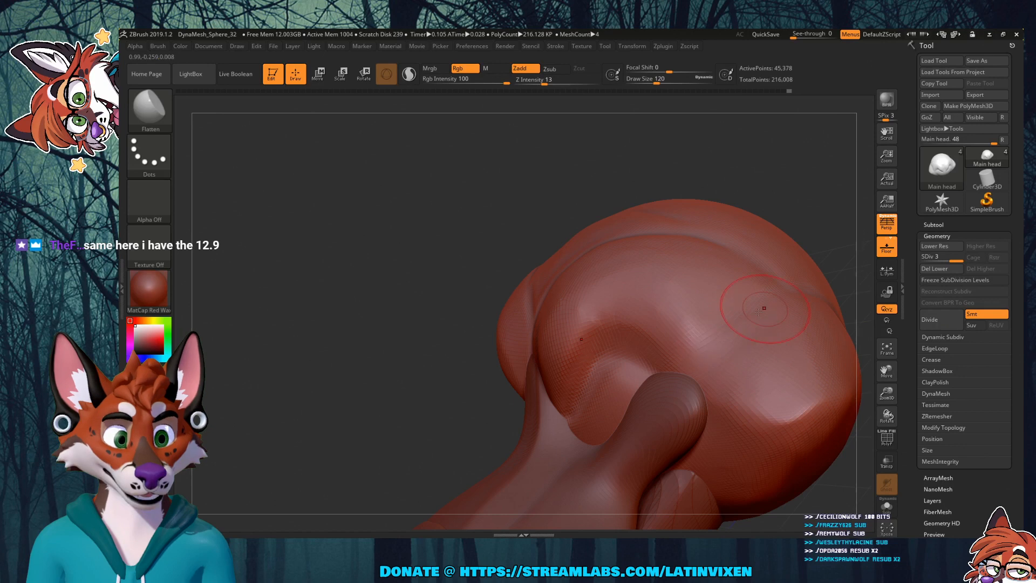
Step: Flatten the outer brow towards the temple using the Flatten brush at draw size 56, and check the head from the front
{"action": "left_click_drag", "start_coordinate": [657, 80], "coordinate": [654, 81]}
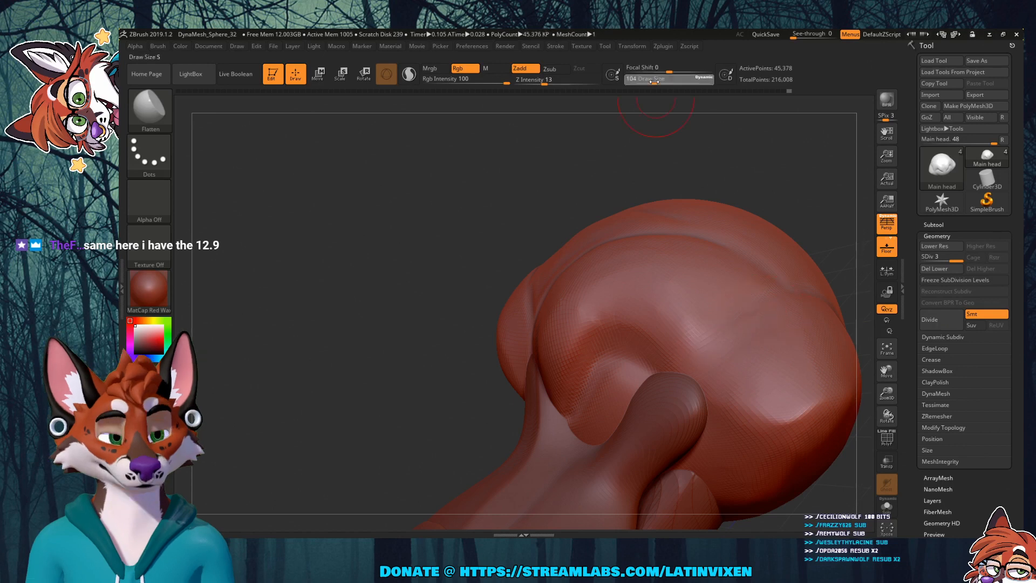
{"action": "left_click_drag", "start_coordinate": [654, 81], "coordinate": [647, 81]}
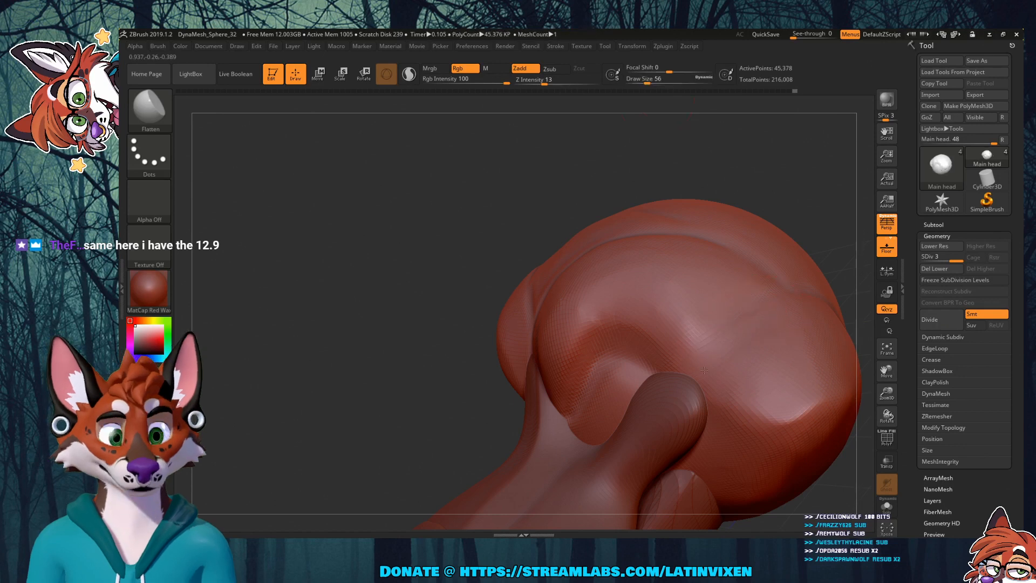
{"action": "left_click_drag", "start_coordinate": [784, 290], "coordinate": [781, 273]}
{"action": "right_click_drag", "start_coordinate": [781, 272], "coordinate": [828, 151]}
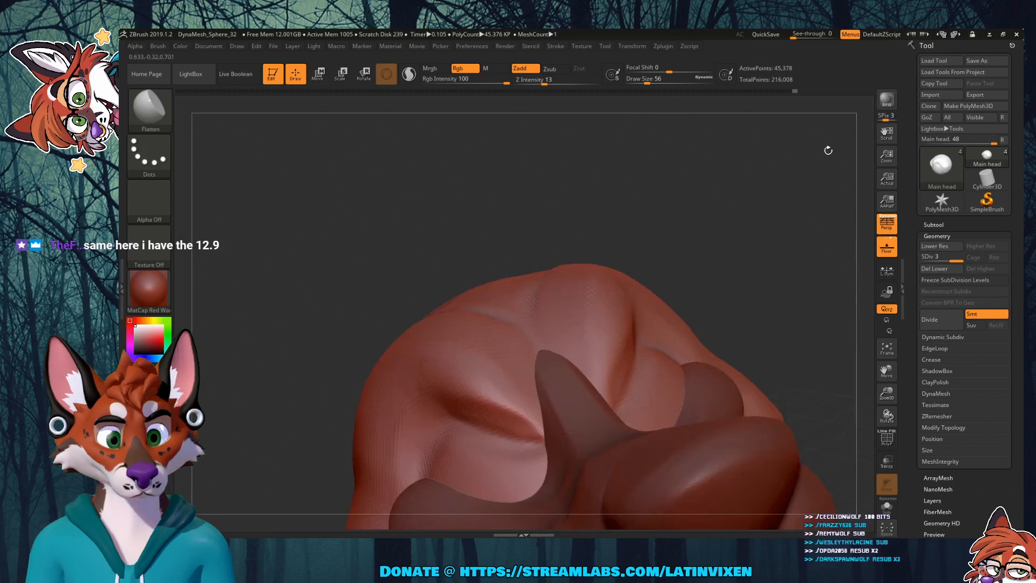
{"action": "right_click_drag", "start_coordinate": [829, 151], "coordinate": [802, 238]}
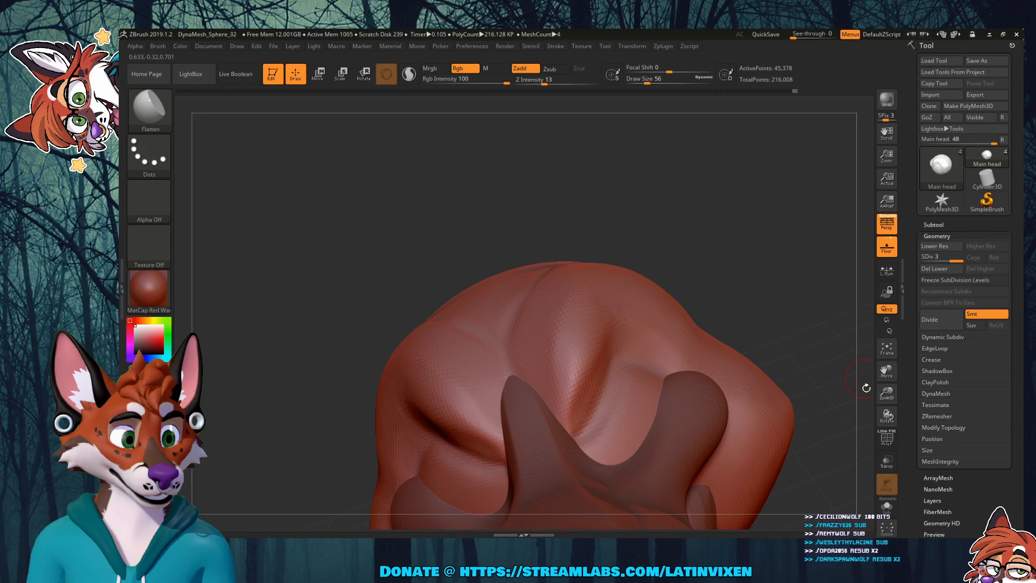
{"action": "right_click_drag", "start_coordinate": [865, 388], "coordinate": [790, 412]}
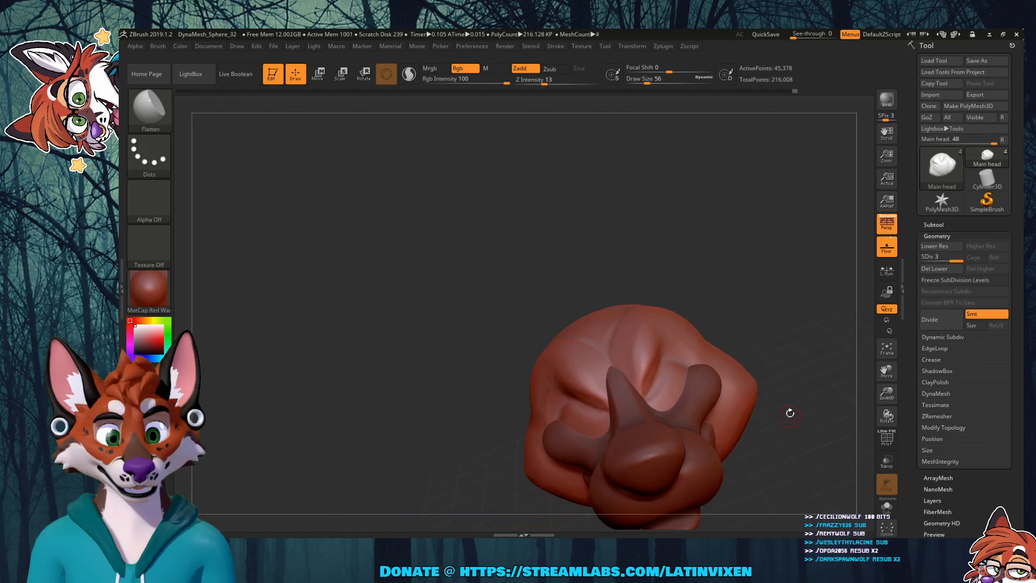
{"action": "mouse_move", "coordinate": [789, 413]}
{"action": "right_mouse_down"}
{"action": "mouse_move", "coordinate": [780, 237]}
{"action": "mouse_move", "coordinate": [661, 262]}
{"action": "right_mouse_up"}
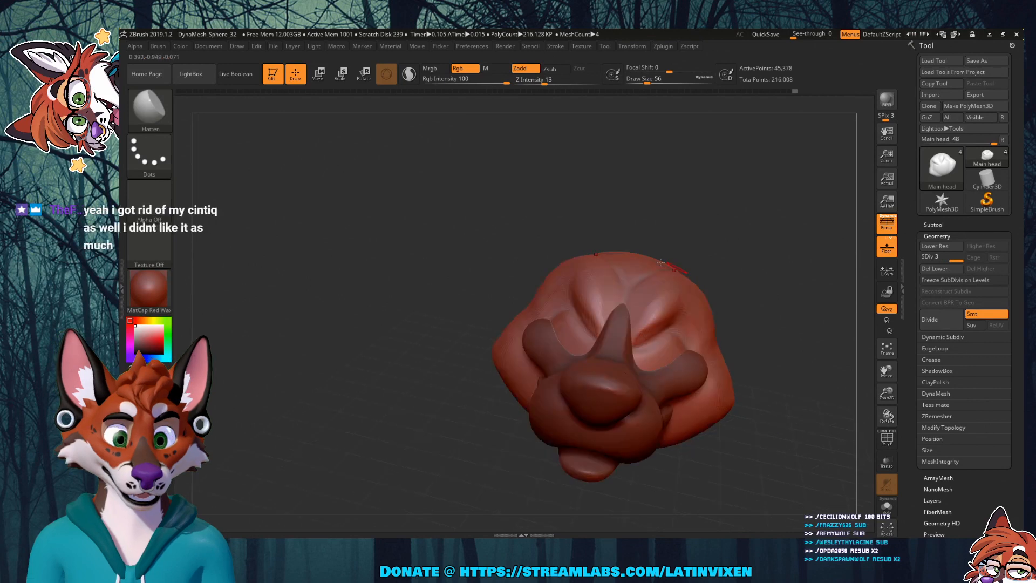
Step: Reshape the inner brow crease on the lower forehead with the Move brush at draw size 112
{"action": "key", "text": "b"}
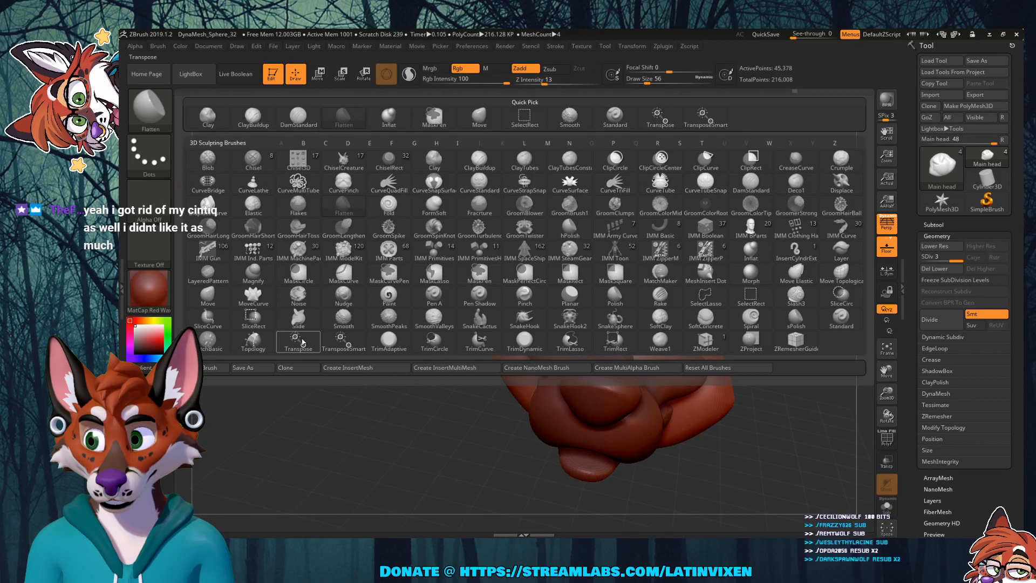
{"action": "key", "text": "m"}
{"action": "key", "text": "v"}
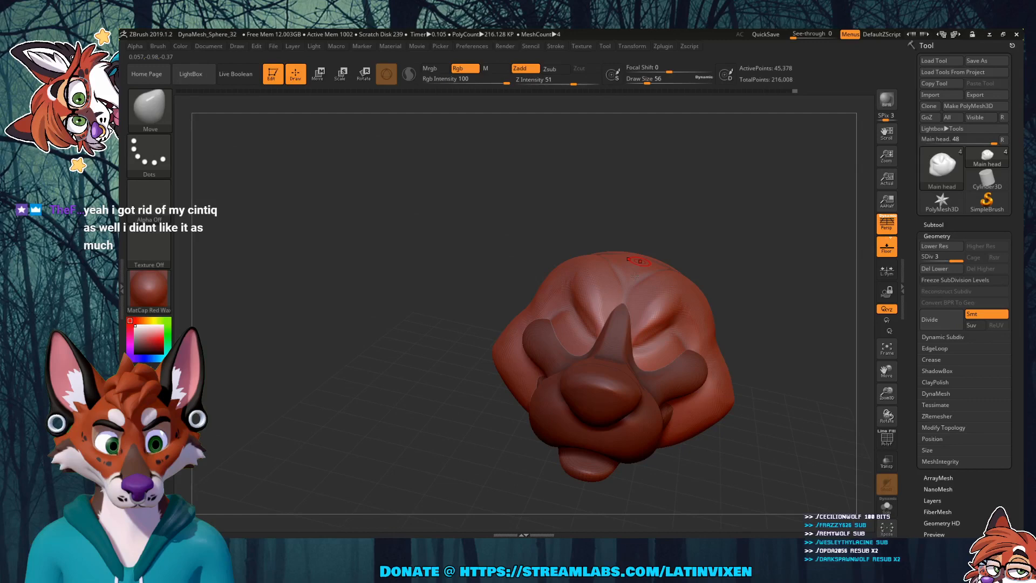
{"action": "mouse_move", "coordinate": [887, 393]}
{"action": "left_mouse_down"}
{"action": "mouse_move", "coordinate": [886, 381]}
{"action": "mouse_move", "coordinate": [885, 395]}
{"action": "left_mouse_up"}
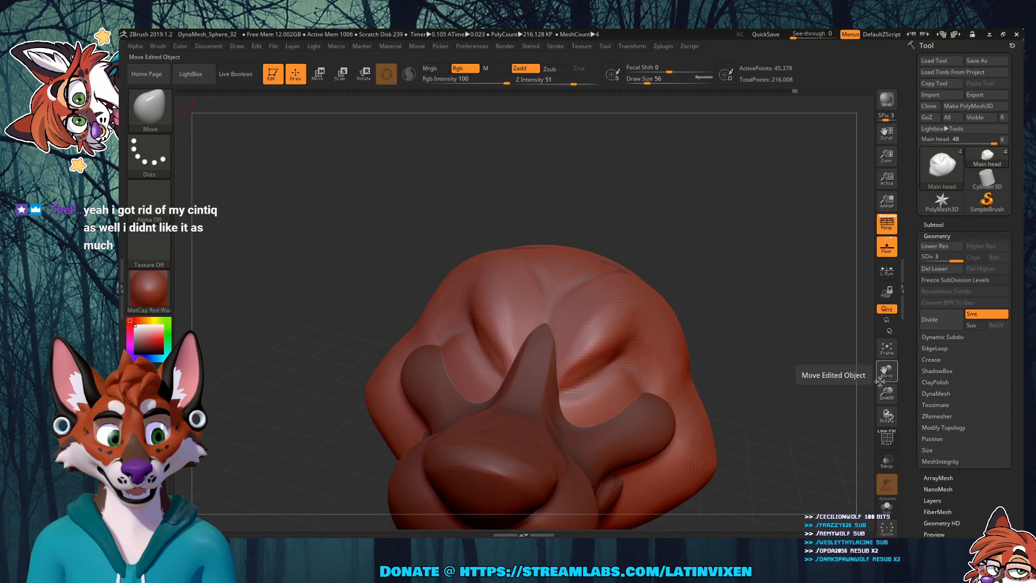
{"action": "left_click_drag", "start_coordinate": [780, 138], "coordinate": [822, 153]}
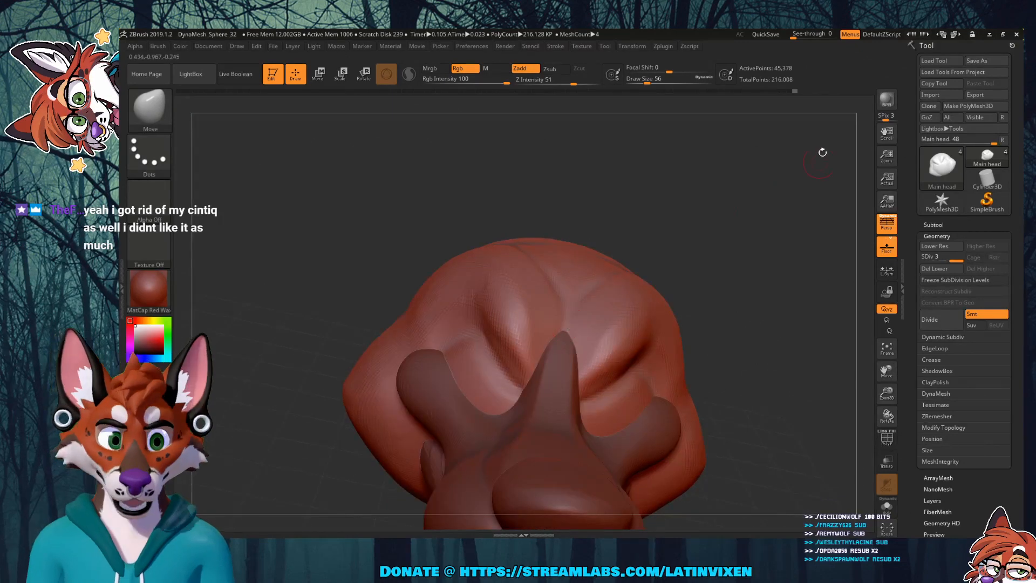
{"action": "left_click_drag", "start_coordinate": [647, 83], "coordinate": [656, 85]}
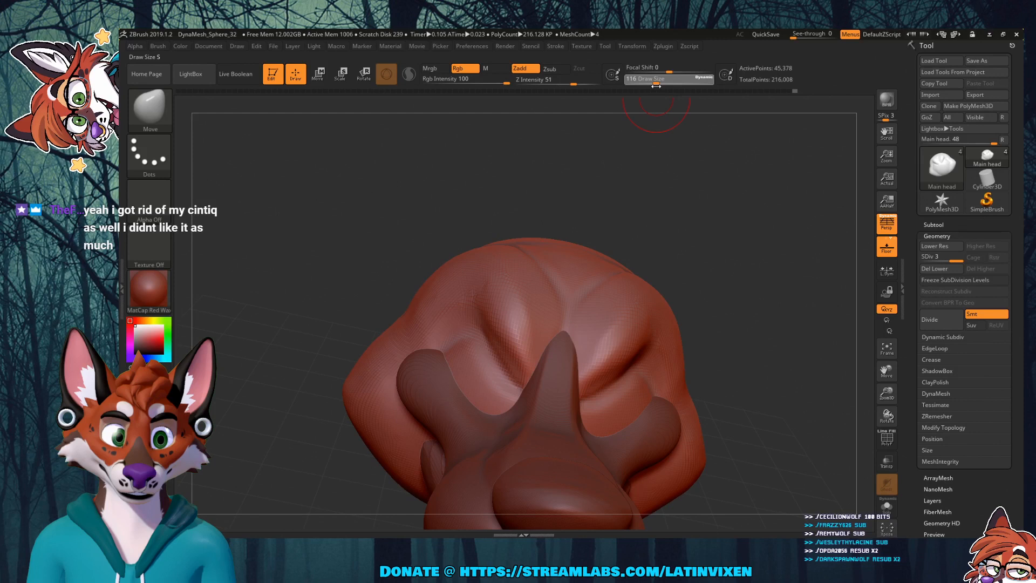
{"action": "left_click_drag", "start_coordinate": [656, 86], "coordinate": [655, 86]}
{"action": "left_click_drag", "start_coordinate": [546, 299], "coordinate": [541, 278]}
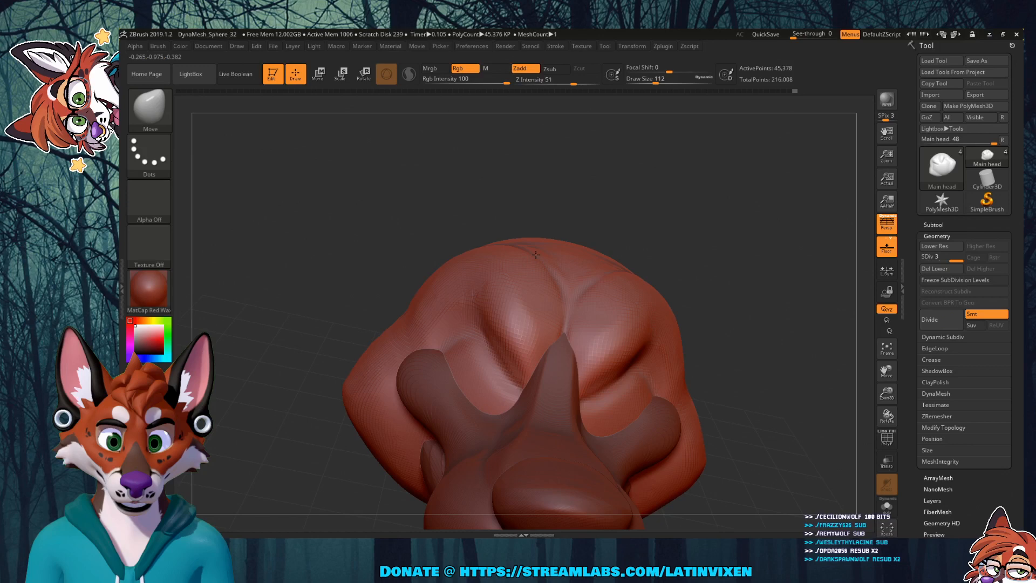
{"action": "key", "text": "shift"}
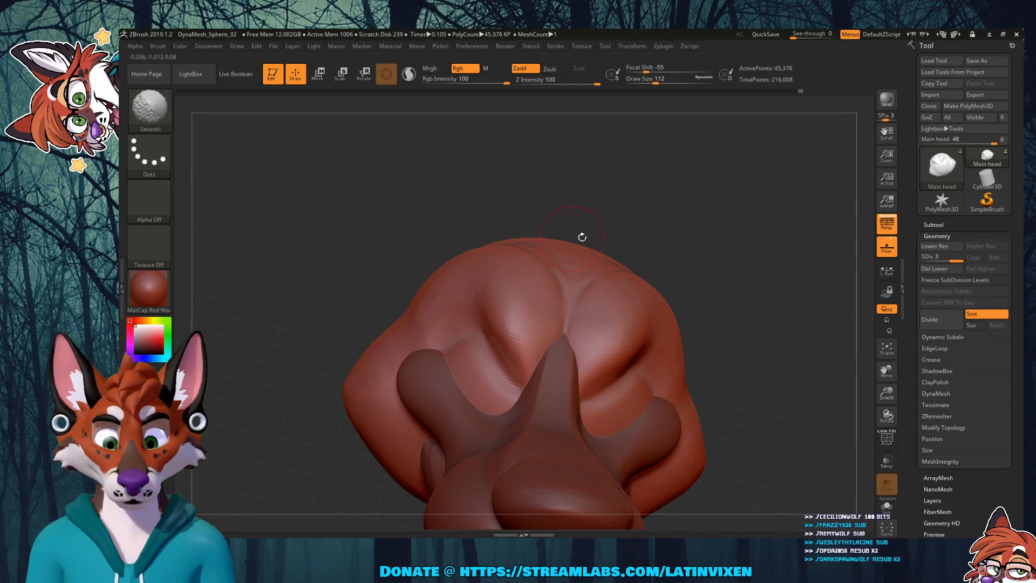
{"action": "left_click_drag", "start_coordinate": [582, 237], "coordinate": [767, 318]}
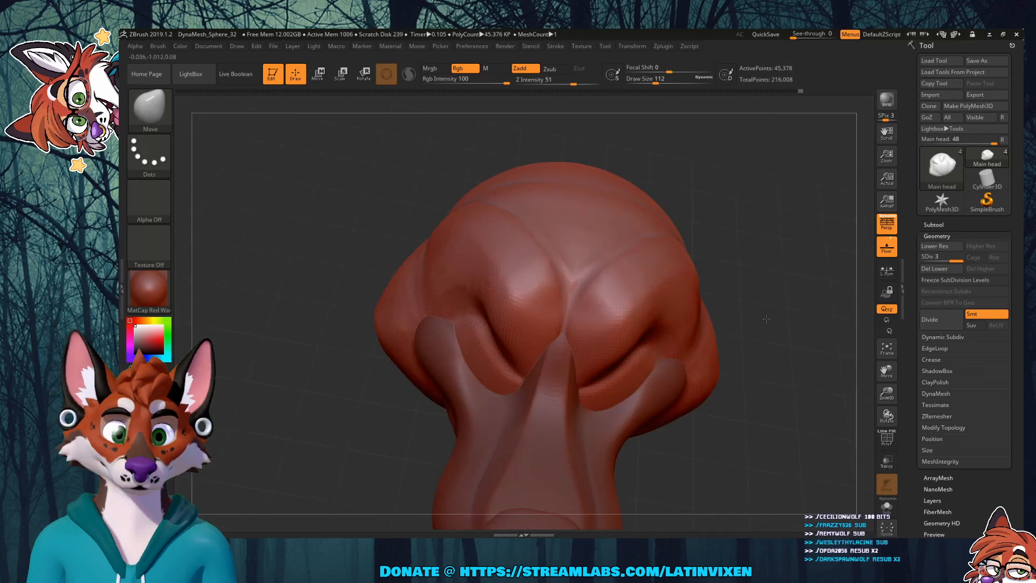
{"action": "left_click_drag", "start_coordinate": [766, 318], "coordinate": [624, 244]}
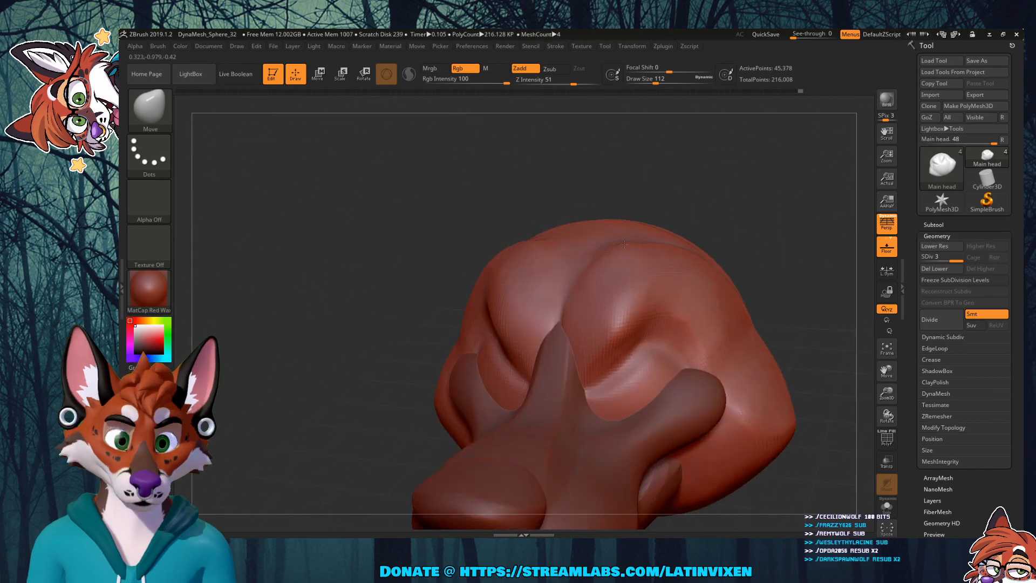
Step: Adjust the brow shape with the Move brush at draw size 182 and smooth the outer brow
{"action": "left_click", "coordinate": [663, 80]}
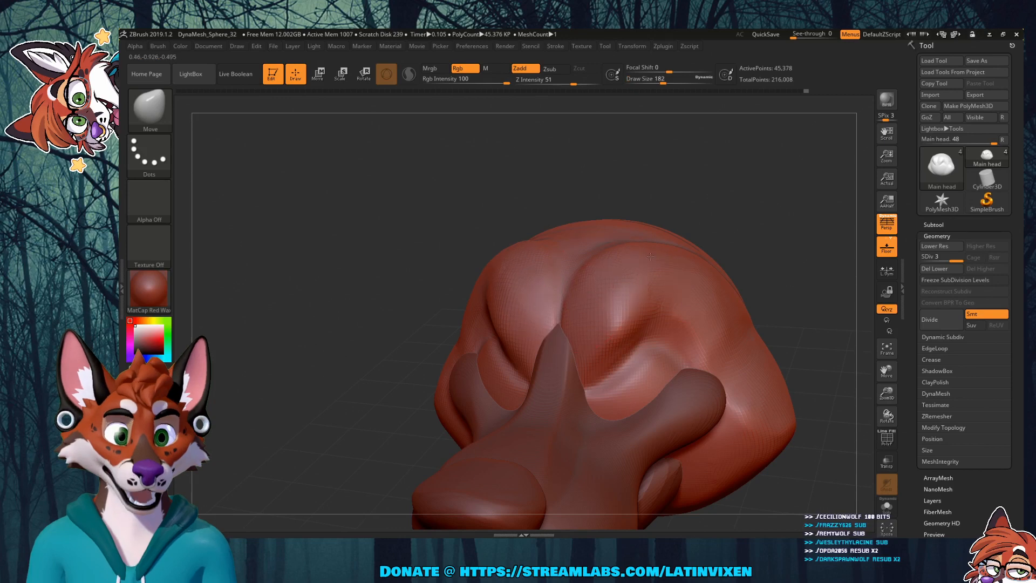
{"action": "left_click_drag", "start_coordinate": [747, 223], "coordinate": [776, 226], "text": "shift"}
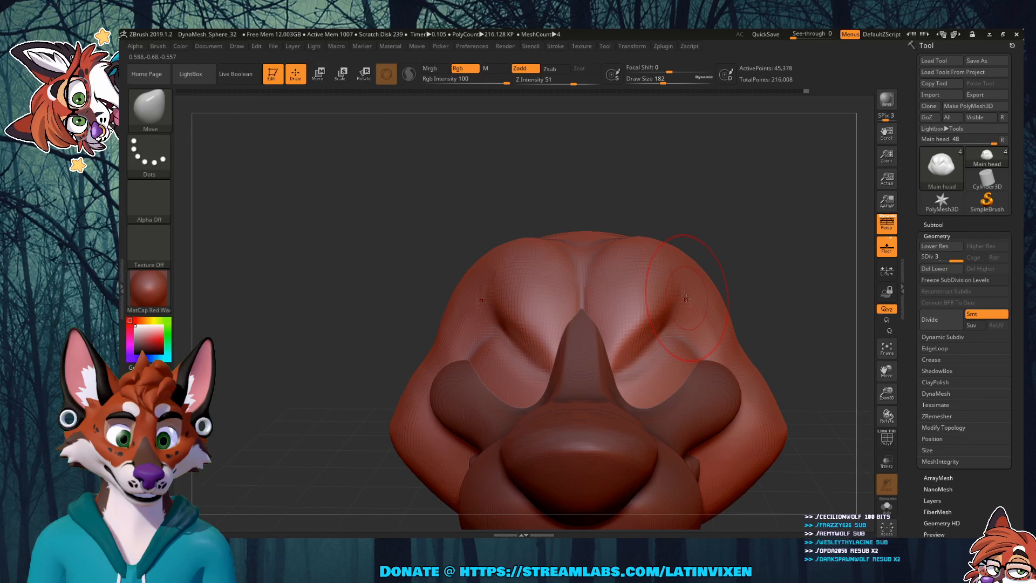
{"action": "right_click_drag", "start_coordinate": [686, 298], "coordinate": [685, 322]}
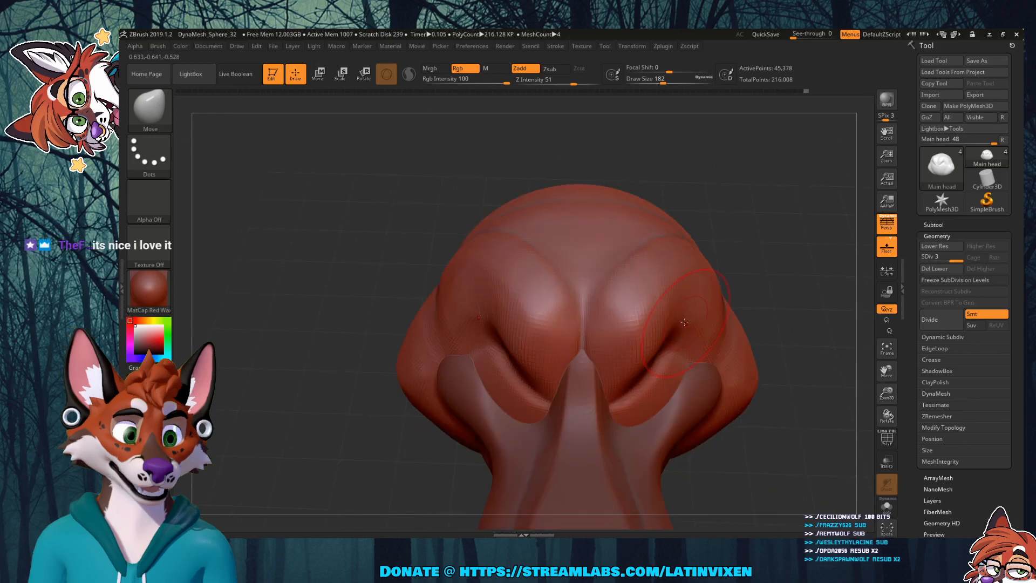
{"action": "right_click_drag", "start_coordinate": [684, 323], "coordinate": [684, 343]}
{"action": "left_click_drag", "start_coordinate": [748, 253], "coordinate": [740, 215]}
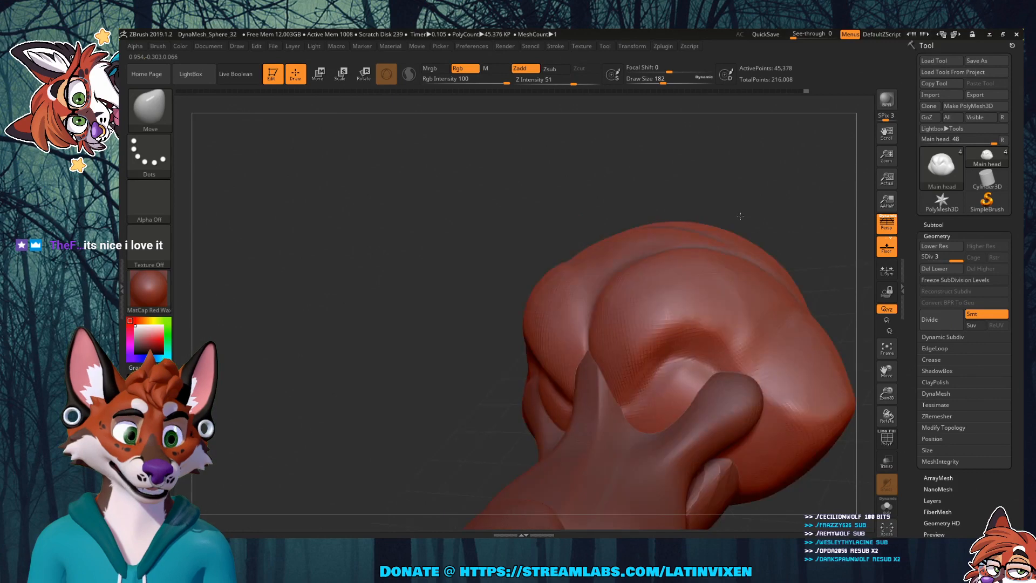
{"action": "left_click_drag", "start_coordinate": [740, 216], "coordinate": [766, 206]}
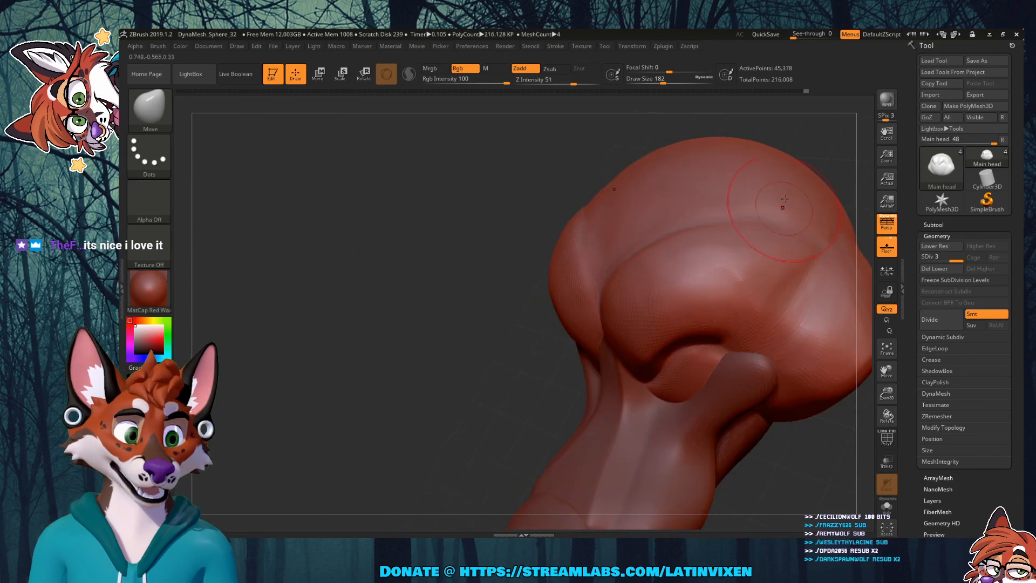
{"action": "left_click_drag", "start_coordinate": [749, 263], "coordinate": [745, 275], "text": "shift"}
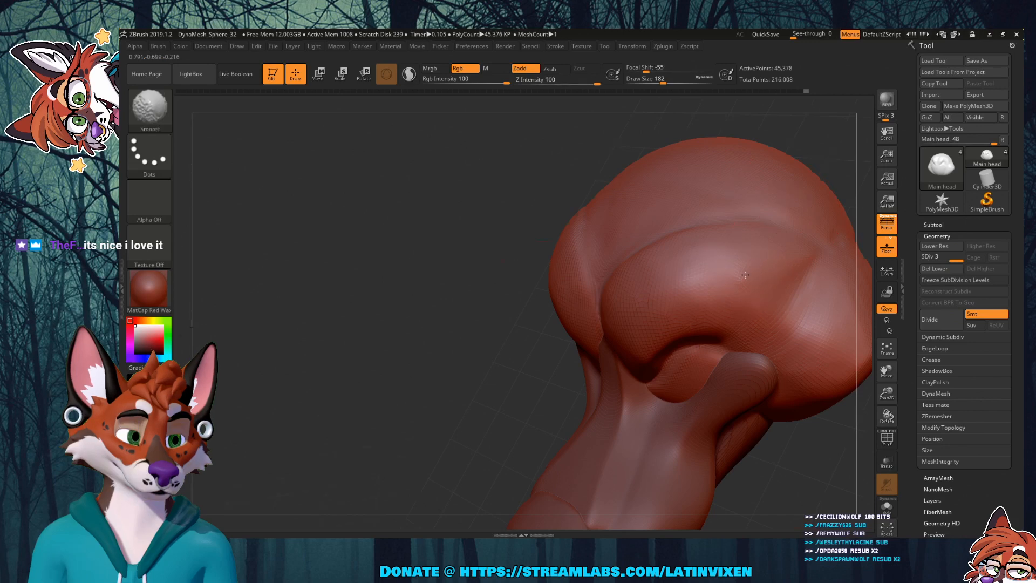
{"action": "left_click_drag", "start_coordinate": [745, 275], "coordinate": [804, 245]}
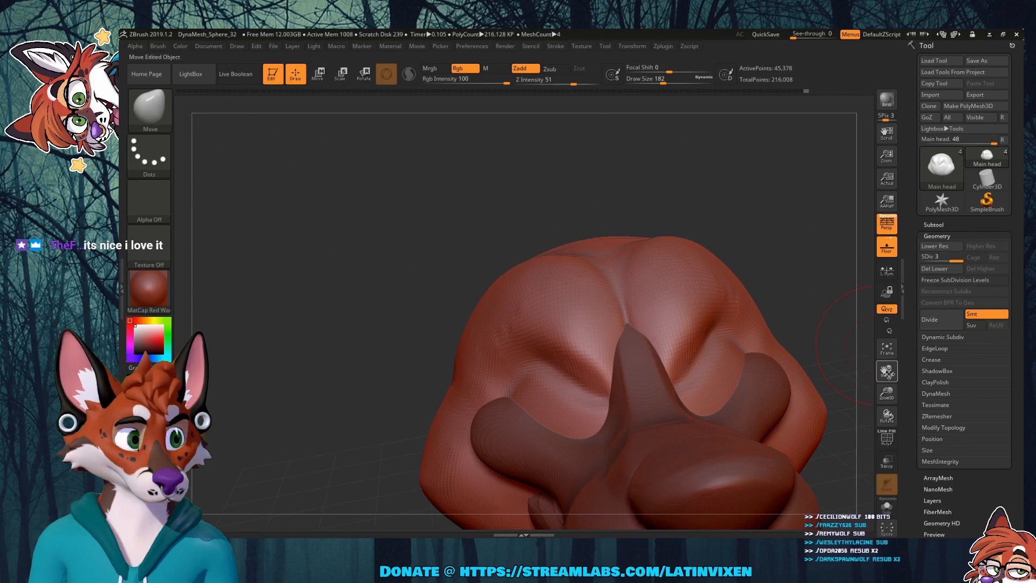
Step: Push the inner rim of the eye socket upward beside the muzzle bridge with the Move brush
{"action": "left_click_drag", "start_coordinate": [888, 372], "coordinate": [840, 342]}
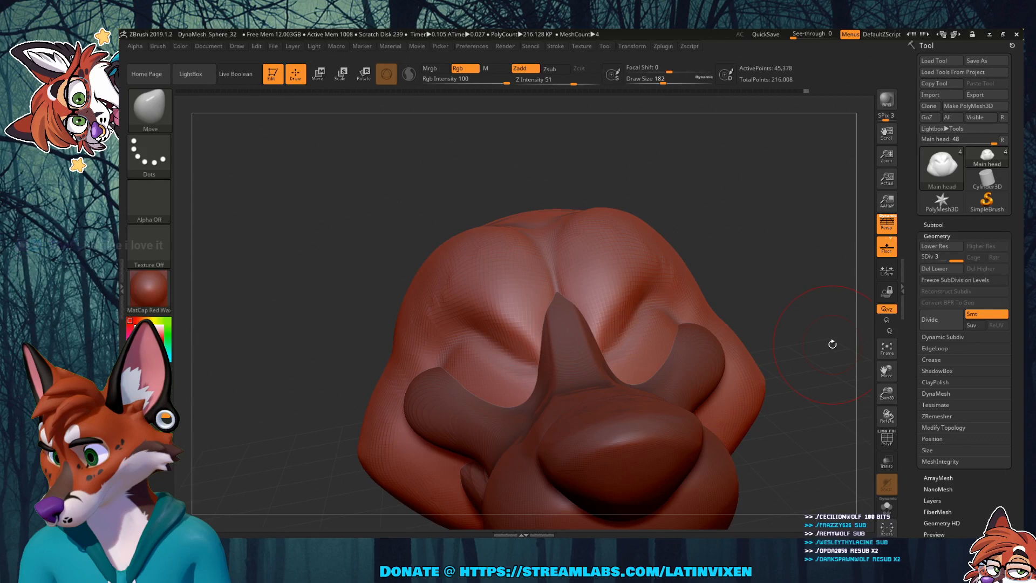
{"action": "left_click_drag", "start_coordinate": [886, 393], "coordinate": [876, 351]}
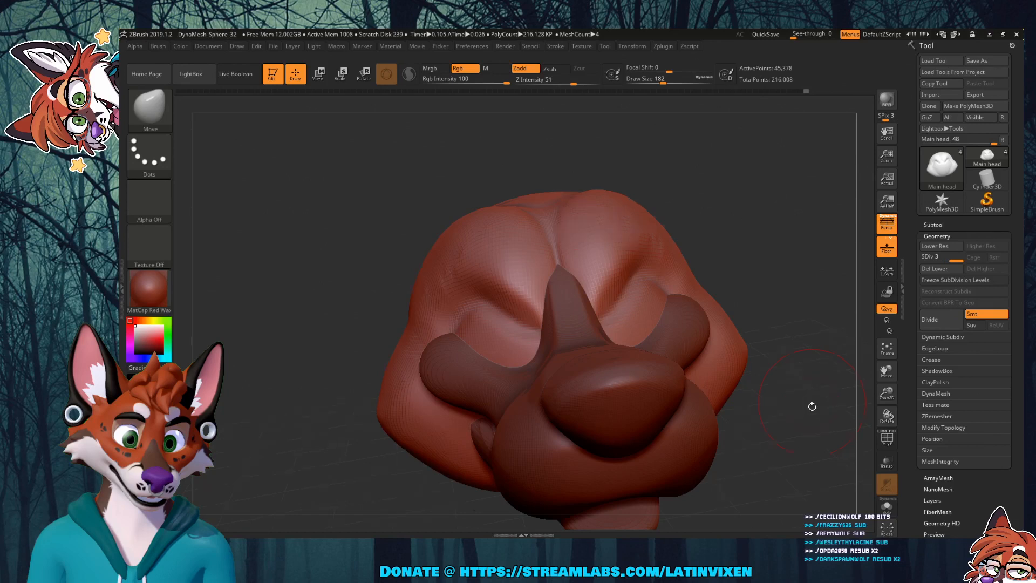
{"action": "left_click_drag", "start_coordinate": [812, 405], "coordinate": [581, 320]}
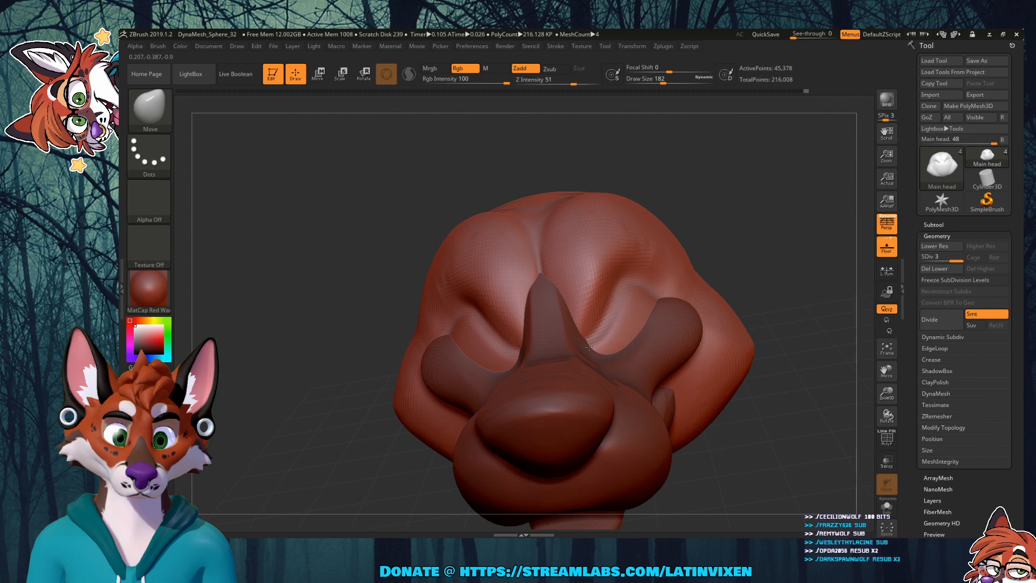
{"action": "left_click_drag", "start_coordinate": [589, 347], "coordinate": [597, 313]}
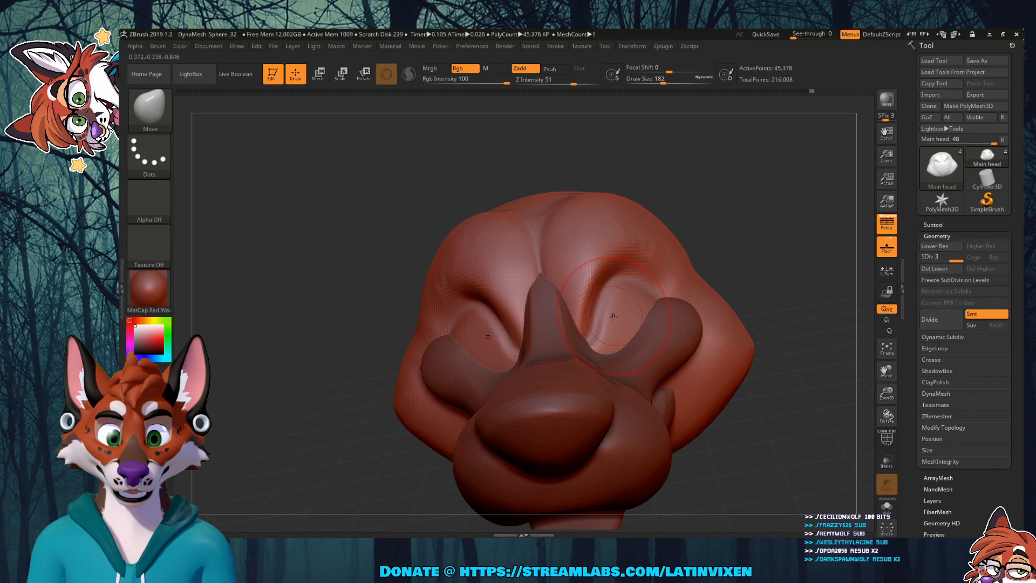
{"action": "mouse_move", "coordinate": [769, 230]}
{"action": "left_mouse_down"}
{"action": "mouse_move", "coordinate": [798, 210]}
{"action": "mouse_move", "coordinate": [776, 239]}
{"action": "mouse_move", "coordinate": [772, 229]}
{"action": "left_mouse_up"}
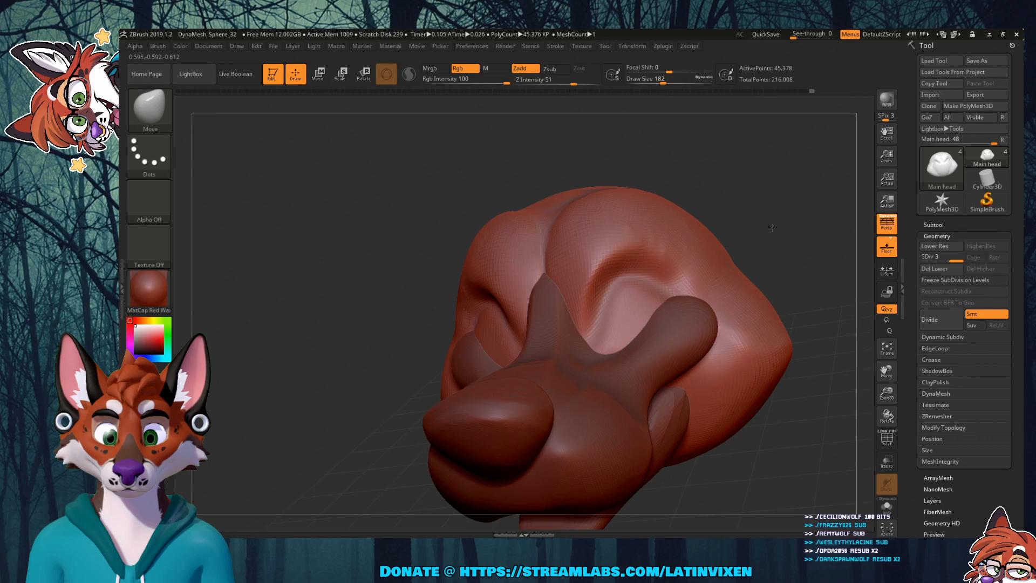
Step: Carve the inner rim of the eye socket beside the muzzle bridge with the DamStandard brush at draw size 59
{"action": "key", "text": "b"}
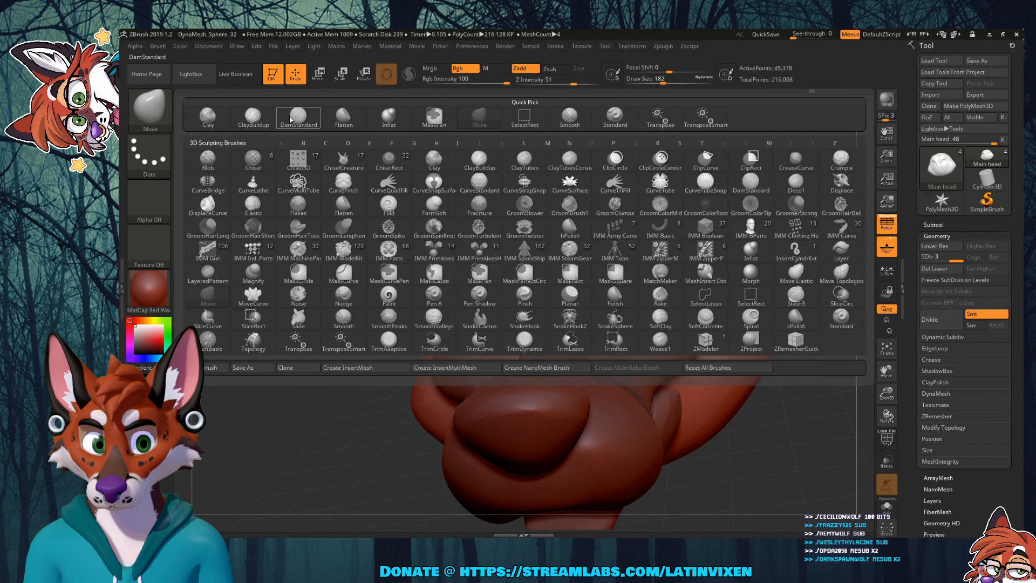
{"action": "left_click", "coordinate": [290, 118]}
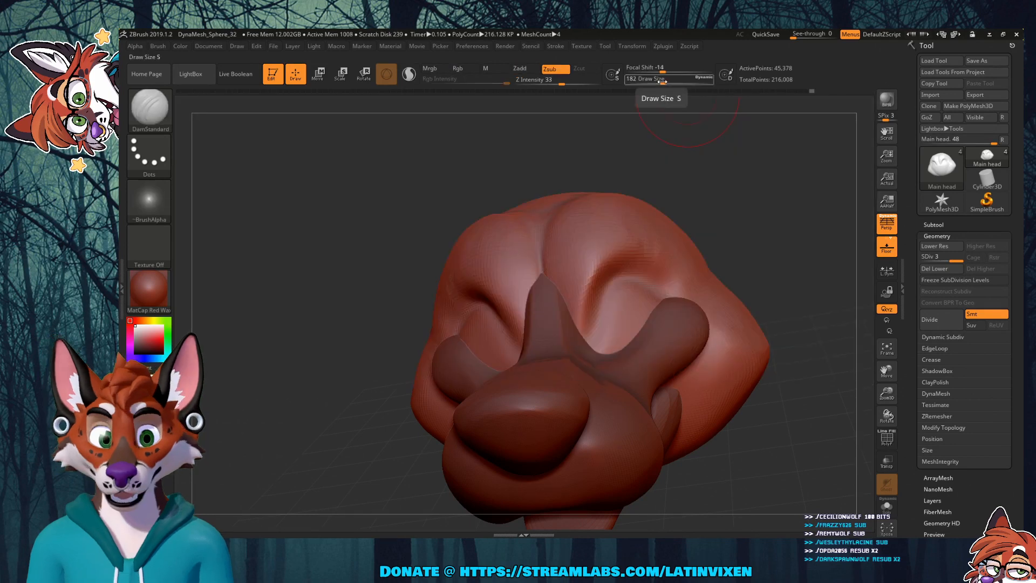
{"action": "left_click_drag", "start_coordinate": [663, 81], "coordinate": [646, 81]}
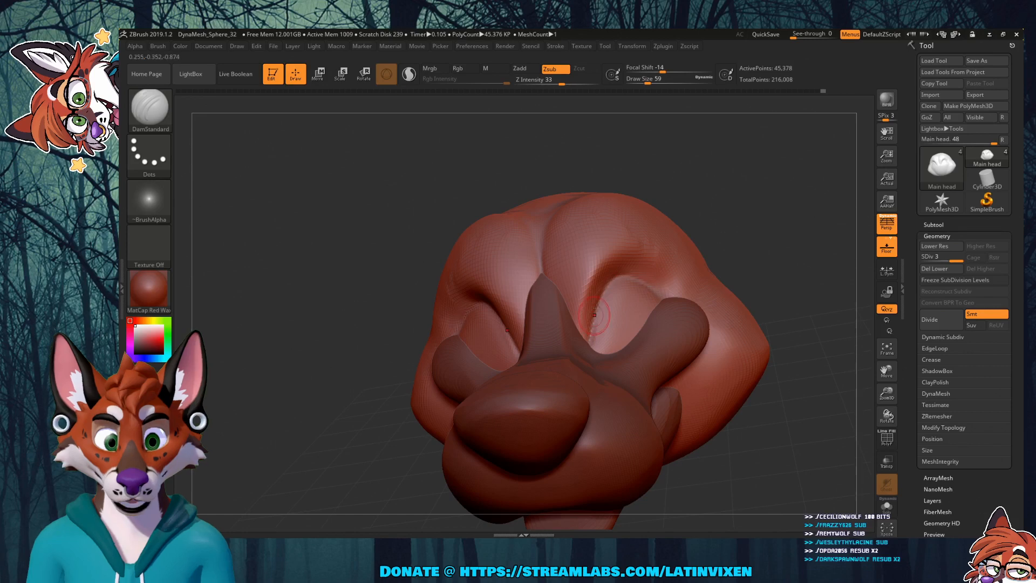
{"action": "mouse_move", "coordinate": [594, 315]}
{"action": "right_mouse_down"}
{"action": "mouse_move", "coordinate": [566, 317]}
{"action": "mouse_move", "coordinate": [802, 150]}
{"action": "right_mouse_up"}
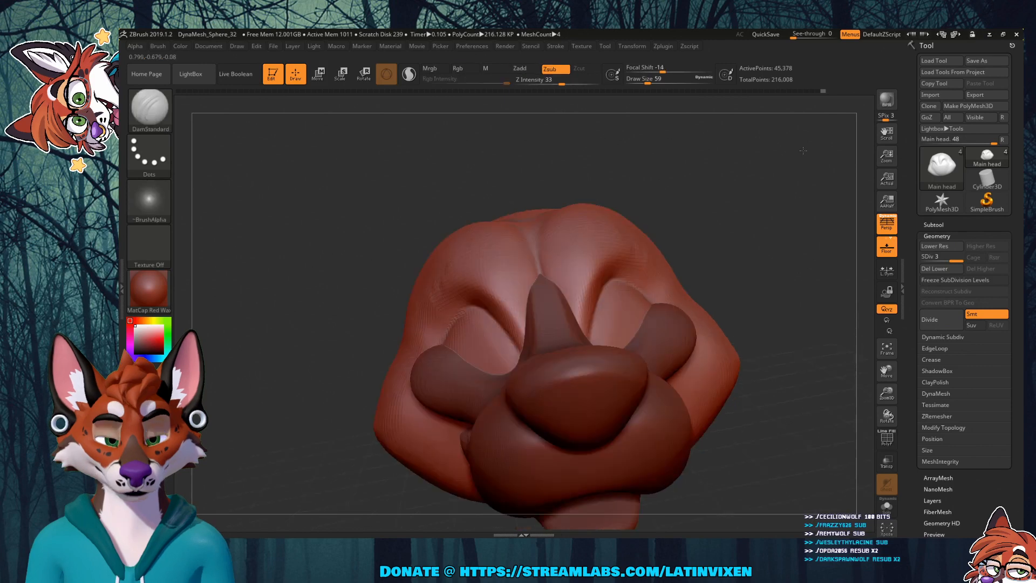
{"action": "left_click_drag", "start_coordinate": [803, 150], "coordinate": [762, 171]}
{"action": "left_click_drag", "start_coordinate": [589, 337], "coordinate": [604, 295]}
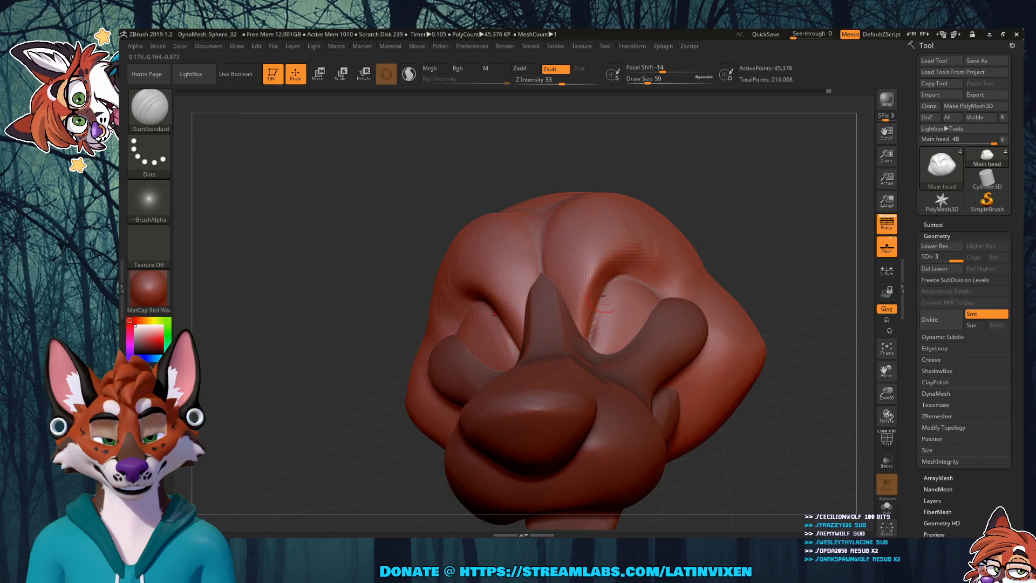
{"action": "key", "text": "shift"}
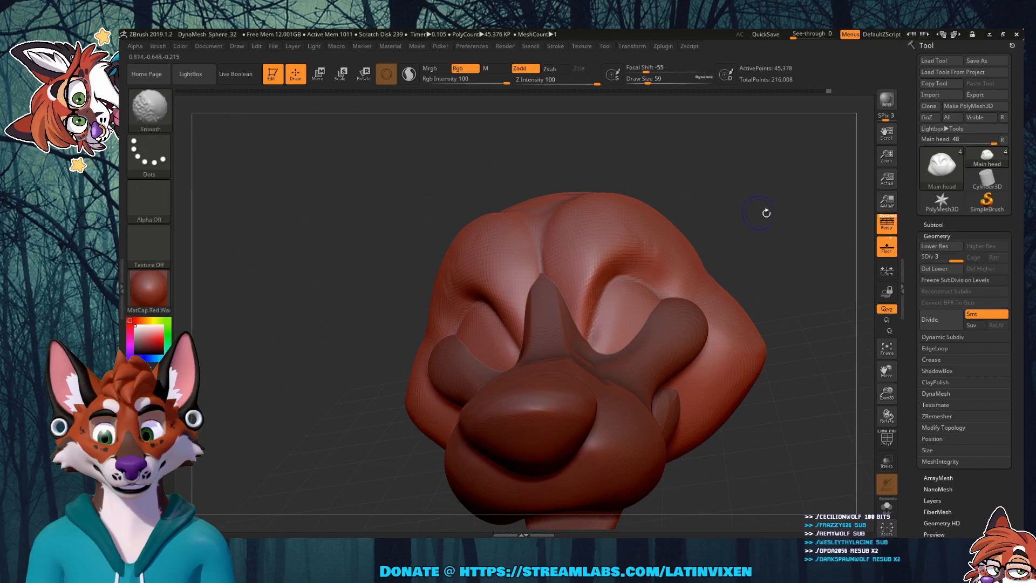
Step: Sharpen the V-shaped crease between the brows on the forehead with the DamStandard brush
{"action": "left_click_drag", "start_coordinate": [766, 213], "coordinate": [552, 232]}
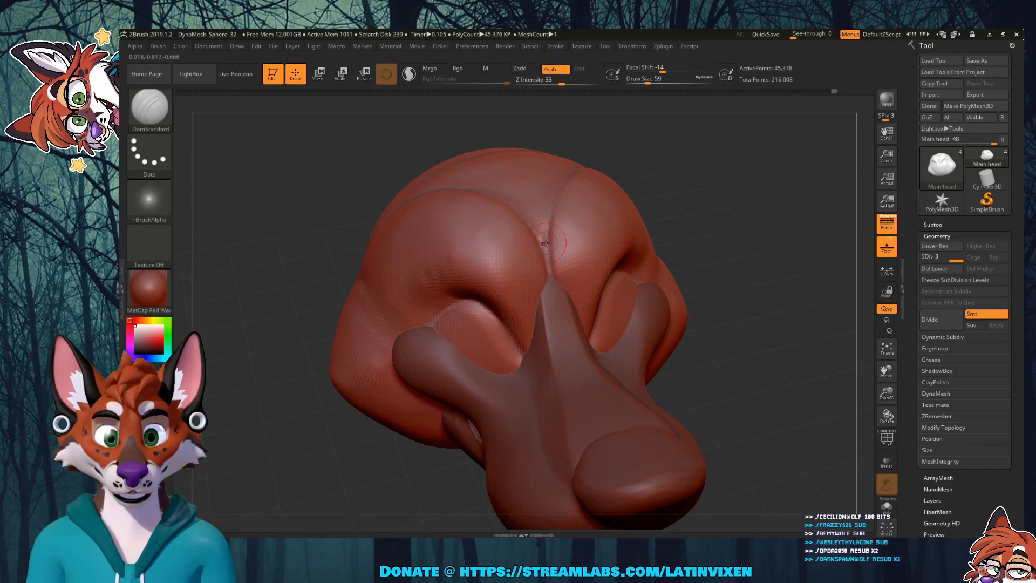
{"action": "right_click_drag", "start_coordinate": [545, 243], "coordinate": [545, 238]}
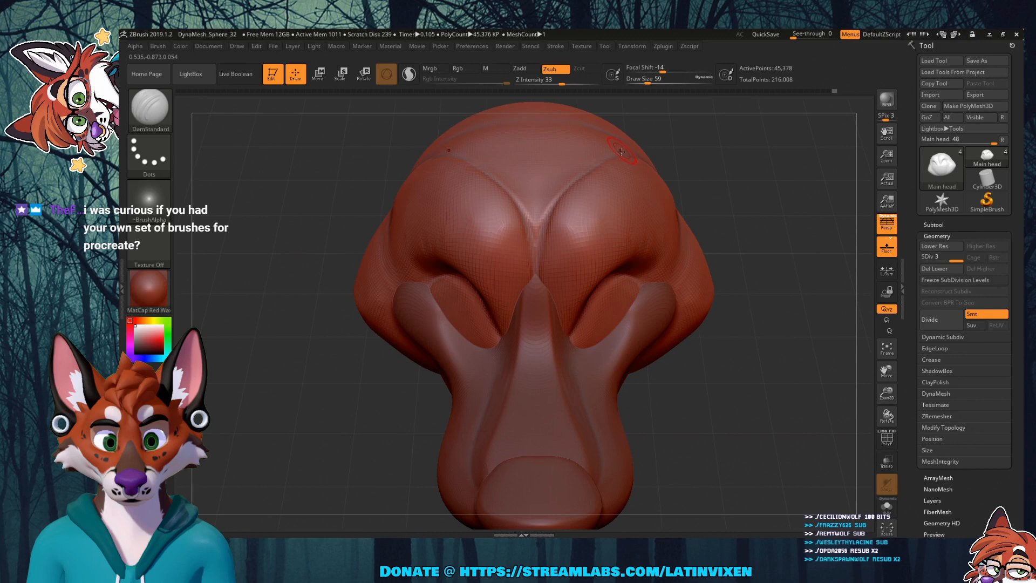
{"action": "right_click_drag", "start_coordinate": [621, 151], "coordinate": [768, 129]}
{"action": "left_click_drag", "start_coordinate": [768, 129], "coordinate": [797, 187]}
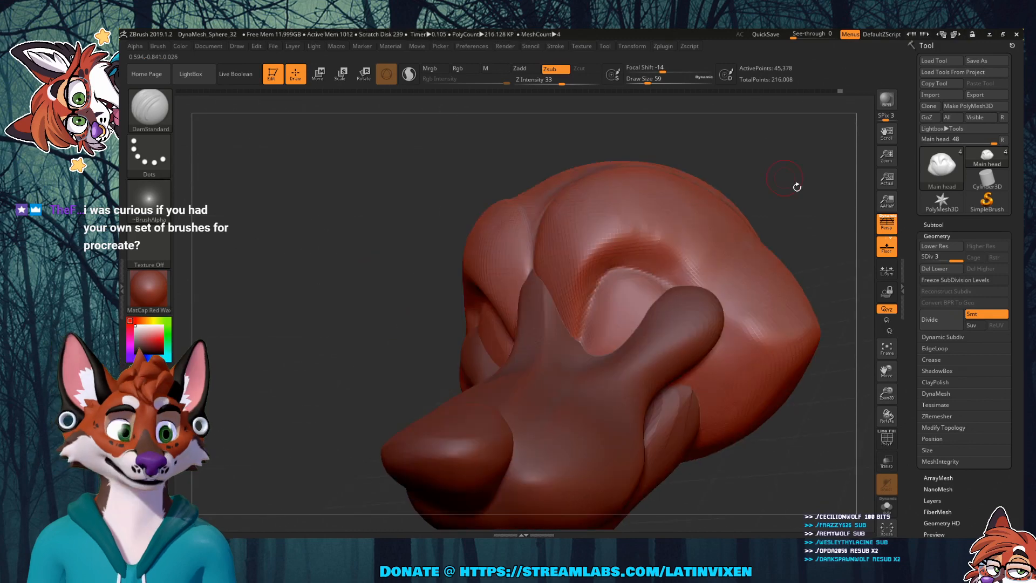
Step: Carve the lower inner corner of the eye socket and smooth the crease between the outer brow and the cheek
{"action": "left_click_drag", "start_coordinate": [886, 370], "coordinate": [876, 379]}
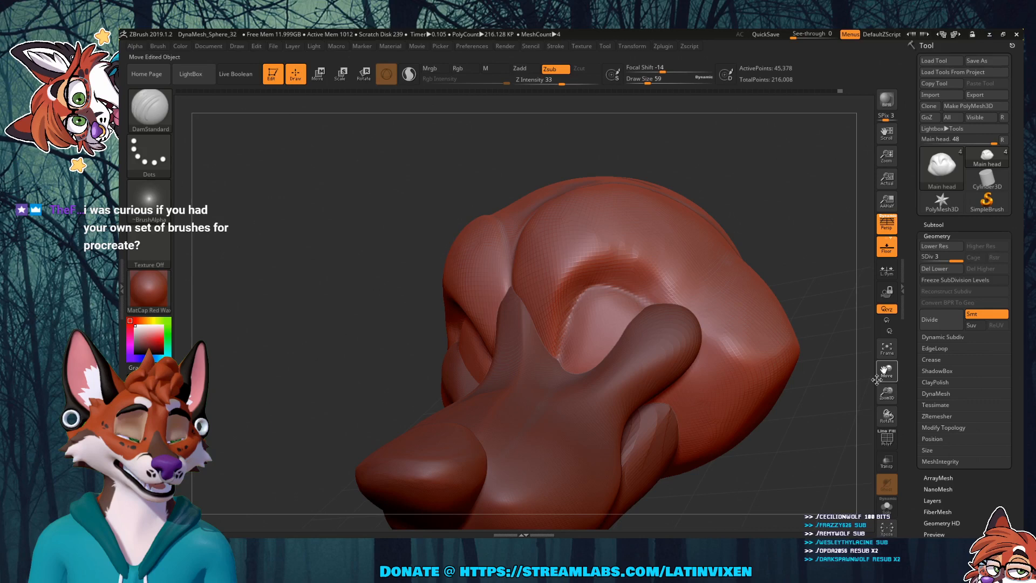
{"action": "left_click_drag", "start_coordinate": [877, 379], "coordinate": [768, 449]}
{"action": "mouse_move", "coordinate": [557, 369]}
{"action": "left_mouse_down"}
{"action": "mouse_move", "coordinate": [663, 313]}
{"action": "mouse_move", "coordinate": [558, 382]}
{"action": "left_mouse_up"}
{"action": "right_click_drag", "start_coordinate": [557, 382], "coordinate": [731, 300]}
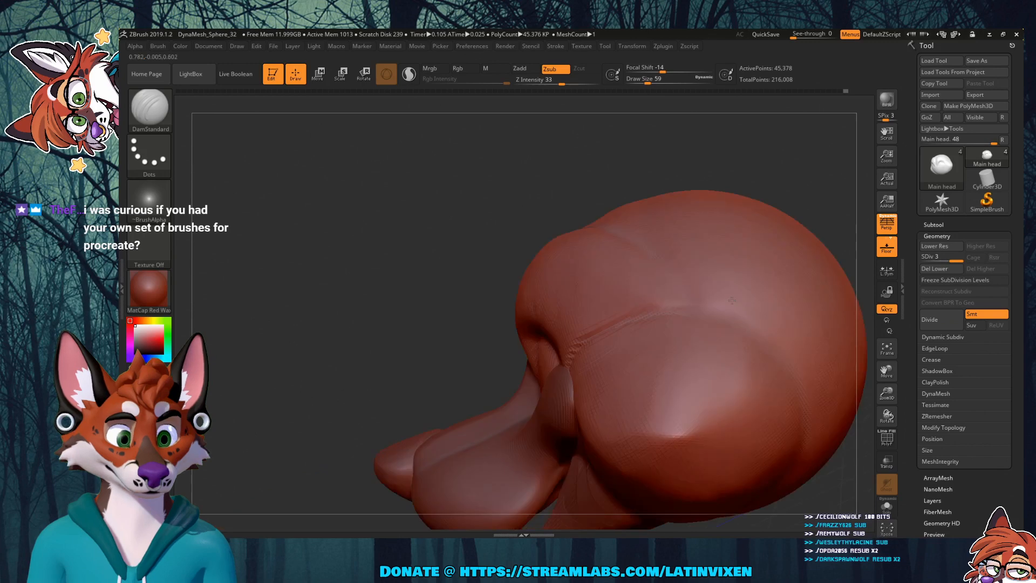
{"action": "left_click_drag", "start_coordinate": [659, 318], "coordinate": [594, 340], "text": "shift"}
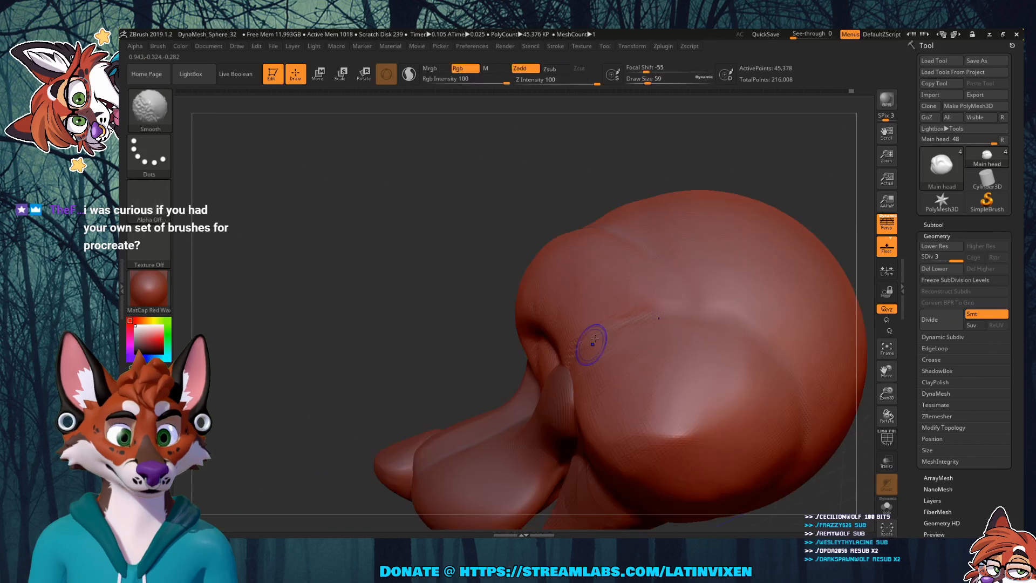
Step: Refine the crease from the outer brow towards the temple with the DamStandard brush and smooth the brow surface
{"action": "right_click_drag", "start_coordinate": [593, 342], "coordinate": [493, 288]}
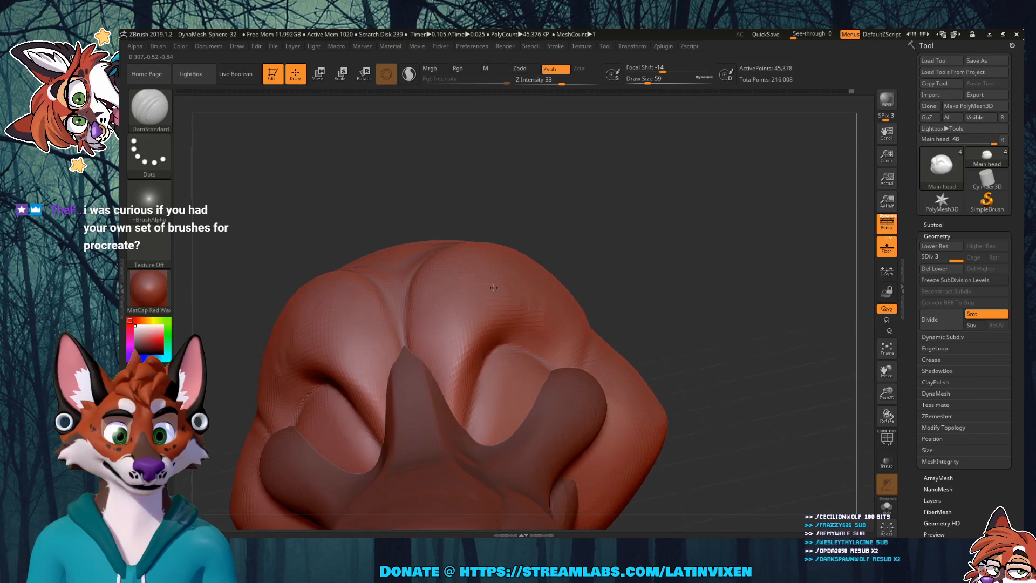
{"action": "mouse_move", "coordinate": [493, 287]}
{"action": "right_mouse_down"}
{"action": "mouse_move", "coordinate": [712, 309]}
{"action": "mouse_move", "coordinate": [620, 323]}
{"action": "right_mouse_up"}
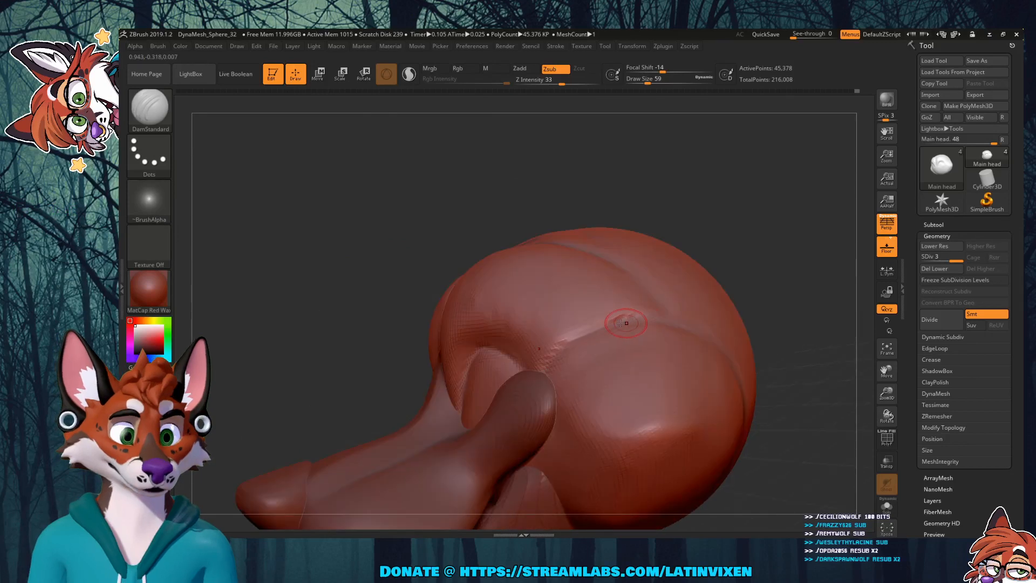
{"action": "right_click_drag", "start_coordinate": [626, 322], "coordinate": [541, 298]}
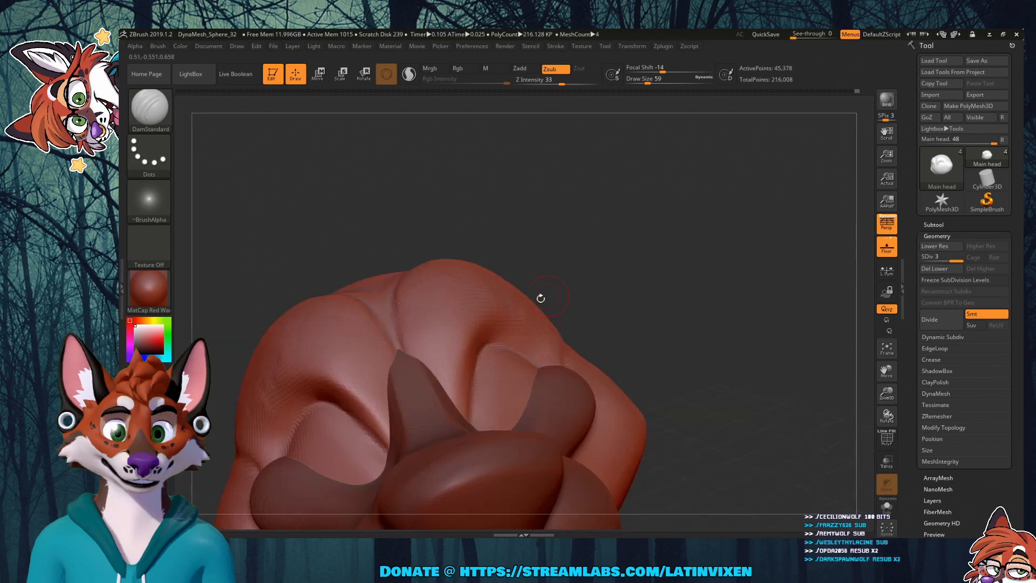
{"action": "key", "text": "shift"}
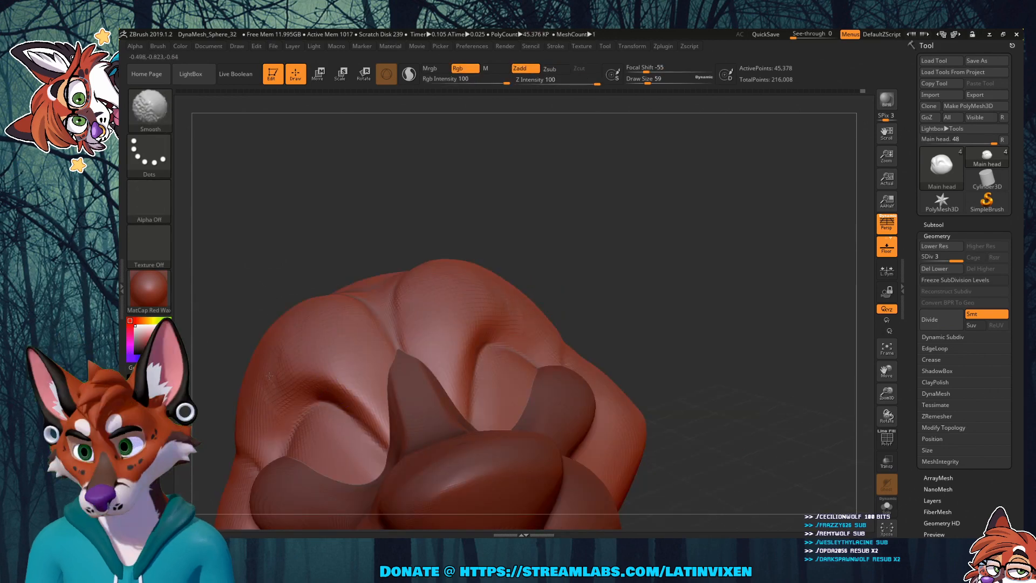
{"action": "mouse_move", "coordinate": [564, 218]}
{"action": "left_mouse_down"}
{"action": "mouse_move", "coordinate": [621, 213]}
{"action": "mouse_move", "coordinate": [475, 202]}
{"action": "left_mouse_up"}
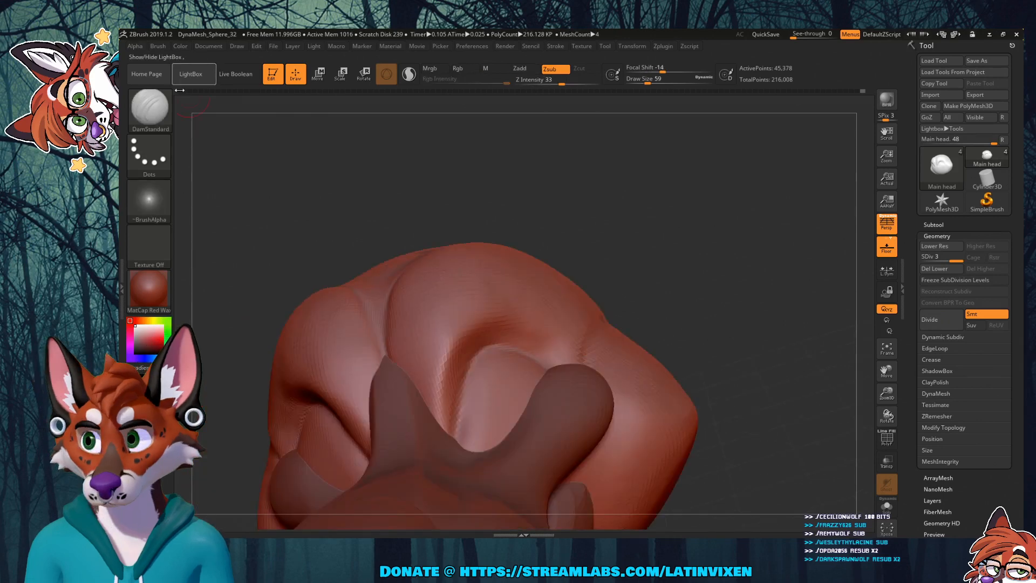
Step: Puff up the brow above the eye socket with the Inflat brush at draw size 140 and smooth its top
{"action": "key", "text": "b"}
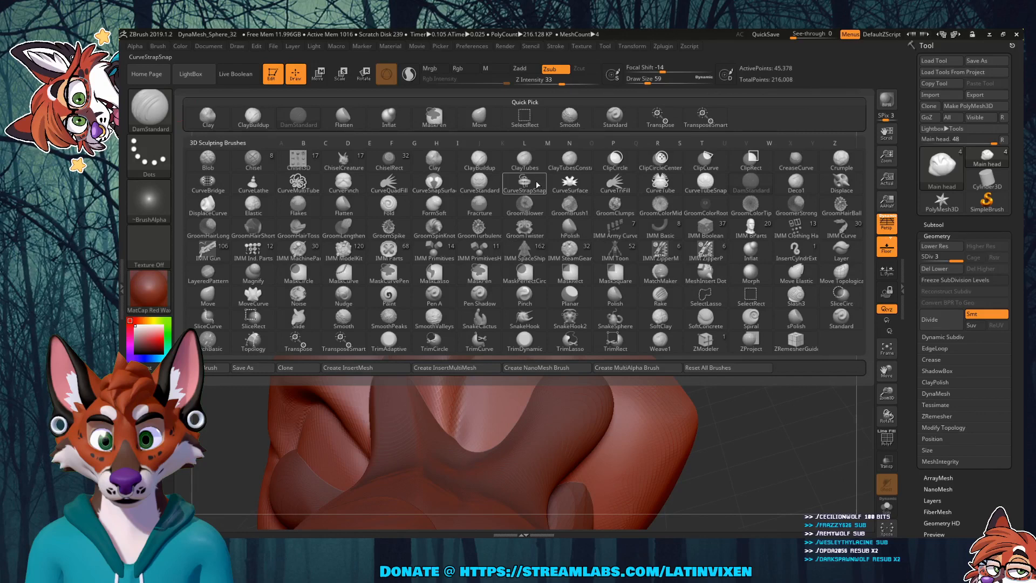
{"action": "key", "text": "i"}
{"action": "key", "text": "n"}
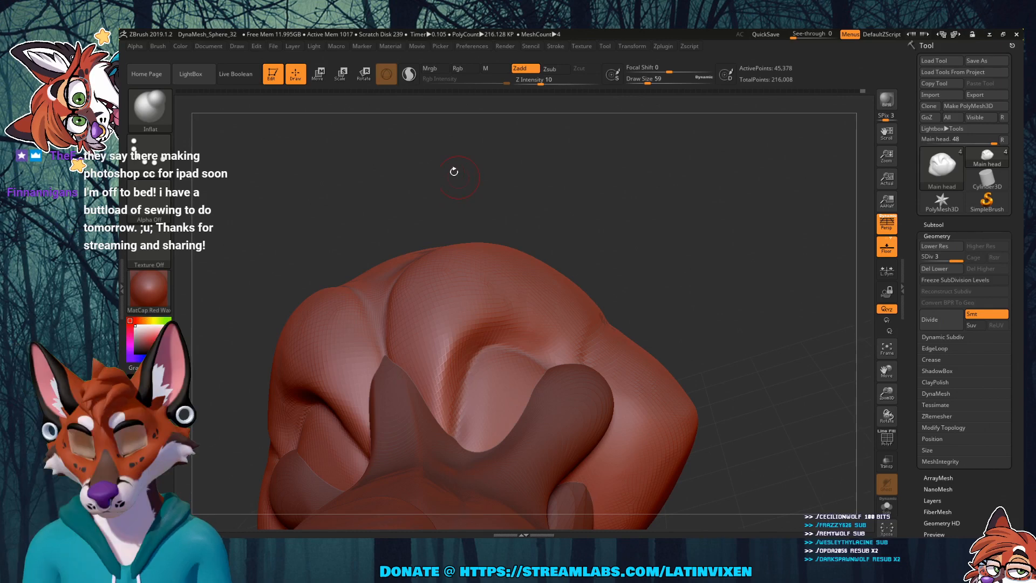
{"action": "left_click", "coordinate": [658, 80]}
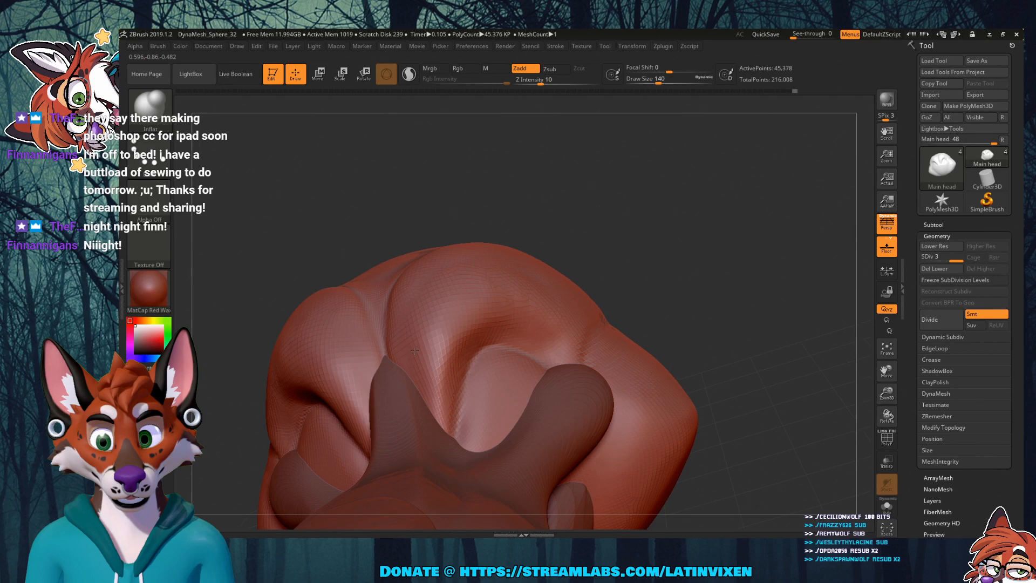
{"action": "mouse_move", "coordinate": [615, 233]}
{"action": "left_mouse_down"}
{"action": "mouse_move", "coordinate": [714, 239]}
{"action": "mouse_move", "coordinate": [470, 308]}
{"action": "left_mouse_up"}
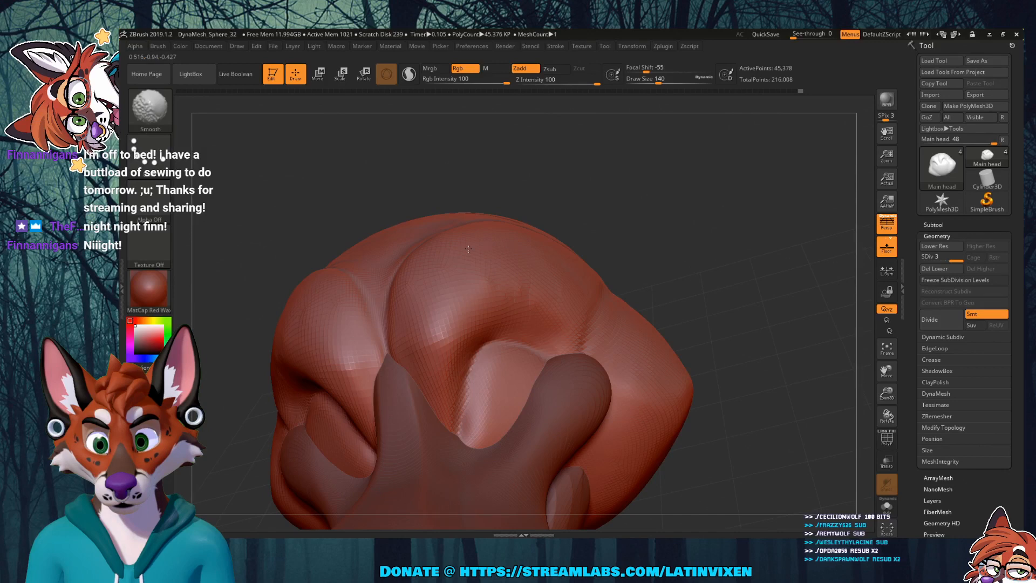
{"action": "left_click_drag", "start_coordinate": [468, 249], "coordinate": [488, 247], "text": "shift"}
{"action": "left_click_drag", "start_coordinate": [580, 239], "coordinate": [598, 256]}
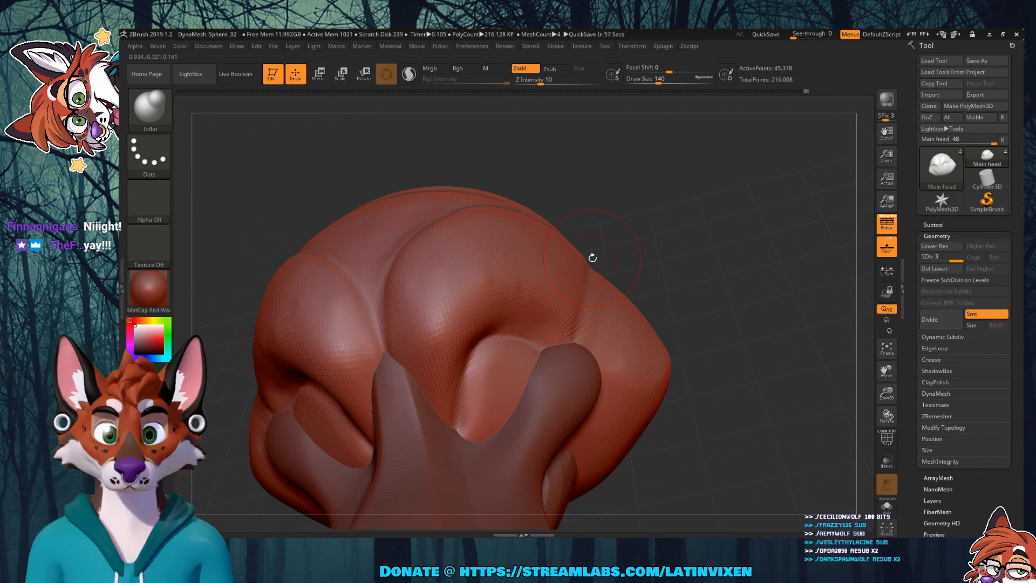
Step: Inflate the outer brow beside the eye socket and check the whole head from a three-quarter angle
{"action": "left_click_drag", "start_coordinate": [724, 247], "coordinate": [720, 209]}
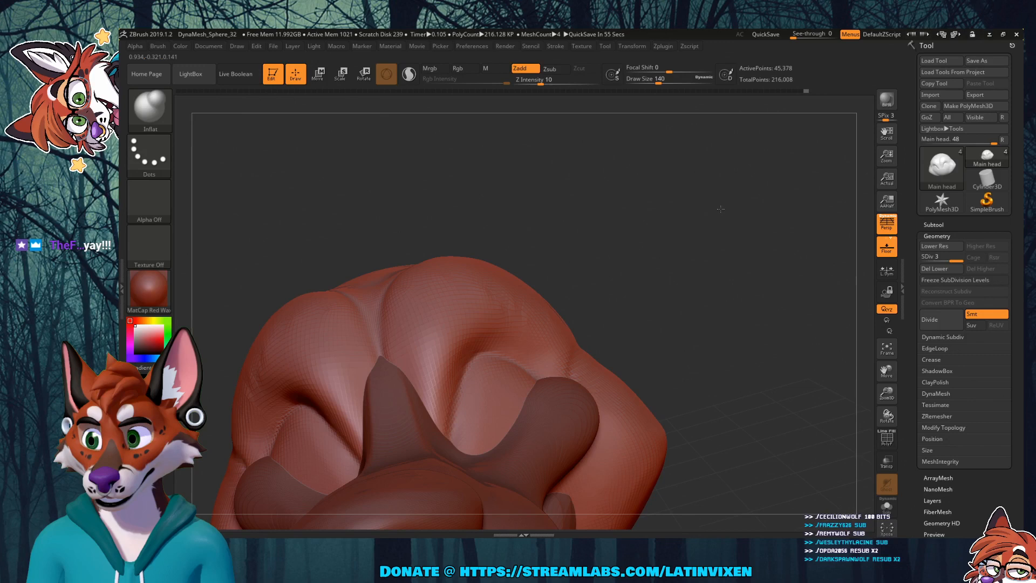
{"action": "mouse_move", "coordinate": [721, 208]}
{"action": "left_mouse_down"}
{"action": "mouse_move", "coordinate": [694, 252]}
{"action": "mouse_move", "coordinate": [519, 291]}
{"action": "left_mouse_up"}
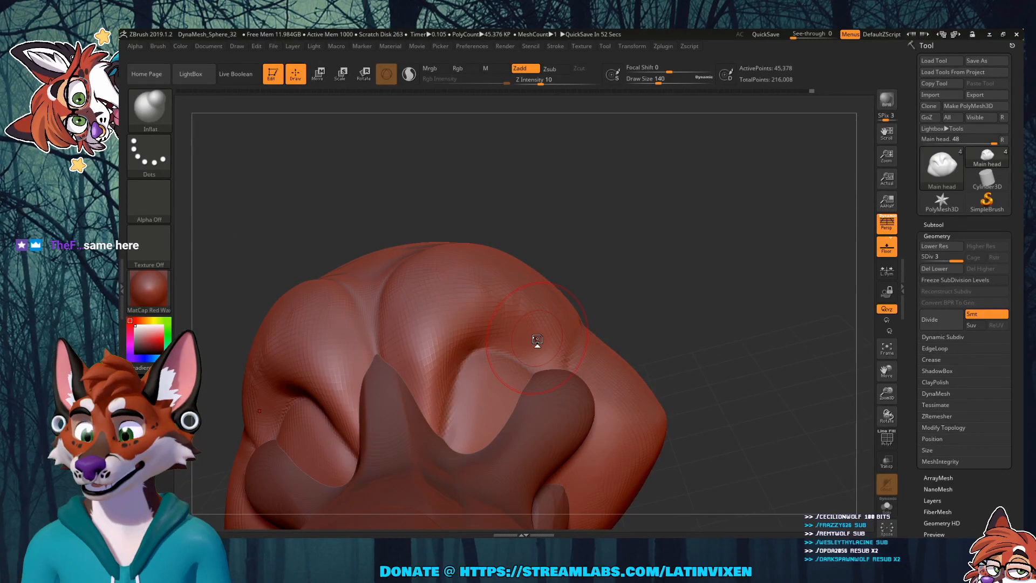
{"action": "left_click_drag", "start_coordinate": [887, 394], "coordinate": [889, 374]}
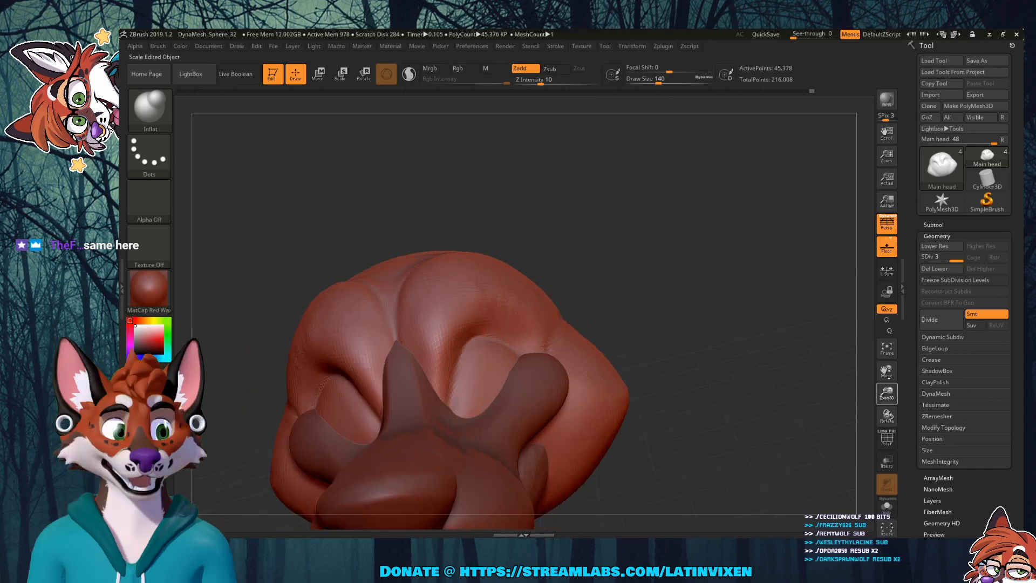
{"action": "left_click_drag", "start_coordinate": [640, 296], "coordinate": [680, 337]}
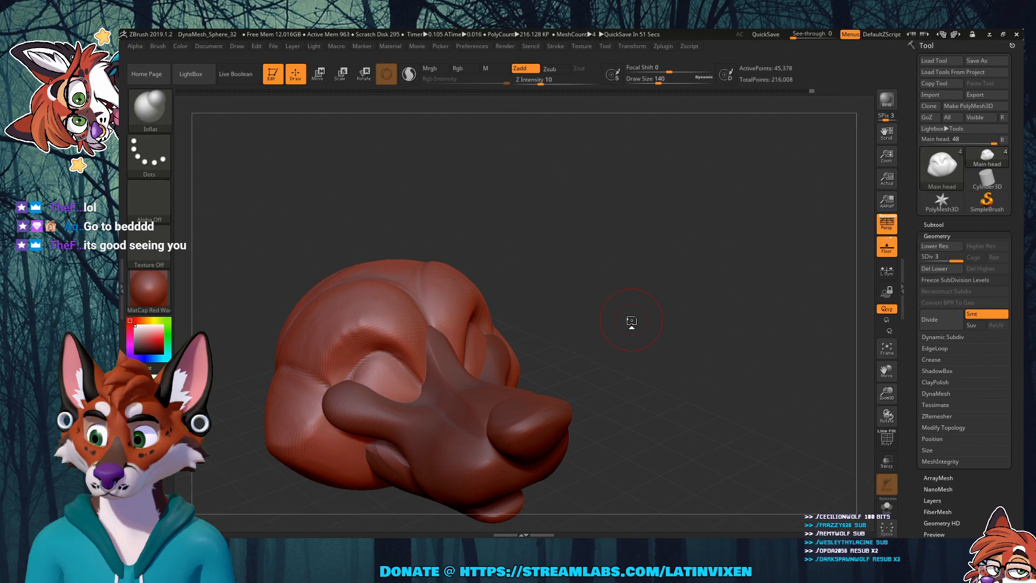
{"action": "left_click_drag", "start_coordinate": [886, 370], "coordinate": [920, 347]}
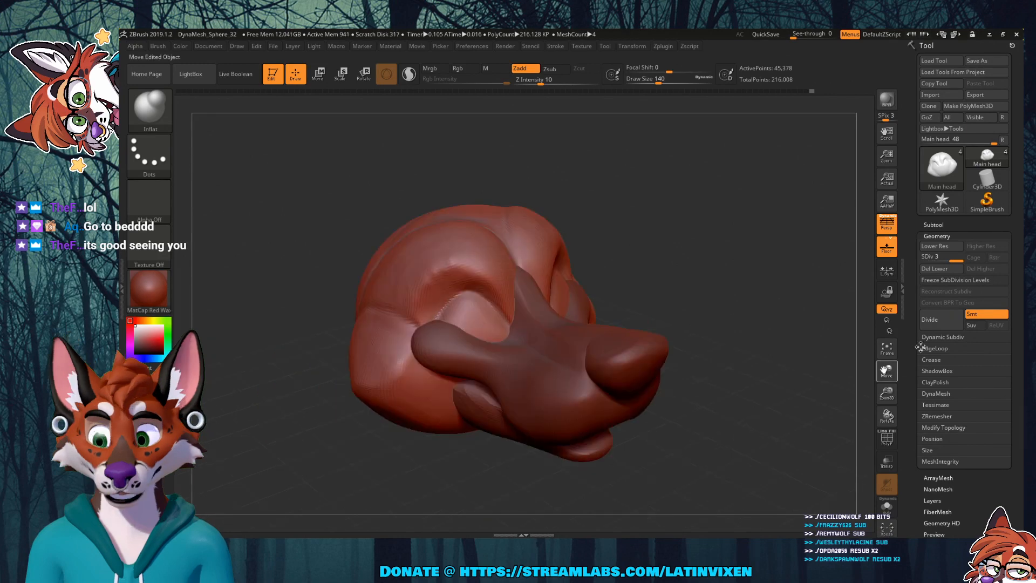